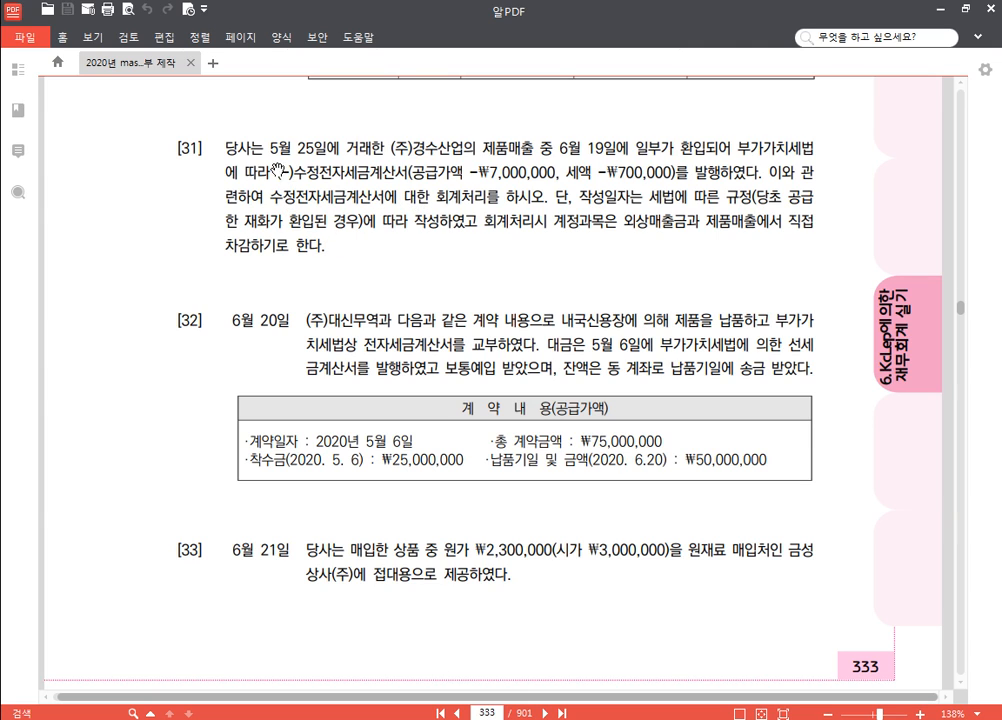
Step: In question [31], highlight the (-)수정전자세금계산서 issuance phrase and underline "외상매출금과 제품매출에서 직접 차감"
left_click_drag(279, 172, 752, 180)
left_click(763, 155)
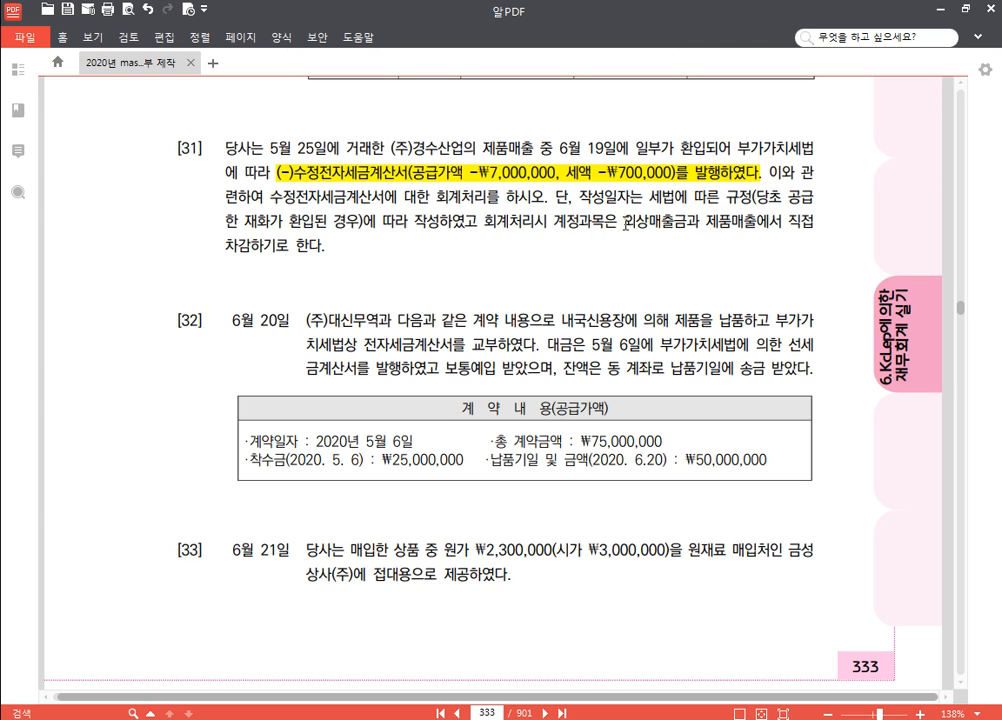
left_click_drag(625, 224, 251, 247)
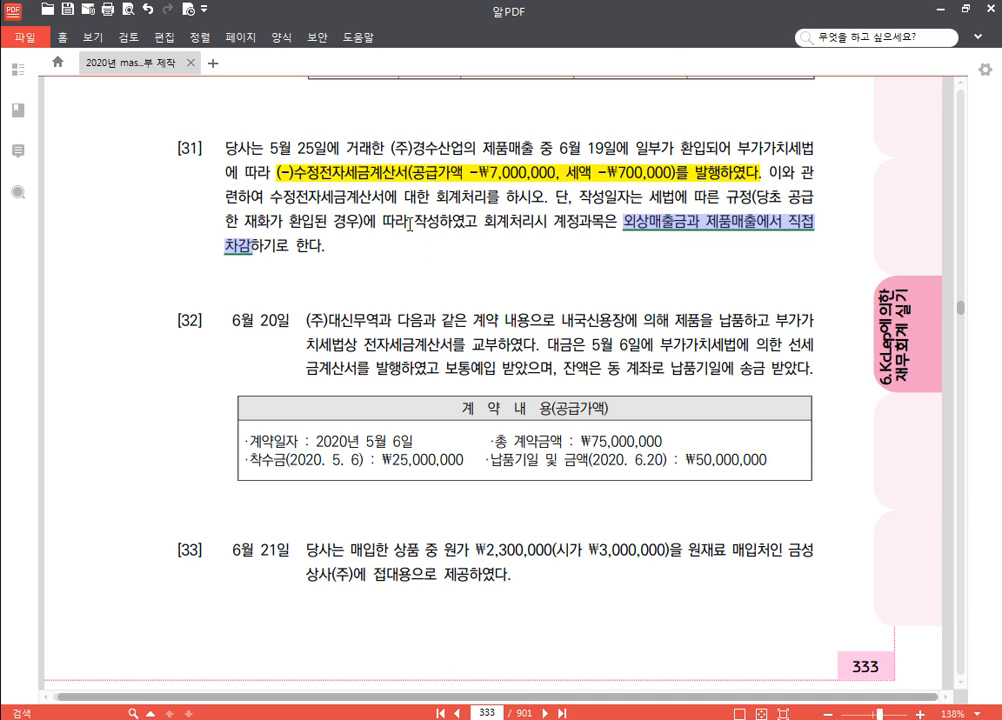
key("Escape")
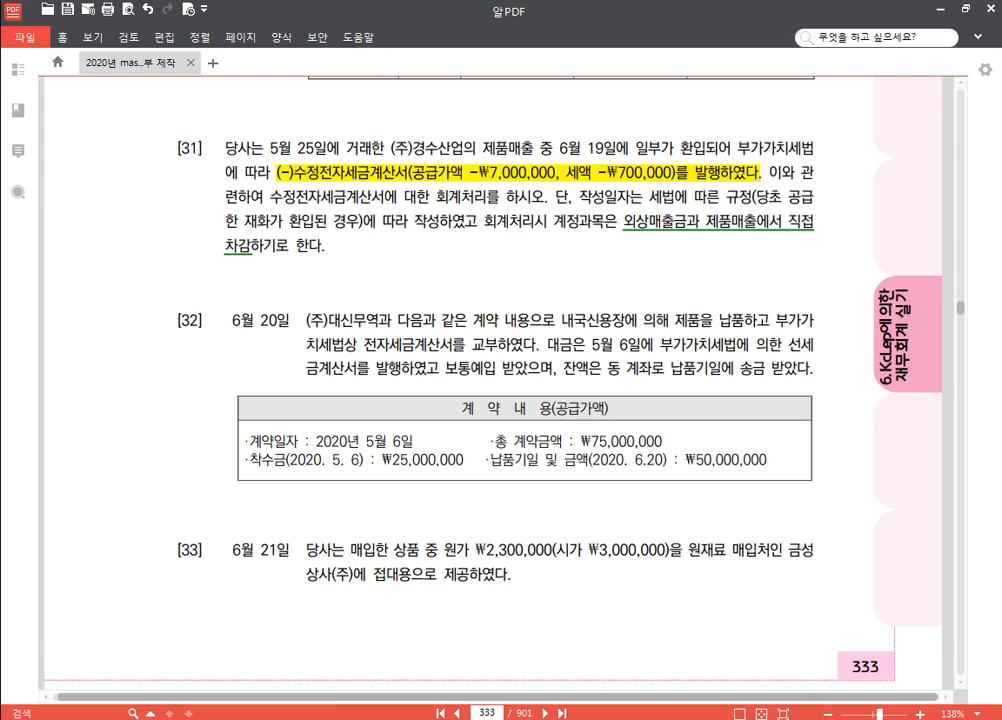
Step: Switch to KcLep and open 매입매출전표입력 for June 2020, ready for a new voucher line
left_click(317, 717)
left_click(164, 196)
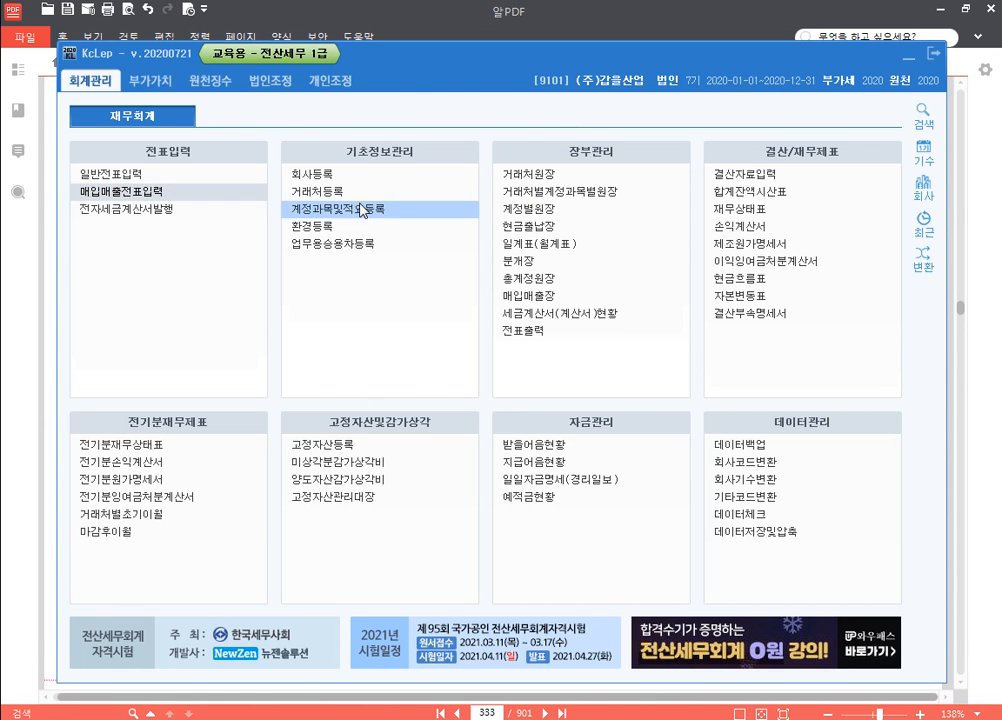
type("6")
key("Return")
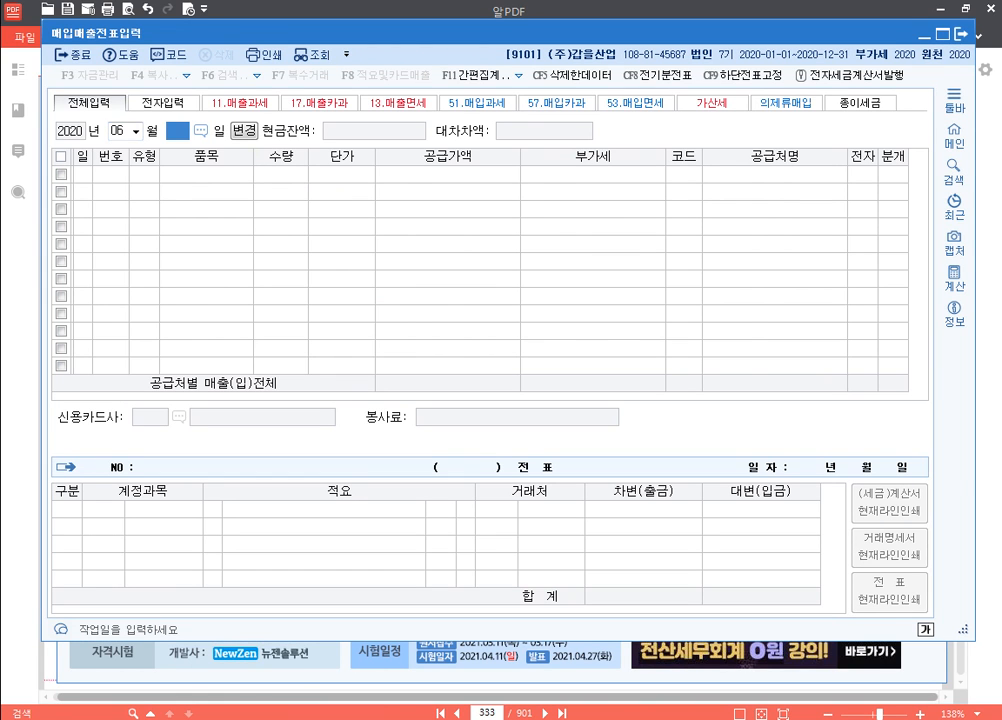
left_click_drag(451, 21, 380, 25)
key("Return")
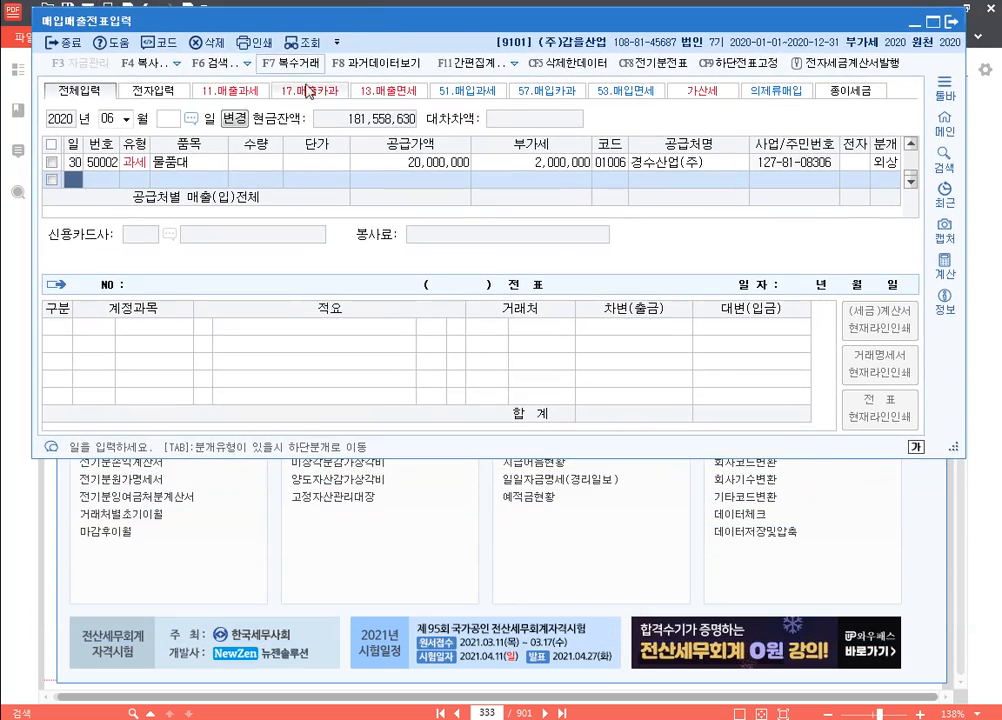
Step: Start a voucher line dated June 19 with type 11 (과세) and item 매출환입, leaving quantity and unit price empty
type("19")
key("Return")
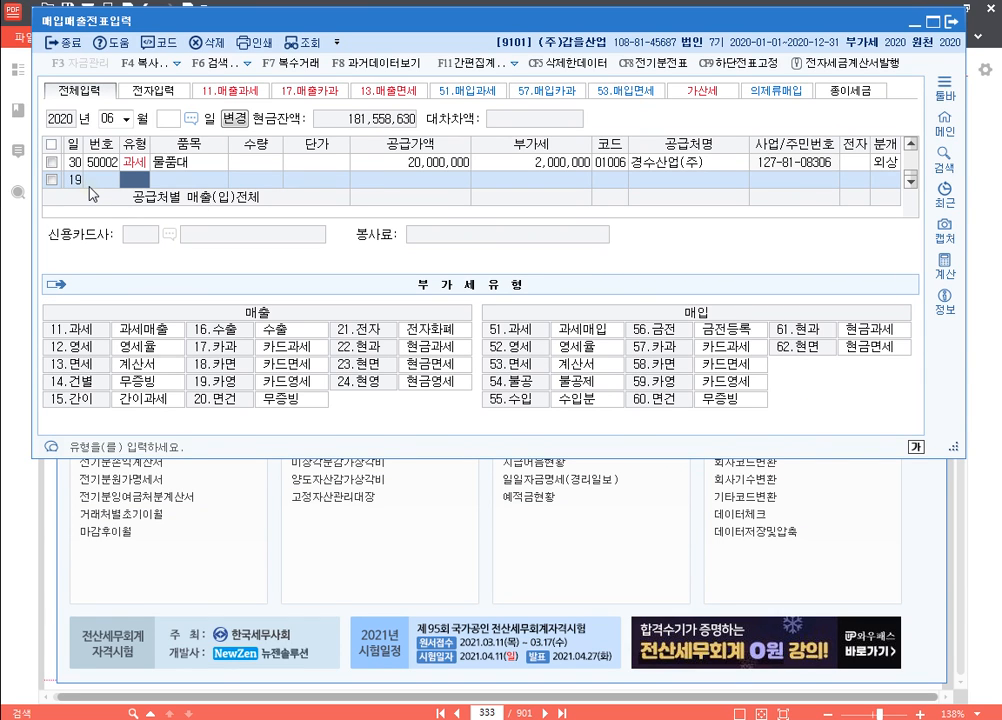
type("11")
key("Return")
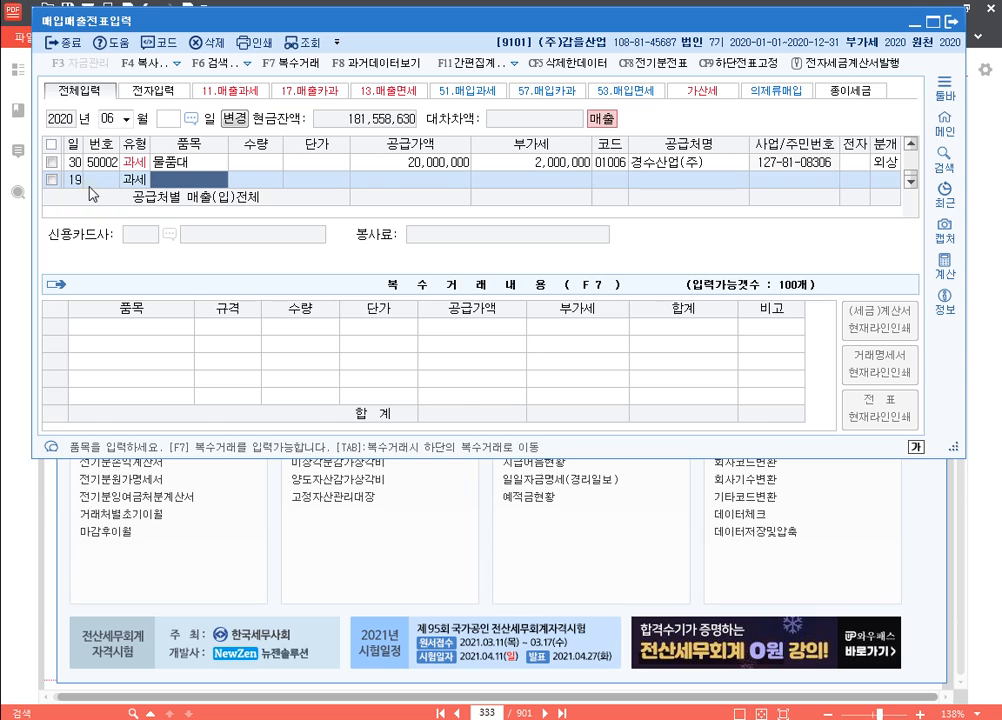
type("매출환입")
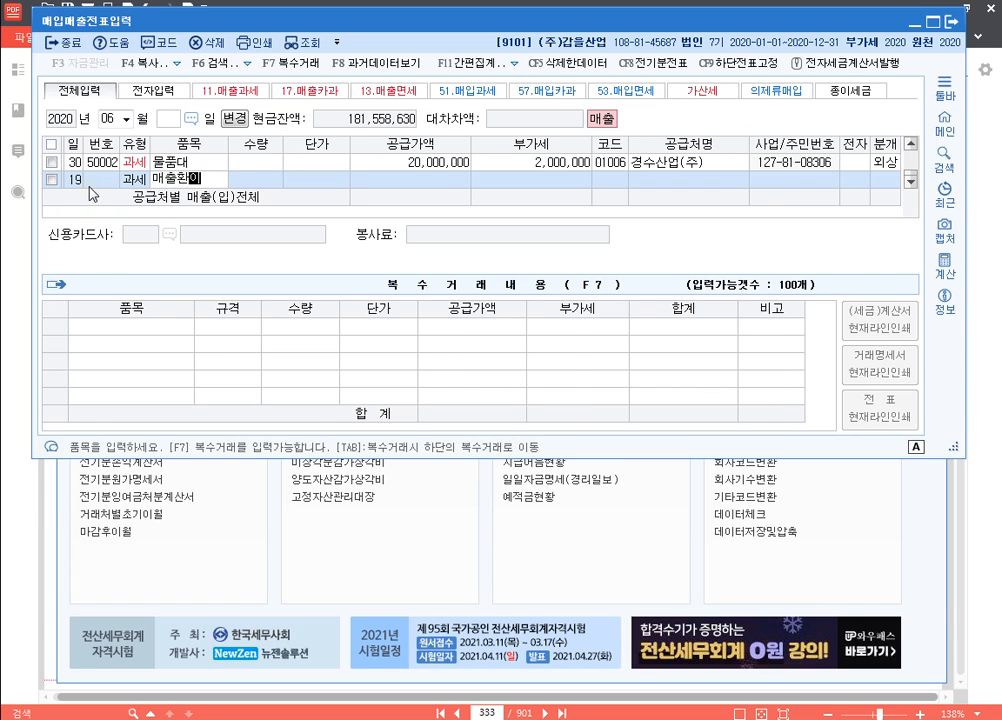
key("Return")
key("Return")
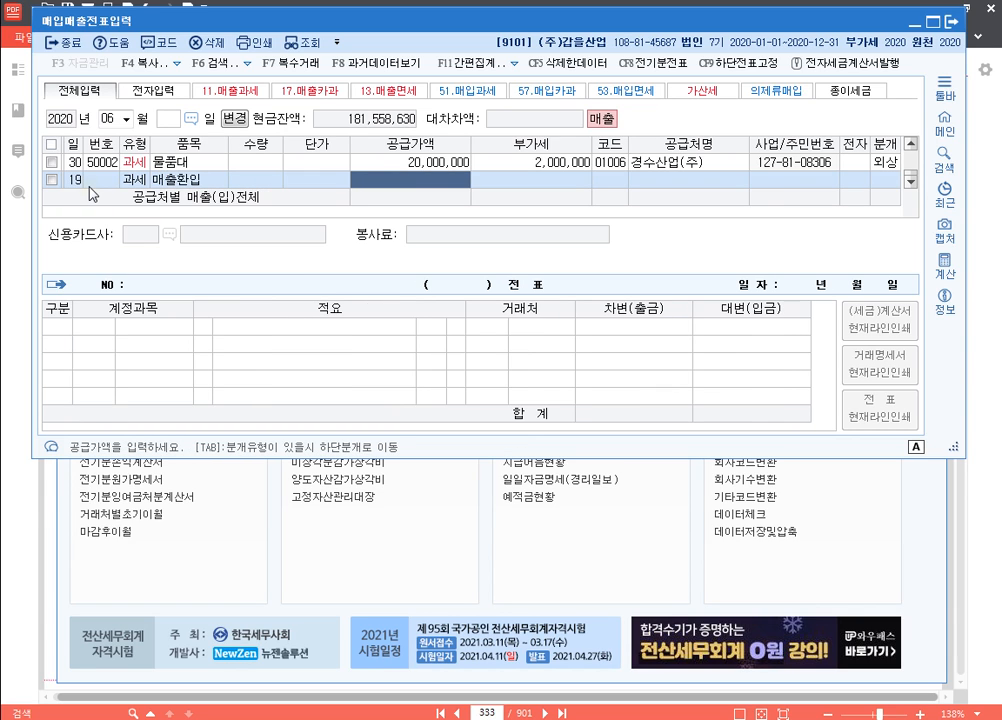
Step: Set the June 19 line's supply amount to -7,000,000 and its trading partner to 경수산업(주)
type("-7000000")
key("Return")
key("Return")
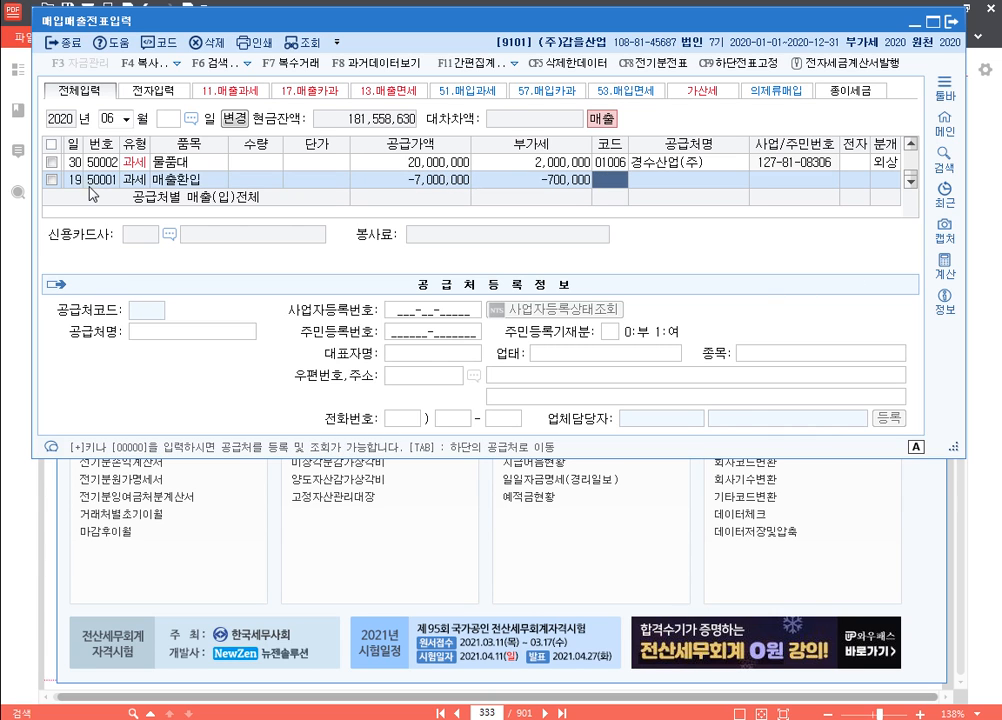
type("경쉬")
key("Return")
key("Return")
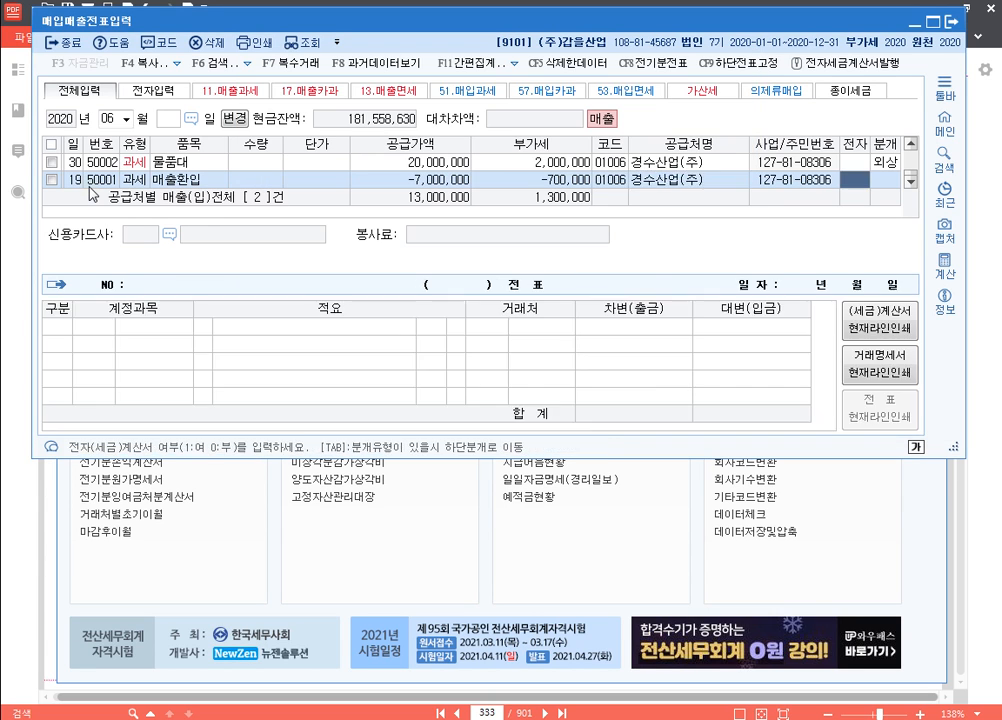
Step: Mark the June 19 line as an electronic tax invoice (여) and set its journal type to 2 (외상)
type("1")
key("Return")
type("2")
key("Return")
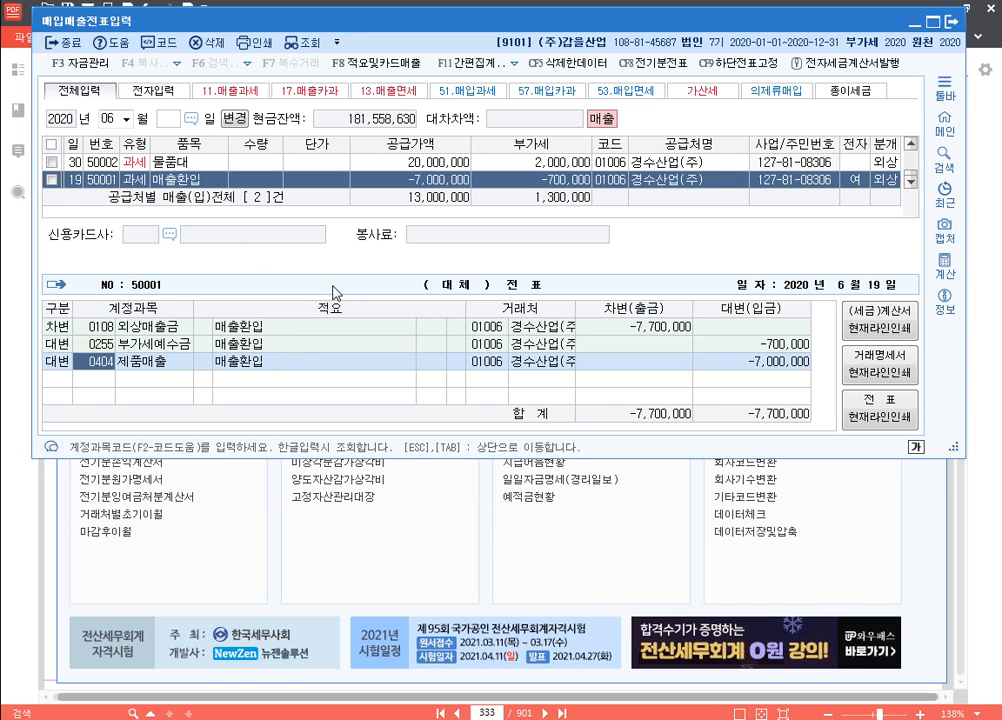
Step: Switch to 알PDF and highlight "내국신용장에 의해" and "전자세금계산서를 교부하였다" in question [32]
left_click(994, 502)
scroll(505, 372, "down", 3)
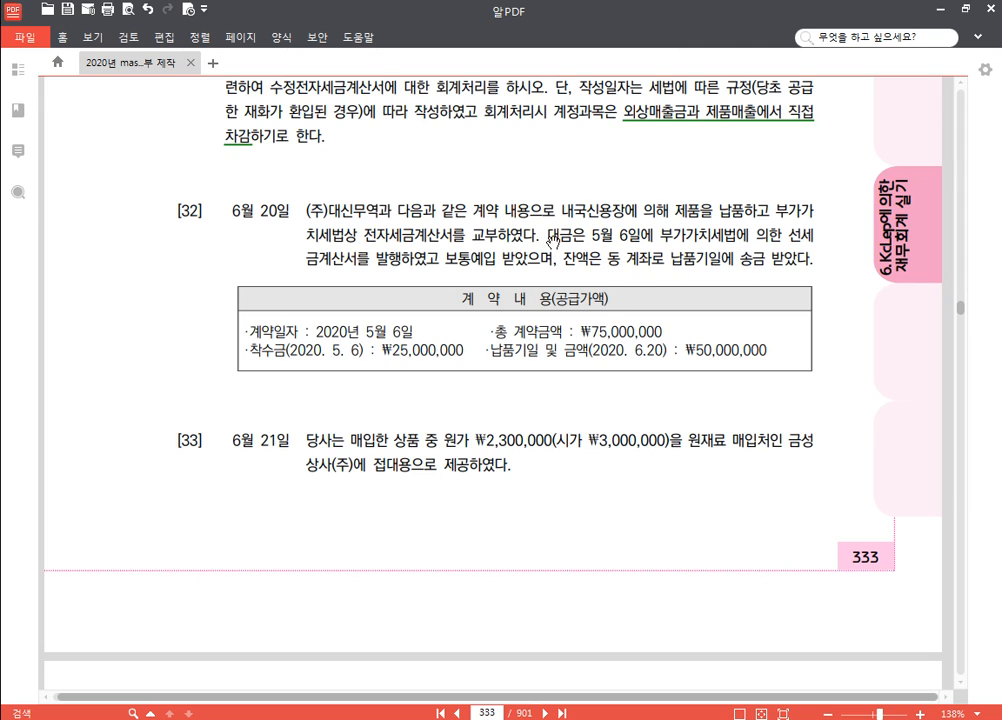
left_click_drag(559, 212, 669, 212)
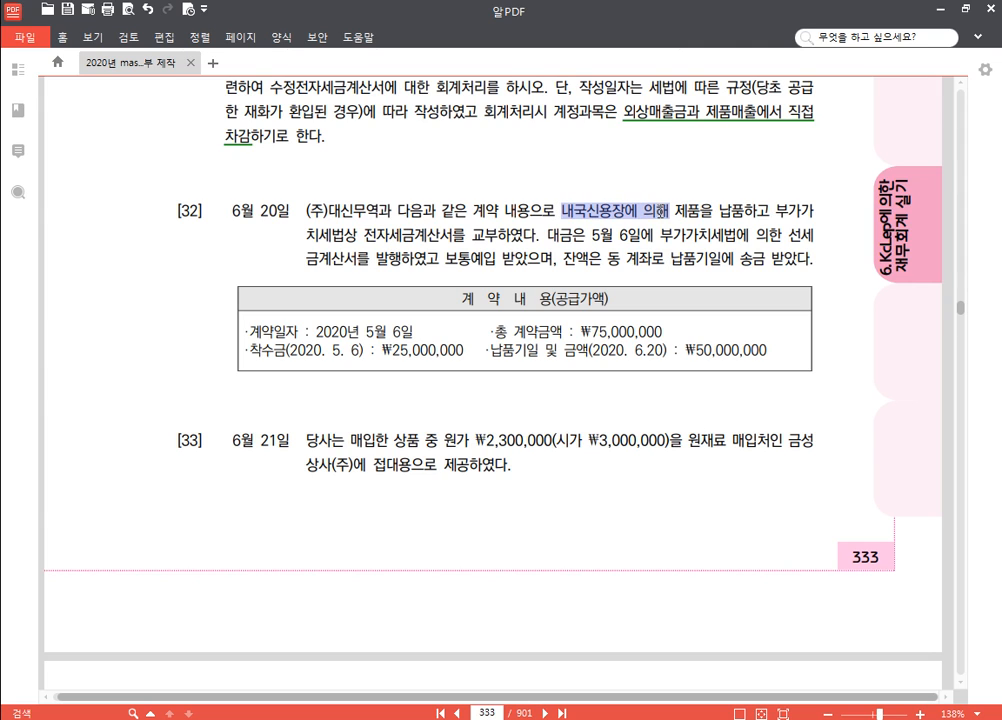
left_click(675, 187)
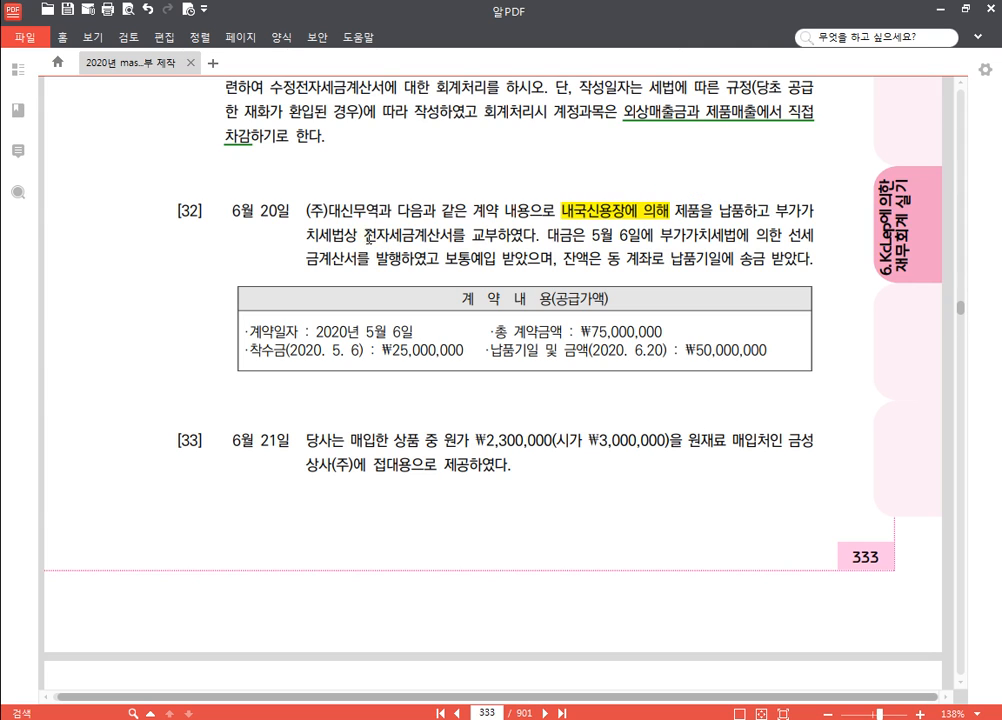
left_click_drag(365, 237, 530, 237)
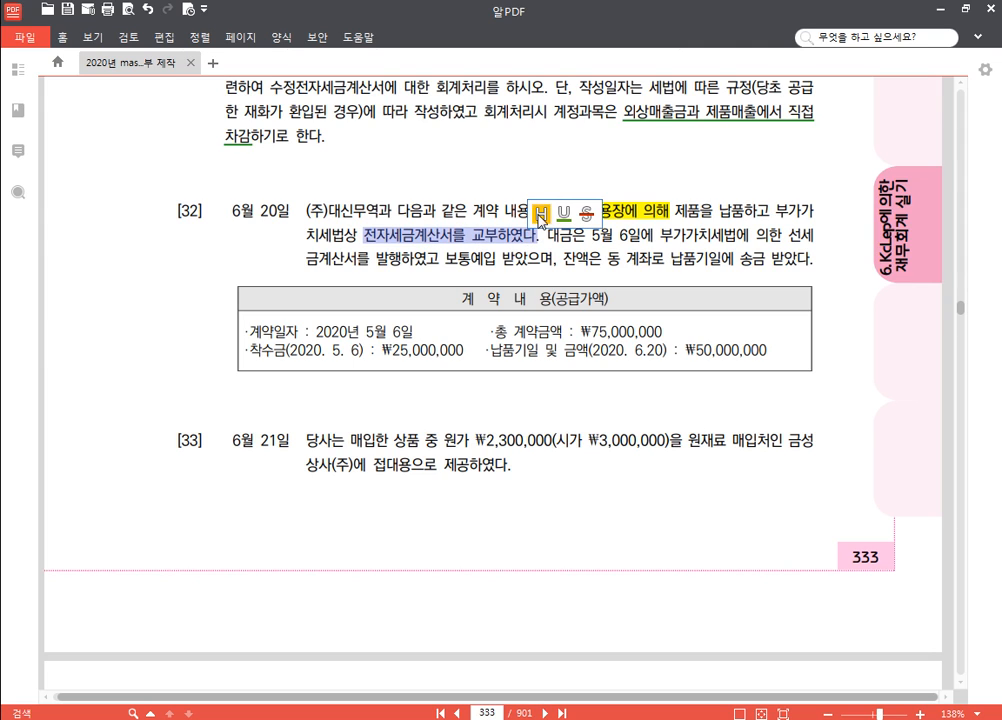
left_click(541, 213)
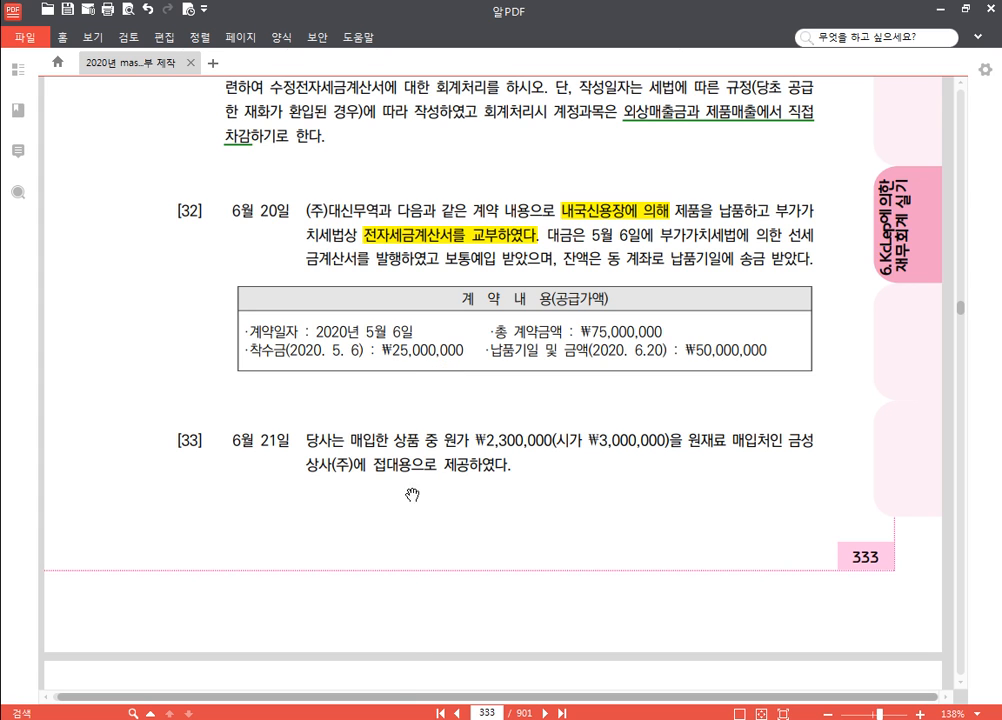
Step: Look up the May 6 계약금 voucher for 대신무역(주) in KcLep, examine its 선수금 line, and return to the PDF
key("alt+Tab")
left_click(112, 118)
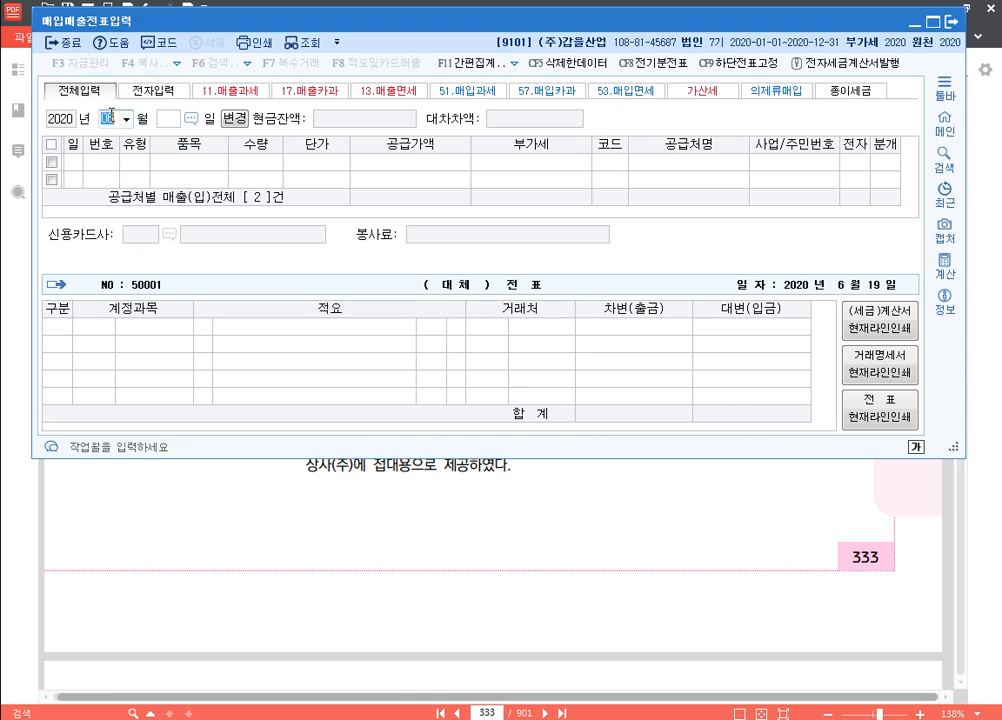
type("5")
key("Return")
type("6")
key("Return")
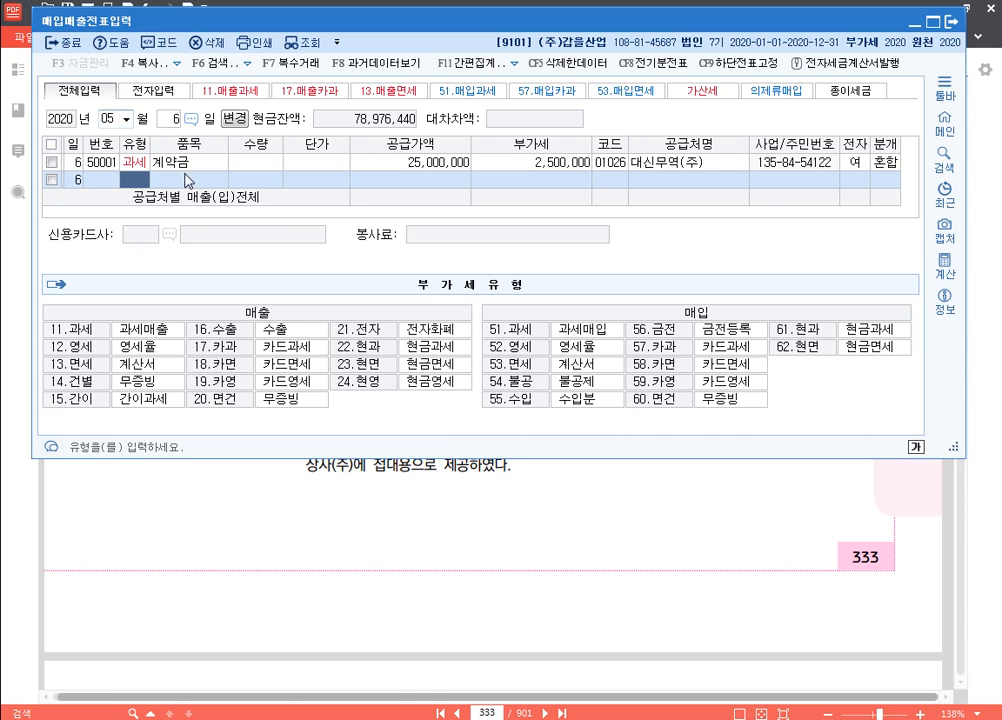
left_click(440, 163)
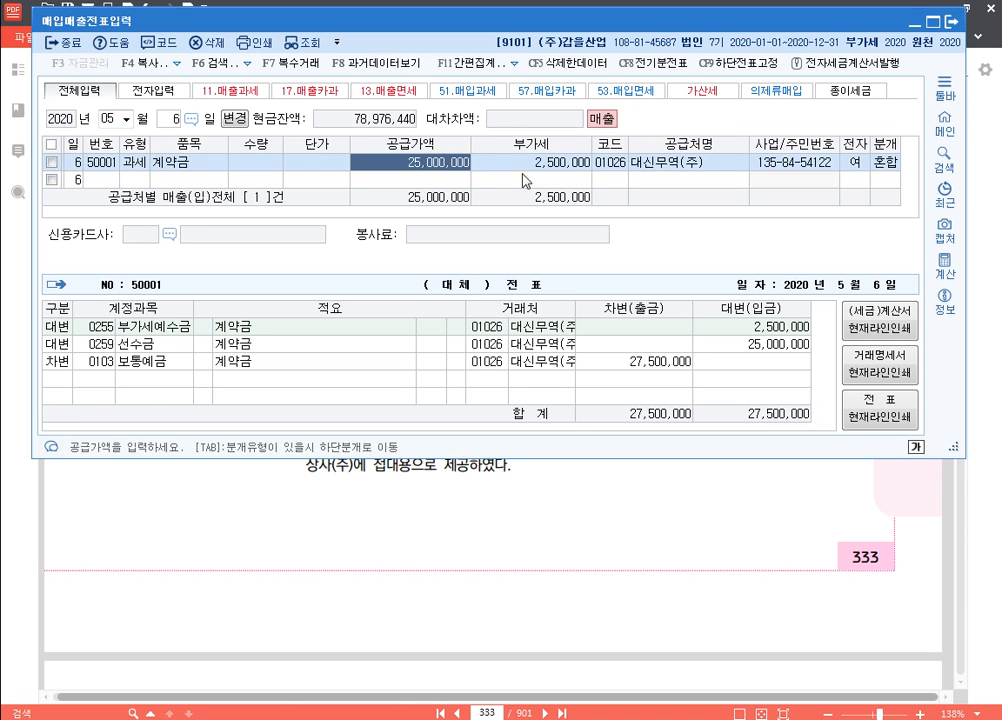
left_click(107, 350)
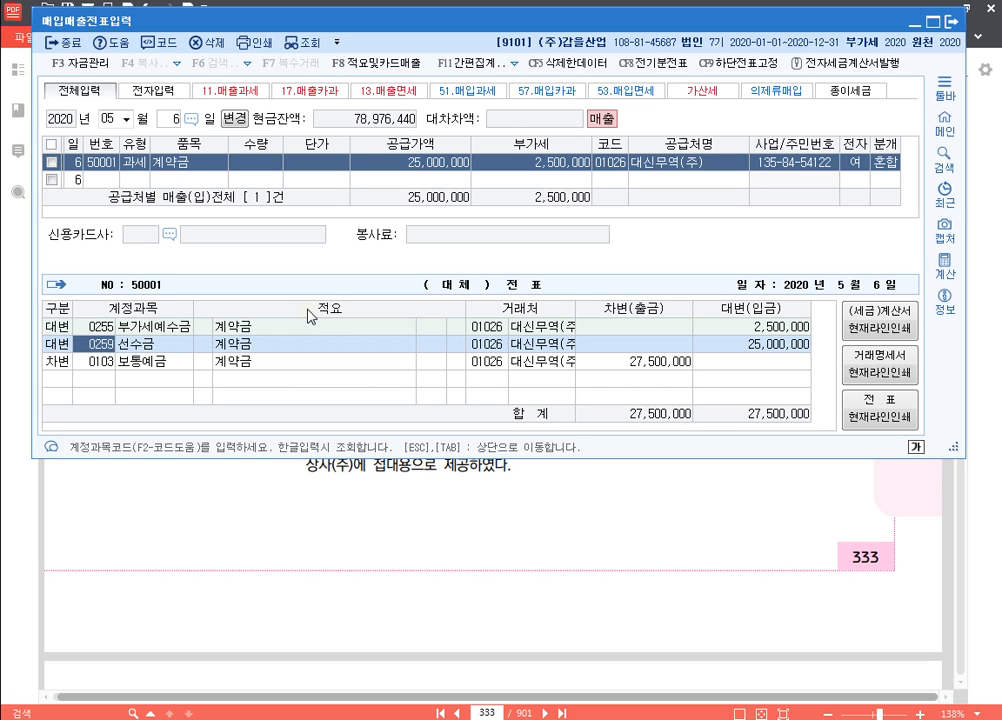
left_click(416, 485)
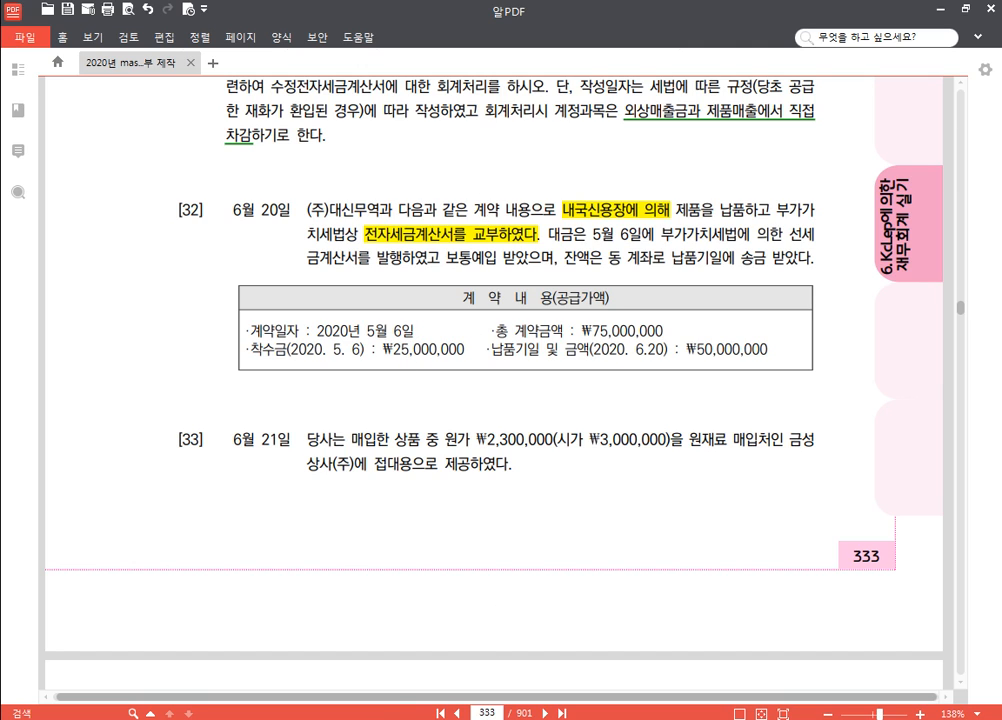
Step: Switch back to KcLep and start a voucher line dated June 20, 2020 with type 12 (영세)
key("alt+Tab")
left_click(112, 121)
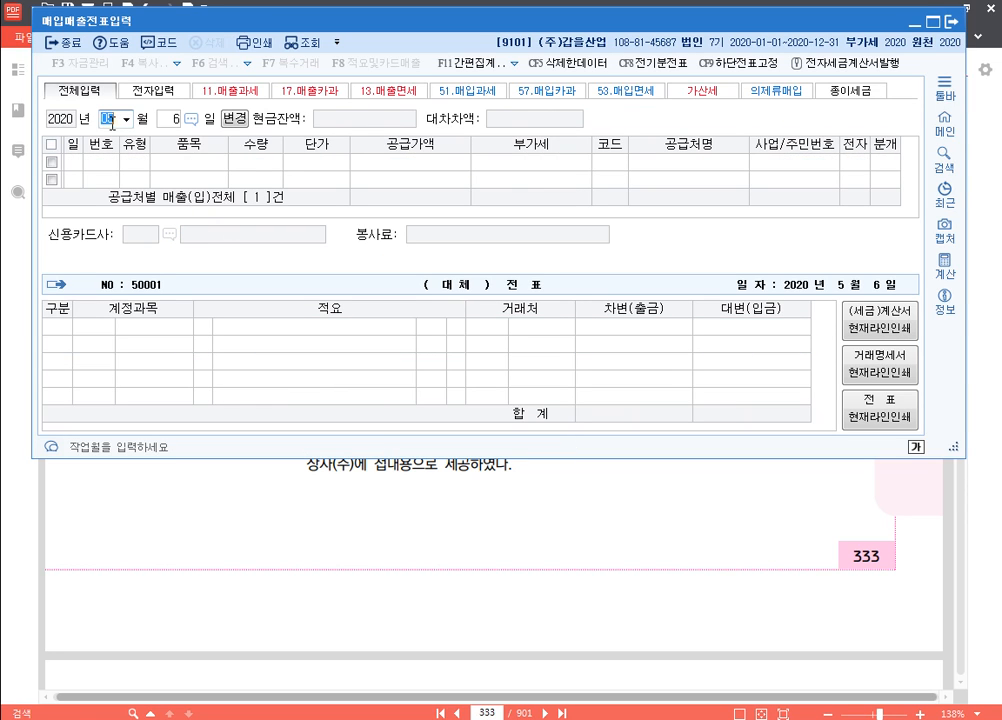
key("Return")
type("20")
key("Return")
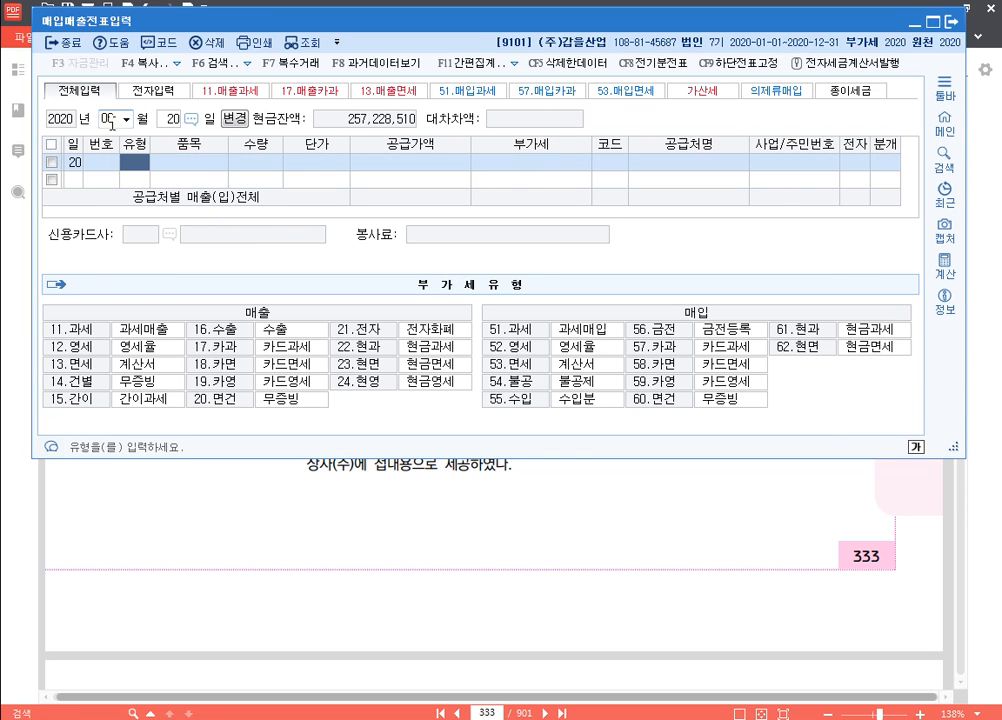
type("12")
key("Return")
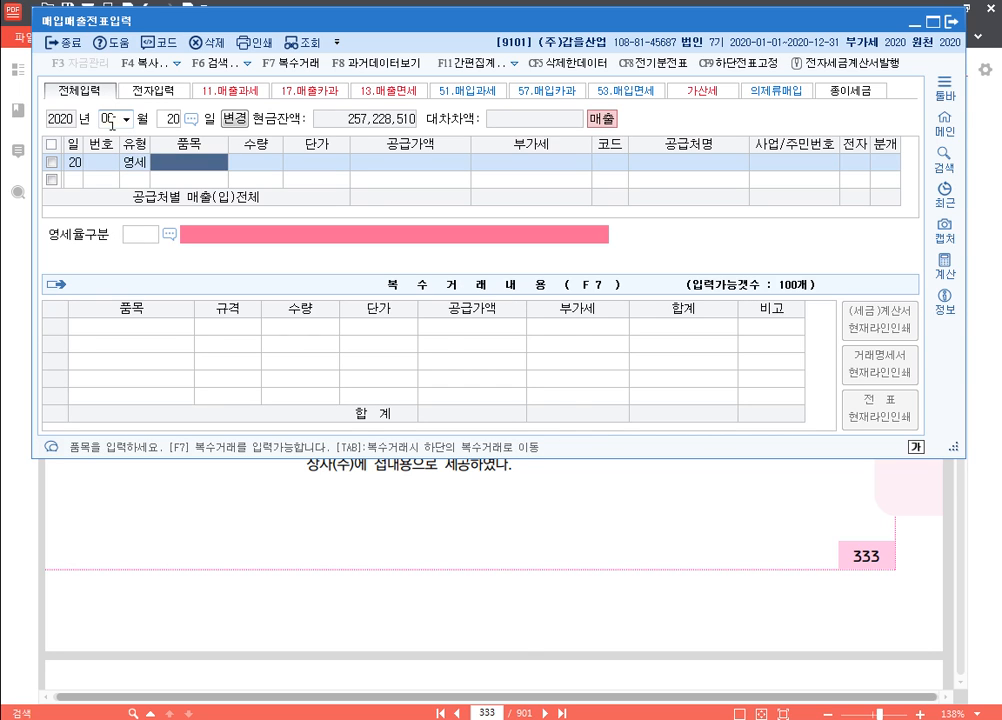
Step: Enter 제품 as the June 20 line's item and set its supply amount to 50,000,000
type("제품")
key("Return")
key("Return")
key("Return")
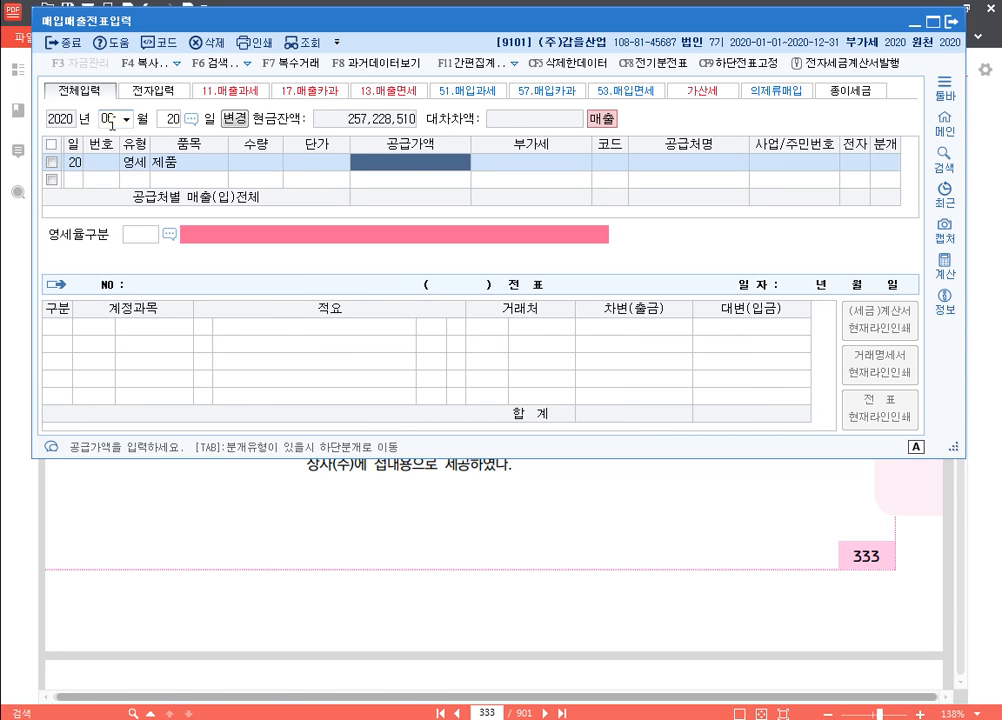
type("5")
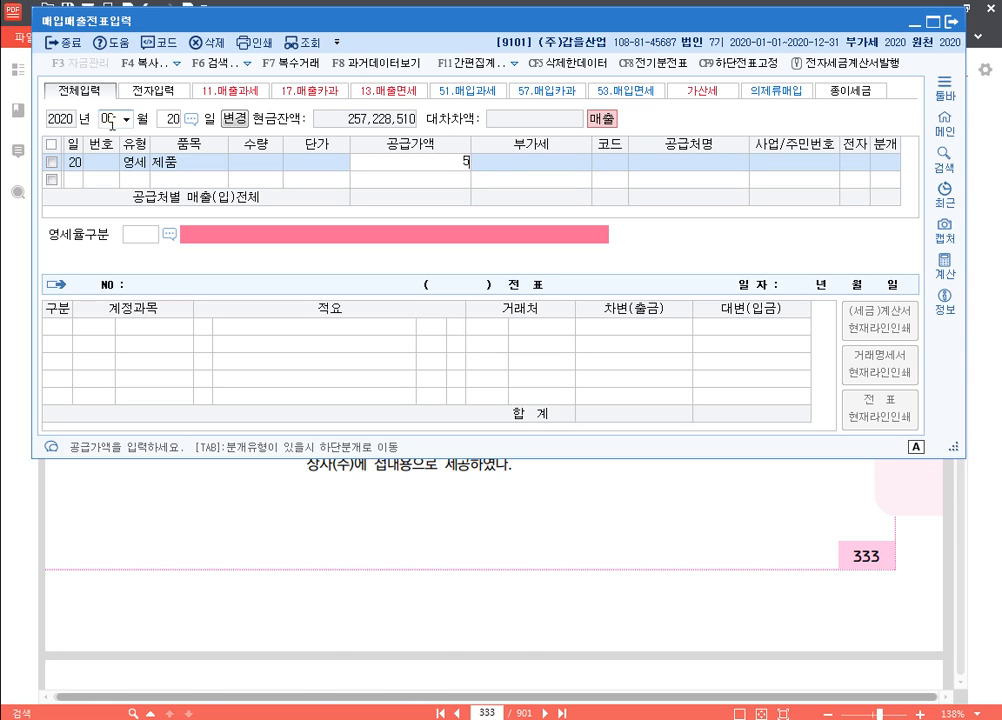
type("0,000,000")
key("Return")
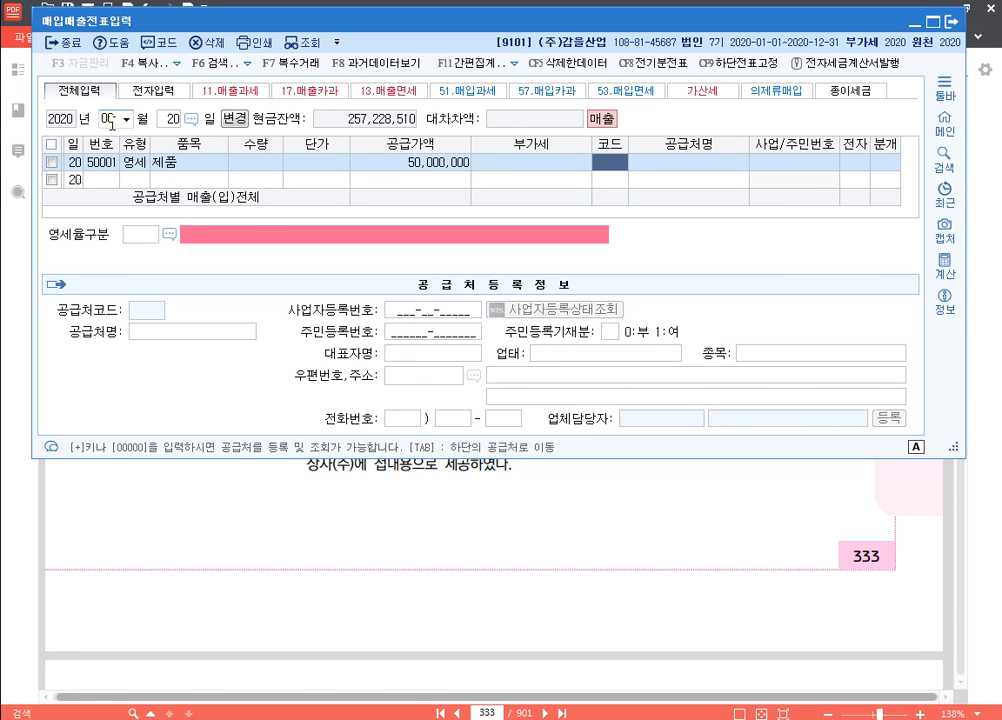
Step: Assign 대신무역(주) as the June 20 line's trading partner and mark it as an electronic tax invoice (여)
type("대신")
key("Return")
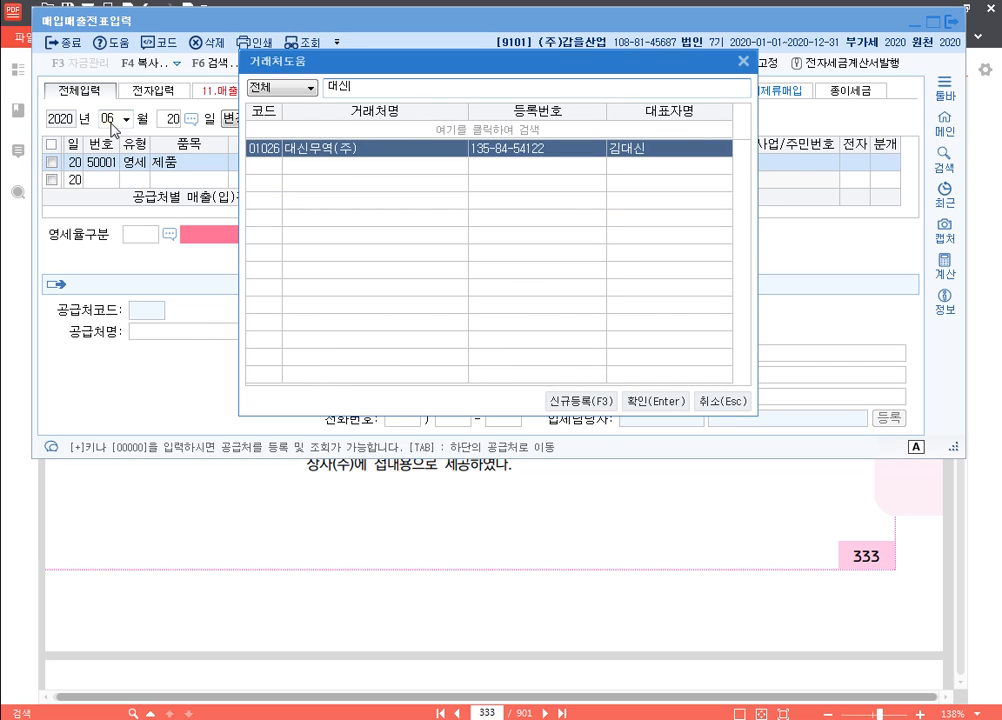
key("Return")
key("Return")
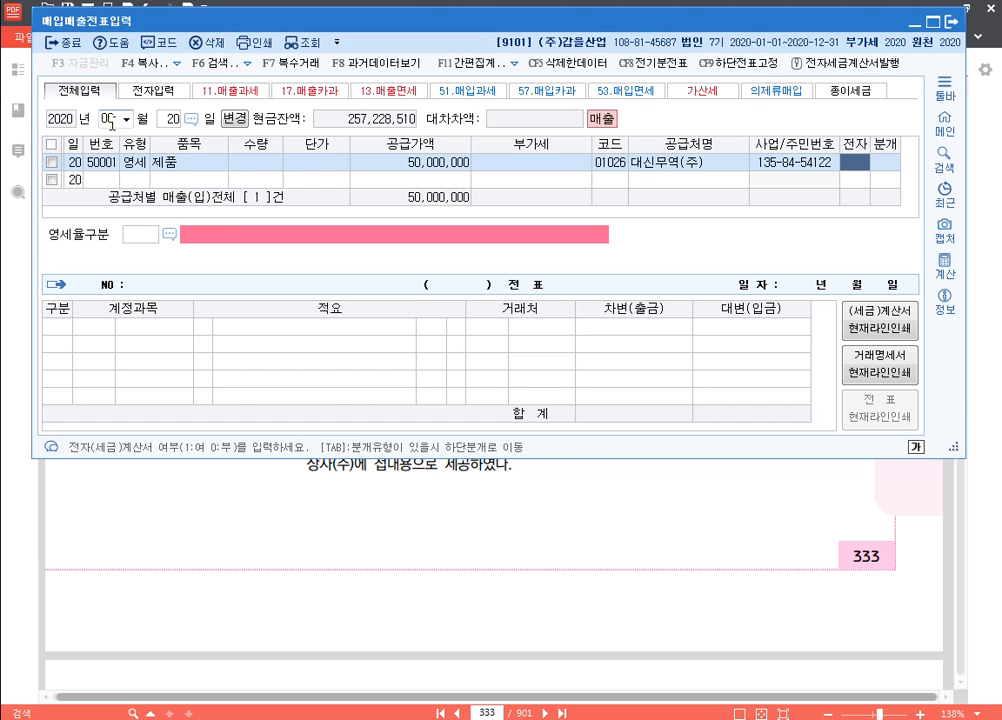
type("1")
key("Return")
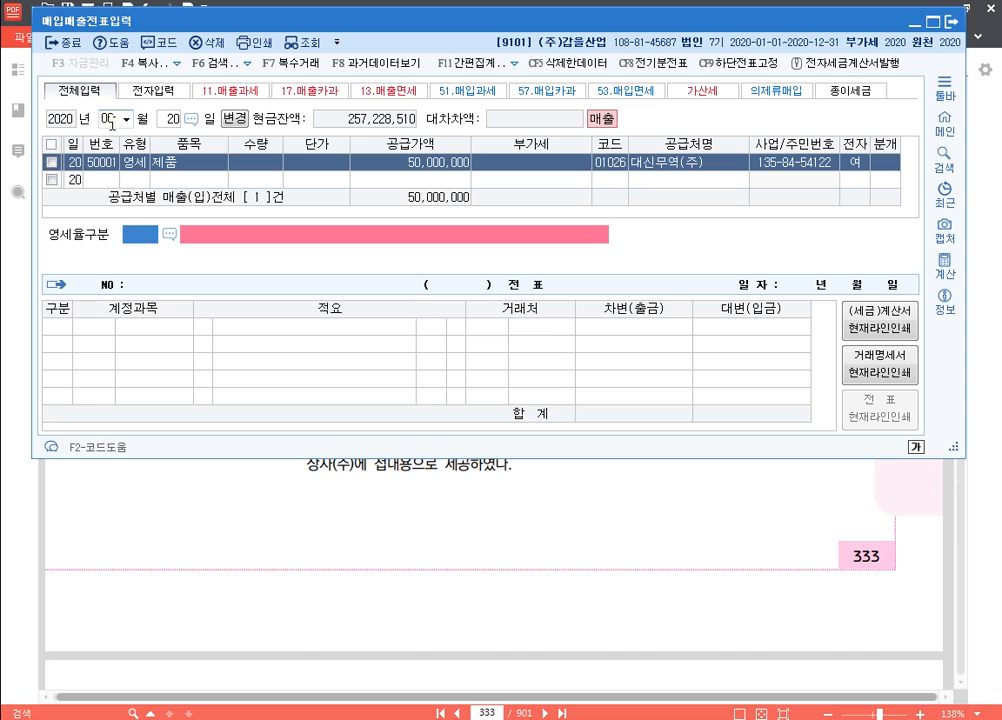
Step: Set the zero-rate category to 3 (내국신용장 · 구매확인서에 의하여 공급하는 재화) and the journal type to 3 (혼합)
type("3")
key("Return")
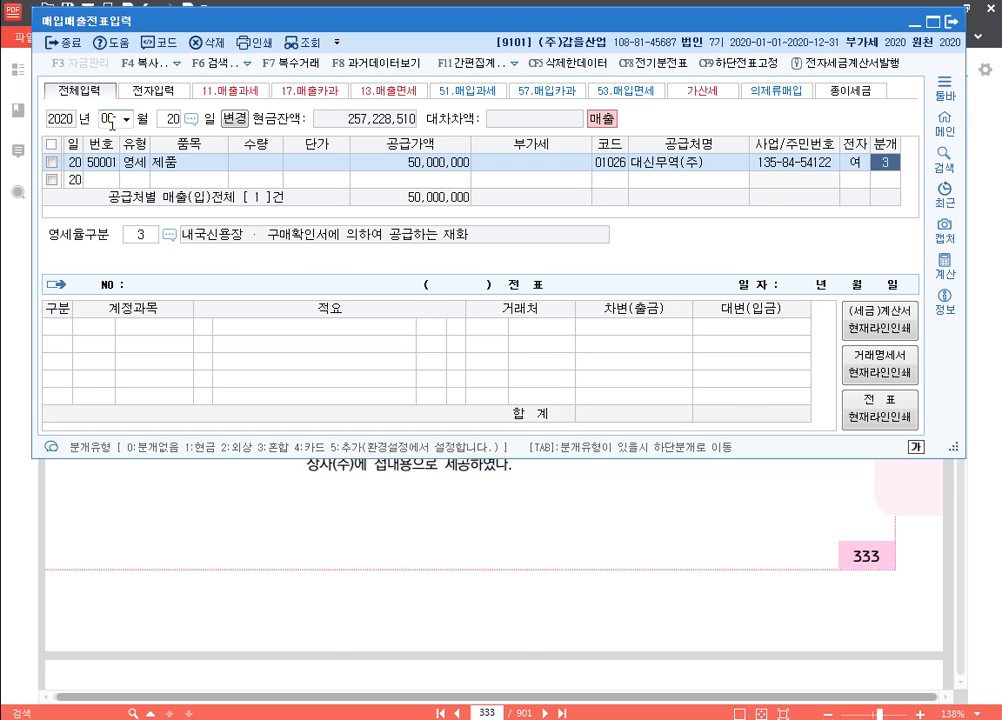
type("3")
key("Return")
key("Return")
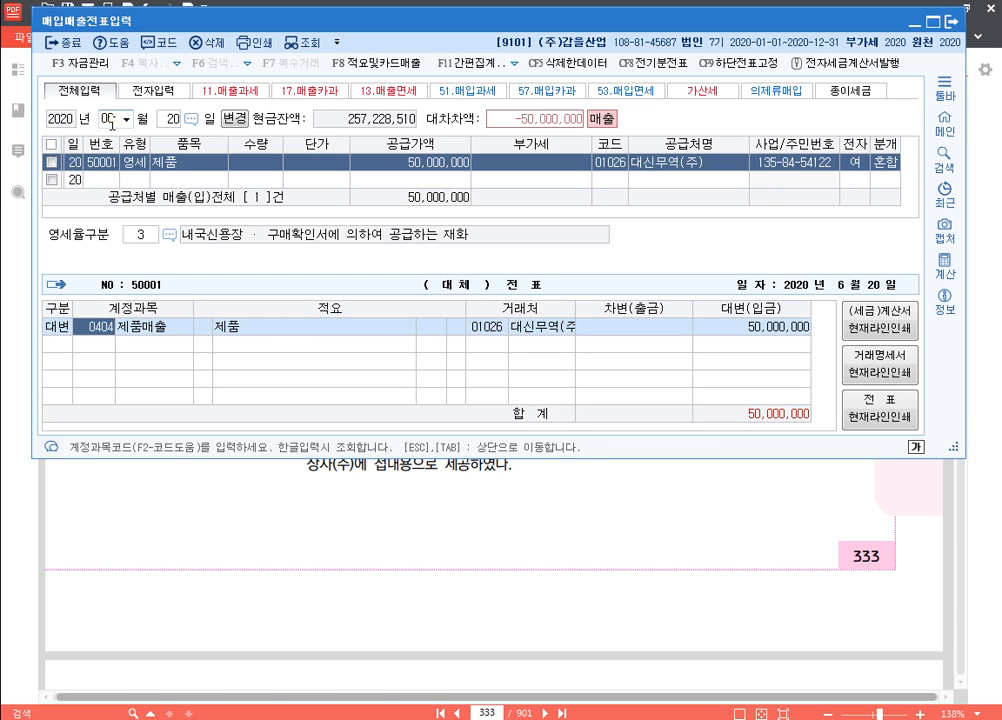
key("Return")
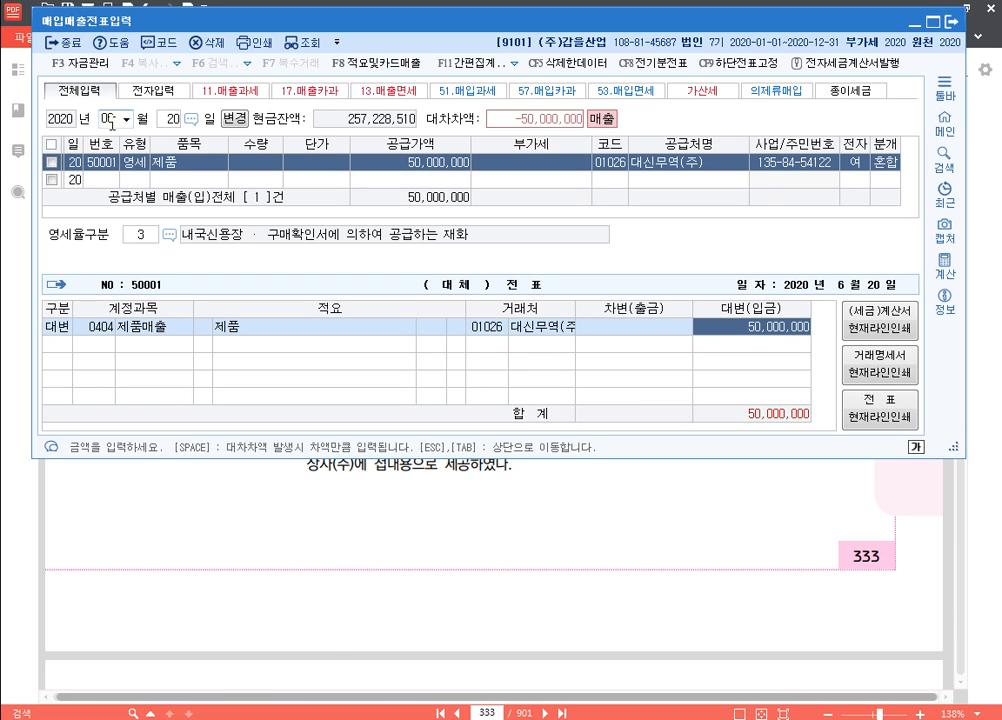
Step: Set the credit amount of the 제품매출 line in the June 20 journal entry to 75,000,000
type("7")
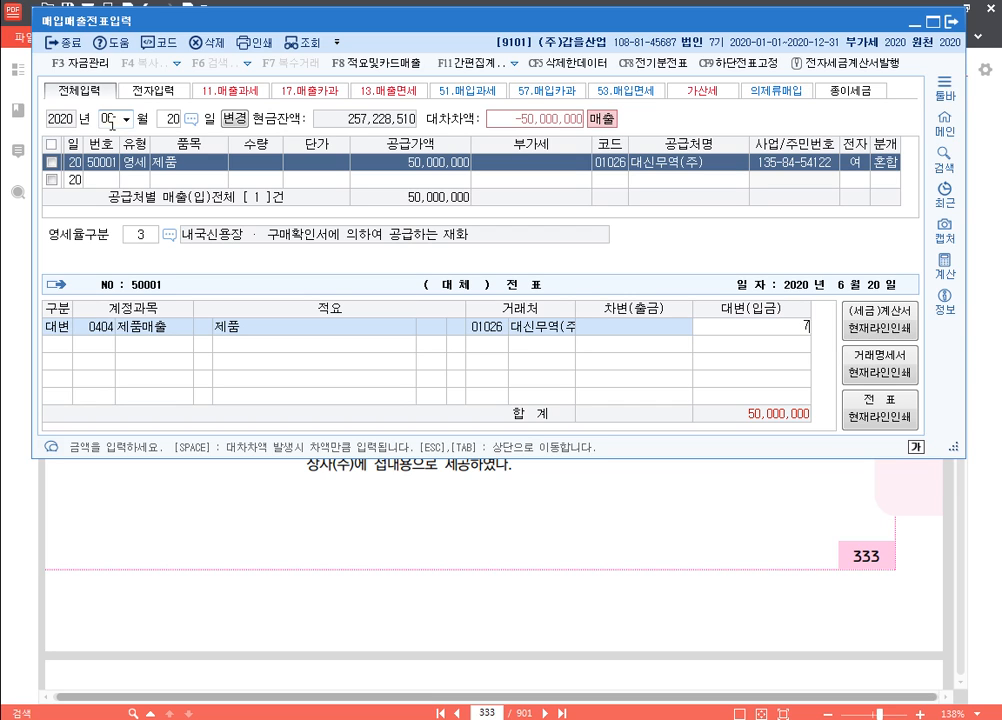
type("5,000,000")
key("Return")
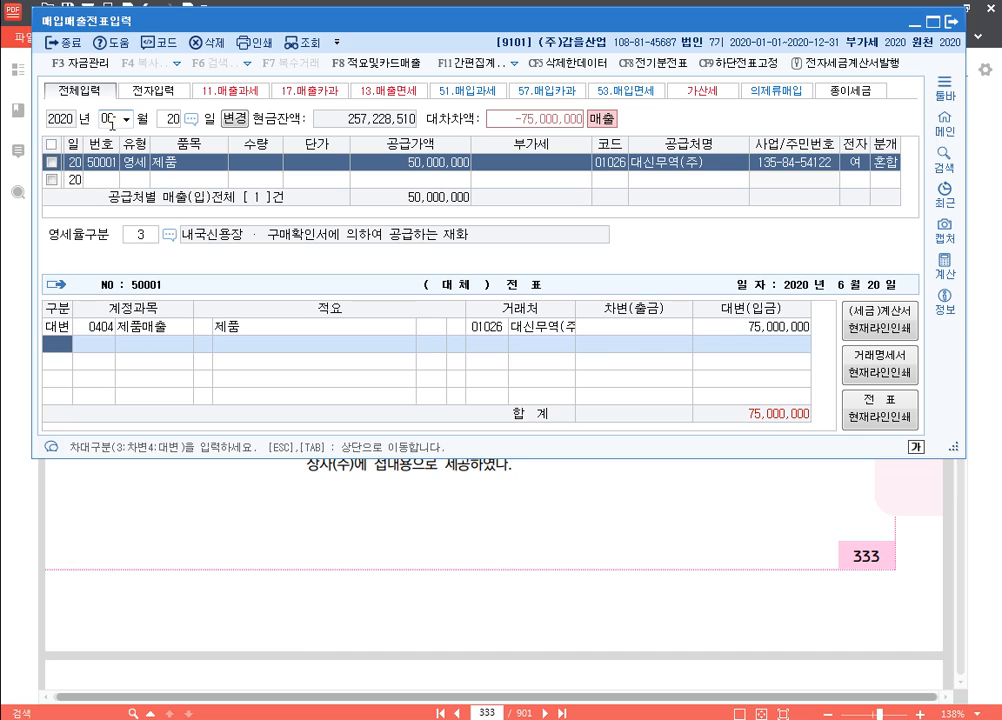
Step: Add a debit line for 0259 선수금 with 25,000,000 to the June 20 journal entry
type("3")
key("Return")
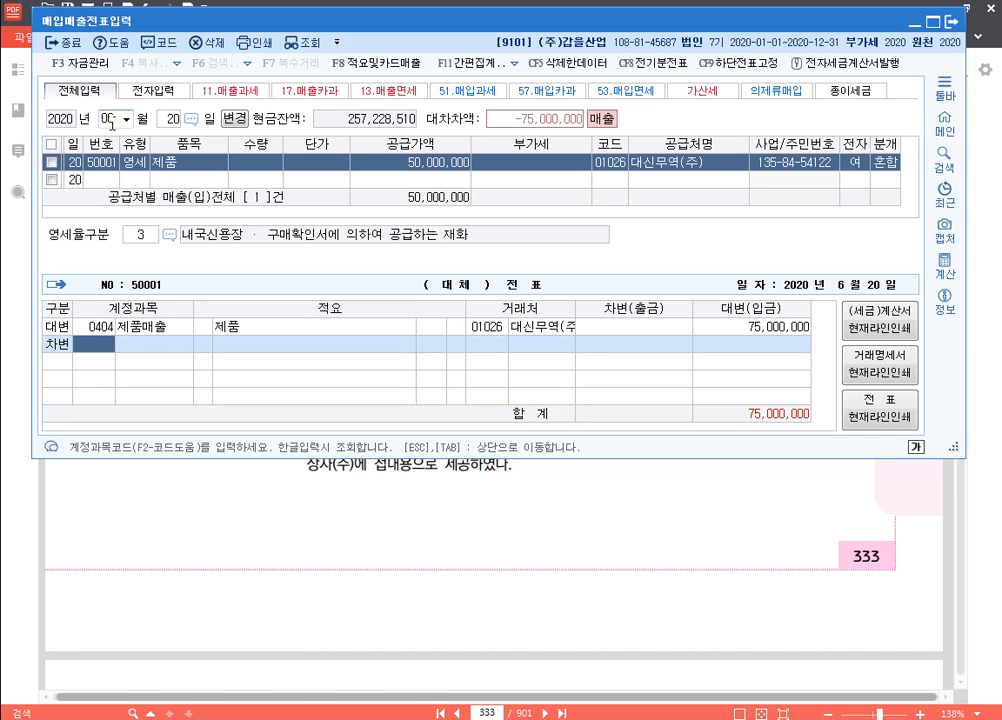
type("선수")
key("Return")
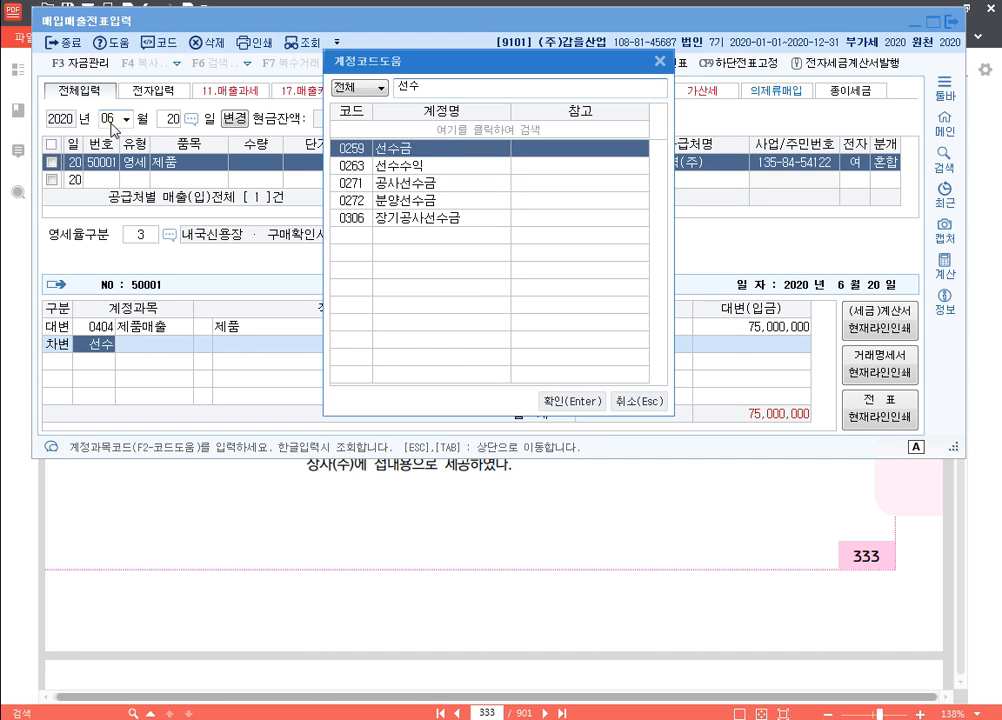
key("Return")
type("25000000")
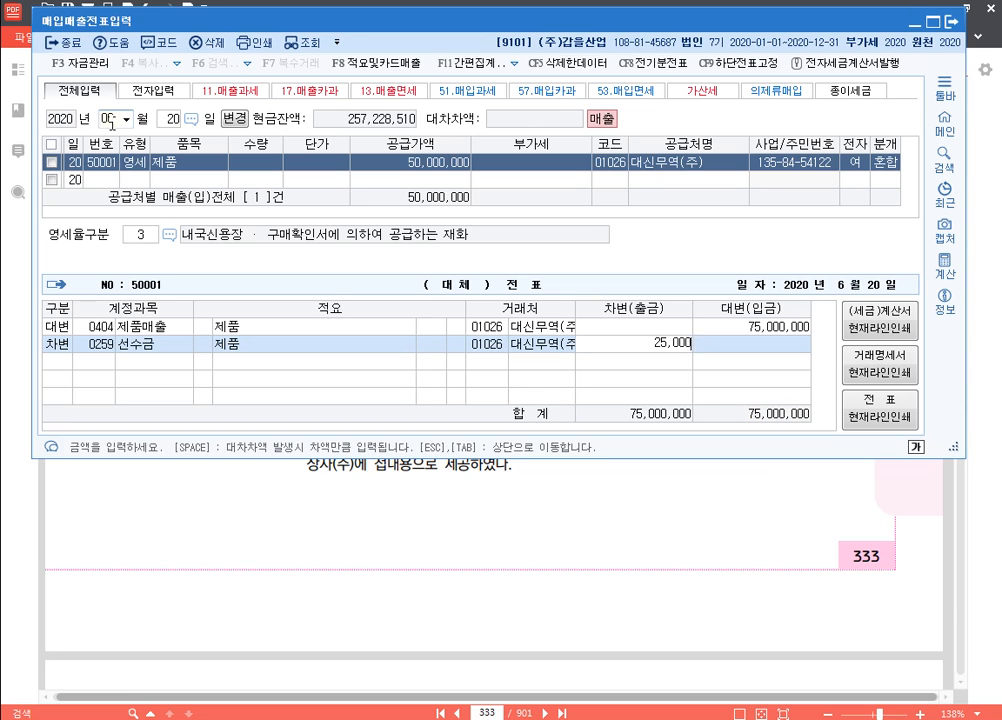
key("Return")
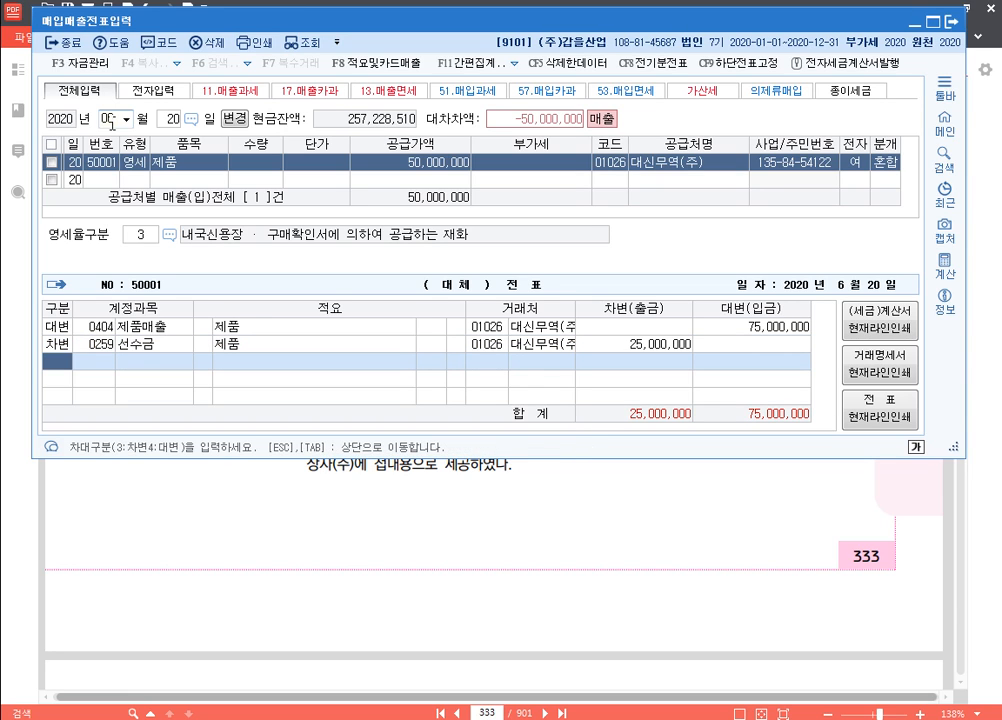
Step: Add a debit line for 103 (보통예금) with the remaining 50,000,000 and finish the June 20 voucher
type("3")
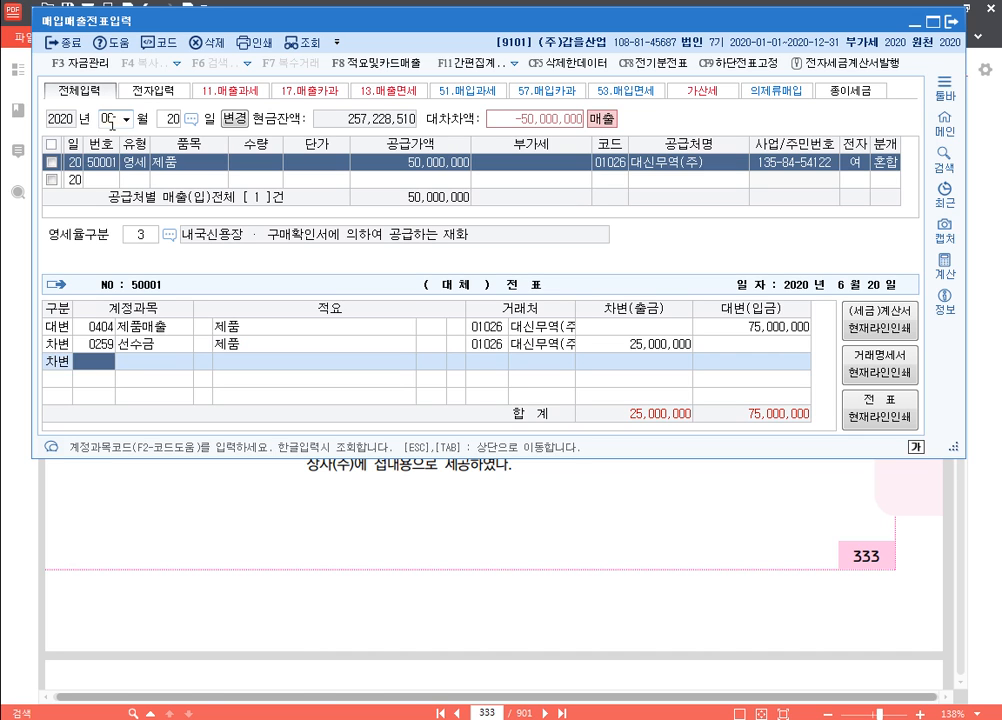
type("103")
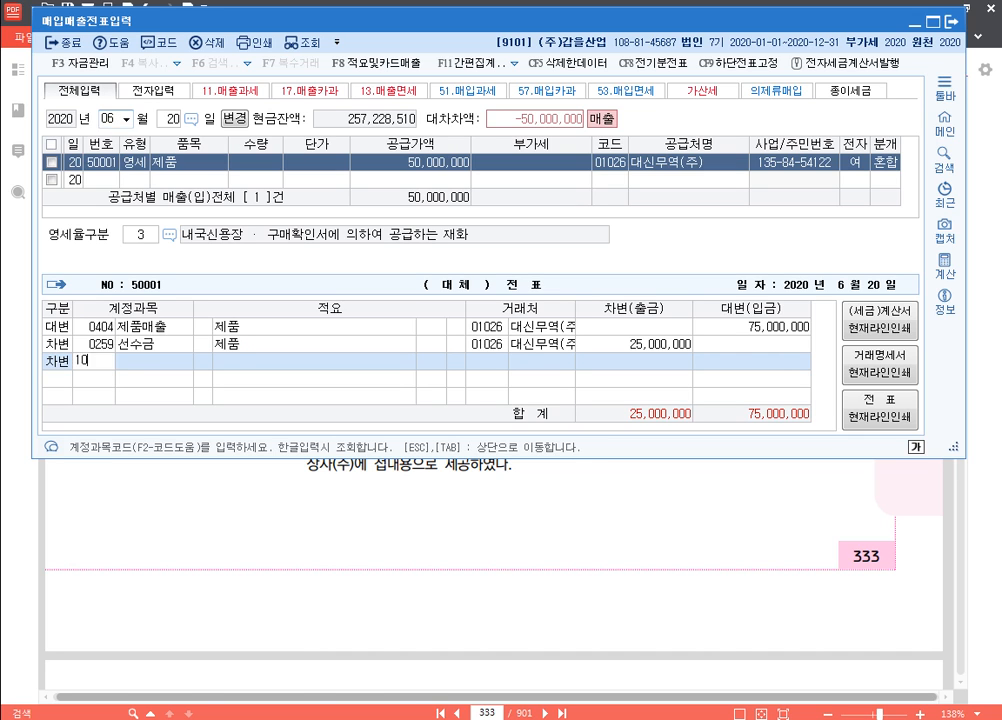
key("Return")
key("Return")
key("Return")
key("Up")
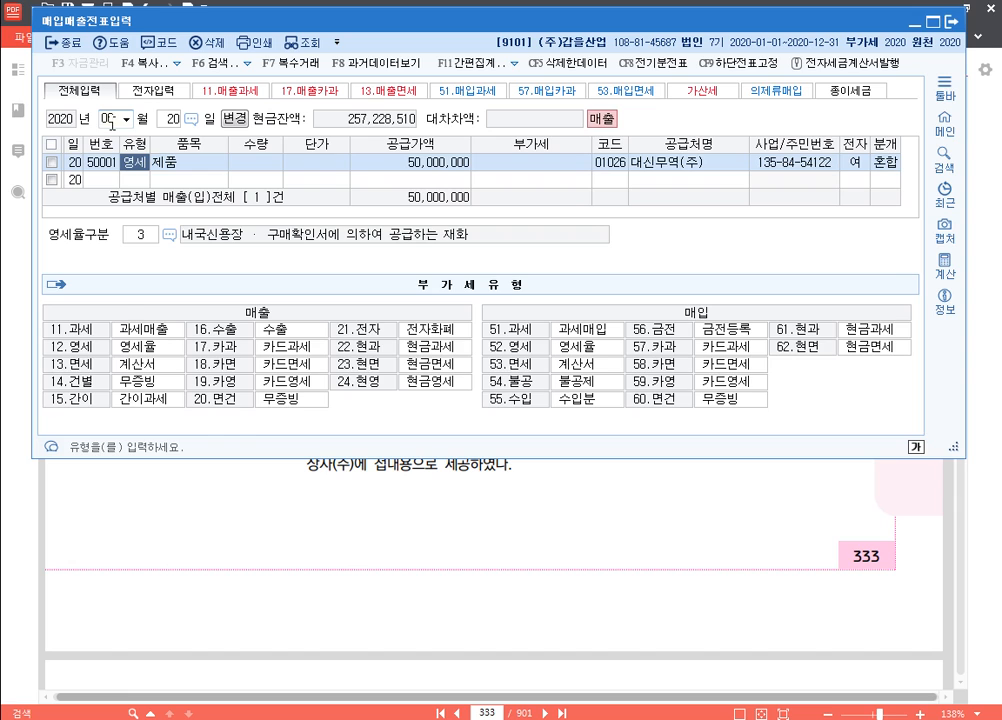
key("Left")
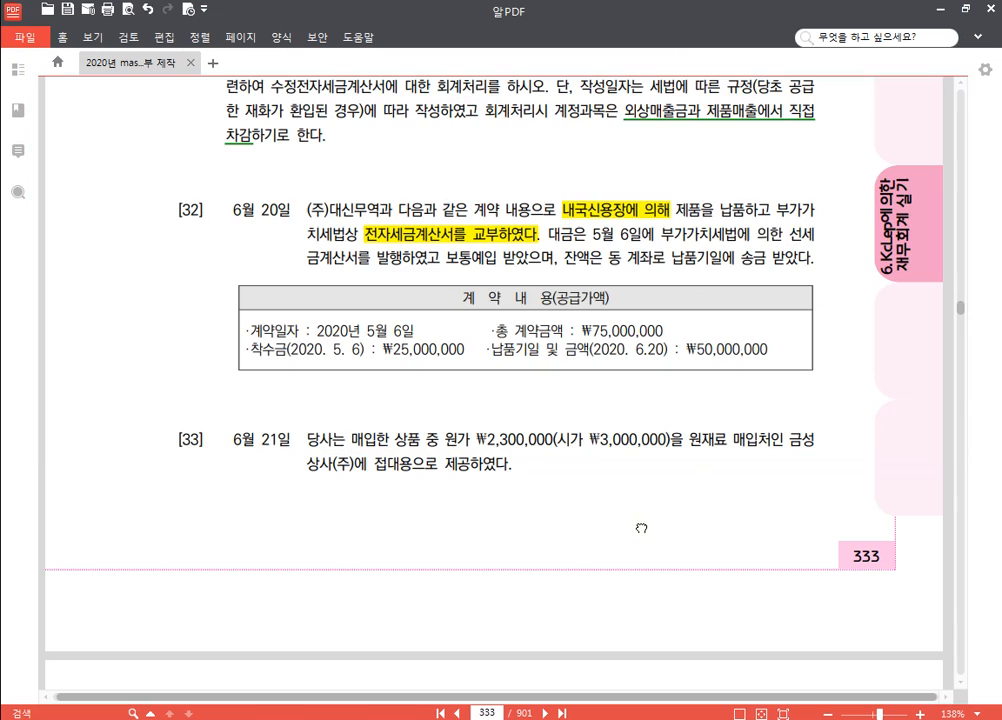
Step: Switch to the PDF textbook and bring question [33], dated June 21, into view
left_click(642, 528)
scroll(563, 487, "down", 5)
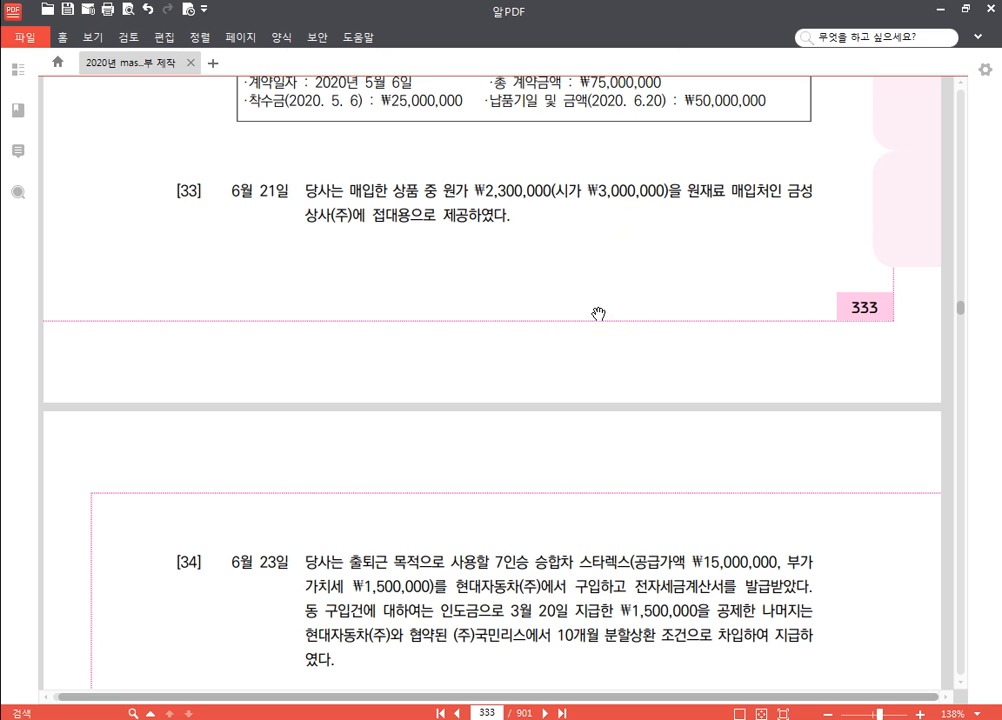
Step: Open KcLep's 부가가치세신고서 for July 1 to September 30, 2020 and examine the 기타(정규영수증외매출분) row before returning to the PDF
key("alt+Tab")
left_click(160, 79)
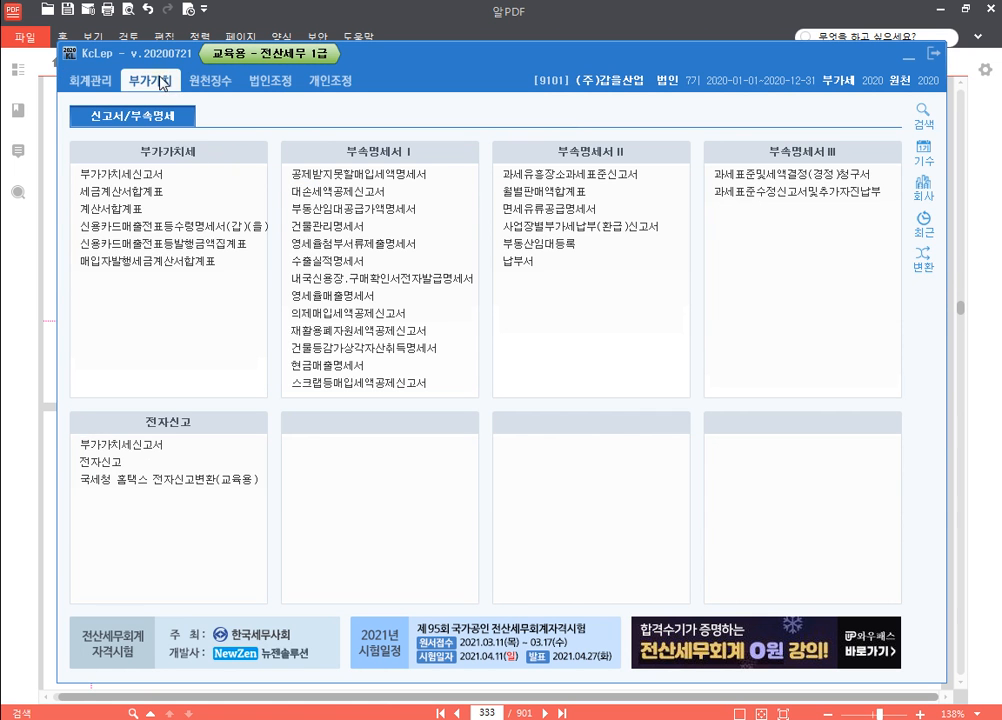
left_click(122, 173)
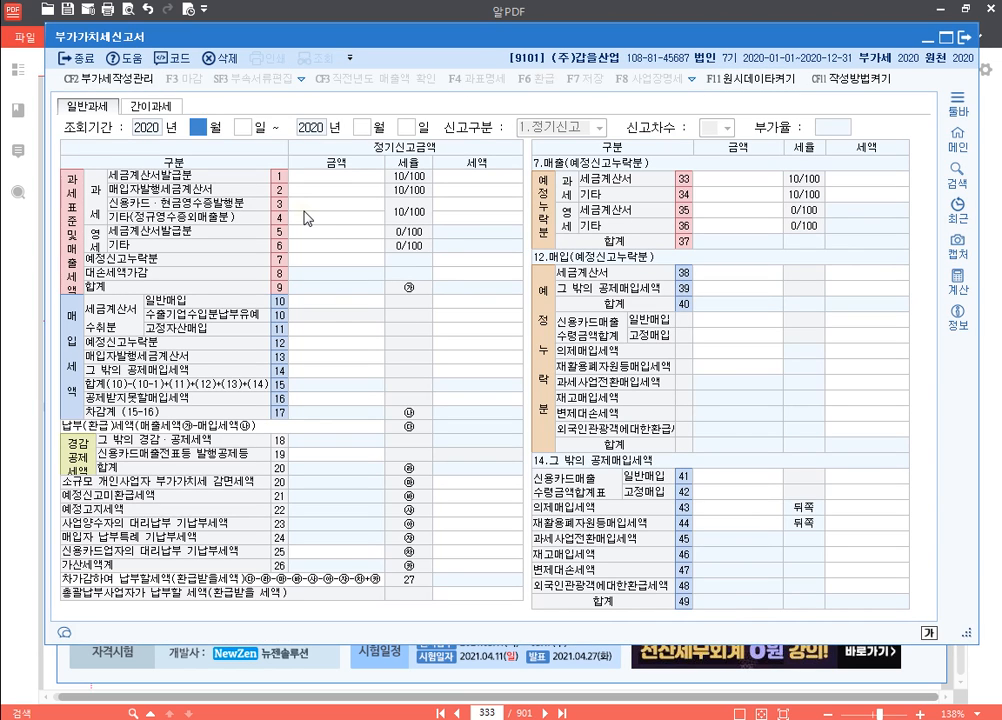
type("73,")
type("1")
key("Return")
type("9")
key("Return")
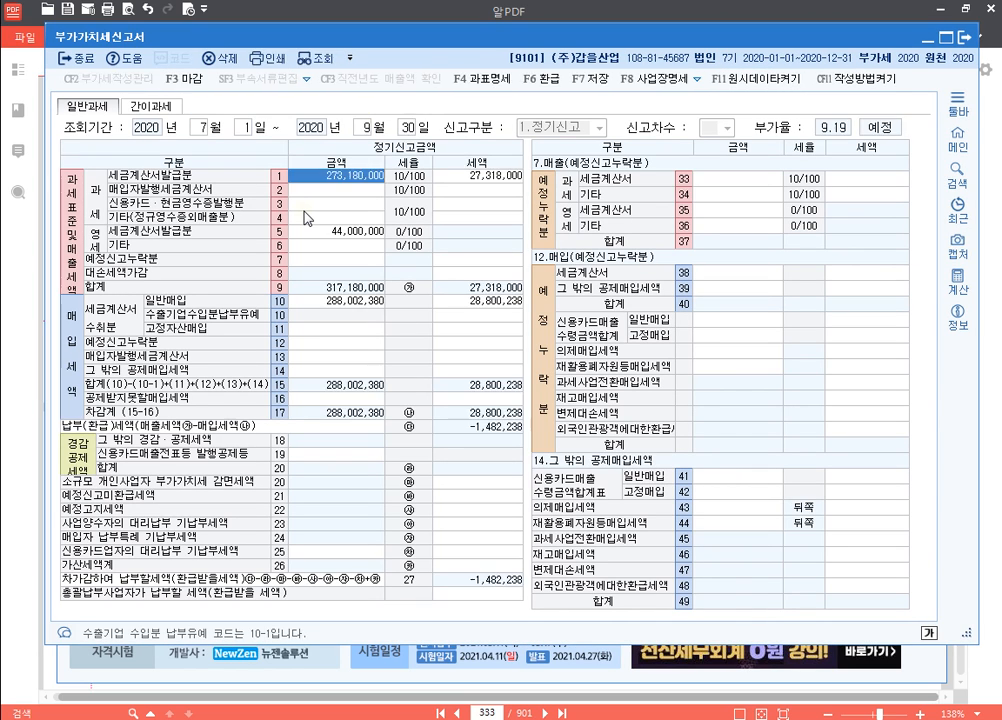
left_click(323, 219)
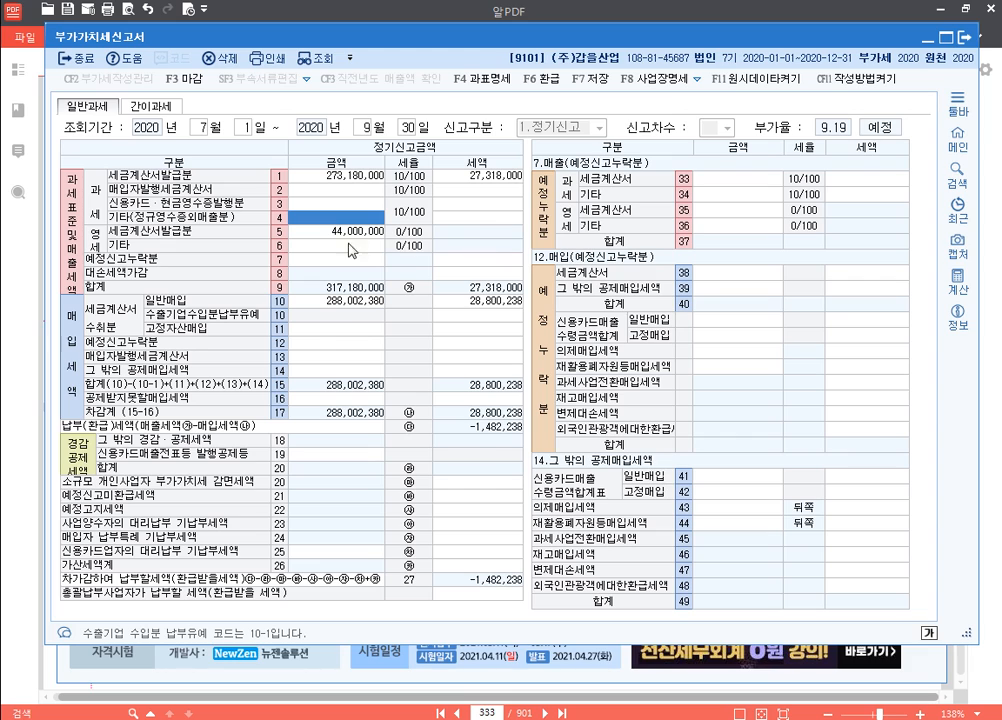
left_click(993, 241)
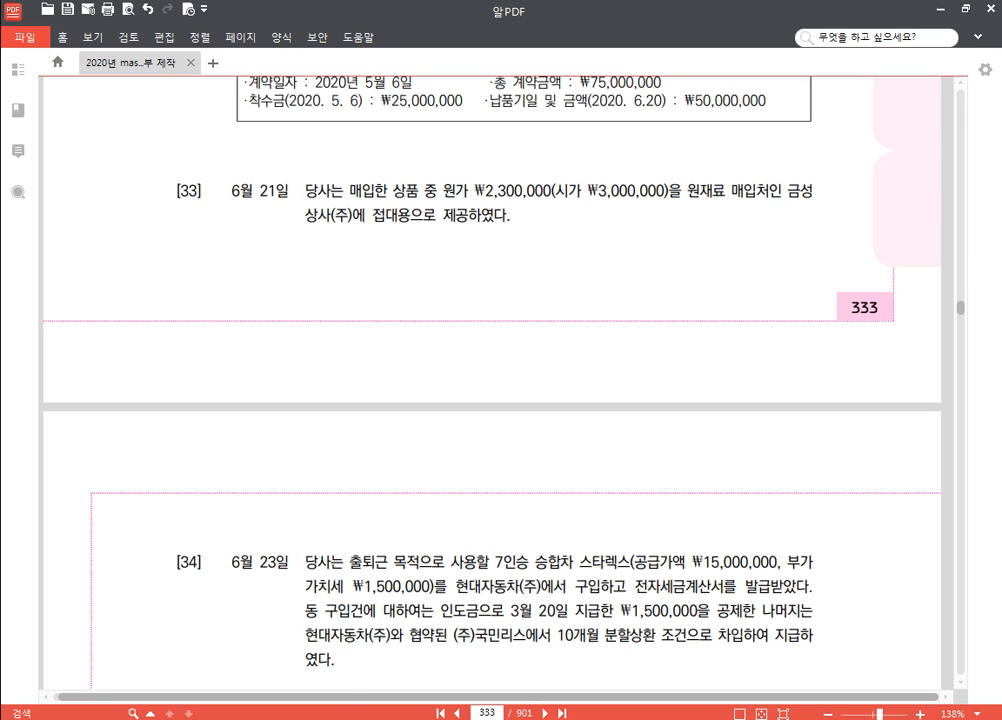
Step: Switch to KcLep's 매입매출전표입력 window and start a voucher line dated June 21, 2020 with type 14 (건별)
mouse_move(366, 718)
left_click(378, 675)
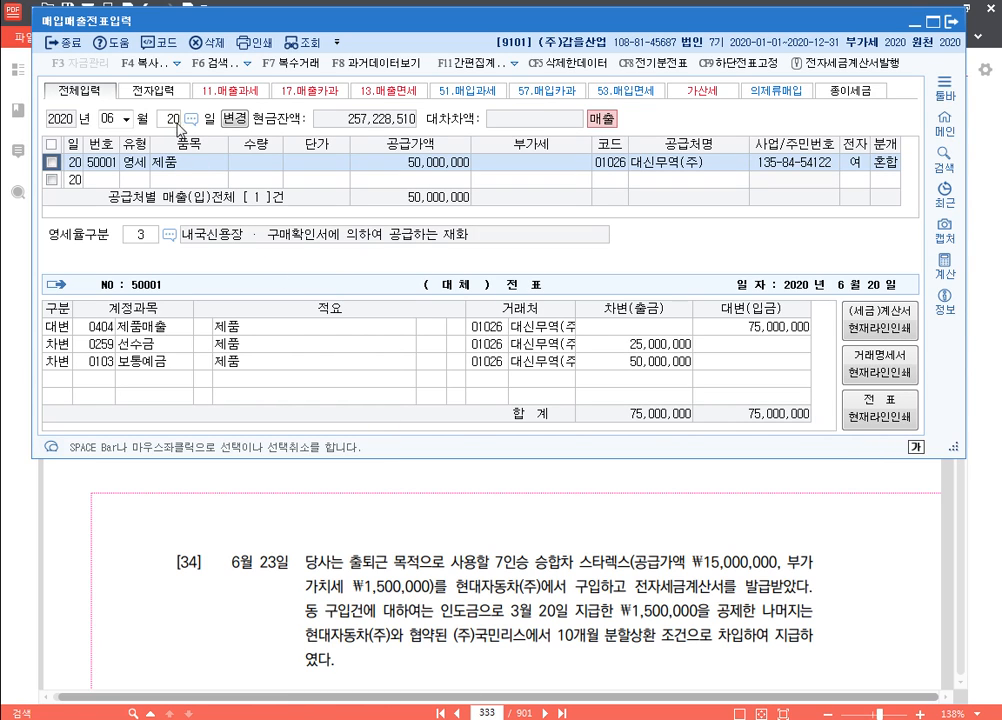
left_click(174, 120)
type("21")
key("Return")
type("14")
key("Return")
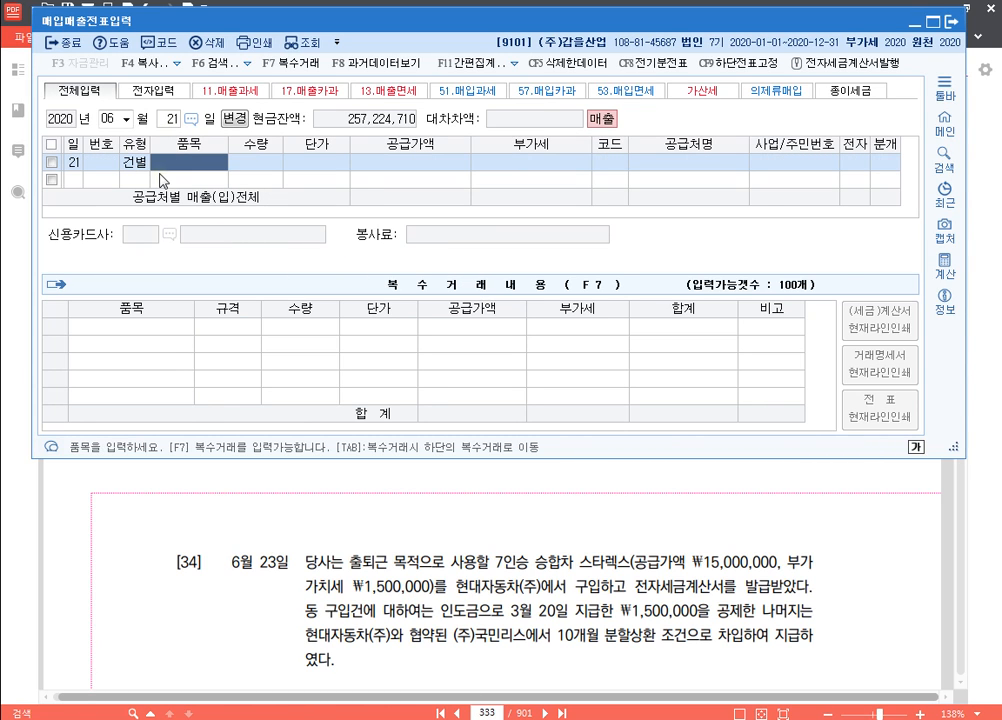
Step: Enter 사업상증여 as the June 21 line's item and 3,300,000 including VAT as its supply amount
type("사업상증여")
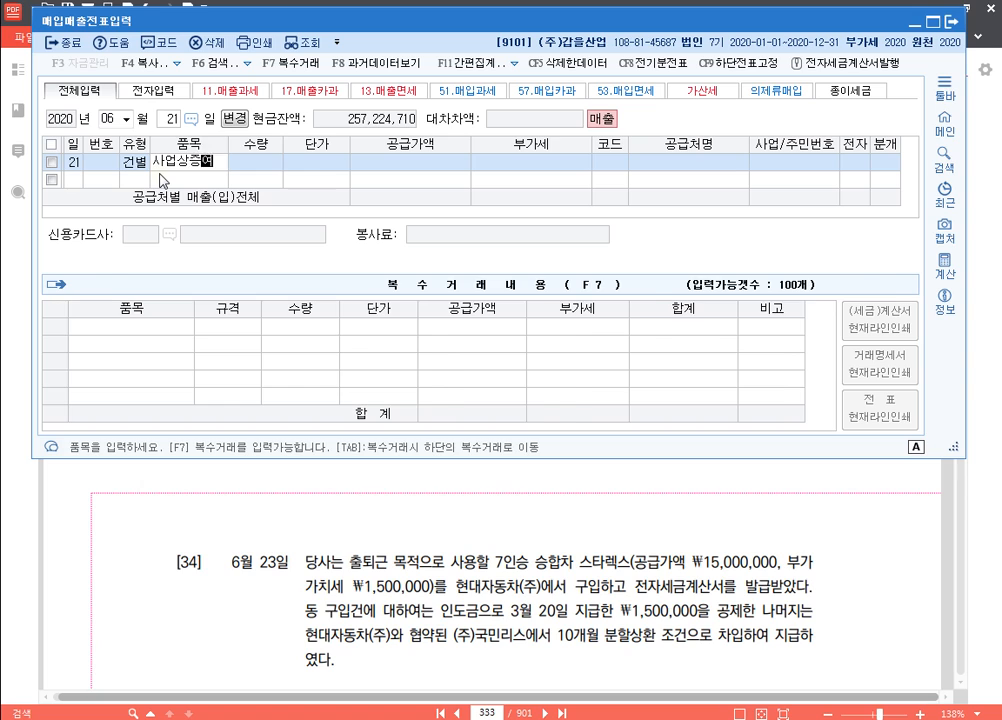
key("Return")
key("Return")
key("Return")
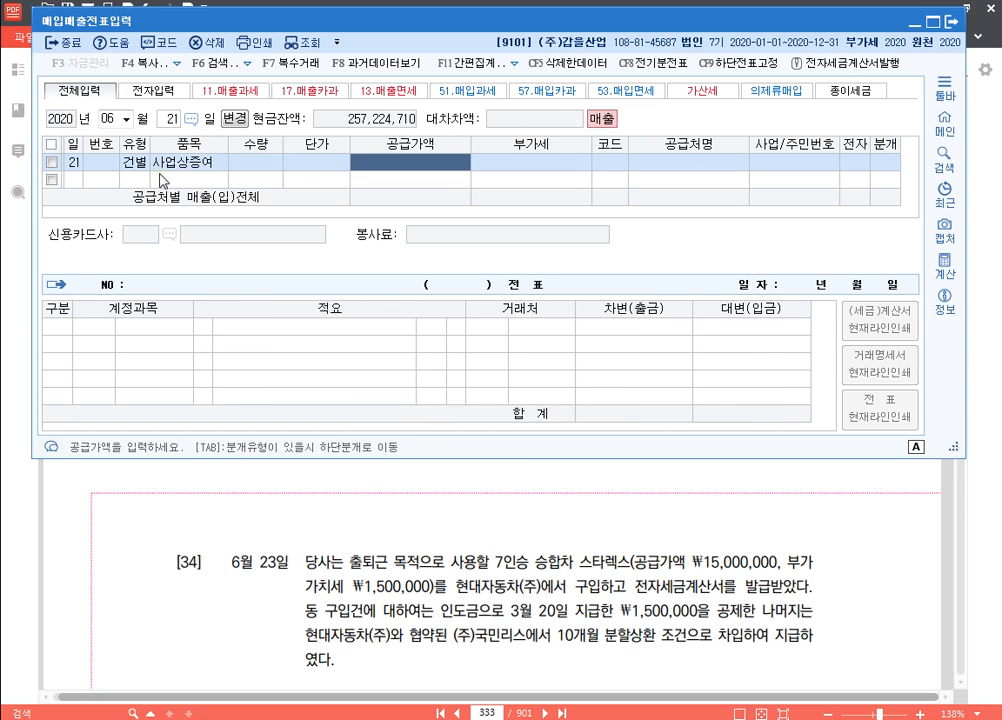
type("3,30")
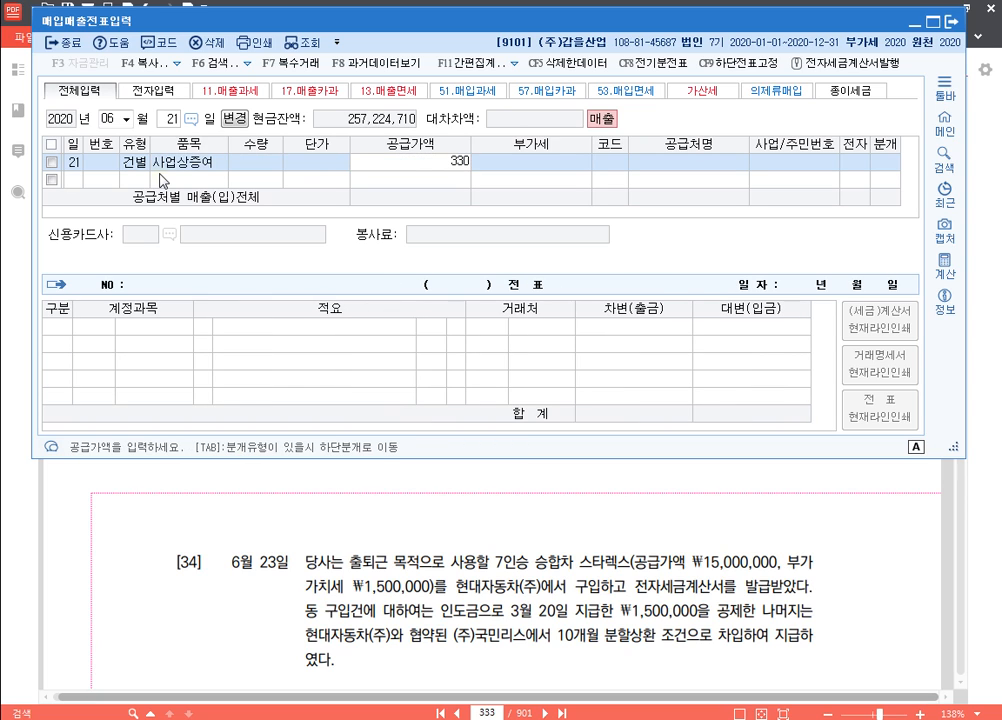
type("0,000")
key("Return")
key("Return")
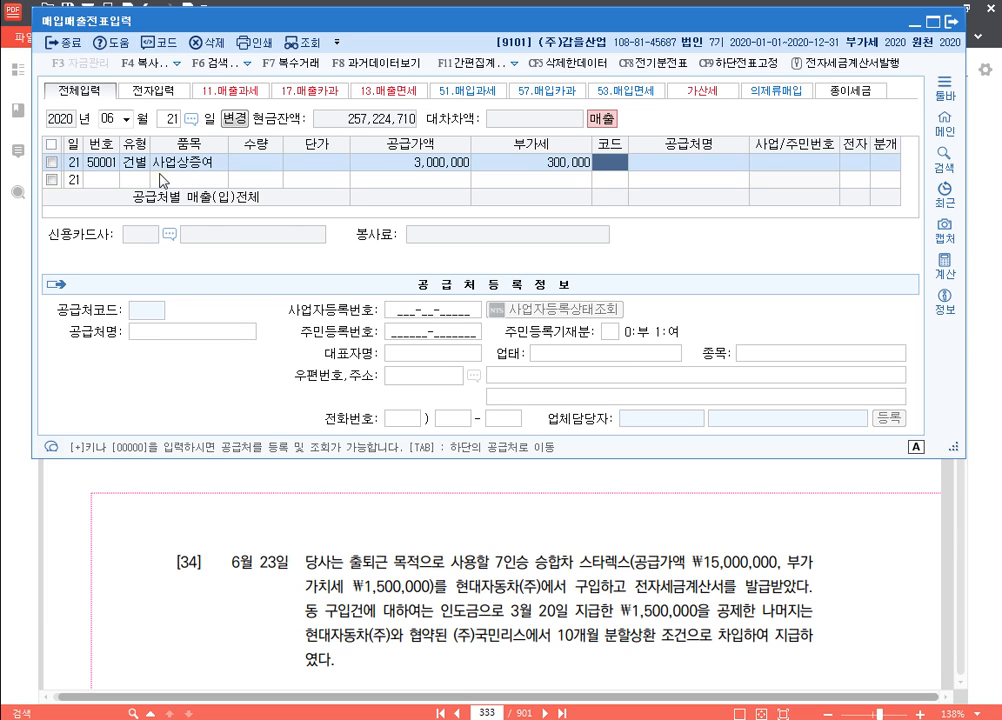
Step: Assign 금성상사(주) as the June 21 line's trading partner and set the journal type to 3 (혼합)
type("금성")
key("Return")
key("Return")
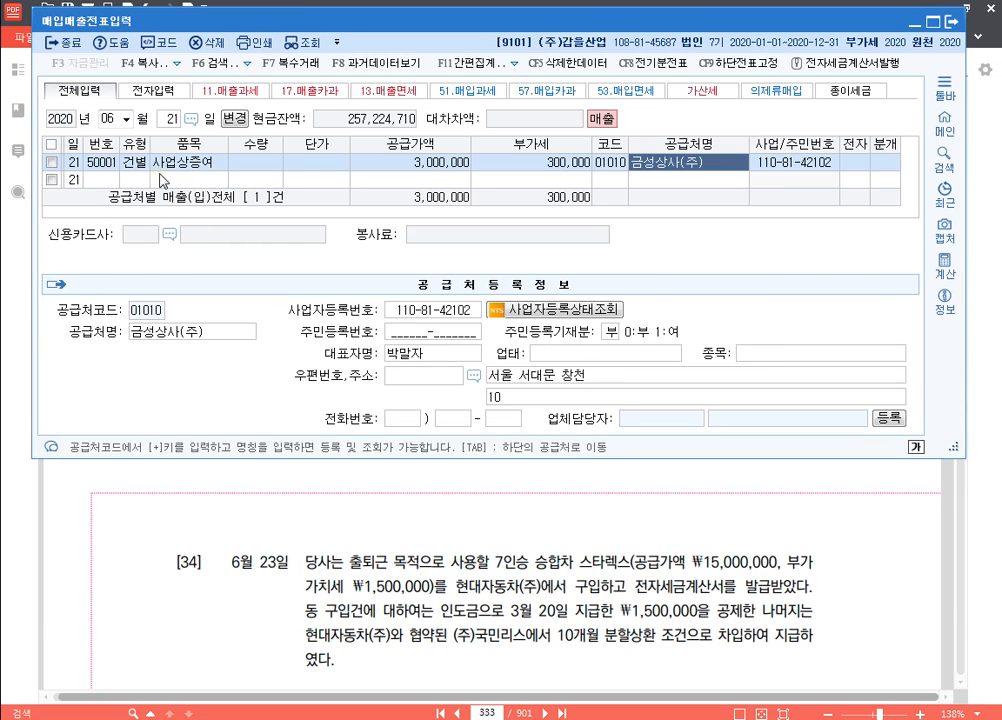
key("Return")
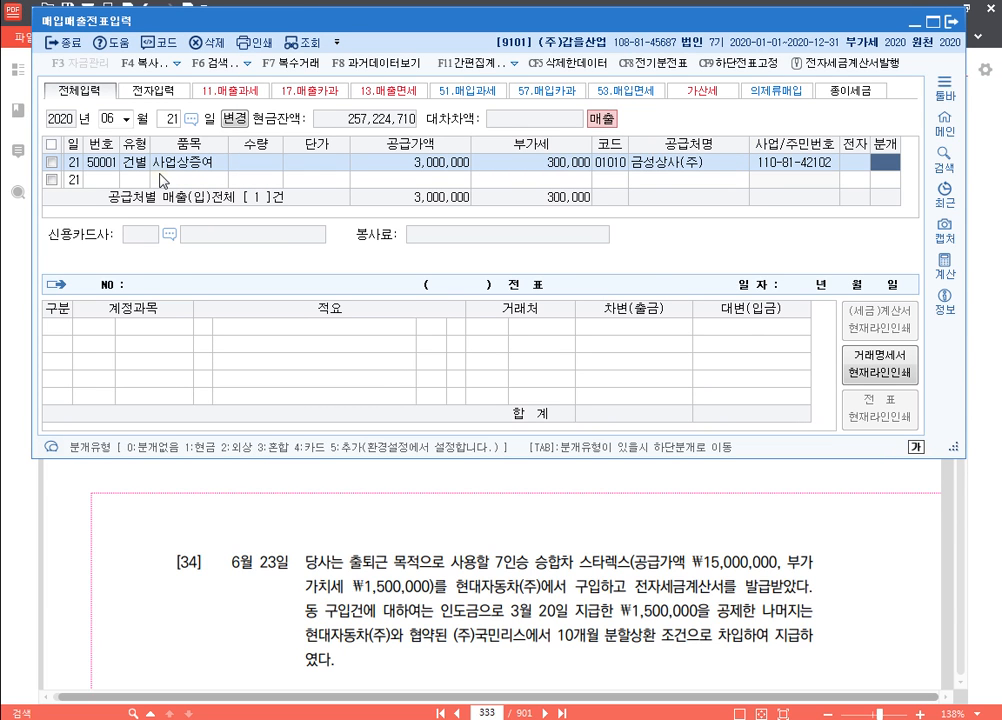
type("3")
key("Return")
key("Return")
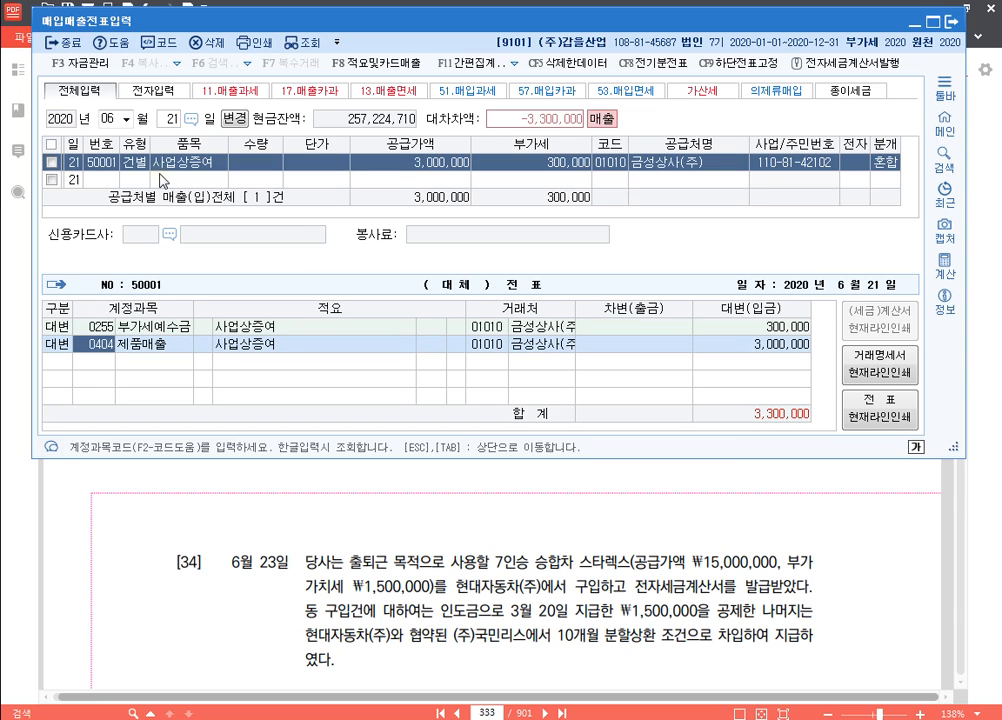
Step: Change the 제품매출 credit line's account to 146 (상품) with description code 8 (타계정으로 대체액 손익계산서 반영)
type("146")
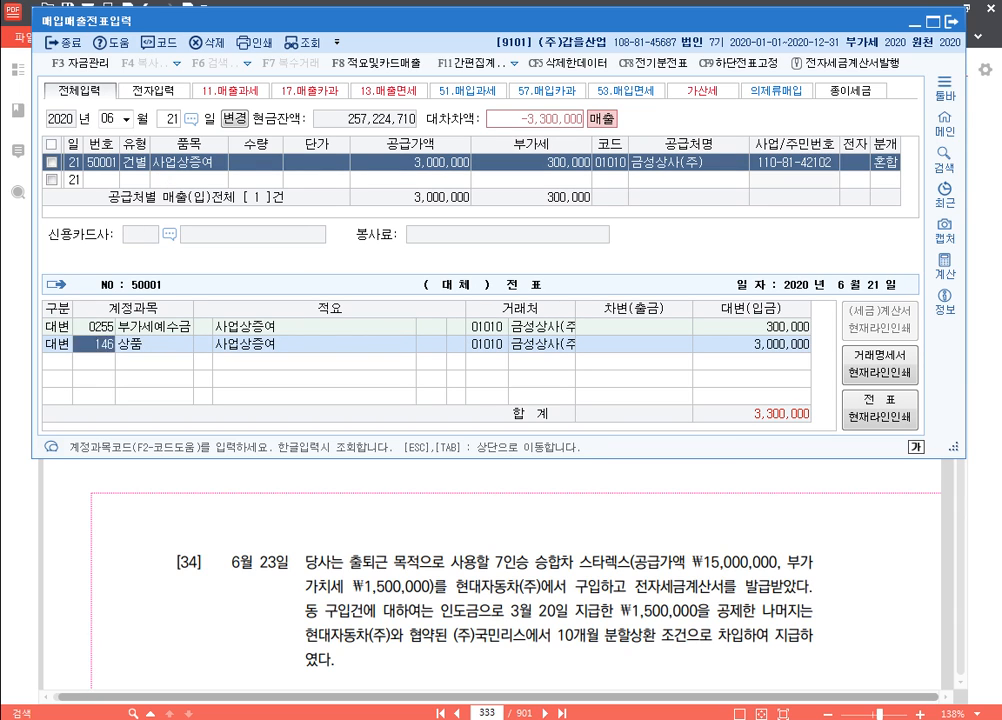
key("Return")
key("Left")
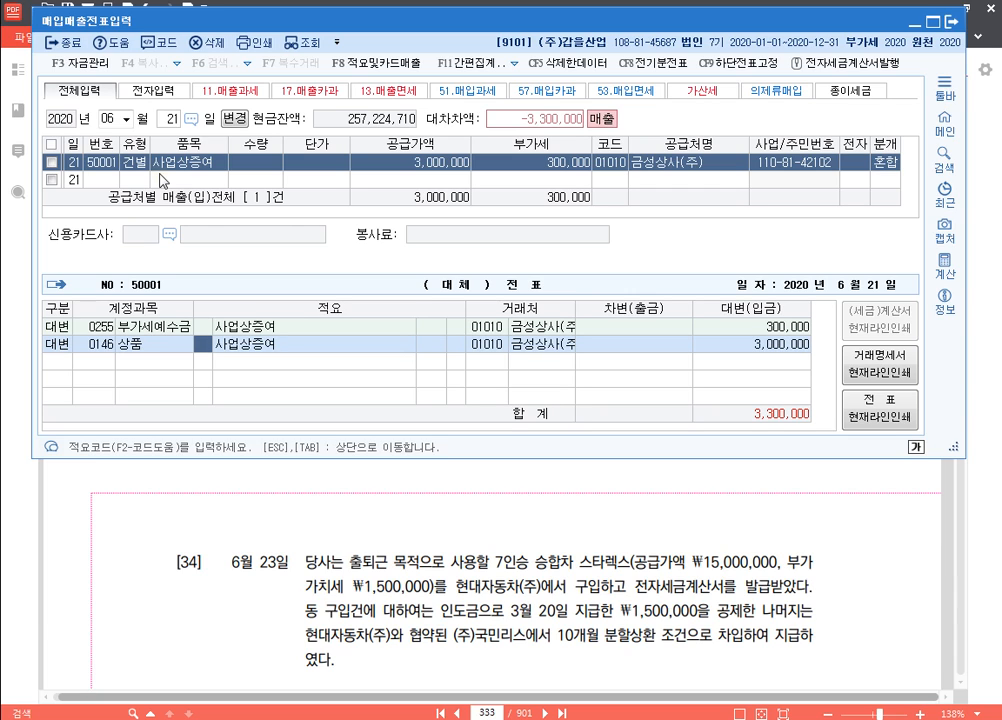
type("8")
key("Return")
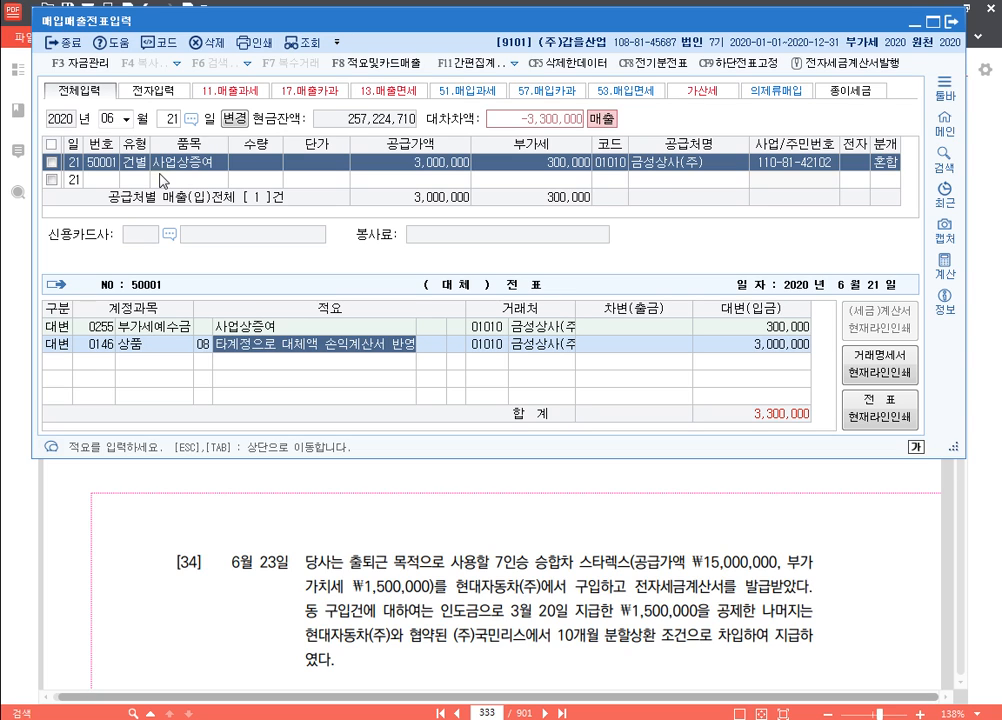
Step: Set the credit amount of the 상품 line to 2,300,000
key("Return")
key("Return")
key("Return")
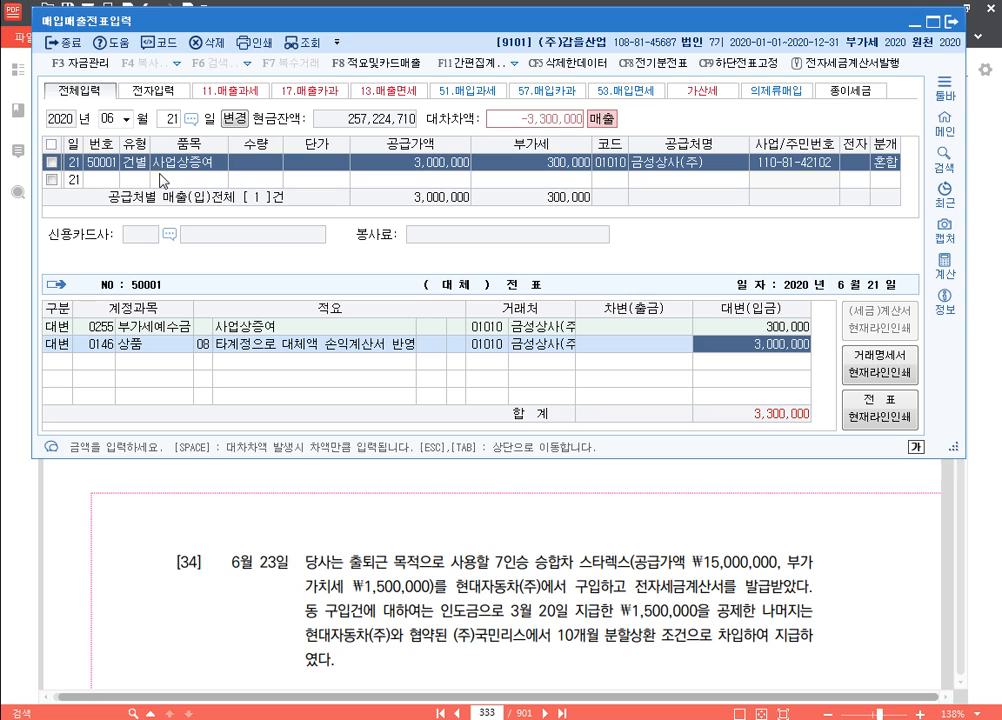
type("2300000")
key("Return")
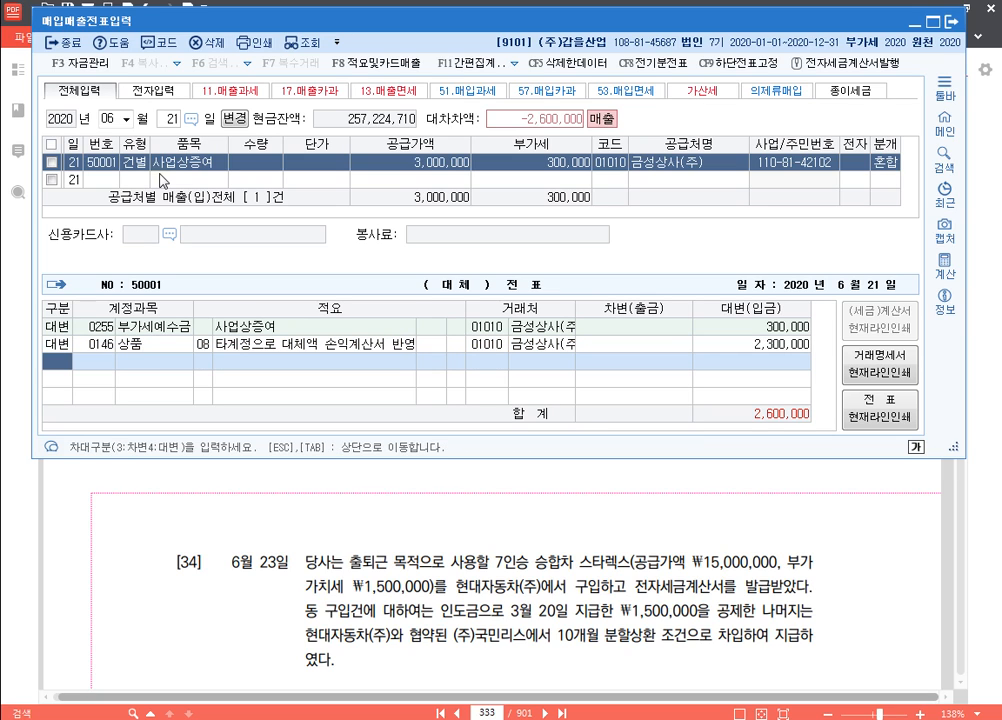
Step: Add a debit line for 513 (접대비) with the balancing 2,600,000 and finish the June 21 voucher
type("3")
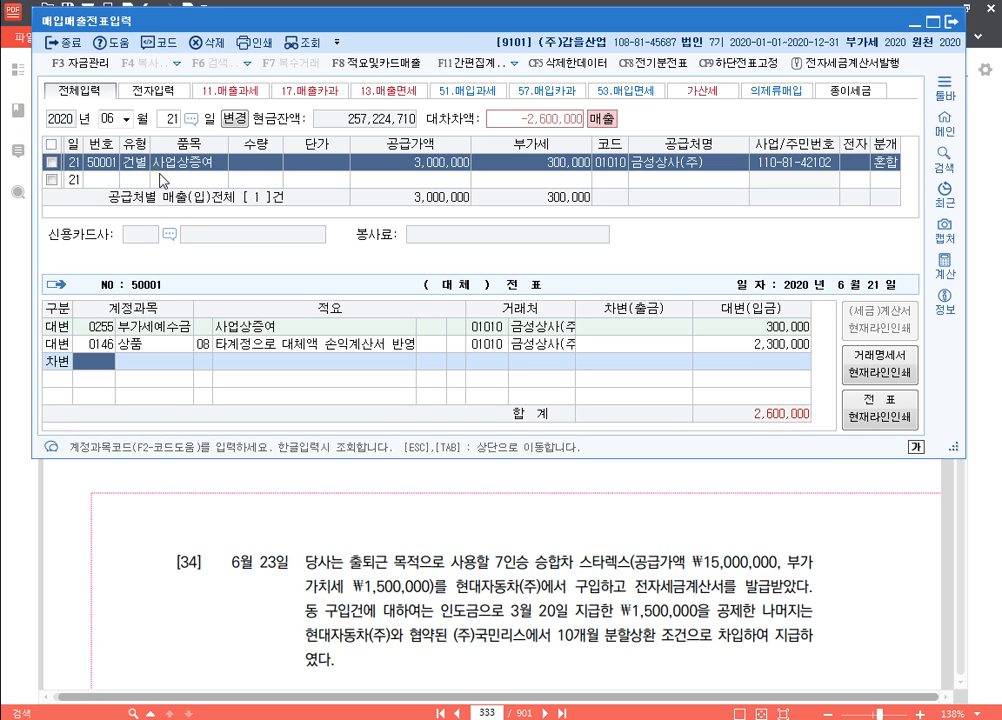
type("513")
key("Return")
key("Escape")
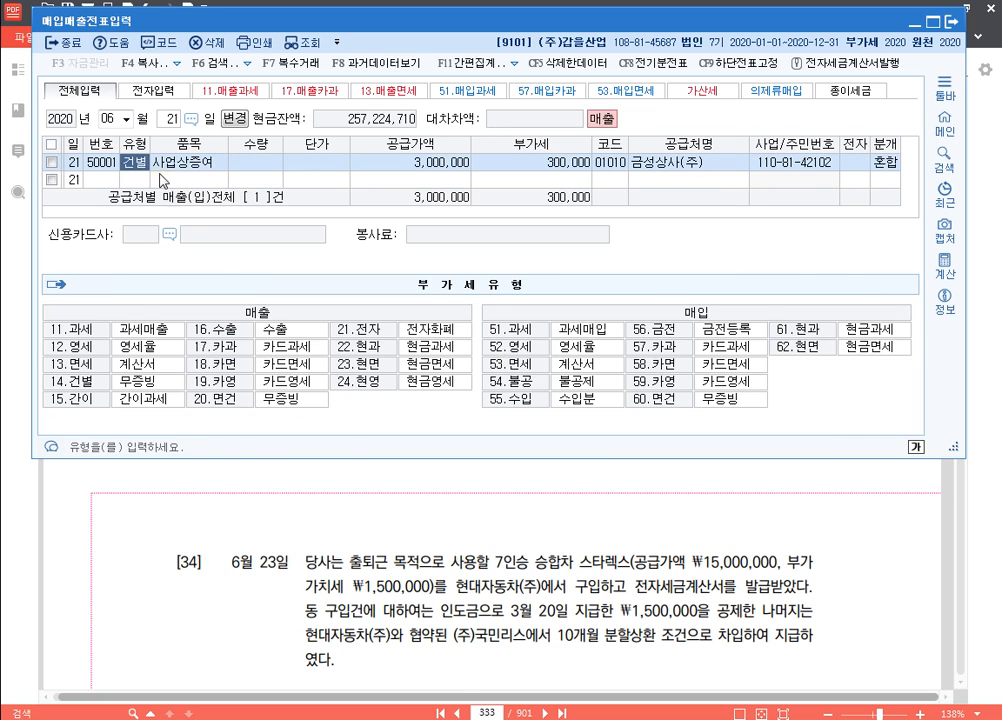
key("Escape")
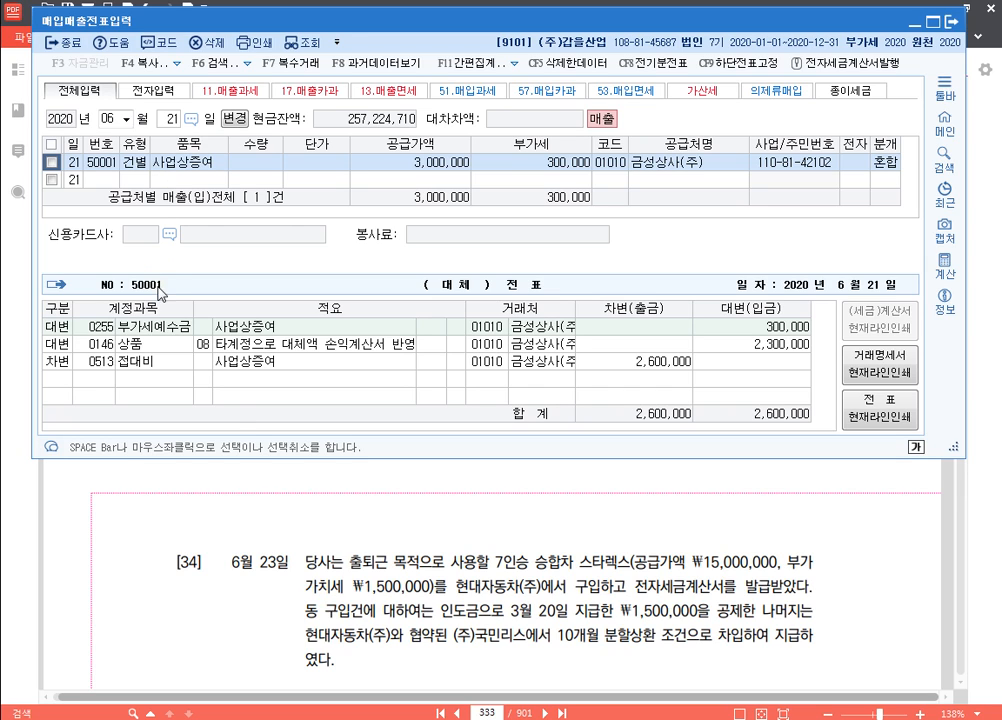
Step: Switch to the PDF textbook and bring question [34], dated June 23, into view
left_click(577, 533)
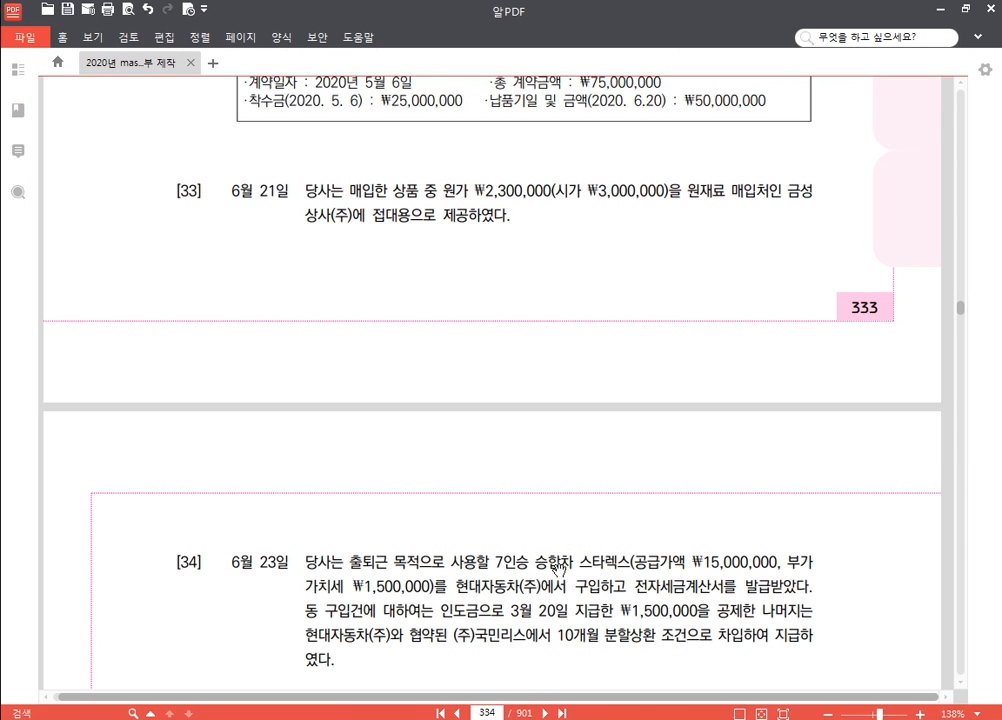
scroll(440, 446, "down", 5)
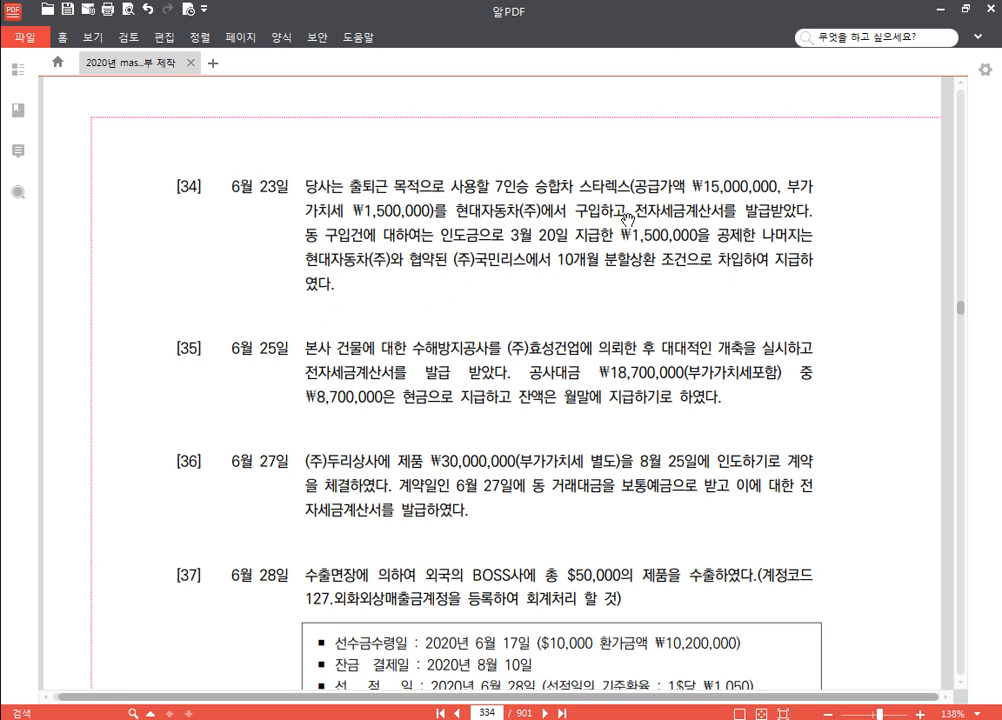
Step: In question [34], highlight "전자세금계산서를 발급받았다." and underline "7인승 승합차"
left_click_drag(637, 212, 813, 210)
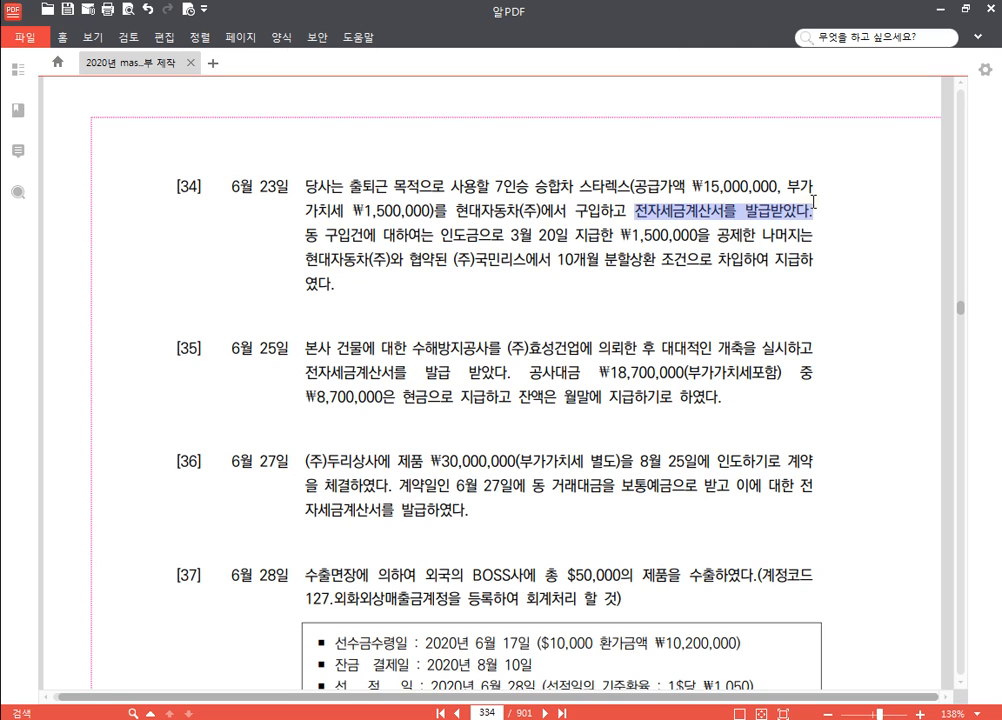
left_click(826, 178)
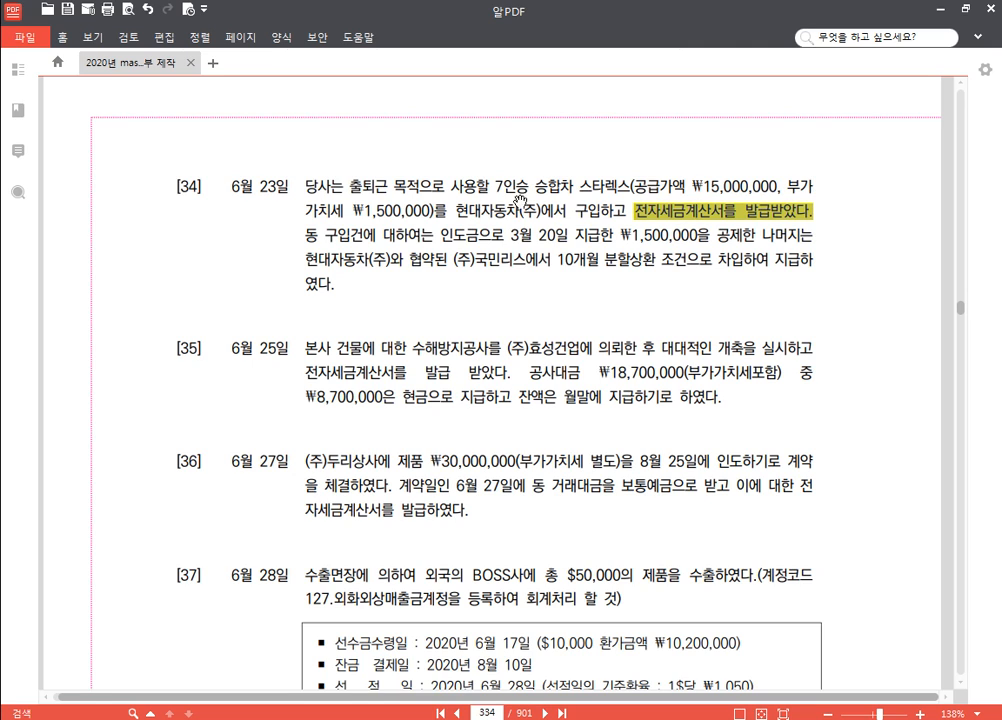
left_click_drag(549, 180, 574, 187)
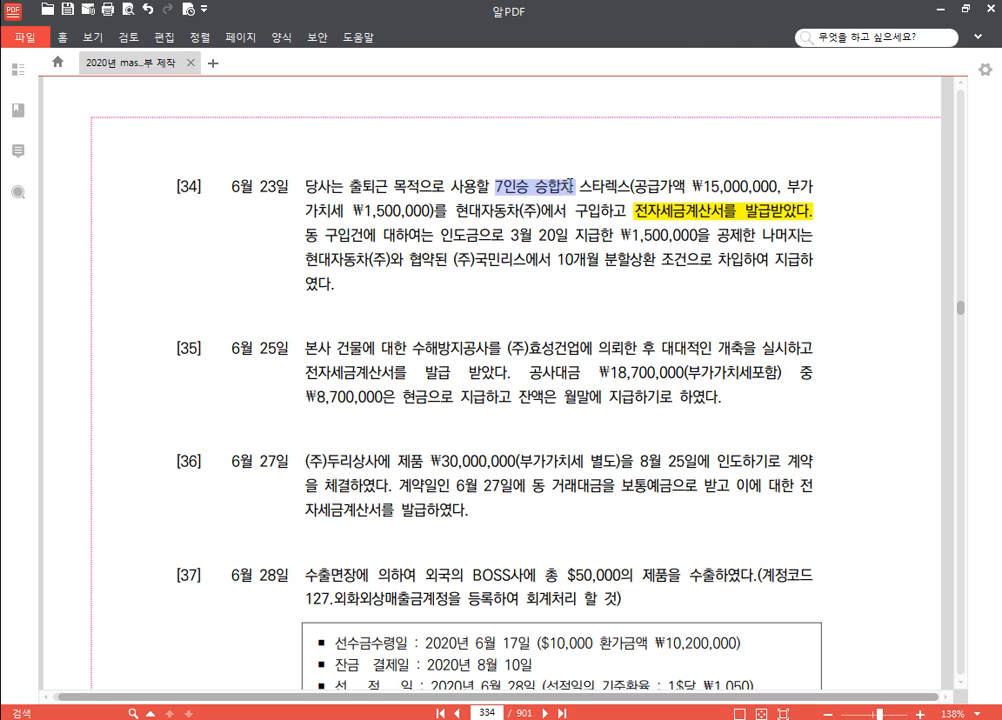
left_click(604, 159)
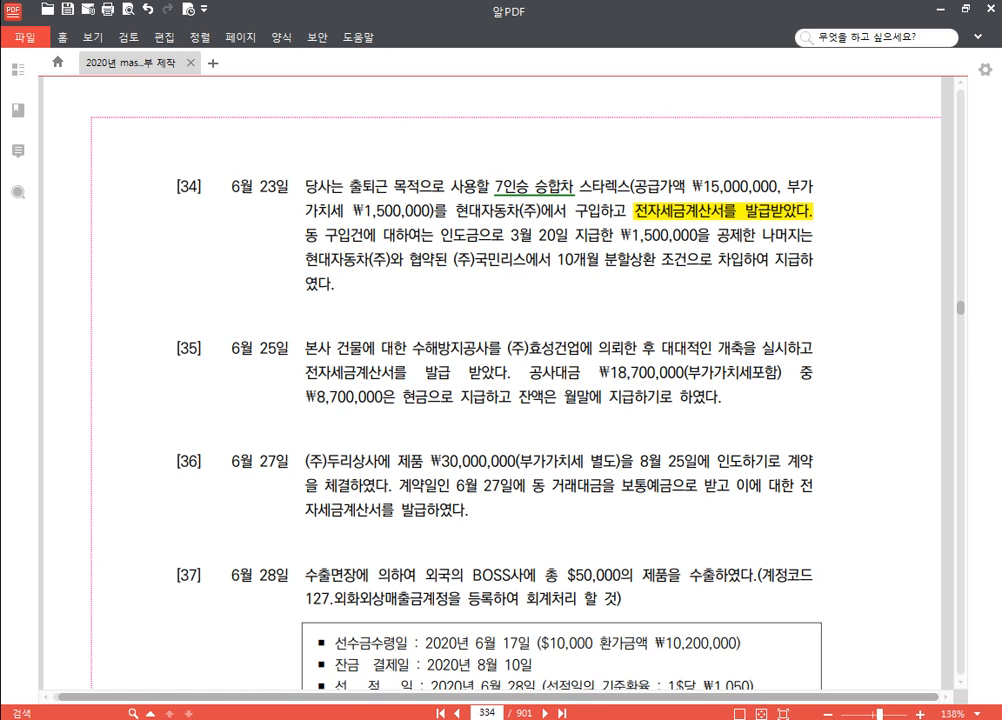
Step: Switch to KcLep and start a June 23 voucher of type 54 (불공) with the item 스타렉스
left_click(335, 640)
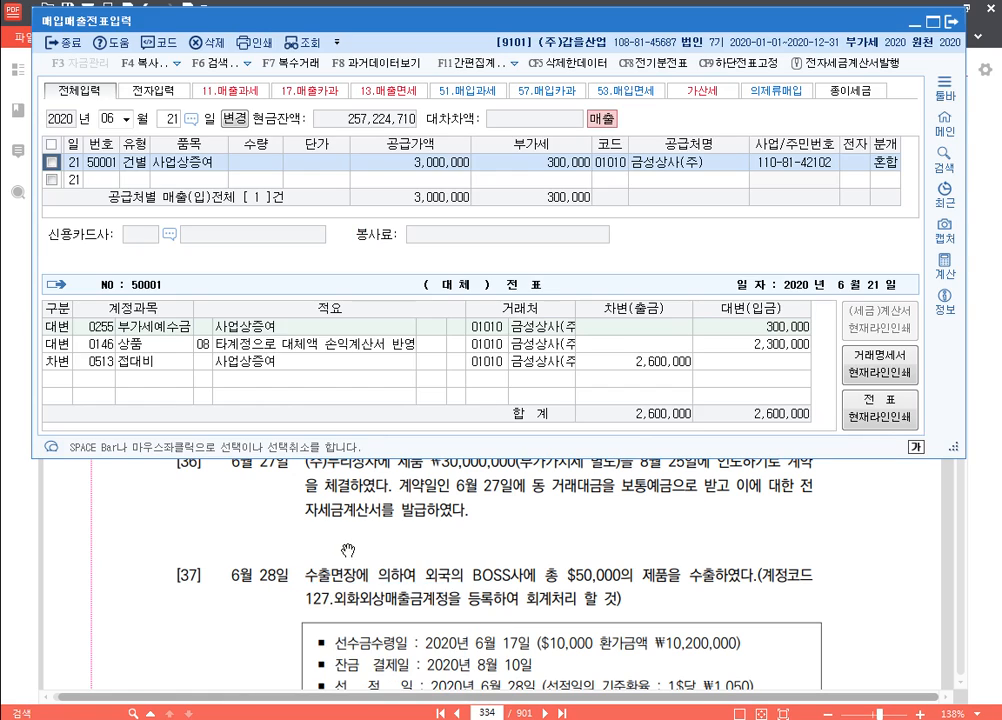
left_click(170, 117)
type("23")
key("Return")
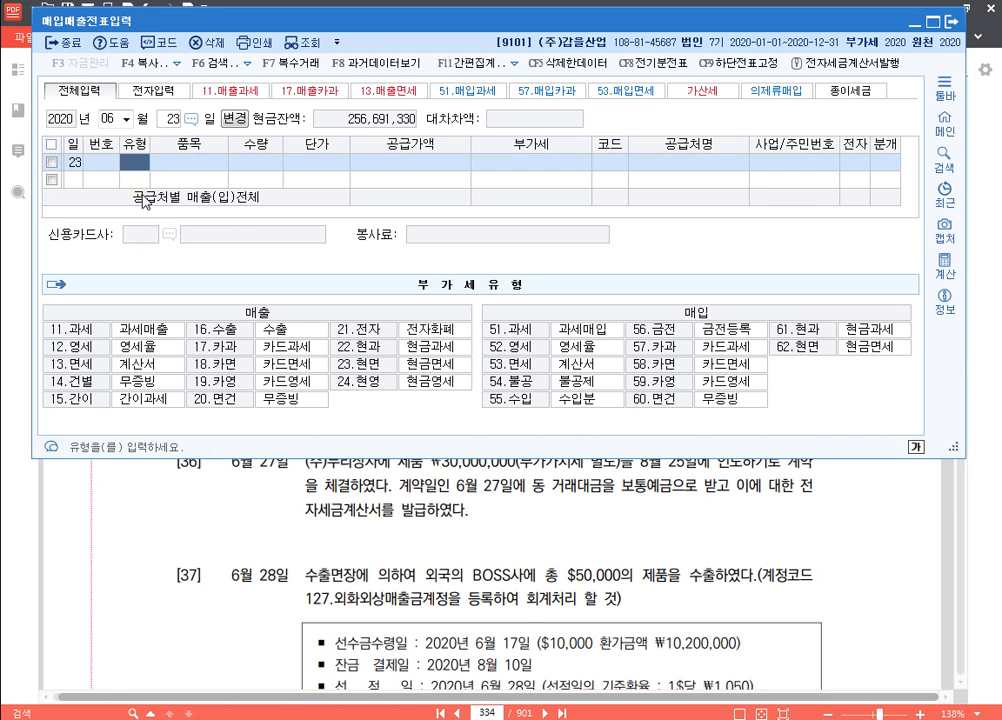
type("54")
key("Return")
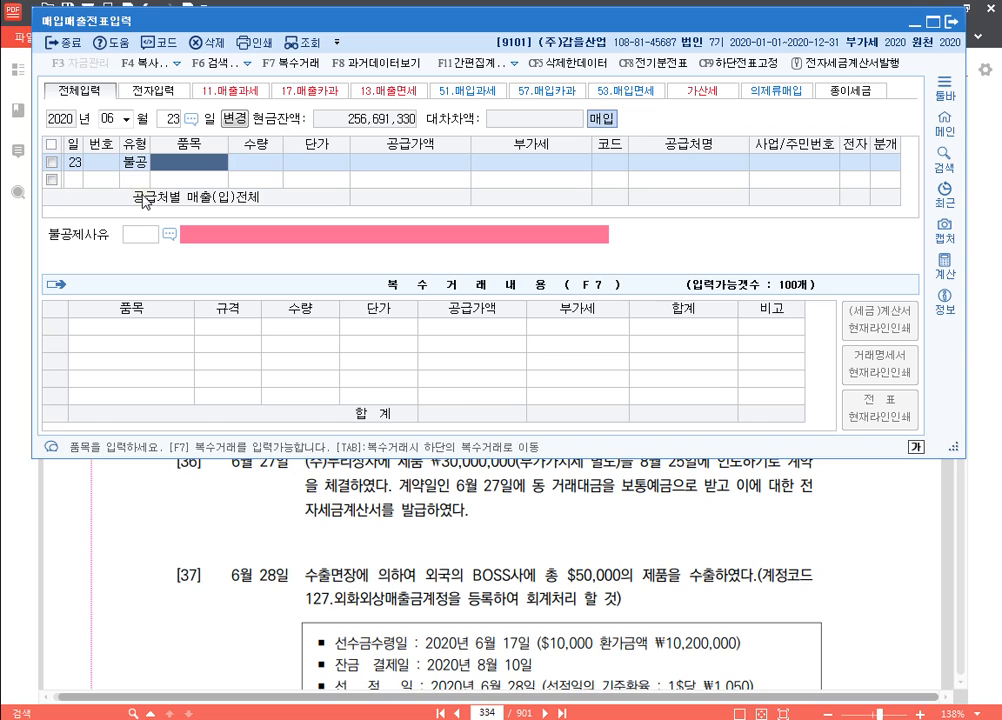
type("스타렉스")
key("Return")
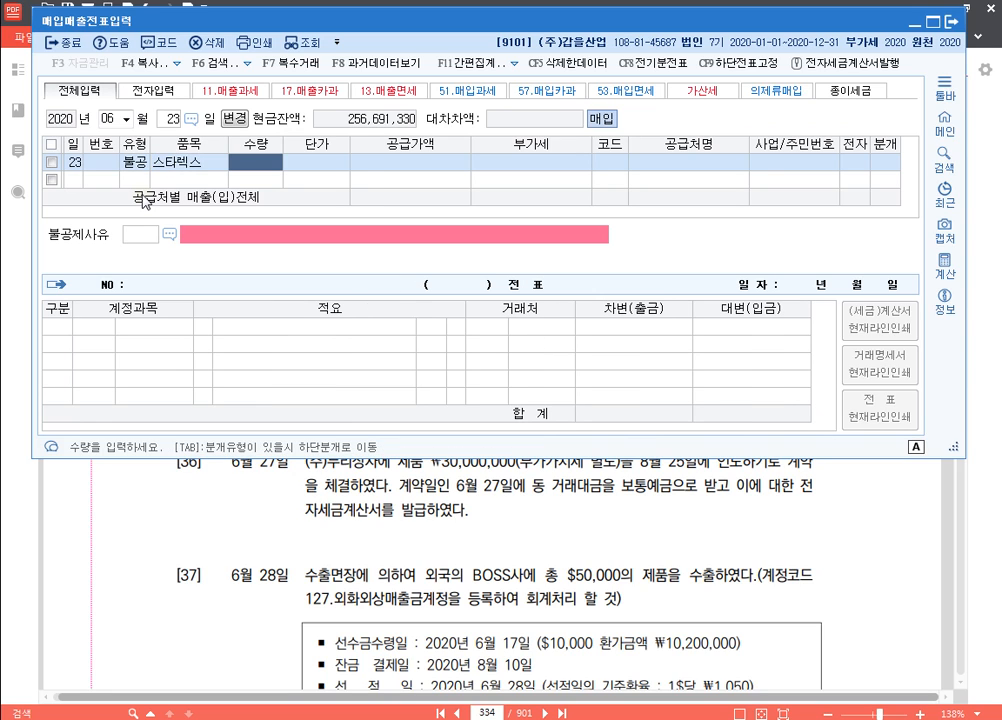
Step: Enter a supply amount of 15,000,000 for 스타렉스 and accept the VAT of 1,500,000, leaving quantity and unit price blank
key("Return")
key("Return")
type("15000000")
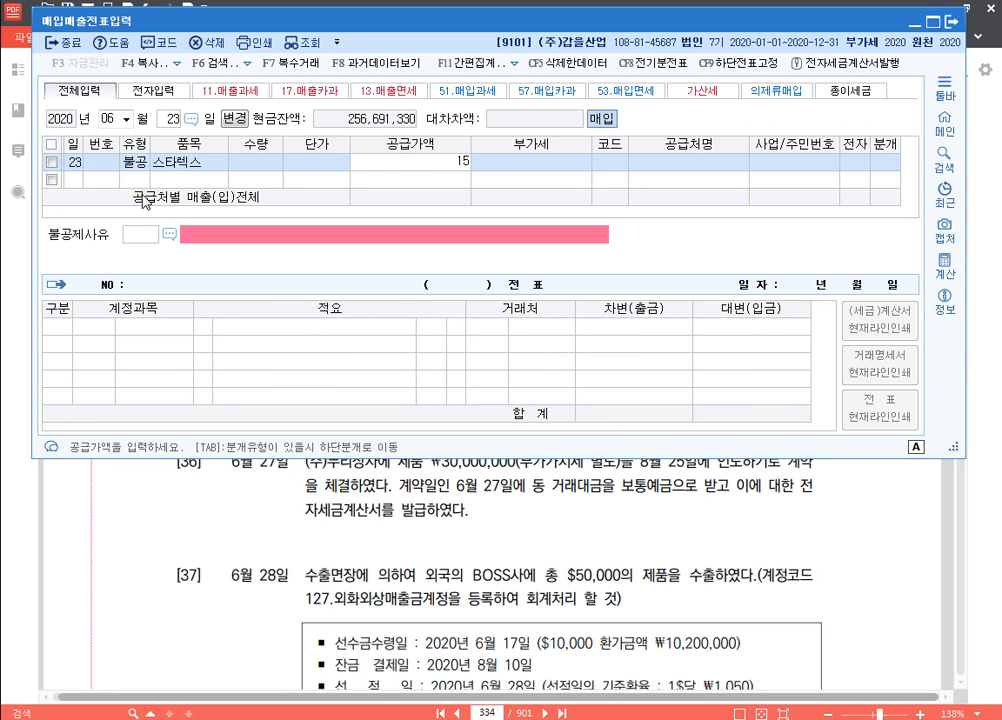
key("Return")
key("Return")
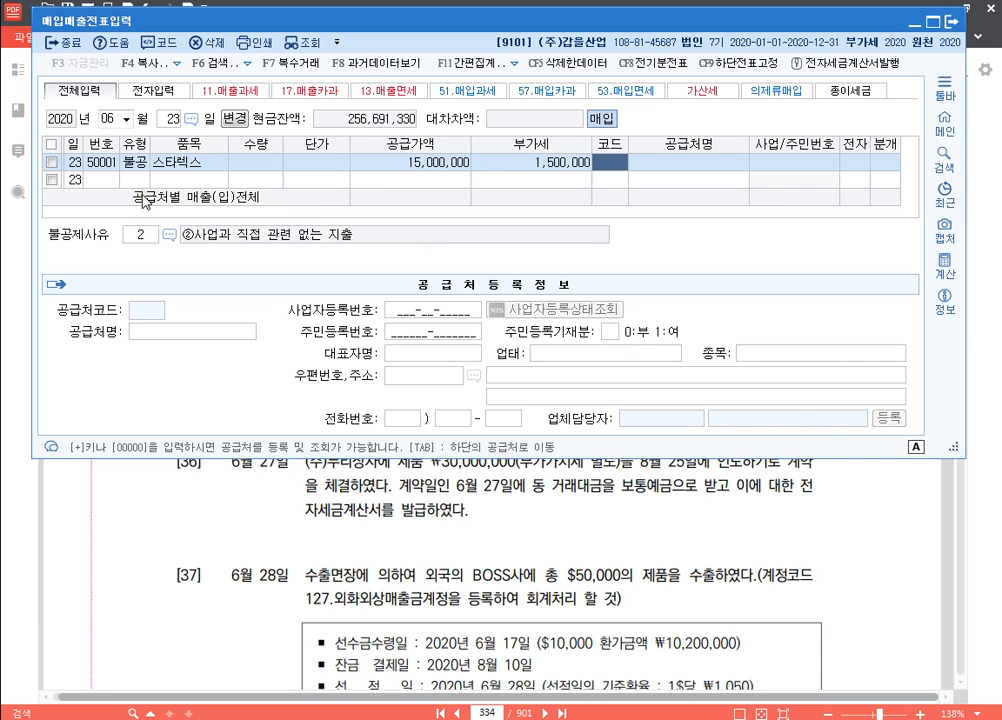
Step: Look up 현대 and set 현대자동차 (01030) as the supplier of the 스타렉스 purchase
key("Hangul")
type("현대")
key("Return")
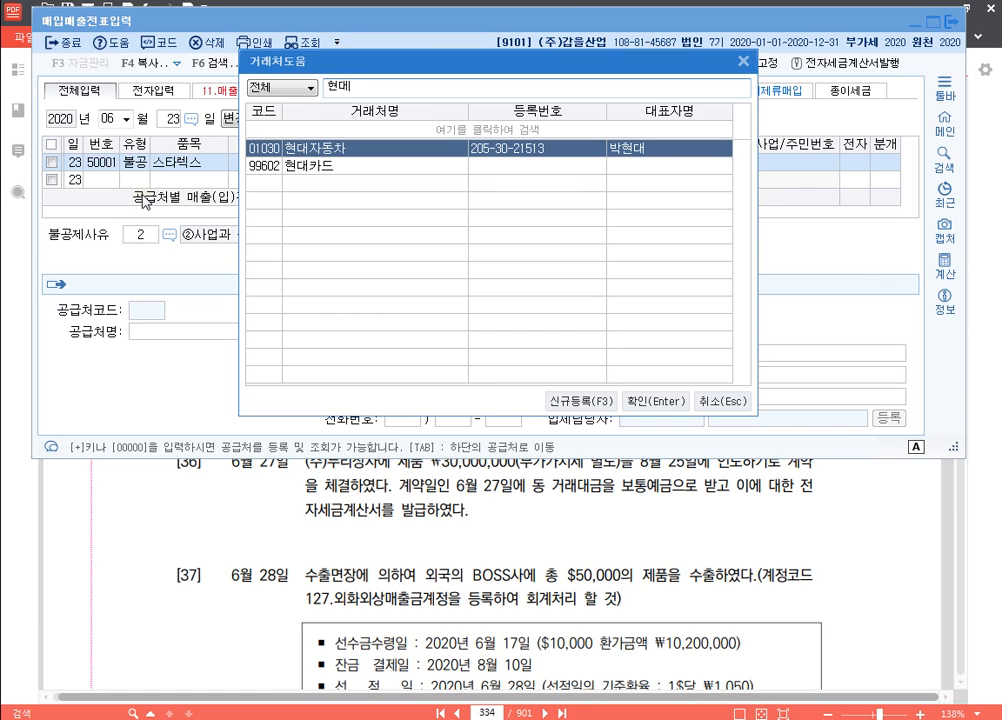
key("Escape")
key("Return")
key("Return")
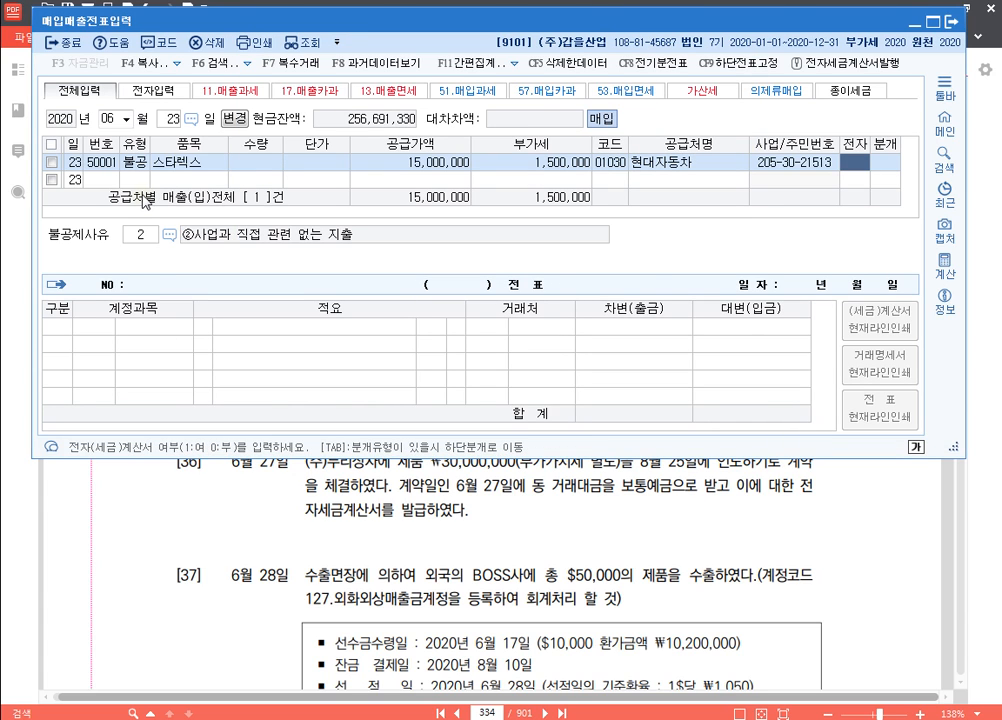
Step: Mark the tax invoice as electronic, with non-deduction reason 3 (비영업용 소형승용자동차 구입·유지 및 임차) and journal type 3 (혼합)
type("1")
key("Return")
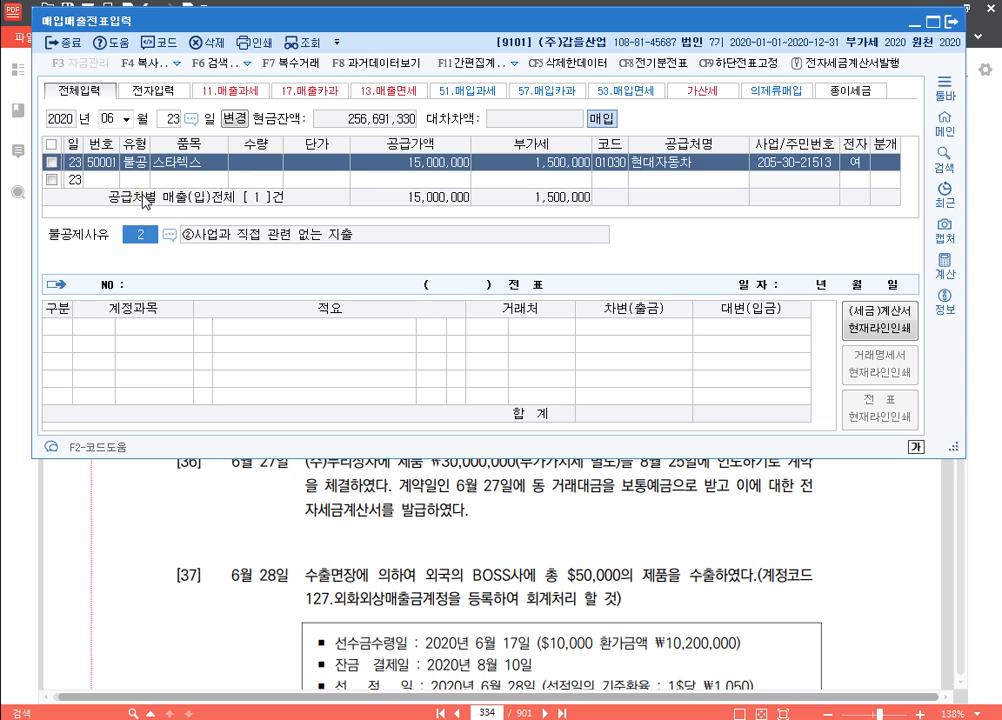
type("3")
key("Return")
type("3")
key("Return")
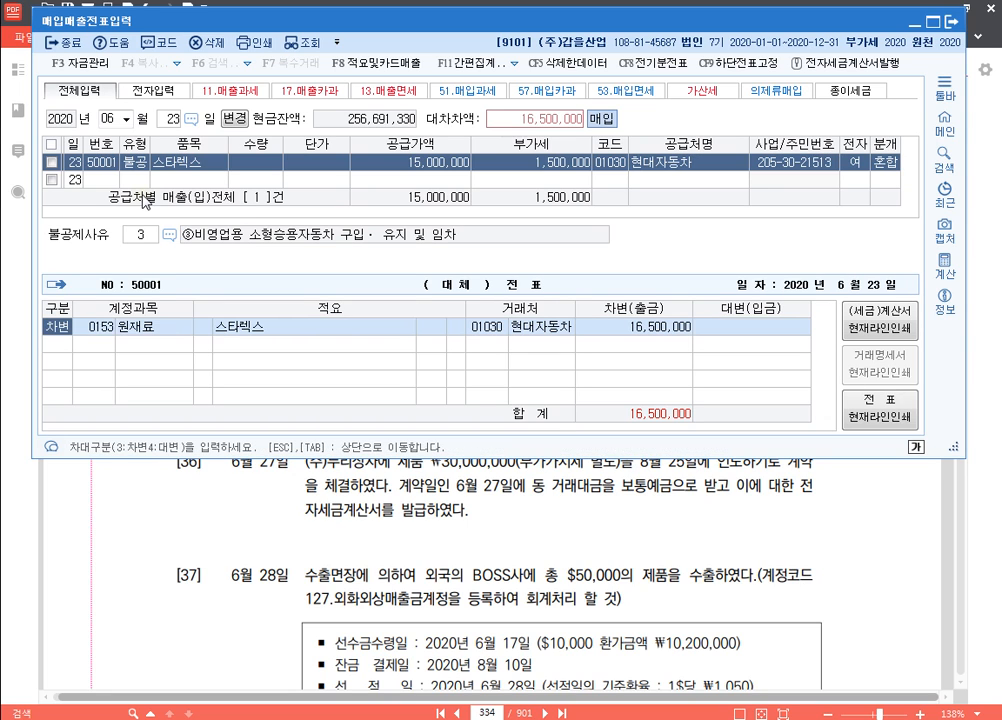
Step: Change the debit line's account to 208 (차량운반구) and confirm the simple fixed-asset registration for 스타렉스
key("Return")
type("208")
key("Return")
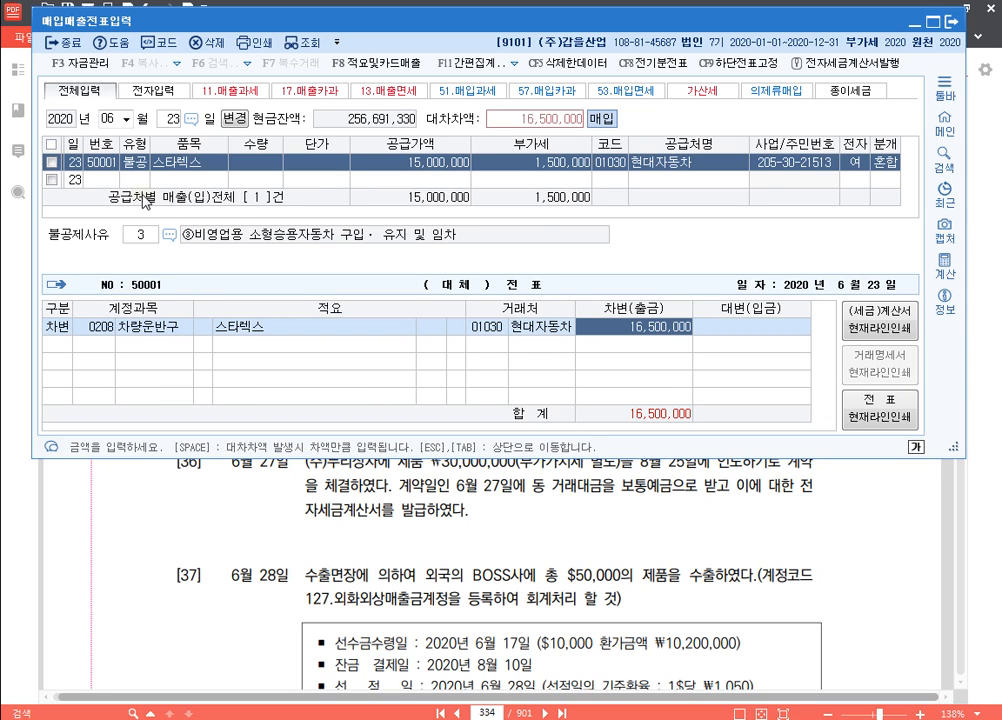
key("Return")
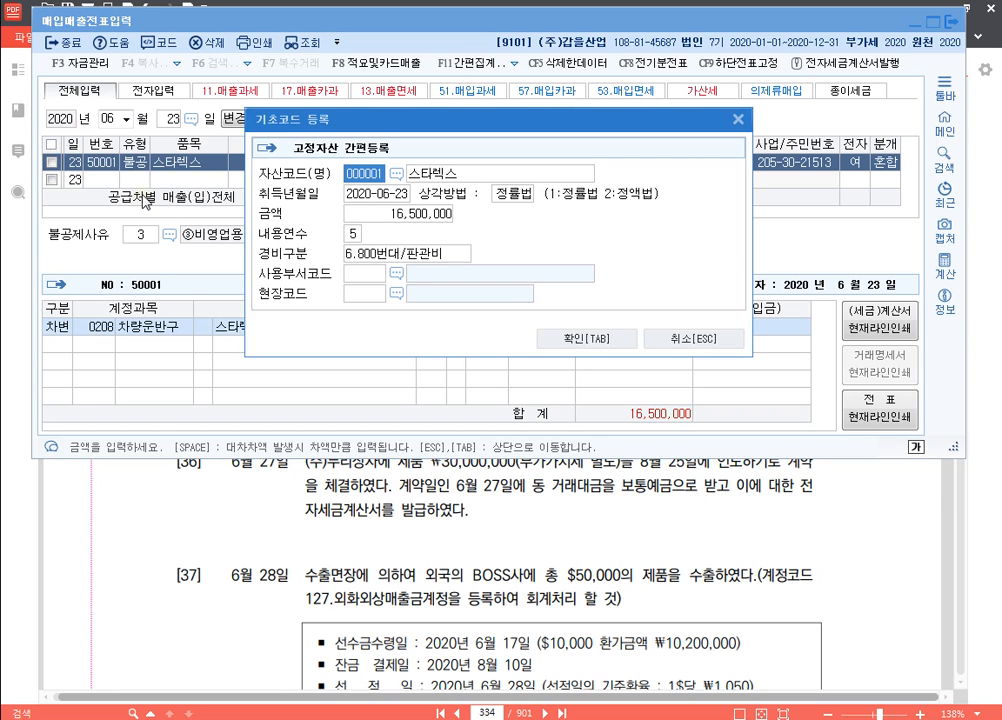
key("Tab")
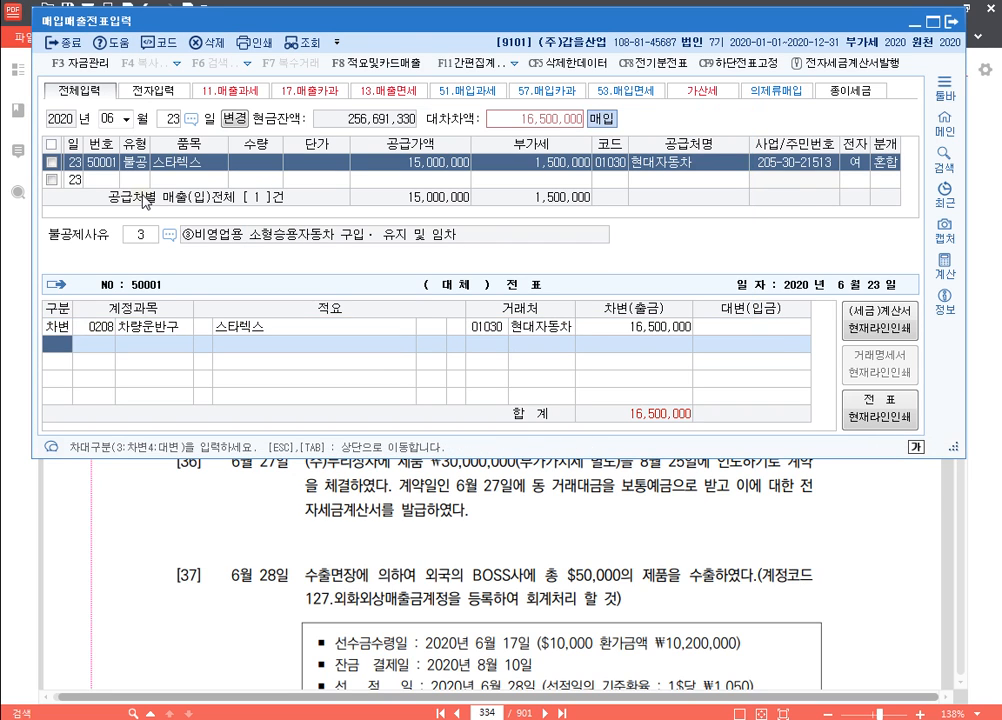
Step: Add a credit line for 131 (선급금) with an amount of 1,500,000
type("4선급")
key("Return")
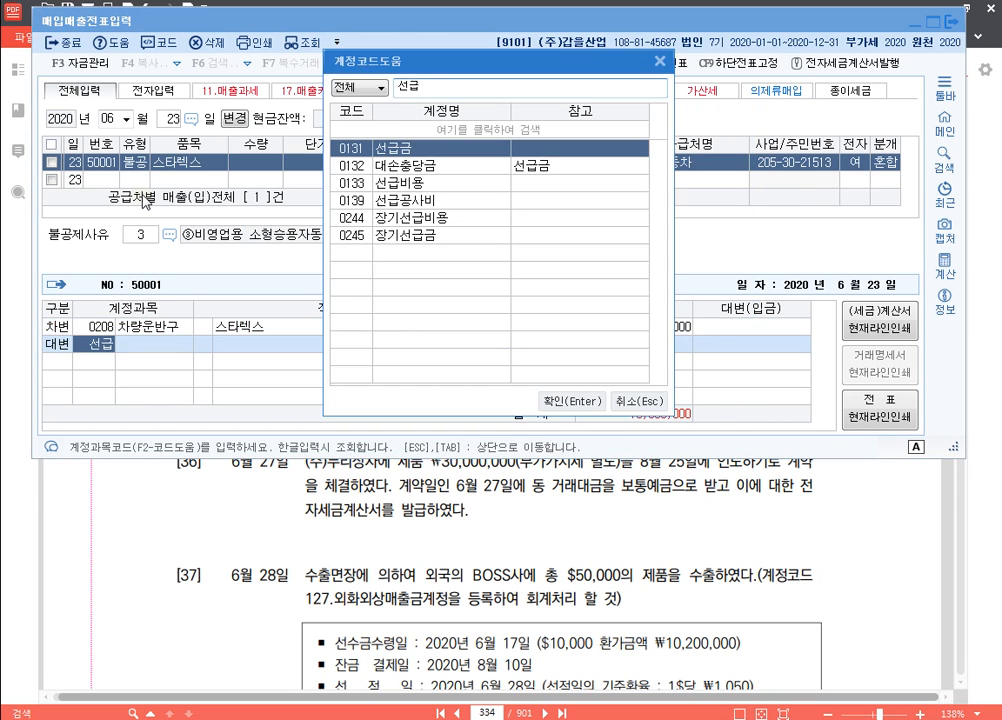
key("Return")
type("1500000")
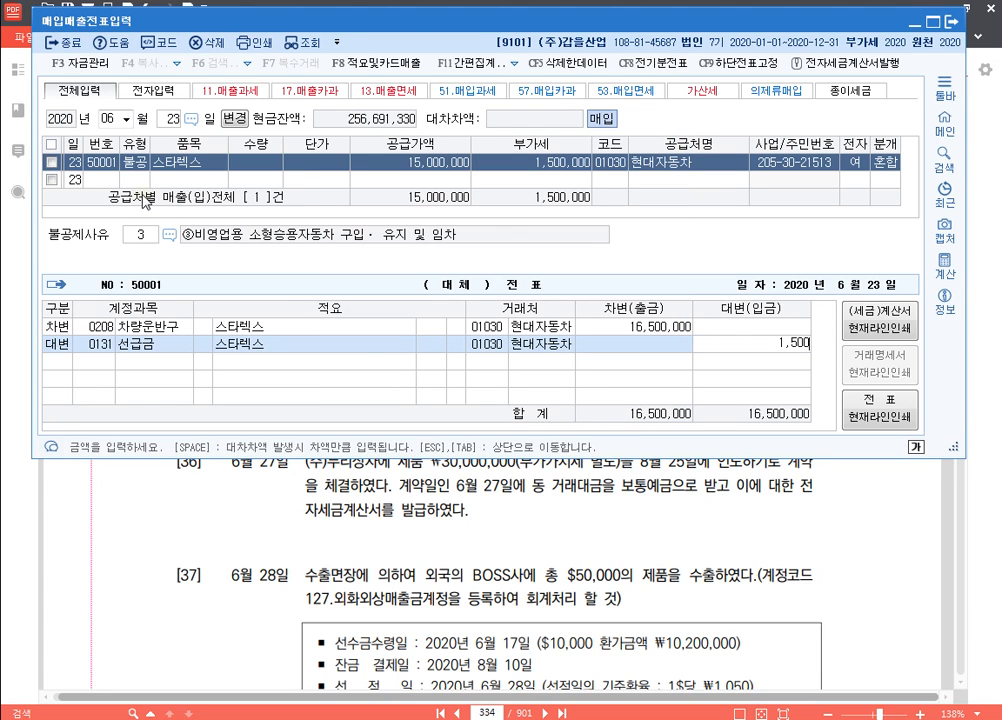
key("Return")
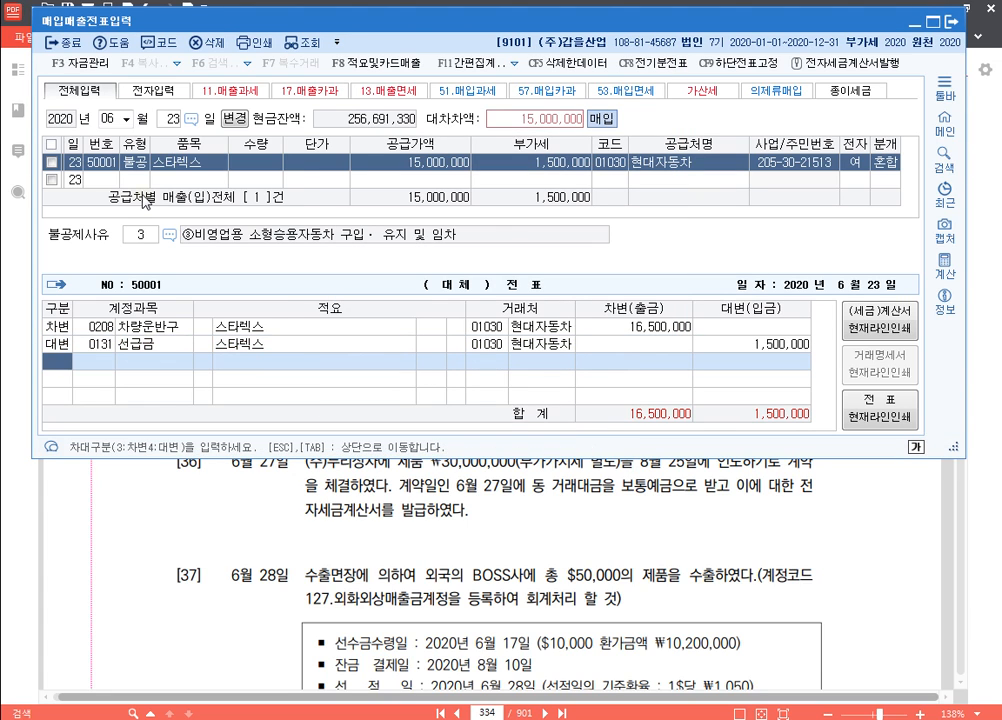
Step: Add a credit line for 260 (단기차입금) with the balancing 15,000,000
key("Return")
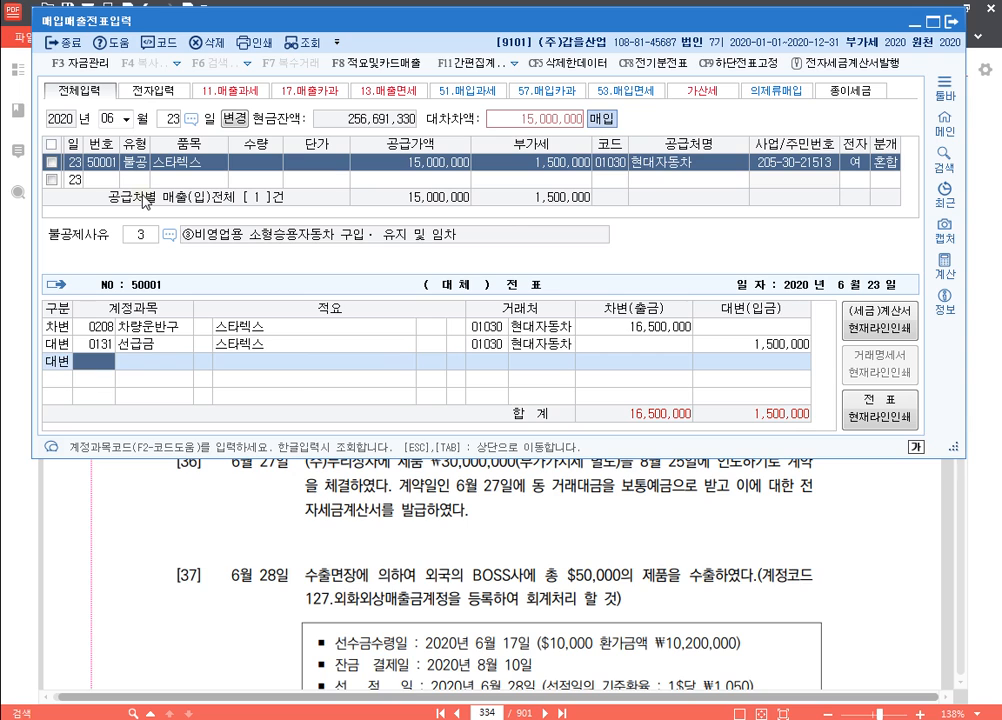
type("단기")
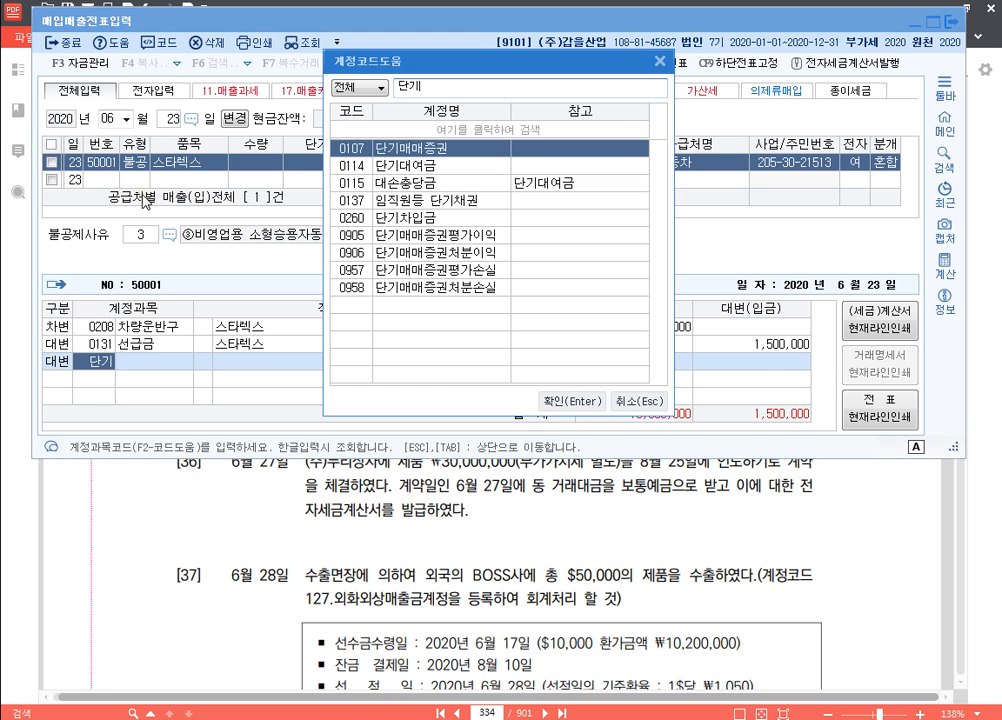
type("차")
key("Return")
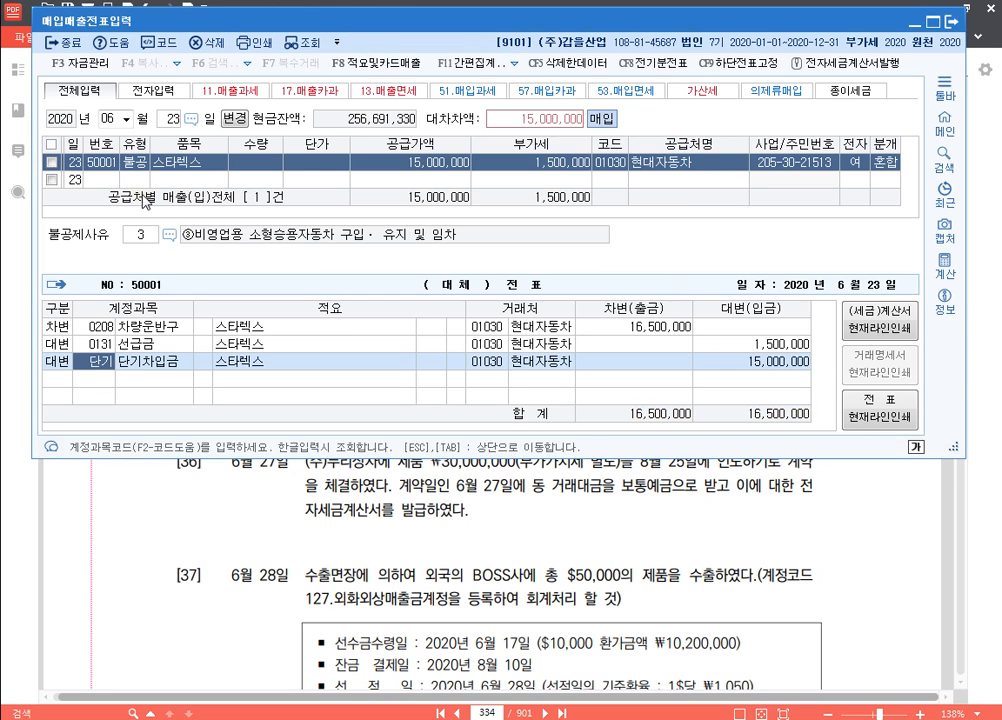
Step: Set the 단기차입금 line's counterparty to (주)국민리스 (01018) and finish the June 23 voucher
type("국민")
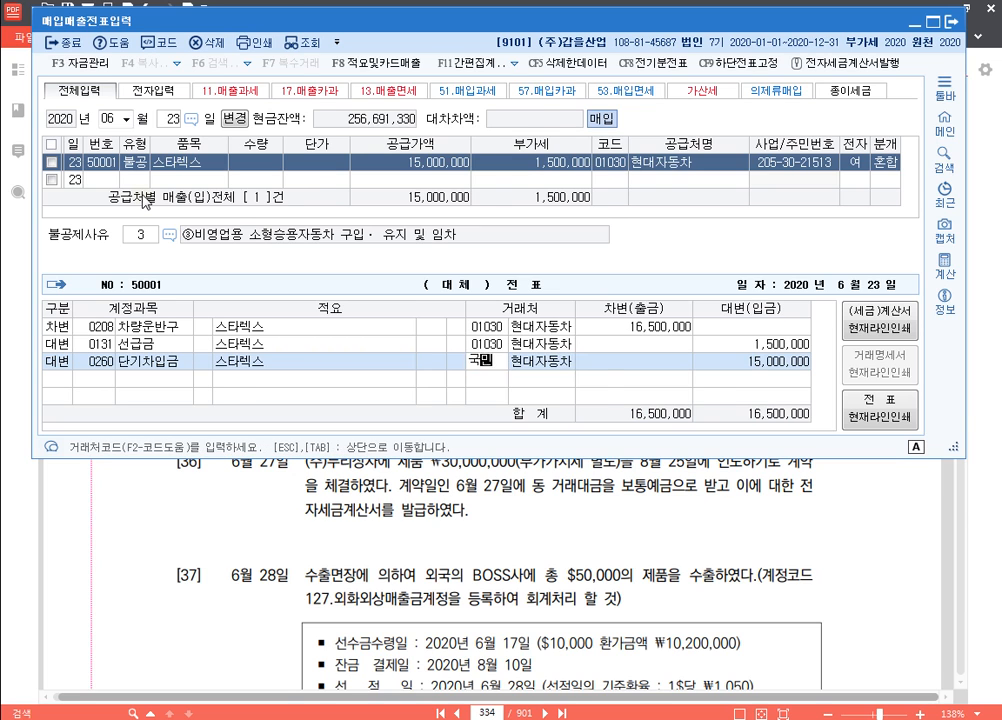
key("Return")
key("Return")
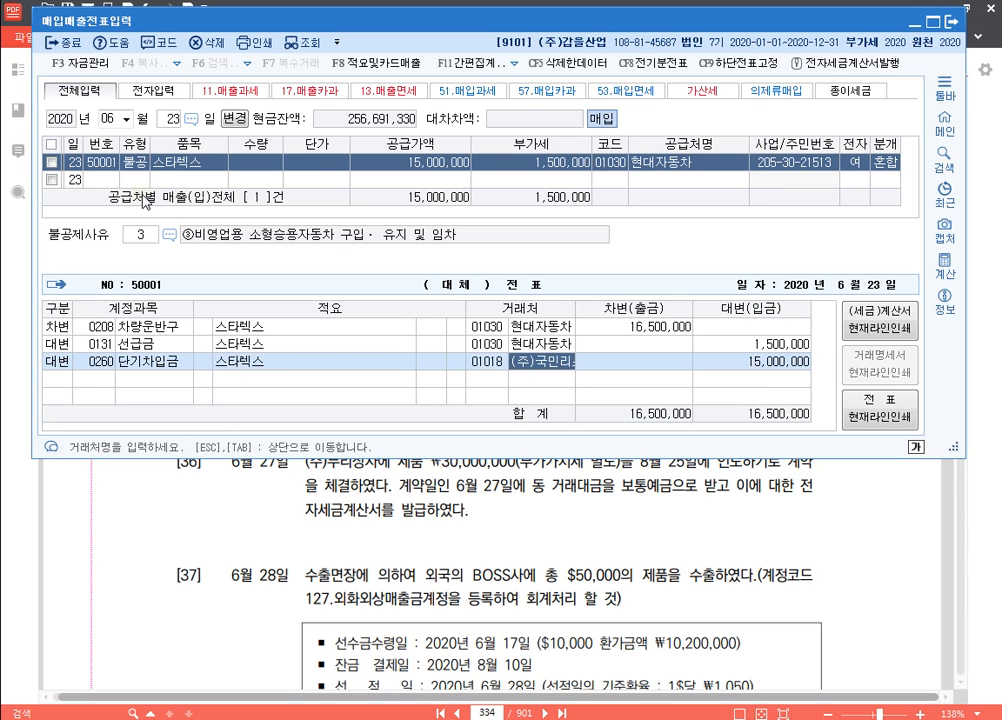
key("Return")
key("Escape")
key("Escape")
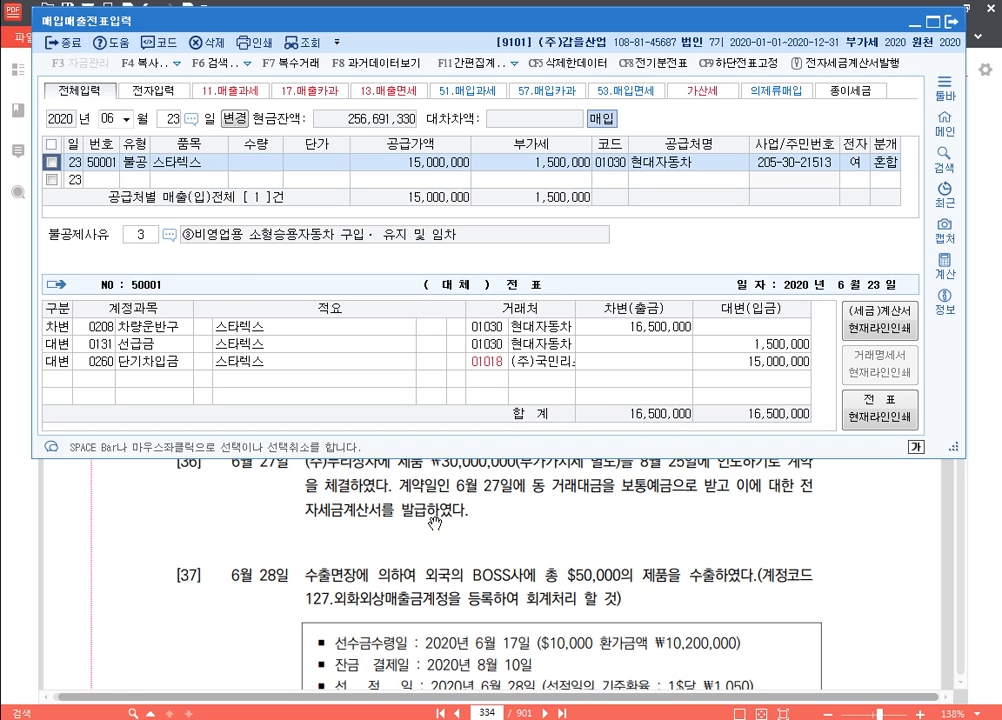
Step: Switch to the PDF textbook and highlight "전자세금계산서를 발급 받았다" in question [35], dated June 25
left_click(484, 512)
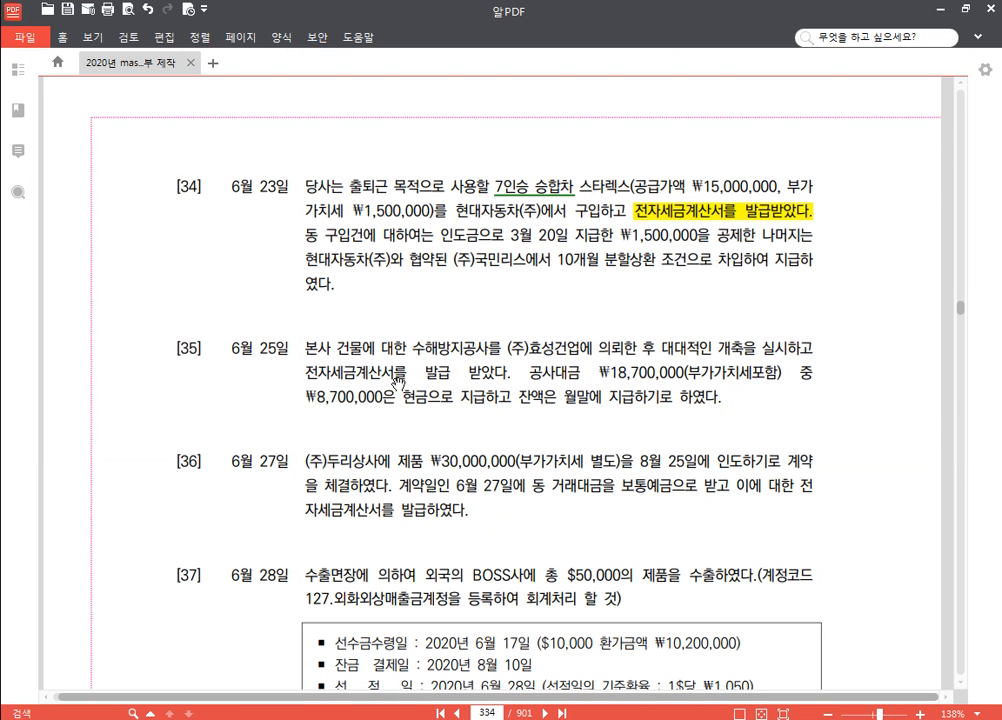
scroll(394, 437, "down", 3)
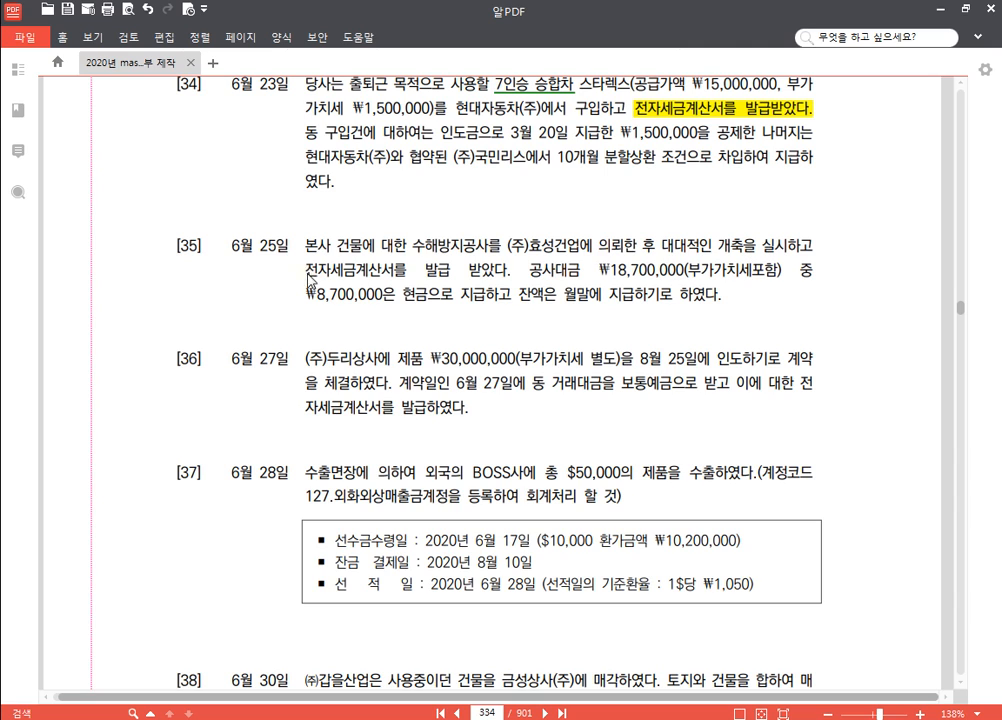
left_click_drag(307, 270, 505, 268)
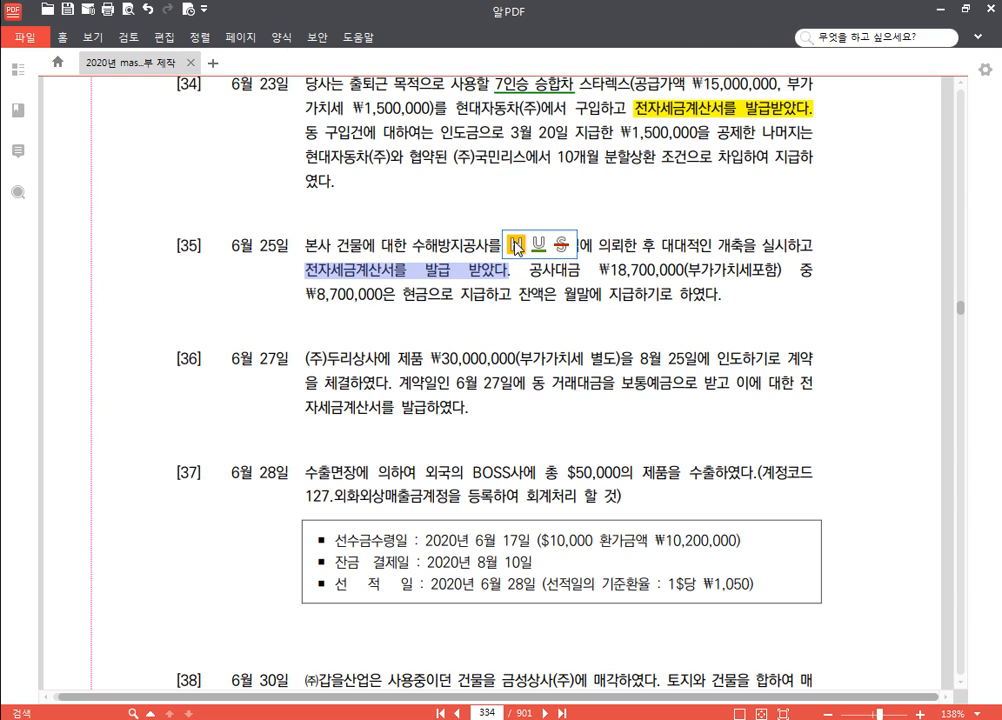
left_click(516, 244)
left_click(717, 274)
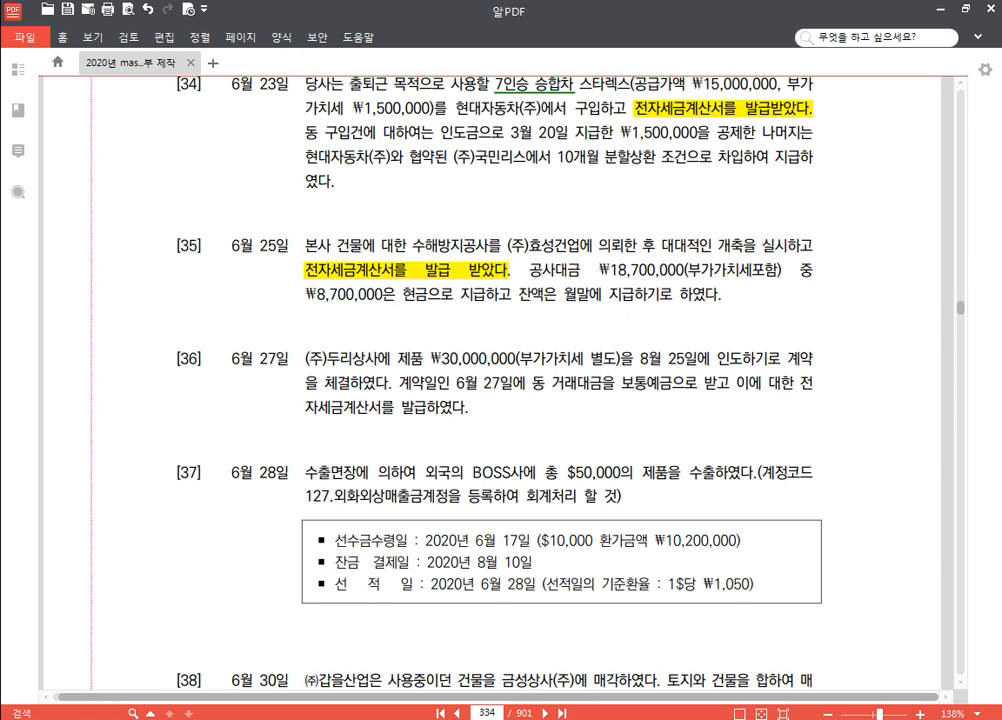
Step: Switch to KcLep and start a June 25 voucher of type 51 (과세) with the item 수해방지공사, leaving quantity and unit price blank
key("alt+Tab")
left_click(177, 123)
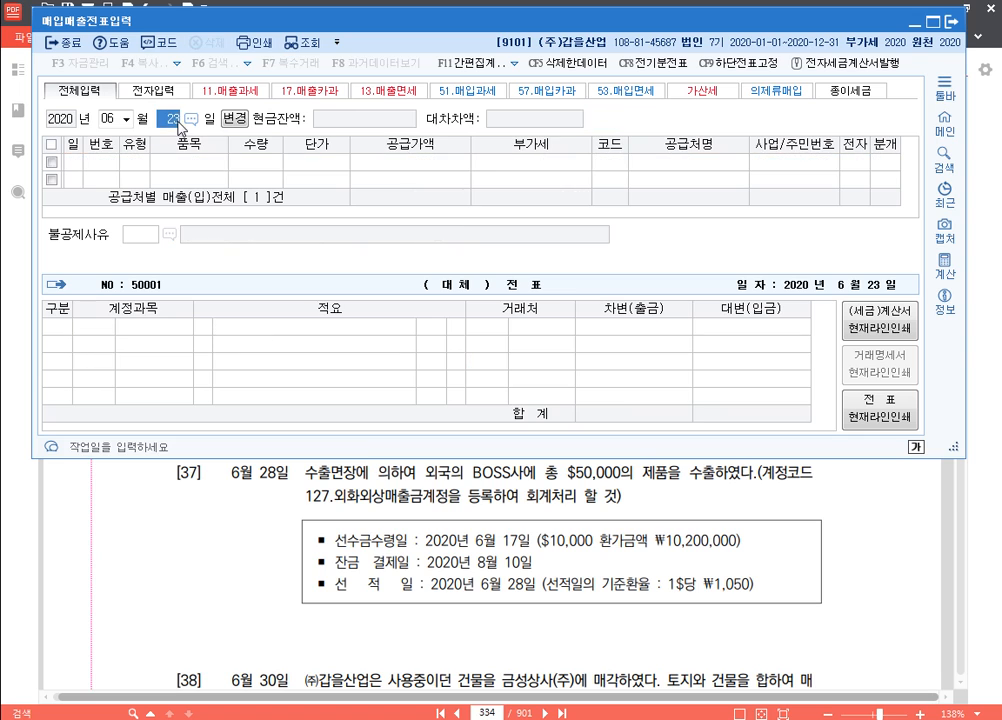
type("25")
key("Return")
type("51")
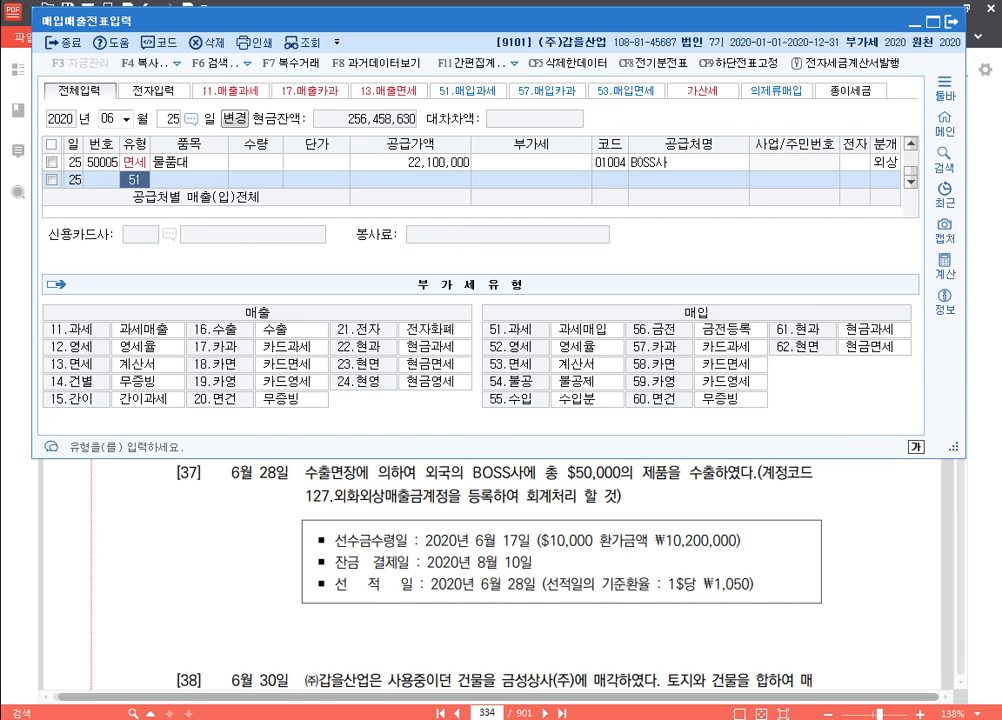
key("Return")
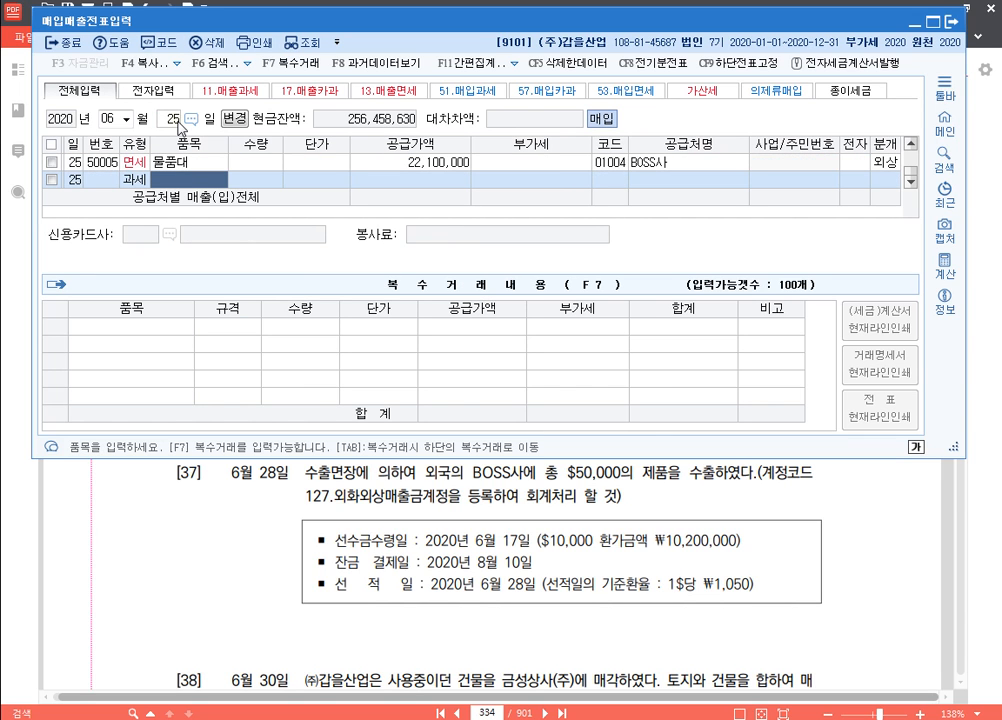
type("수해방지공사")
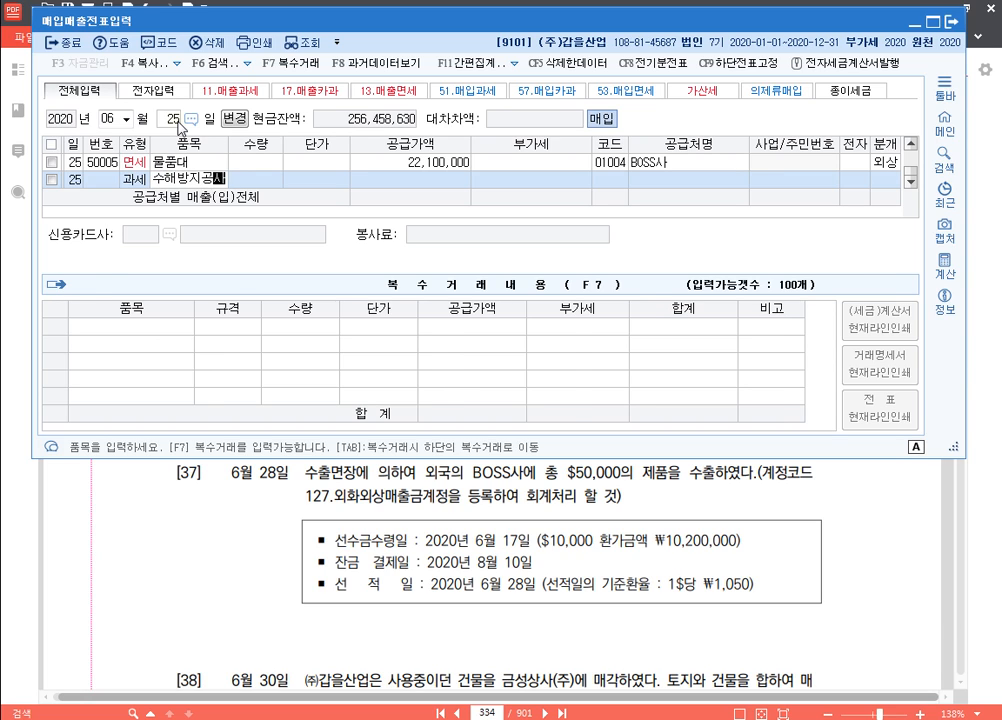
key("Return")
key("Return")
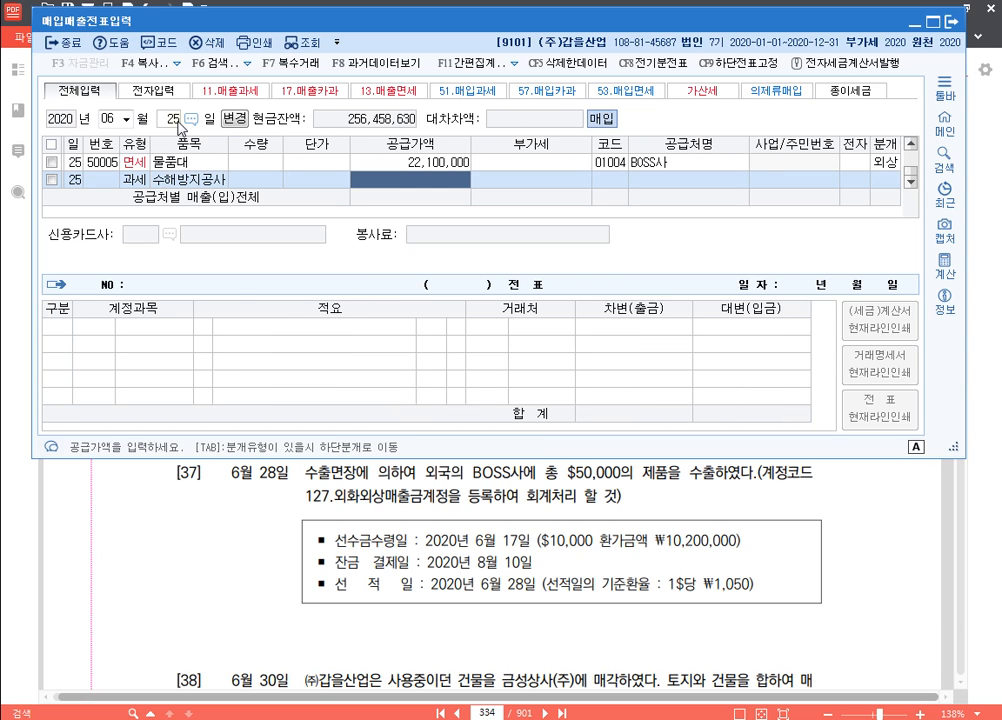
Step: Enter a supply value of 17,000,000, set the supplier to (주)효성건업 (01009) and mark the tax invoice as electronic
type("17000000")
key("Return")
key("Return")
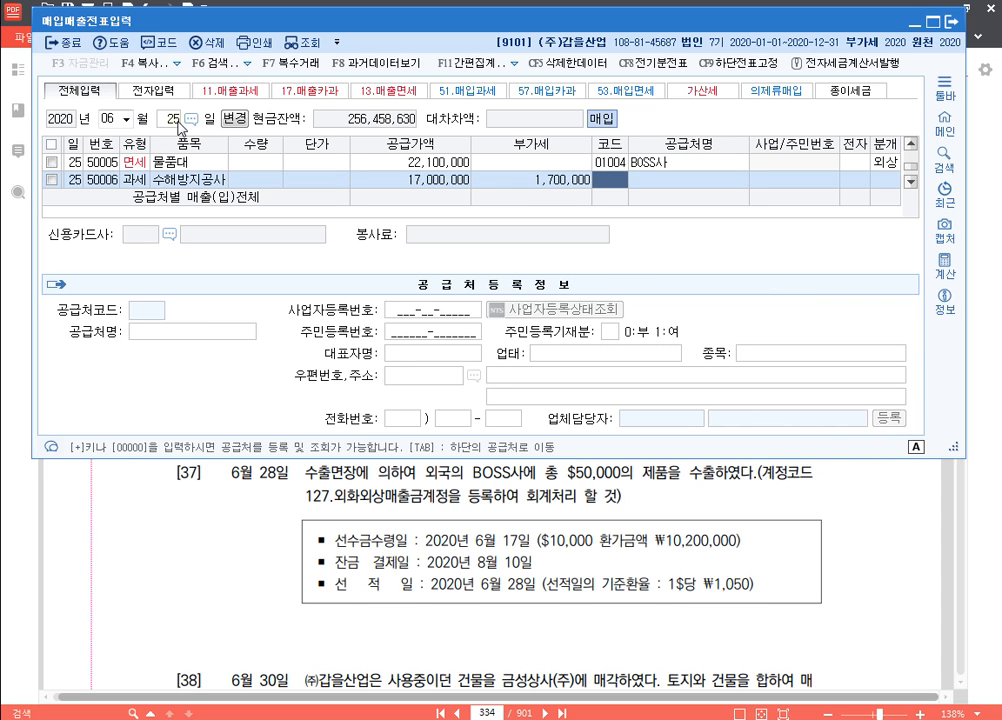
type("효성")
key("Return")
key("Return")
key("Return")
type("1")
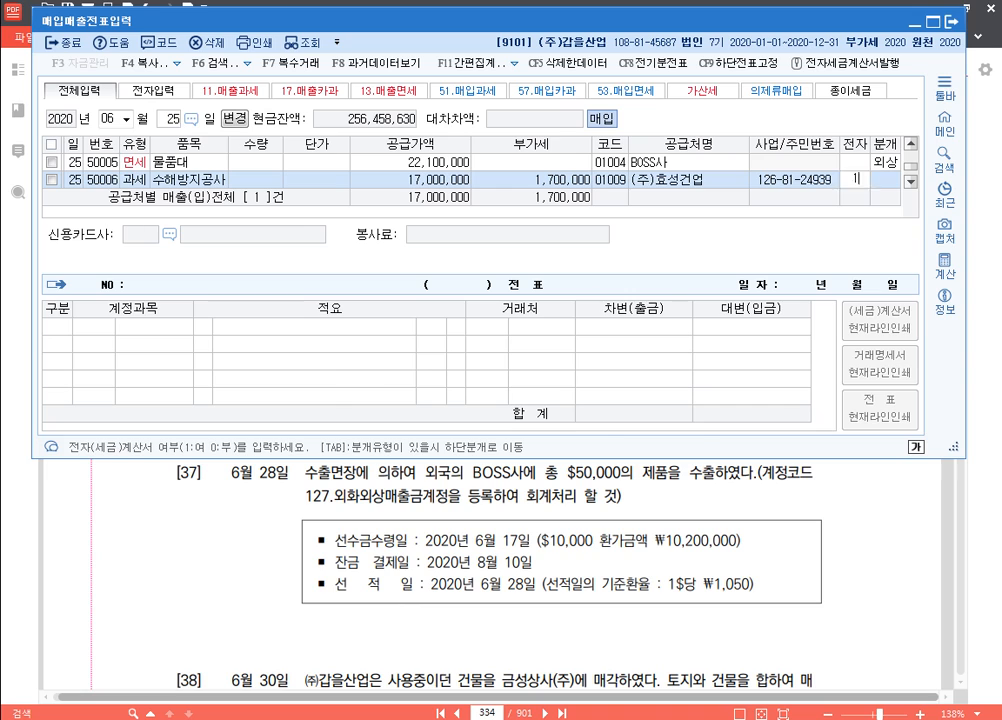
key("Return")
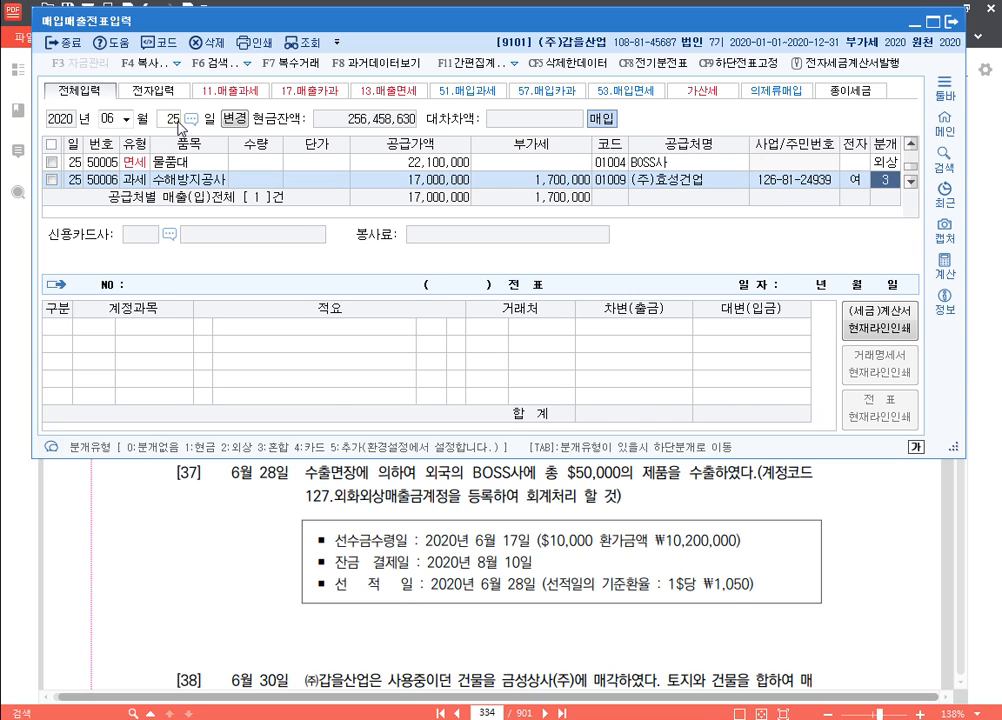
Step: Set the journal type to 혼합 and change the 원재료 line's account to 202 (건물), keeping its amount
type("3")
key("Return")
key("Return")
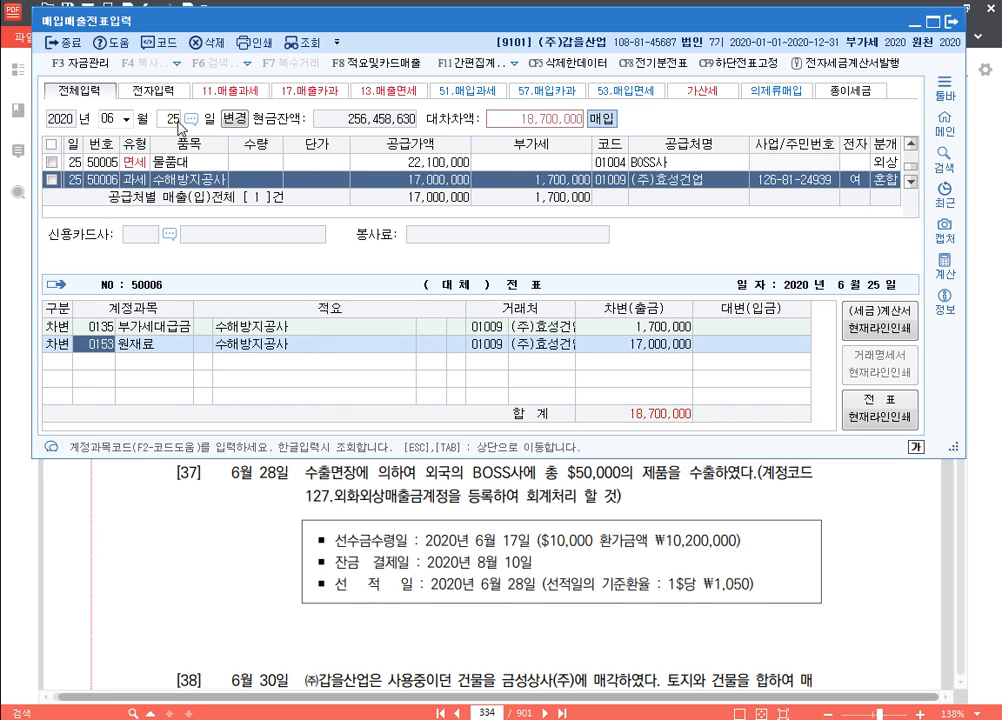
type("202")
key("Return")
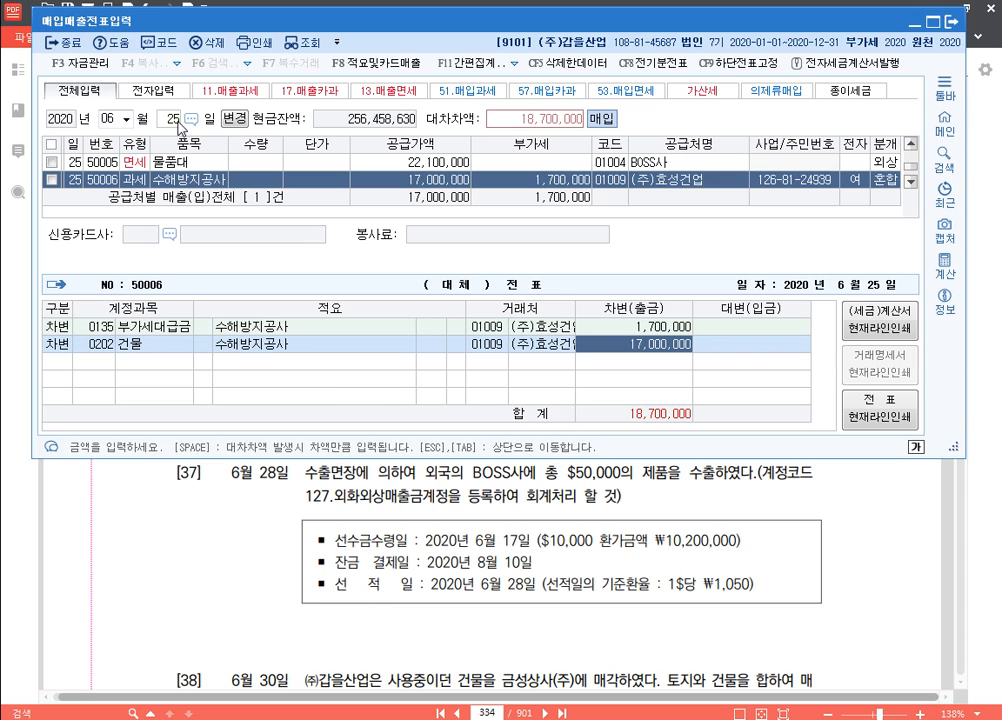
key("Return")
key("Tab")
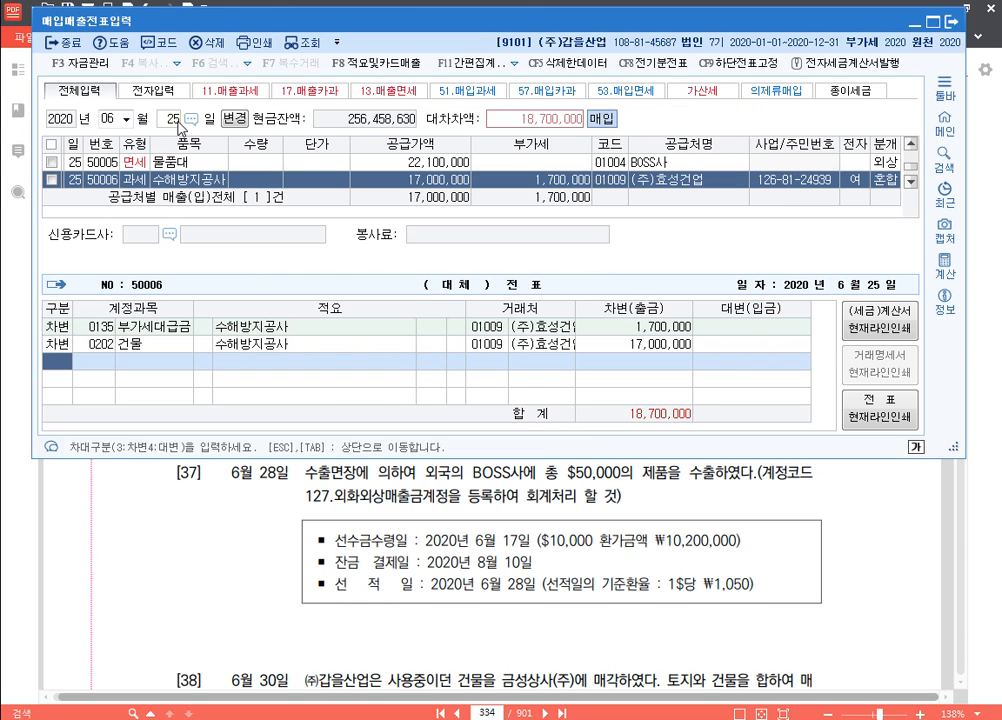
Step: Add a credit line for 101 (현금) of 8,700,000
type("4")
key("Return")
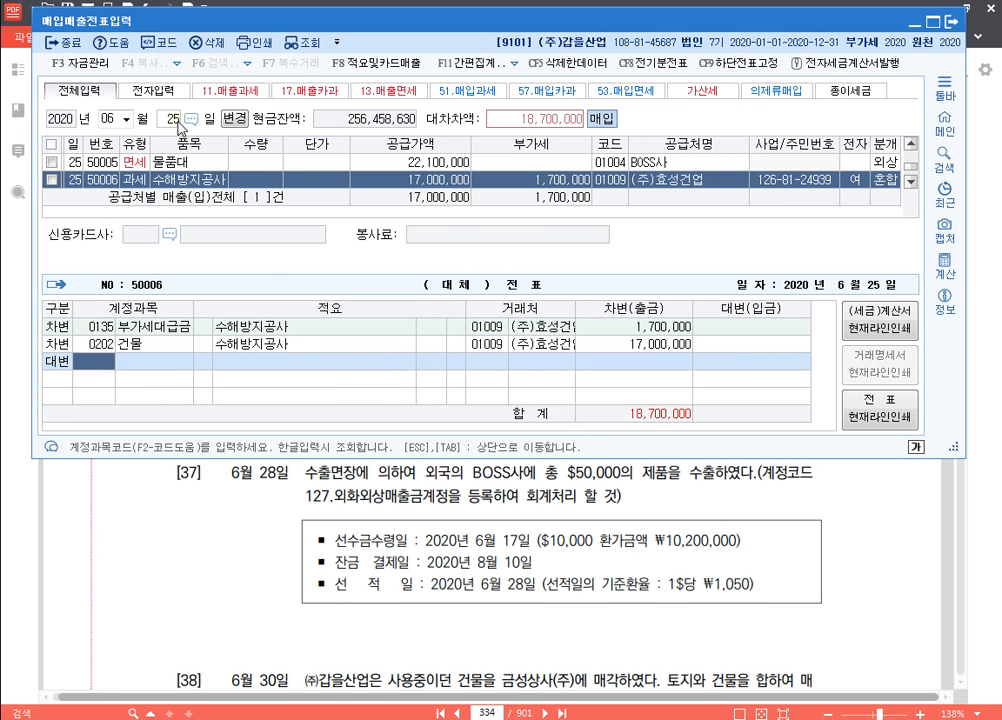
type("101")
key("Return")
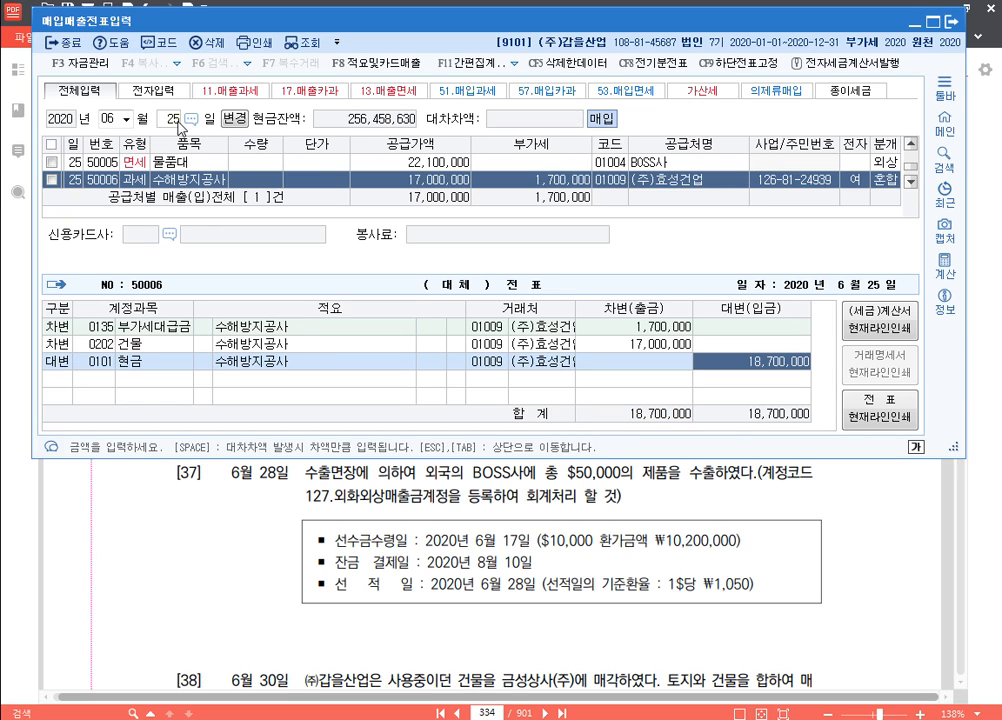
type("8700000")
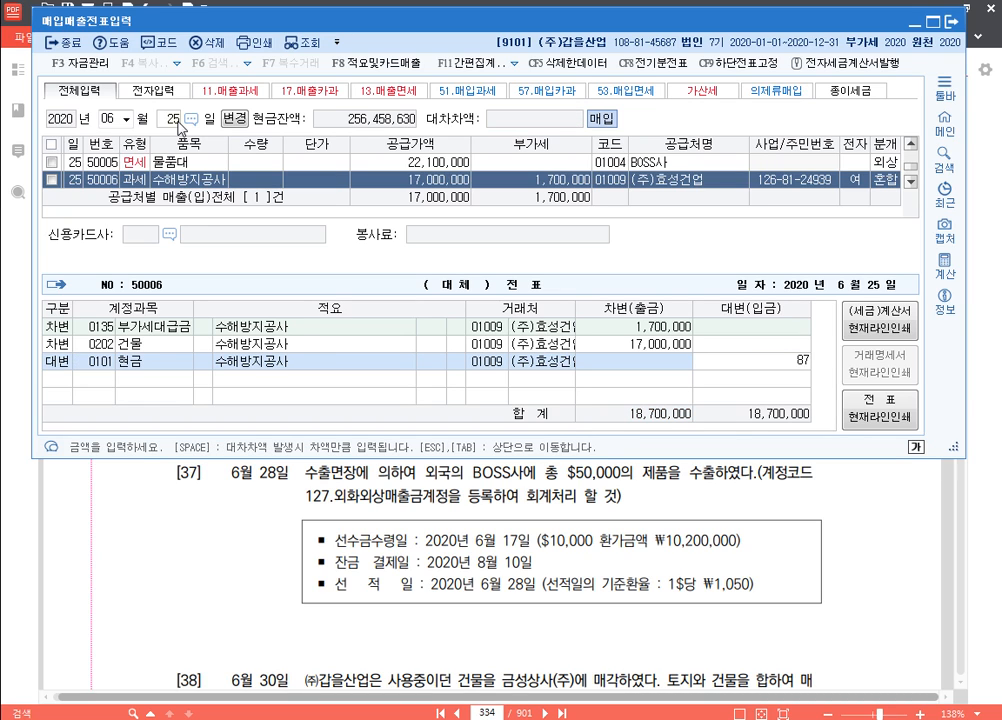
key("Return")
Step: Add a credit line for 253 (미지급금) with the balancing 10,000,000 and finish the June 25 voucher
type("253")
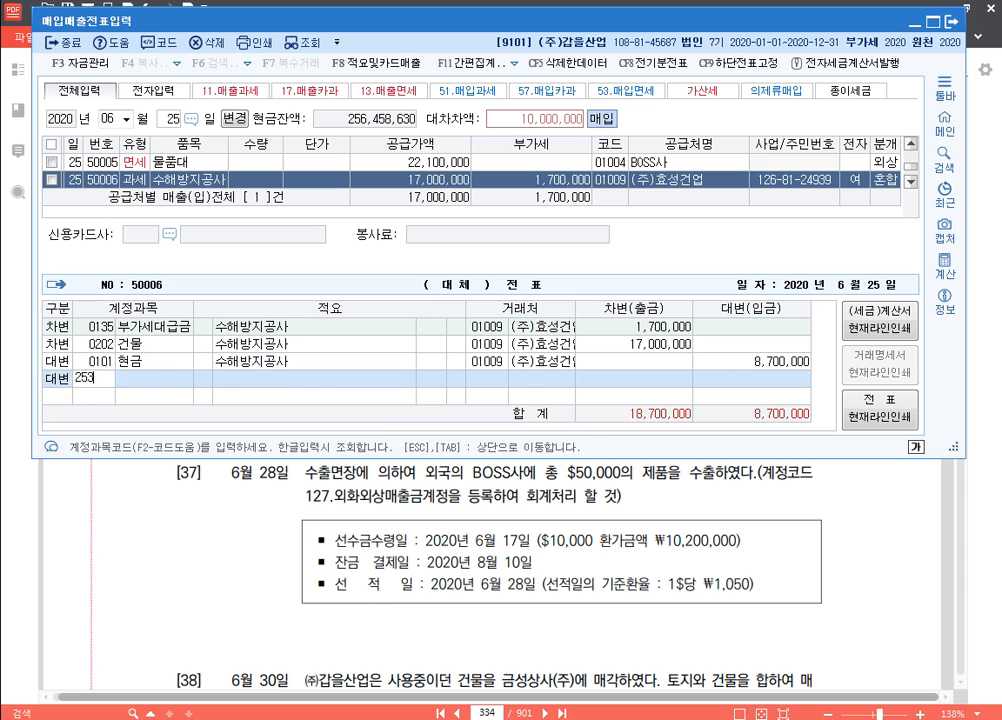
key("Return")
key("Return")
key("Left")
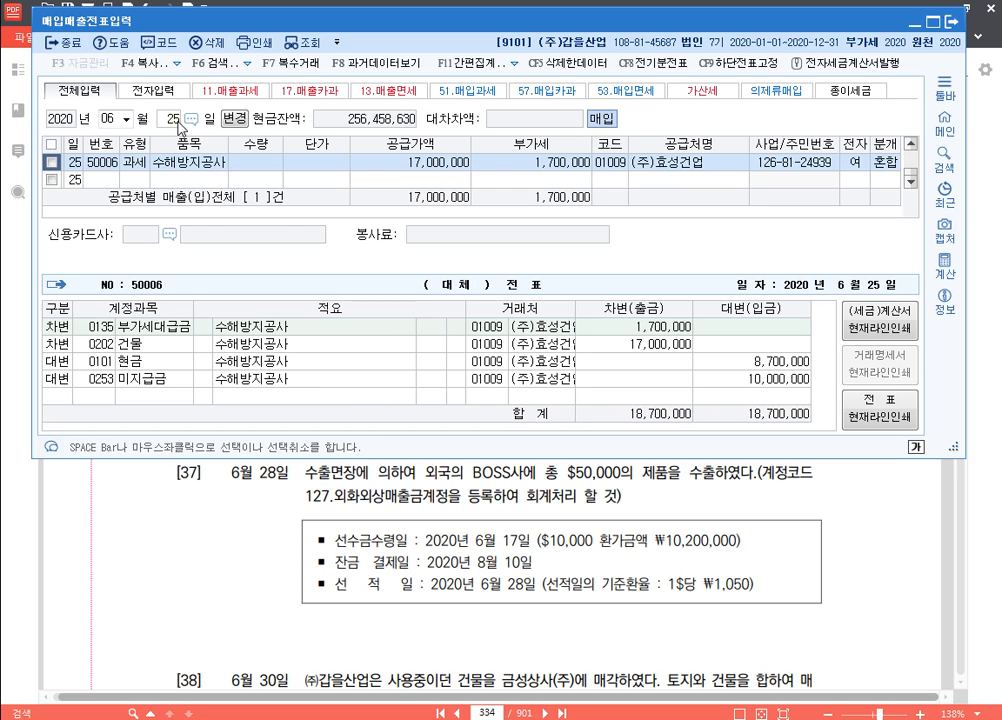
Step: Switch to the PDF textbook and highlight "전자세금계산서를 발급하였다." in question [36], dated June 27
left_click(667, 511)
scroll(250, 331, "down", 3)
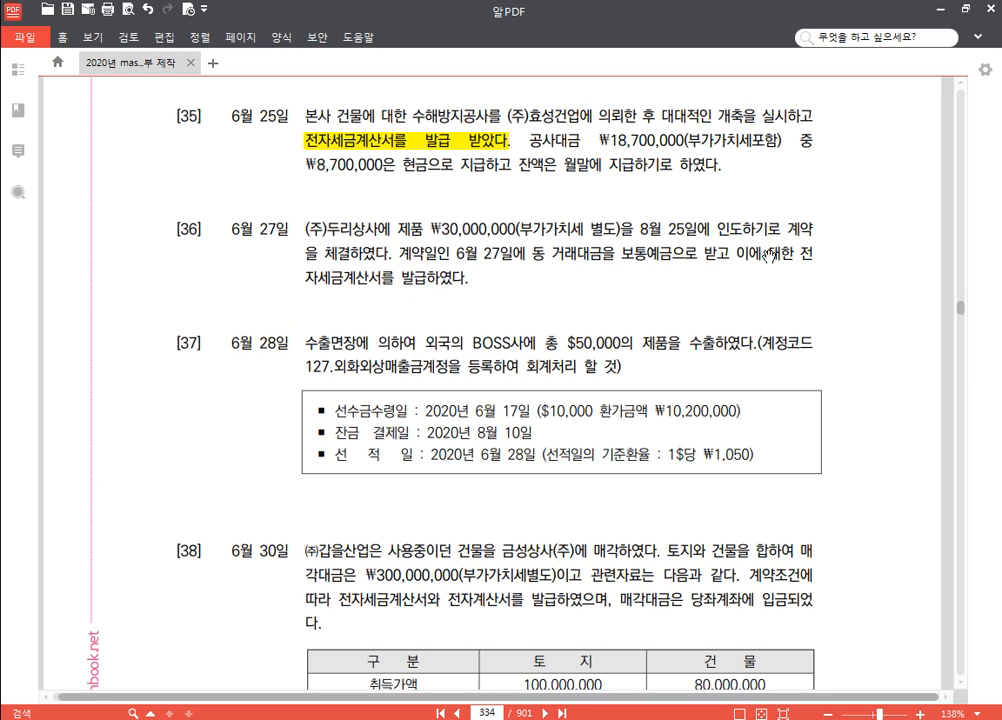
left_click_drag(799, 254, 497, 303)
left_click(507, 280)
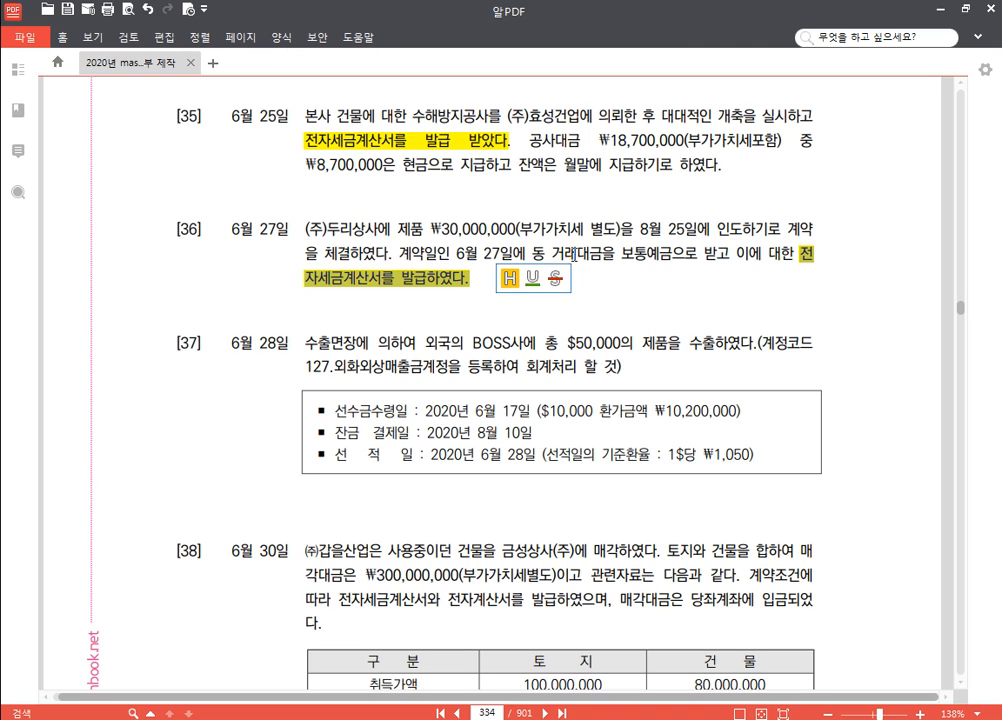
left_click(628, 281)
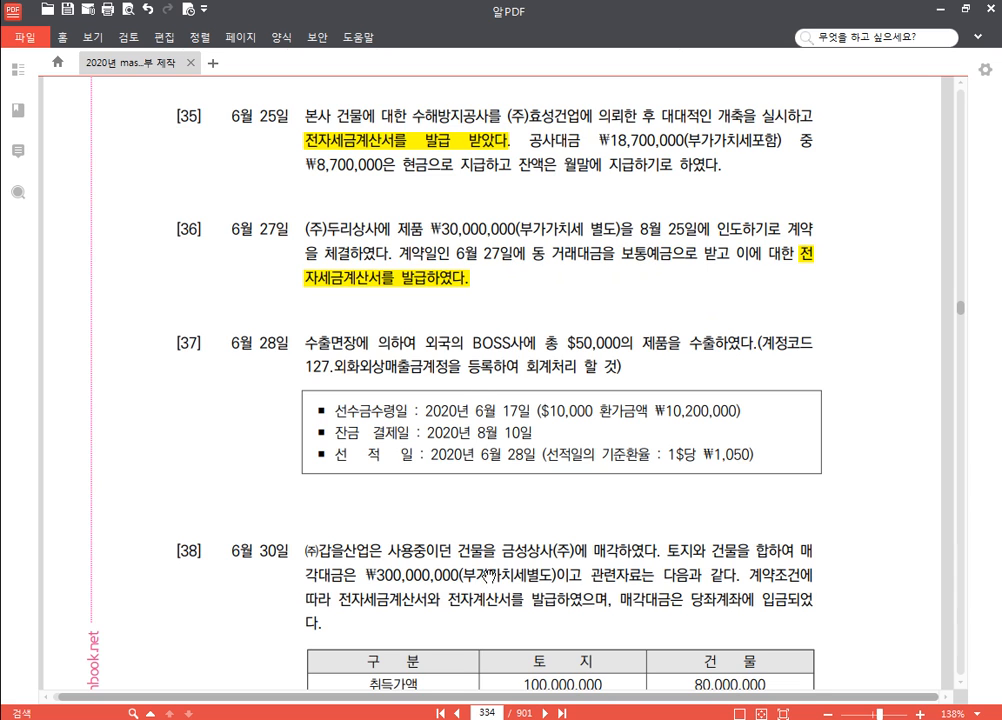
Step: Switch to KcLep and start a June 27 voucher of type 11 (과세) with the item 제품, leaving quantity and unit price blank
key("alt+Tab")
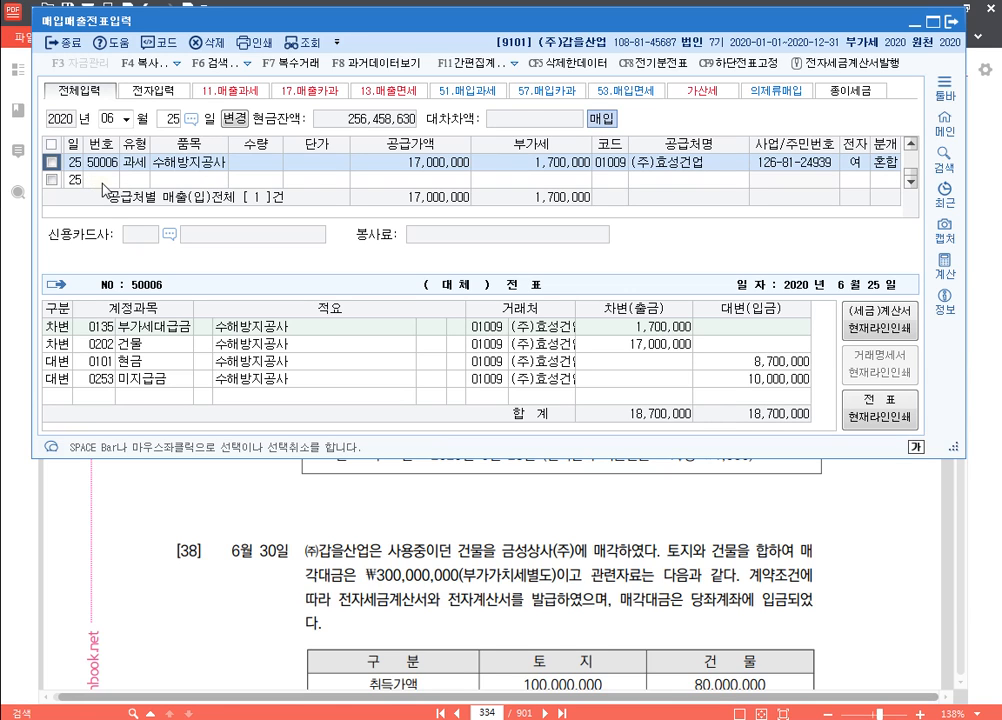
left_click(175, 119)
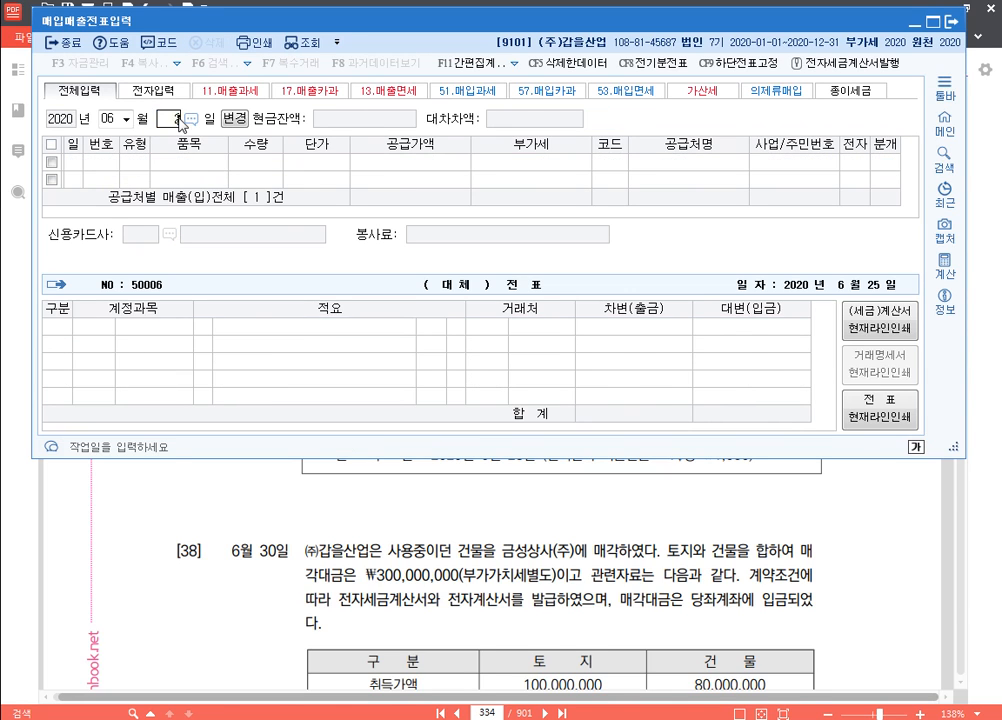
type("27")
key("Return")
type("11")
key("Return")
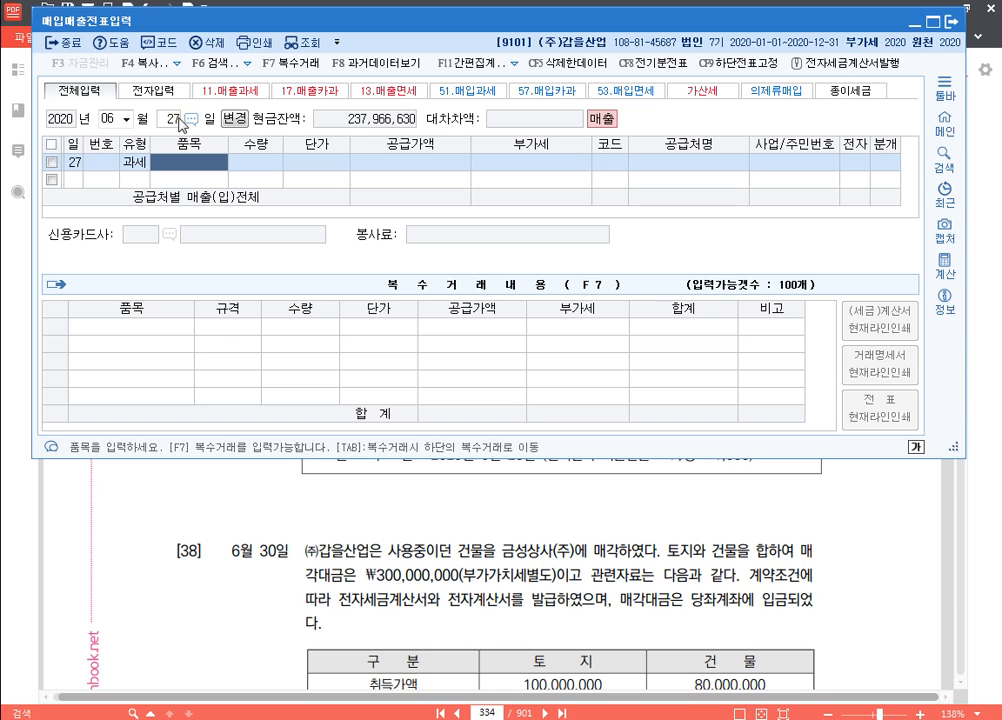
type("제품")
key("Return")
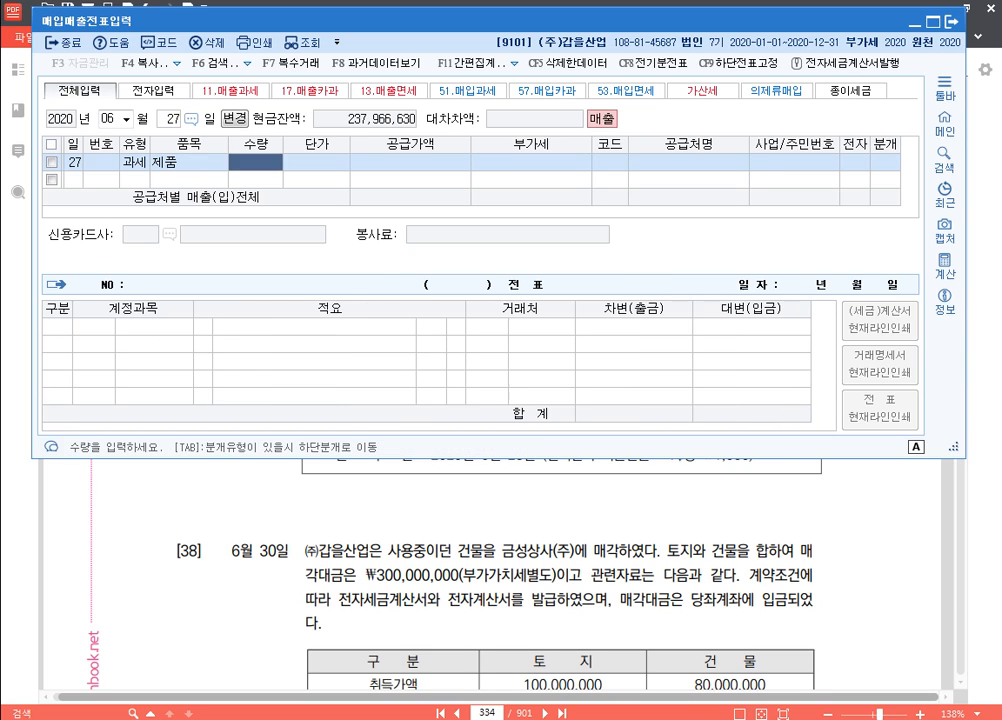
key("Return")
key("Return")
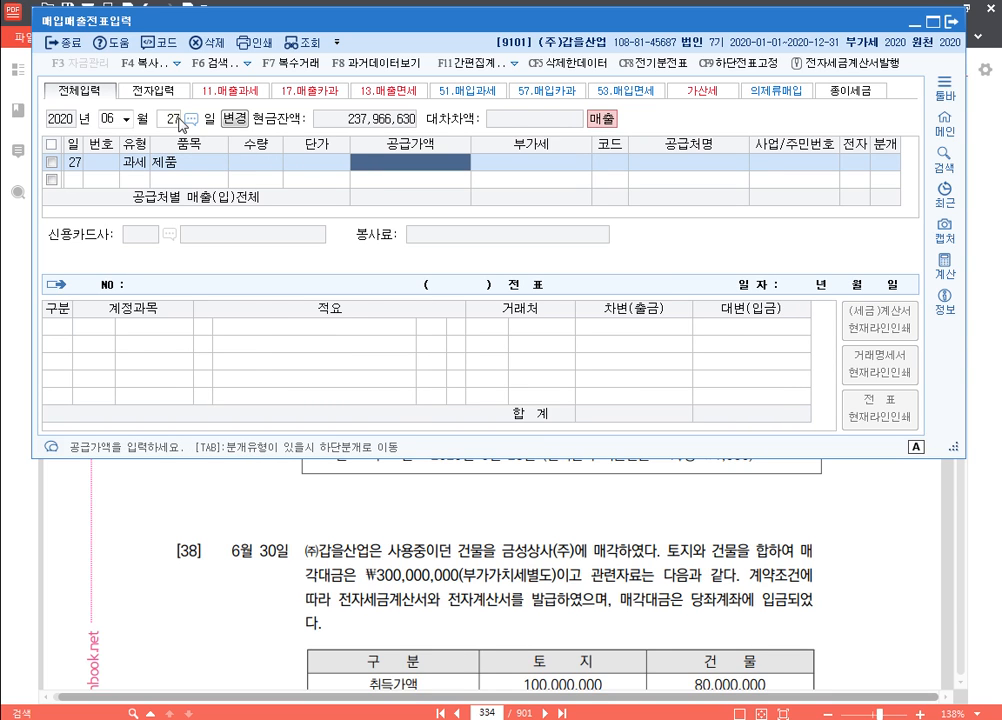
Step: Enter a supply value of 30,000,000, set the counterparty to (주)두리상사 (01021) and mark the tax invoice as electronic
type("30000000")
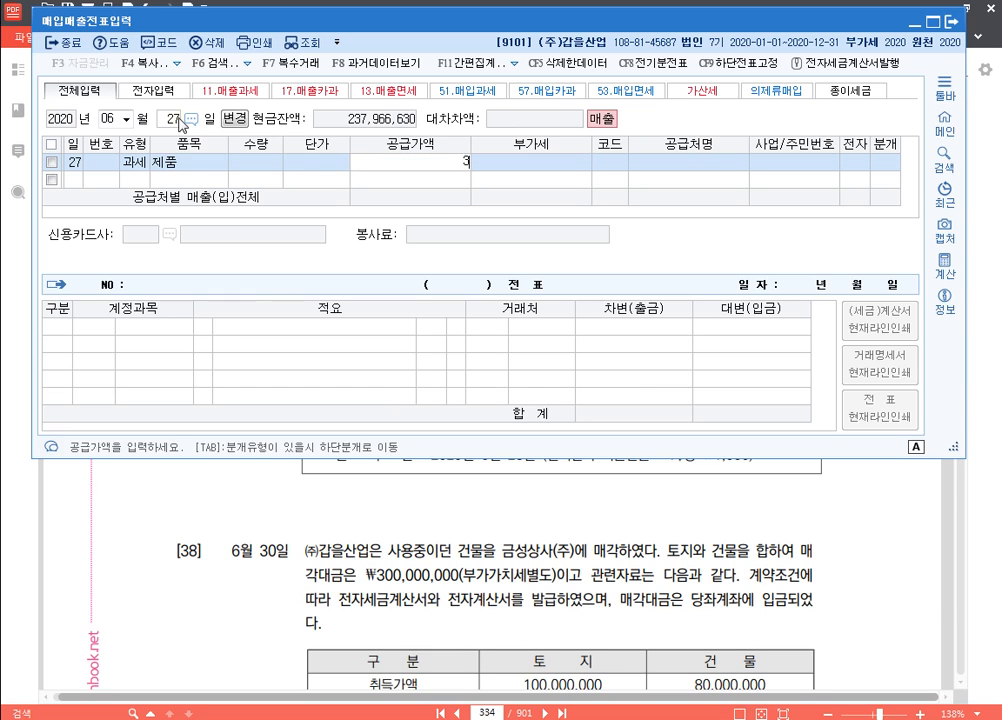
key("Return")
key("Return")
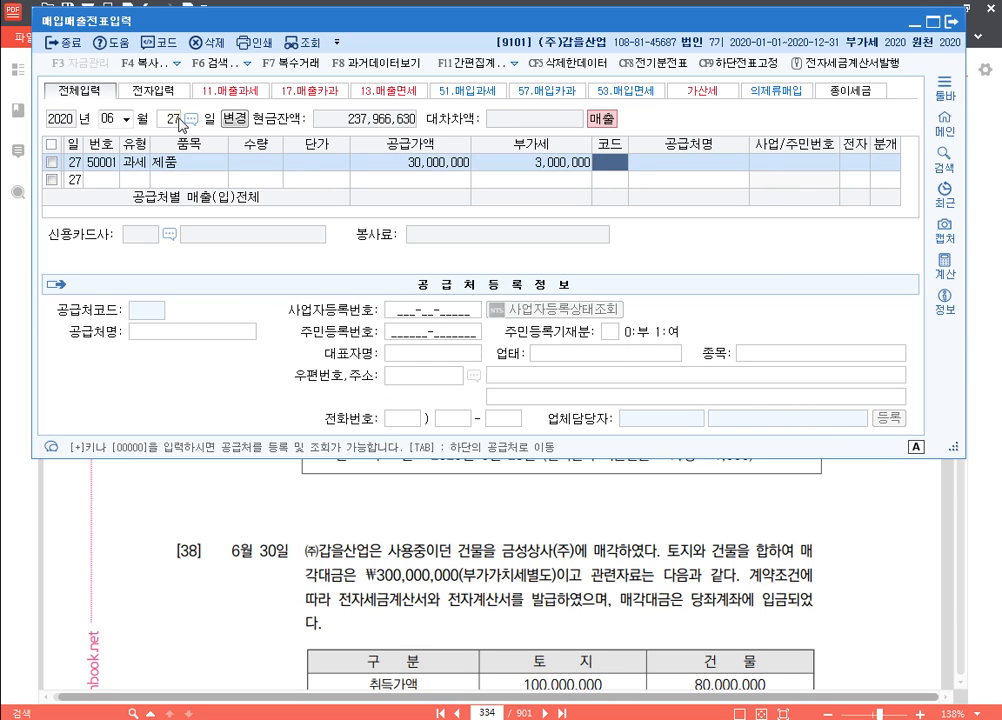
type("두리")
key("Return")
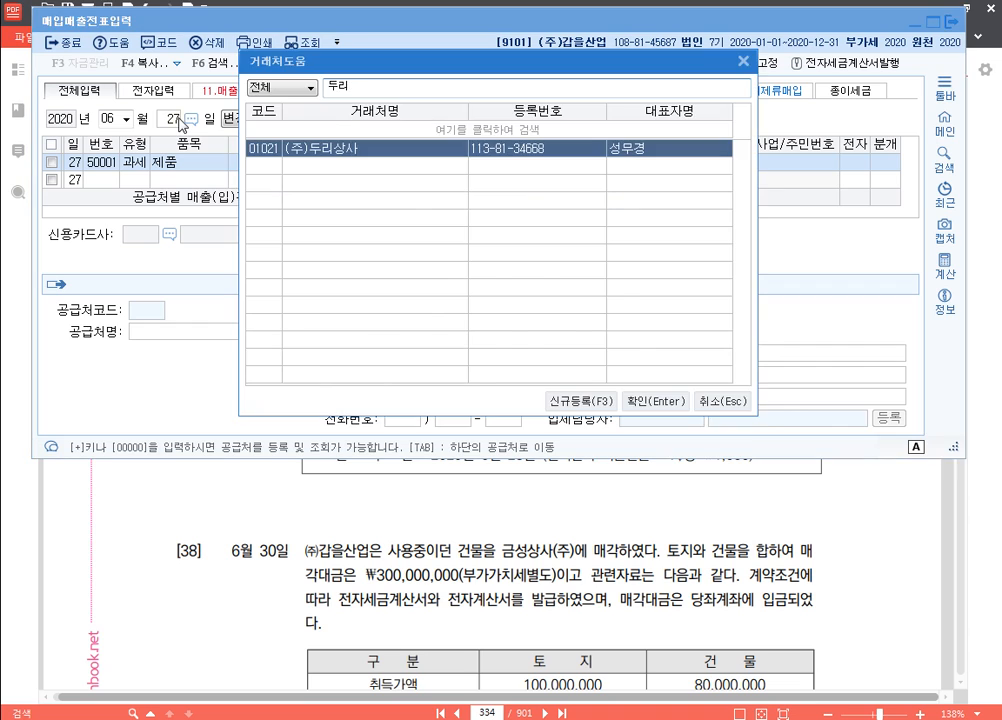
key("Return")
key("Return")
type("1")
key("Return")
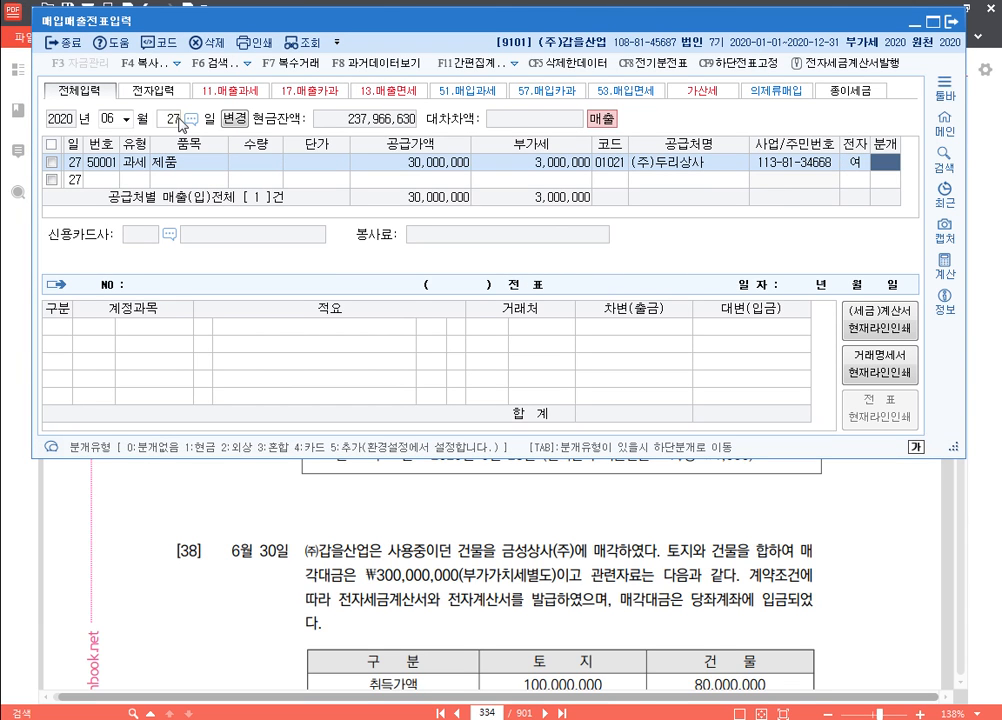
Step: Set the journal type to 혼합 and change the 제품매출 line's account to 선수금 (0259), keeping its amount
type("3")
key("Return")
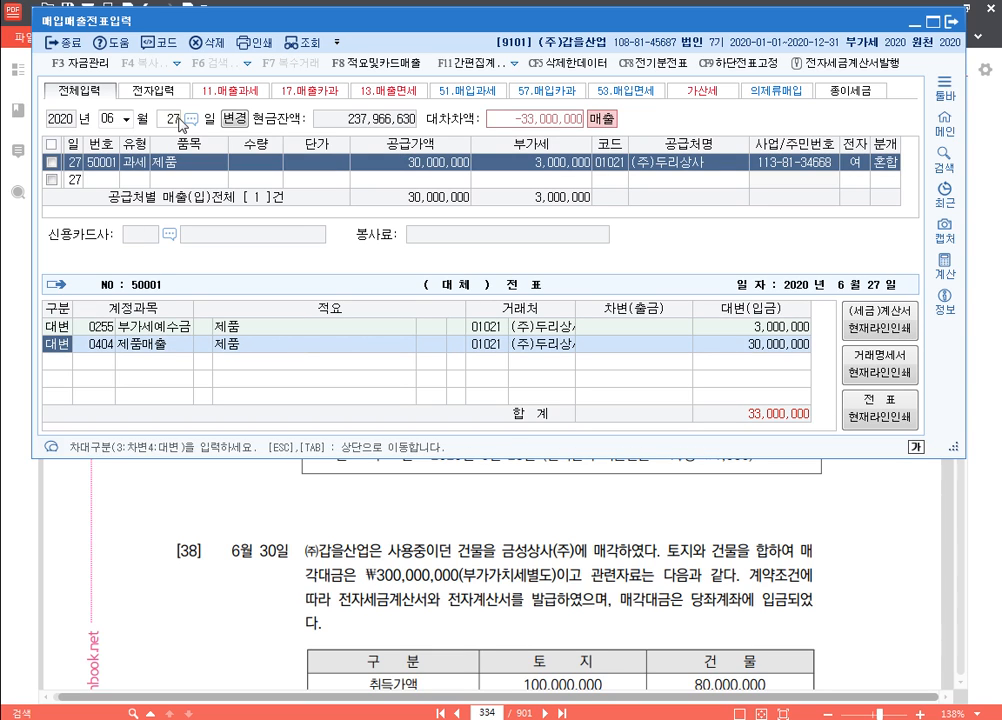
key("Return")
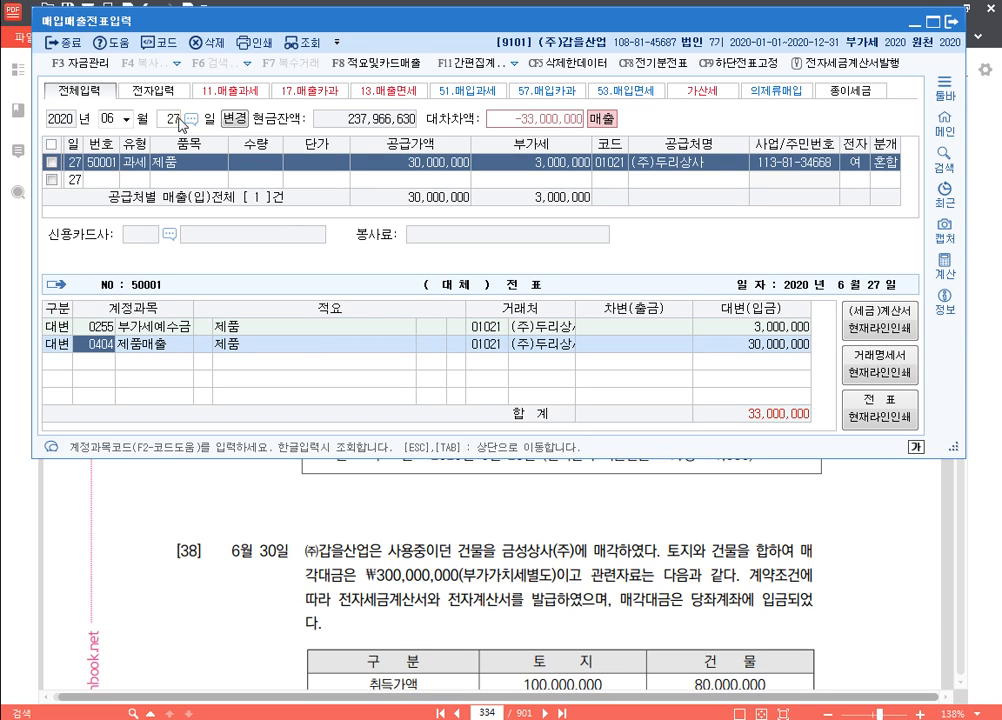
type("선수")
key("Return")
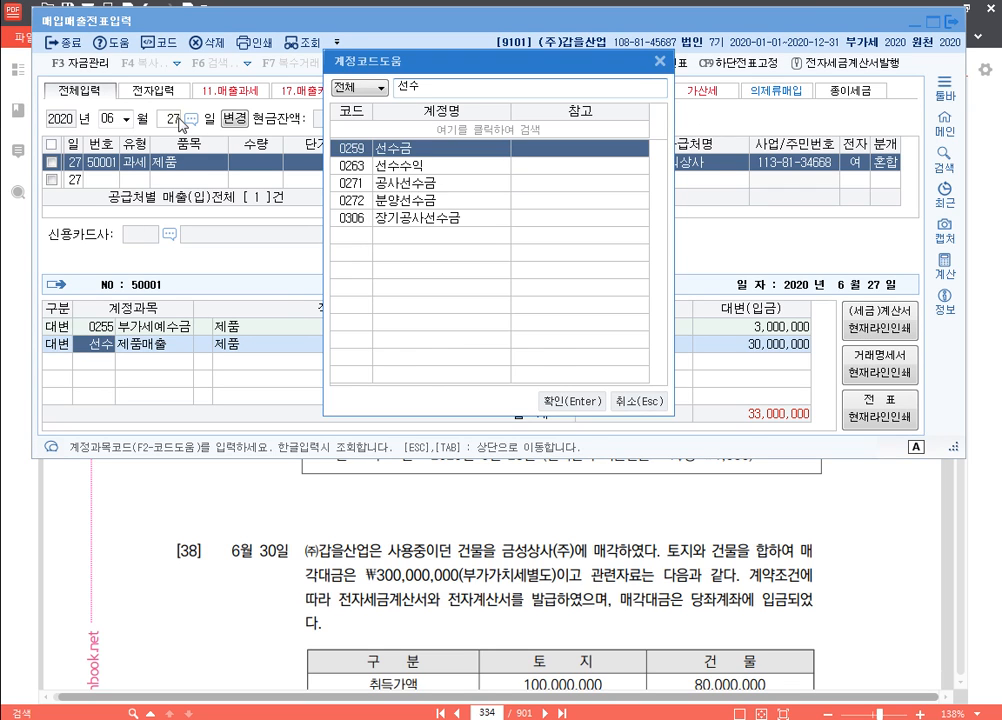
key("Return")
key("Return")
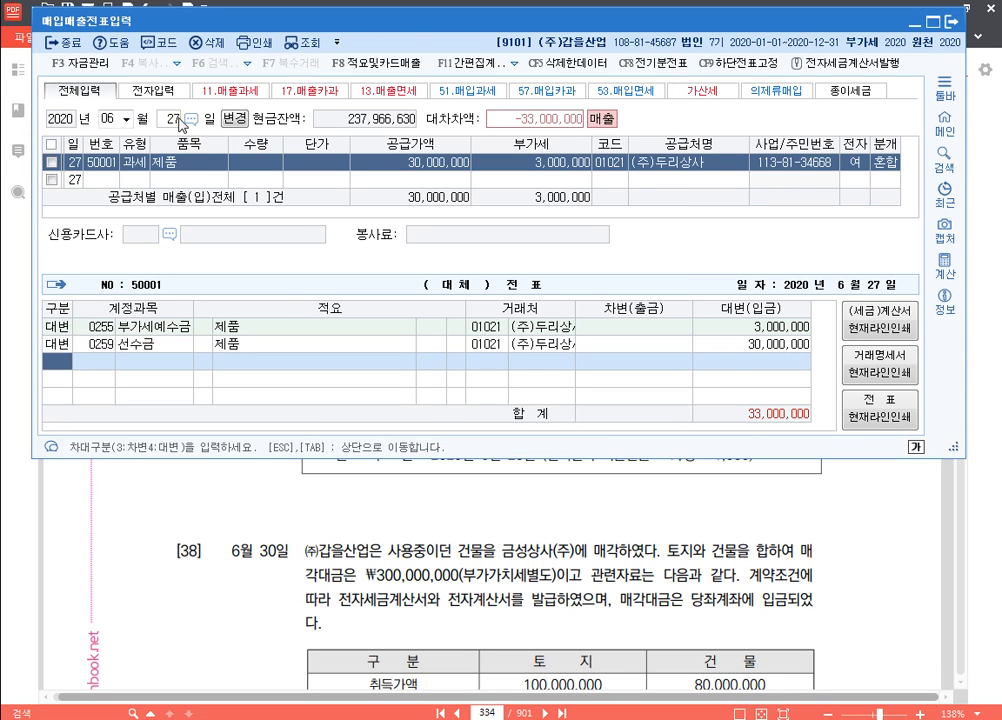
Step: Add a debit line for 103 (보통예금) with the balancing 33,000,000 and finish the June 27 voucher
type("3")
key("Return")
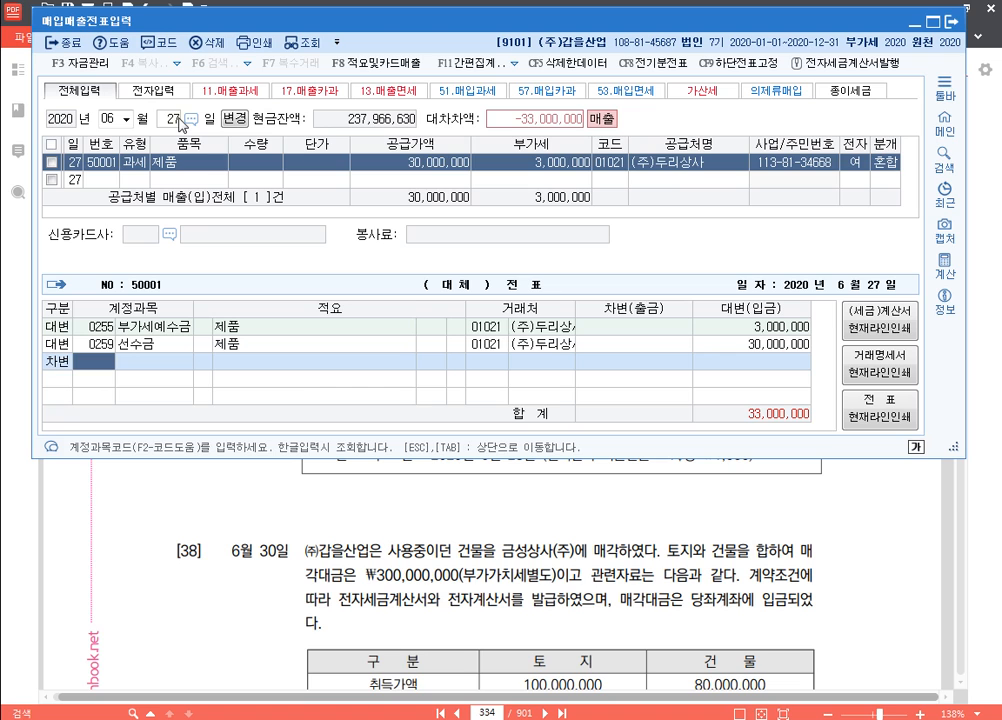
type("103")
key("Return")
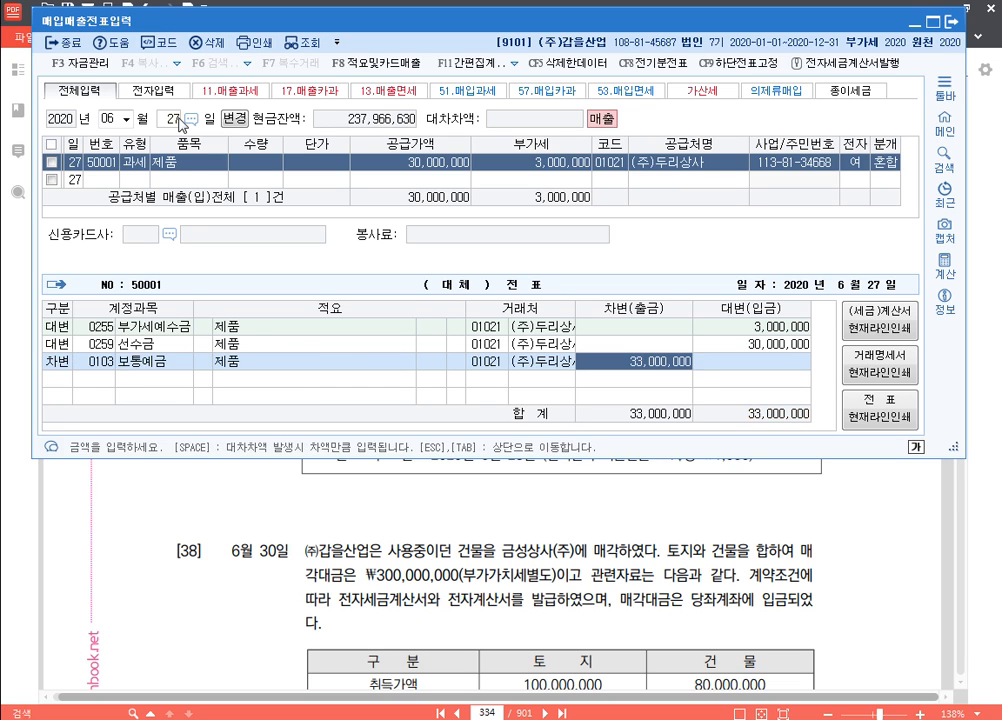
key("Return")
key("Up")
key("Left")
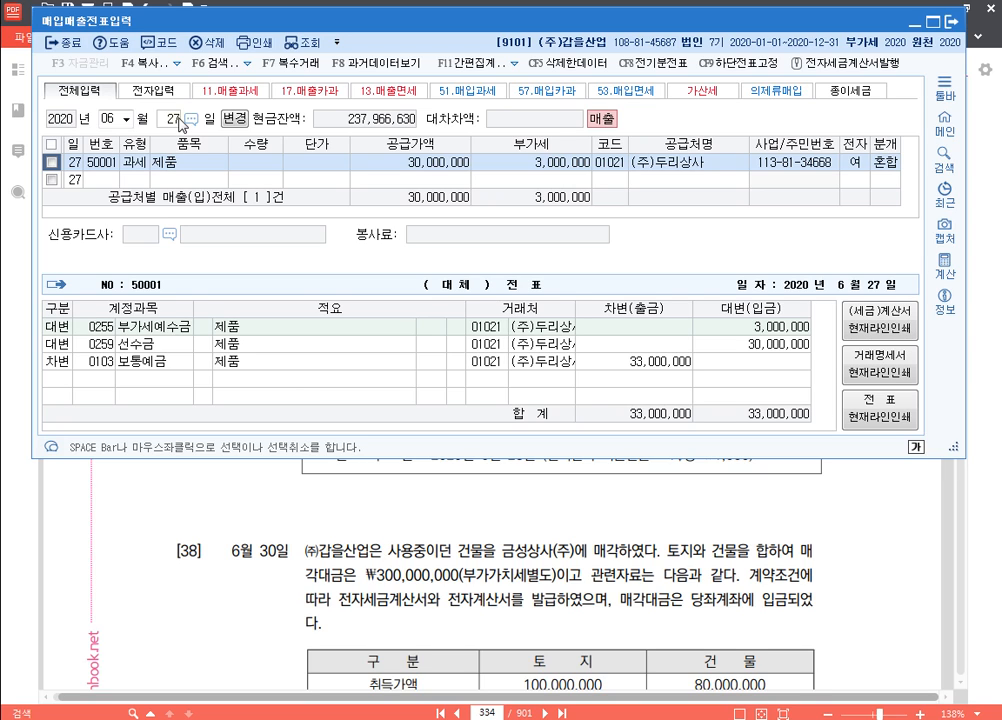
Step: Read question [37] in the PDF textbook, then switch to KcLep and open 계정과목및적요등록 under 회계관리
left_click(588, 527)
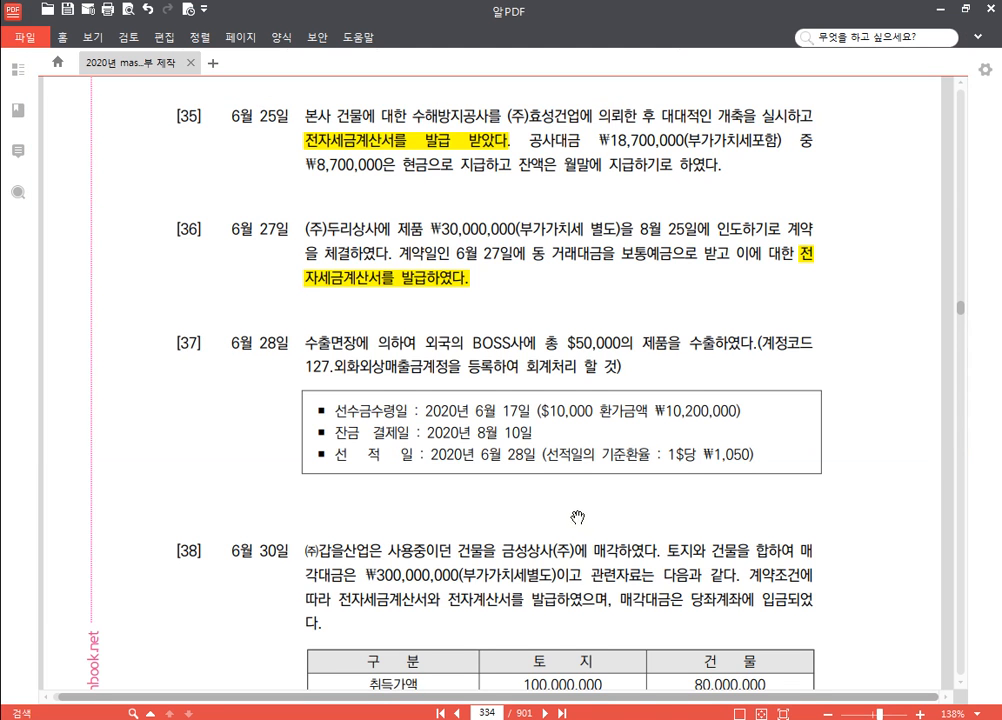
scroll(450, 402, "down", 3)
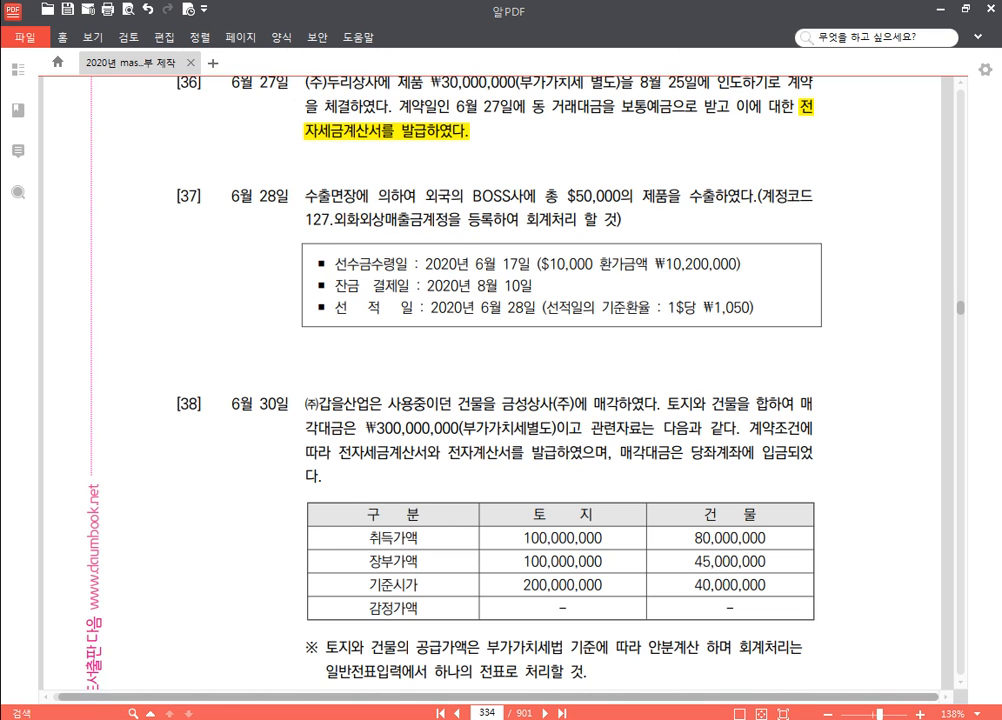
left_click(324, 717)
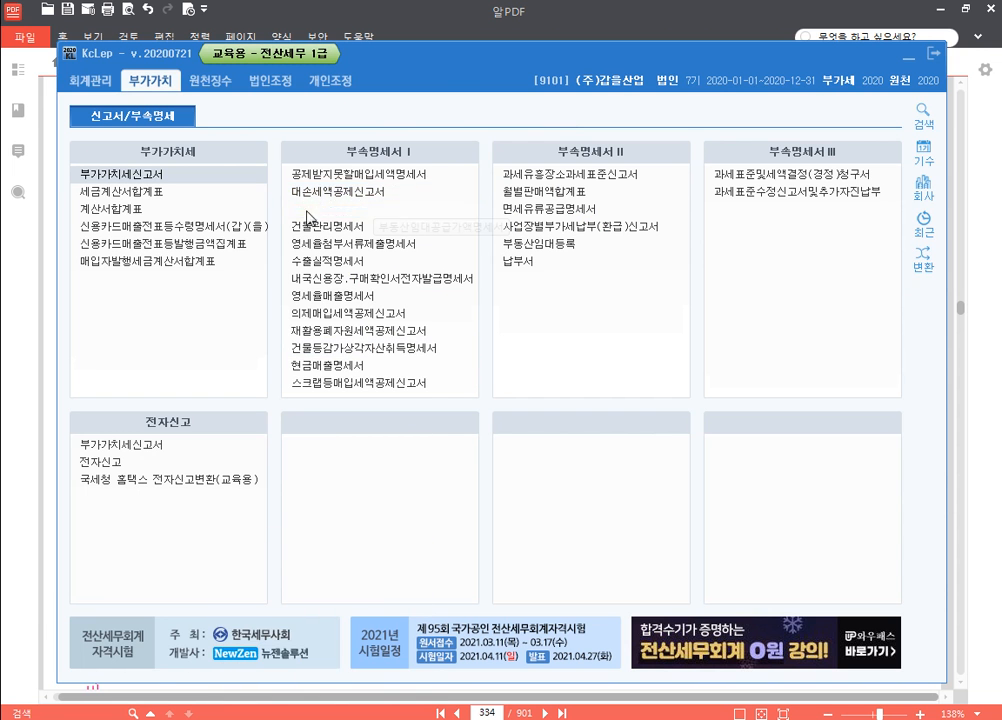
left_click(90, 80)
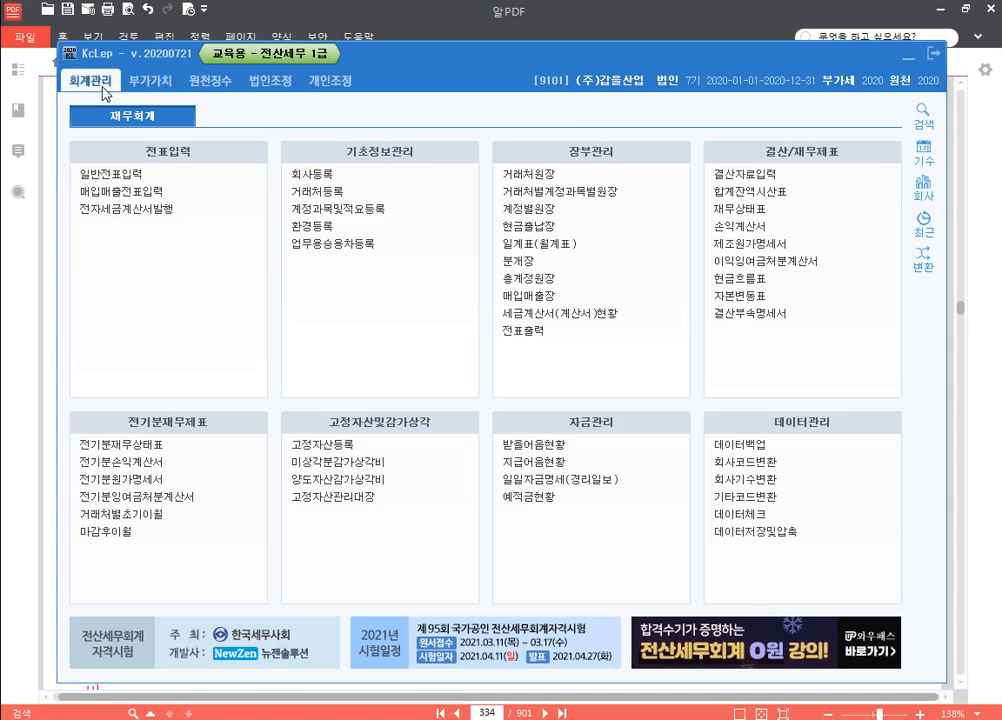
left_click(387, 214)
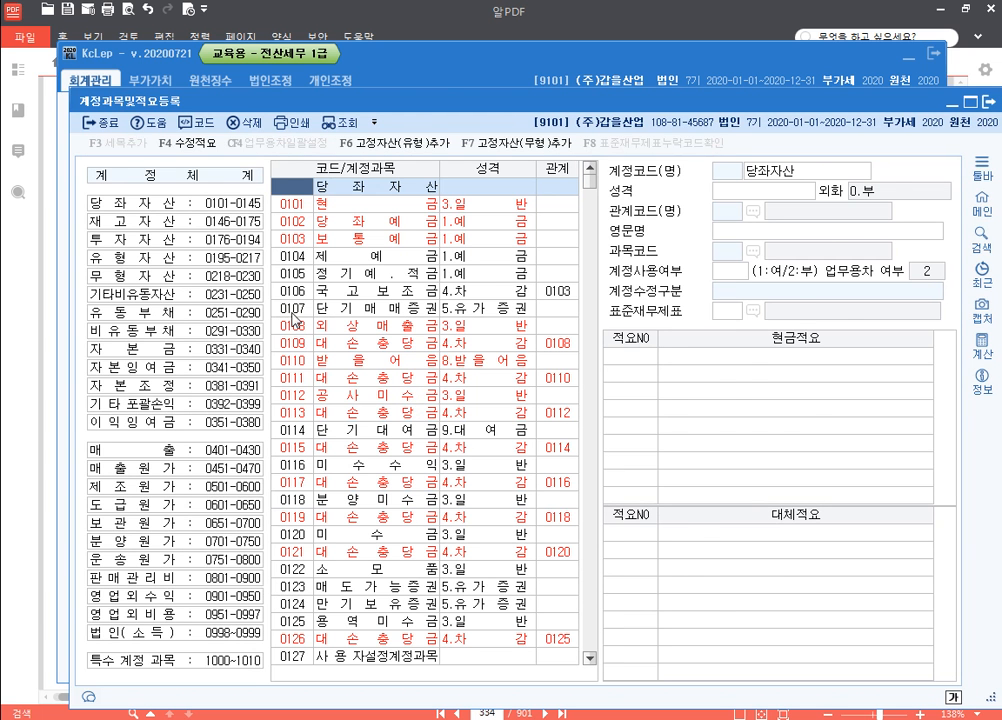
Step: Rename account code 0127 to 외화외상매출금, set its 성격 to 3.일반 and close the account registration
left_click(291, 310)
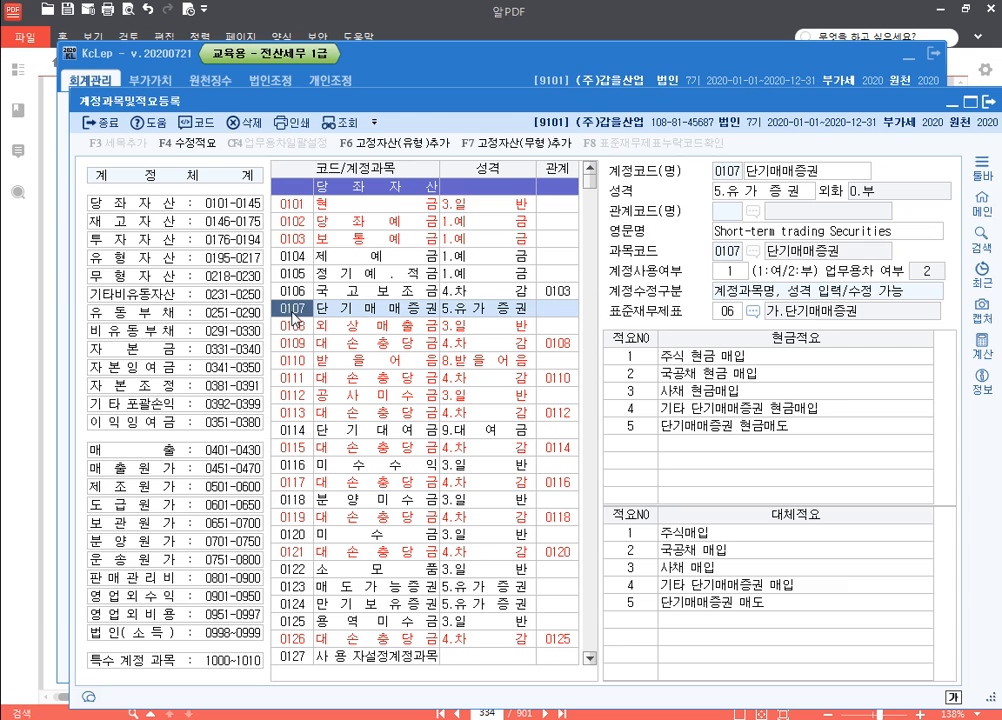
type("127")
scroll(451, 408, "down", 2)
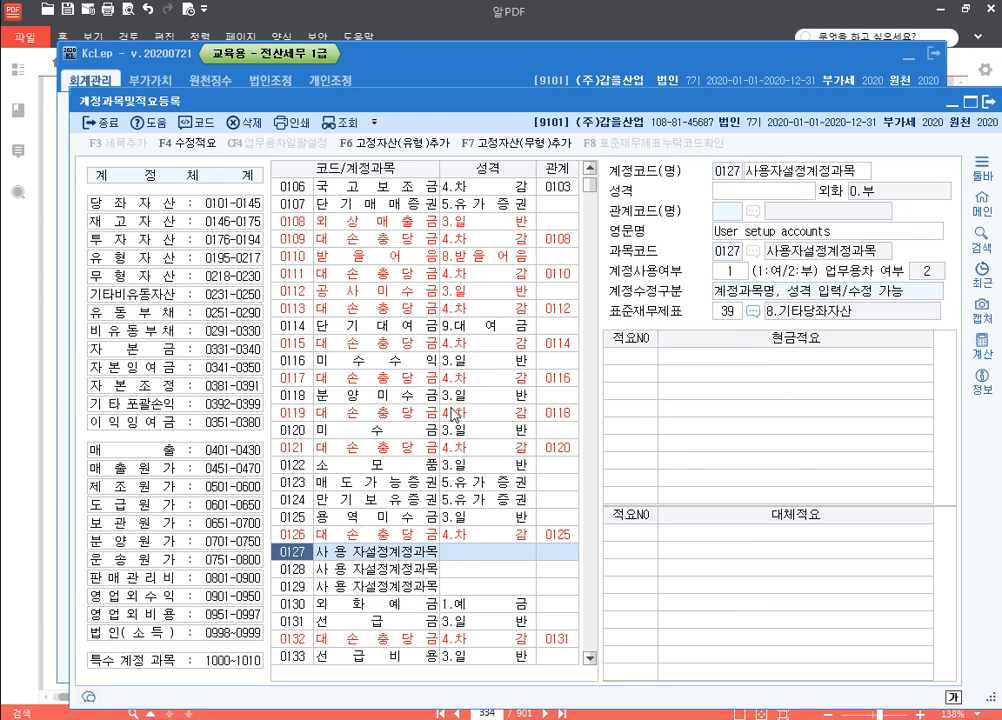
scroll(455, 413, "down", 5)
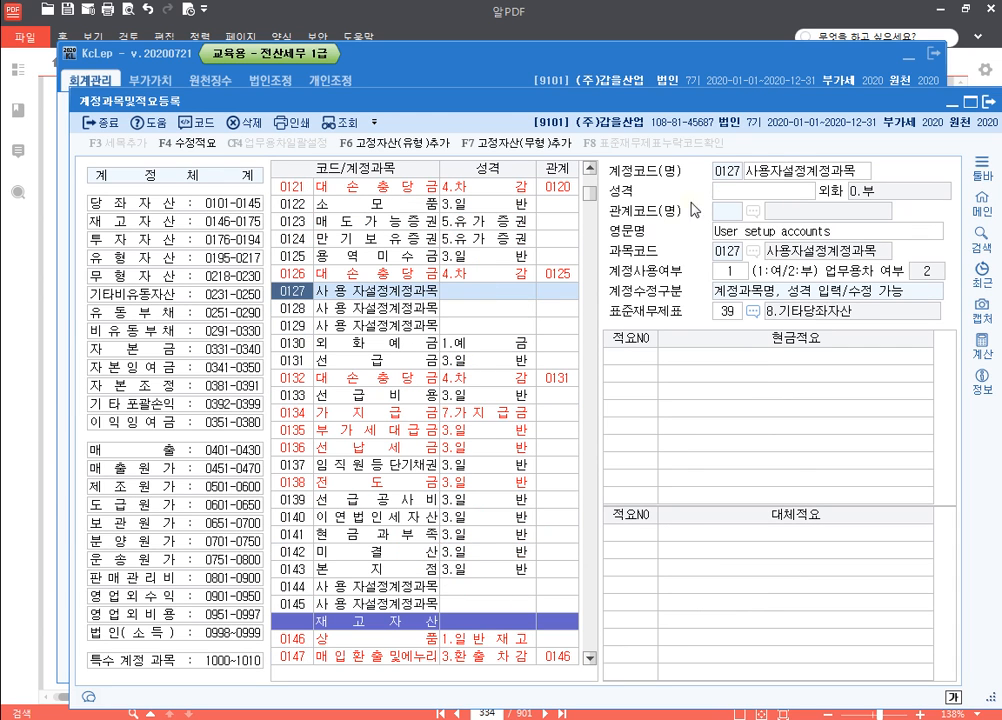
double_click(809, 169)
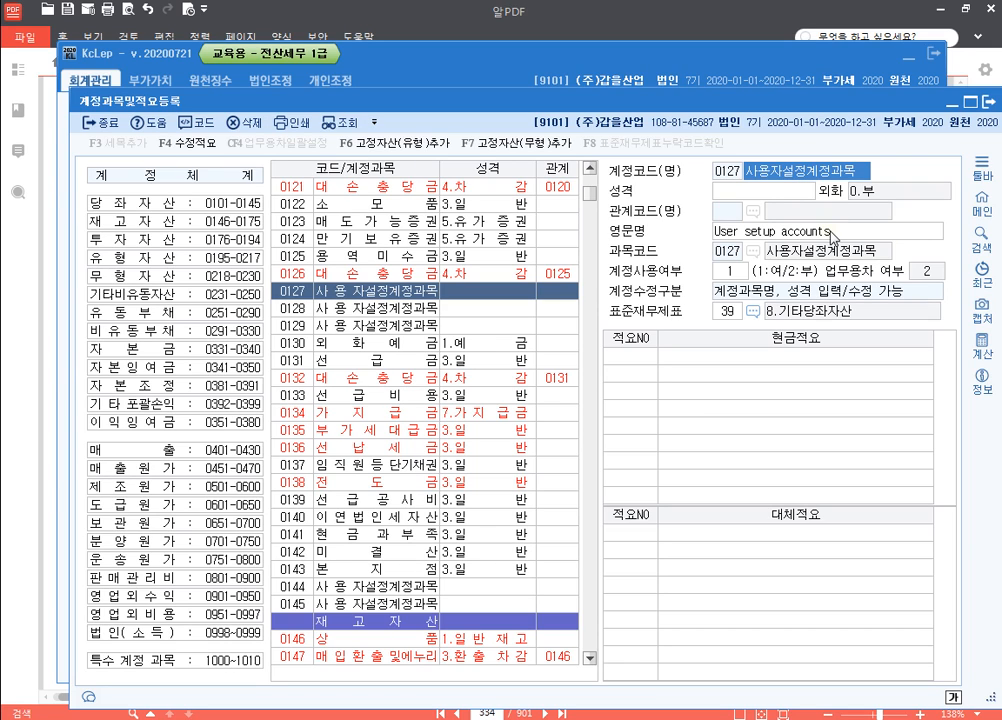
type("외화")
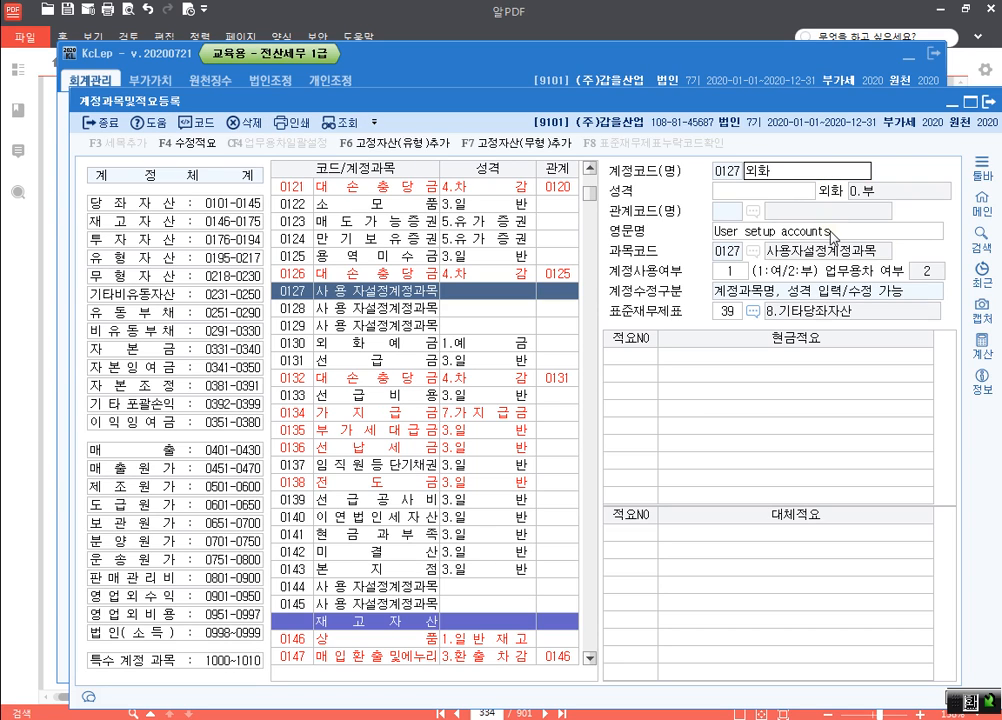
type("외상매출금")
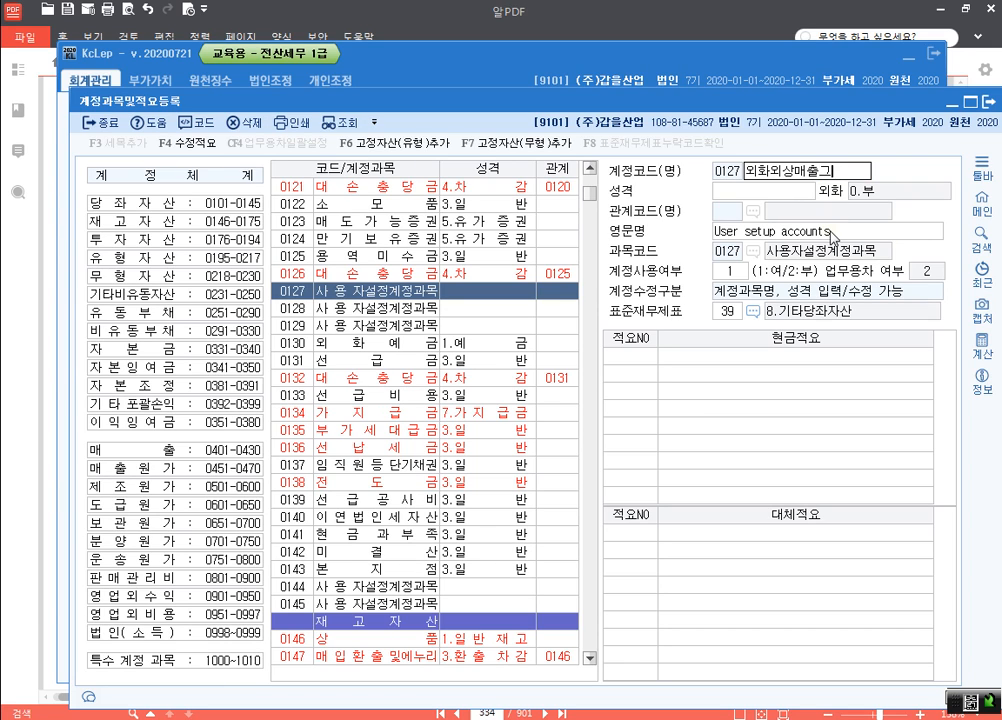
key("Return")
left_click(831, 233)
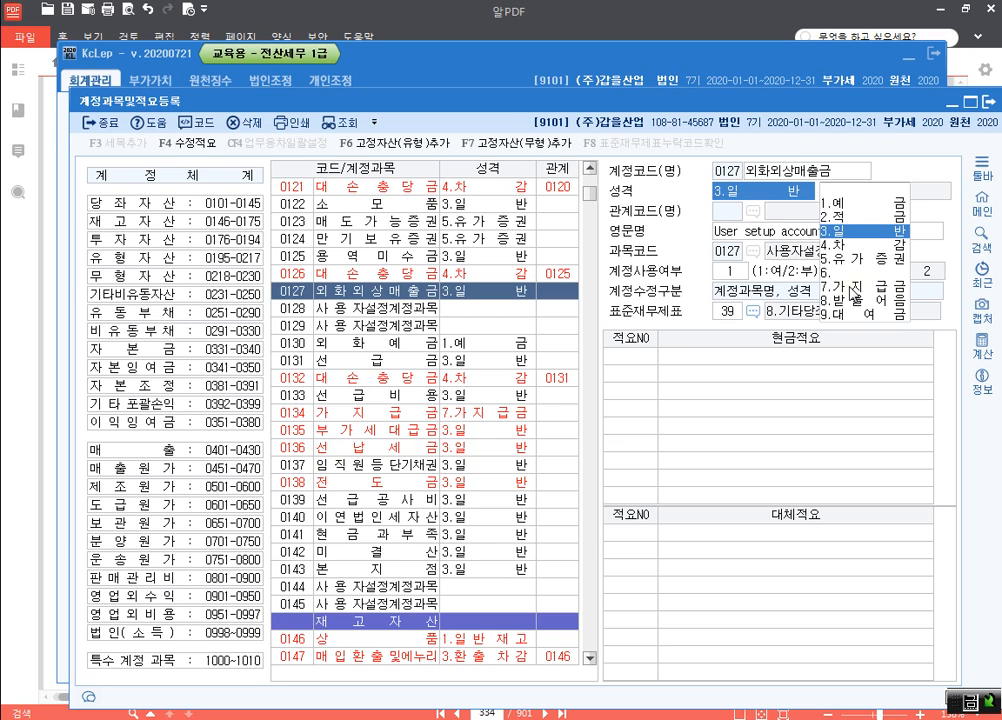
left_click(987, 103)
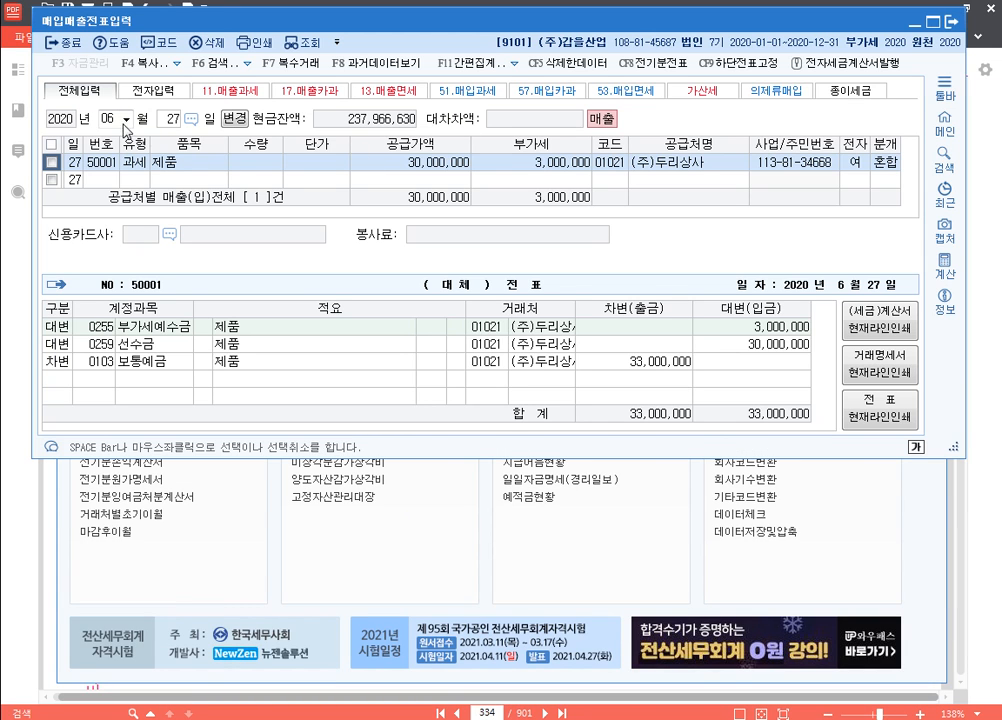
Step: Start a June 28 voucher in 매입매출전표입력 with type 16 (수출) and the item 제품
left_click(112, 119)
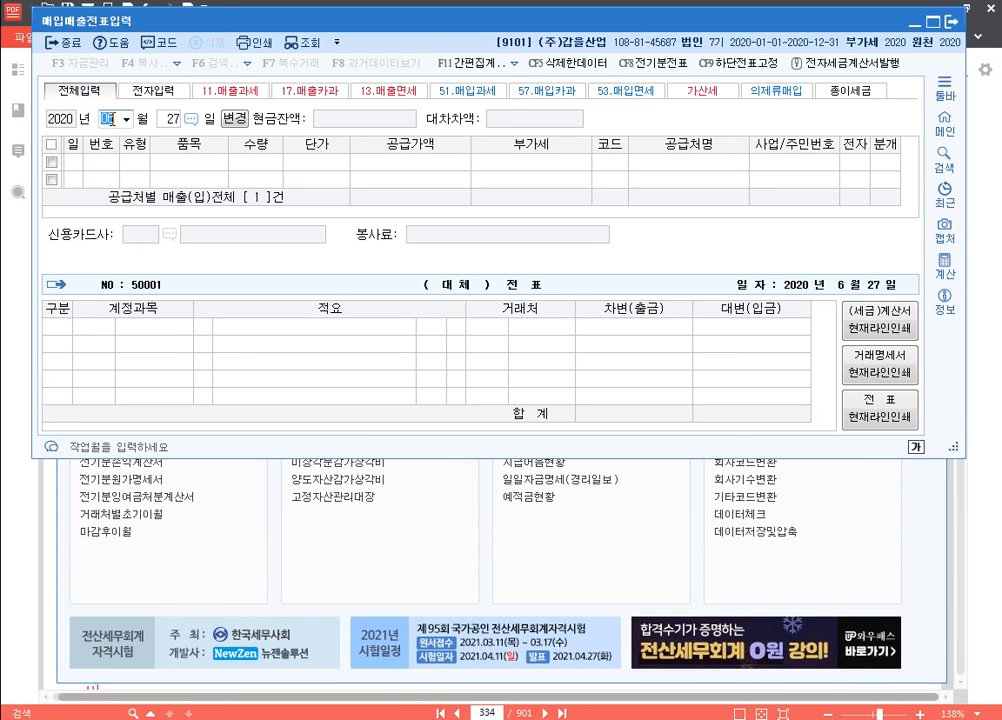
key("Return")
type("28")
key("Return")
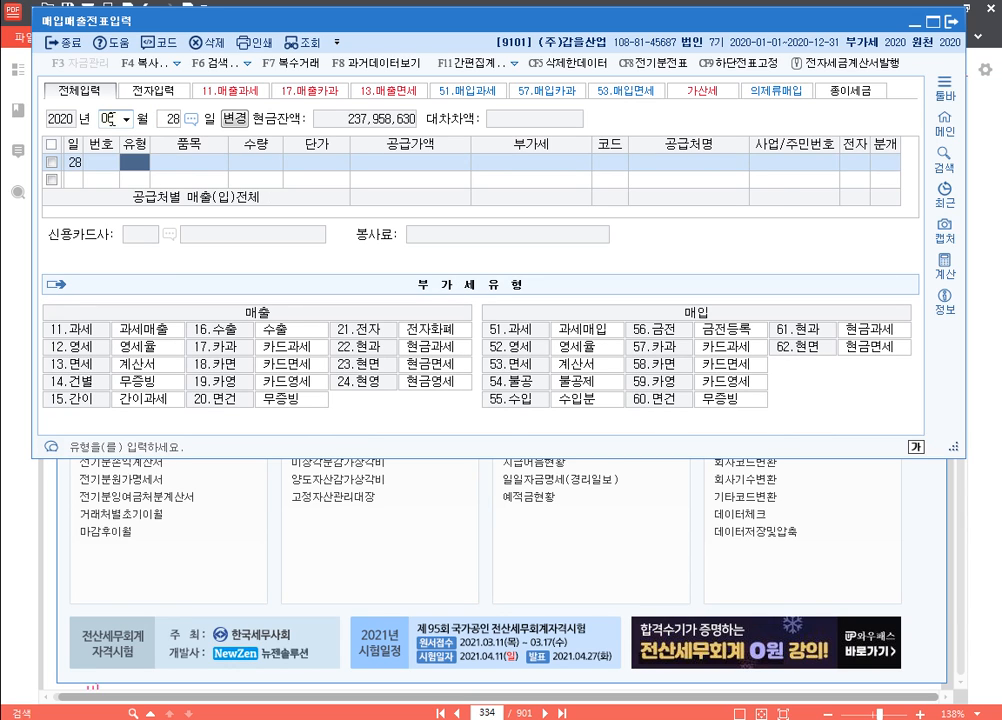
type("16")
key("Return")
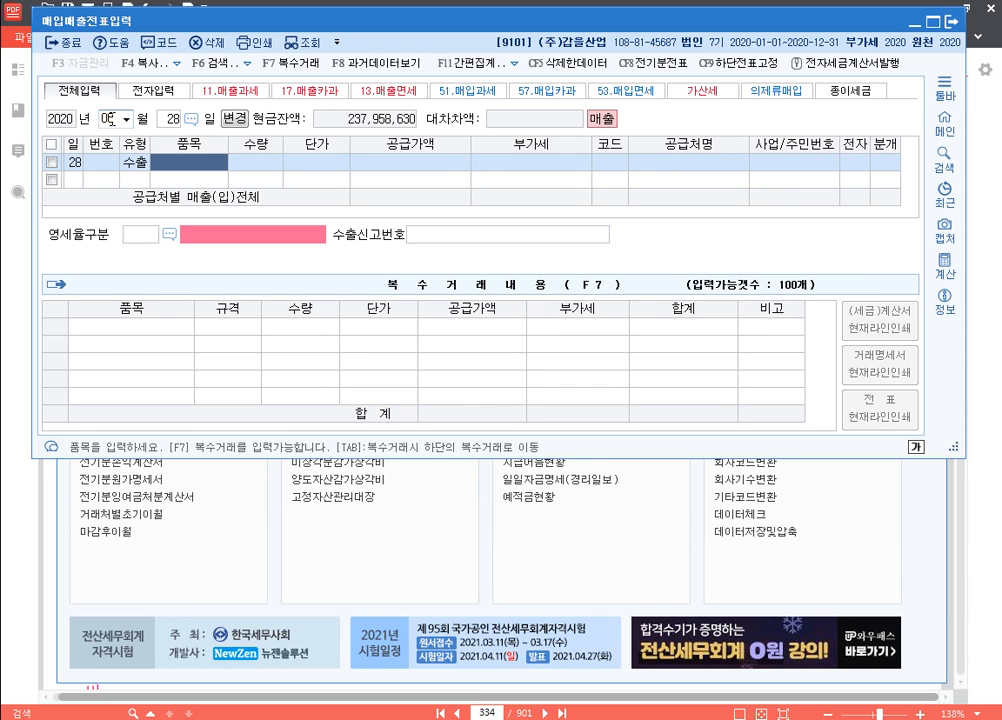
type("제품")
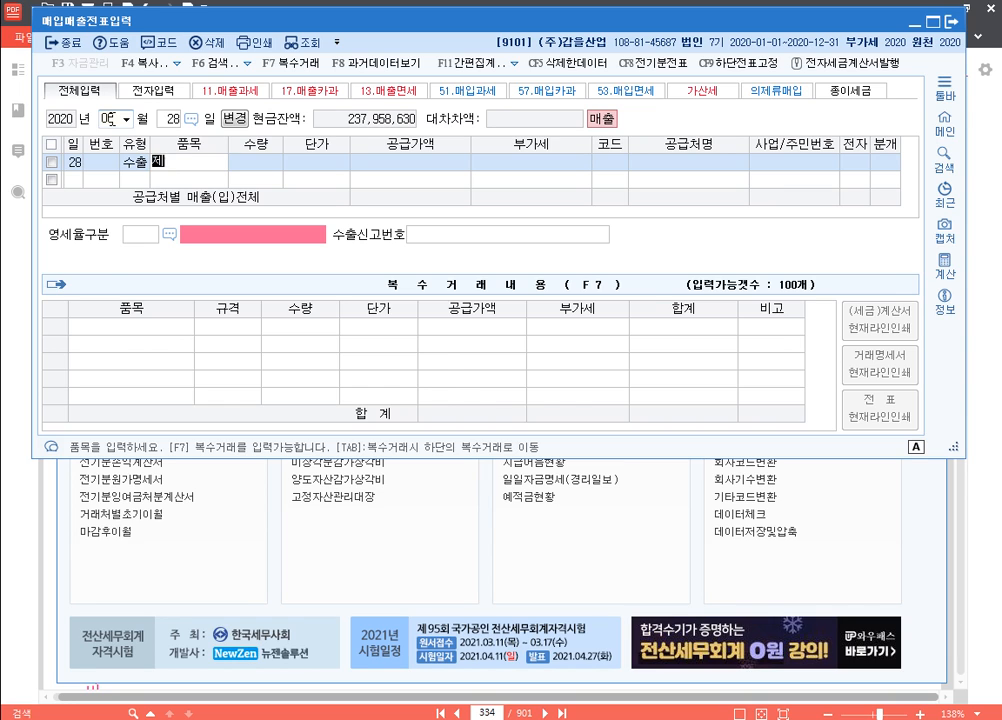
key("Return")
key("Return")
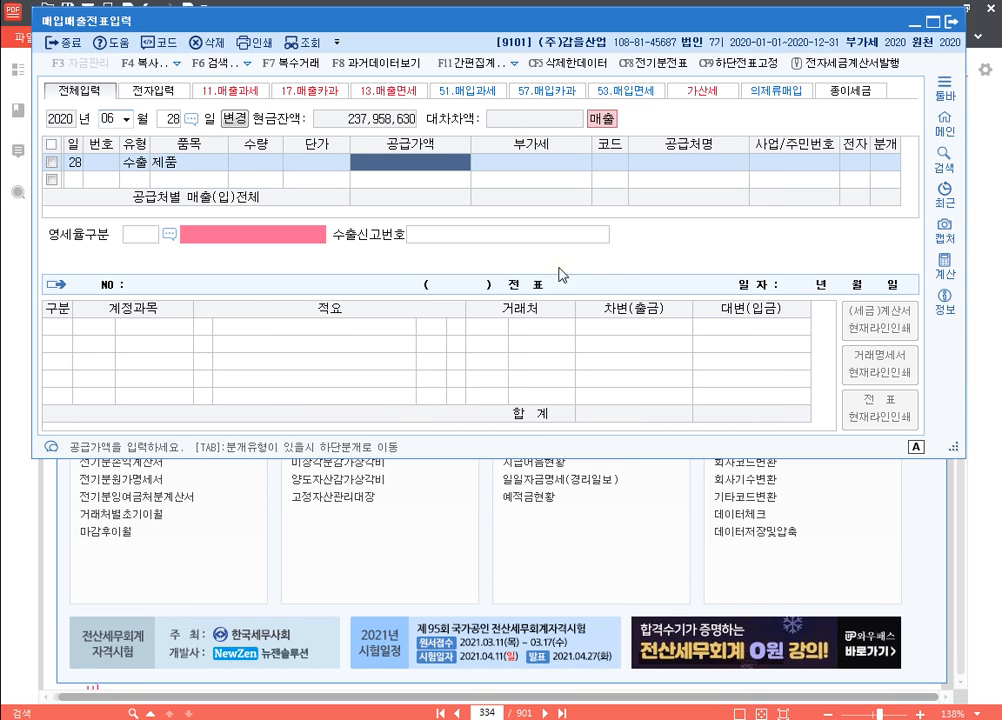
Step: Calculate 40,000 × 1,050 + 10,200,000 in the built-in calculator and review each entered term
left_click(944, 264)
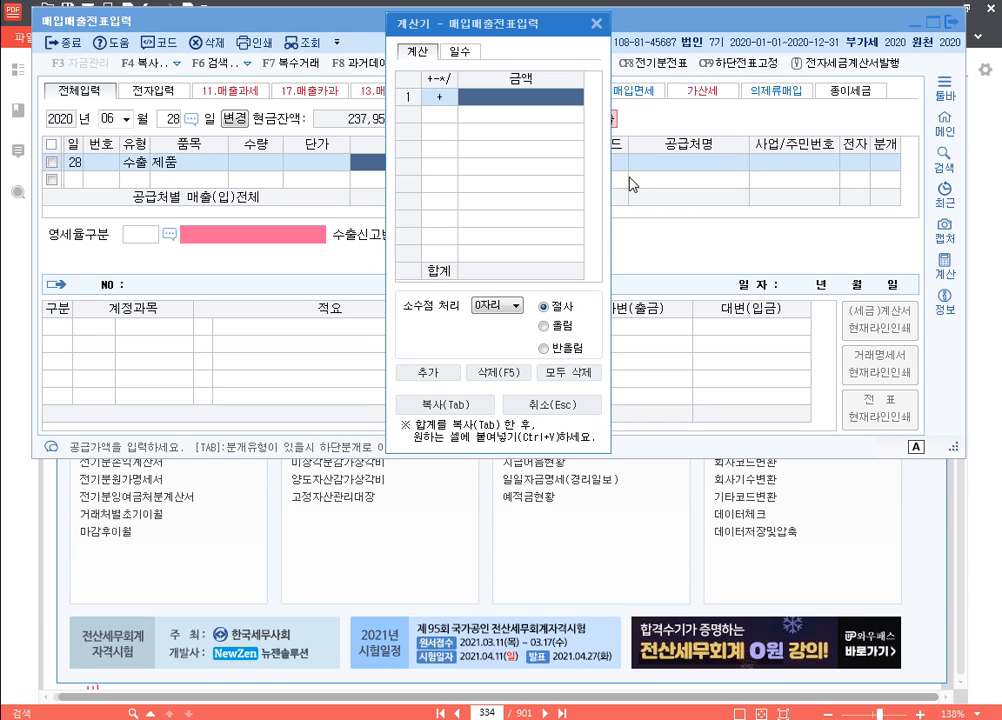
type("40000")
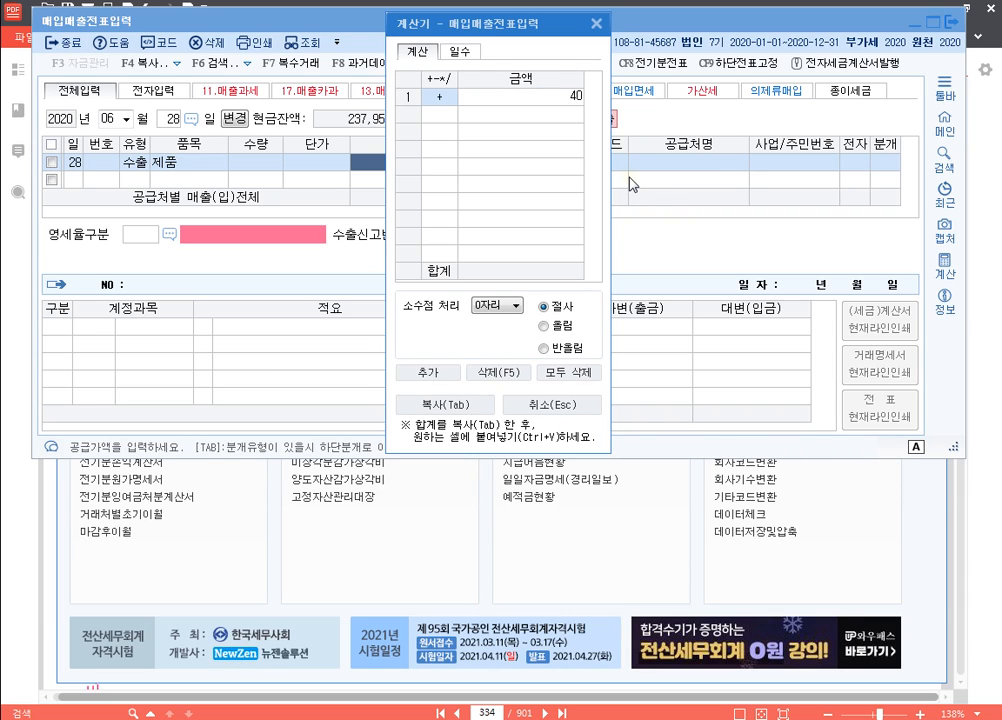
key("Return")
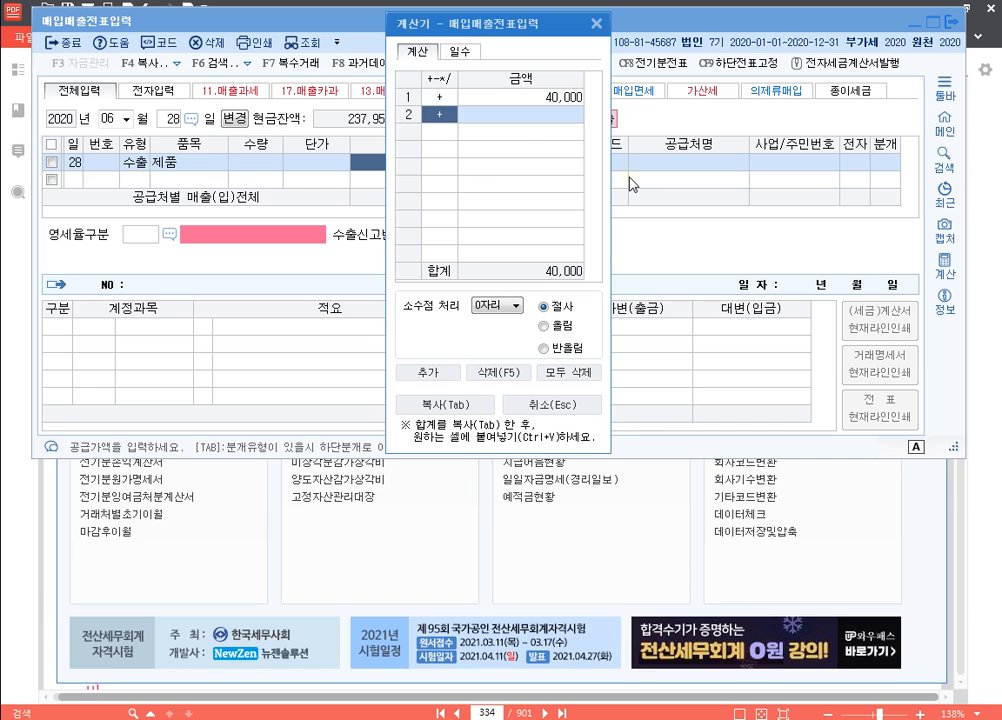
type("*1050")
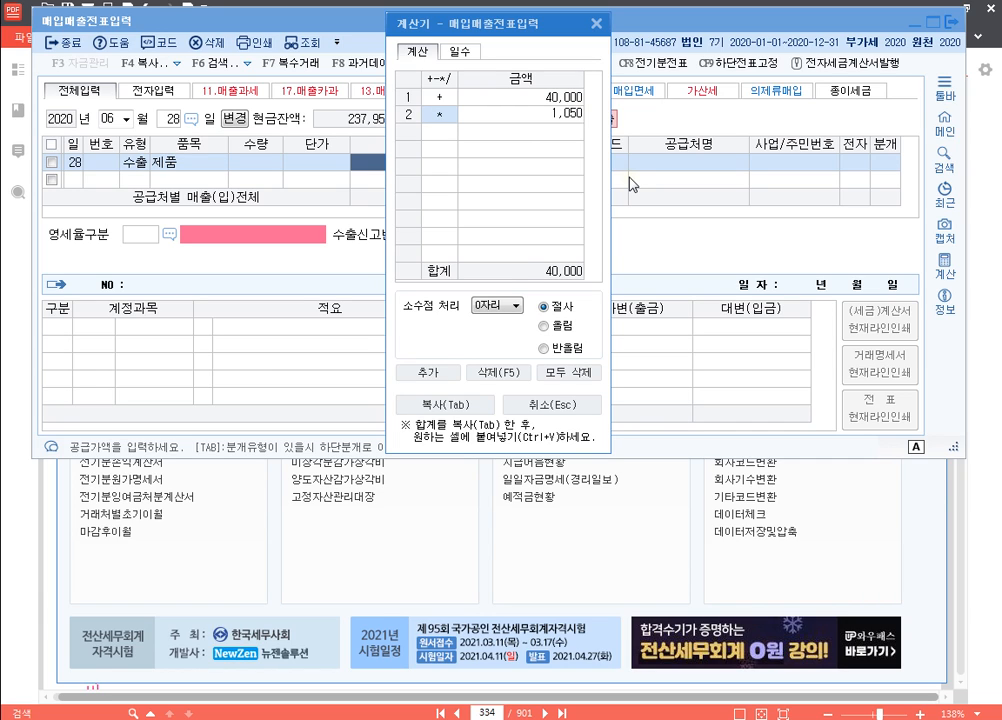
key("Return")
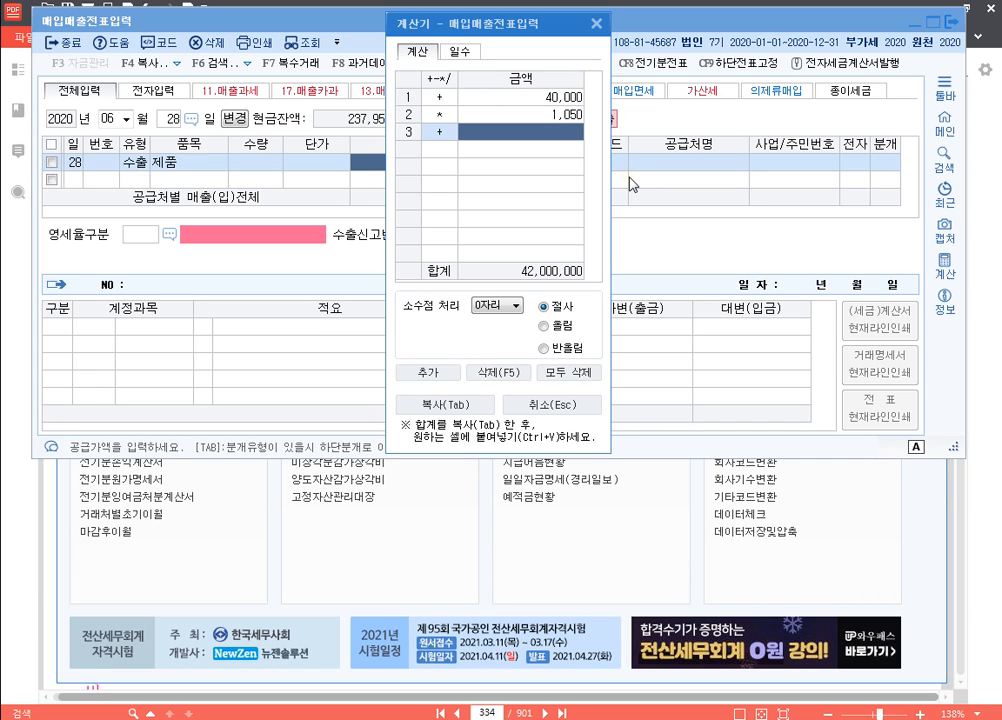
type("10200000")
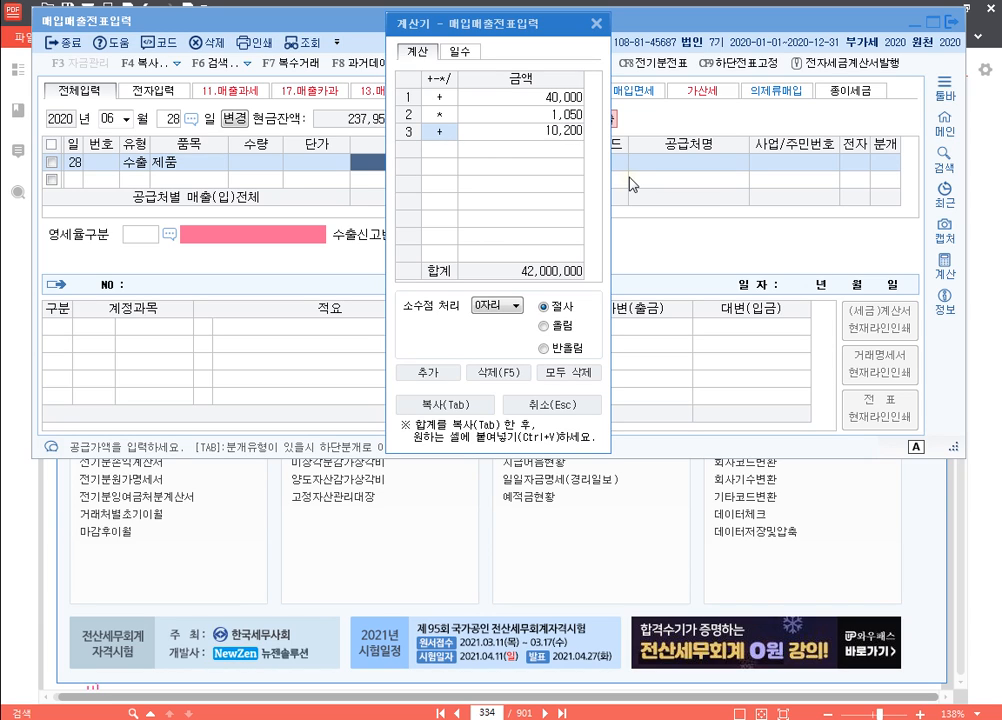
key("Return")
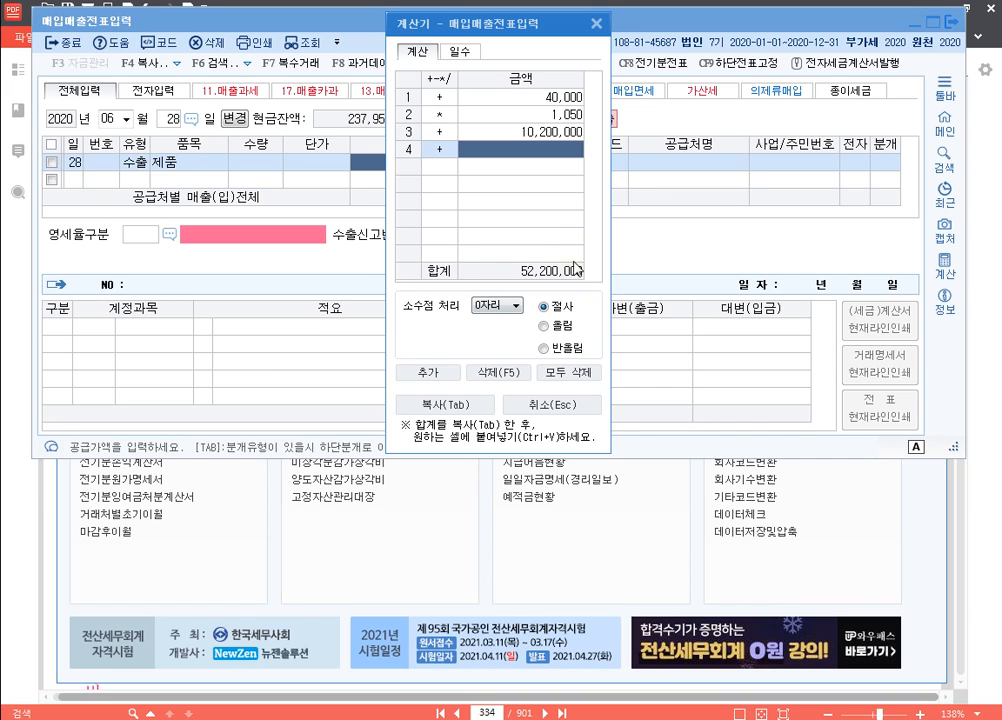
left_click(567, 99)
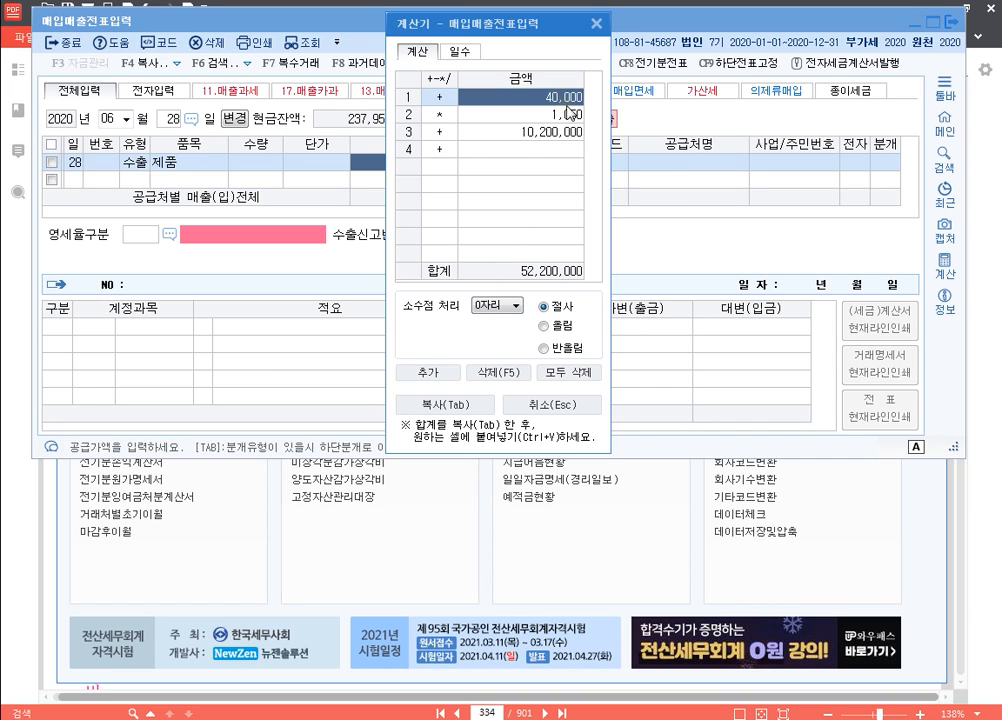
left_click(565, 113)
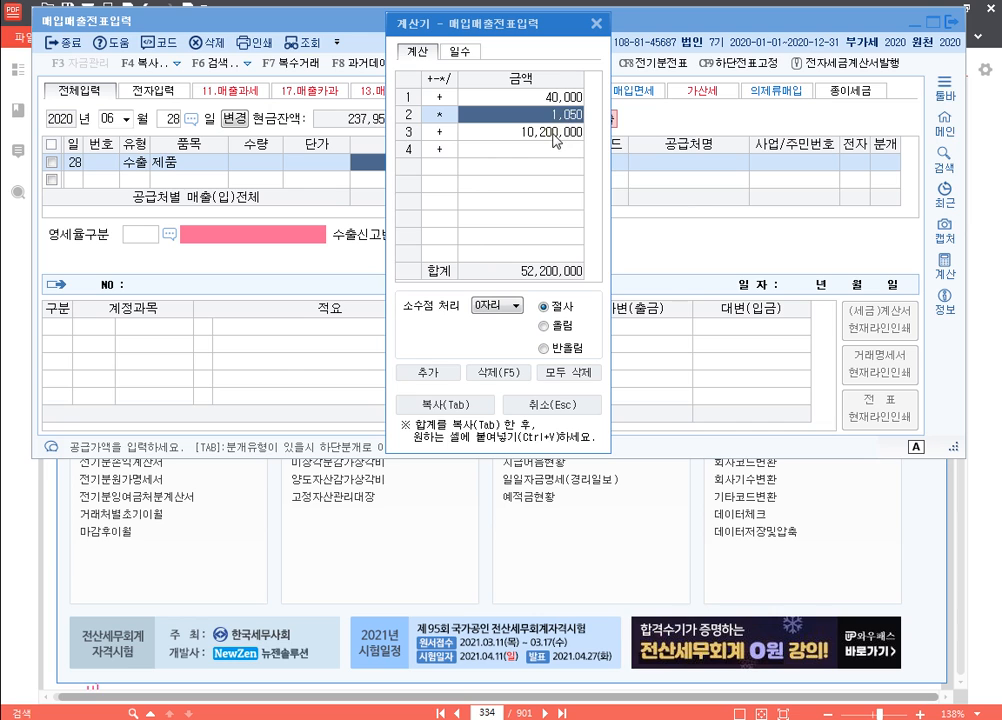
left_click(552, 134)
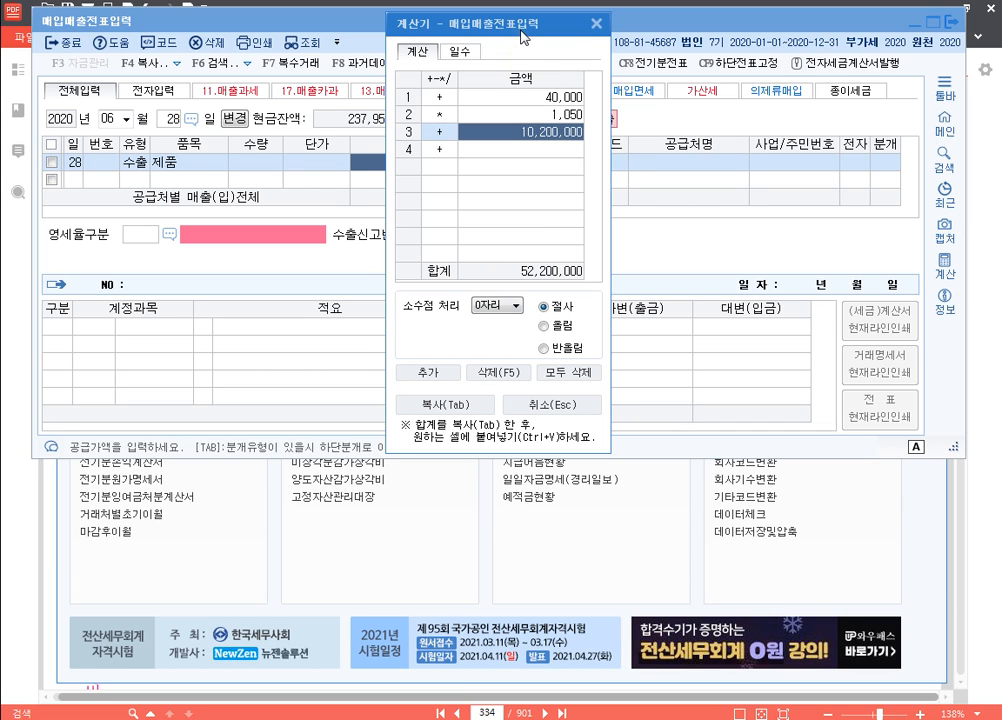
Step: Enter a supply value of 52,200,000, set the counterparty to BOSS사 (01004) and close the calculator
left_click_drag(522, 37, 461, 209)
left_click(445, 172)
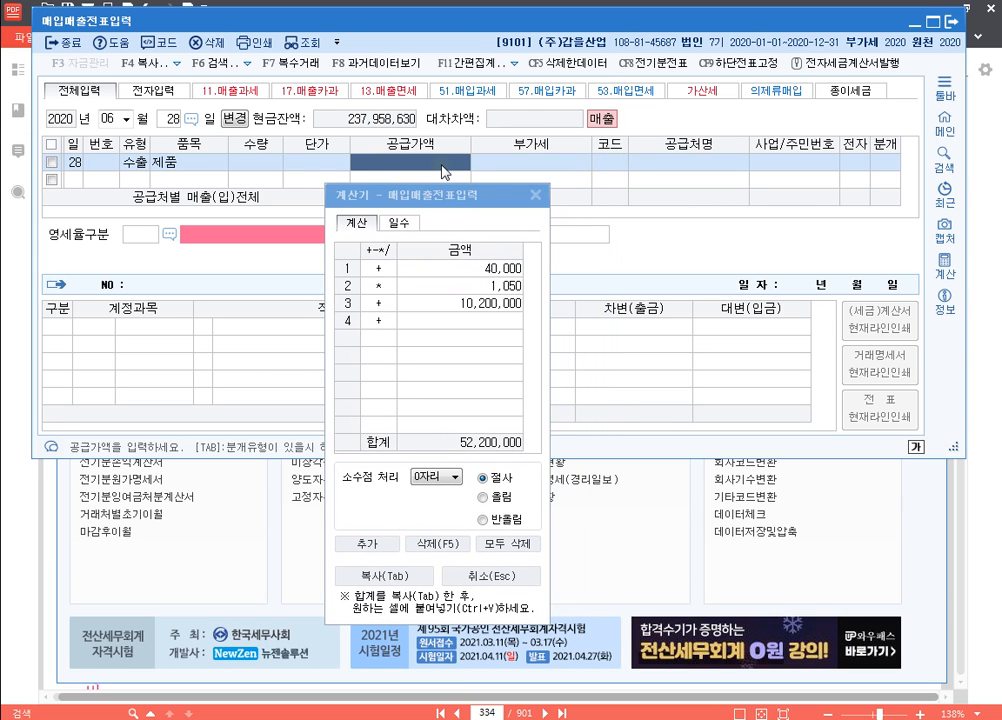
type("52200000")
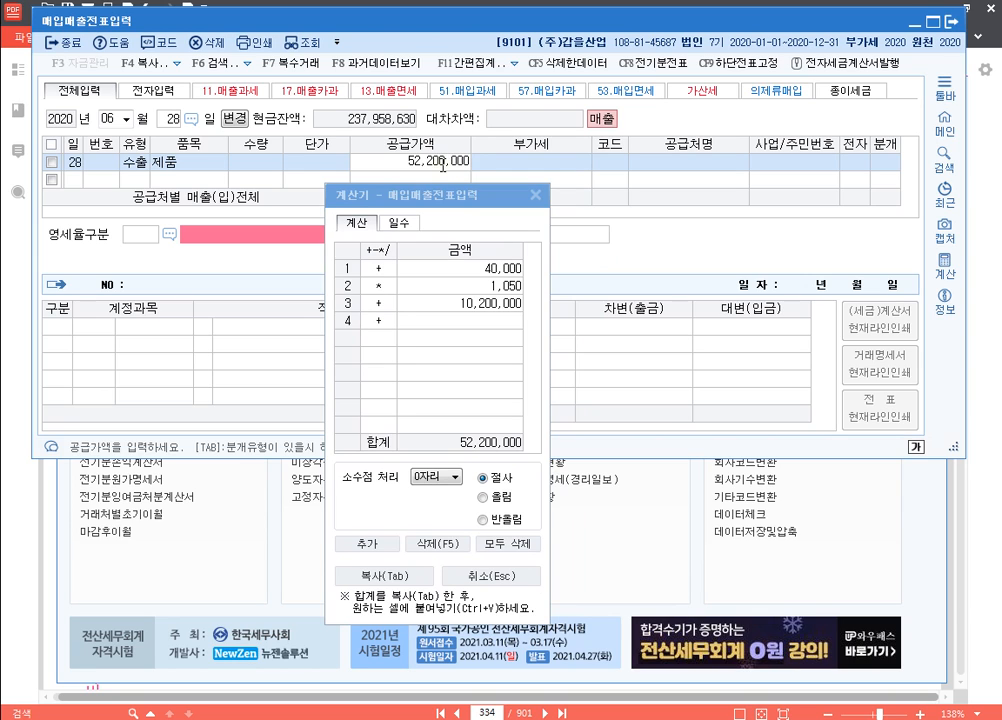
key("Return")
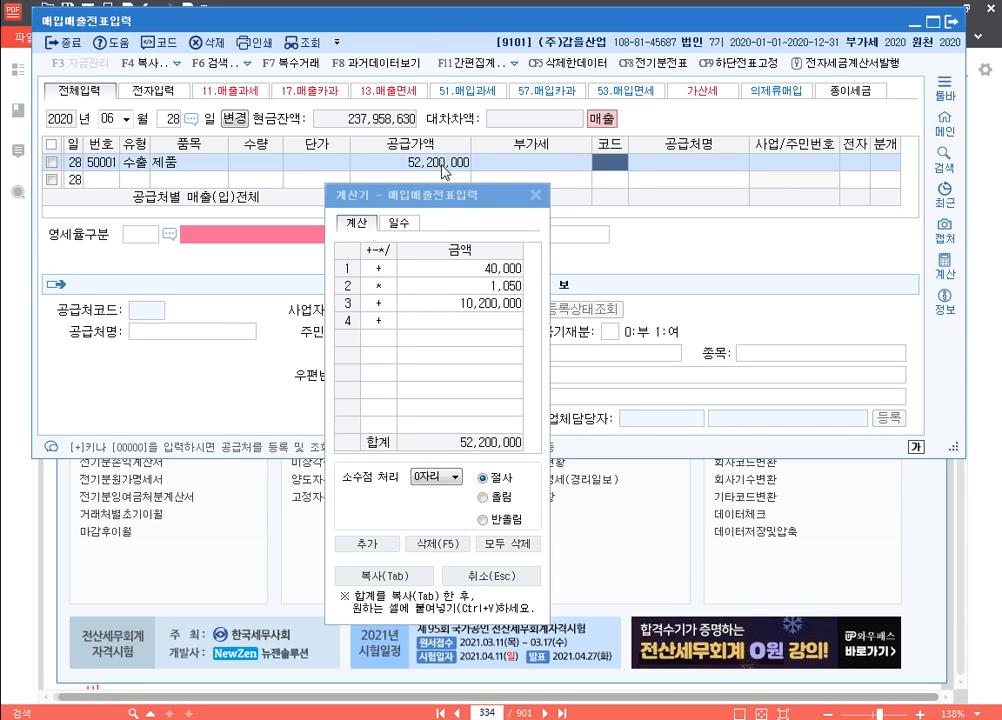
type("bo")
key("Return")
key("Return")
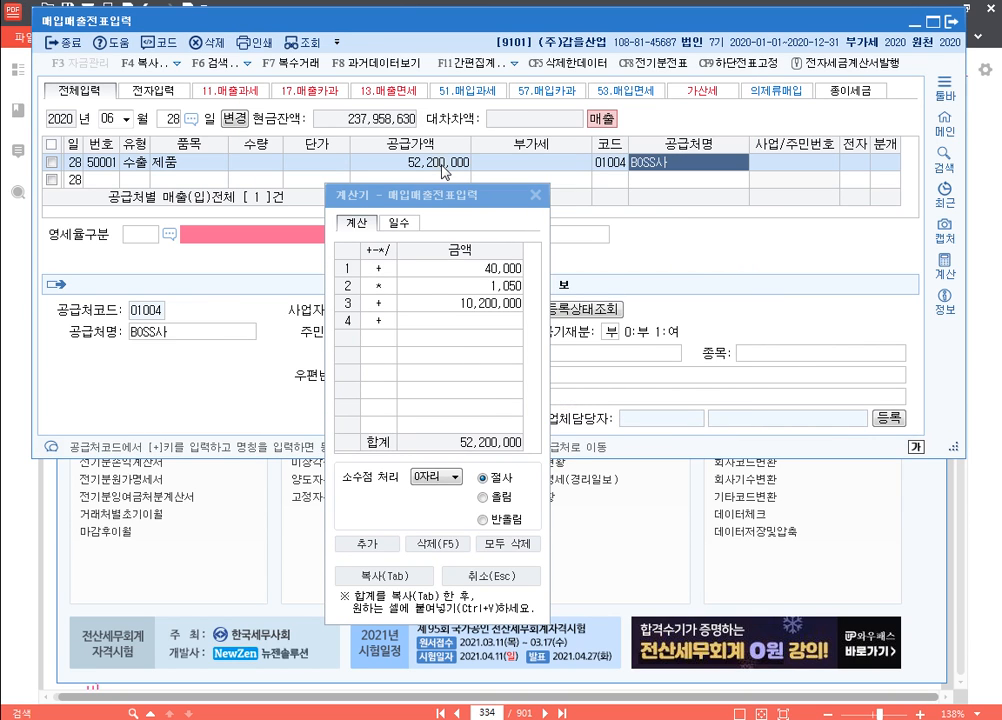
left_click(536, 195)
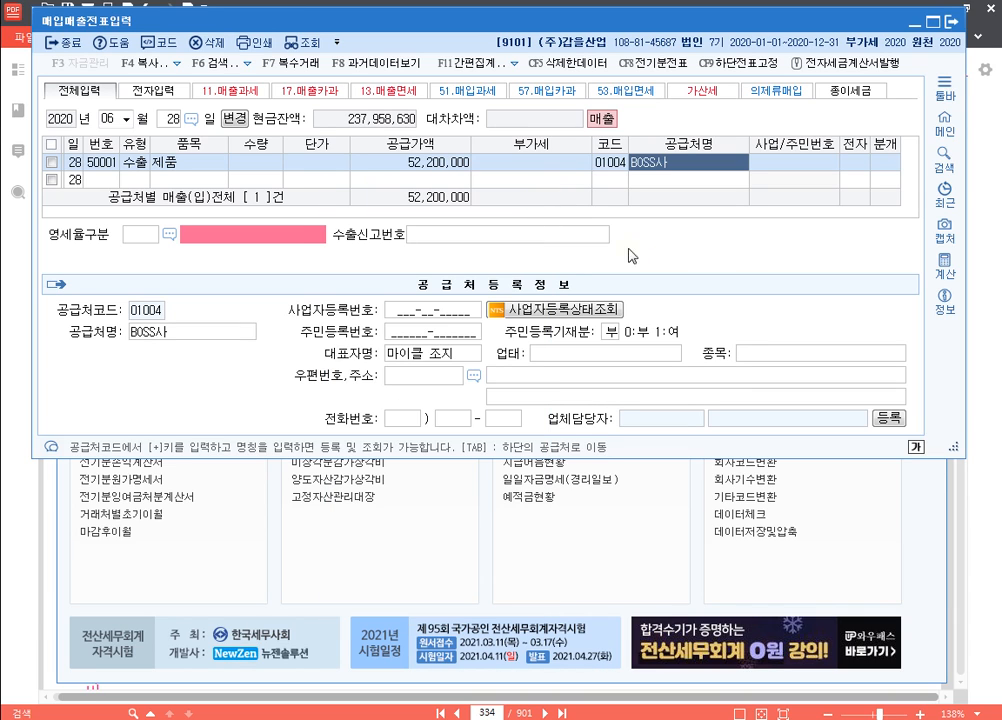
Step: Set the voucher's 영세율구분 to 1, 직접수출(대행수출 포함), leaving the export declaration number blank
key("Return")
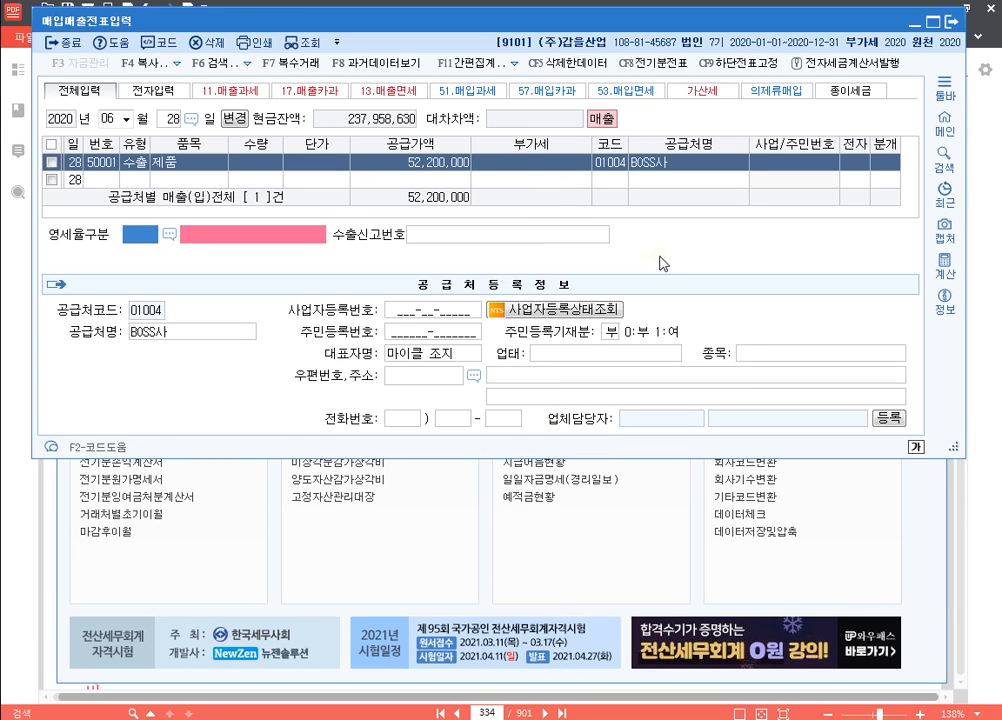
type("1")
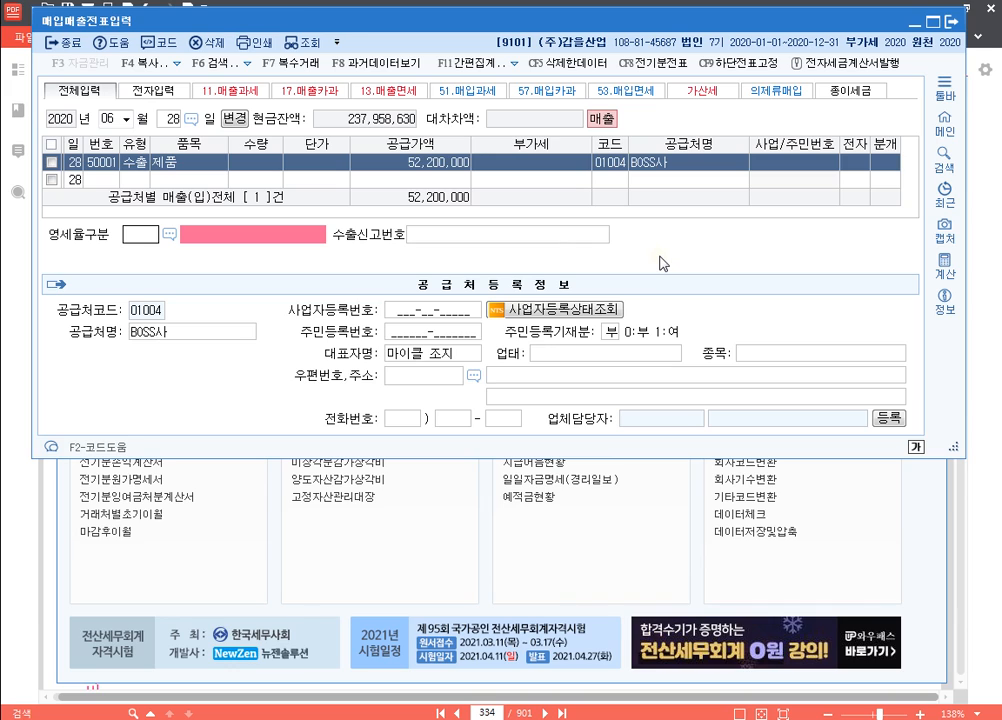
key("Return")
key("Return")
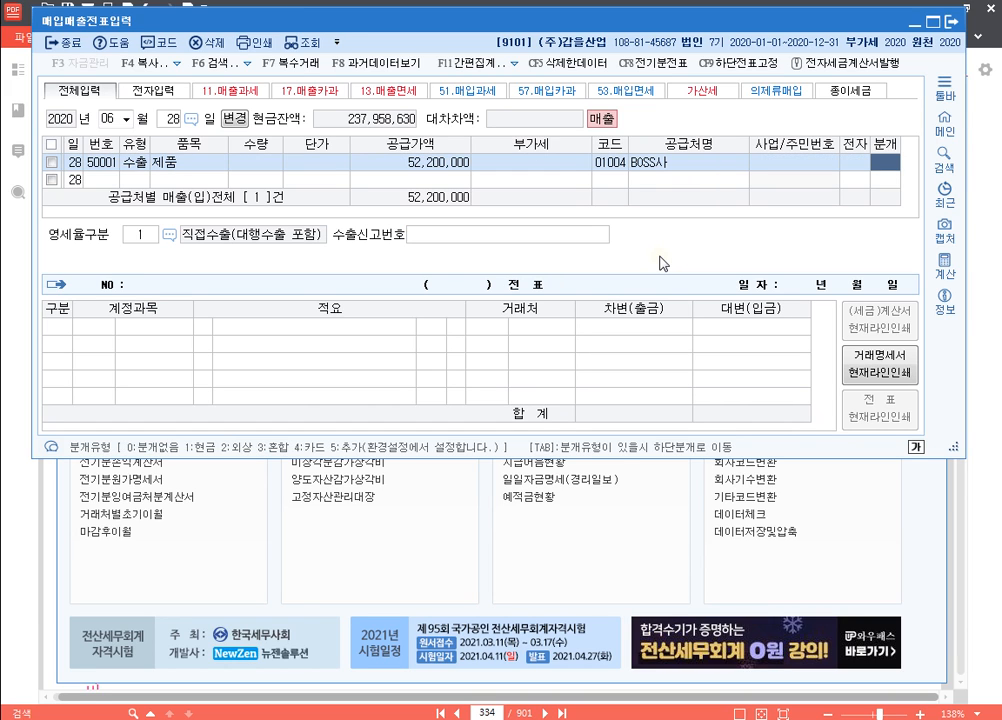
Step: Set the journal type to 혼합 and keep the 제품매출 credit line's account and counterparty
type("3")
key("Return")
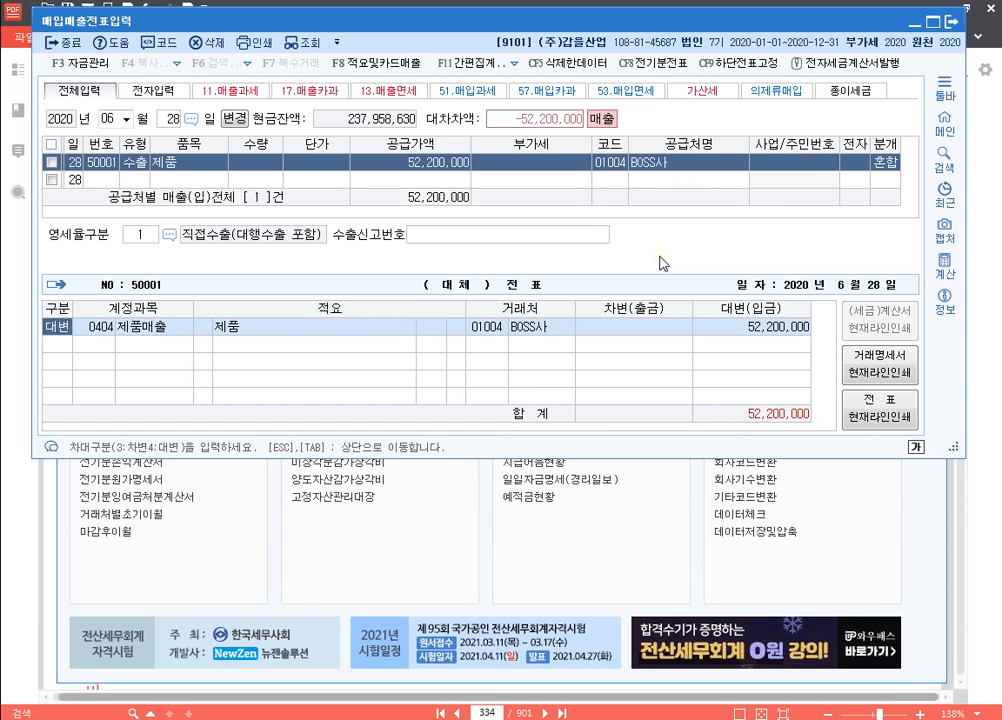
key("Return")
key("Return")
key("Return")
key("Return")
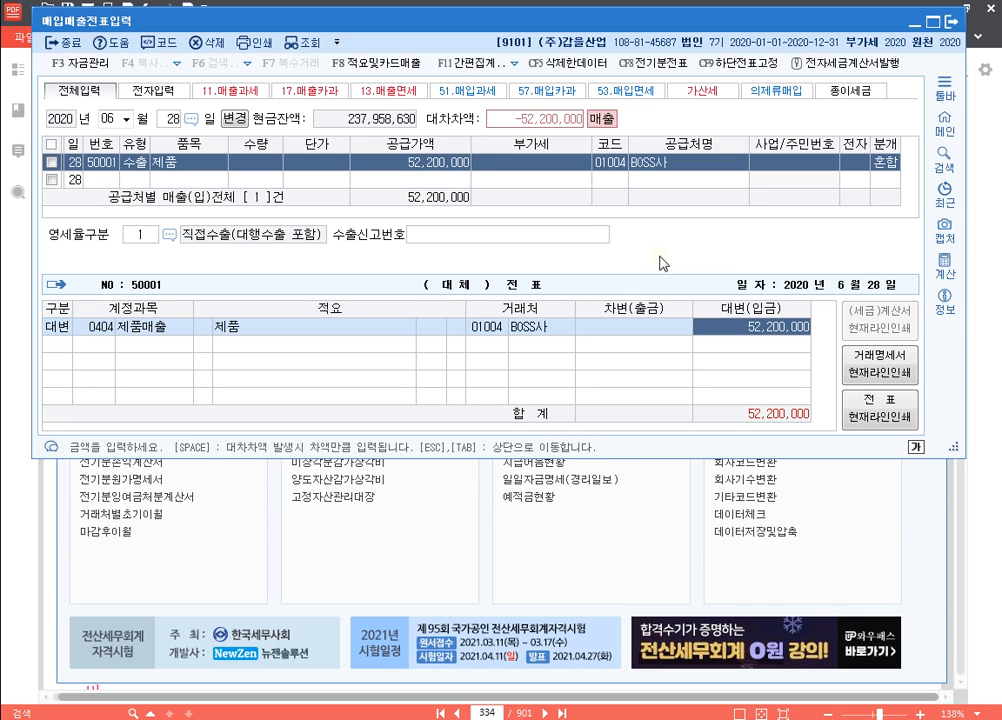
Step: Calculate 50,000 × 1,050 in the built-in calculator
left_click(945, 263)
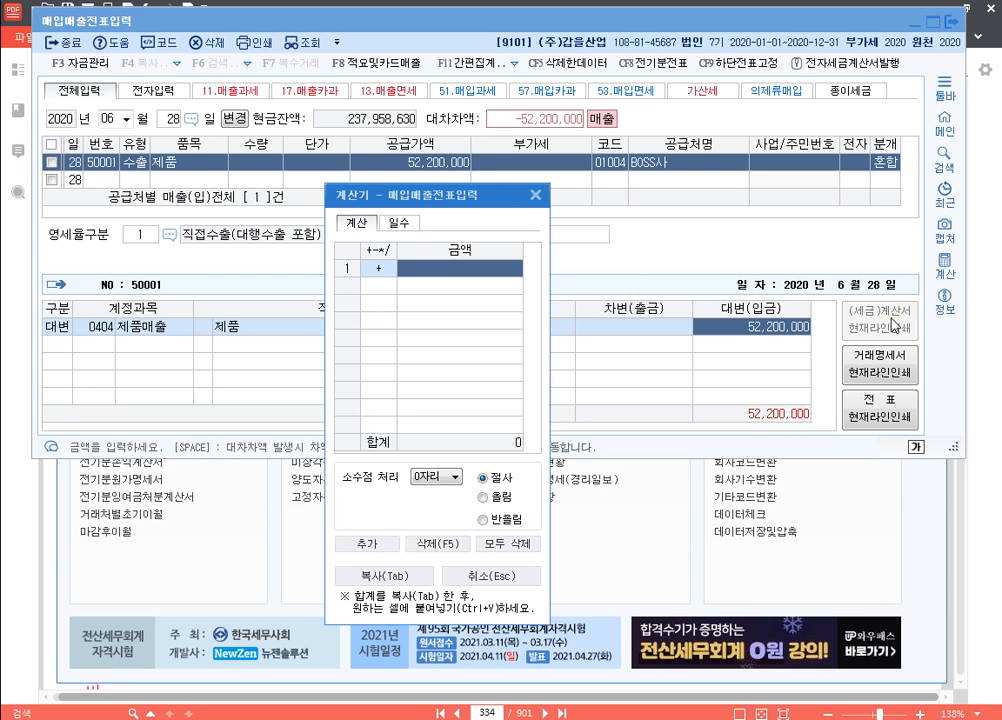
type("50000")
key("Return")
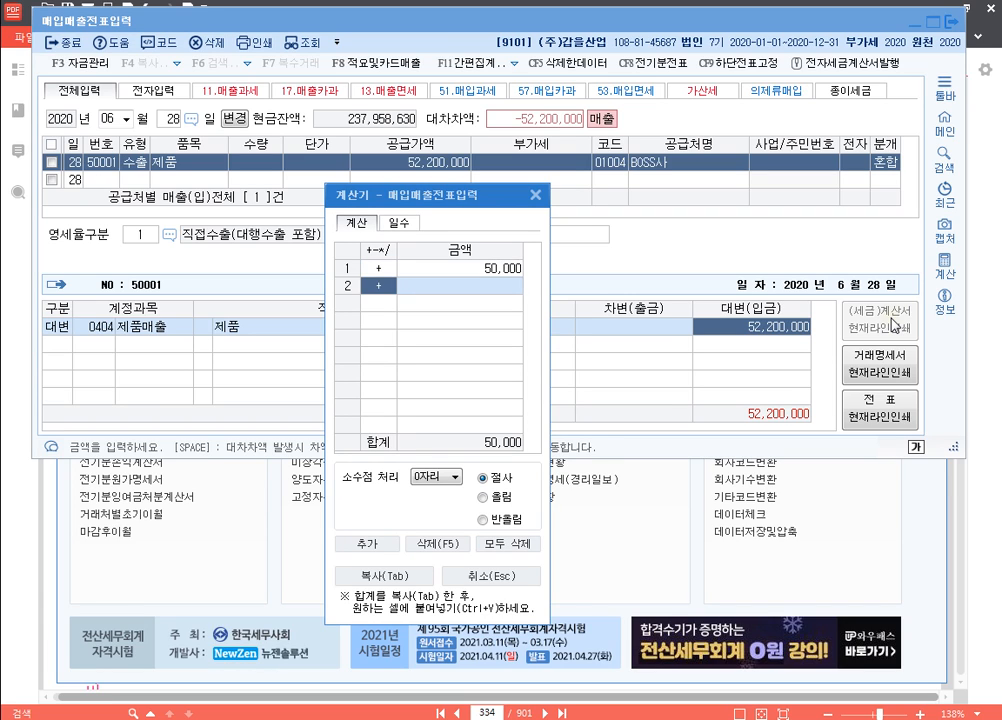
type("*")
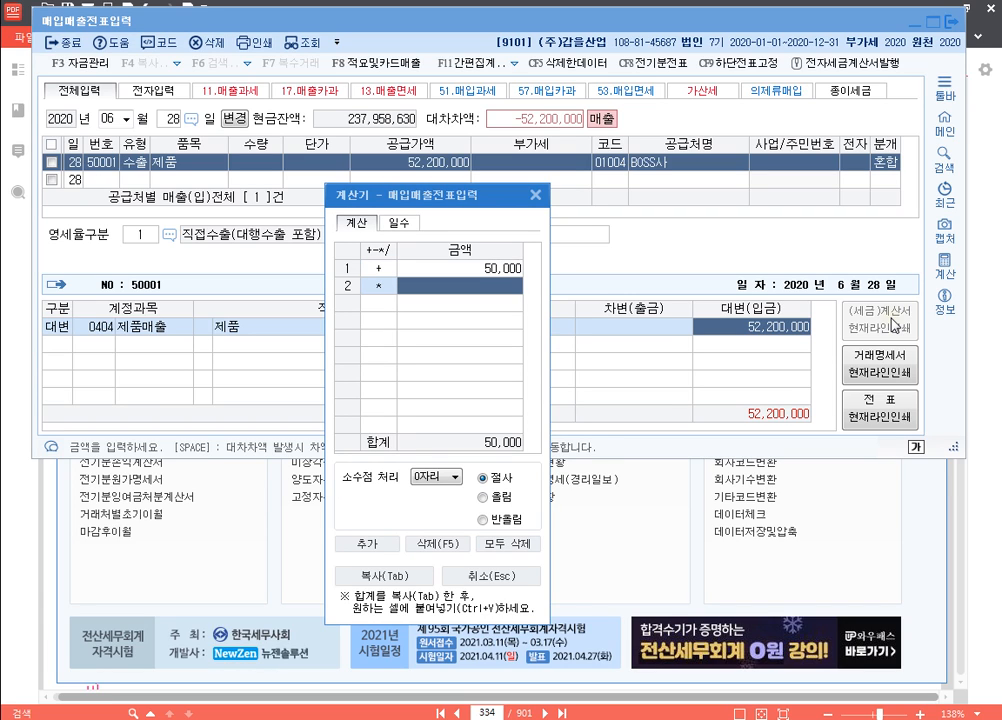
type("1050")
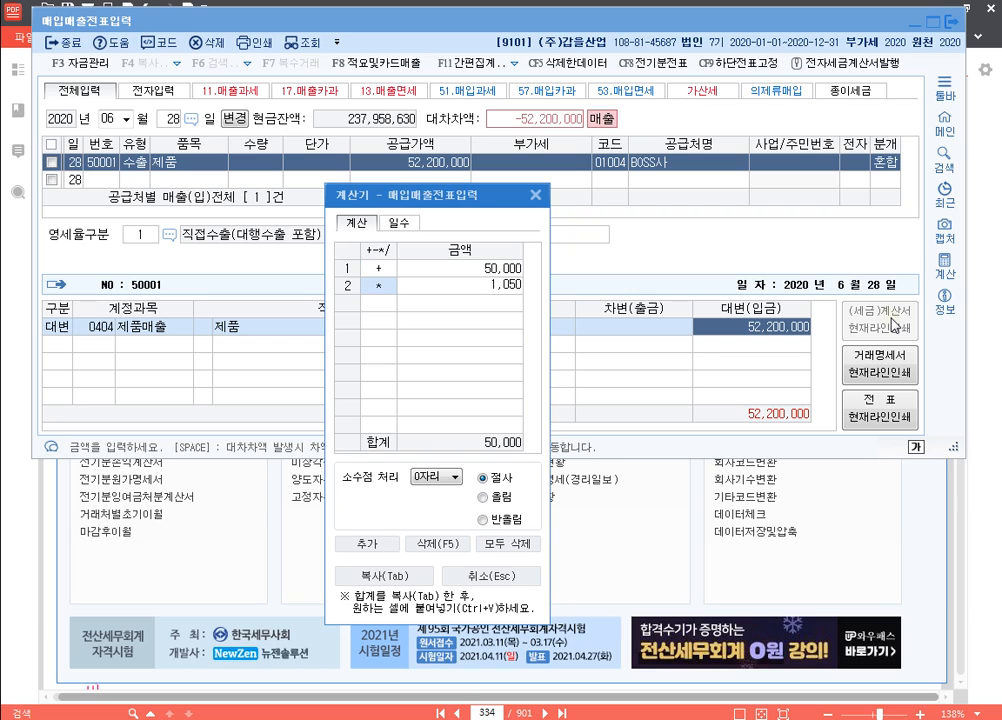
key("Return")
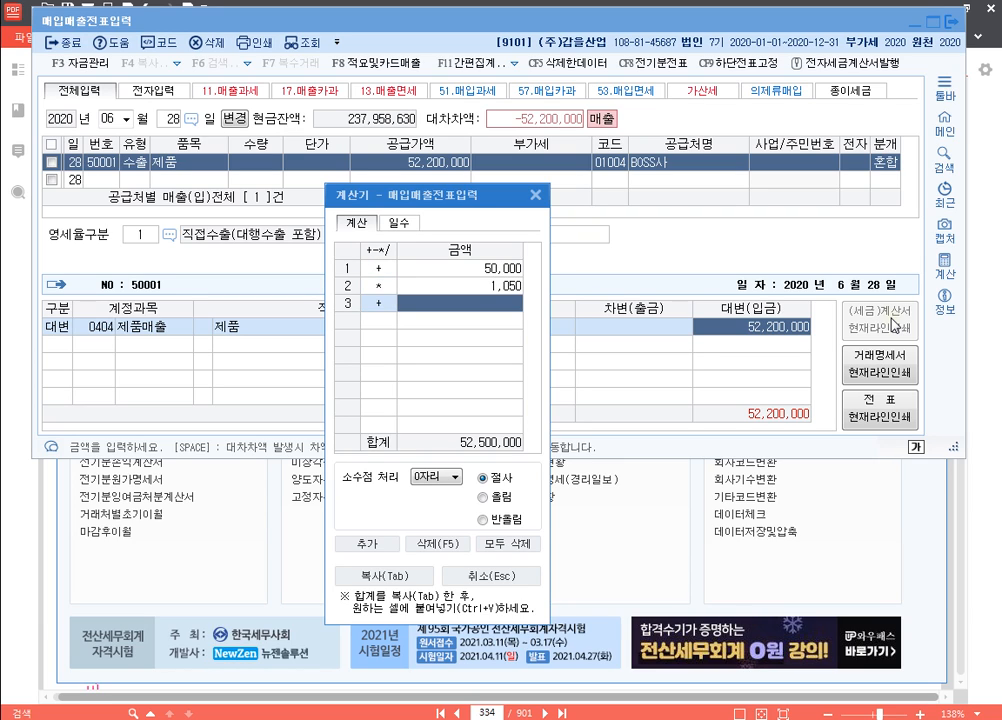
Step: Set the 제품매출 line's credit amount to 52,500,000 and close the calculator
left_click(777, 337)
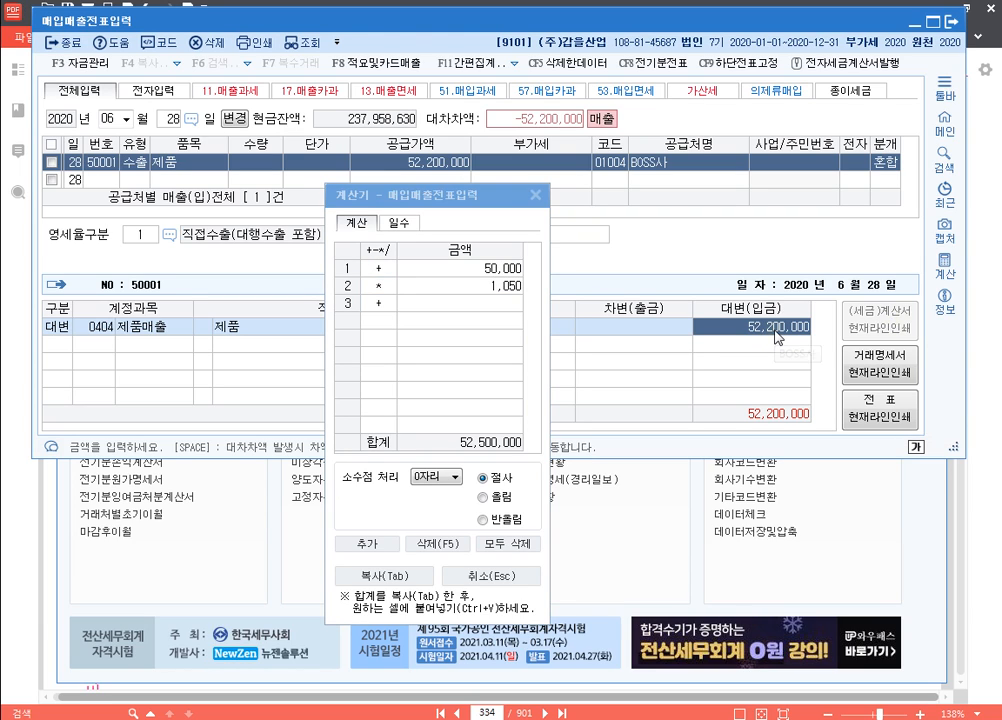
type("52500000")
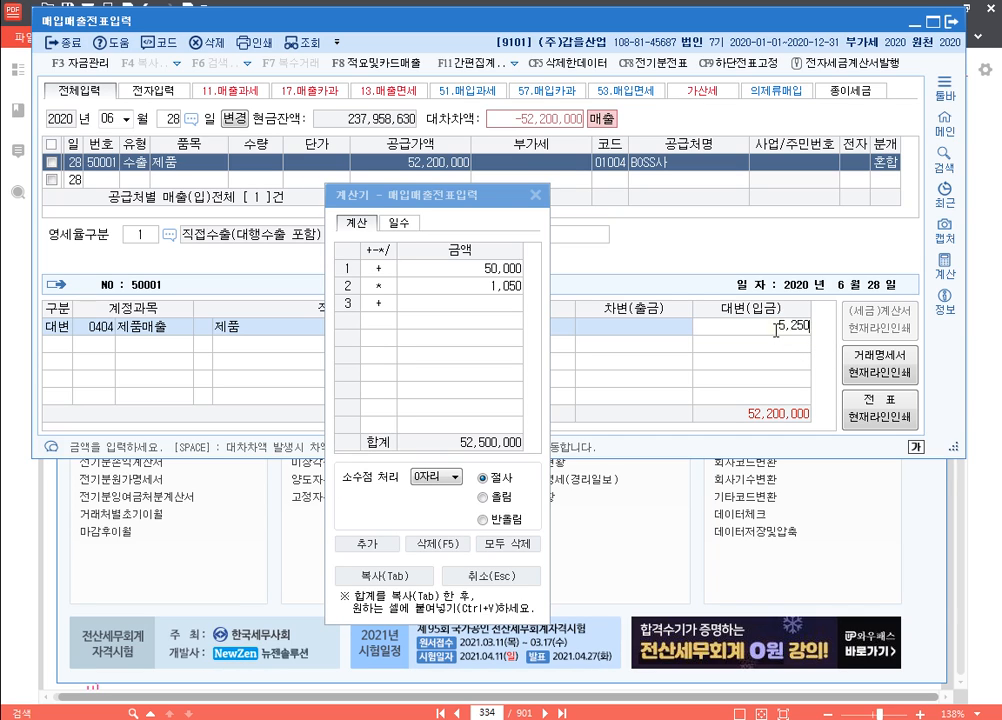
key("Return")
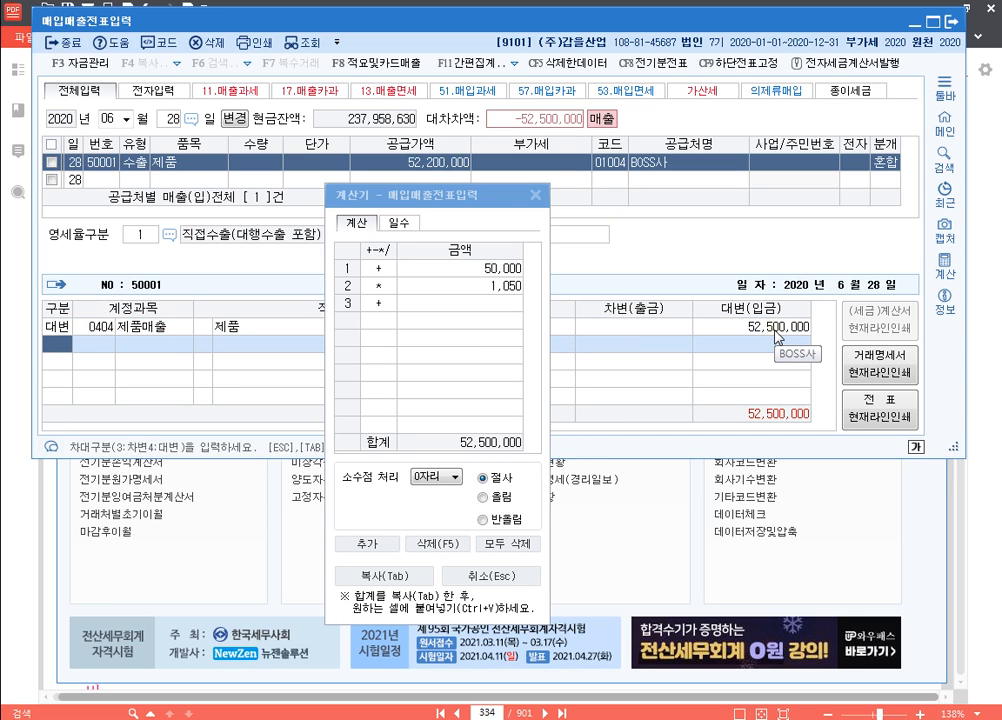
left_click(777, 333)
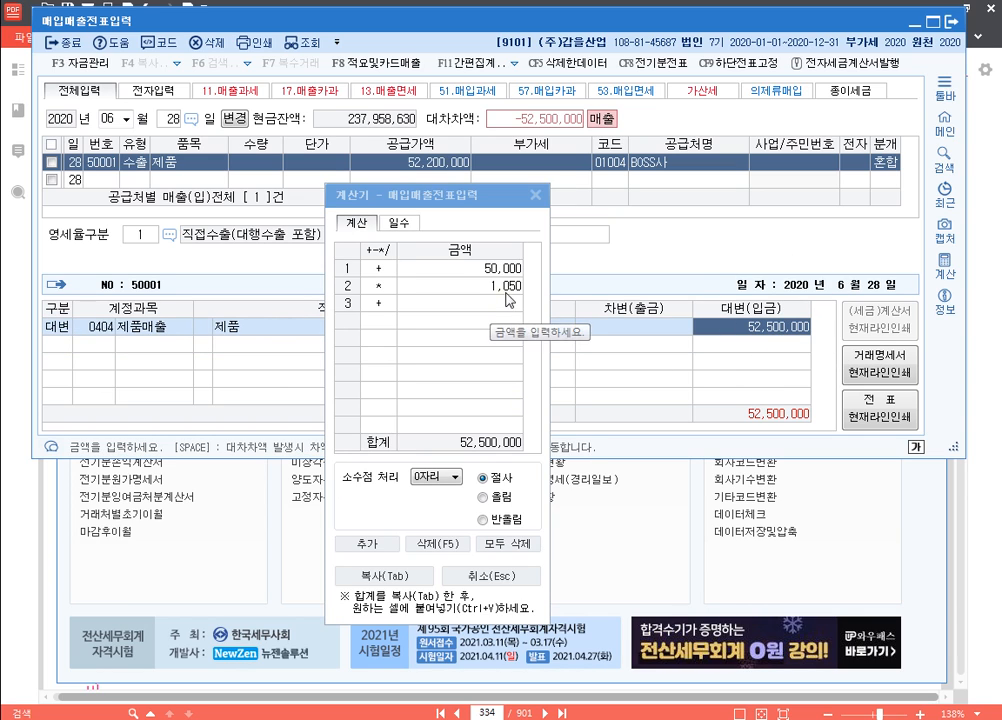
left_click(540, 198)
left_click(537, 196)
key("Return")
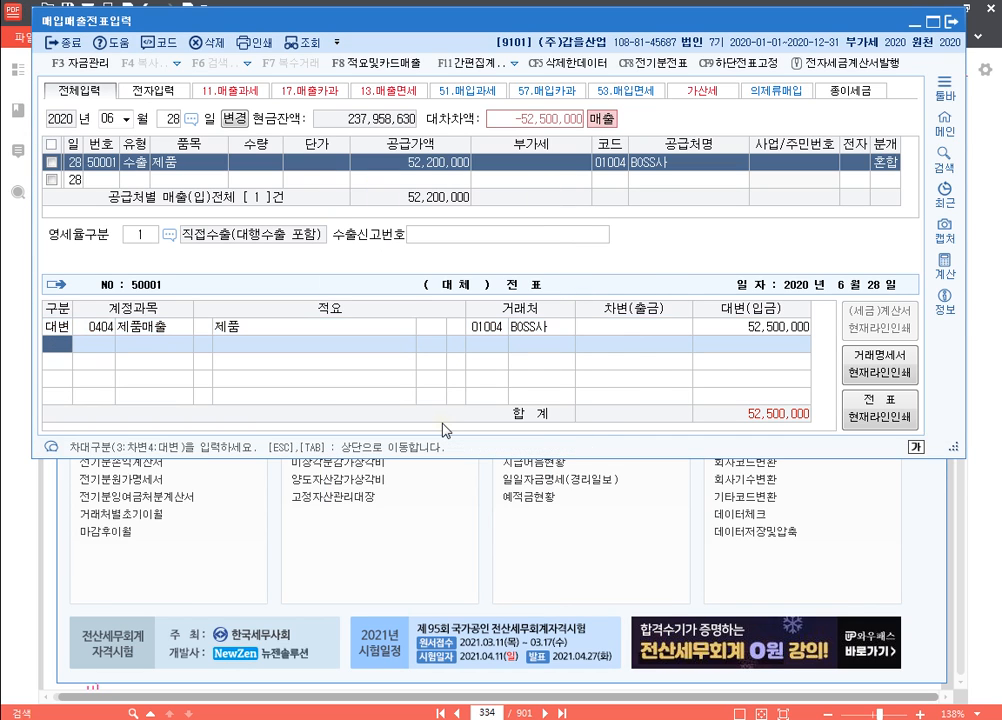
Step: Add a debit line for 선수금 (0259) with BOSS사 for 10,200,000
type("3")
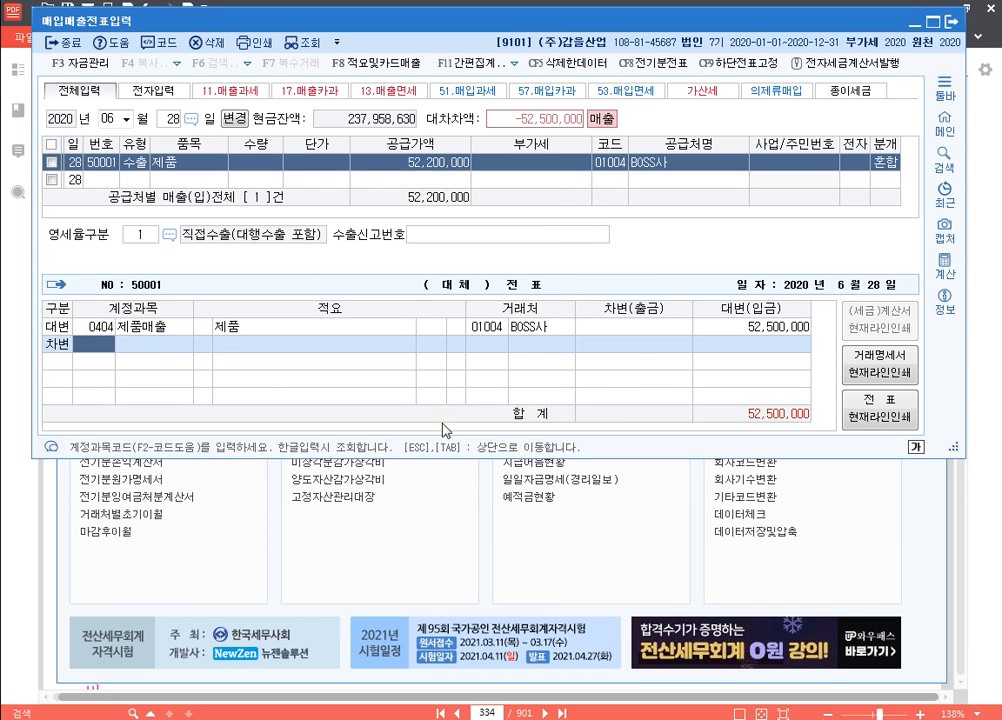
type("선수")
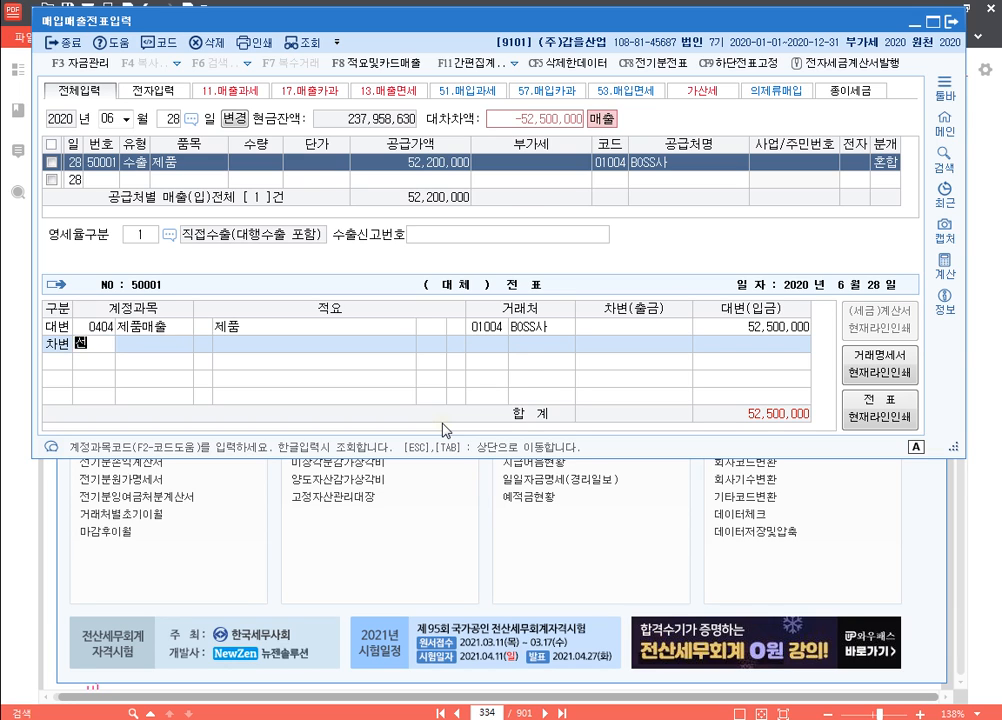
key("Return")
key("Return")
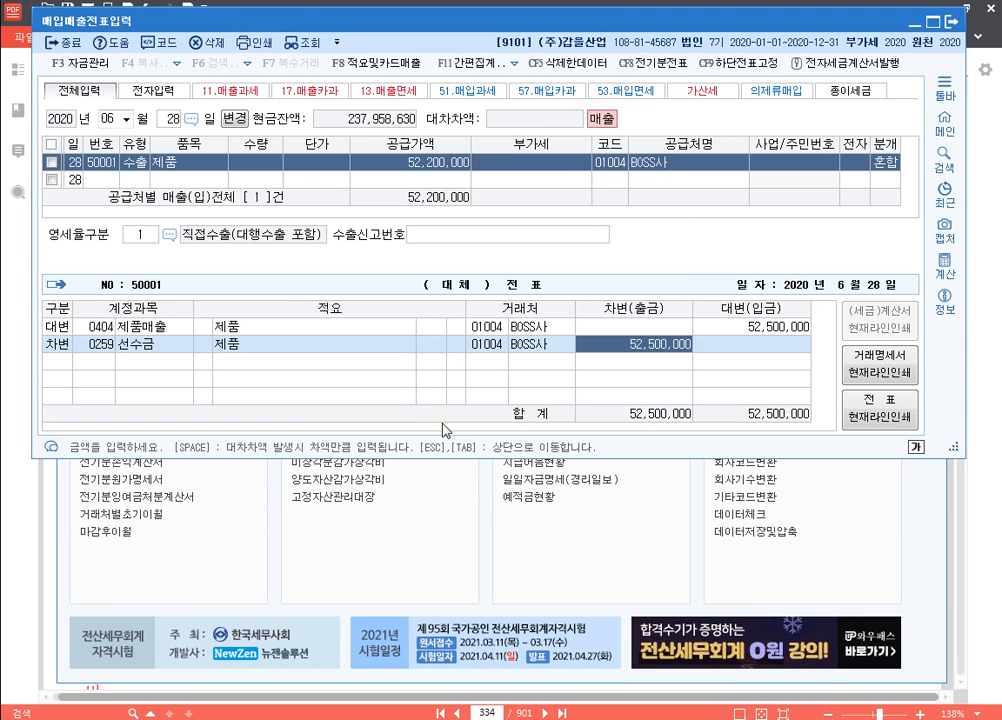
type("10200000")
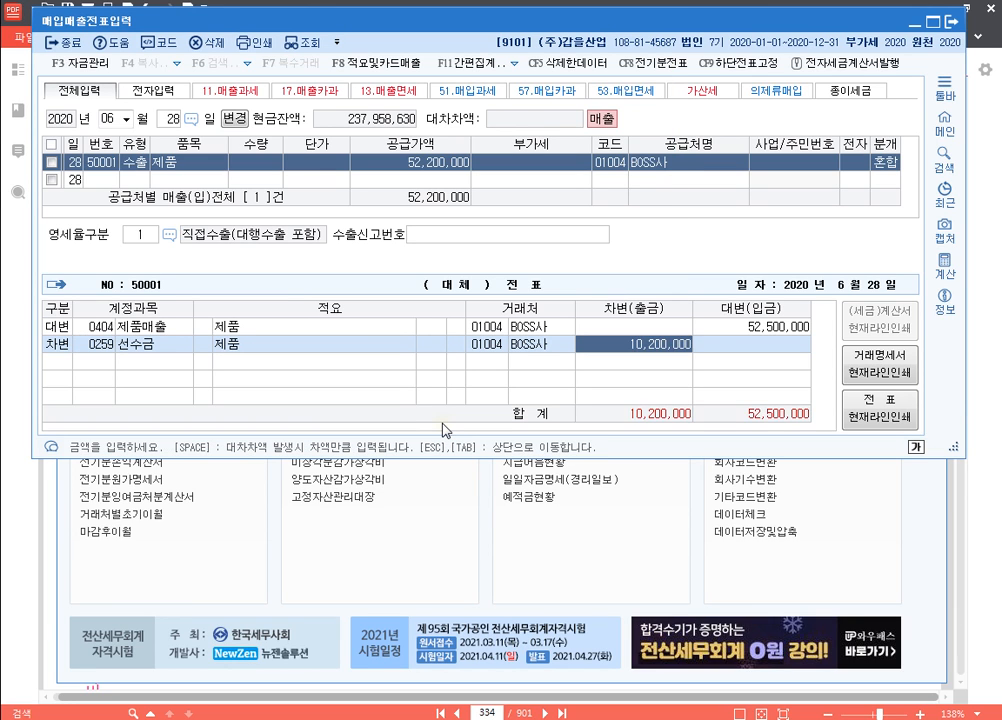
key("Return")
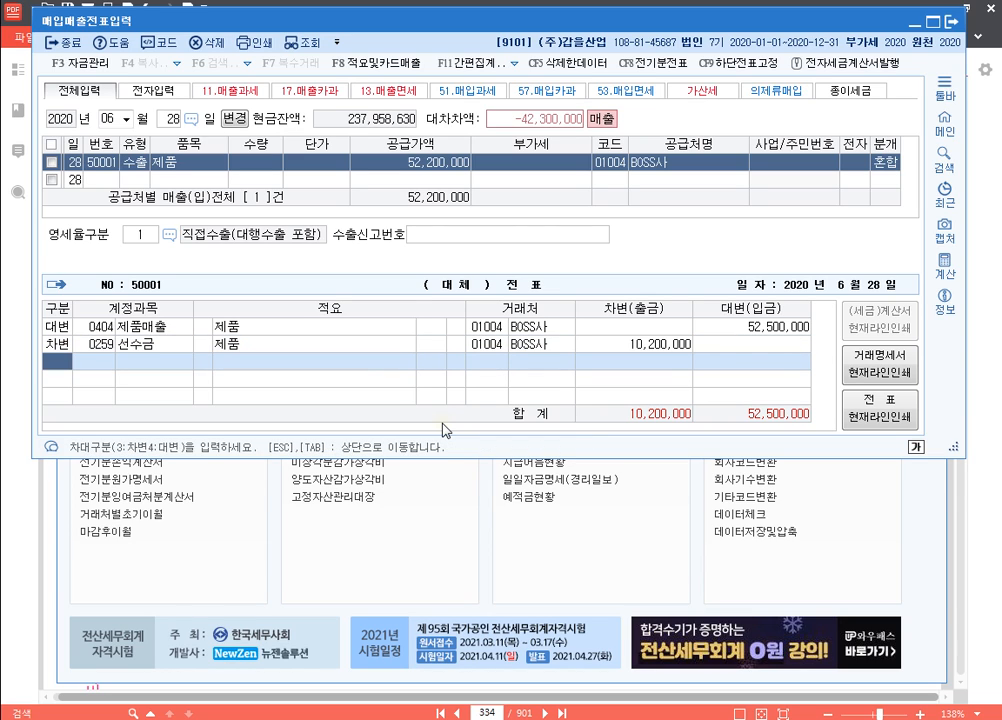
Step: Add a debit line for account 0127, 외화외상매출금, with BOSS사 as the counterparty
key("3")
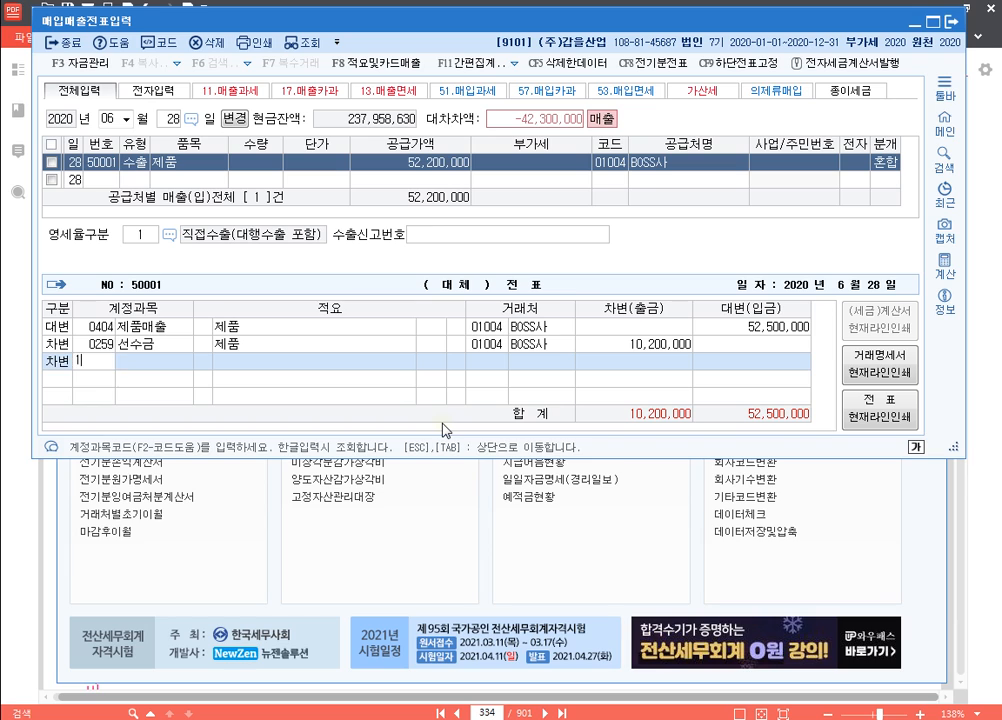
type("127")
key("Return")
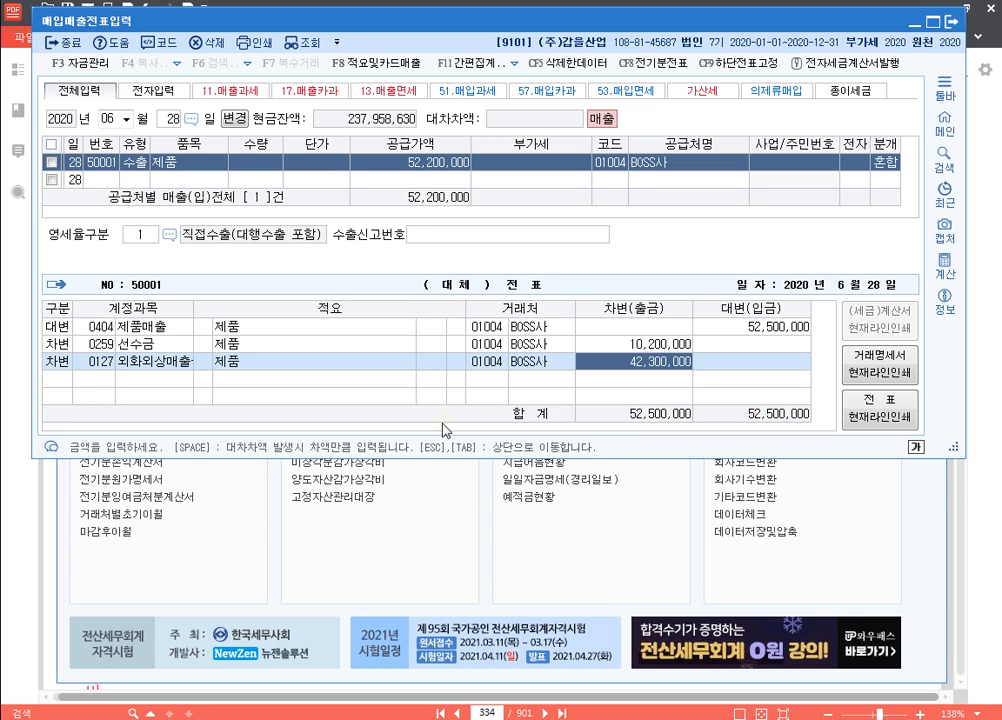
Step: Calculate 40,000 × 1,050 in the built-in calculator for the outstanding foreign-currency balance
left_click(942, 265)
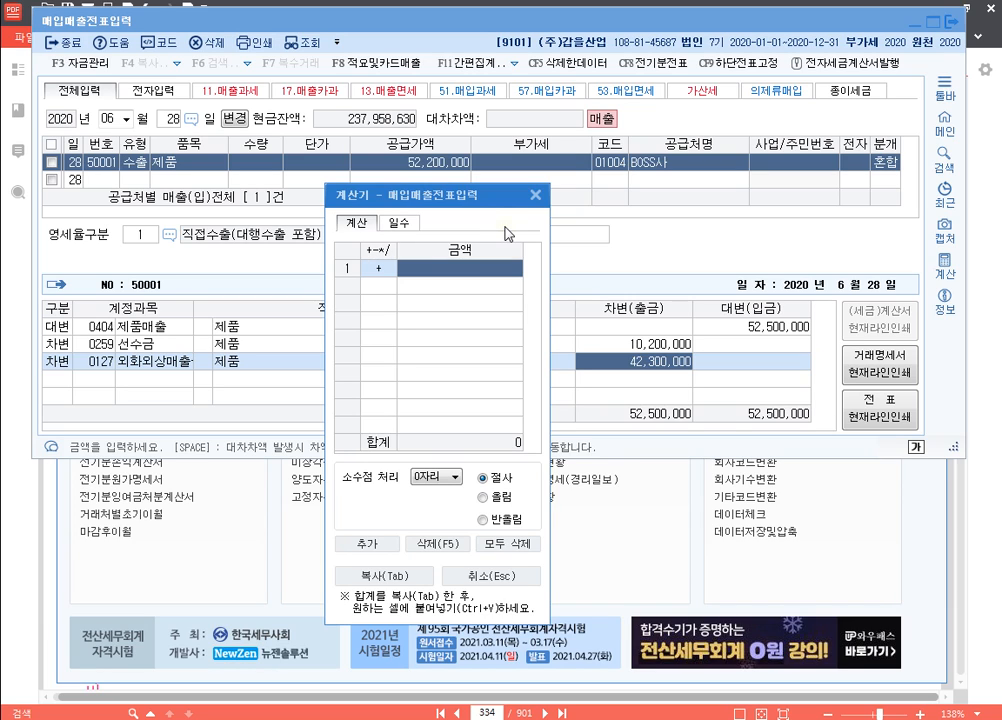
type("40000*")
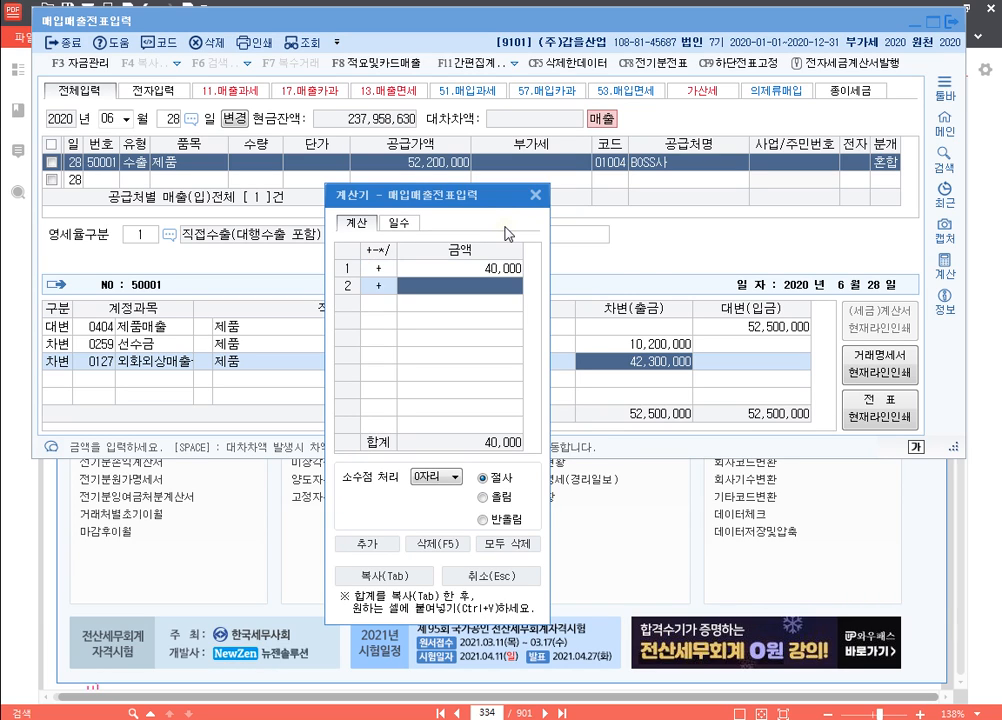
type("1050")
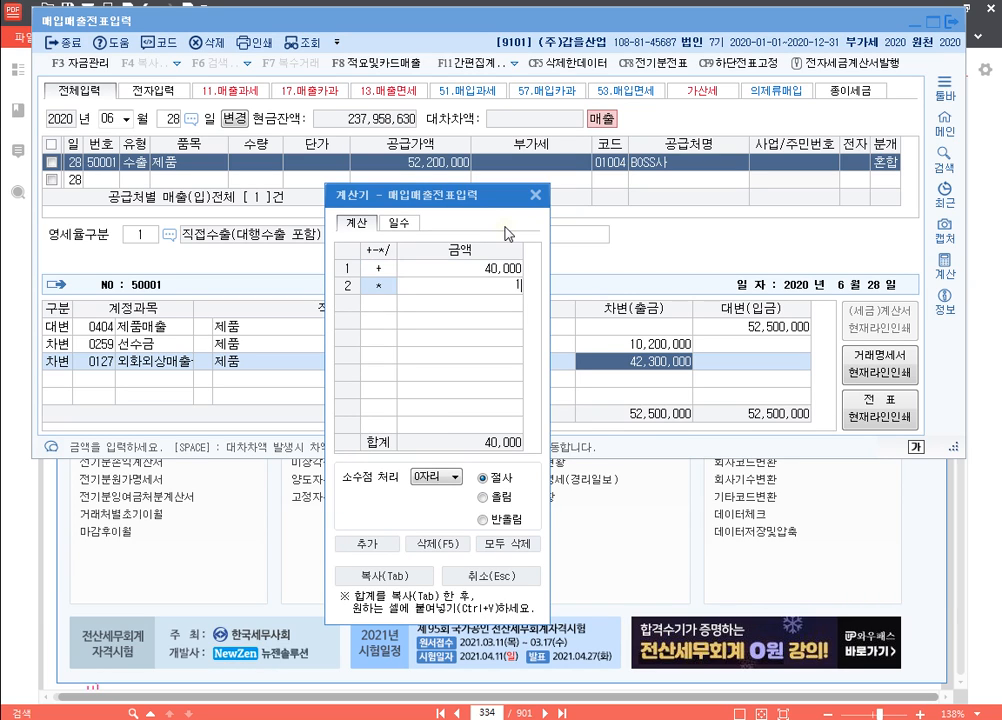
key("Return")
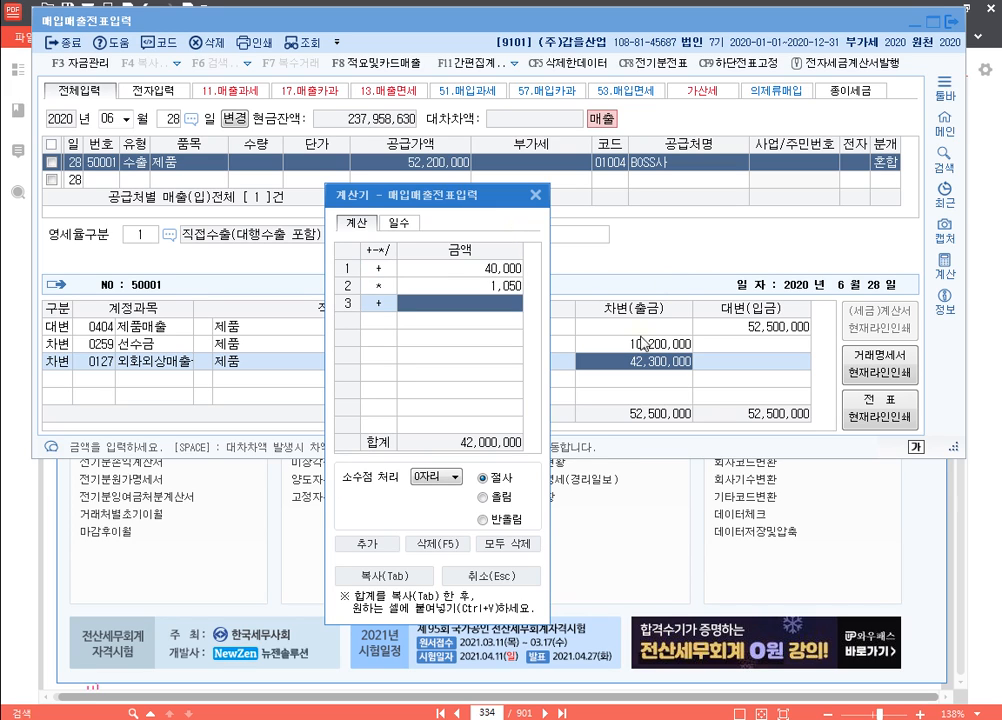
key("Tab")
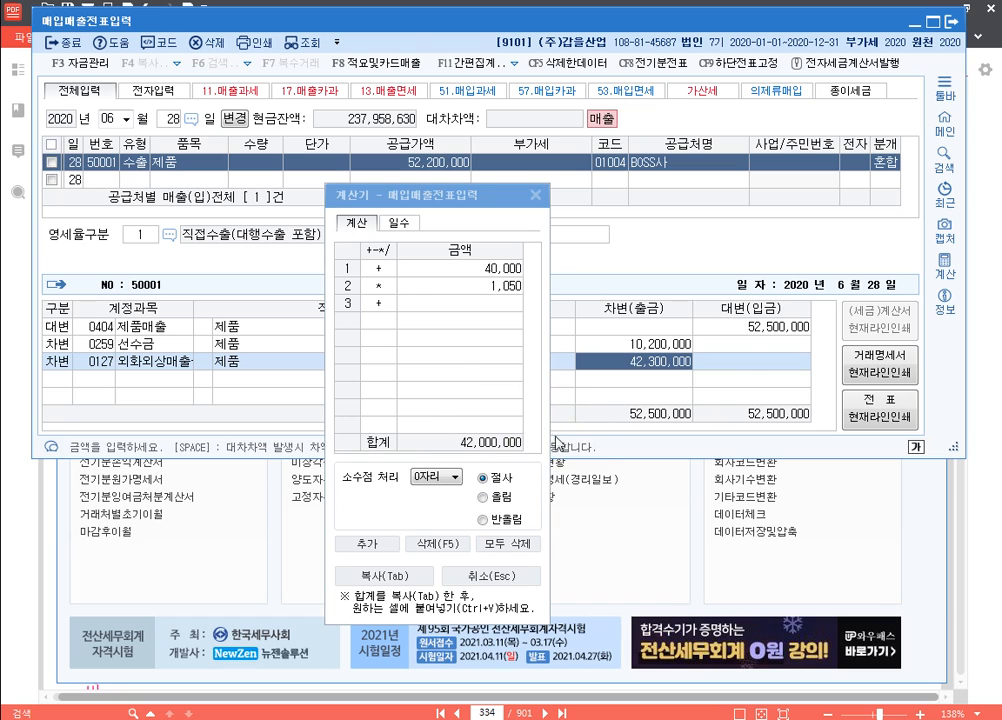
Step: Set the 외화외상매출금 line's debit amount to 42,000,000 and close the calculator
left_click(685, 361)
type("42,000,000")
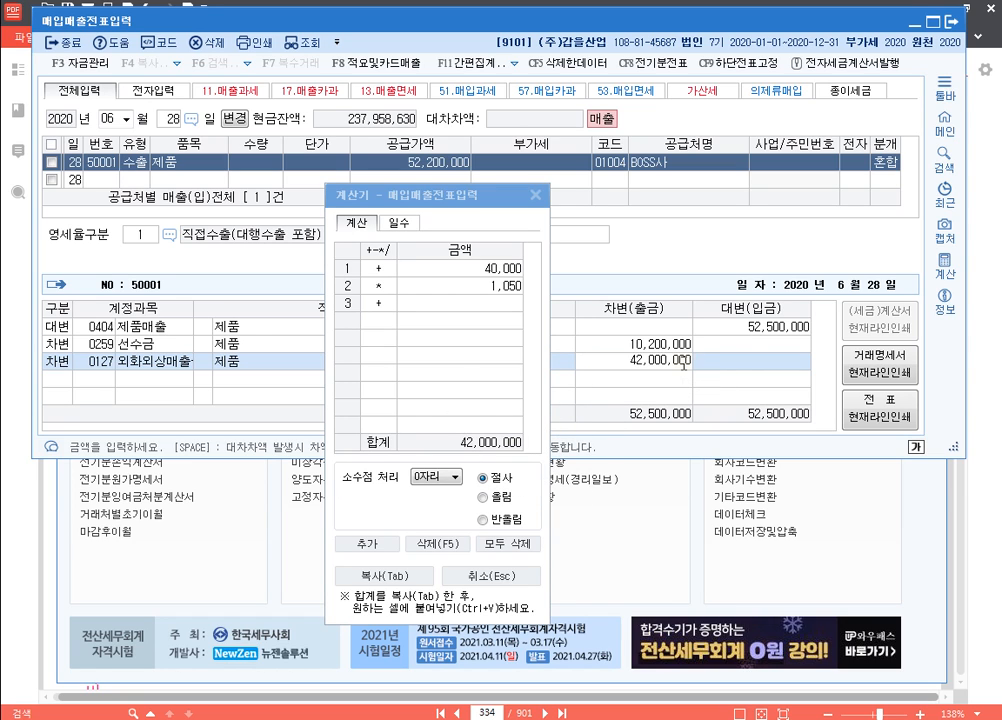
key("Return")
left_click(545, 201)
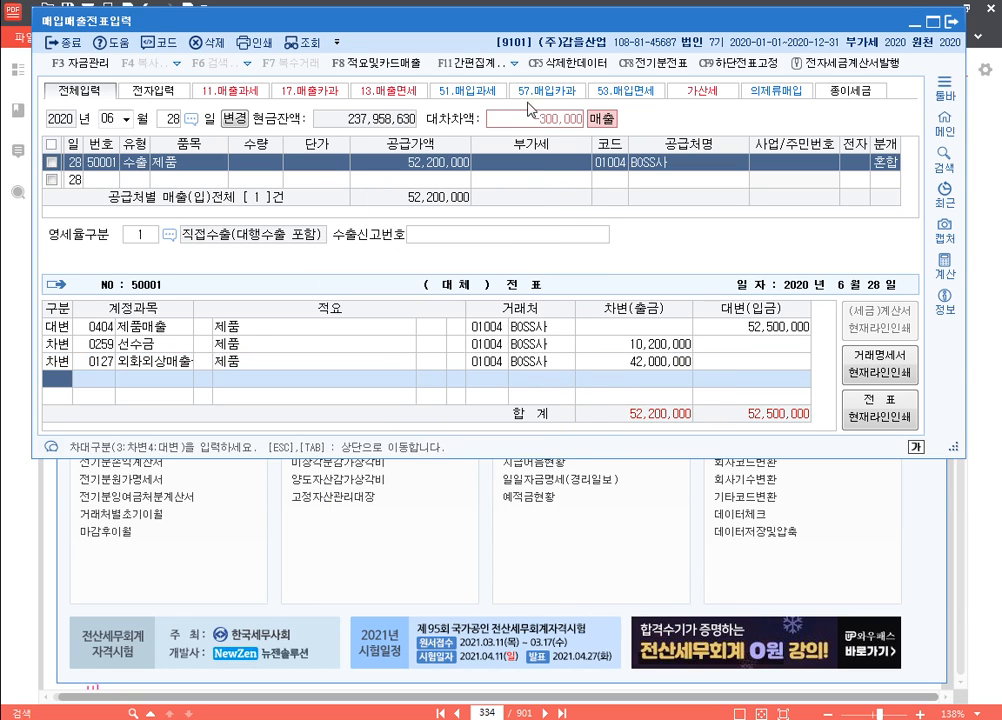
Step: Add a debit line for 외환차손 (0952) with the remaining difference of 300,000 and complete the voucher
type("3")
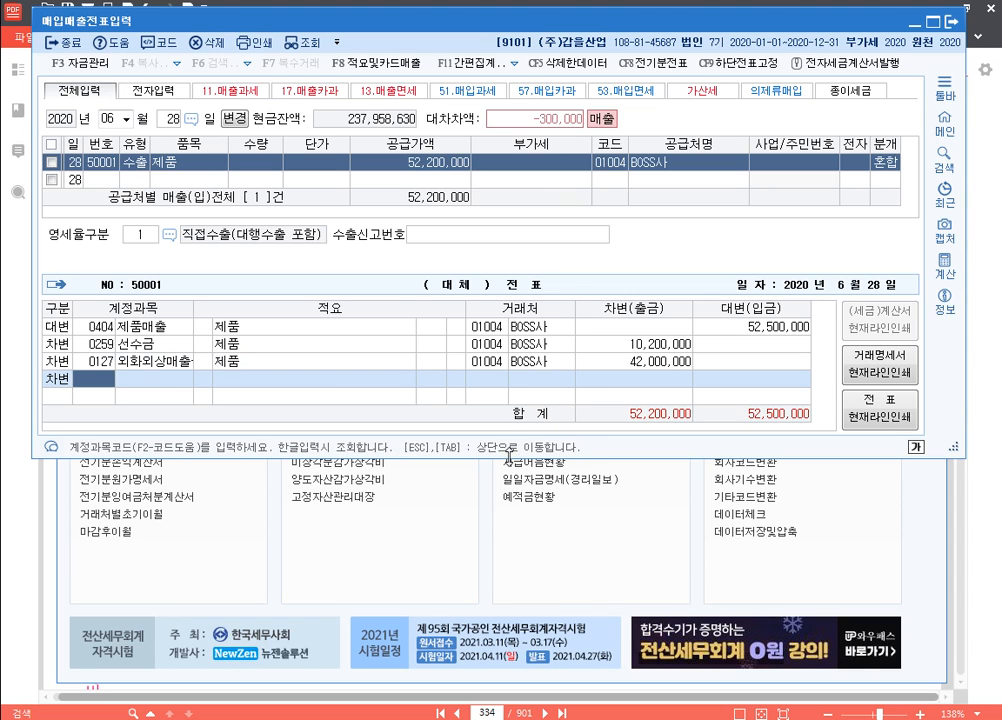
type("외환")
key("Return")
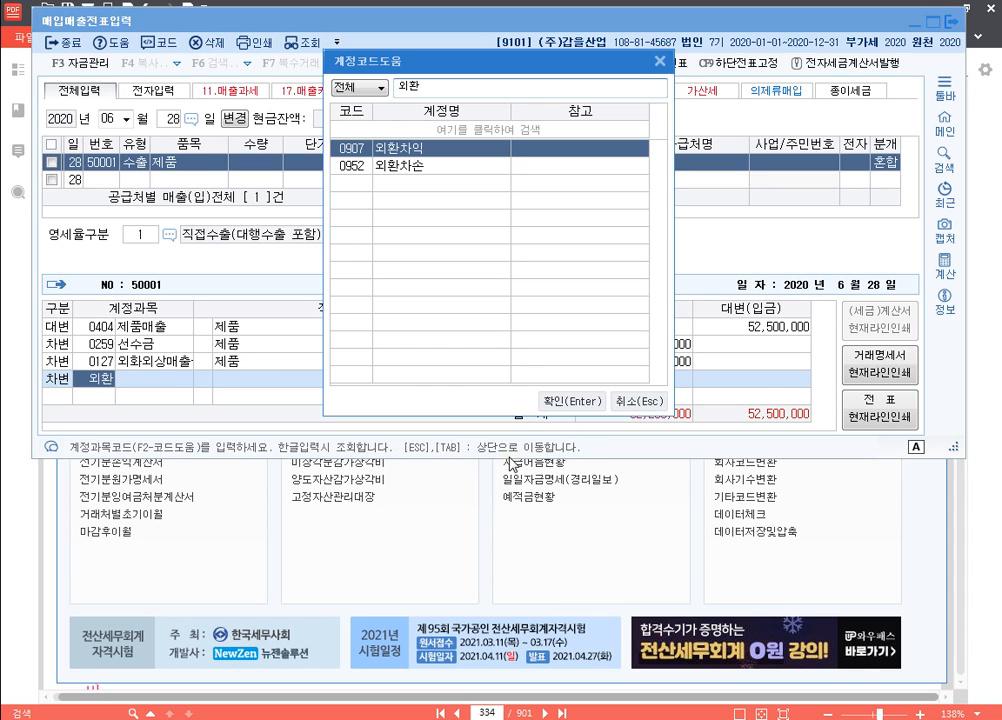
key("Down")
key("Return")
key("Return")
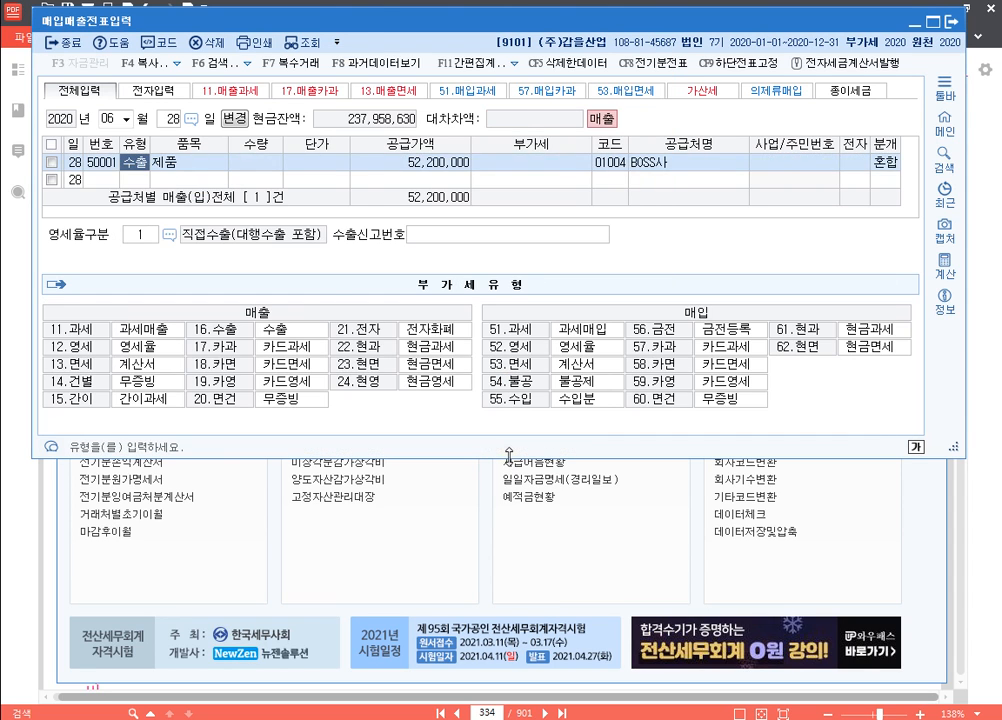
key("Return")
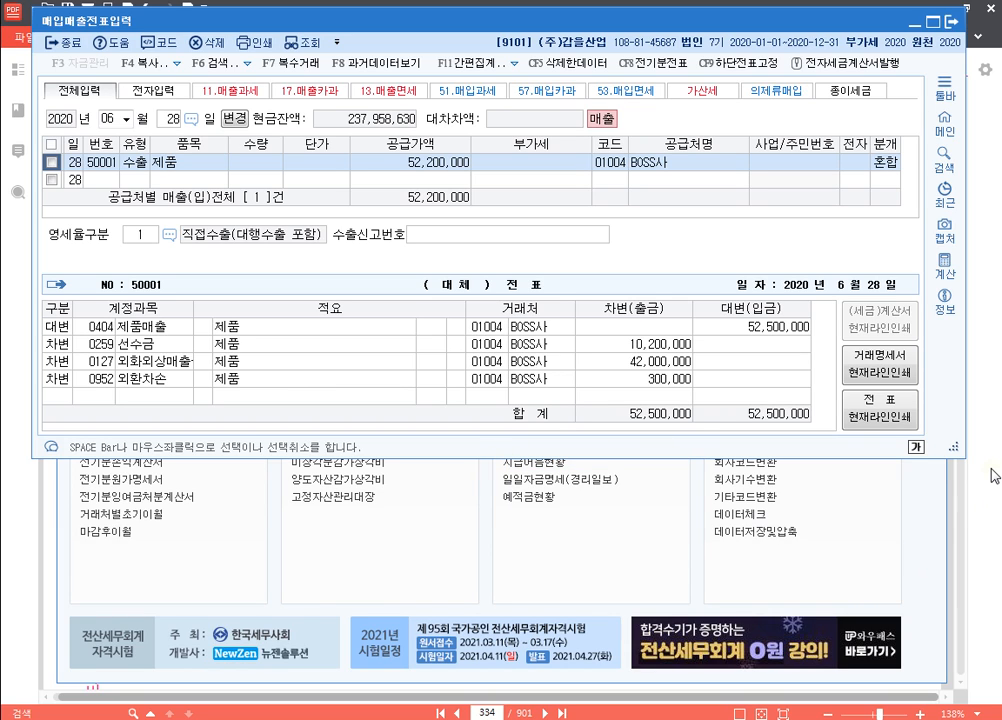
Step: Switch to the textbook in 알PDF and read question [38] on the June 30 sale of land and building, including its value table
key("alt+Tab")
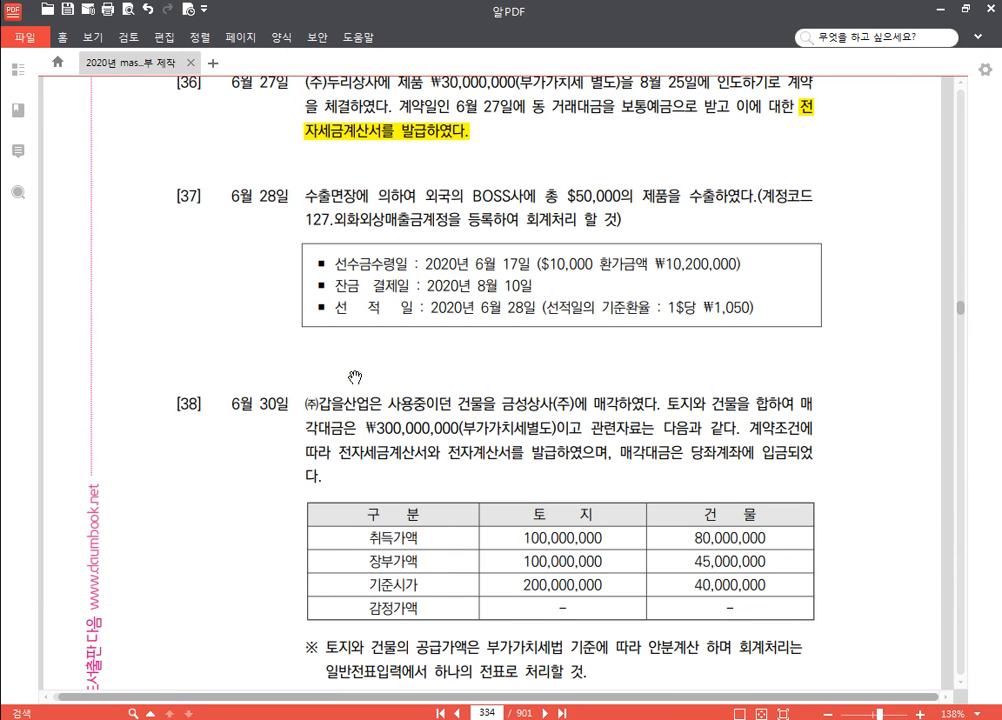
left_click_drag(344, 364, 357, 240)
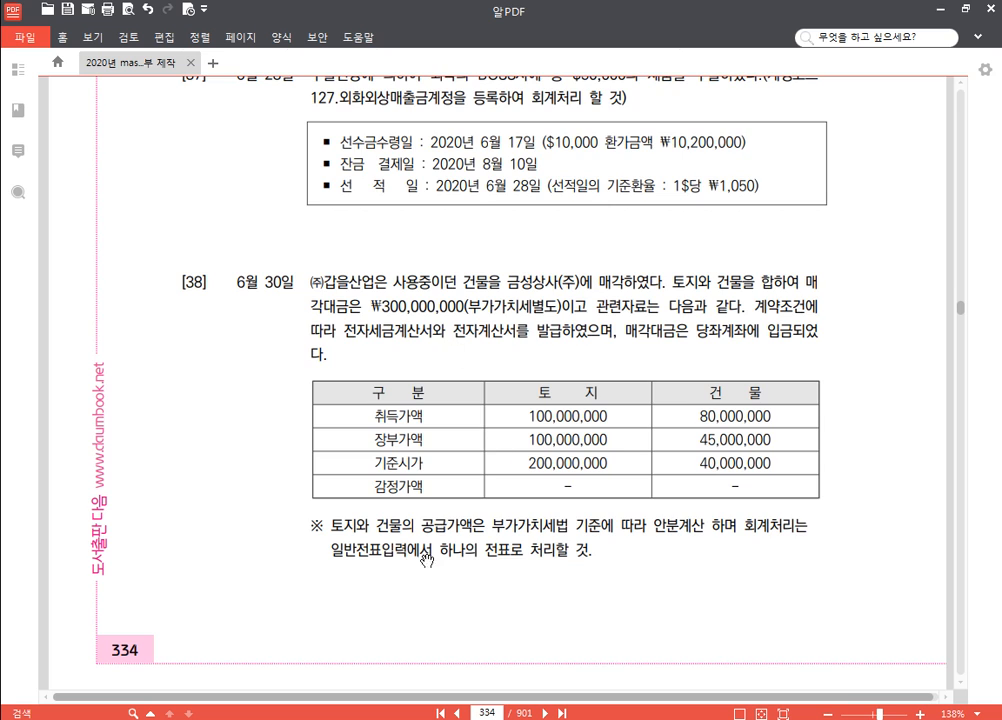
scroll(418, 600, "down", 3)
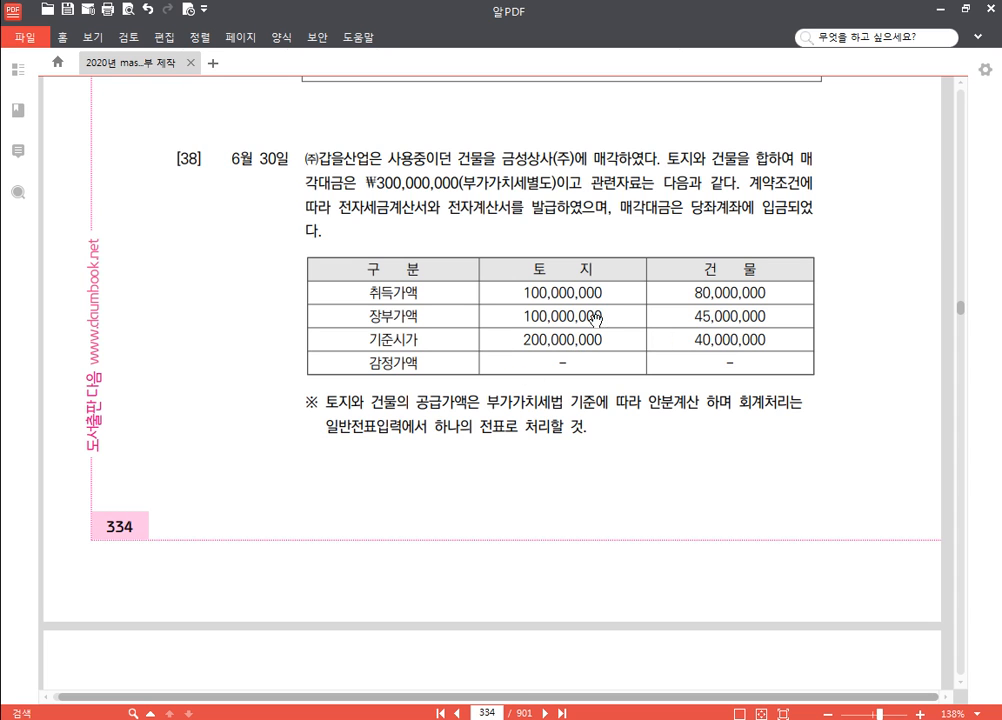
scroll(595, 318, "down", 2)
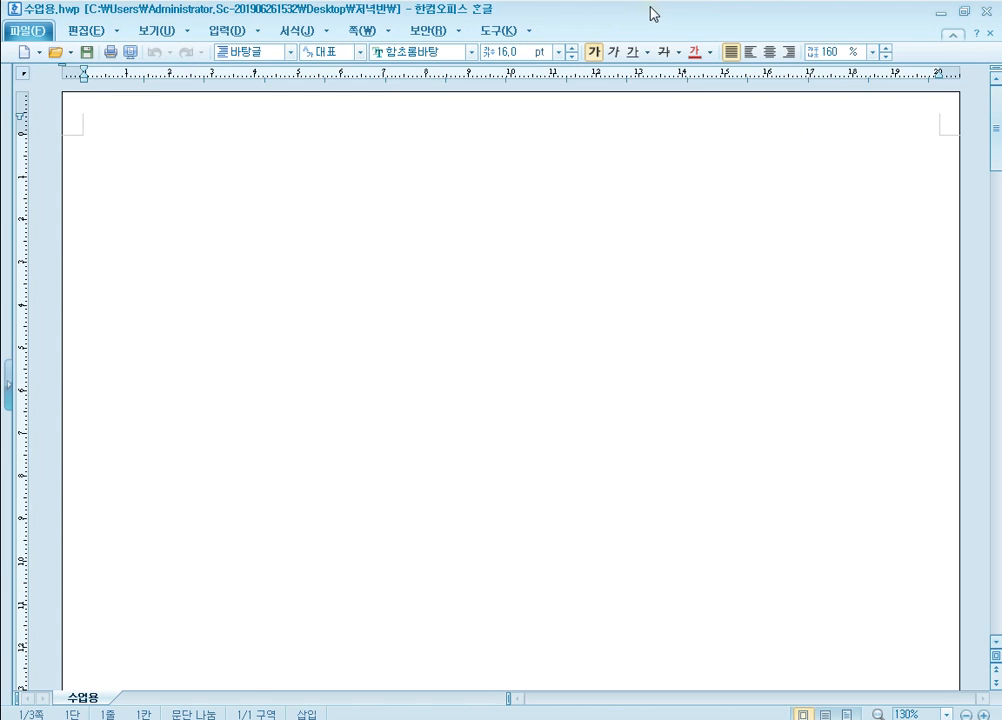
Step: Switch to 수업용.hwp in 한글 and place its window below the textbook's land and building value table
left_click_drag(650, 7, 644, 296)
left_click_drag(611, 221, 605, 123)
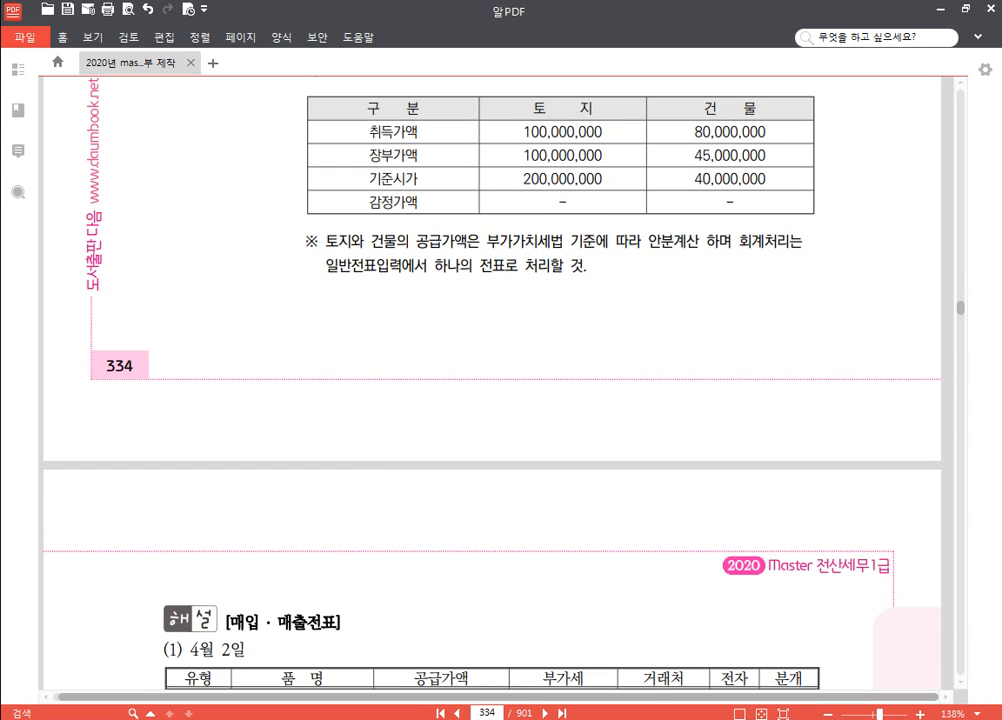
key("alt+Tab")
left_click_drag(350, 297, 361, 243)
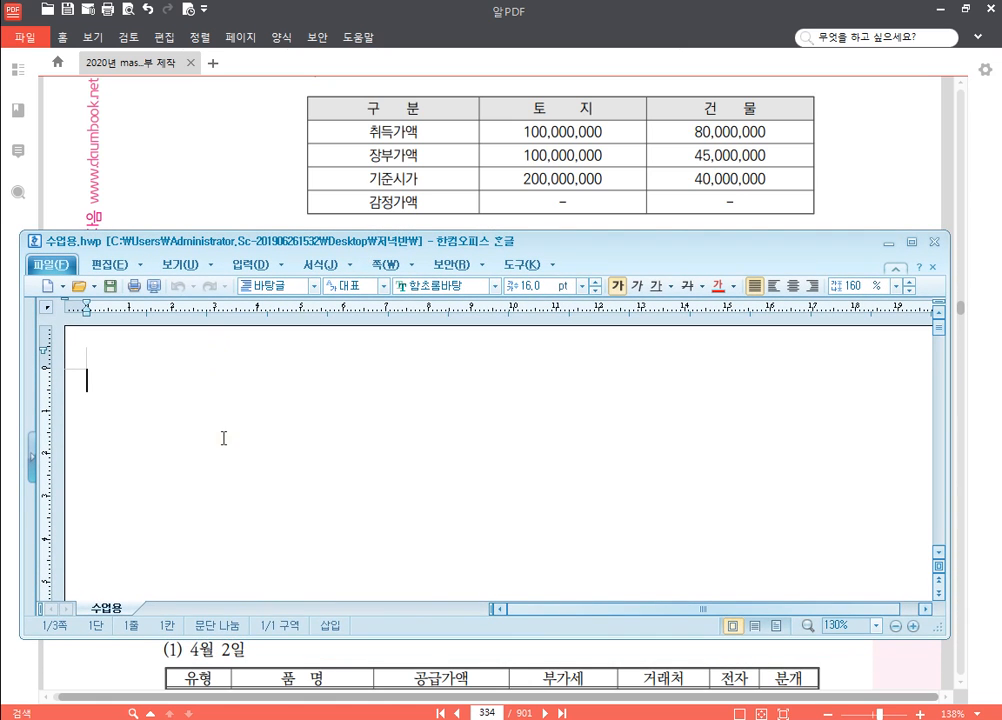
Step: Write the land apportionment formula "토지 : 300,000,000 X 200,000,000/240,000,000" on the first line of the document
type("토지")
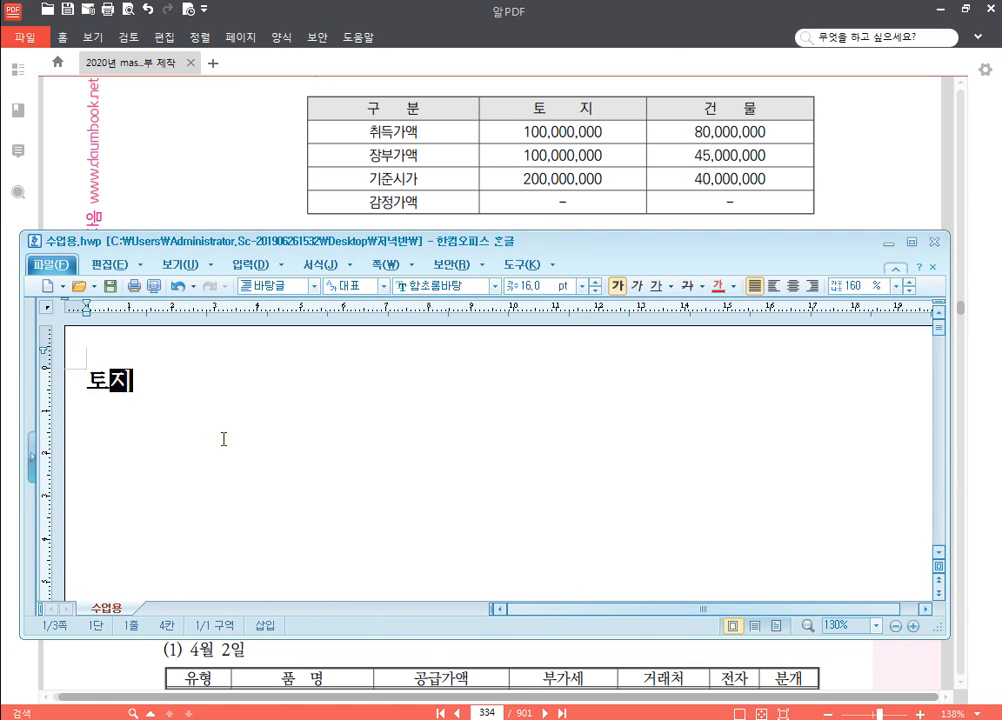
type(" :")
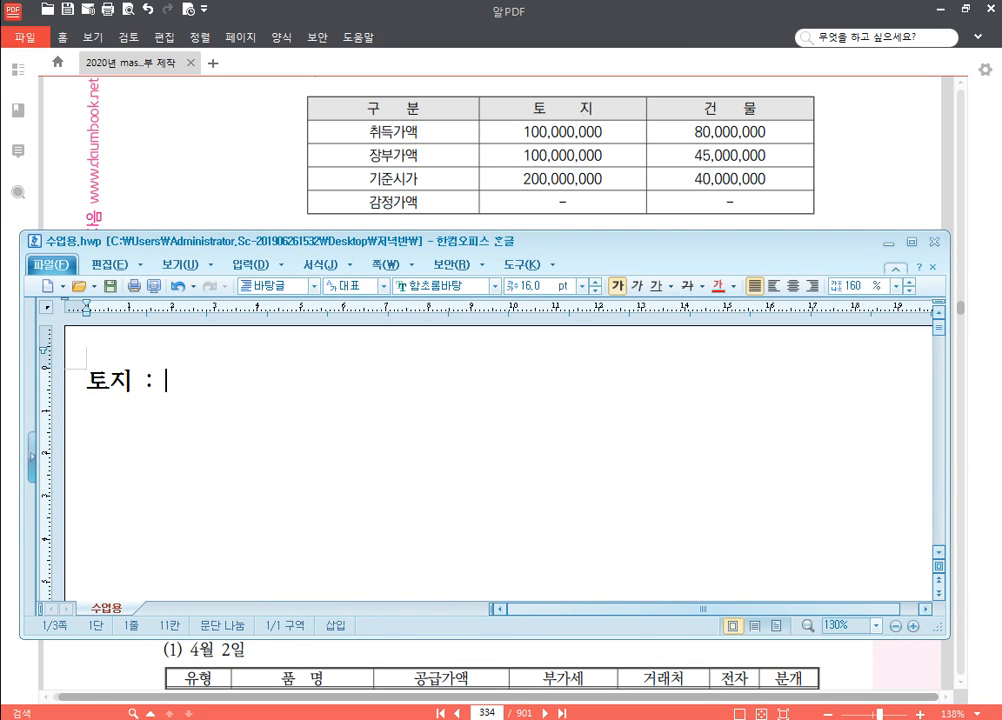
type(" 300,000")
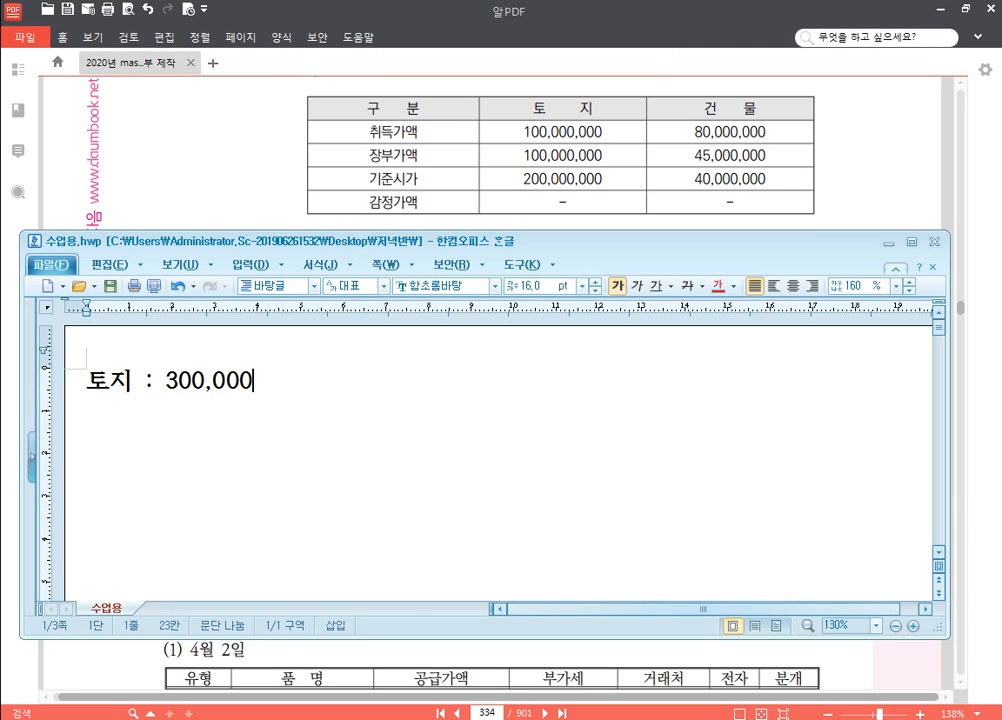
type(",000 X")
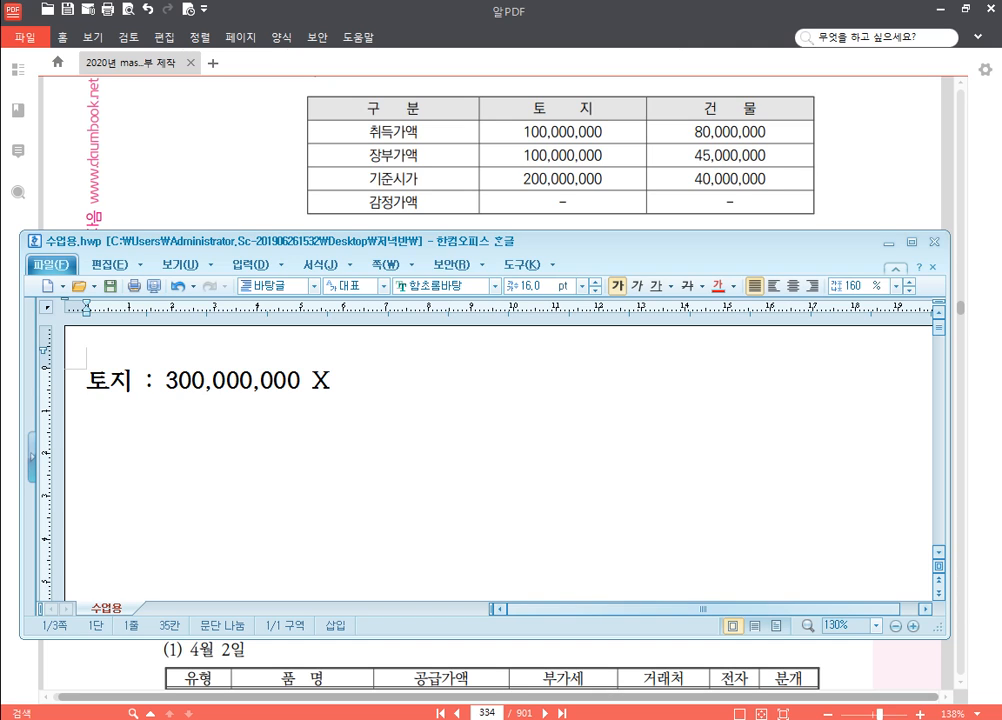
type("200,000,000")
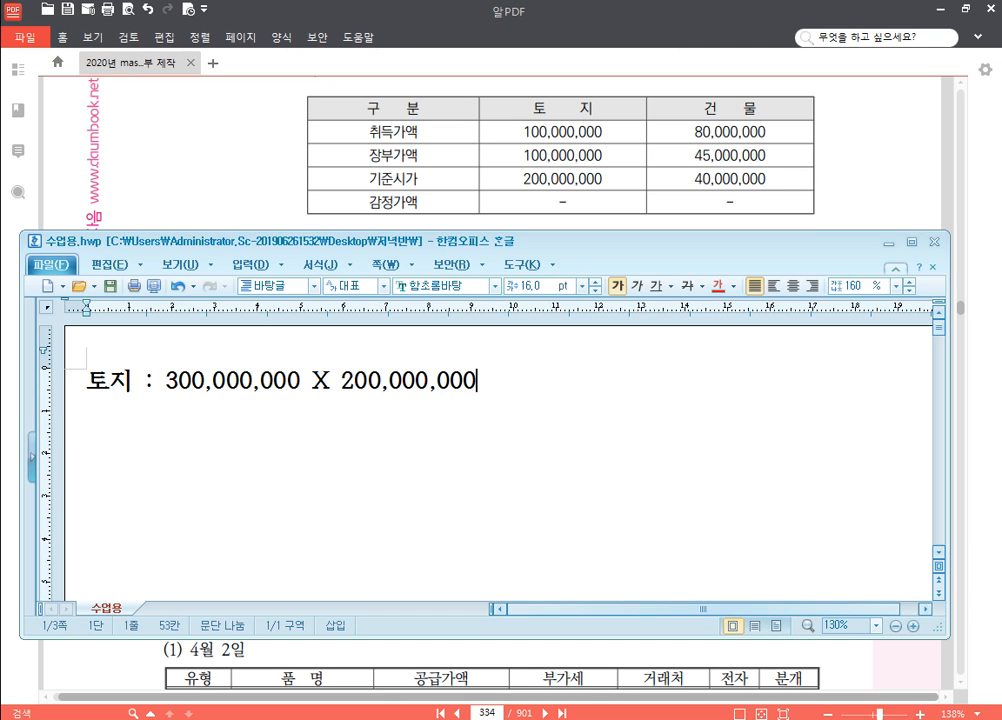
type("/240,000,000")
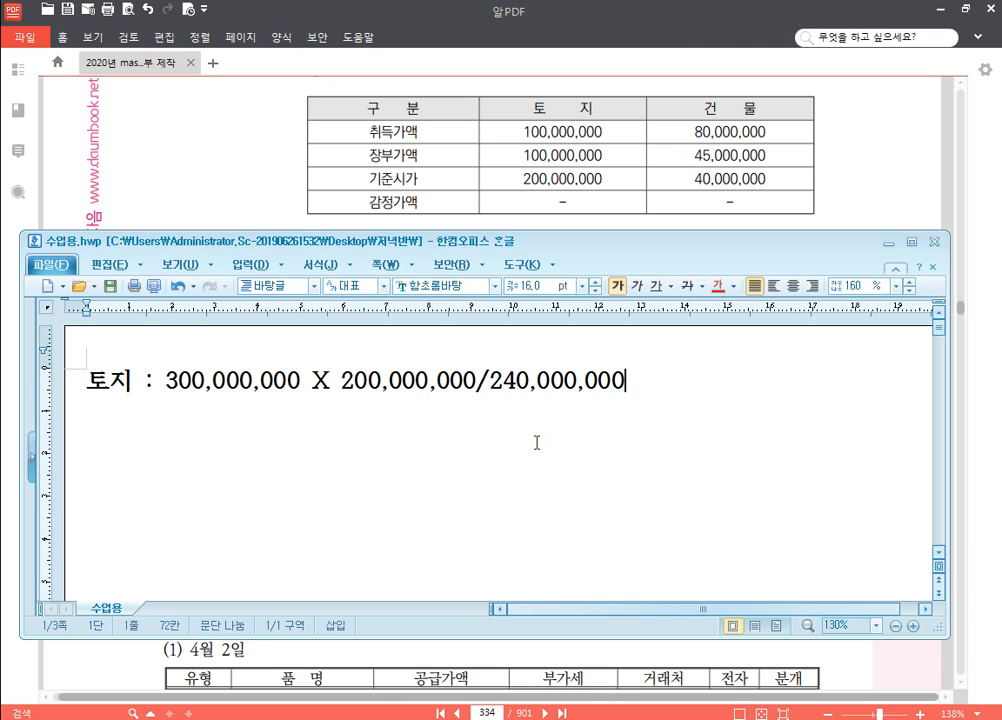
Step: Shorten the land formula's fraction to 20/24 and append the result "= 250,000,000"
left_click_drag(369, 380, 474, 378)
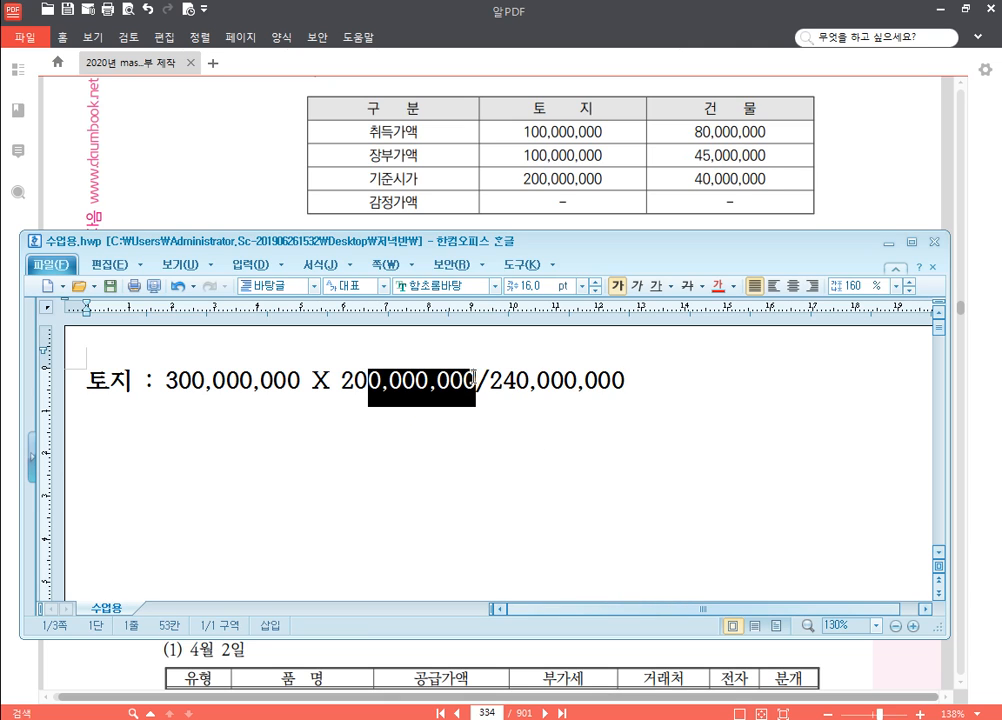
key("Delete")
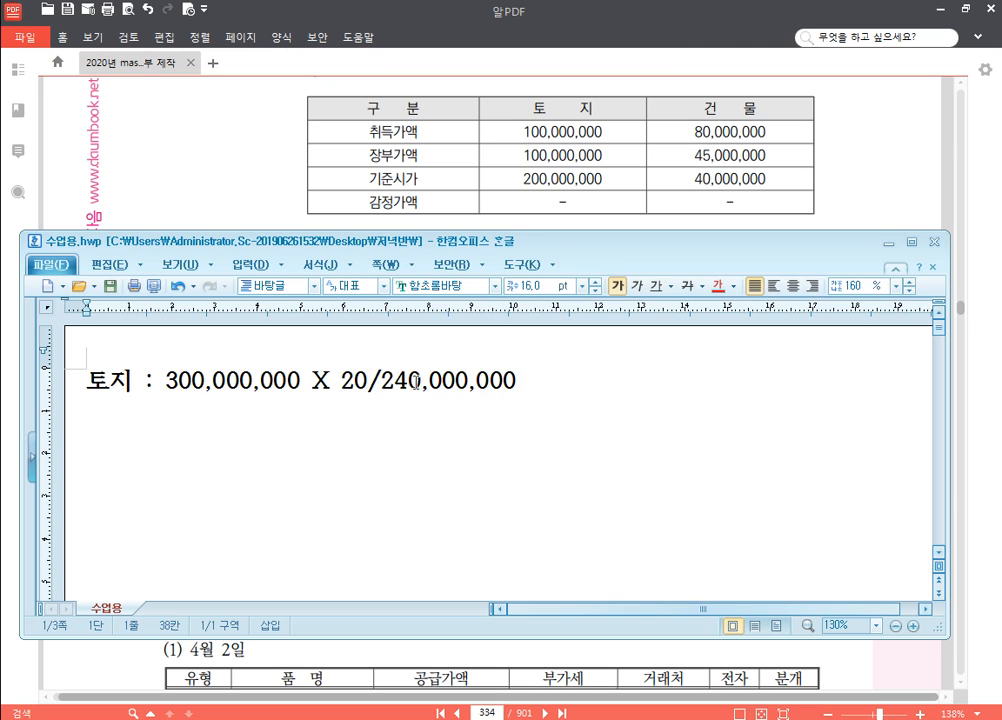
left_click_drag(408, 380, 513, 381)
key("Delete")
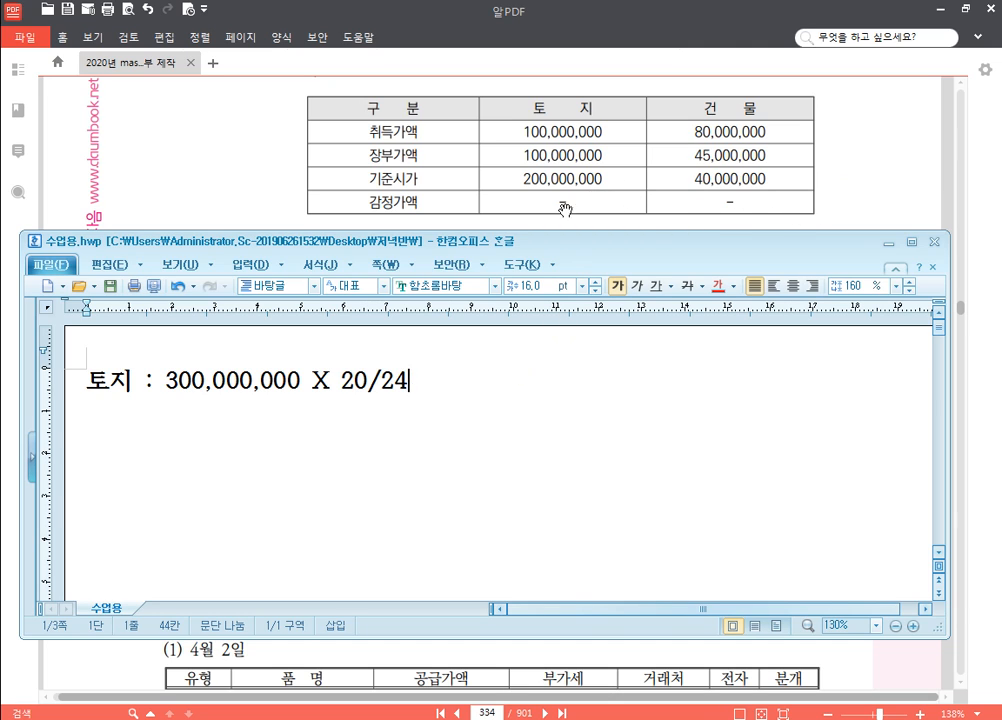
type("=")
type("250,000,000")
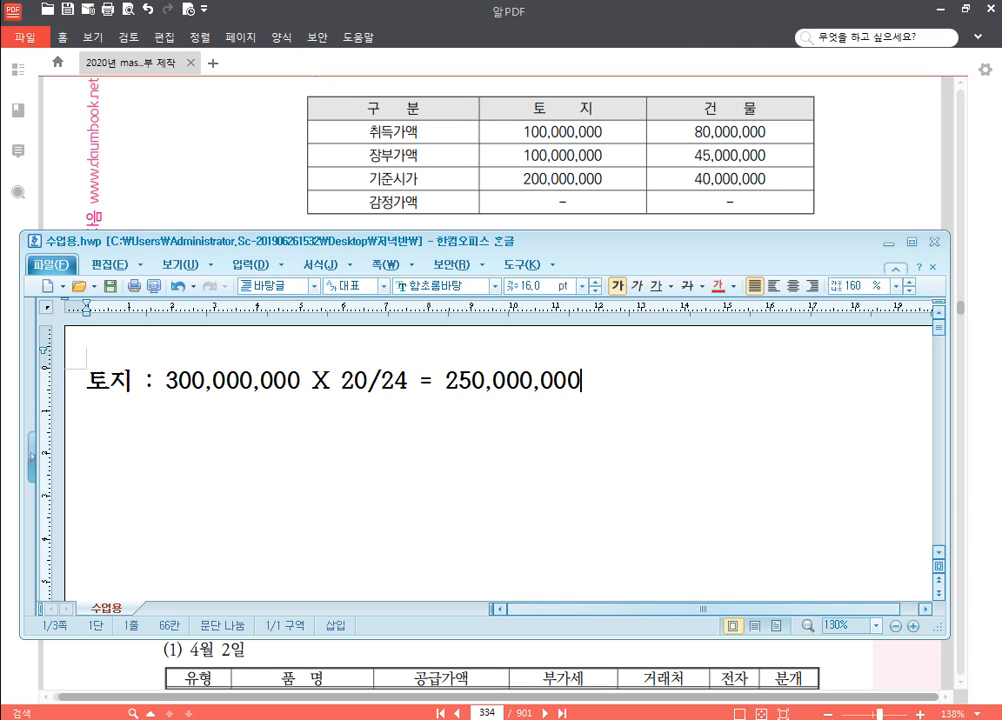
Step: Add a second line for the building reading "건물 : 300,000,000 X 4/20 = 50,000,000"
key("Return")
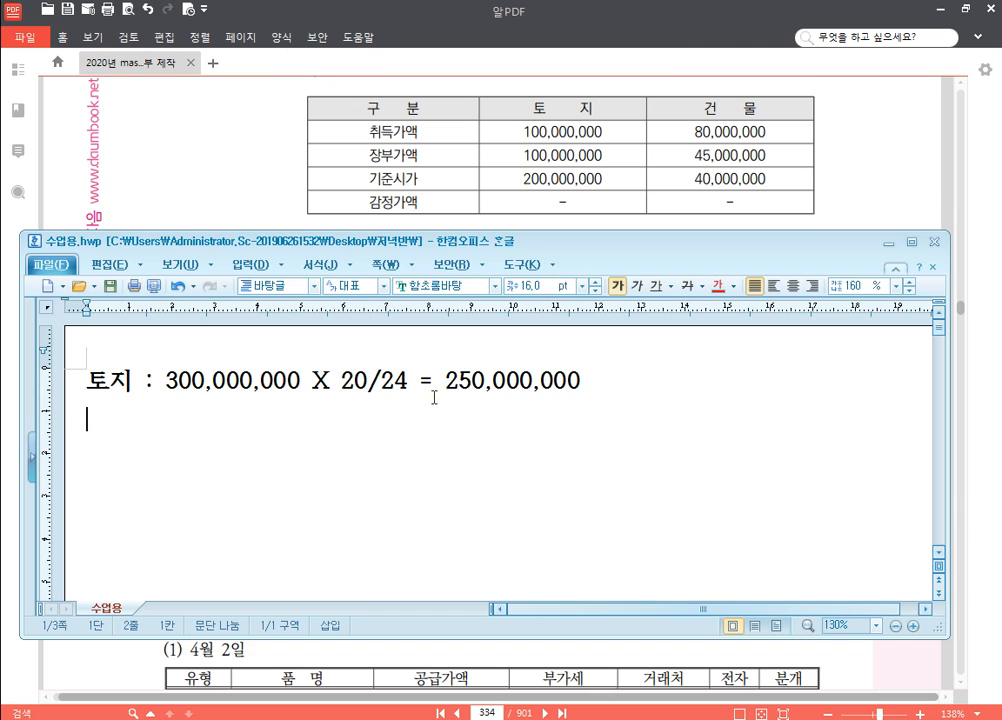
type("rjsa")
key("BackSpace")
key("BackSpace")
key("BackSpace")
key("BackSpace")
key("Hangul")
type("건물 :")
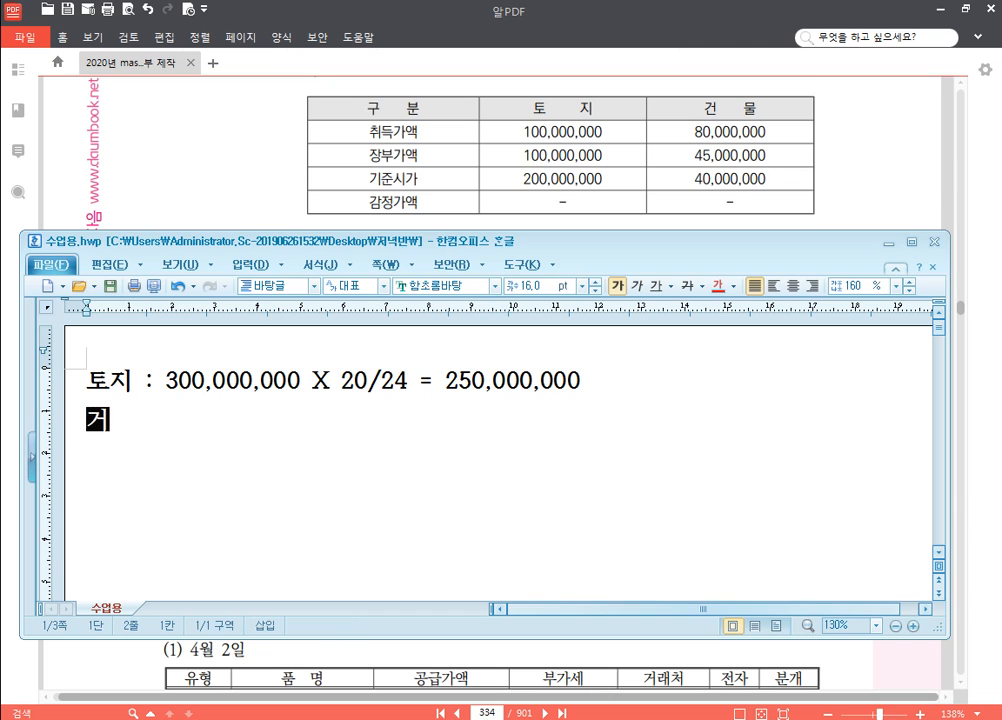
type(" 3")
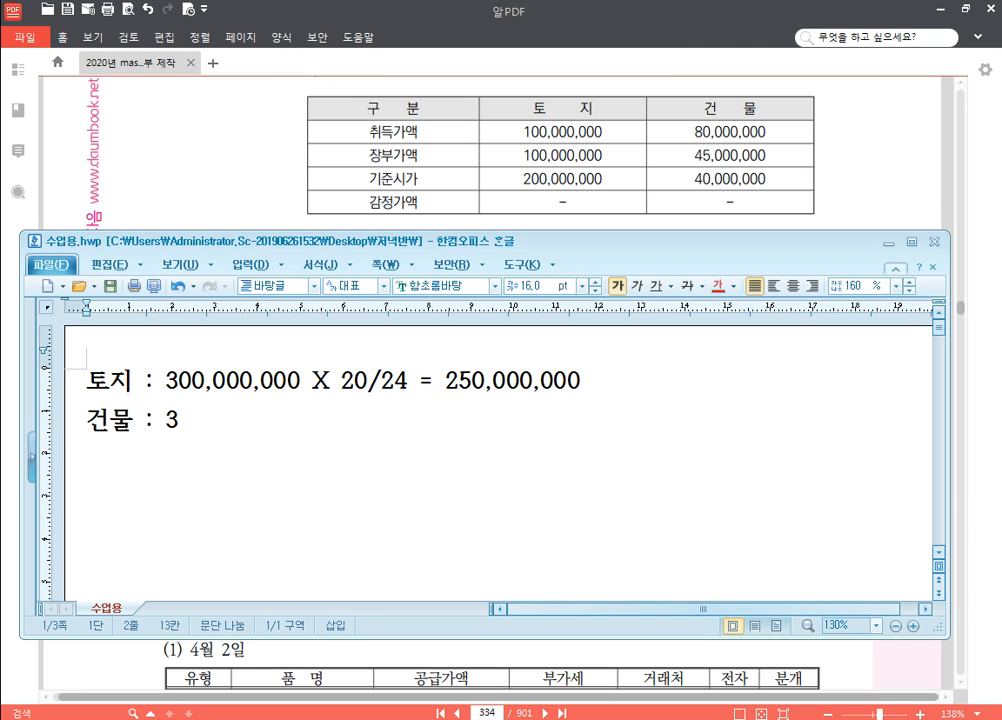
type("00,00")
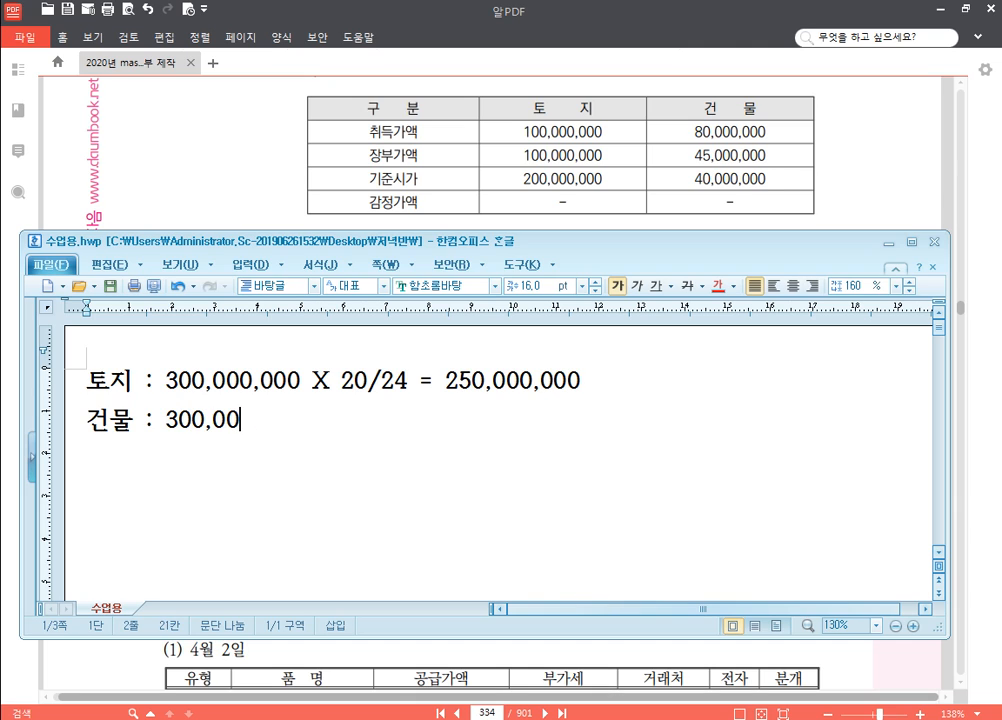
type("0,000 X")
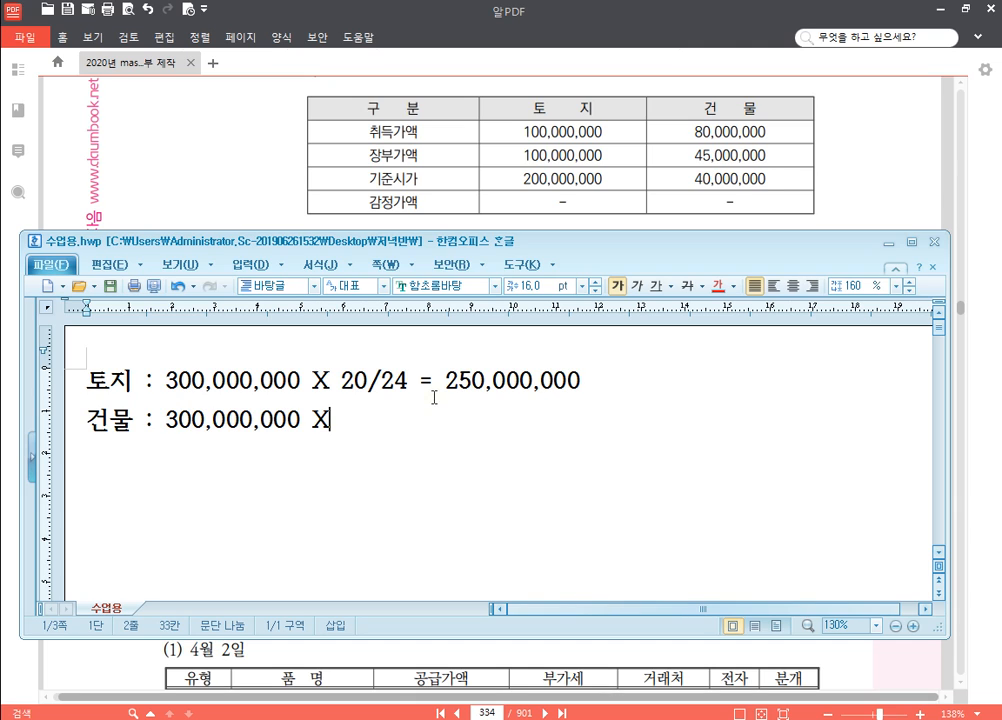
type(" 4/20 ")
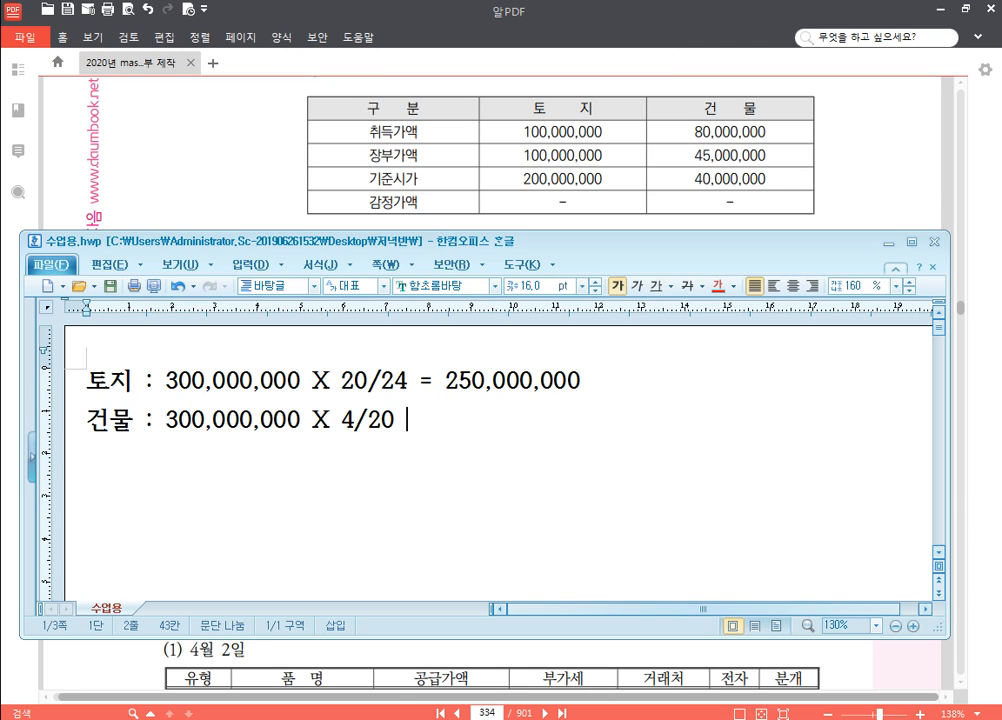
type("= 50,000,000,000")
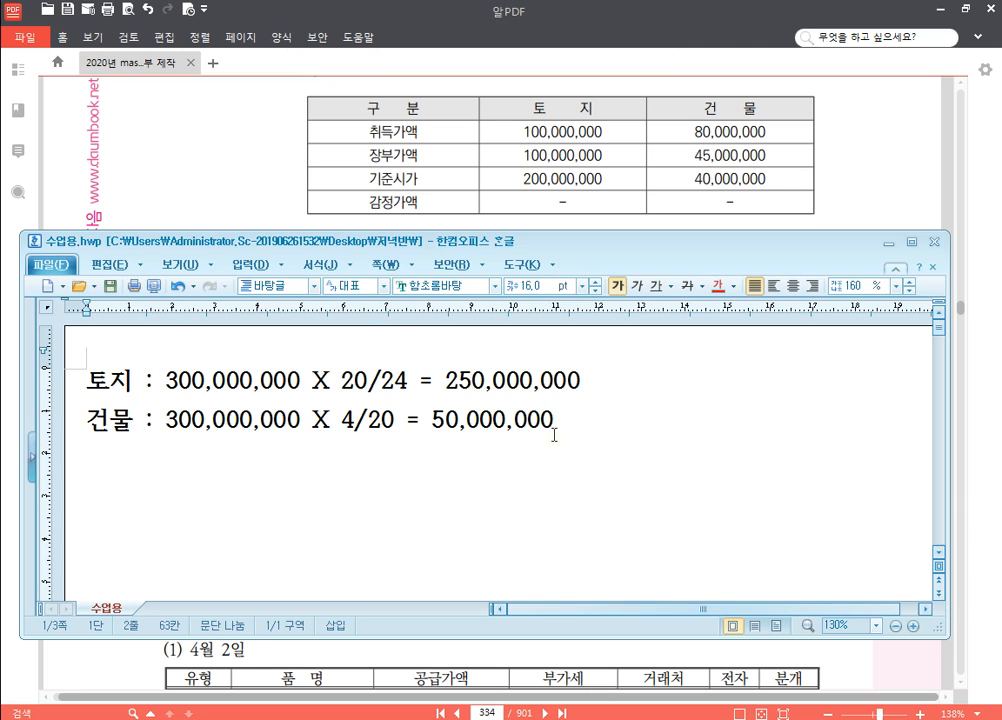
left_click(520, 412)
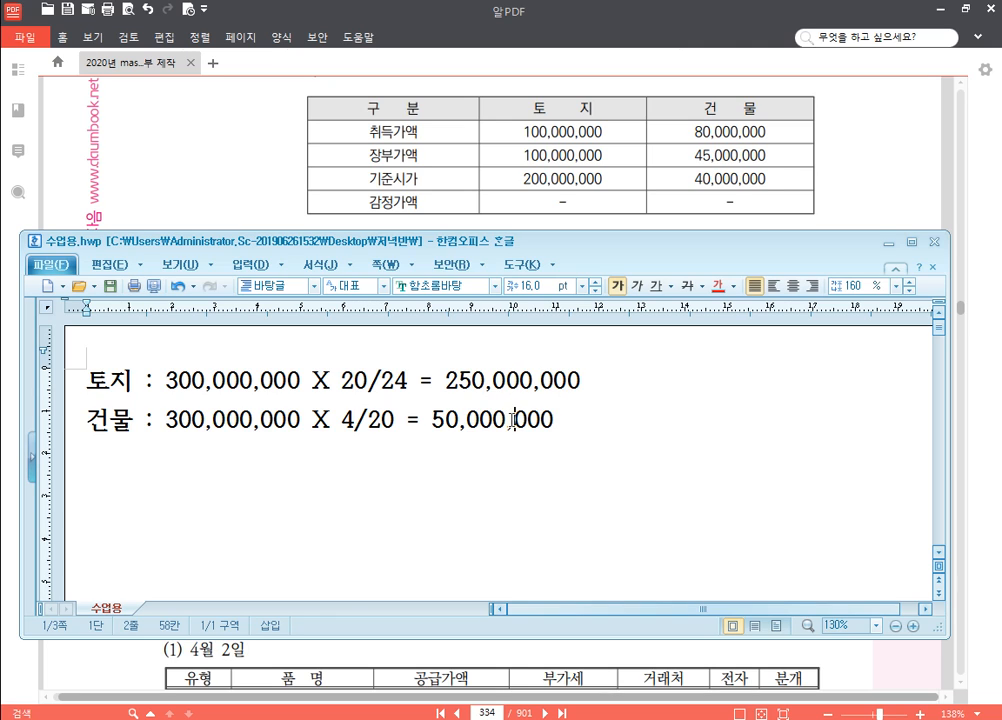
left_click(175, 428)
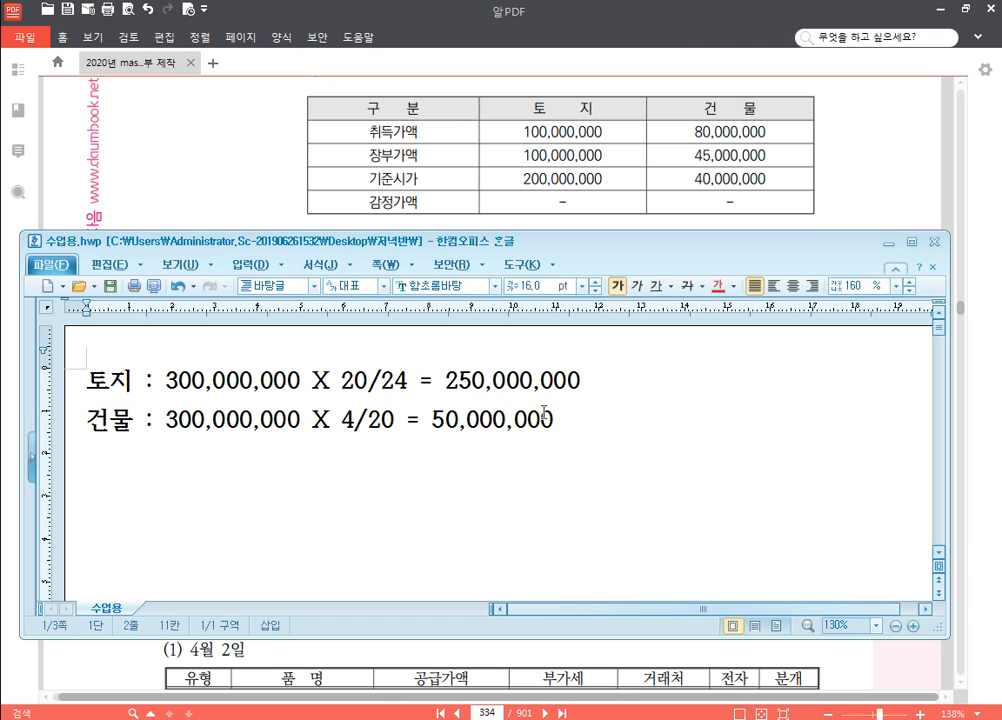
left_click(525, 380)
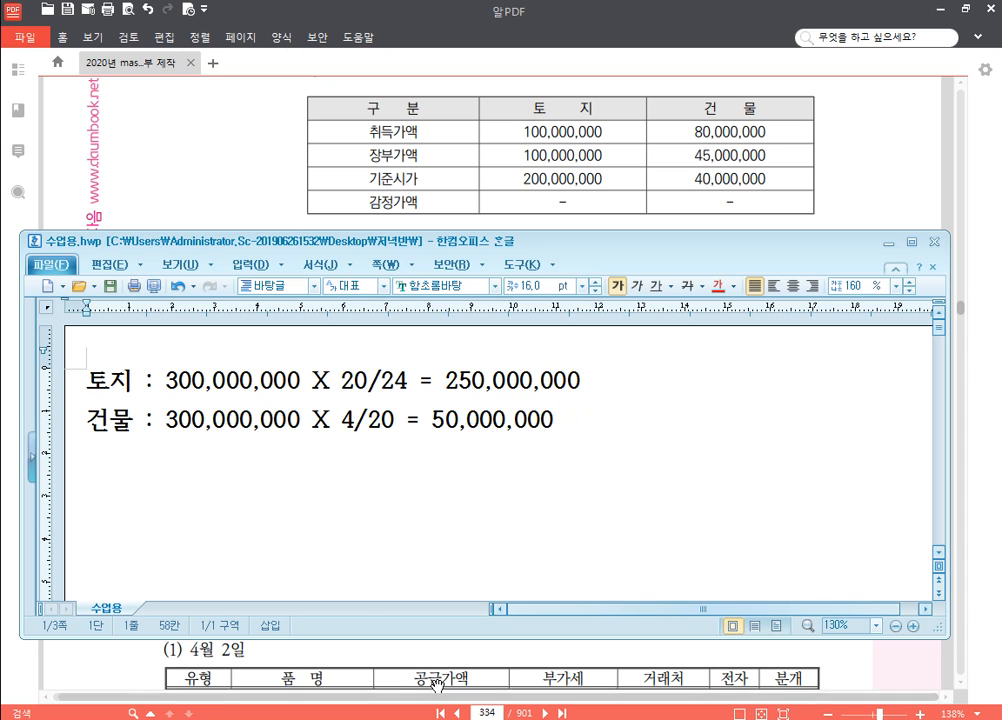
Step: Switch to 매입매출전표입력 in KcLep and set the voucher date to June 30
key("alt+Tab")
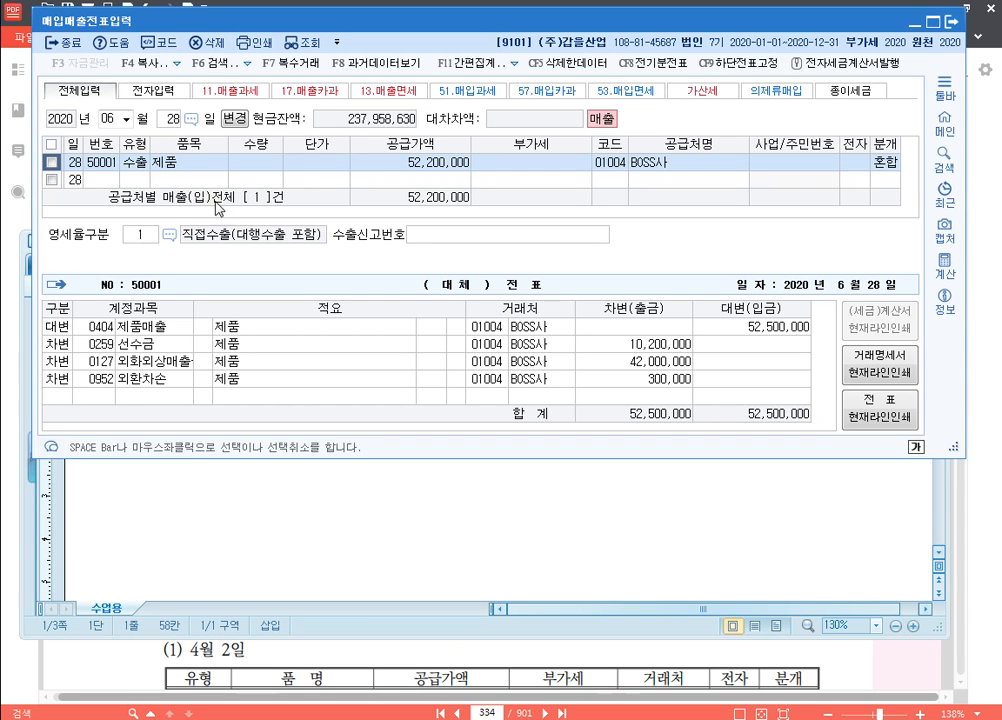
left_click(113, 122)
key("Return")
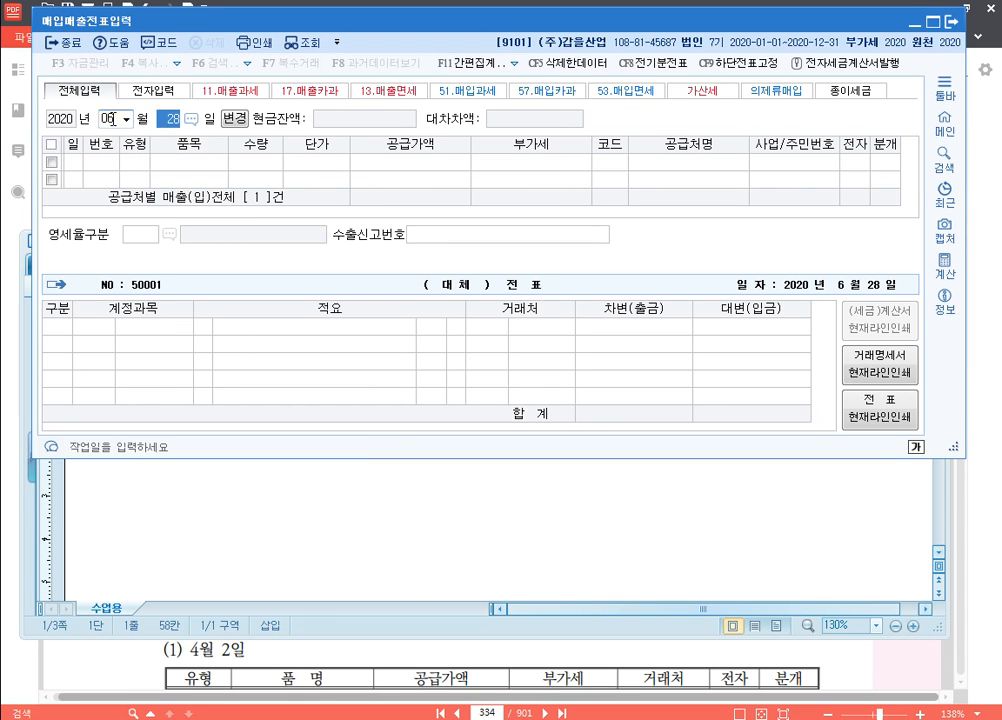
type("30")
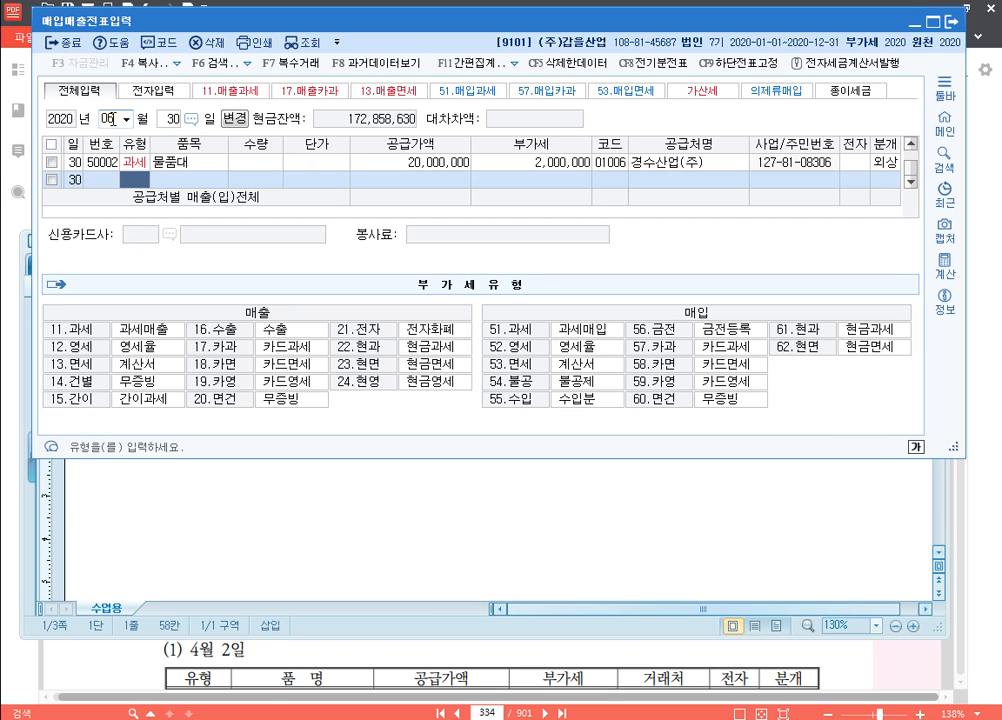
Step: Start a tax-exempt sales line (13.면세) for item 토지 with a supply value of 250,000,000
type("13")
key("Return")
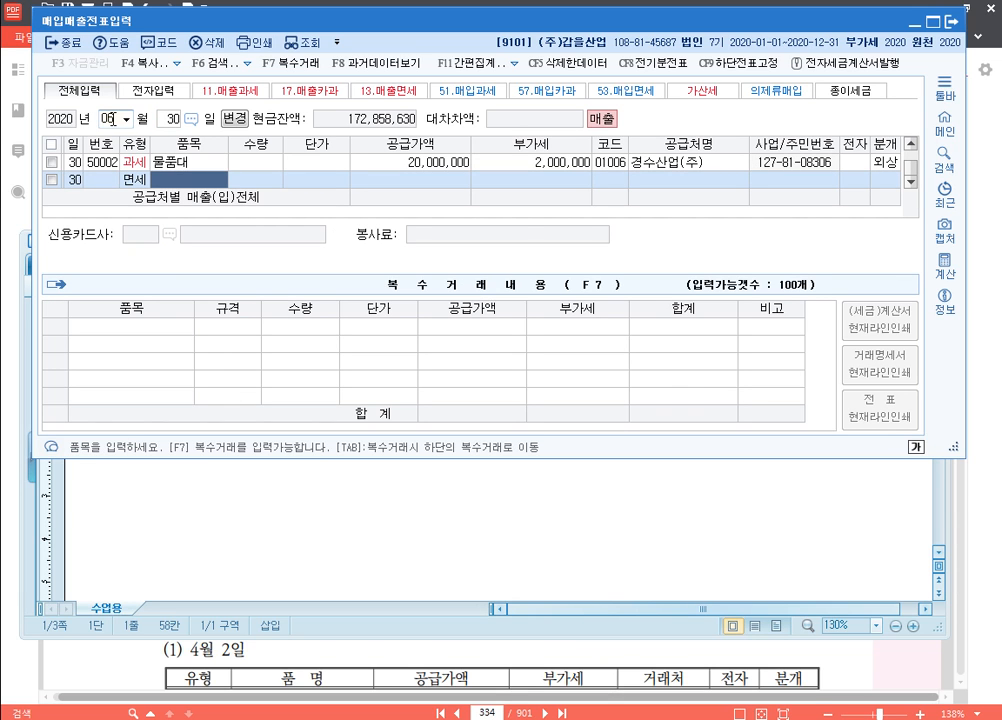
type("토지")
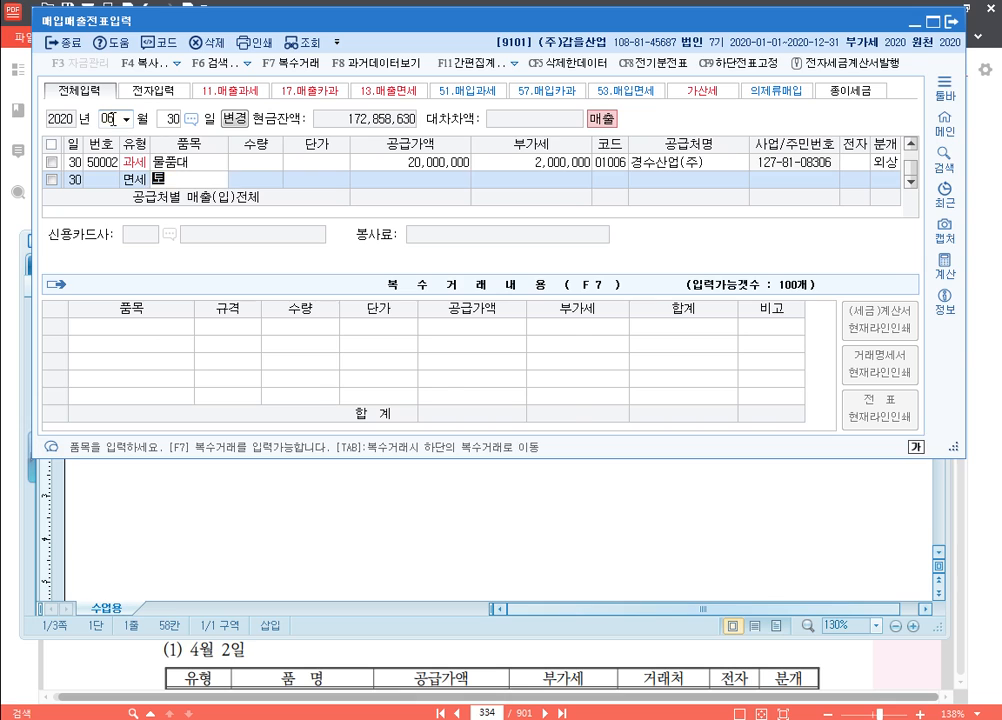
key("Return")
key("Return")
key("Return")
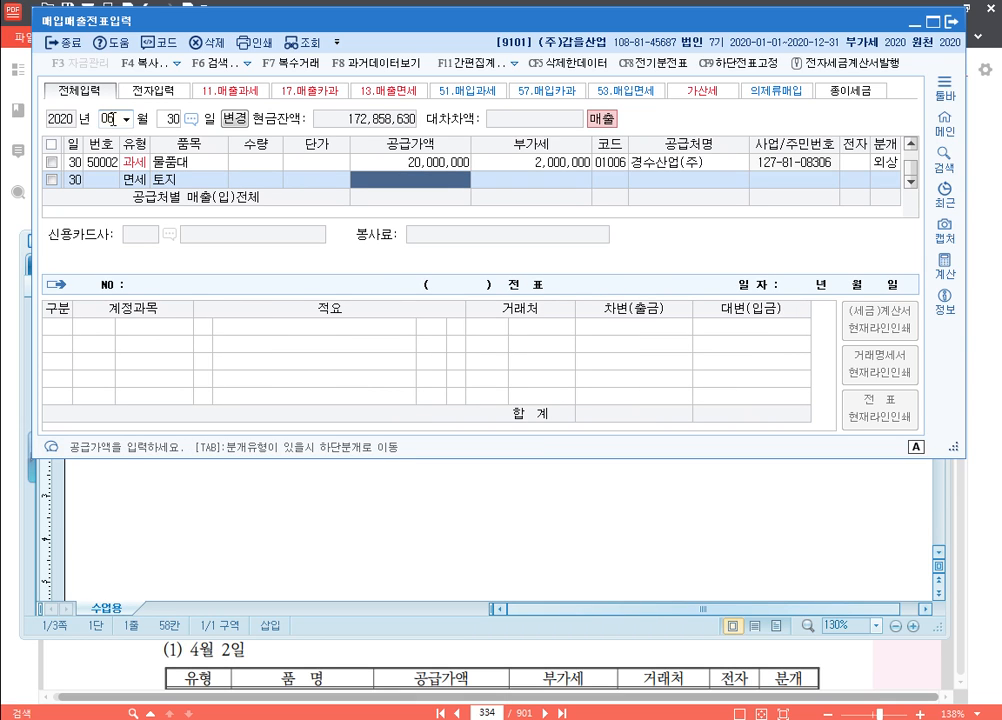
type("250000000")
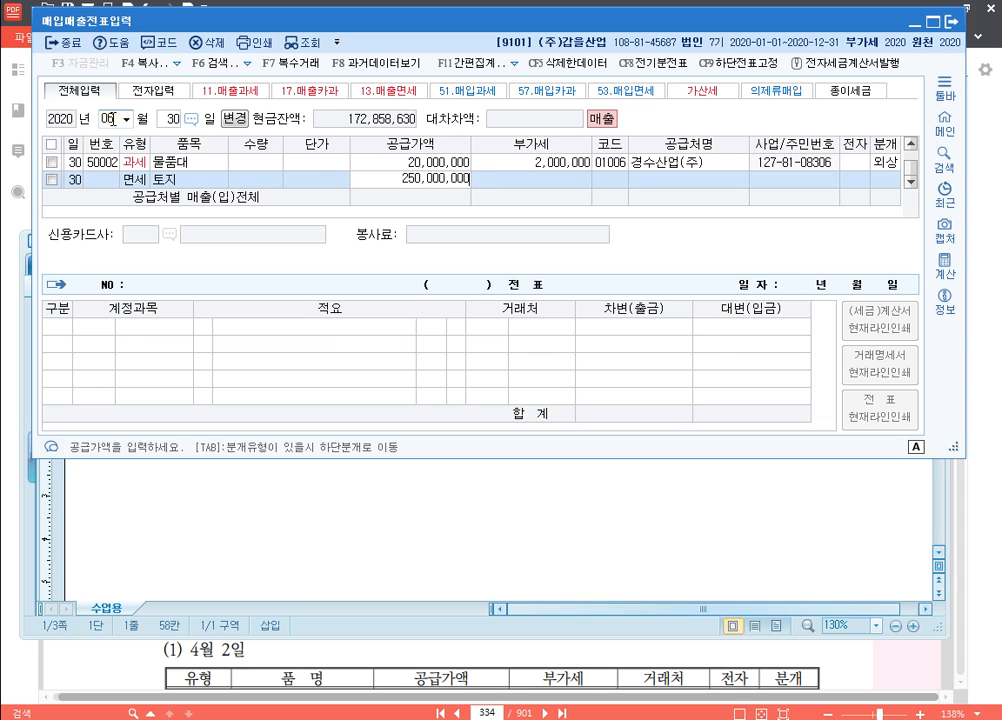
key("Return")
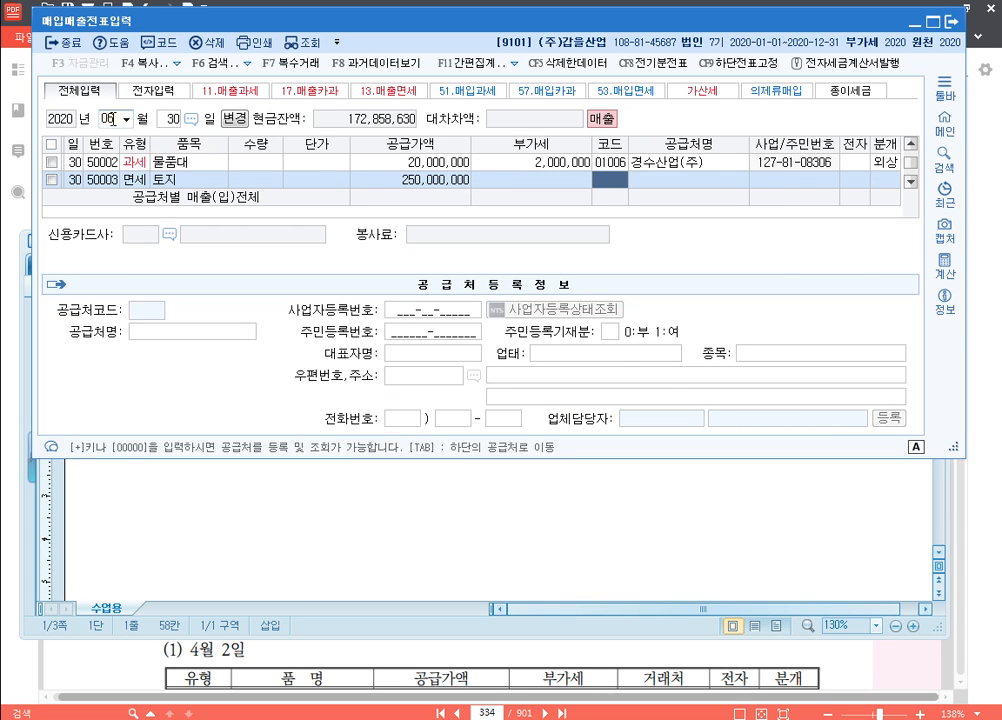
Step: Set 금성상사(주) as the land line's trading partner and mark the invoice as electronic (1, 여)
type("갑")
type("성")
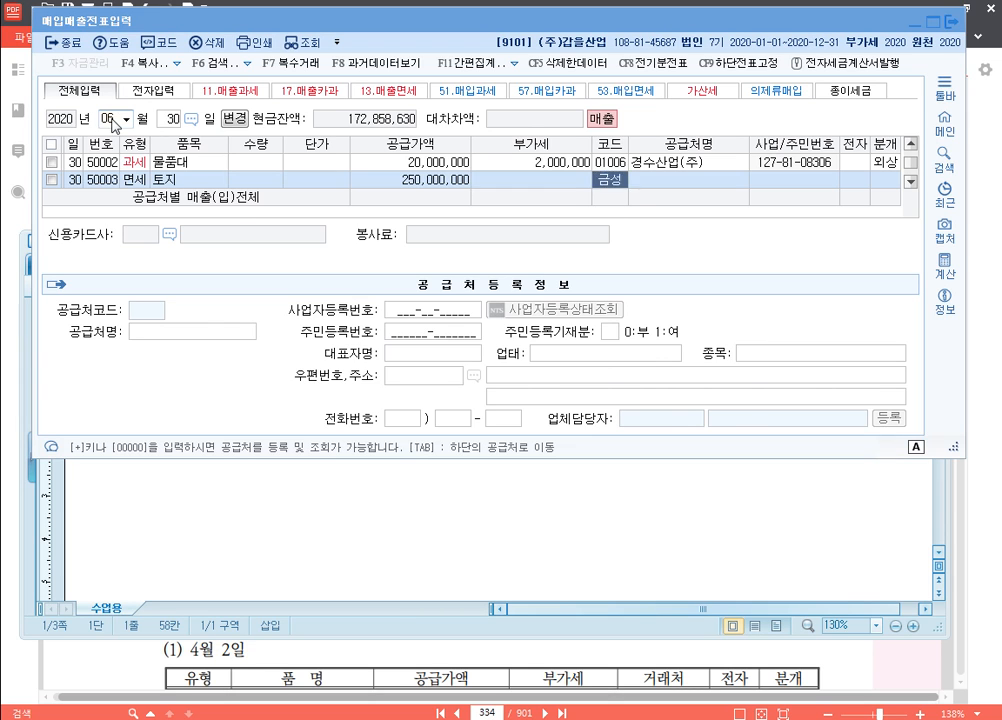
key("Return")
key("Return")
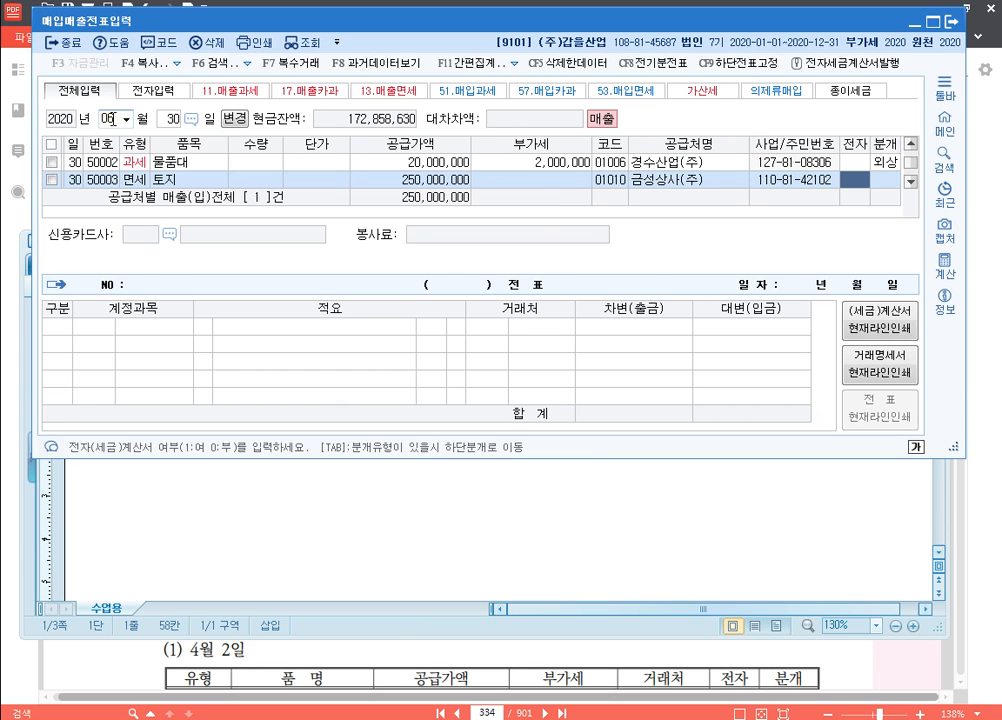
type("1")
key("Return")
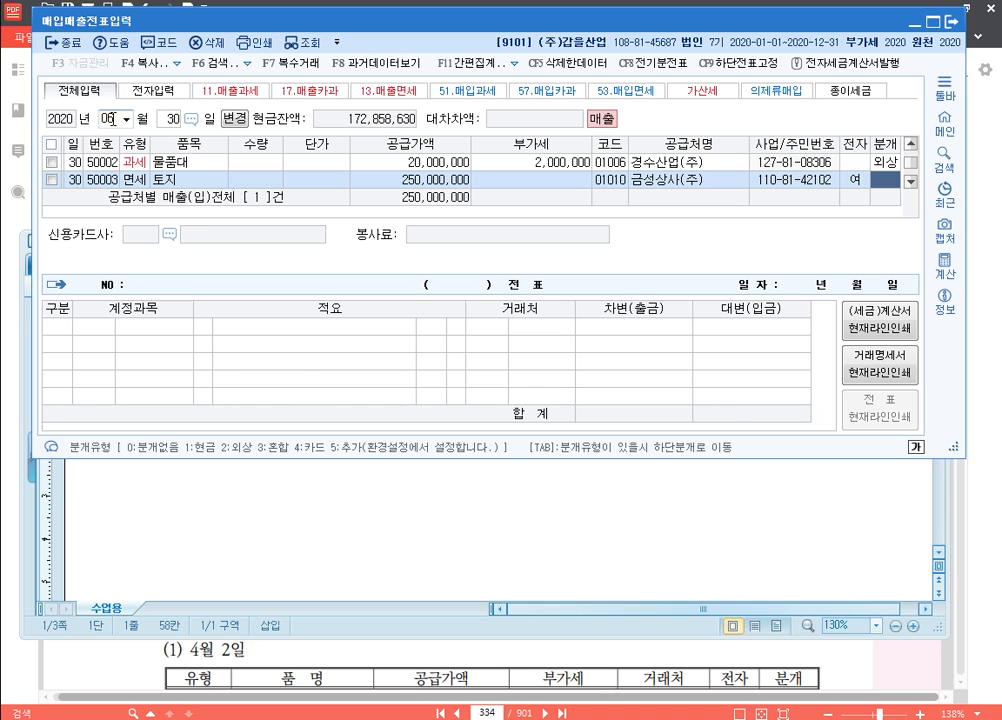
Step: Try journal type 외상 (2) for the land line, then set it to 분개없음 (0) instead and complete the line
type("2")
key("Return")
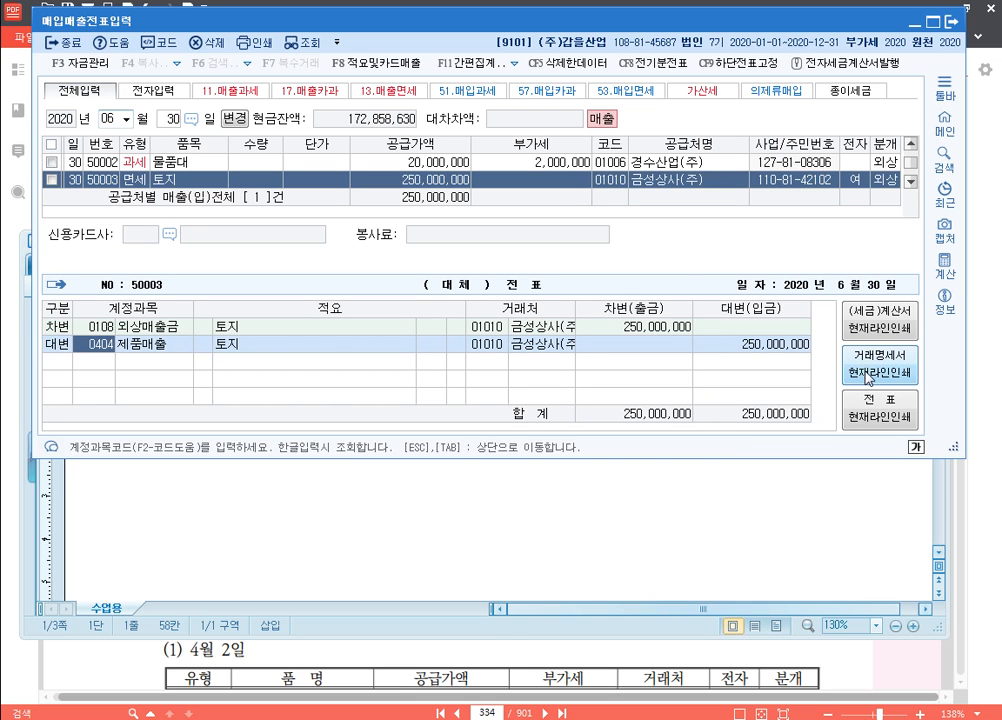
key("Escape")
type("0")
key("Return")
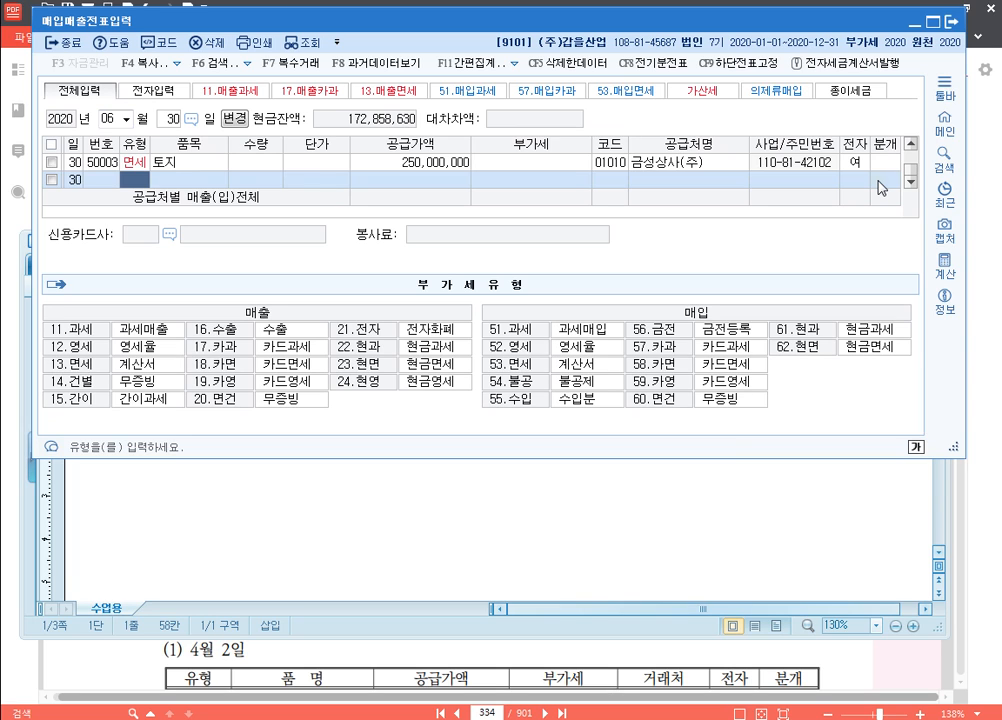
Step: Start a taxable sales line (11.과세) dated June 30 for item 건물 with a supply value of 50,000,000
type("11")
key("Return")
type("건물")
key("Return")
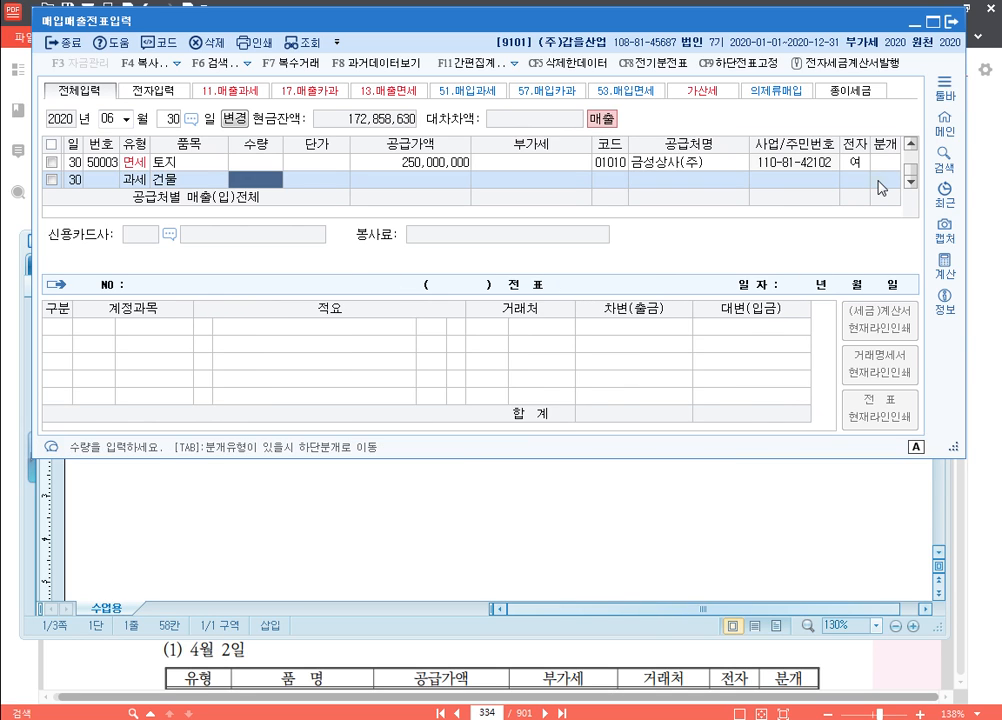
key("Return")
key("Return")
type("50,000,000")
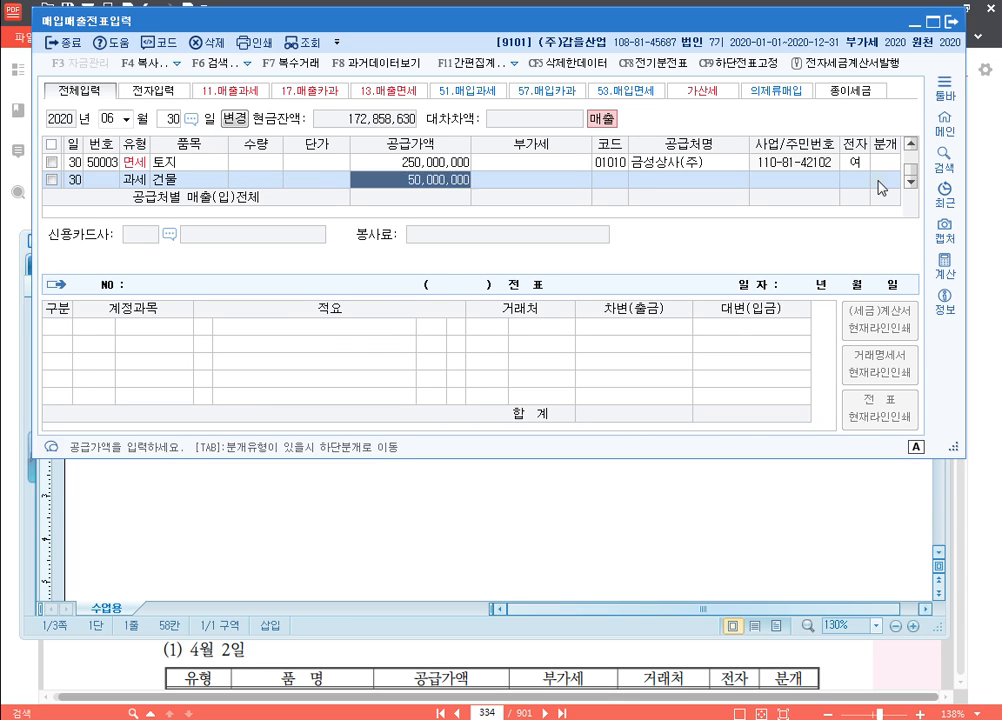
Step: Keep 금성상사(주) as the building line's trading partner, mark it electronic (1, 여), and set its journal type to 혼합 (3)
key("Return")
key("Return")
key("Return")
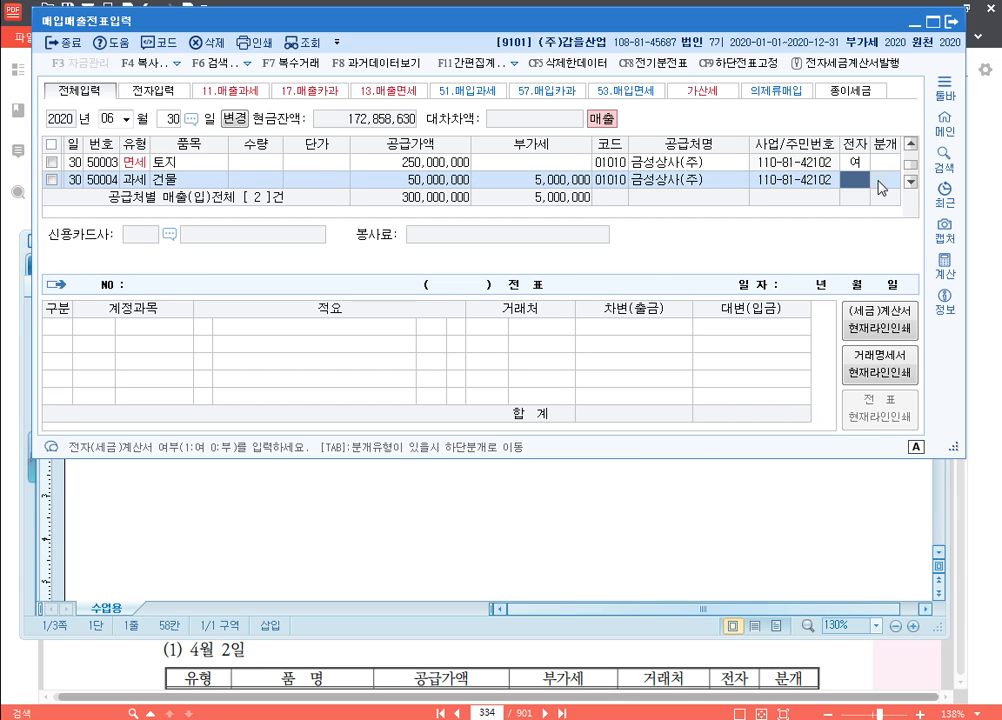
type("1")
key("Return")
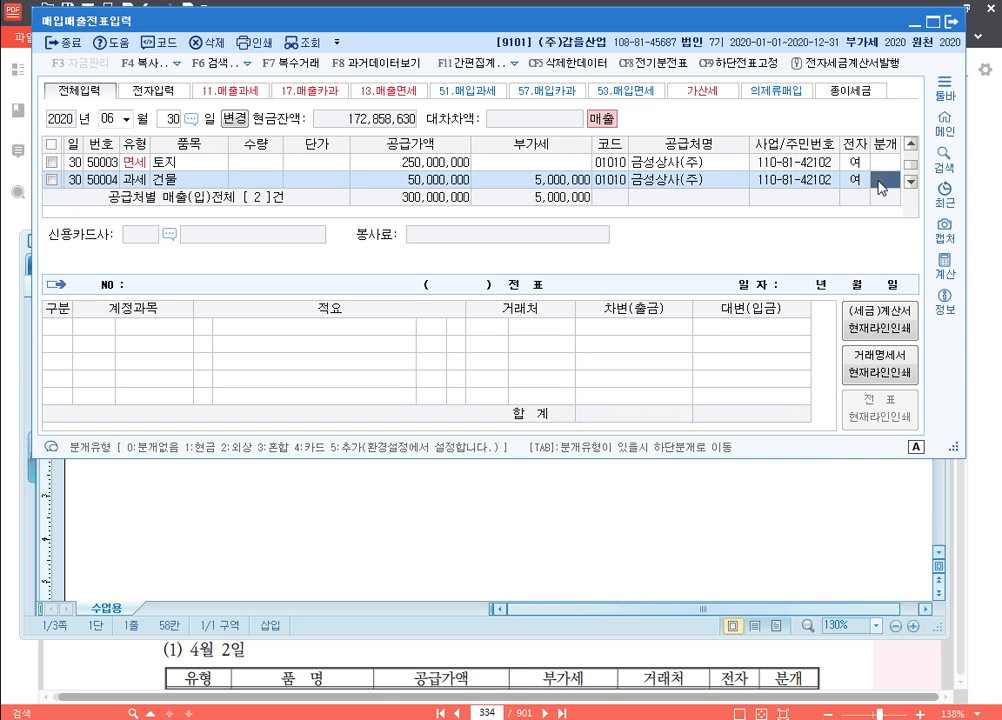
type("3")
key("Return")
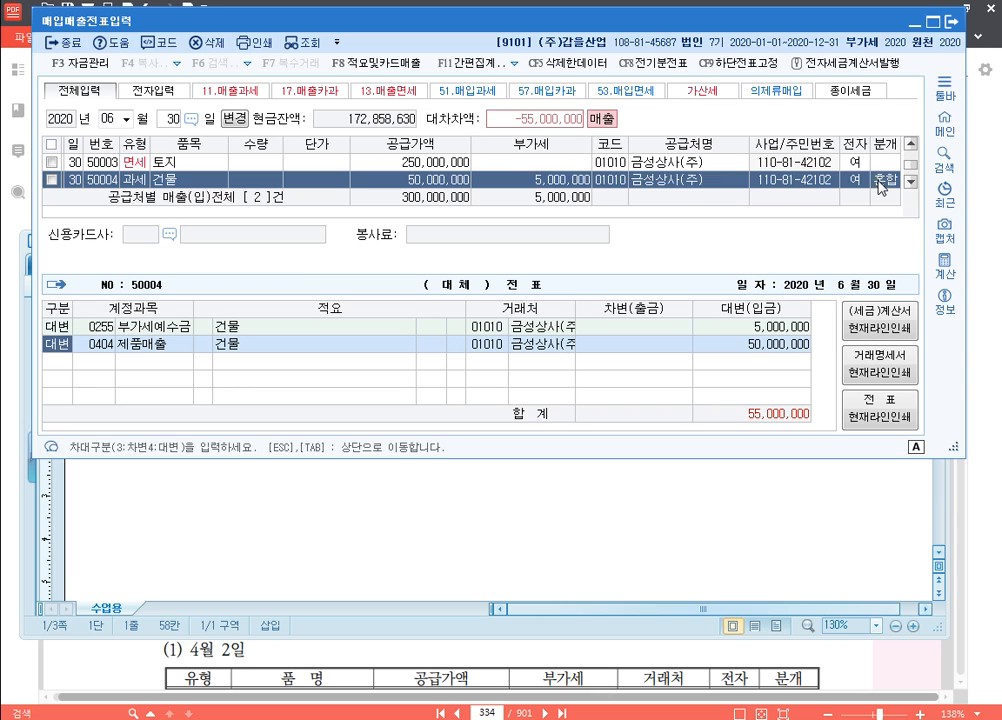
Step: Replace the 제품매출 credit account in the building voucher with 토지 (0201) and set its amount to 100,000,000
key("Return")
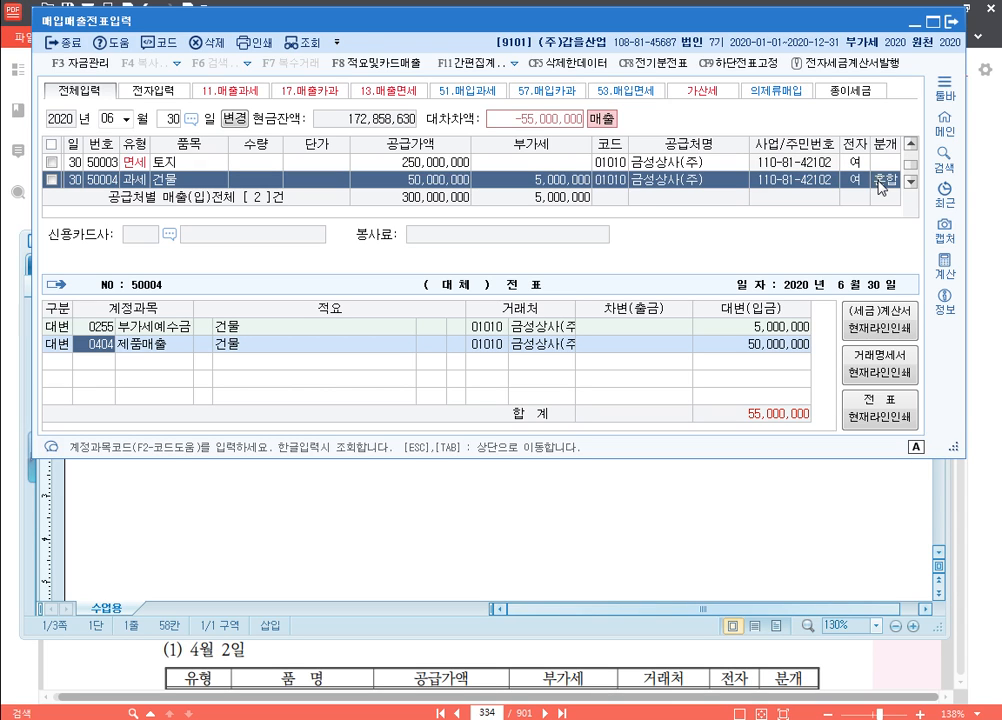
type("0201")
key("Return")
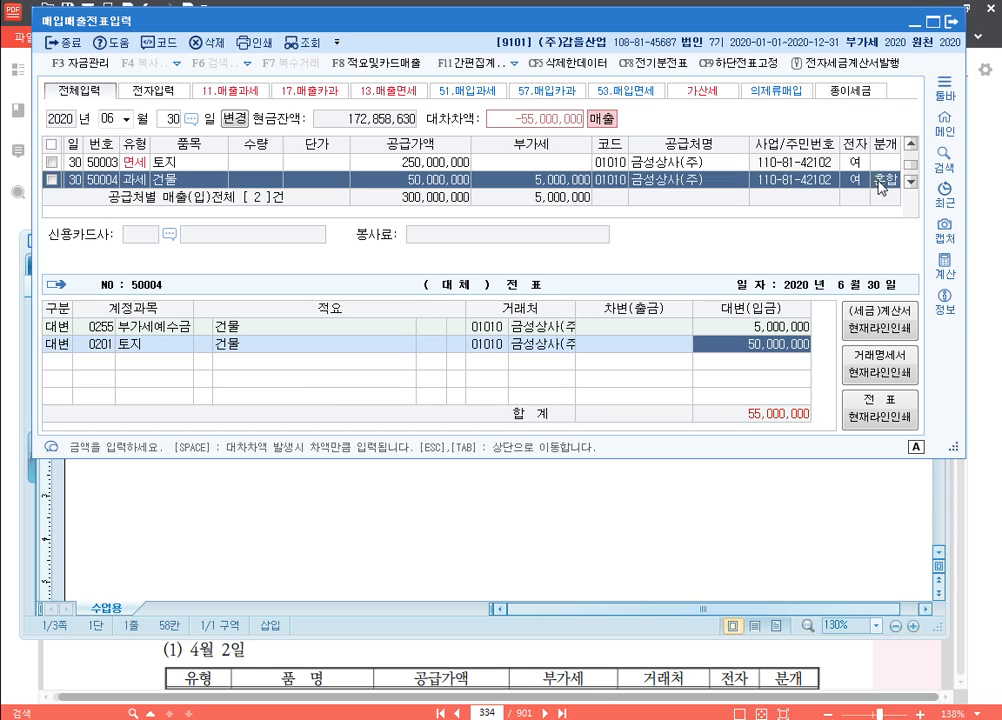
type("100000000")
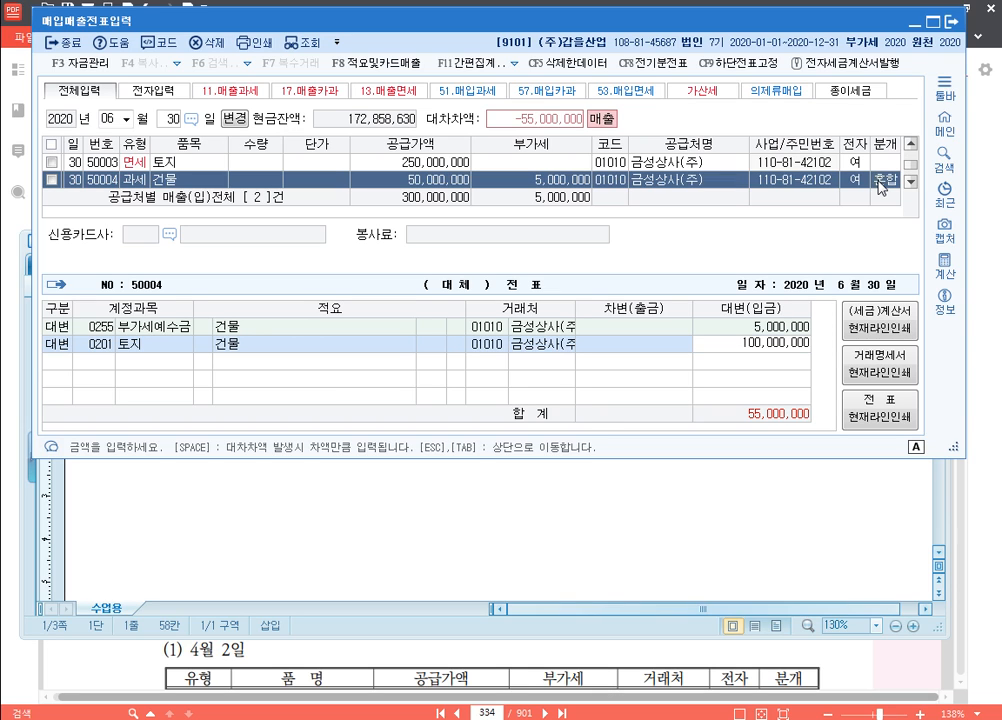
key("Return")
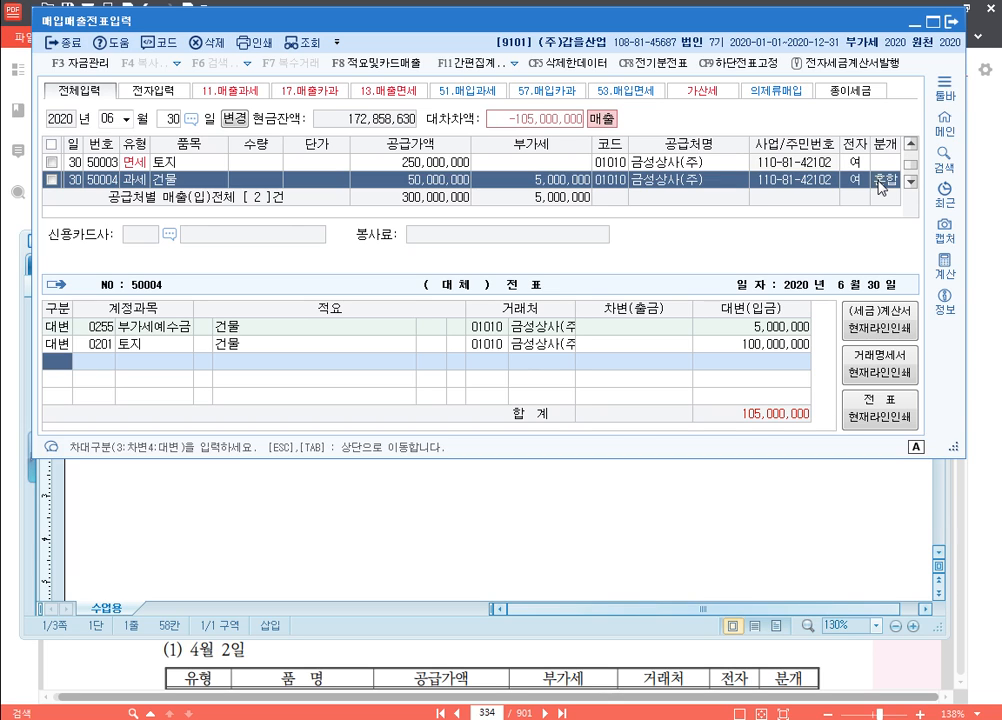
Step: Add a credit row (4, 대변) for 건물 (0202) with an amount of 80,000,000
type("4")
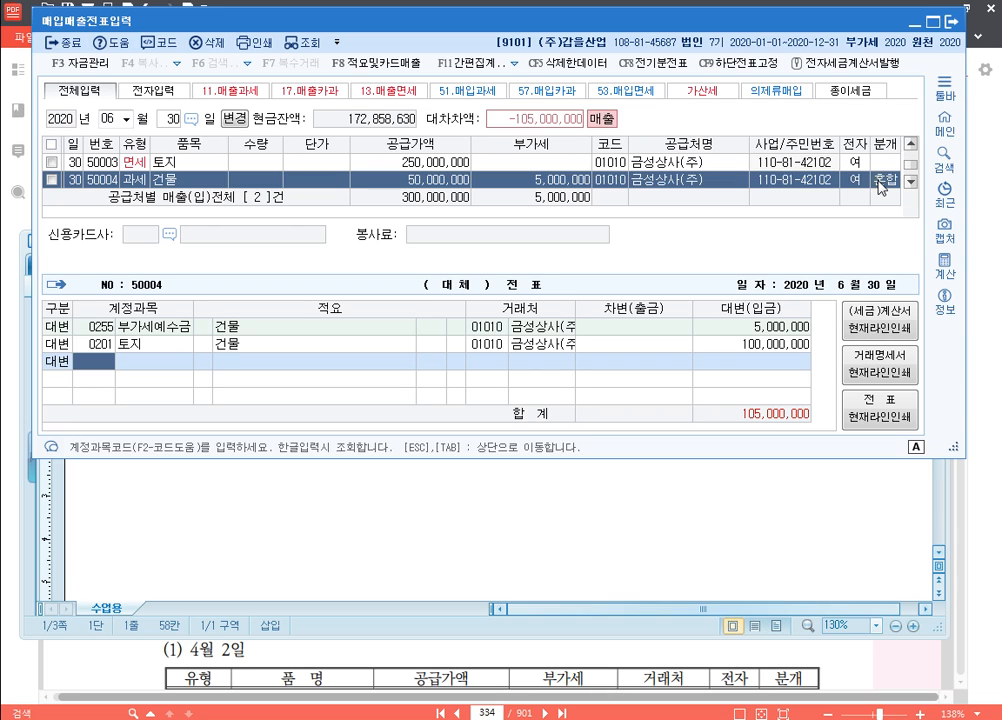
type("202")
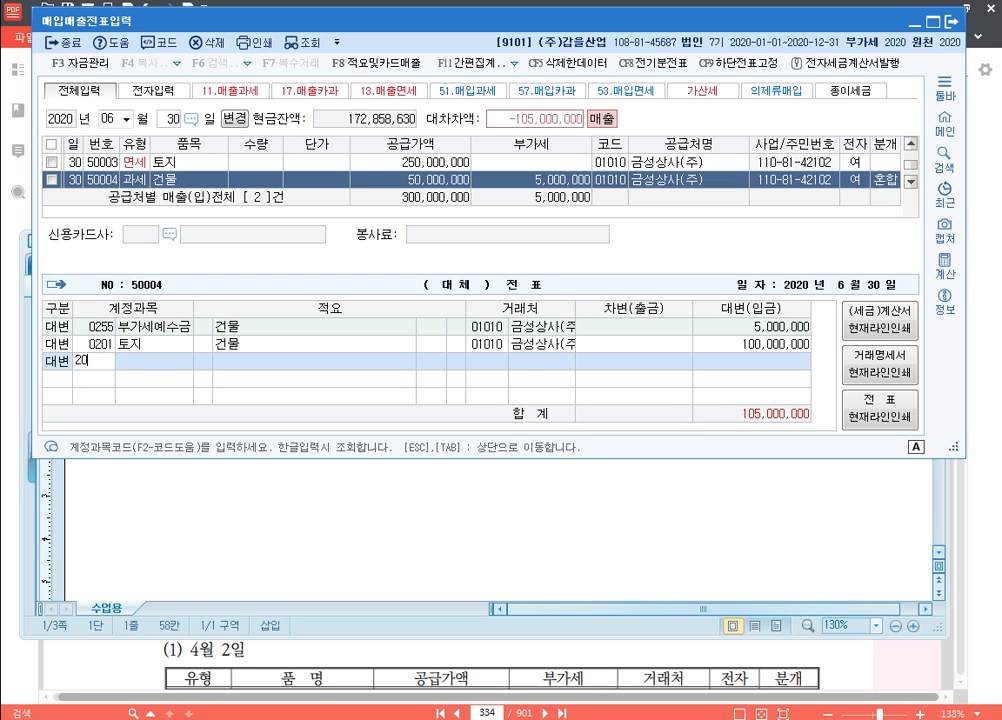
key("Return")
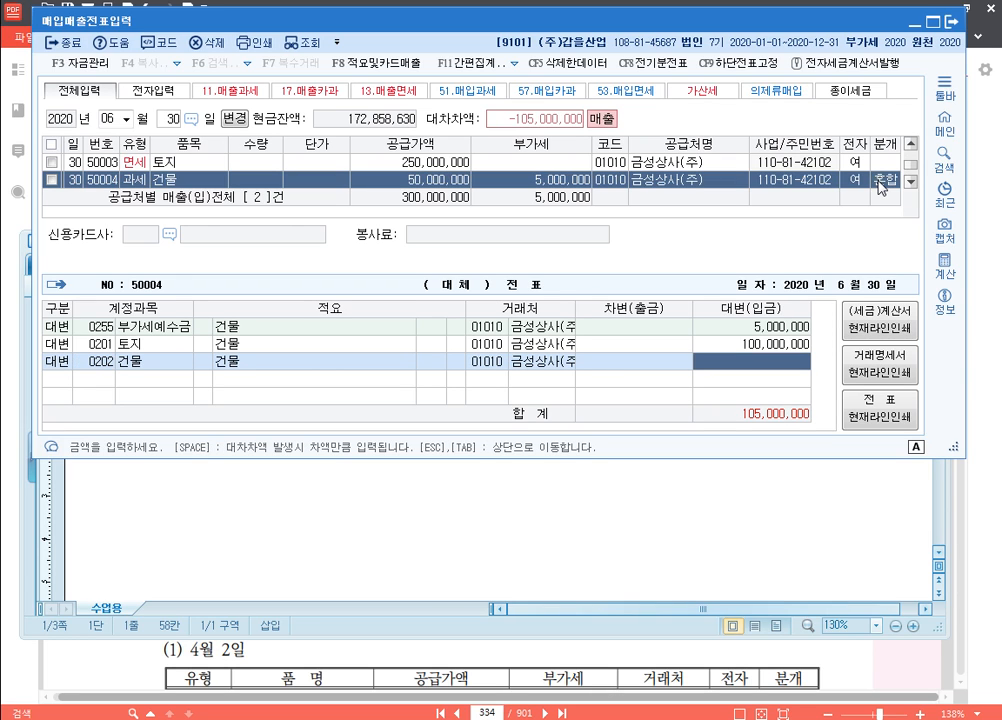
type("80000000")
key("Return")
Step: Add a debit row (3, 차변) for the building's accumulated depreciation account (0203) with an amount of 35,000,000
type("3")
key("Return")
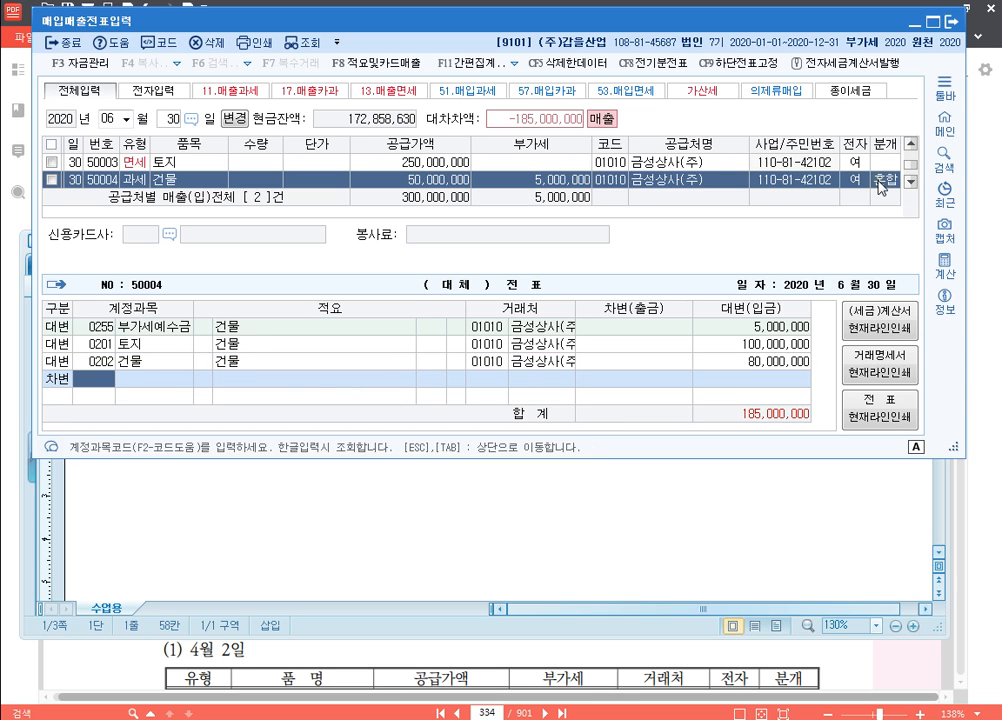
type("203")
key("Return")
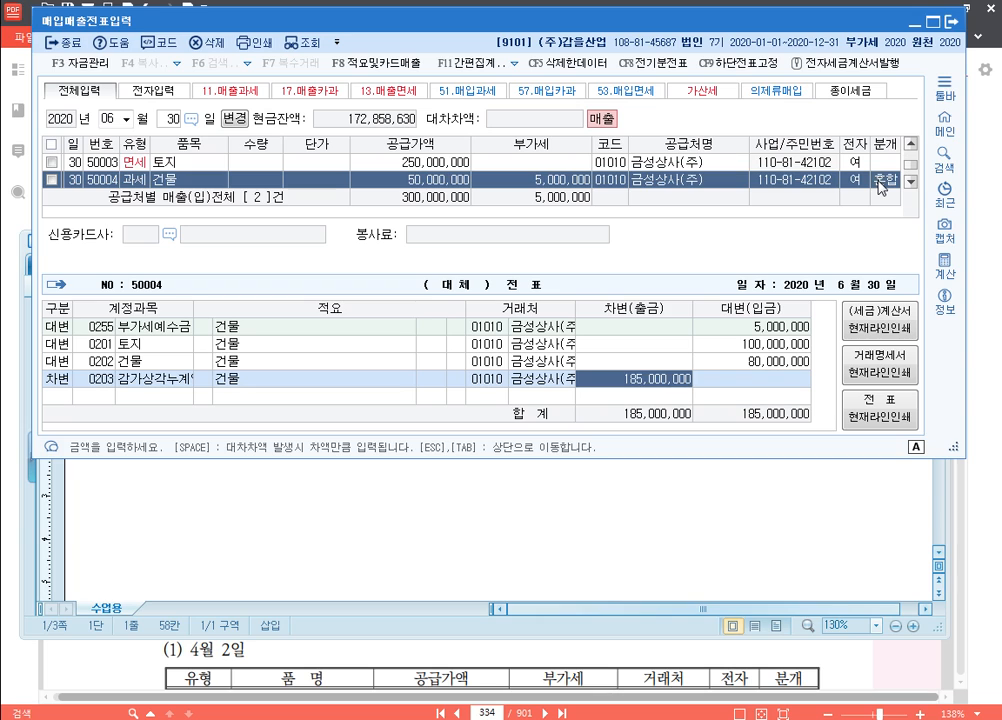
type("35000000")
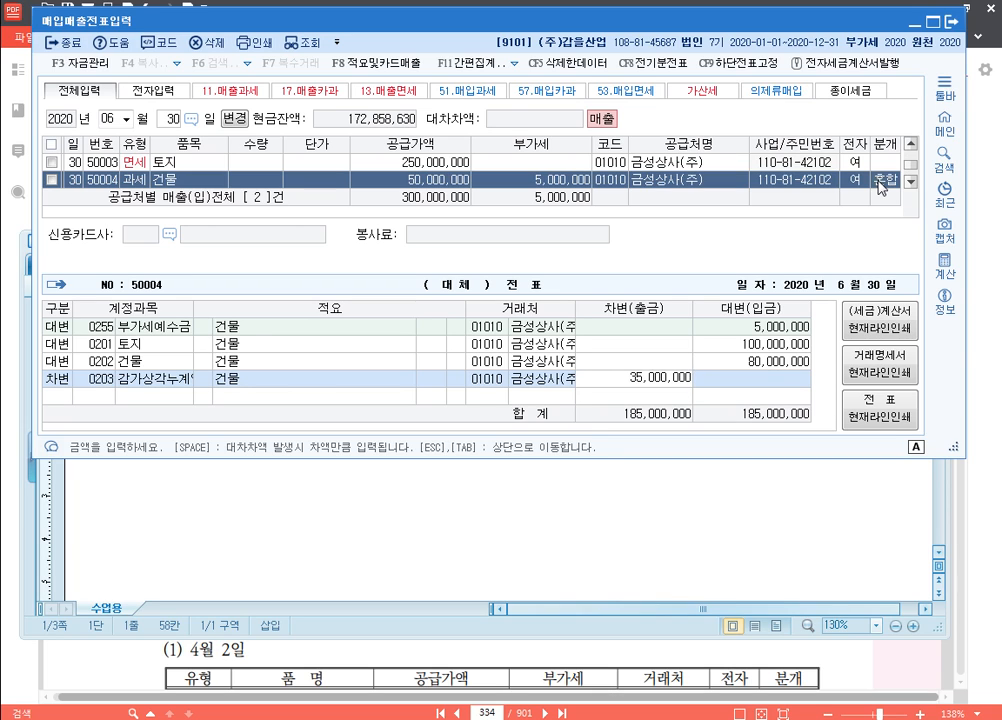
key("Return")
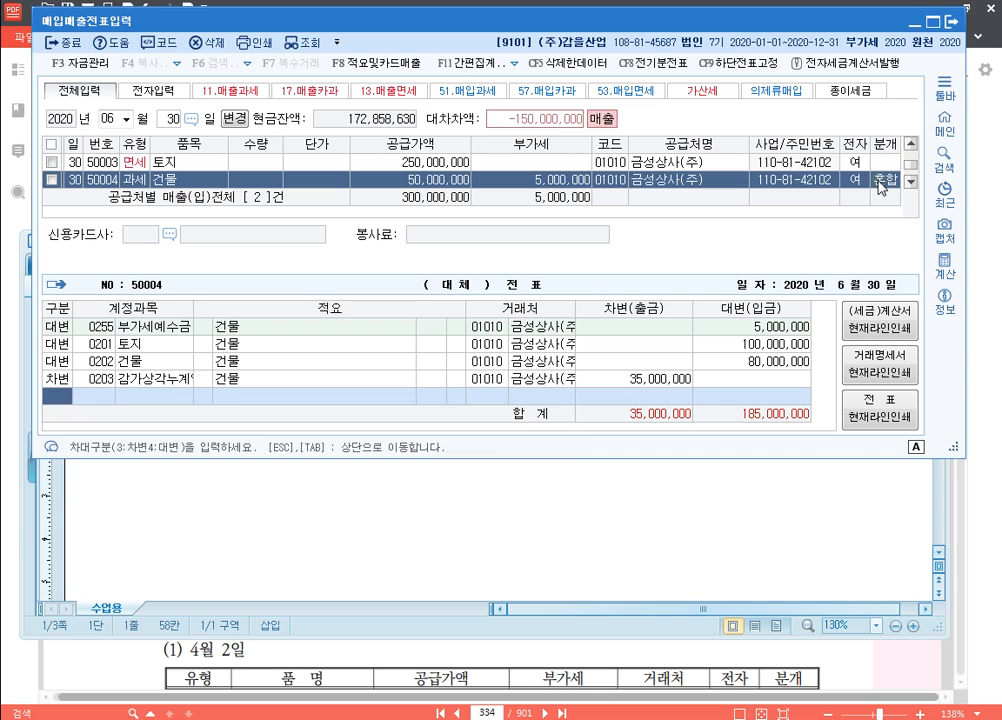
Step: Add a debit row (3, 차변) for 당좌예금 (0102) with an amount of 305,000,000
type("3102")
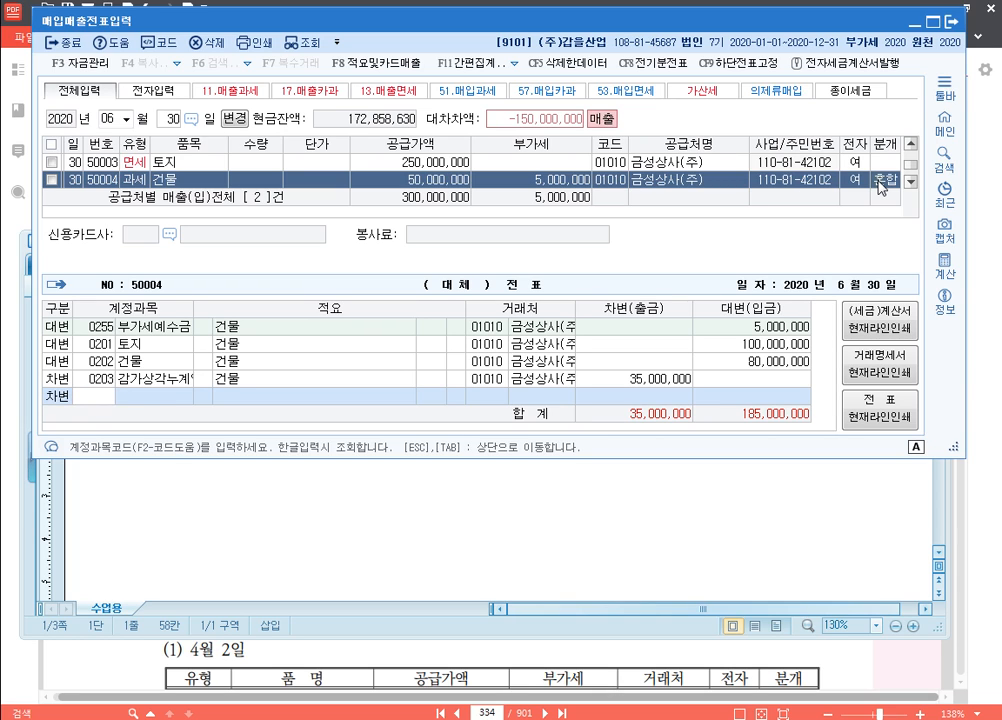
key("Return")
key("Return")
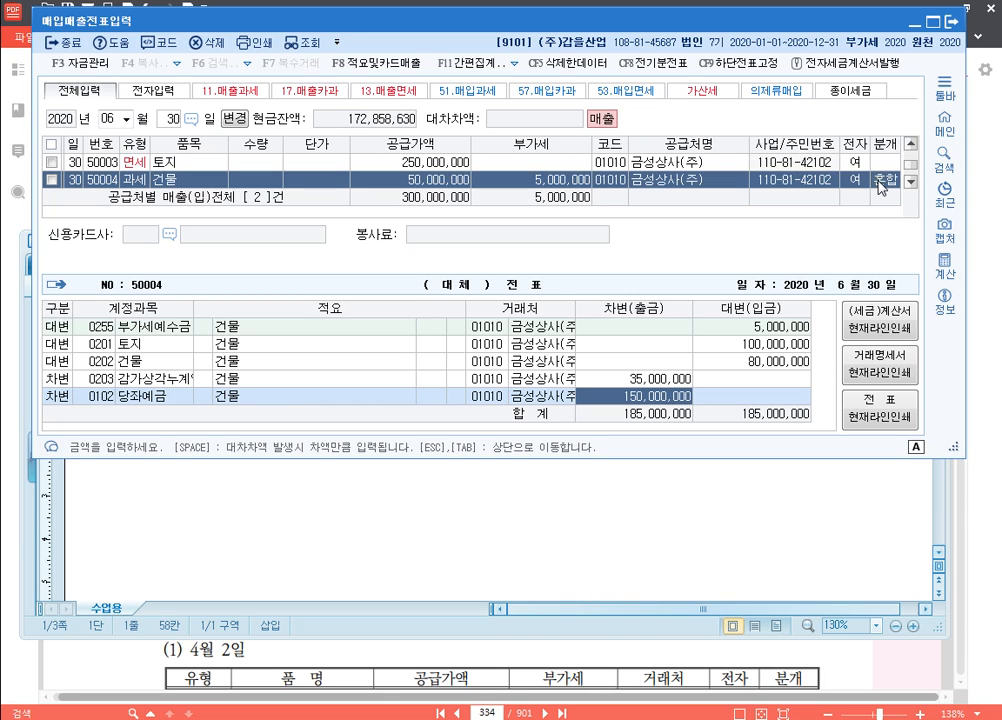
type("3")
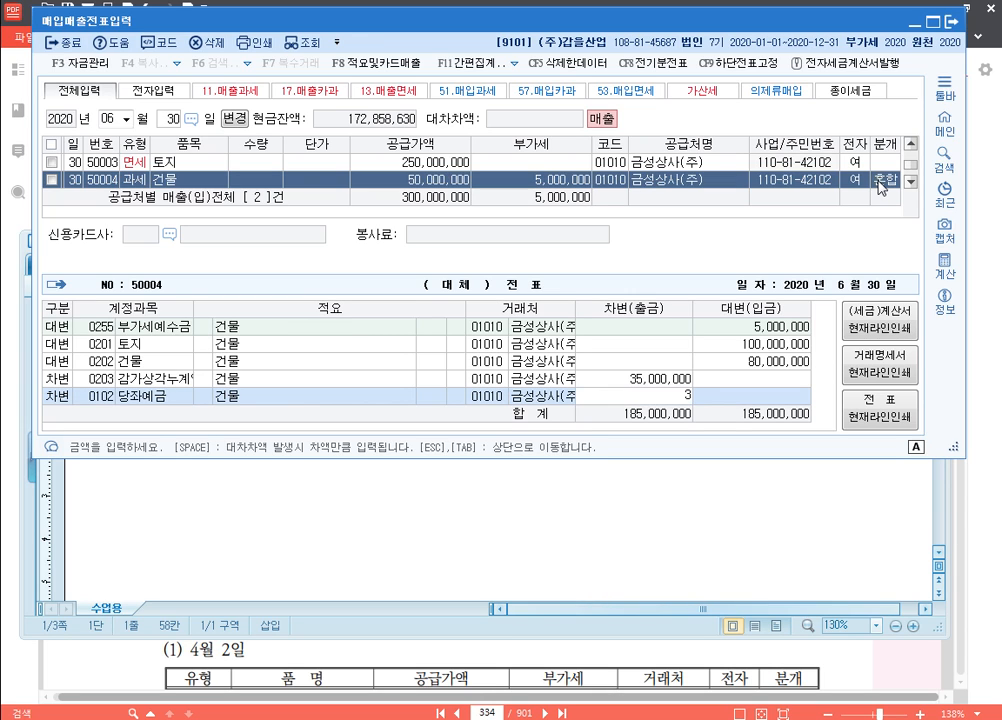
type("05,000,000")
key("Return")
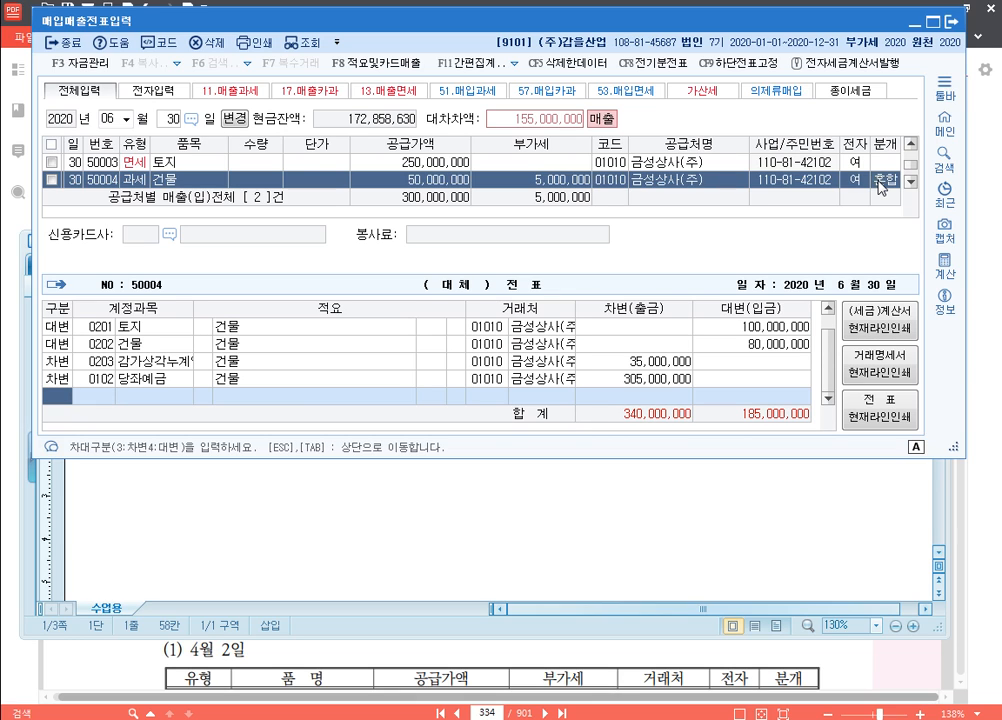
Step: Credit the remaining 155,000,000 to 유형자산처분이익 (0914), complete the building voucher, and check its journal rows
type("4유형")
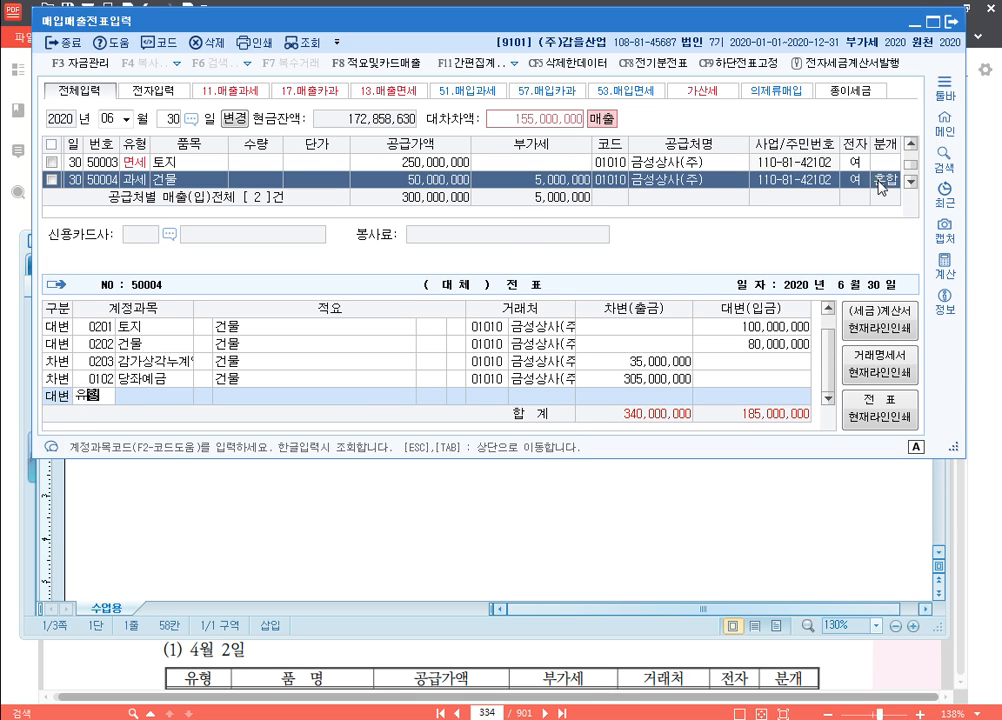
key("Return")
key("Return")
key("Escape")
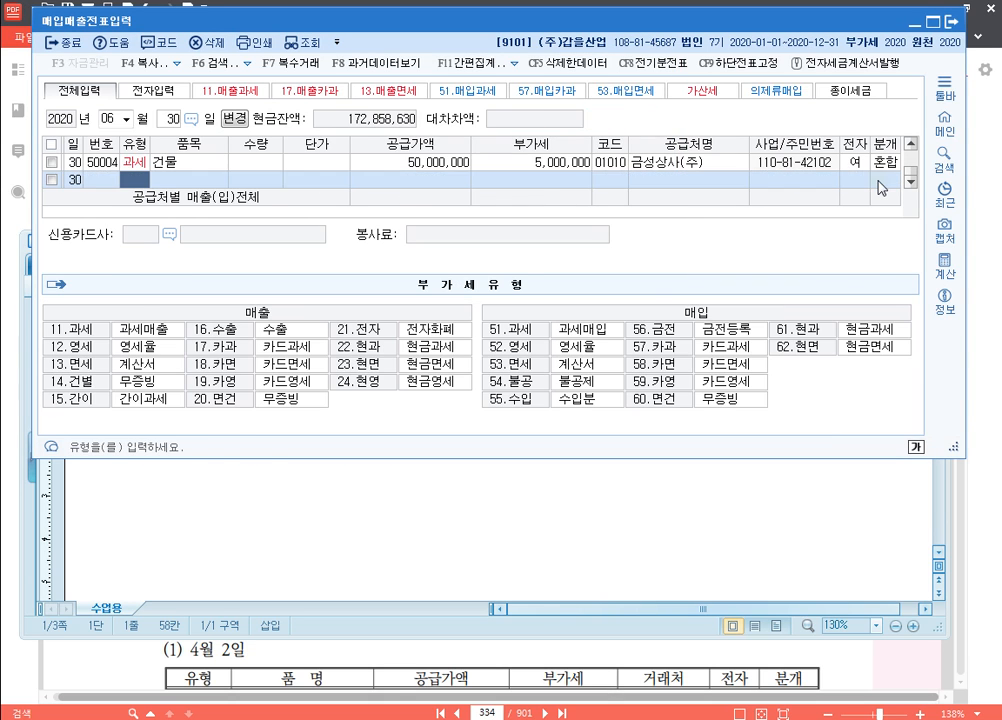
key("Up")
key("Left")
key("Left")
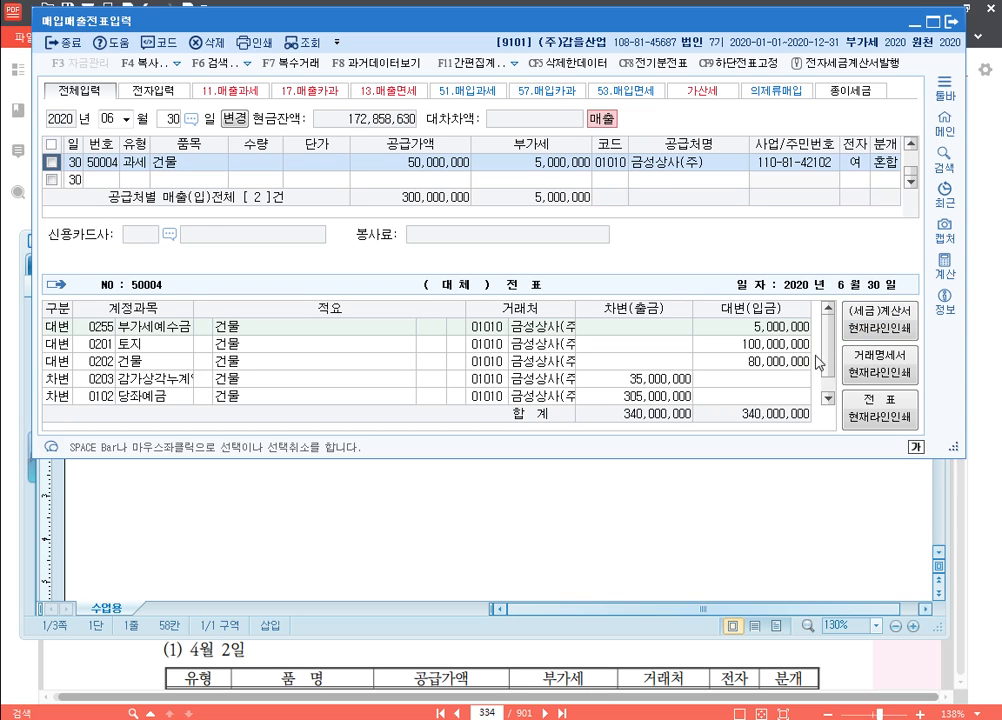
scroll(645, 300, "down", 1)
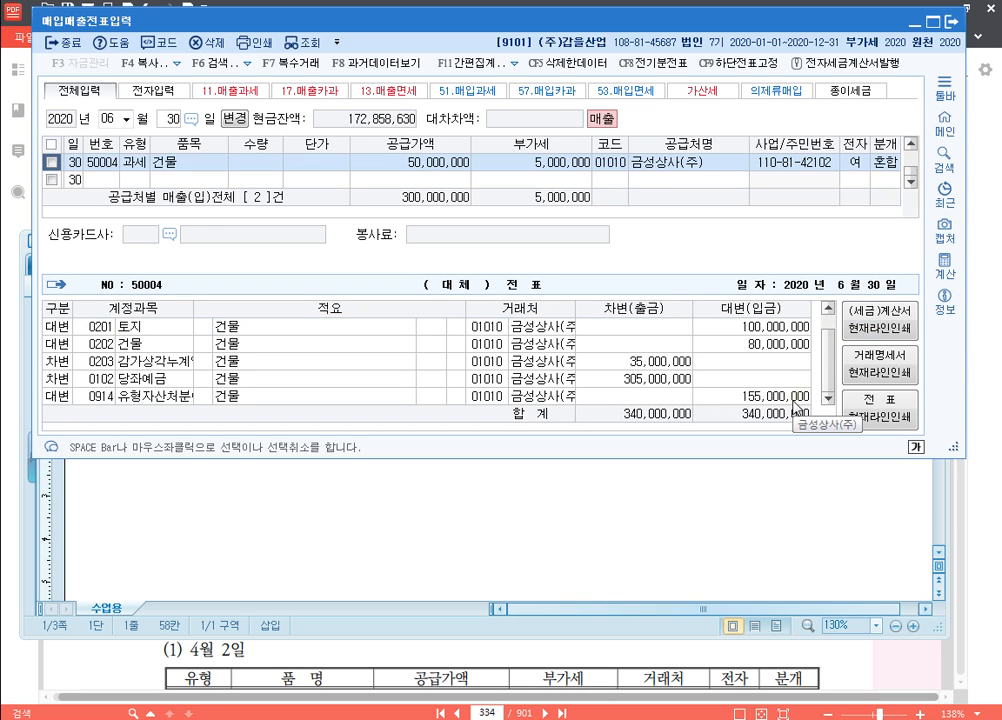
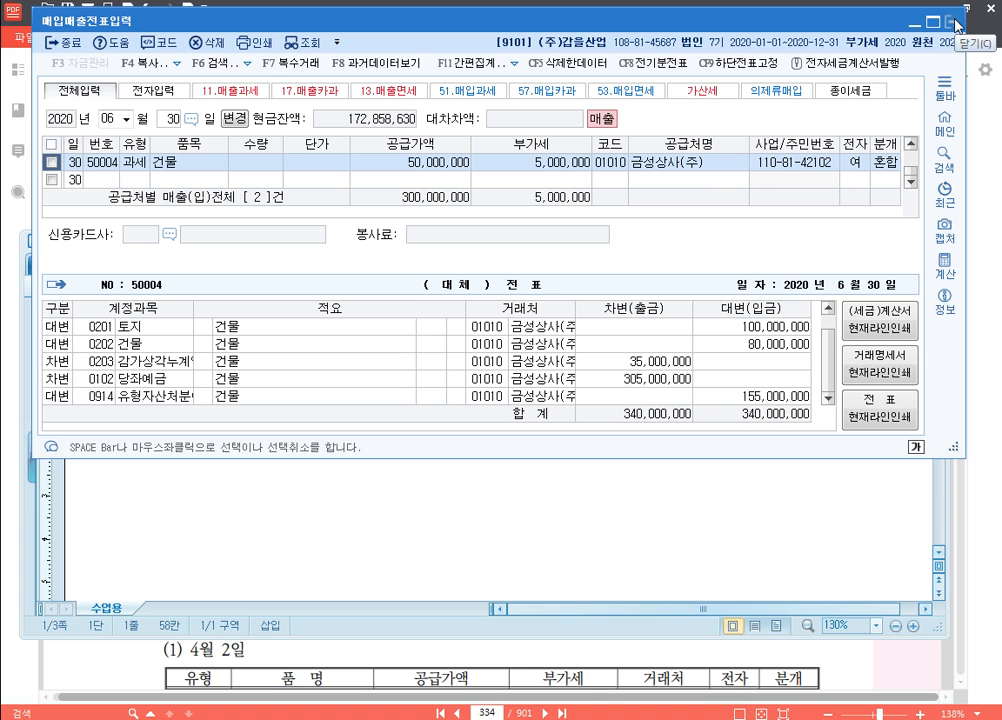
Step: Close 매입매출전표입력 and change the working company in KcLep to 9102 (주)갑을산업
left_click(955, 22)
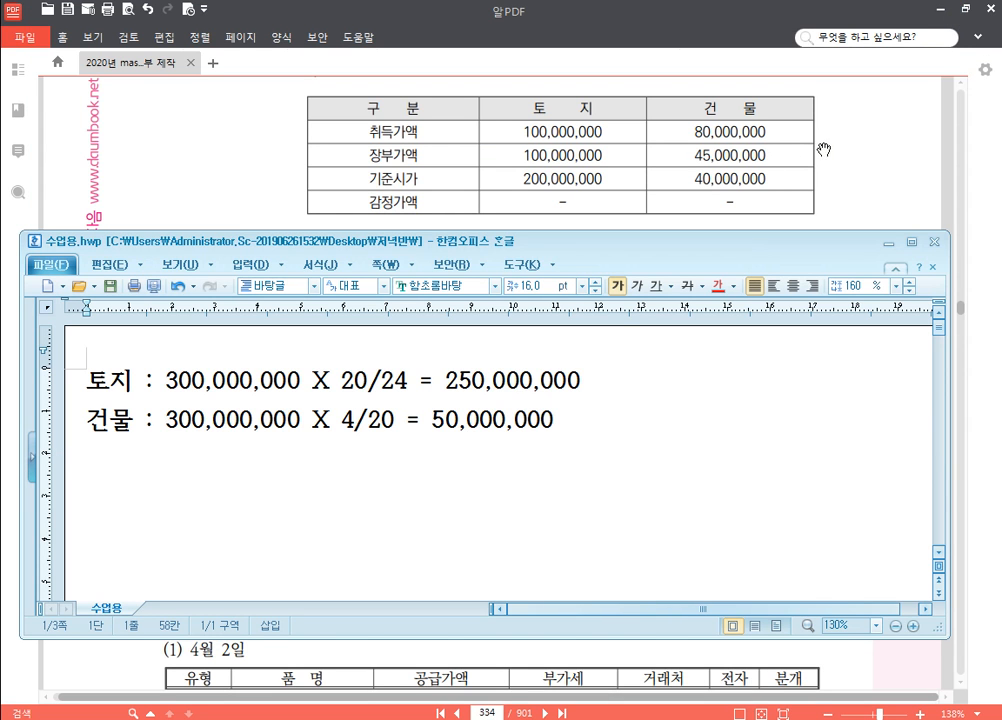
left_click(377, 718)
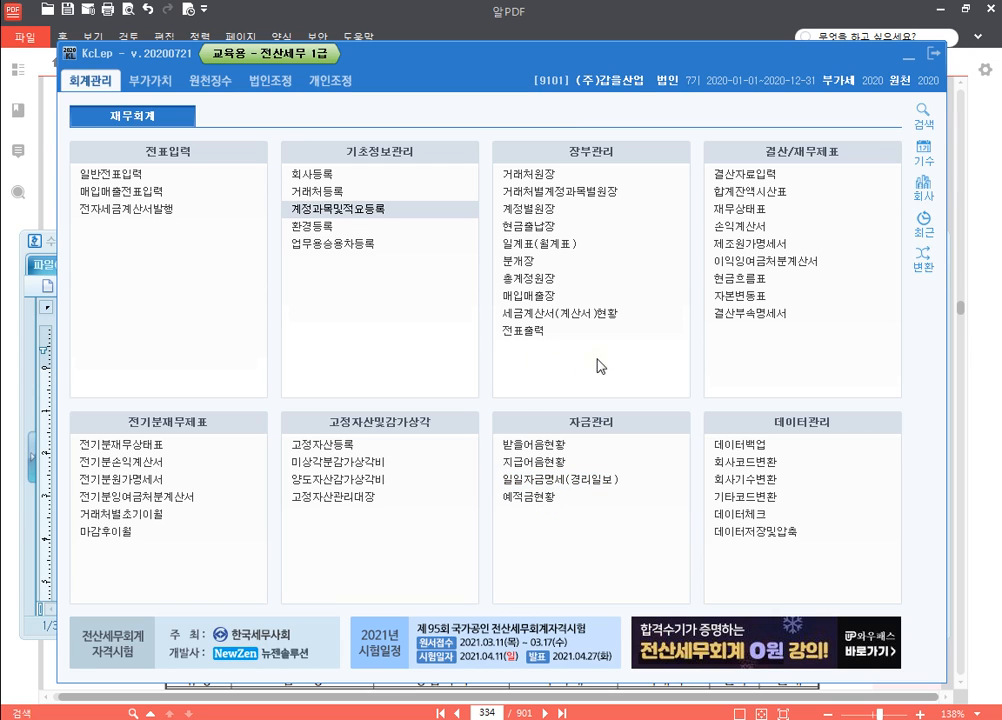
left_click(924, 186)
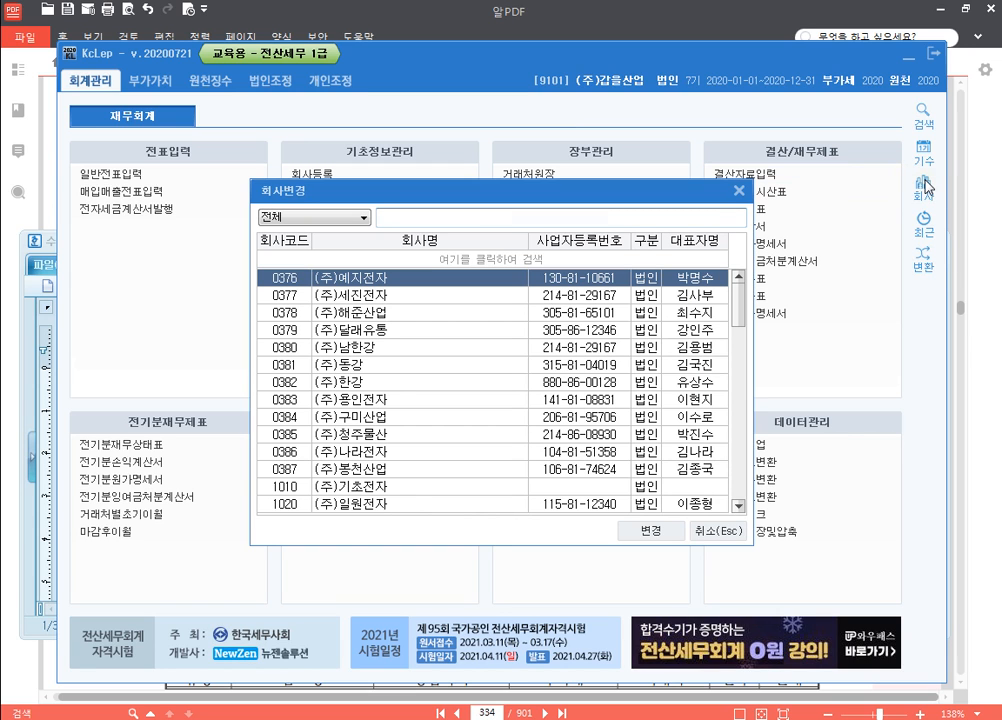
type("9102")
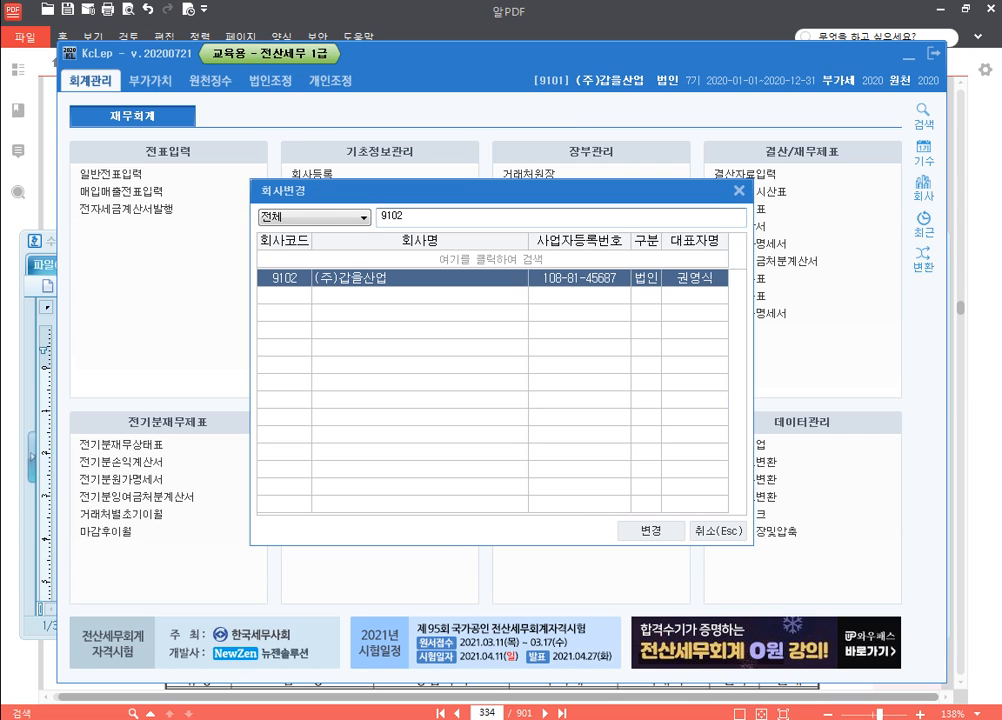
key("Return")
key("Return")
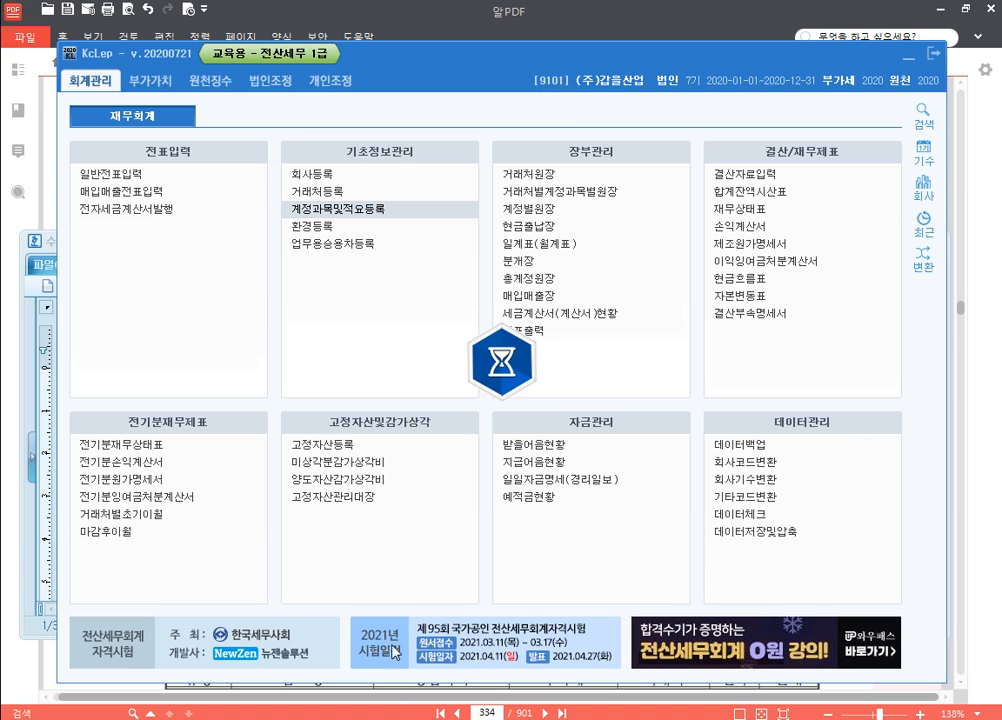
Step: Switch to 수업용.hwp in Hangul, maximize it, and place the cursor on the empty line below the apportionment notes
mouse_move(366, 718)
left_click(407, 687)
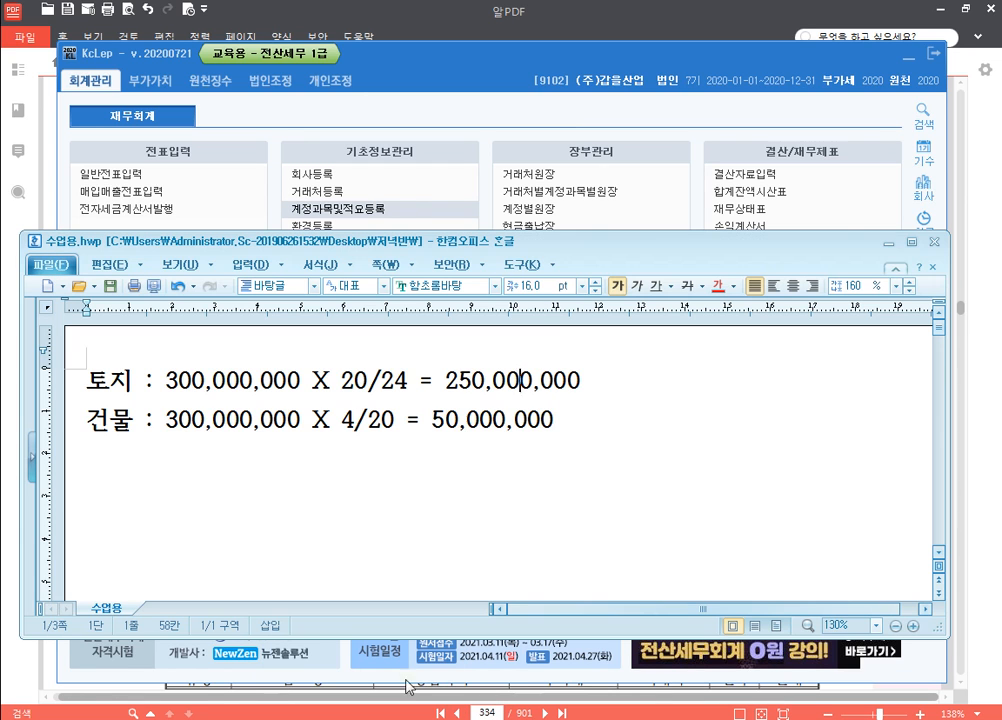
left_click(911, 242)
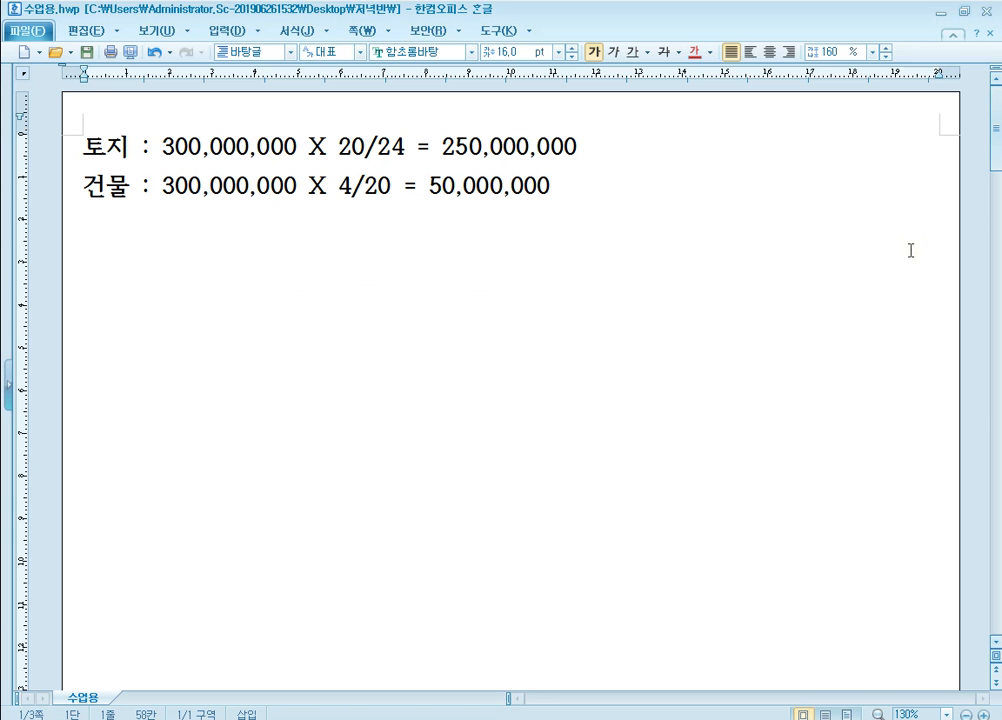
left_click(145, 280)
scroll(368, 328, "down", 1)
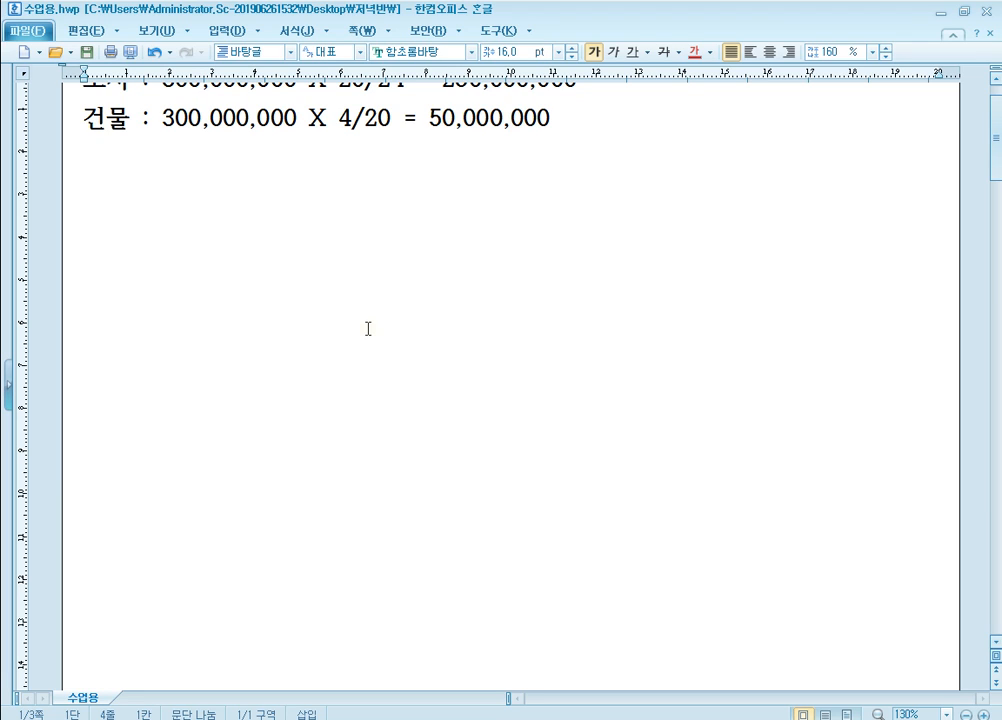
Step: Write the note line "* 결산 : 기말 수정분개" below the land and building calculations
type("* ruft")
key("BackSpace")
key("BackSpace")
key("BackSpace")
key("BackSpace")
key("Hangul")
type("결산 :")
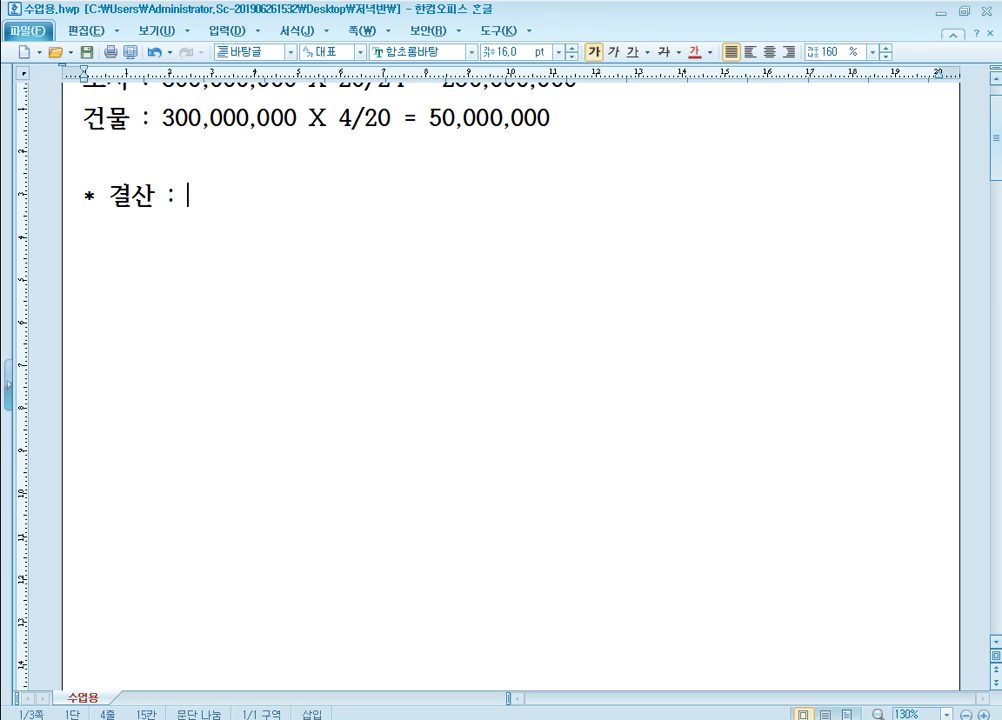
type(" 기말 수정분개")
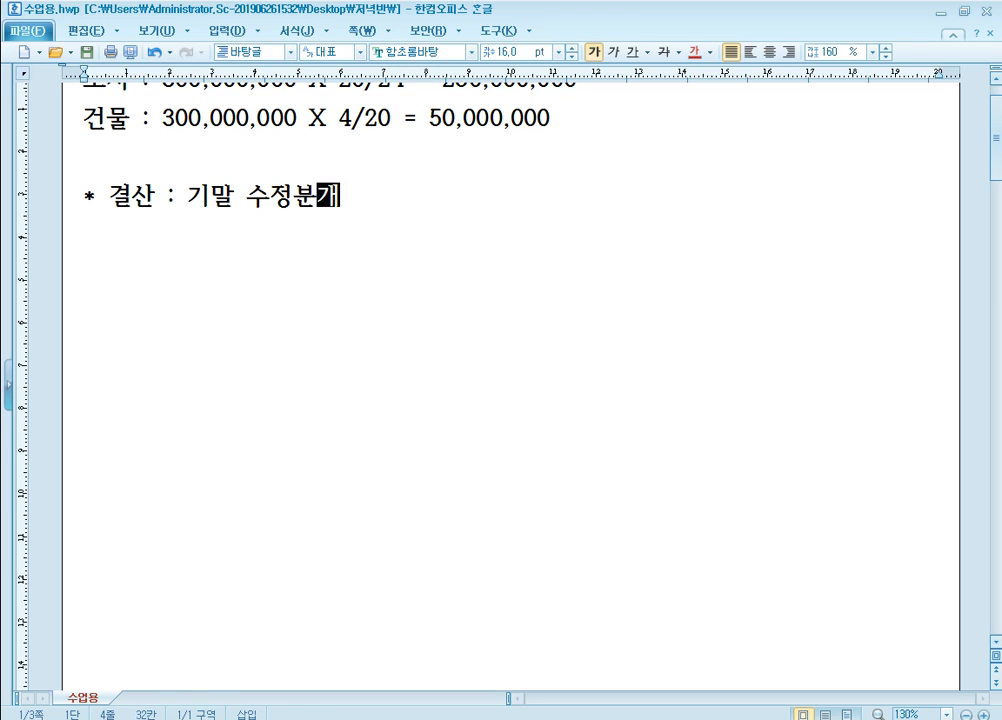
Step: Add the note line "- 수동결산 : 직접 기말 수정분개 입력" below the 결산 heading
key("Return")
type("- 수동셔")
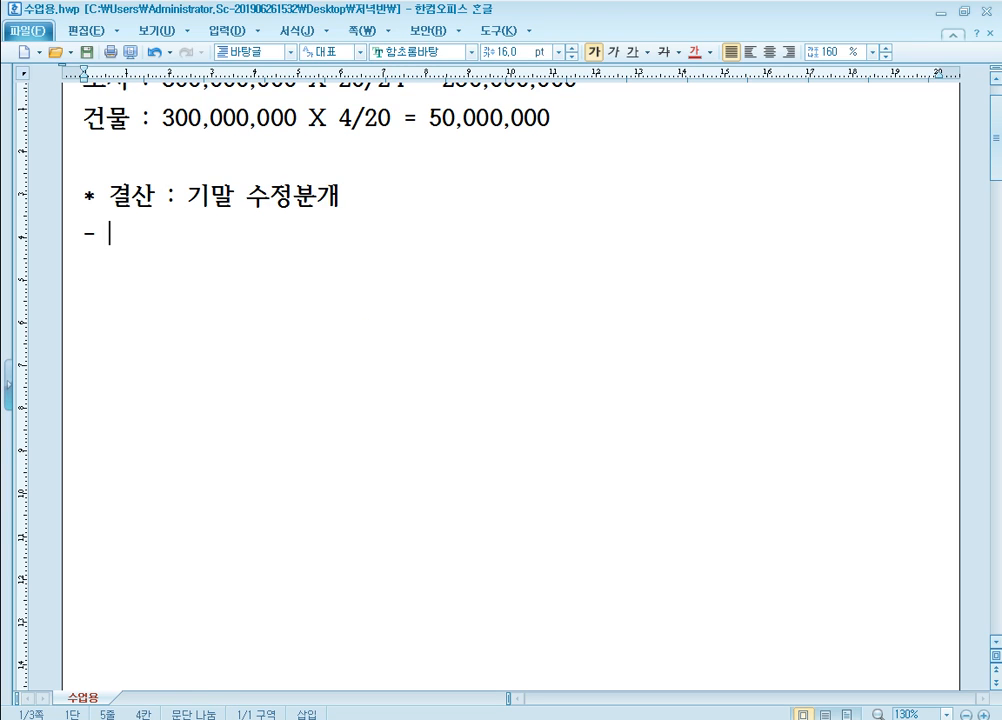
key("BackSpace")
key("BackSpace")
type("결산 :")
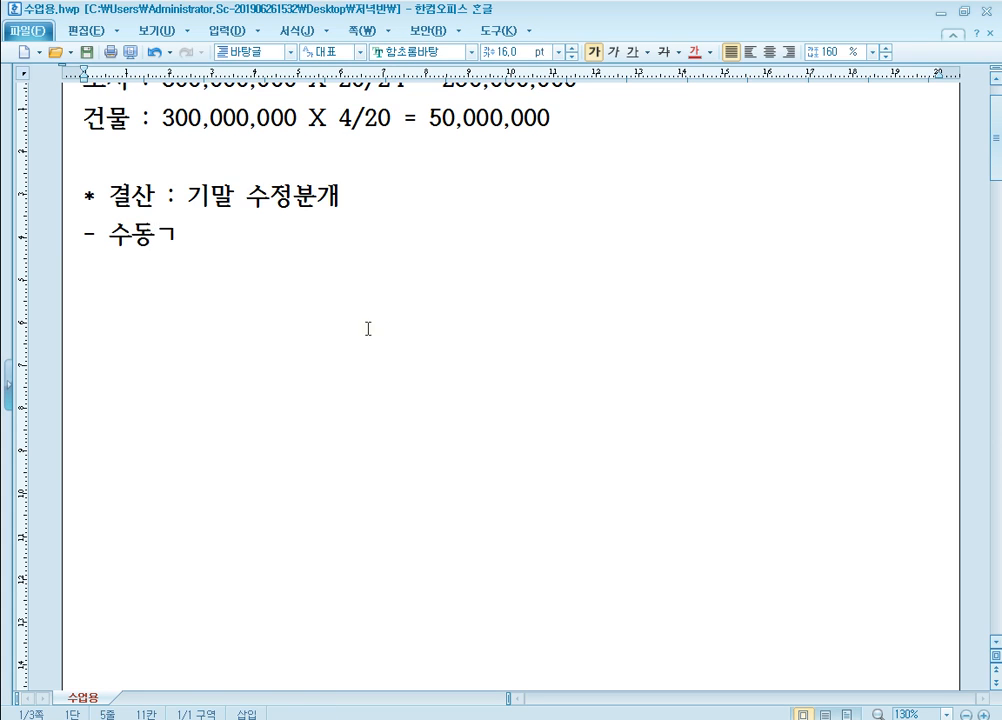
type("직접")
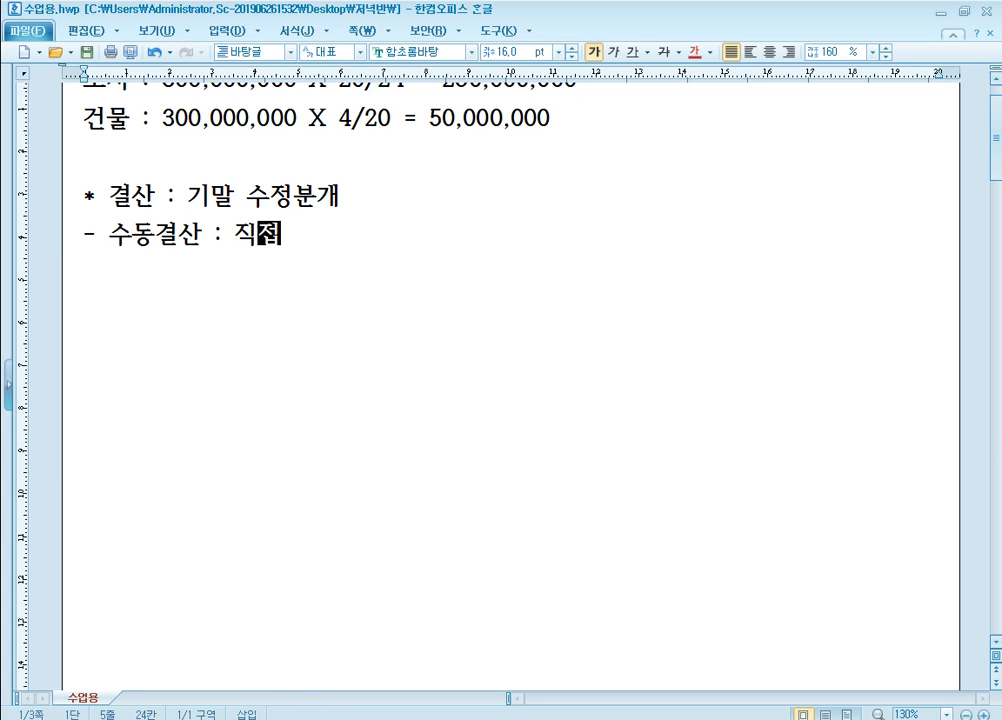
type(" ■기말 수정분개 이")
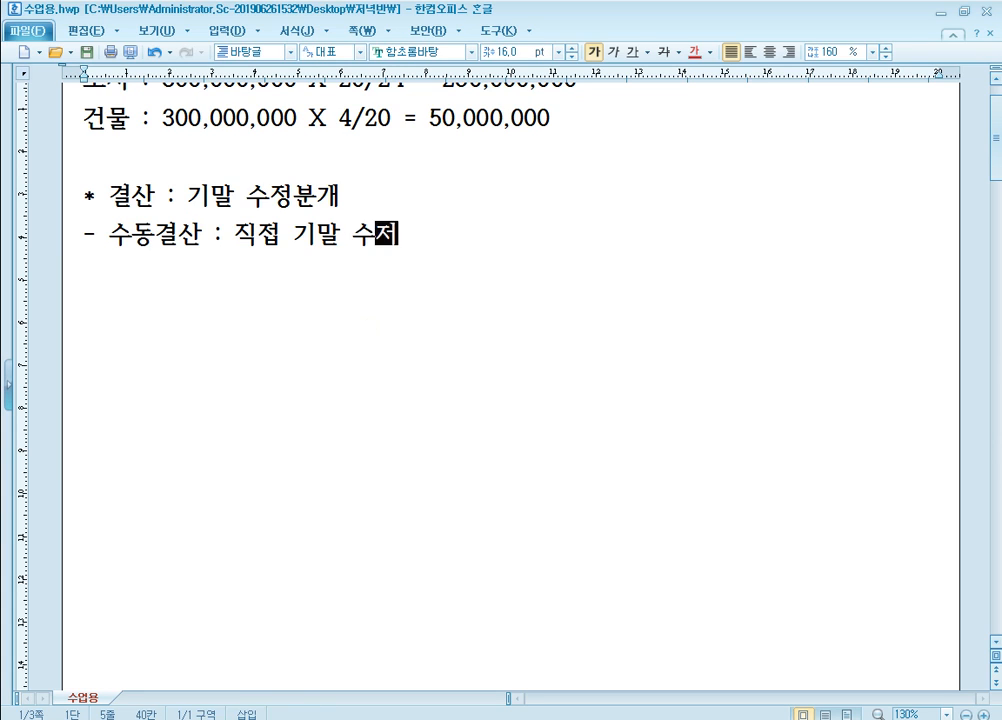
type("ㅂ력")
key("Return")
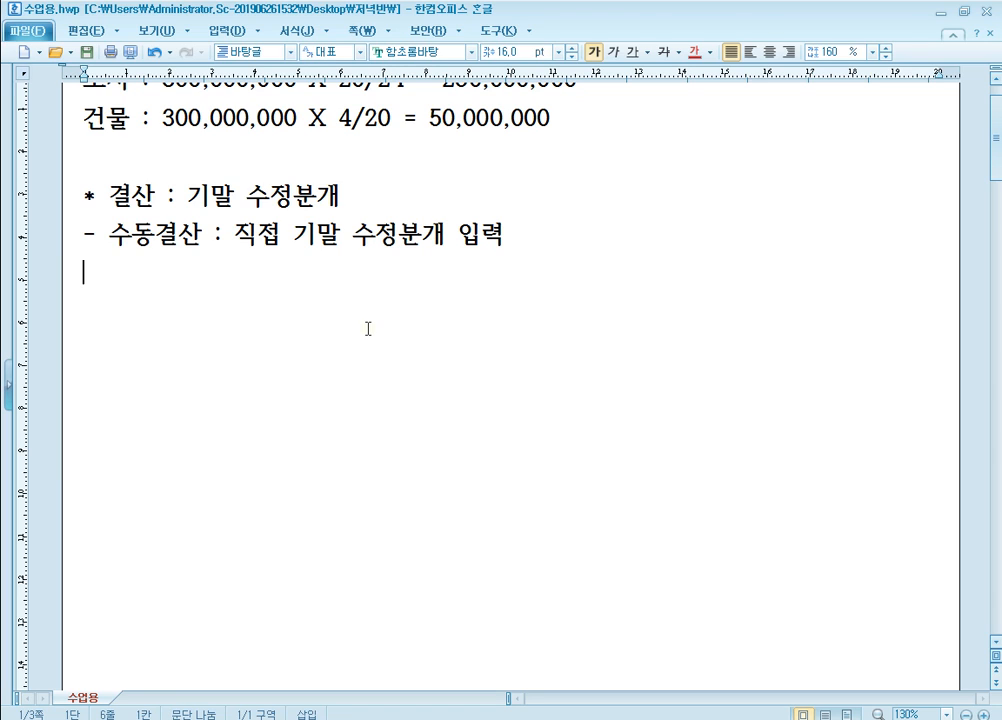
Step: Begin the next note line with "- 자동결산 :" below the 수동결산 line
type("- 자도ㅇ결산 :")
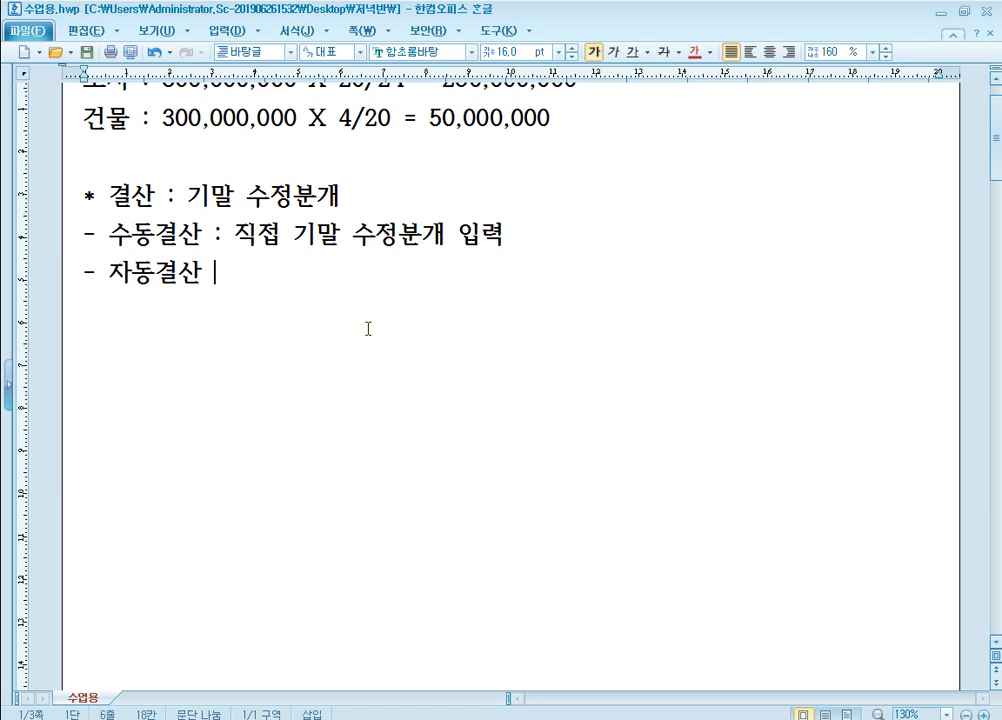
Step: Complete the 자동결산 line with “결산자료입력” 메뉴를 이용하여 기말 수정분개 and start a new line below it
type(" “결산자료입력")
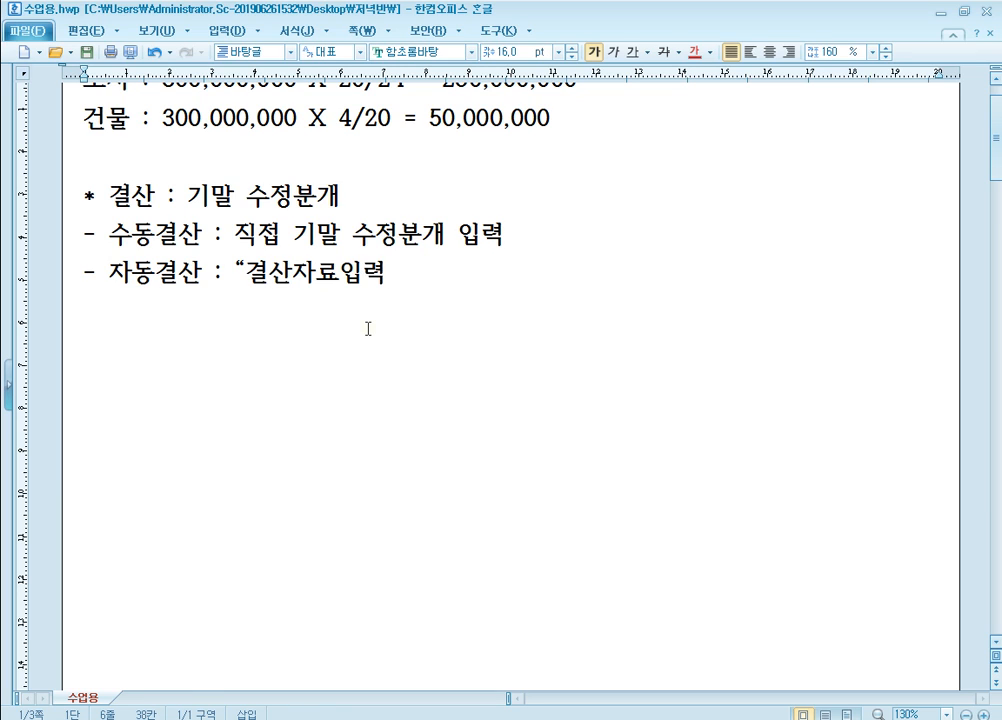
type("” 메뉴를 ")
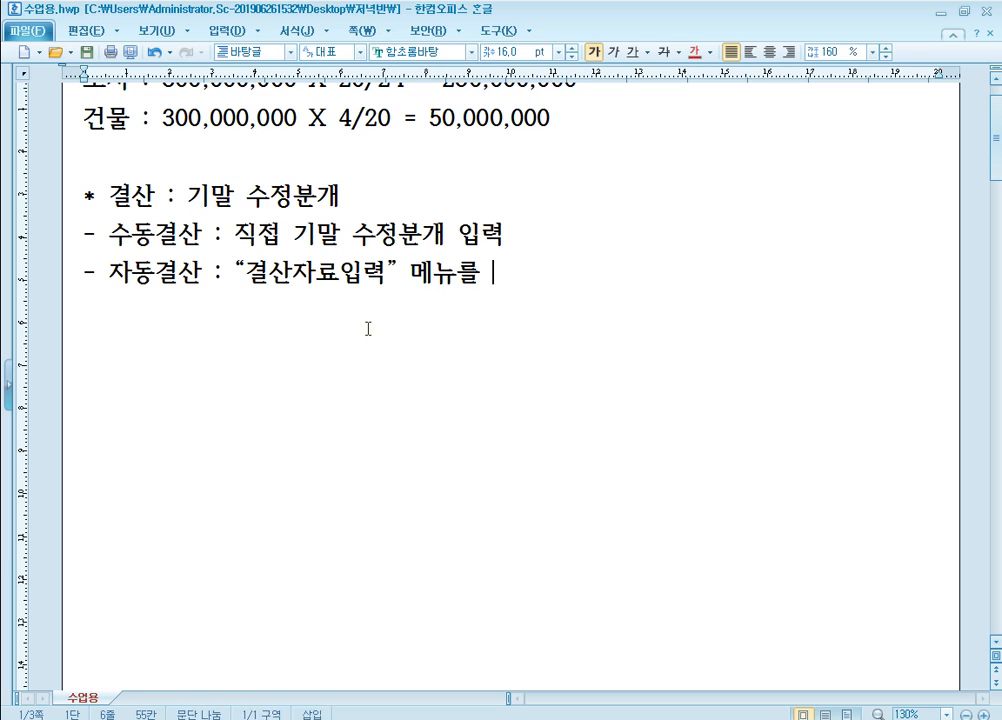
type("이용항여 기말 수정ㅂ")
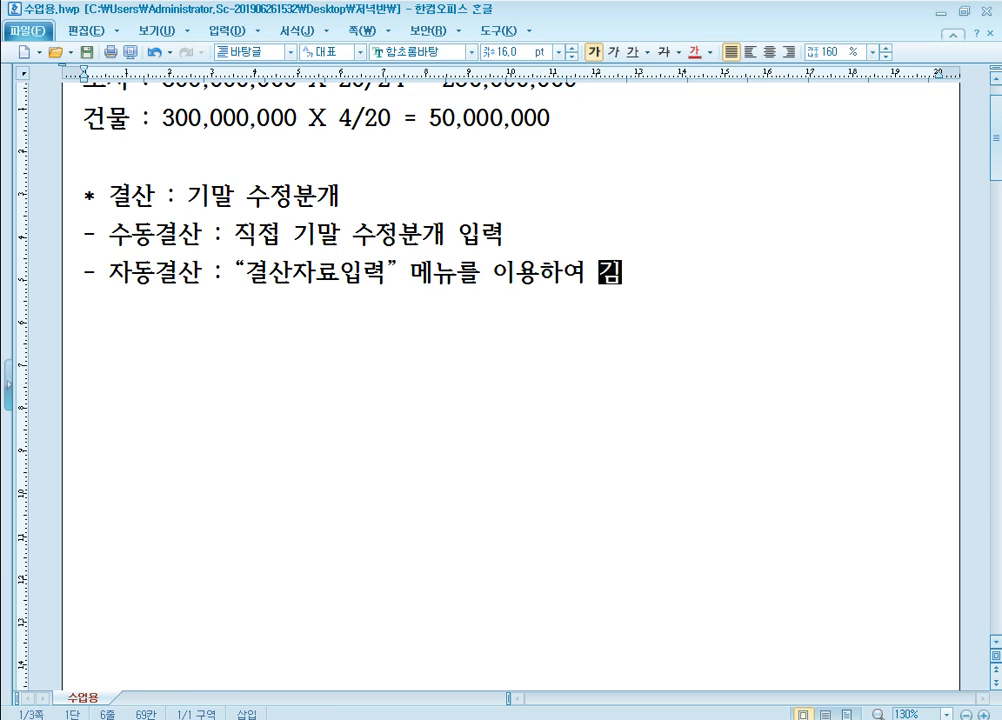
type("분개")
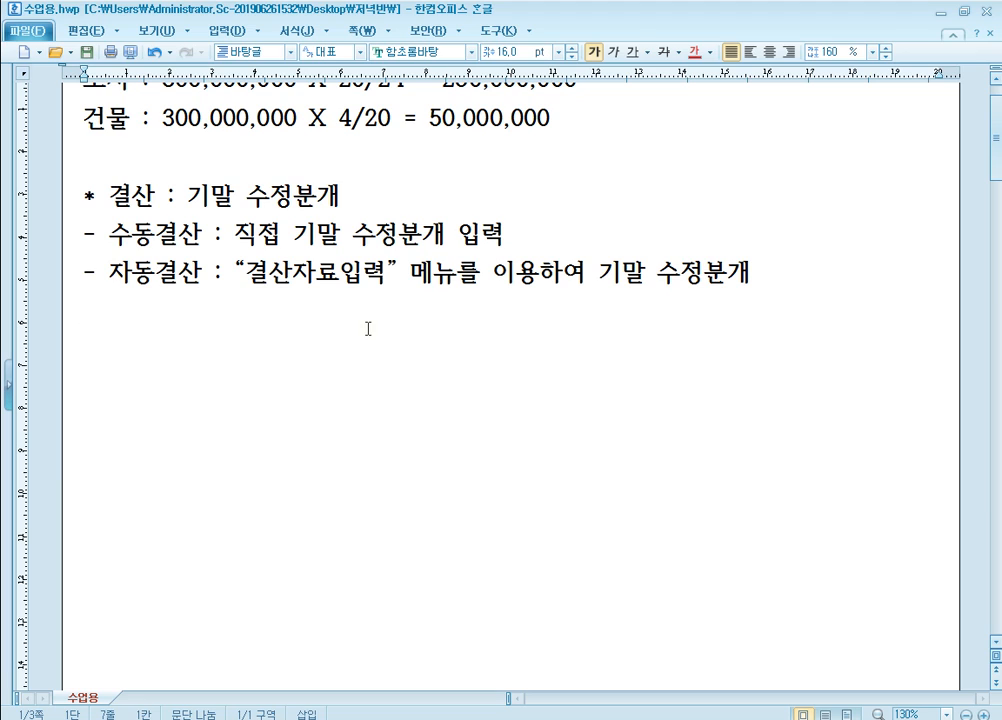
key("Return")
Step: Underline the words 결산자료입력 in the 자동결산 line
left_click_drag(246, 278, 386, 272)
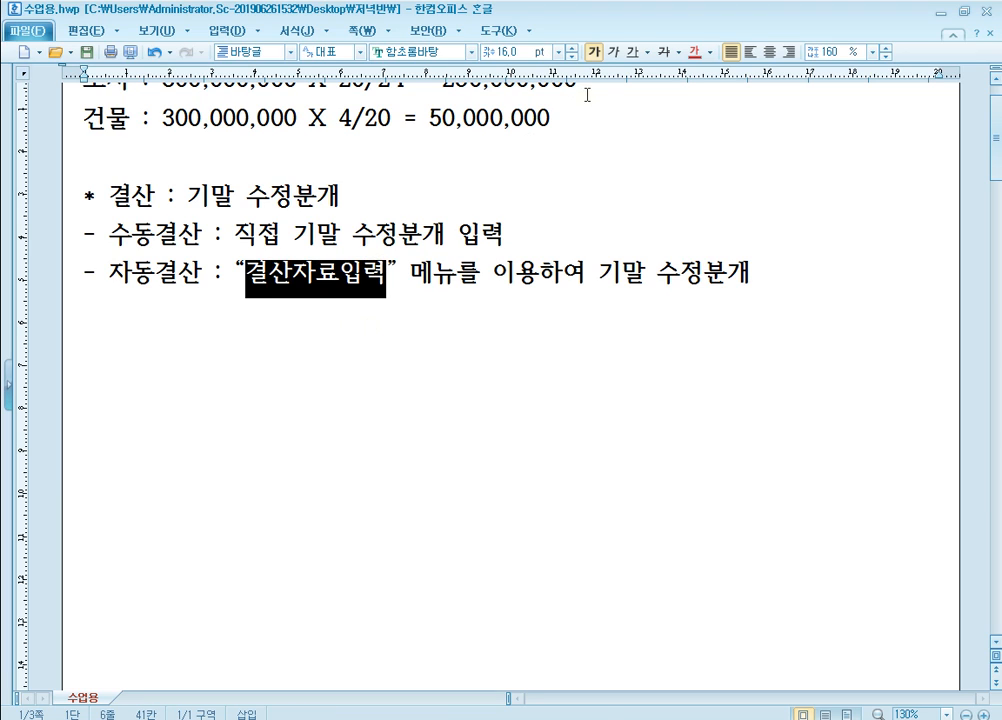
left_click(619, 57)
left_click(273, 306)
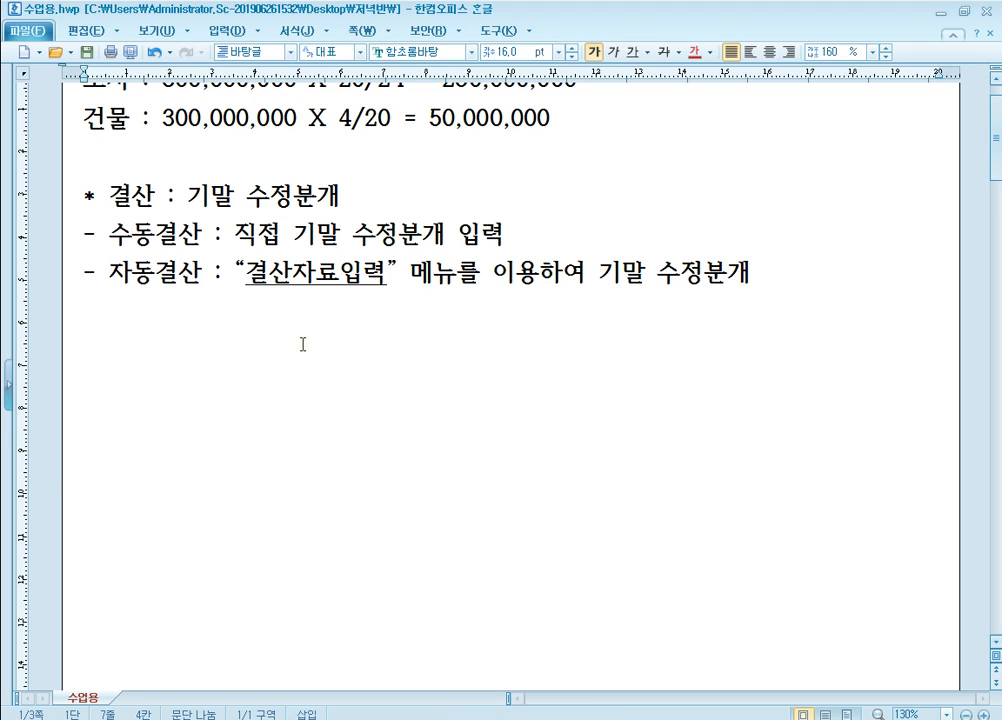
Step: Add the indented note "** 수동결산 선행" below the 자동결산 line
type("** ")
type("수동결산 ")
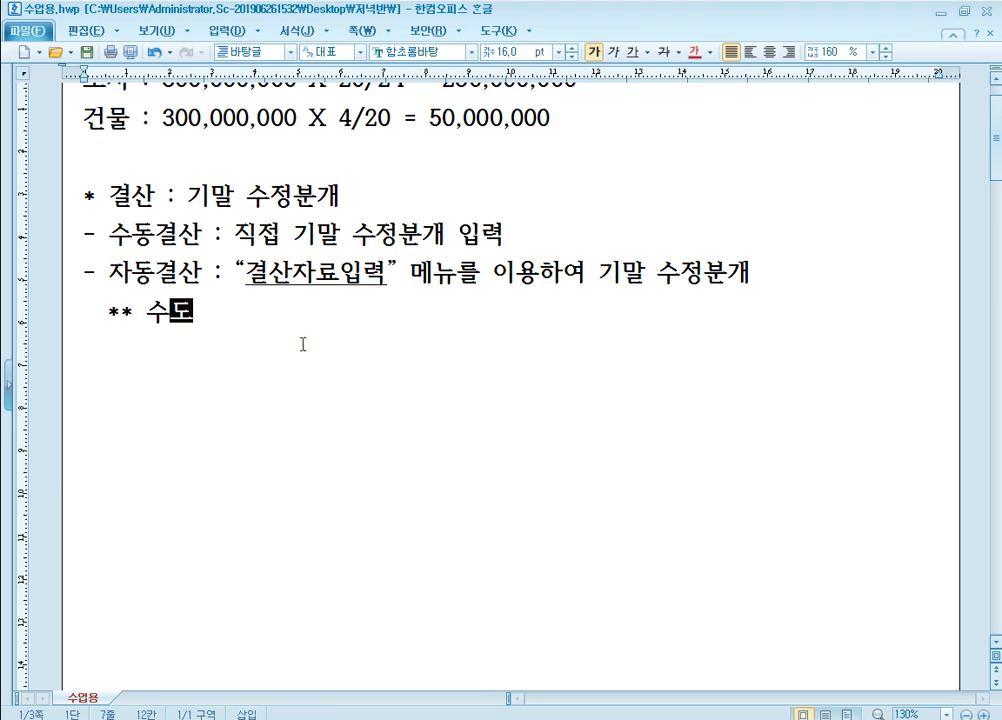
type("선행")
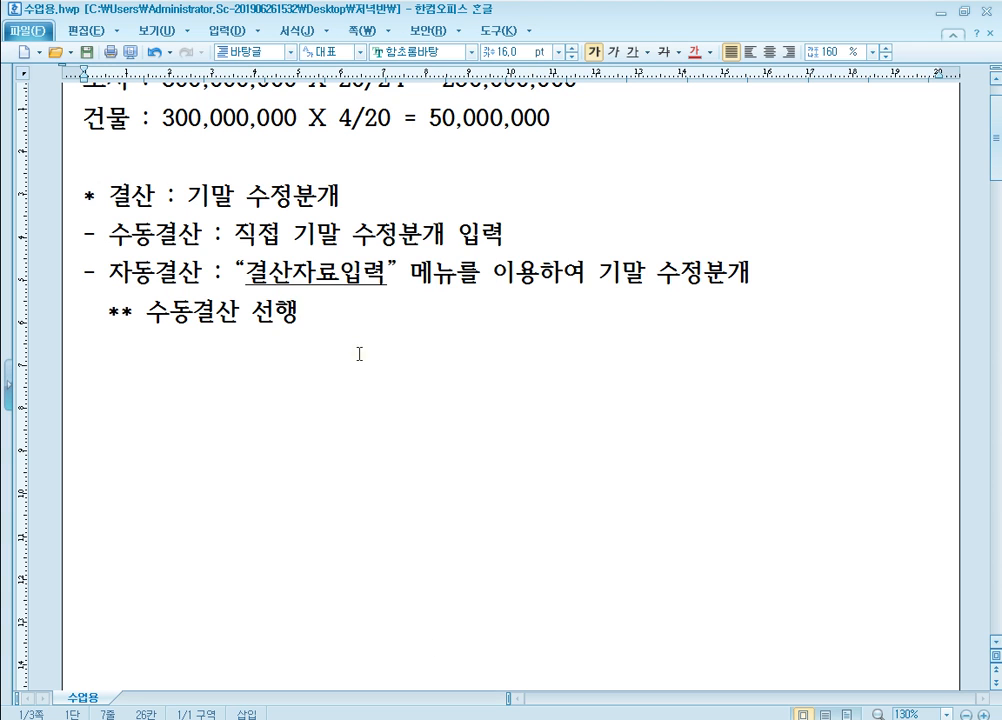
Step: Switch to KcLep, open 결산자료입력 and load the closing data for January through December 2020
key("alt+Tab")
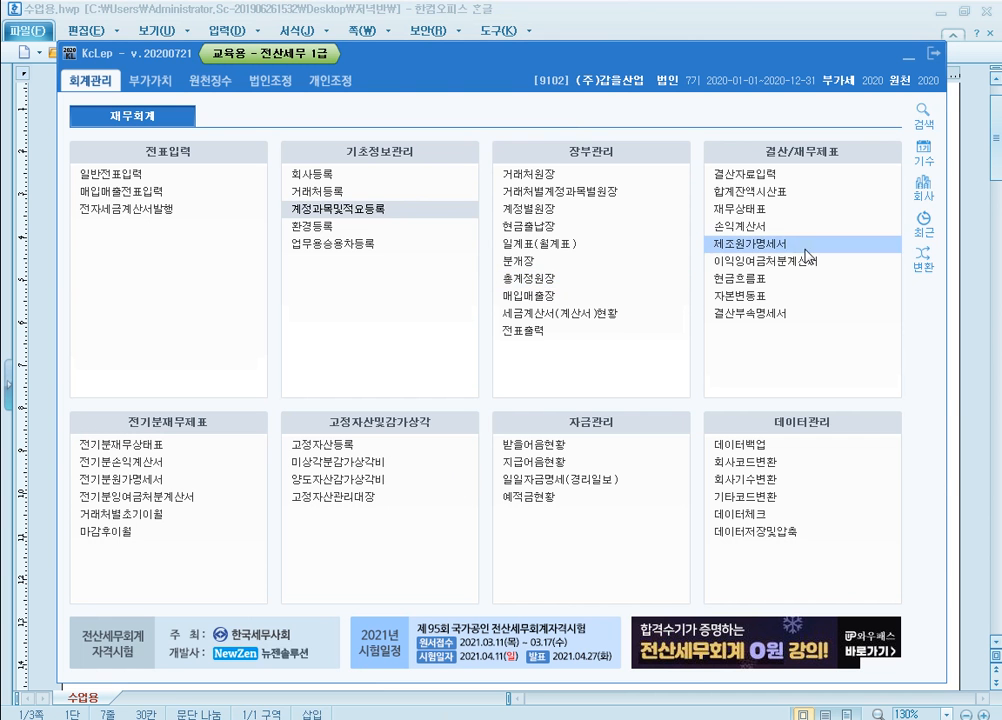
left_click(790, 176)
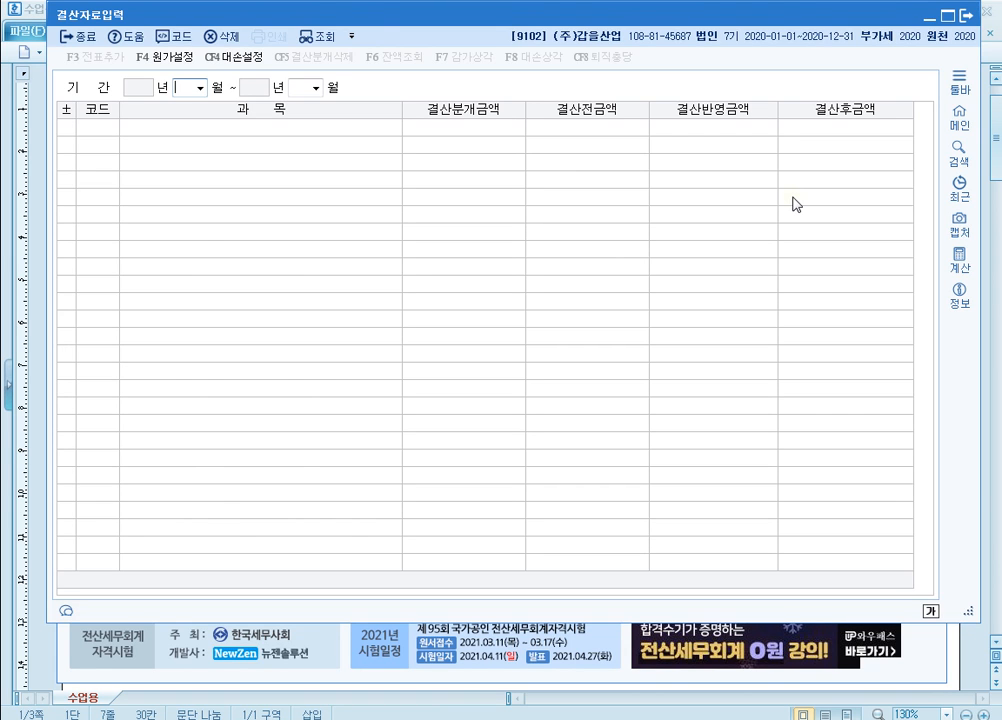
type("1")
key("Return")
type("12")
key("Return")
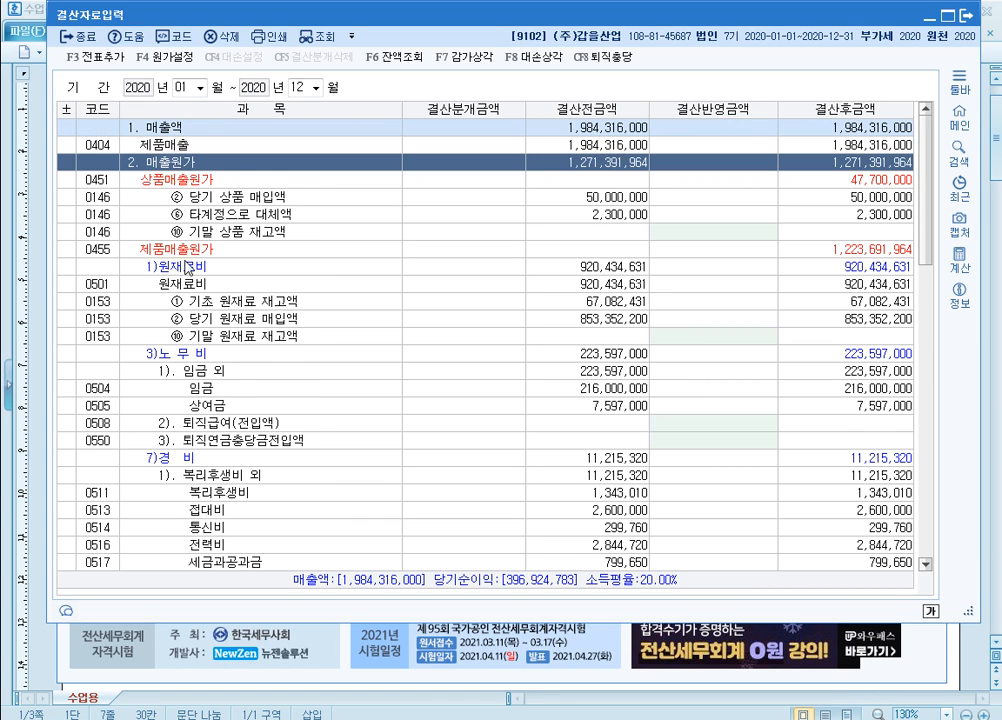
Step: Examine the main sections of the closing data, from 매출총이익 and 판매비와 일반관리비 through 영업외 수익 and 비용 to 당기순이익
scroll(207, 266, "down", 9)
scroll(207, 266, "down", 4)
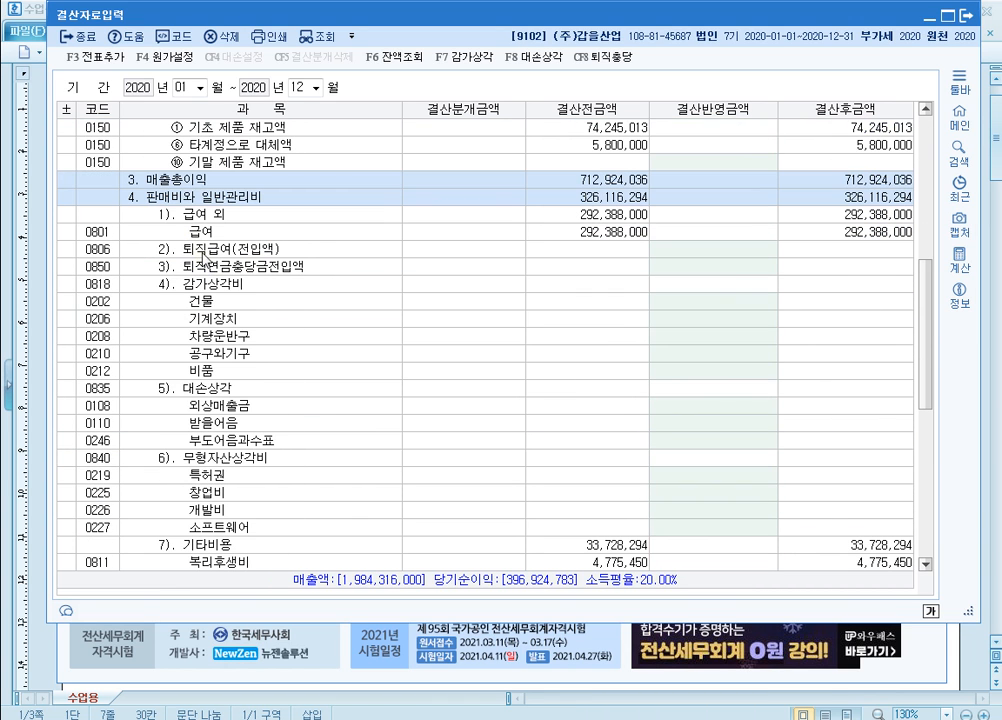
left_click(188, 180)
left_click(190, 198)
scroll(230, 265, "down", 12)
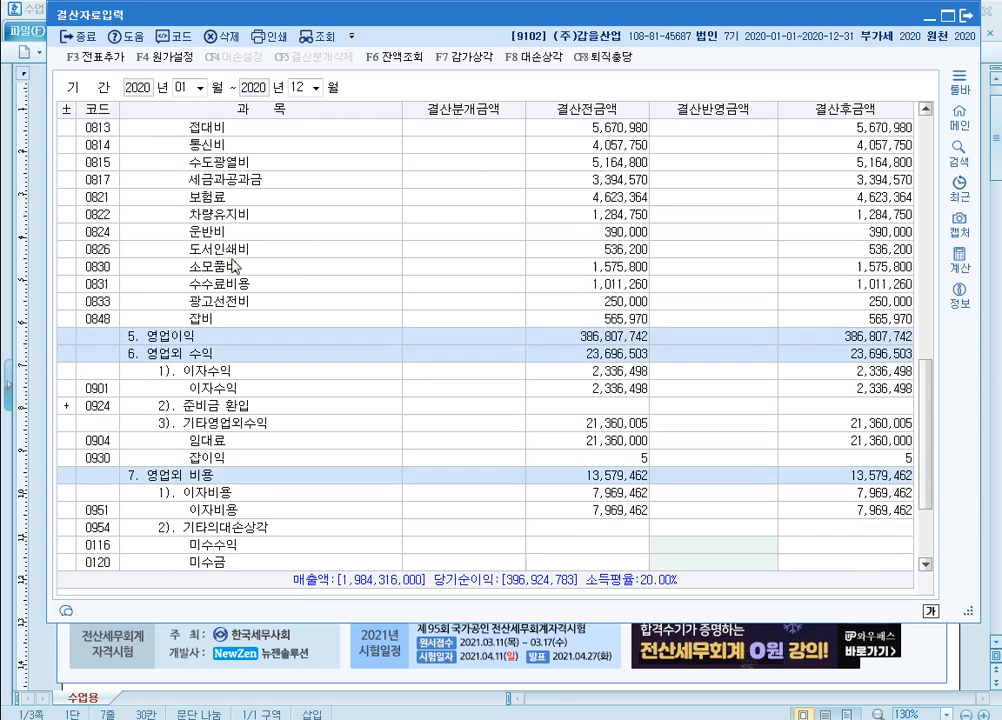
left_click(207, 182)
left_click(215, 198)
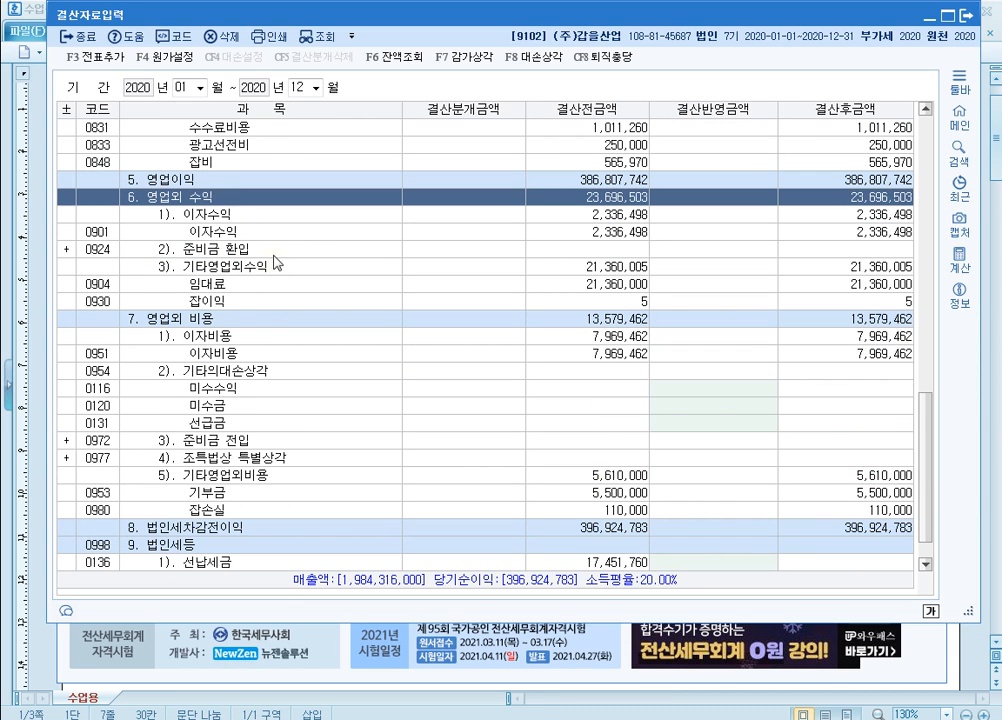
left_click(205, 319)
left_click(215, 528)
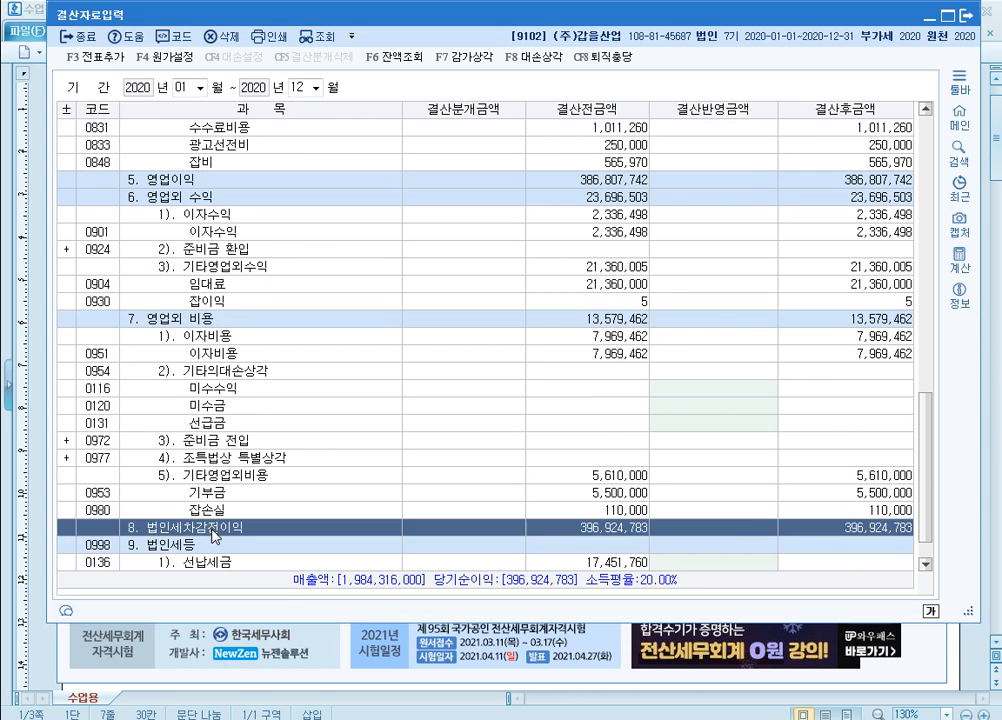
scroll(259, 502, "down", 2)
left_click(209, 476)
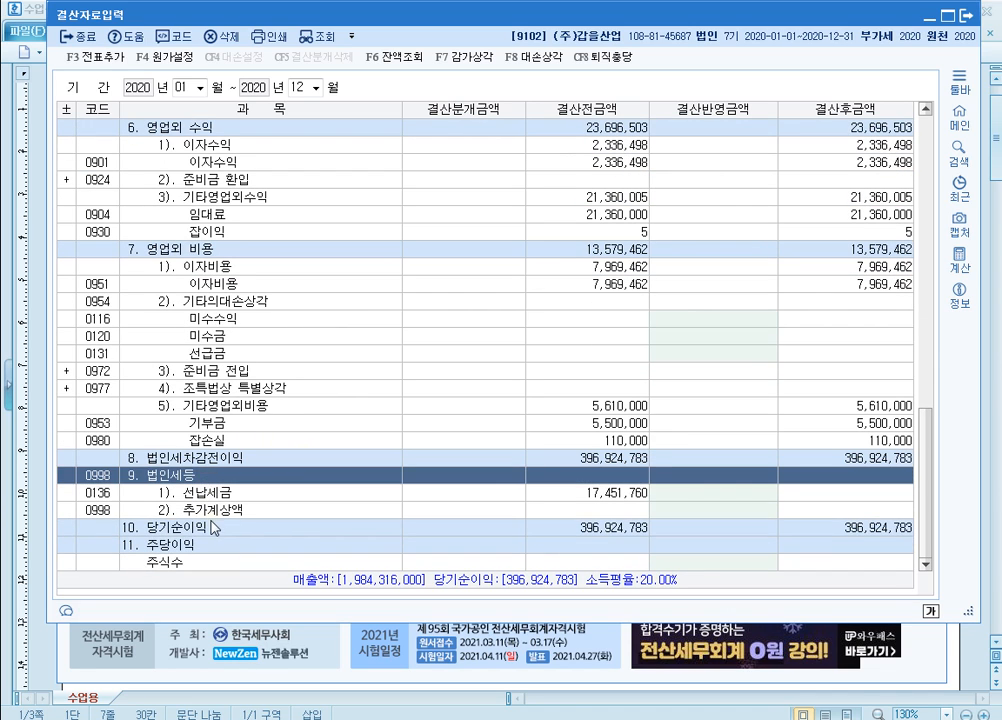
left_click(210, 526)
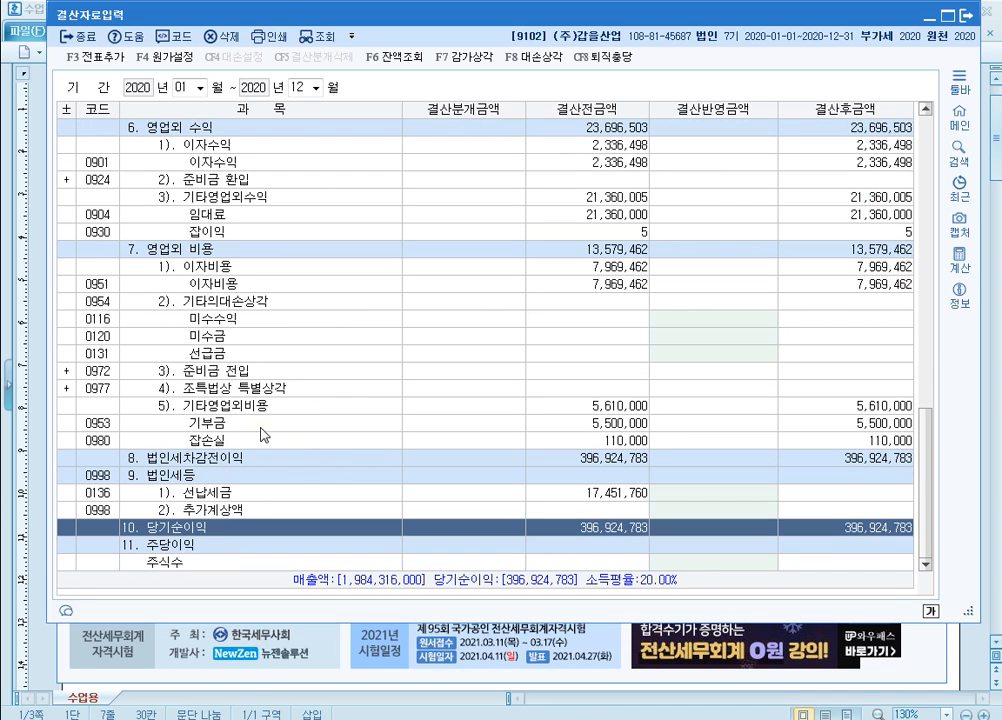
scroll(293, 350, "up", 10)
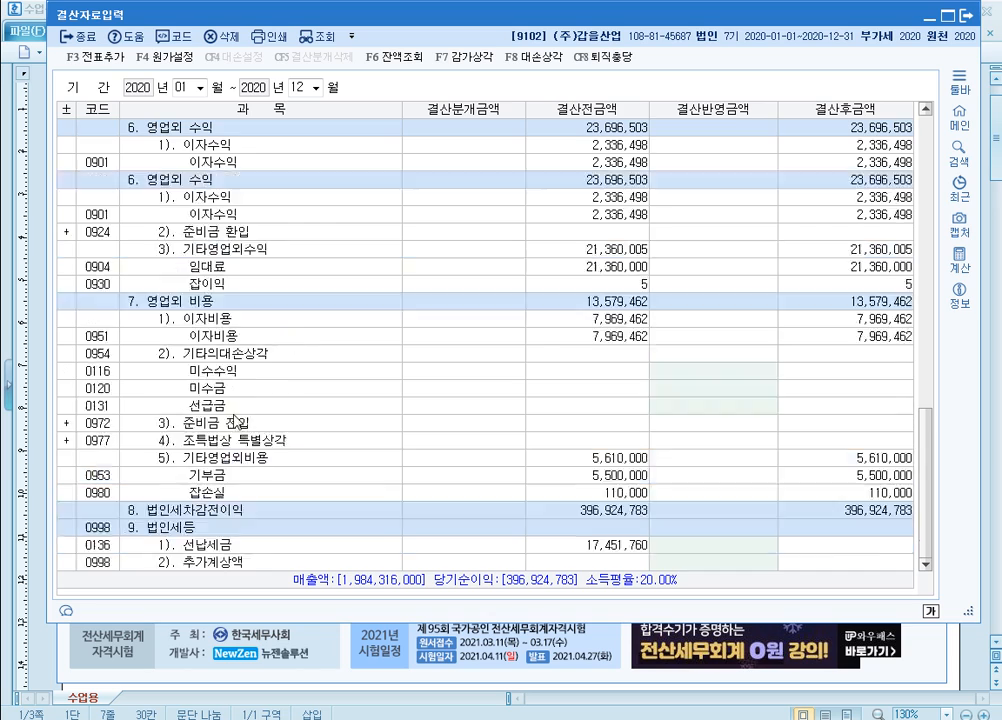
scroll(296, 356, "up", 3)
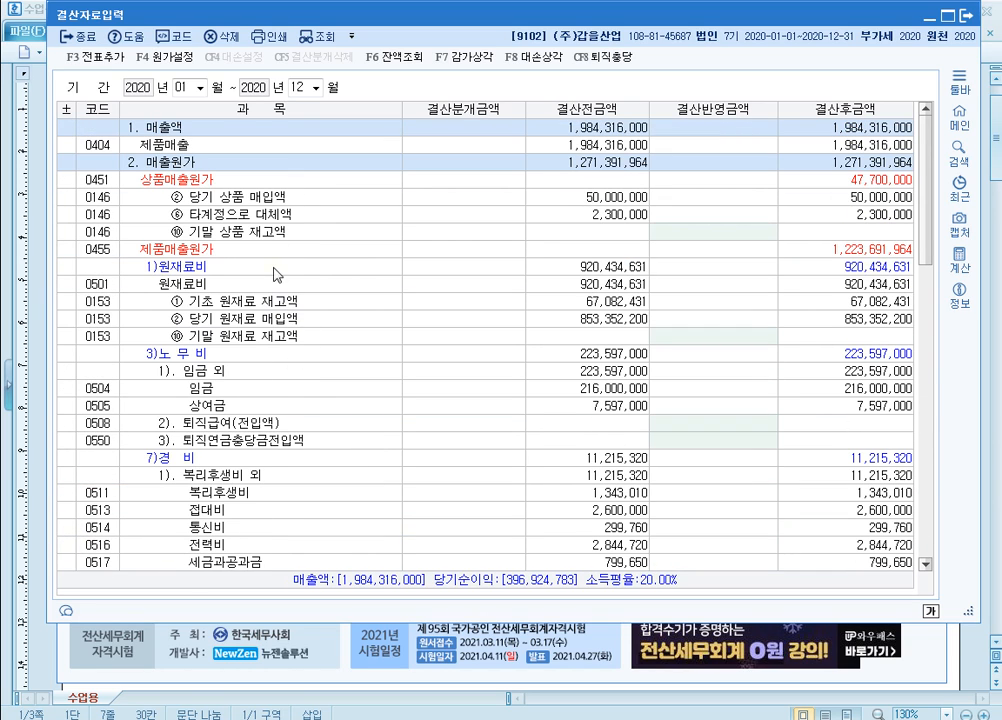
Step: Examine how 당기 상품 매입액, 타계정으로 대체액 and 기말 상품 재고액 make up 상품매출원가
left_click(236, 166)
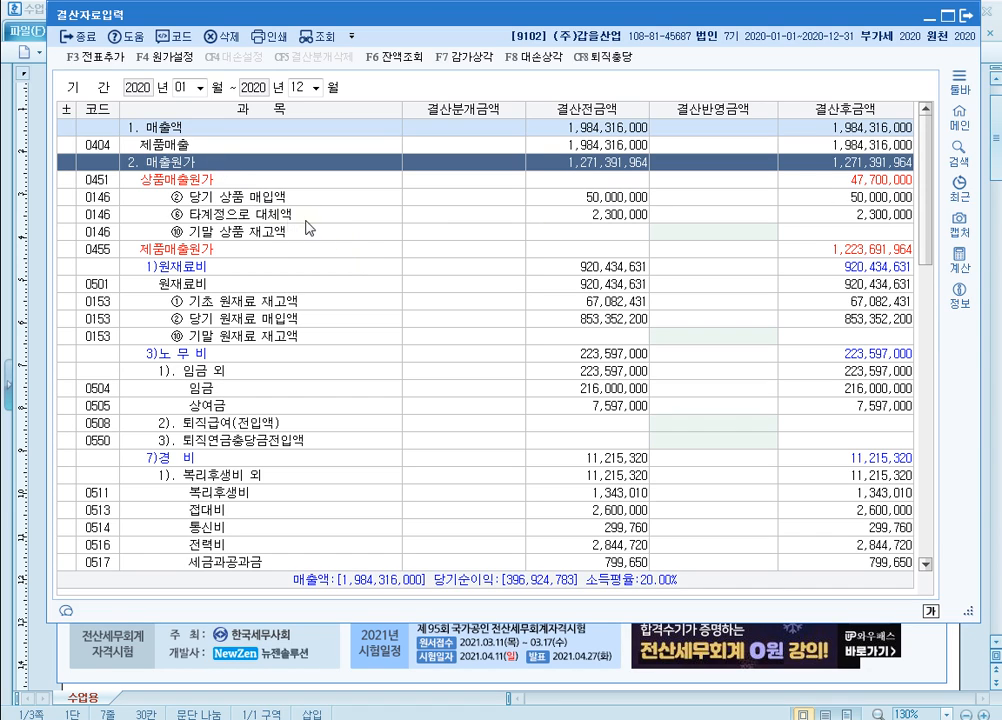
left_click(584, 200)
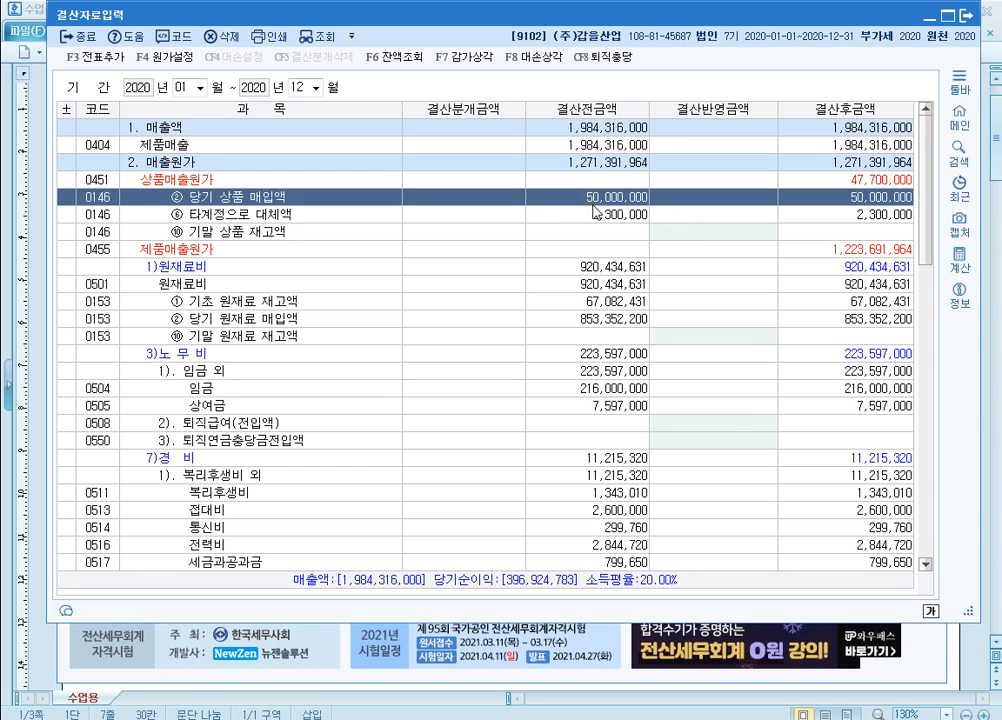
left_click(597, 212)
left_click(581, 196)
left_click(615, 215)
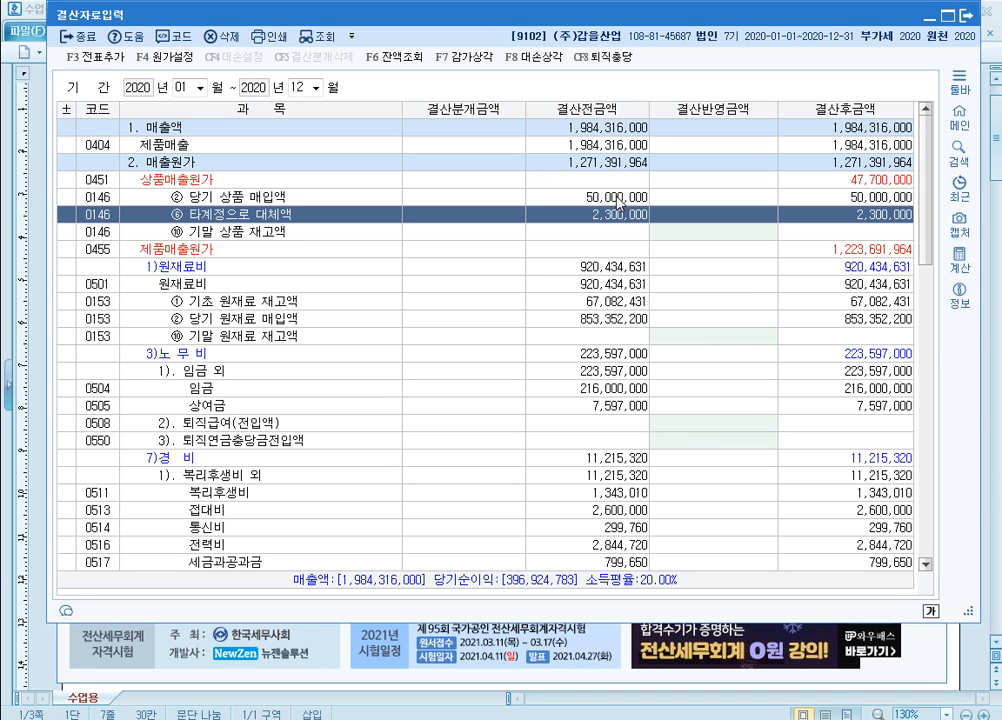
key("Up")
left_click(630, 214)
key("Up")
left_click(725, 233)
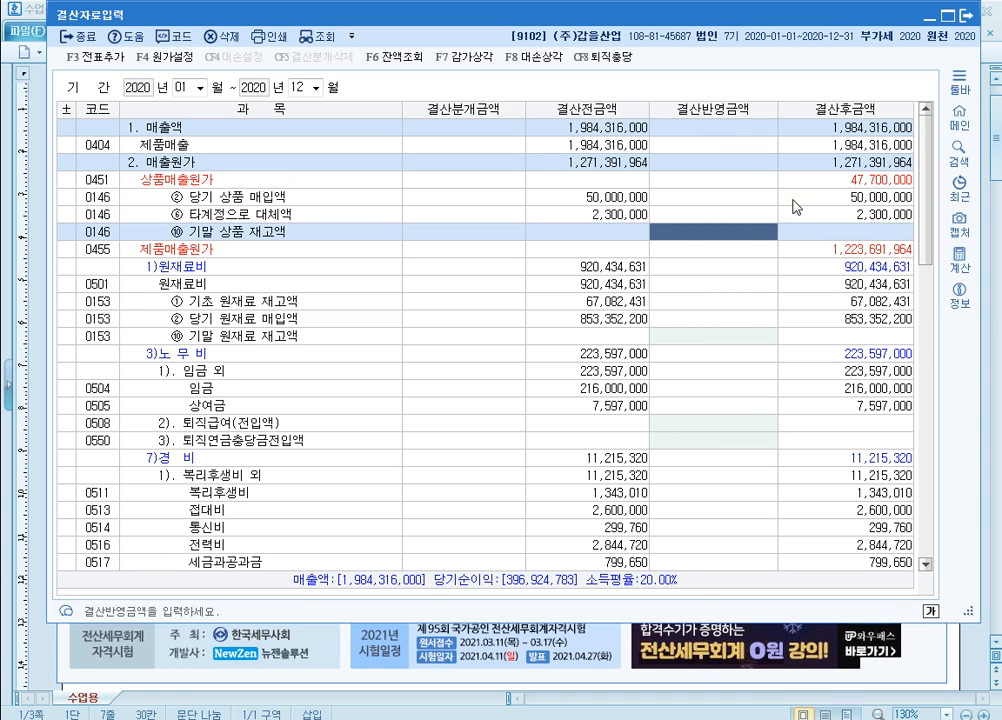
left_click(858, 181)
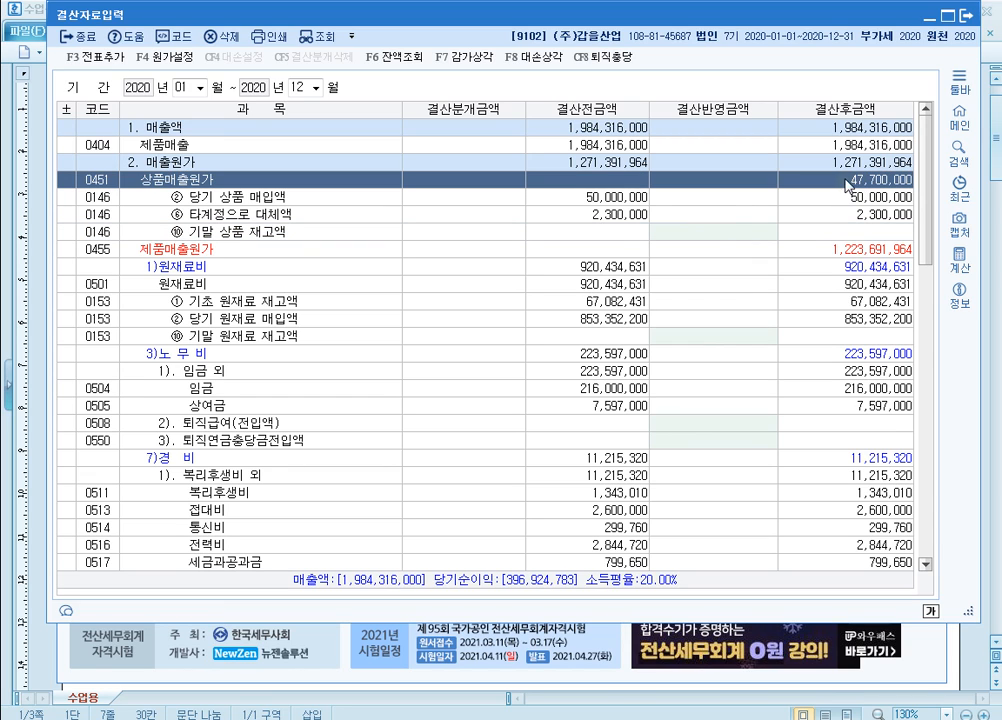
left_click(718, 233)
left_click(858, 184)
Step: Enter 10,000,000 as the 결산반영금액 for 기말 상품 재고액 and check its effect on 상품매출원가
left_click(738, 230)
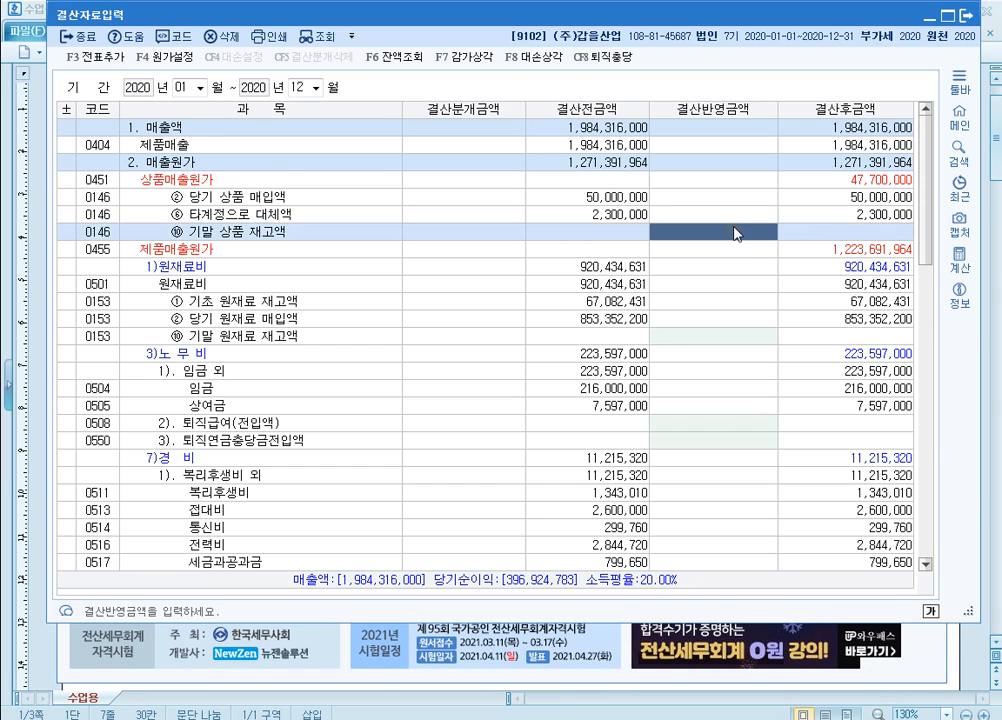
type("10000000")
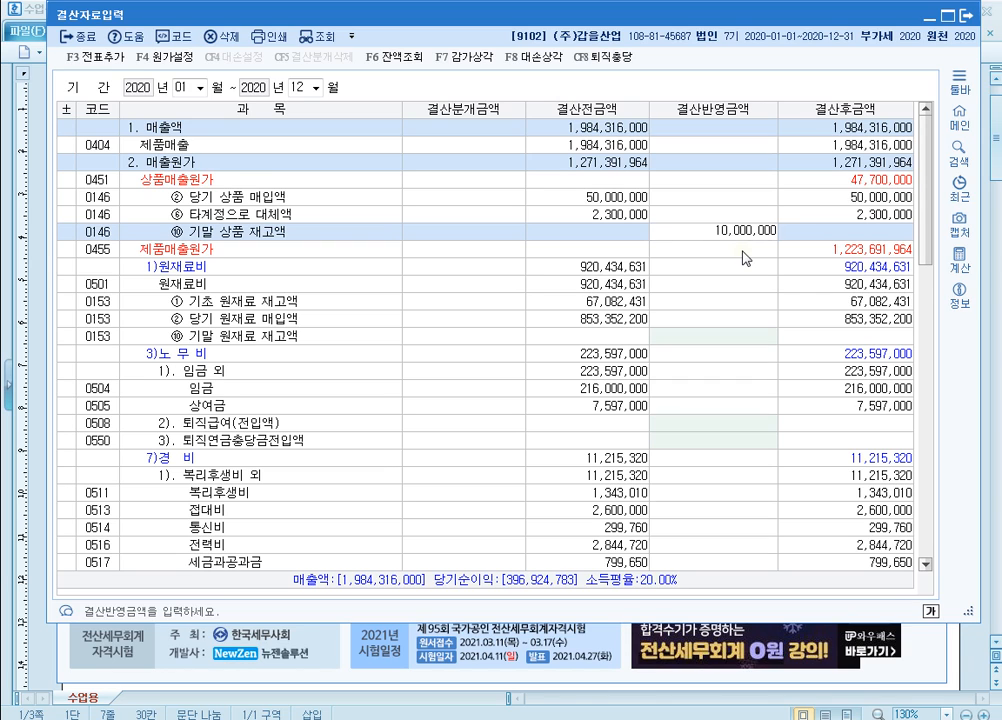
key("Return")
left_click(740, 231)
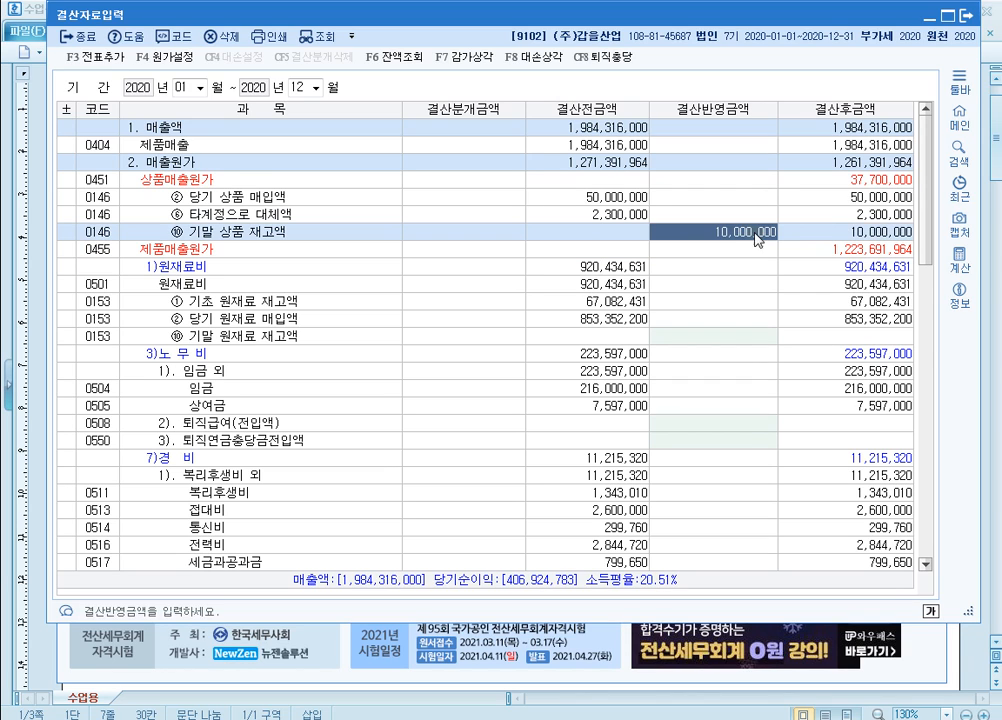
left_click(893, 180)
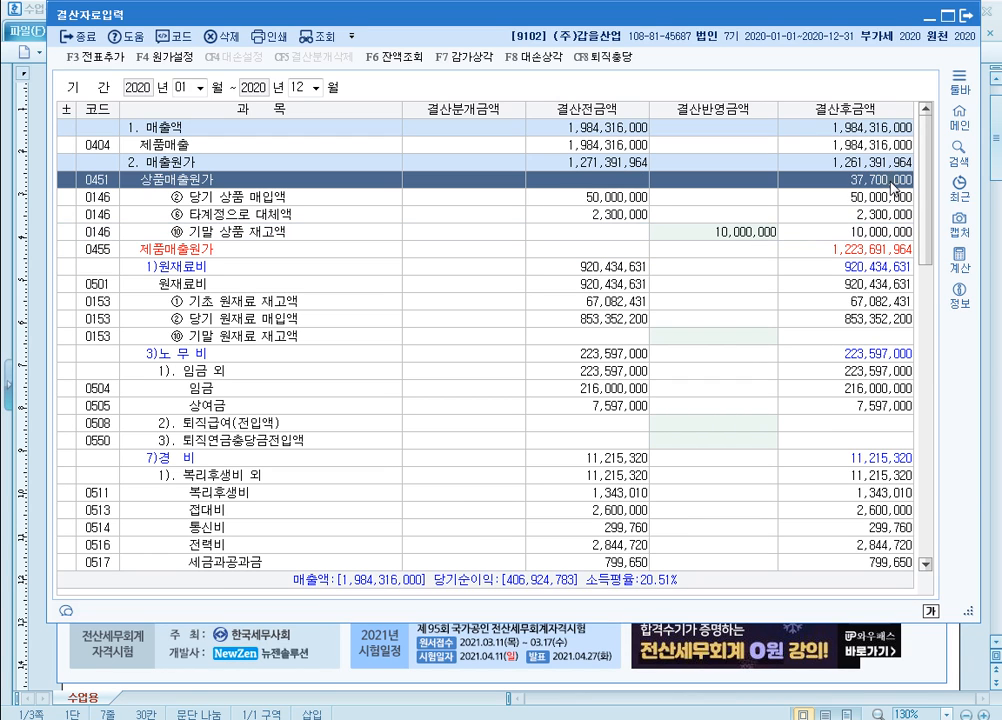
left_click(740, 233)
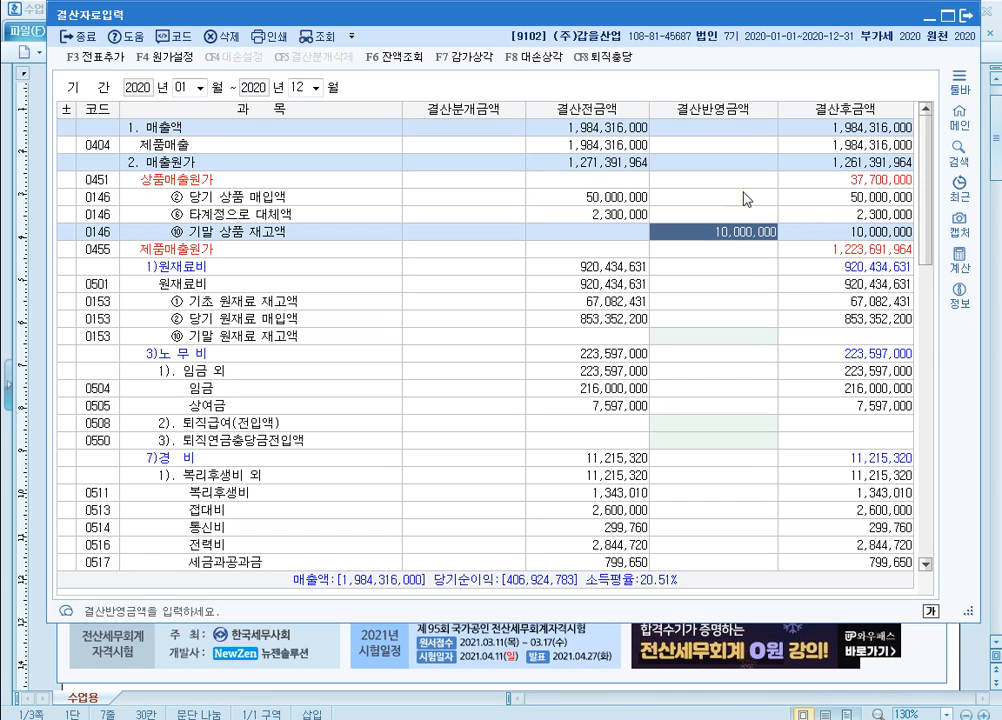
left_click(849, 182)
Step: Clear the 결산반영금액 entered for 기말 상품 재고액
left_click(732, 238)
key("Delete")
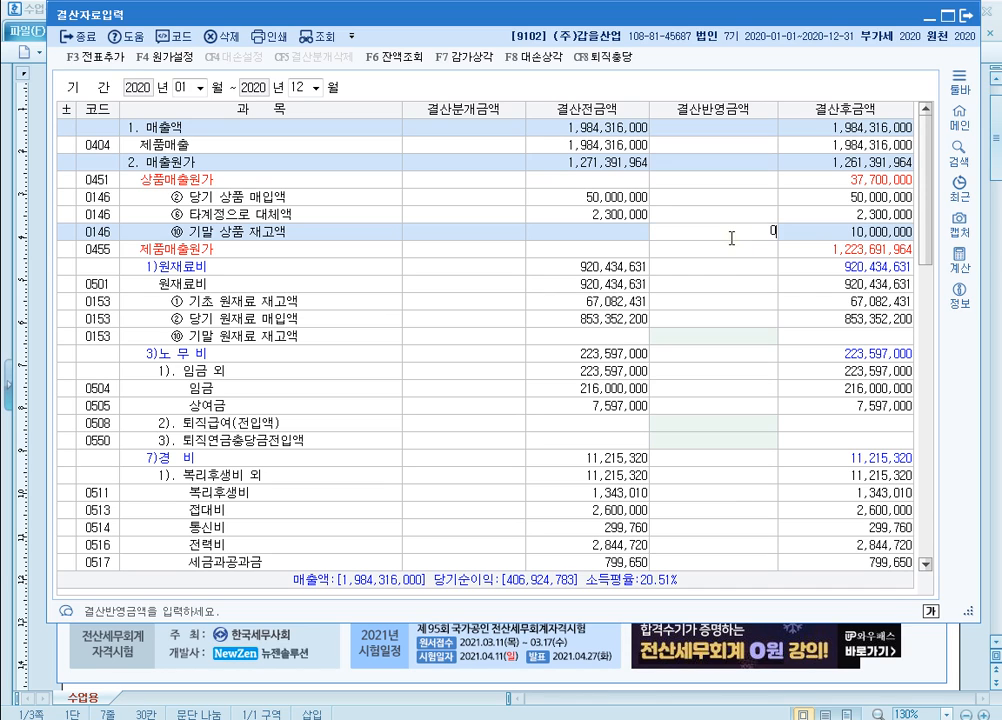
key("Return")
left_click(731, 231)
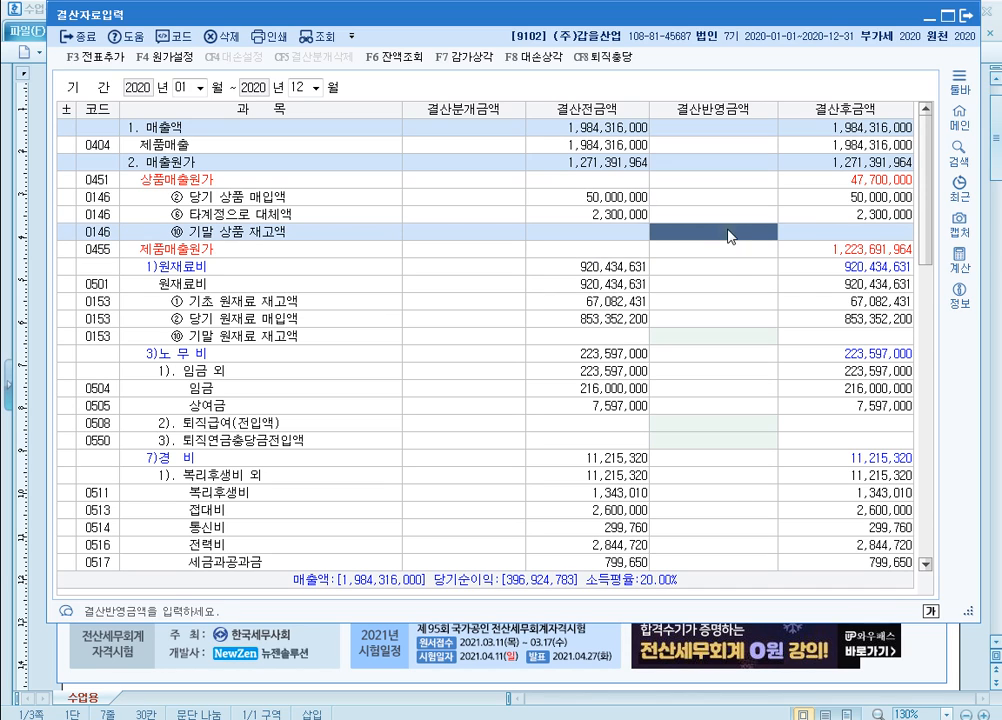
Step: Examine the 원재료비 items under 제품매출원가, from 기초 원재료 재고액 and 당기 원재료 매입액 to the 결산반영금액 field for 기말 원재료 재고액
left_click(237, 252)
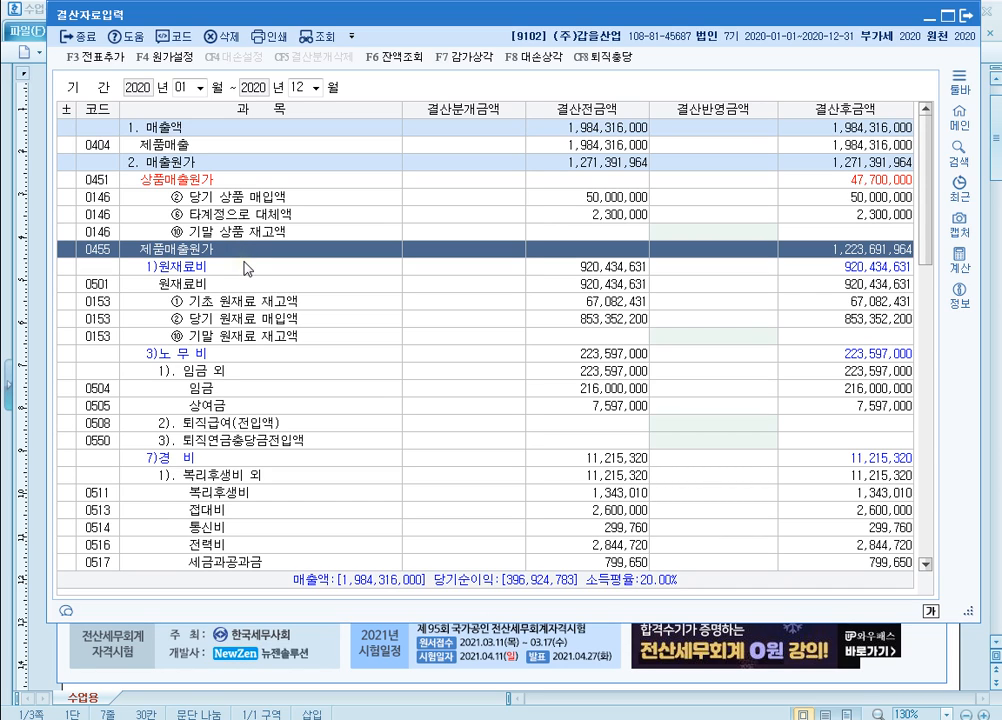
left_click(368, 337)
left_click(347, 284)
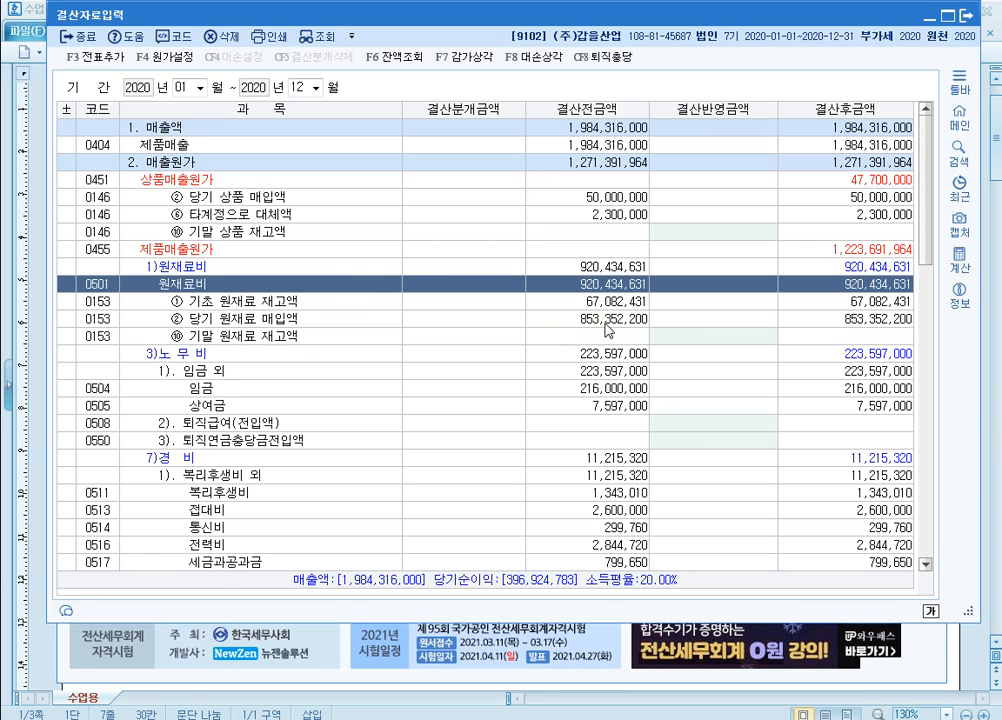
left_click(692, 337)
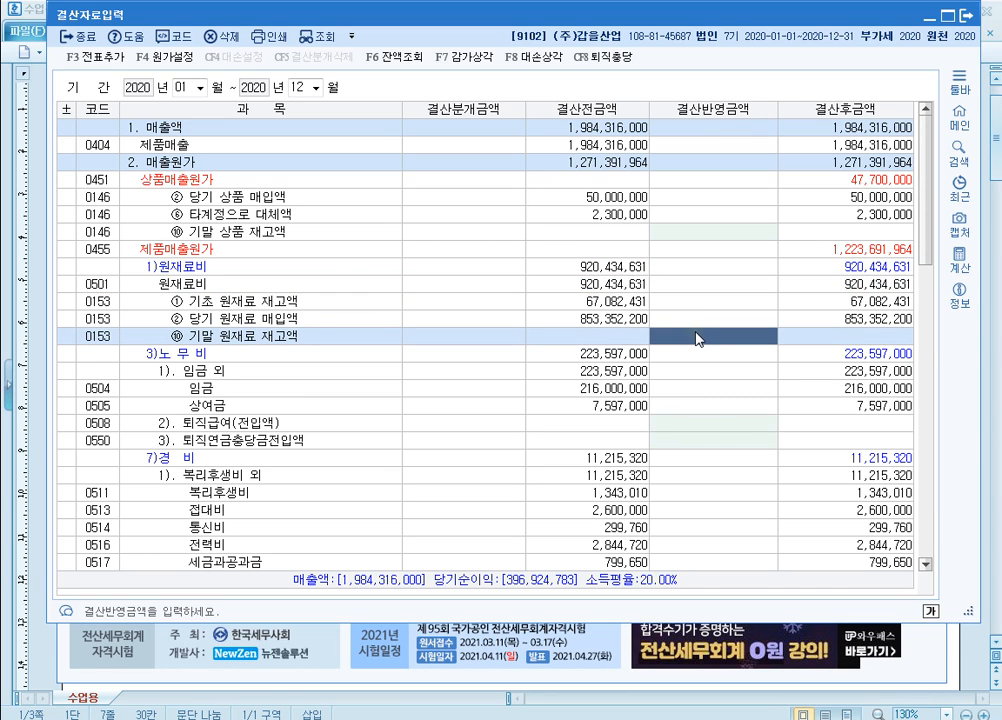
Step: Examine the 노무비 section, including 임금, 상여금 and the 결산반영금액 fields for 퇴직급여(전입액) and 퇴직연금충당금전입액
scroll(690, 340, "down", 2)
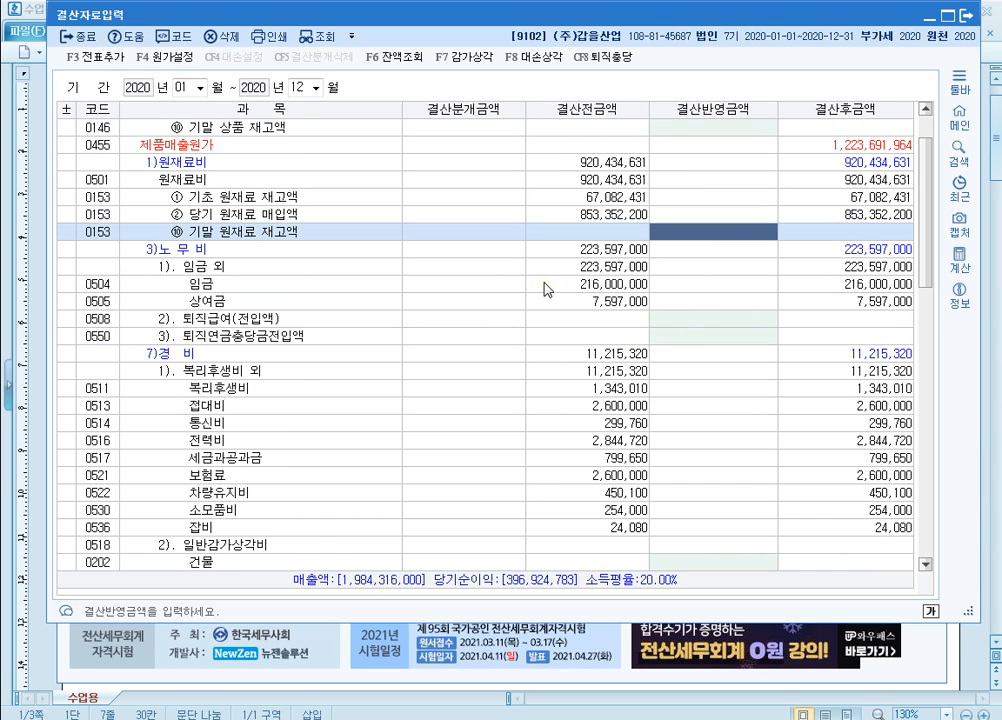
left_click(702, 268)
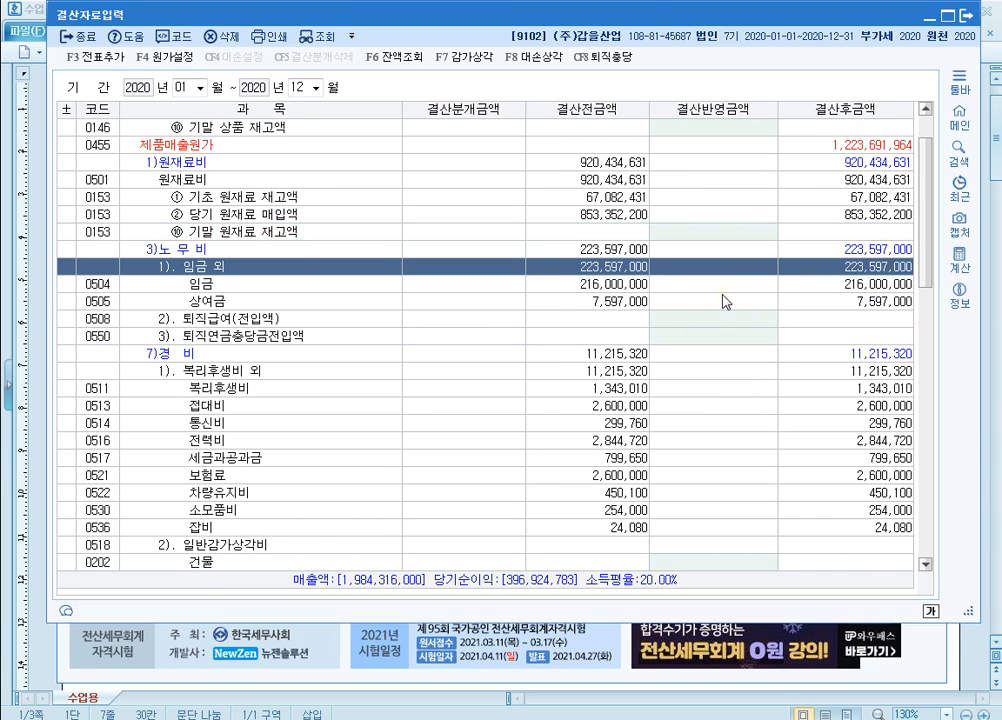
left_click(723, 302)
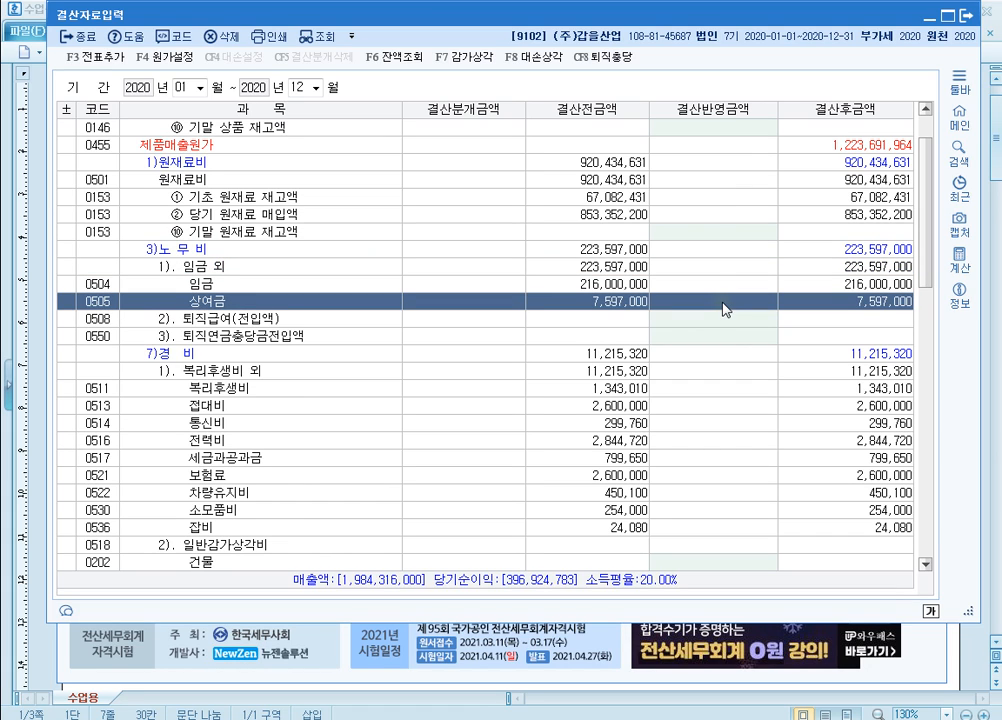
left_click(293, 322)
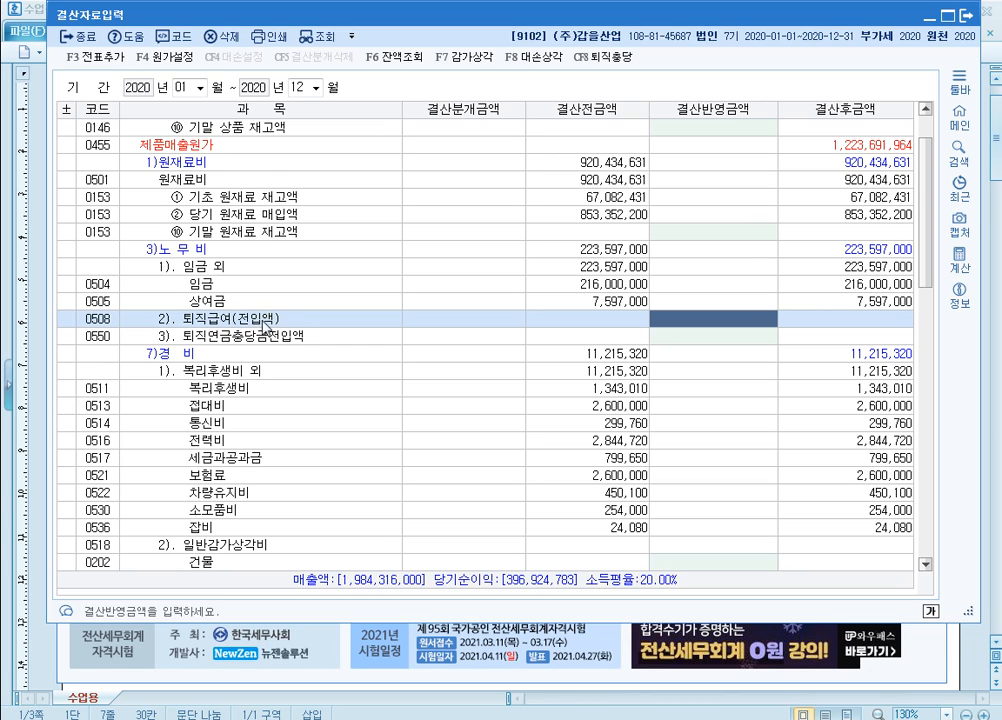
left_click(240, 337)
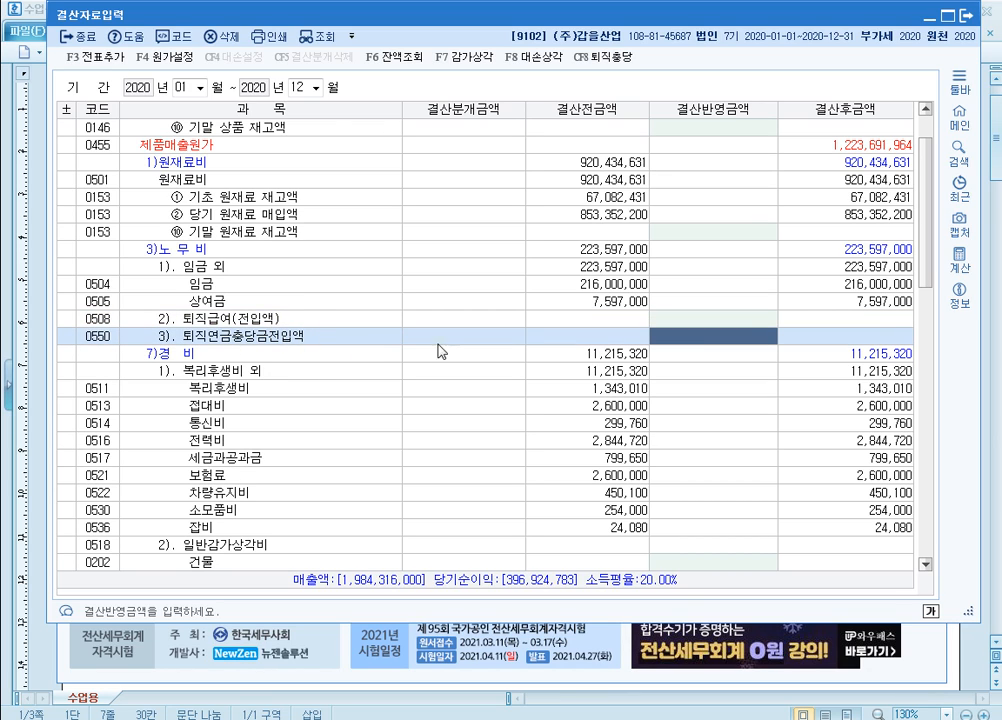
left_click(280, 320)
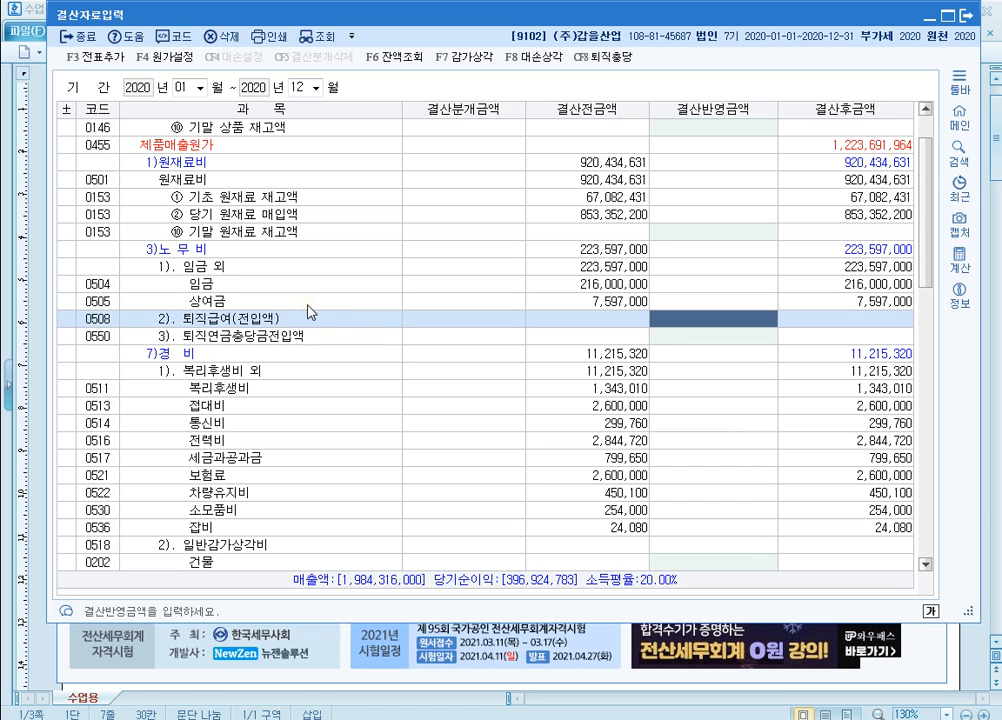
Step: Examine the manufacturing 경비 items and the asset lines under 일반감가상각비 from 건물 to 비품
left_click(295, 353)
scroll(360, 346, "down", 1)
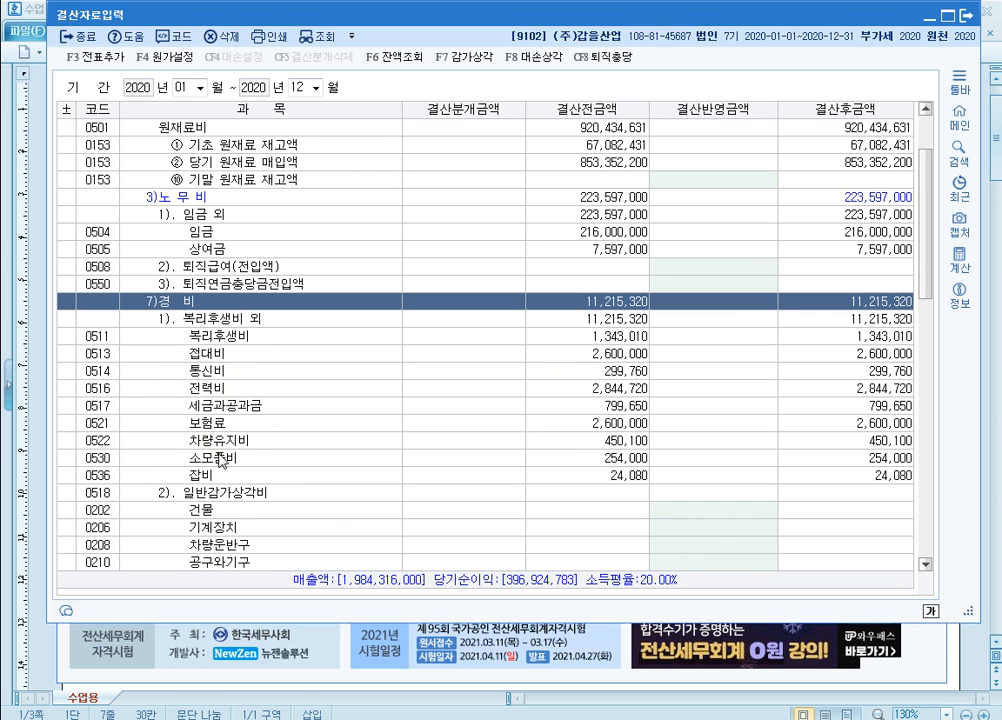
scroll(255, 415, "down", 2)
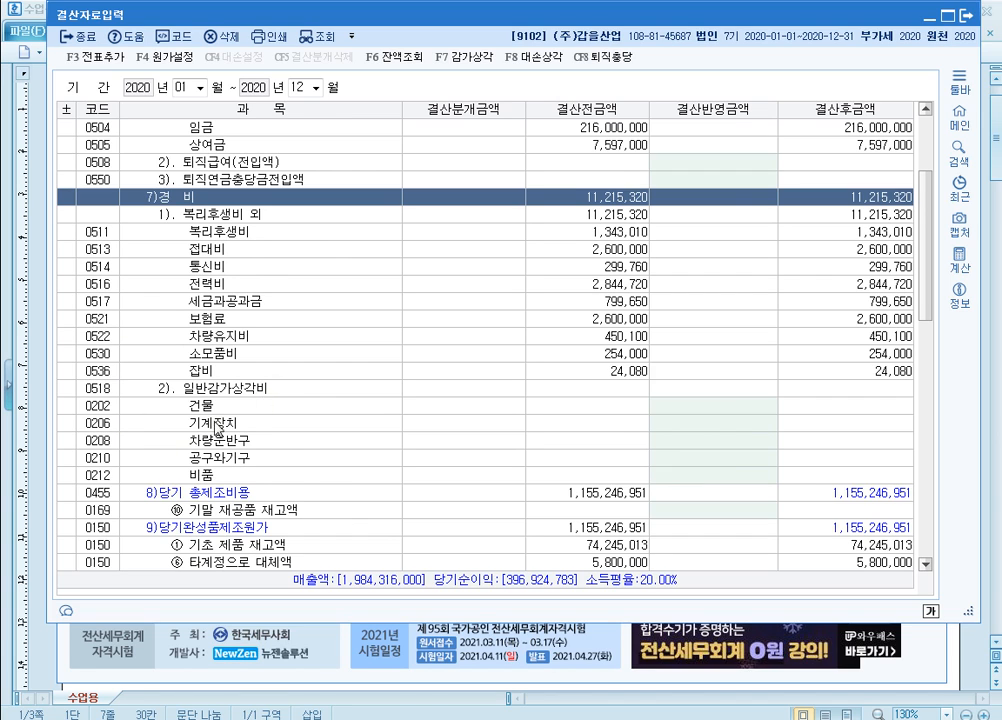
scroll(122, 337, "down", 1)
left_click(96, 340)
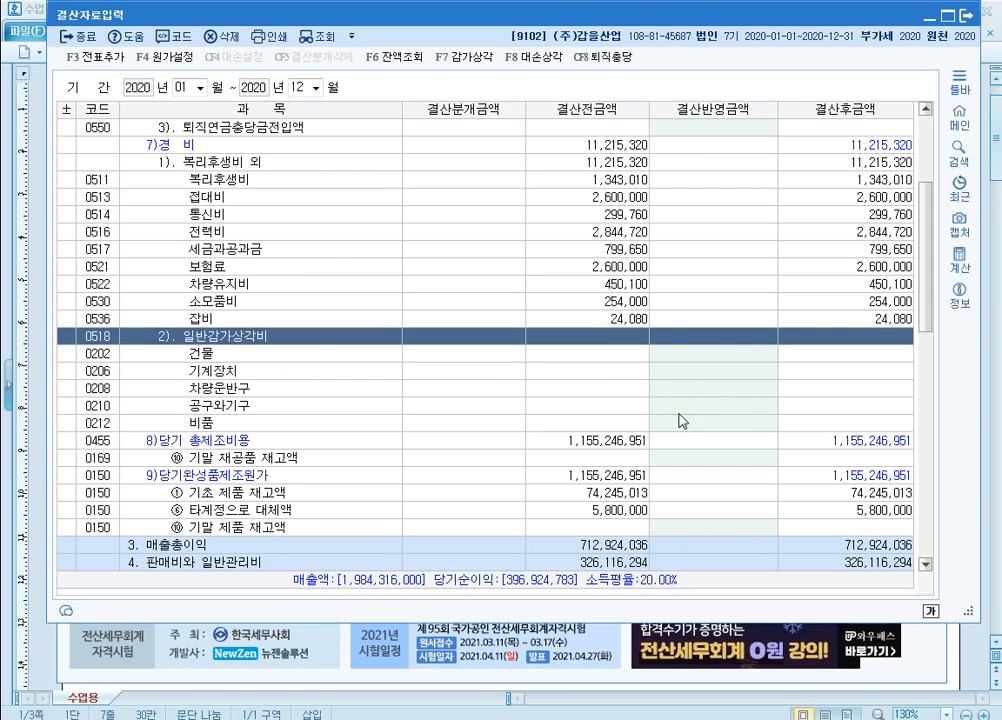
Step: Trace 당기 총제조비용, 기말 재공품 재고액, 당기완성품제조원가 and 기말 제품 재고액 back to the 제품매출원가 line
left_click(303, 445)
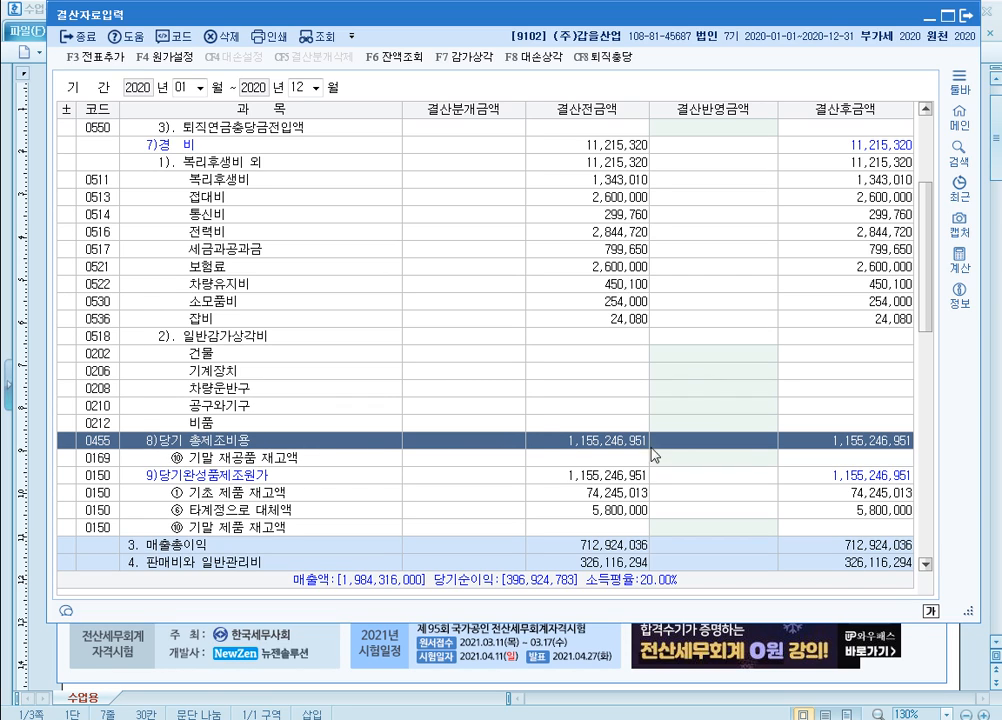
left_click(716, 463)
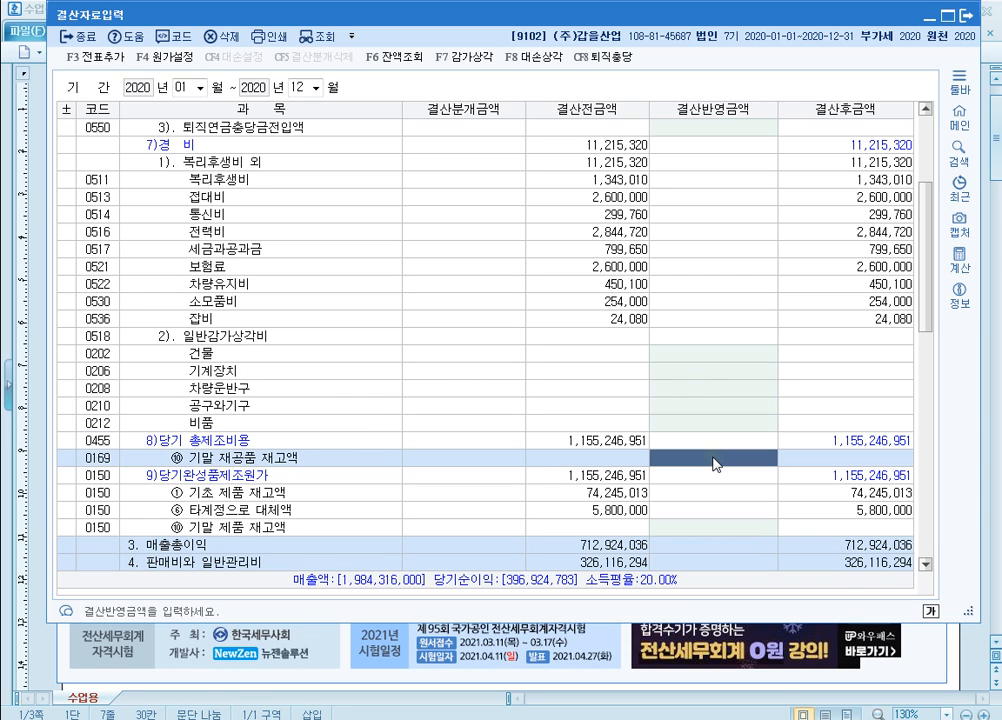
left_click(264, 477)
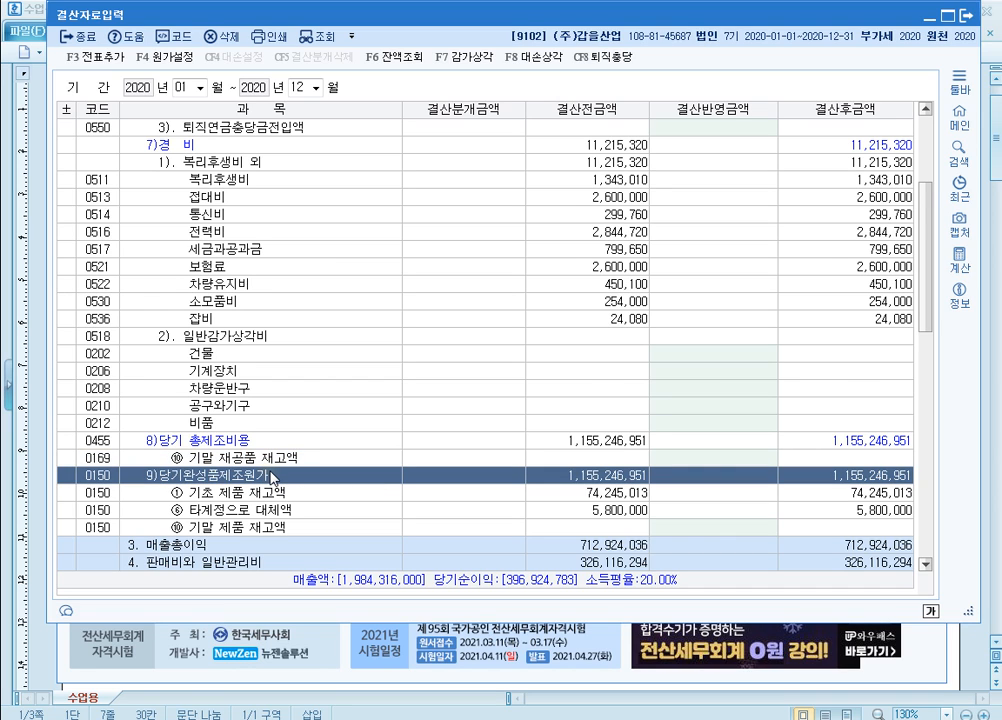
scroll(275, 479, "down", 1)
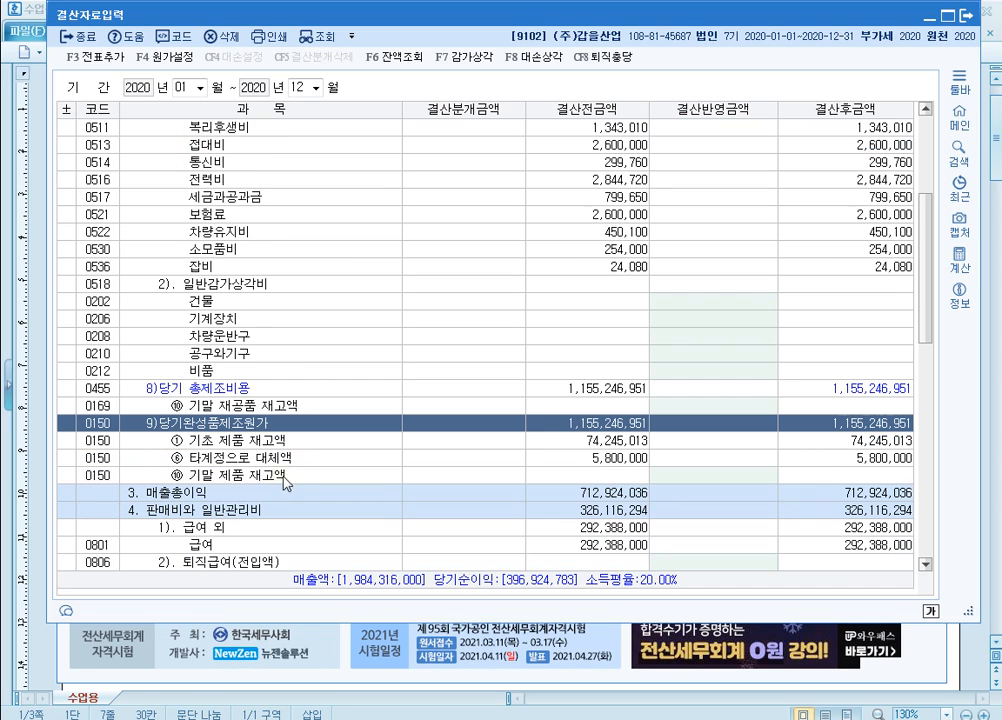
left_click(726, 470)
scroll(703, 352, "up", 7)
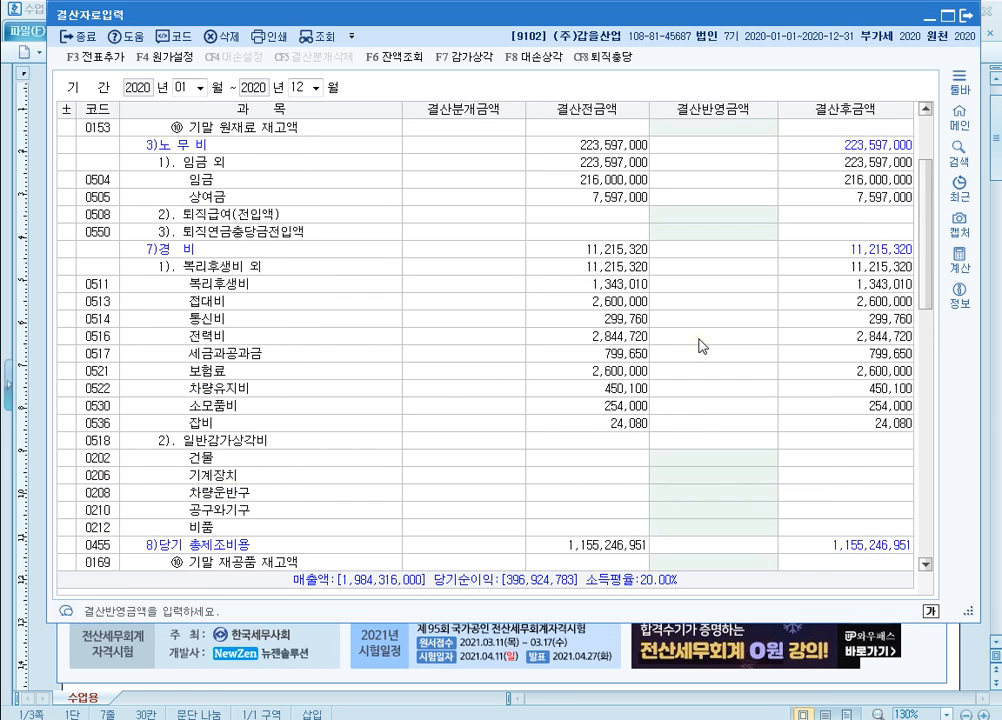
left_click(732, 254)
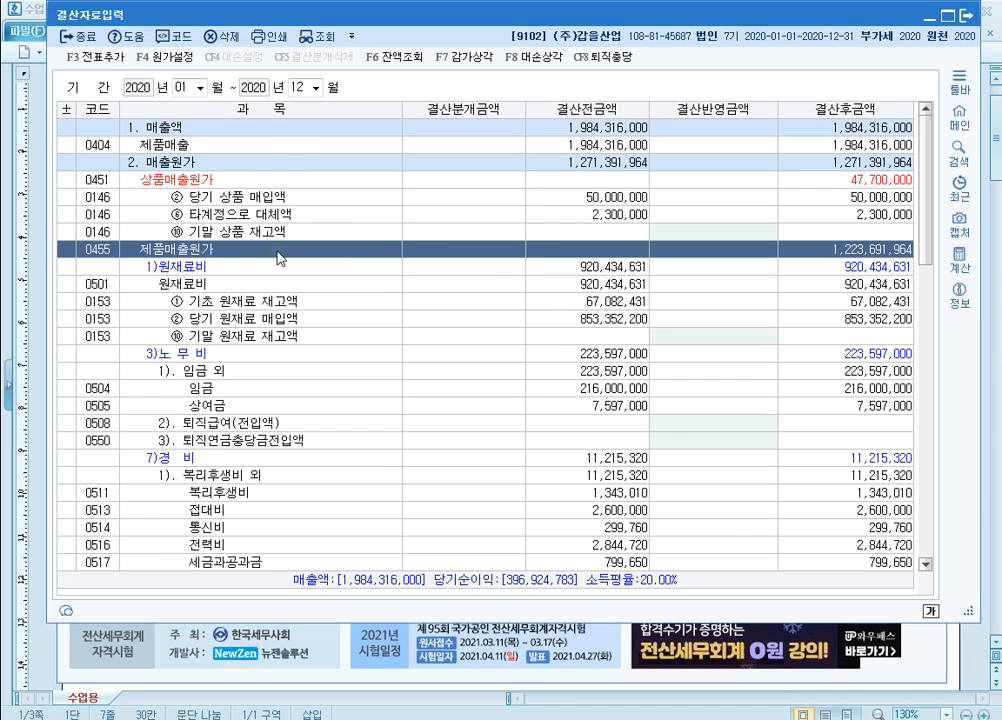
Step: Review 매출총이익 and the 판매비와 일반관리비 section, including 퇴직급여(전입액) and the asset lines under 감가상각비
scroll(330, 265, "down", 12)
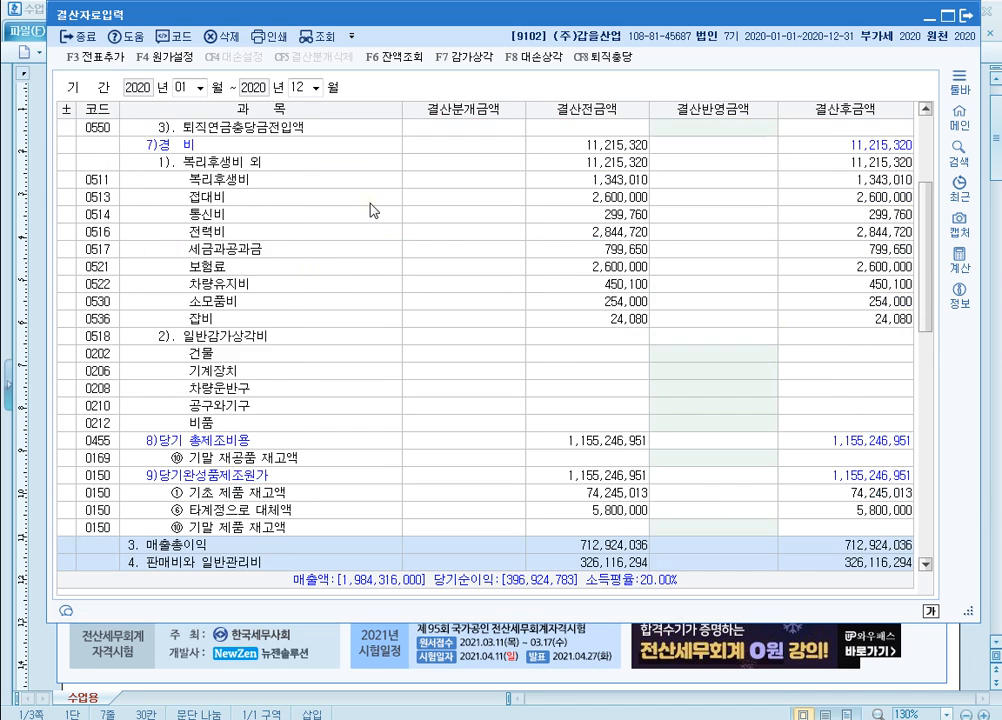
left_click(345, 233)
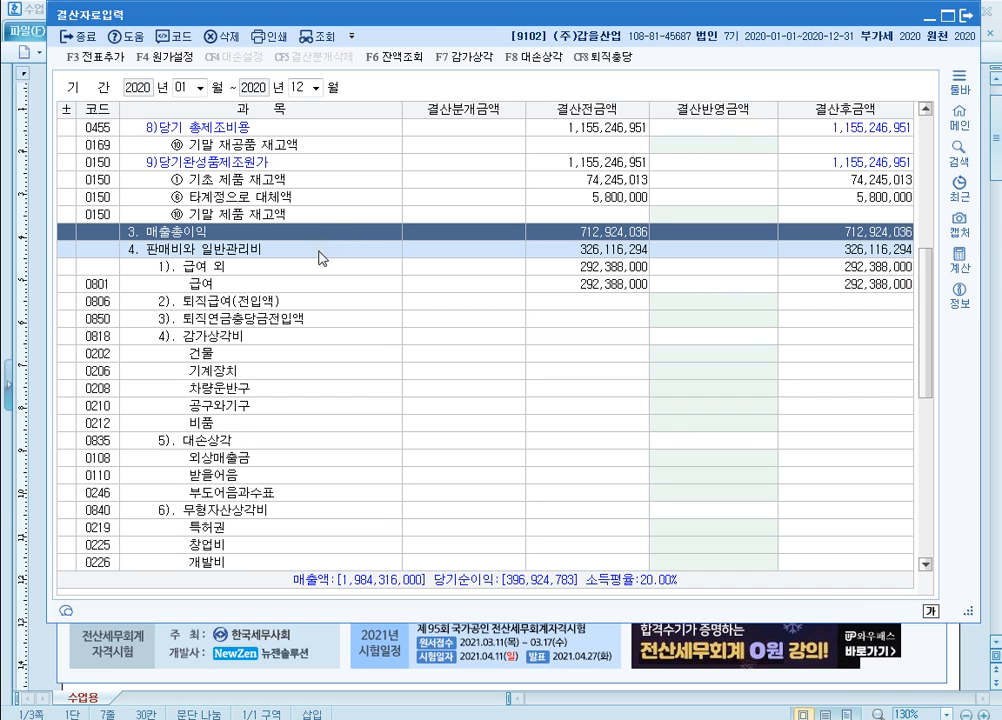
left_click(318, 258)
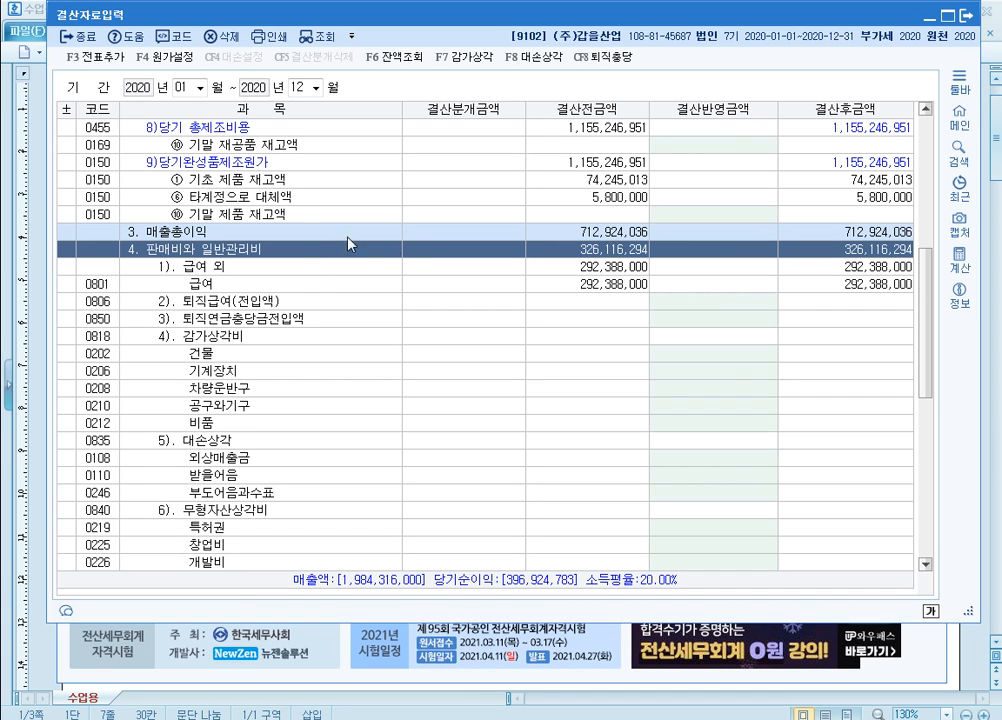
left_click(268, 298)
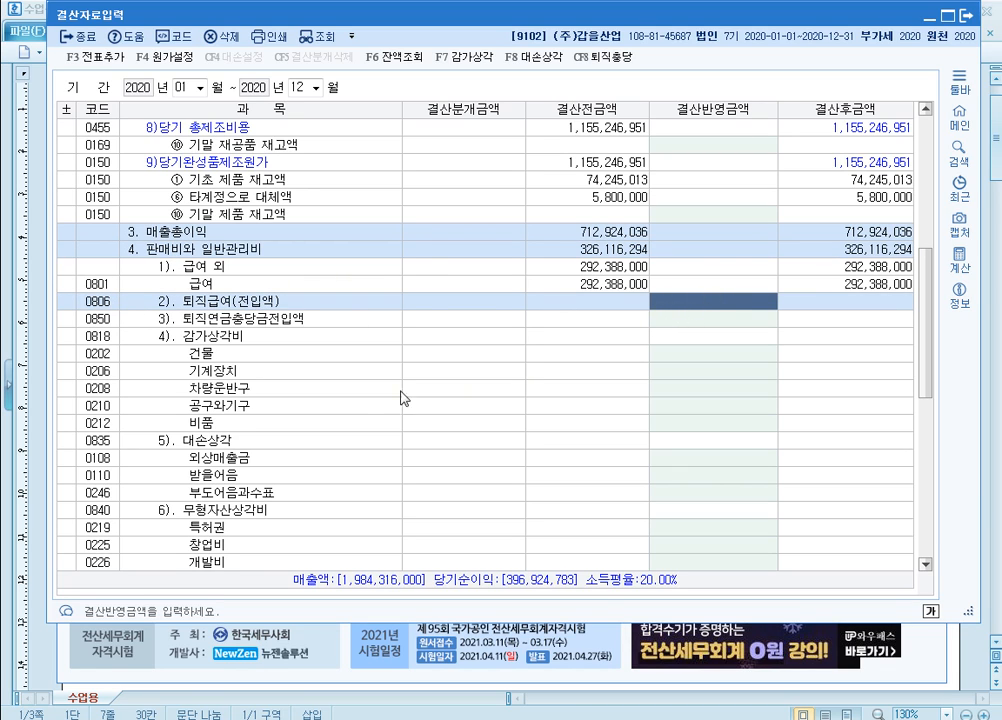
left_click(170, 336)
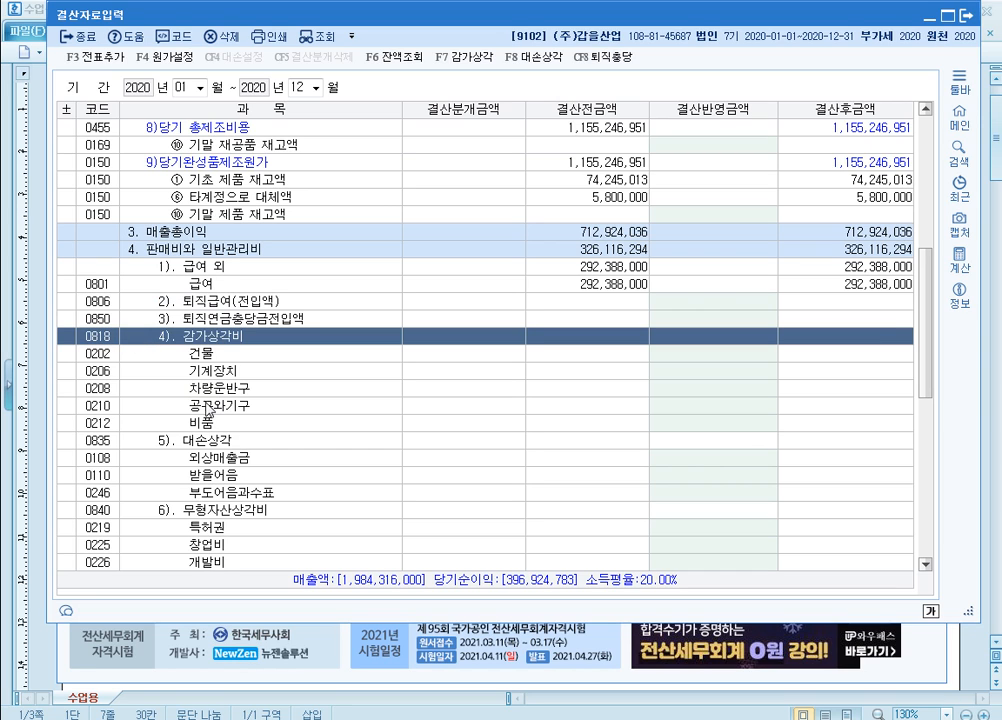
left_click(712, 371)
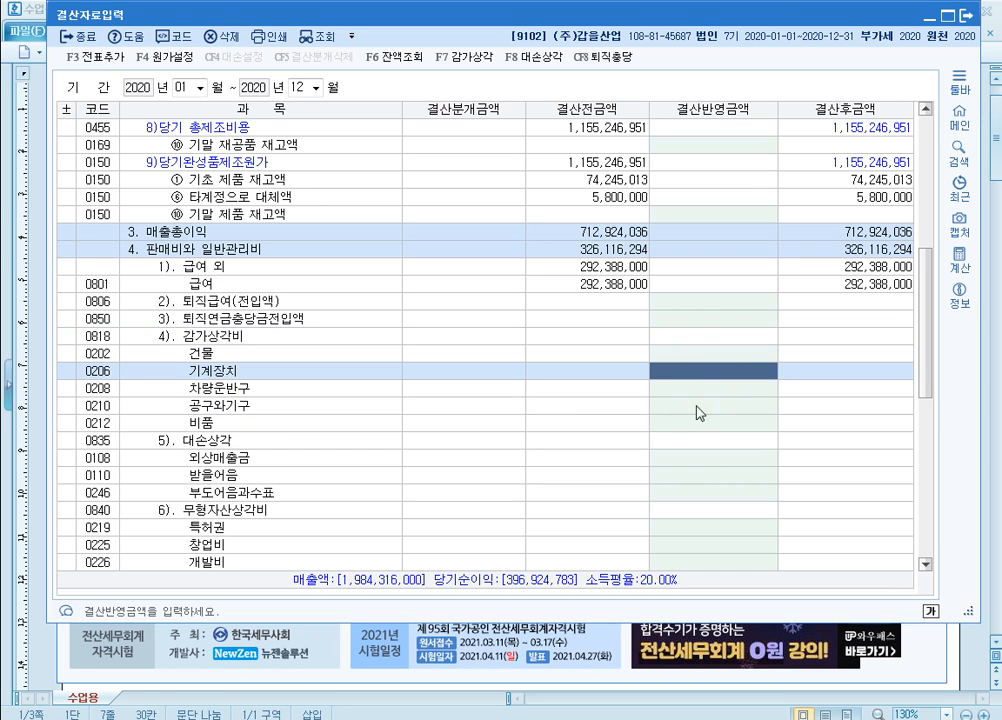
Step: Examine the 결산반영금액 fields under 대손상각 for 외상매출금, 받을어음 and 부도어음과수표
scroll(680, 395, "down", 2)
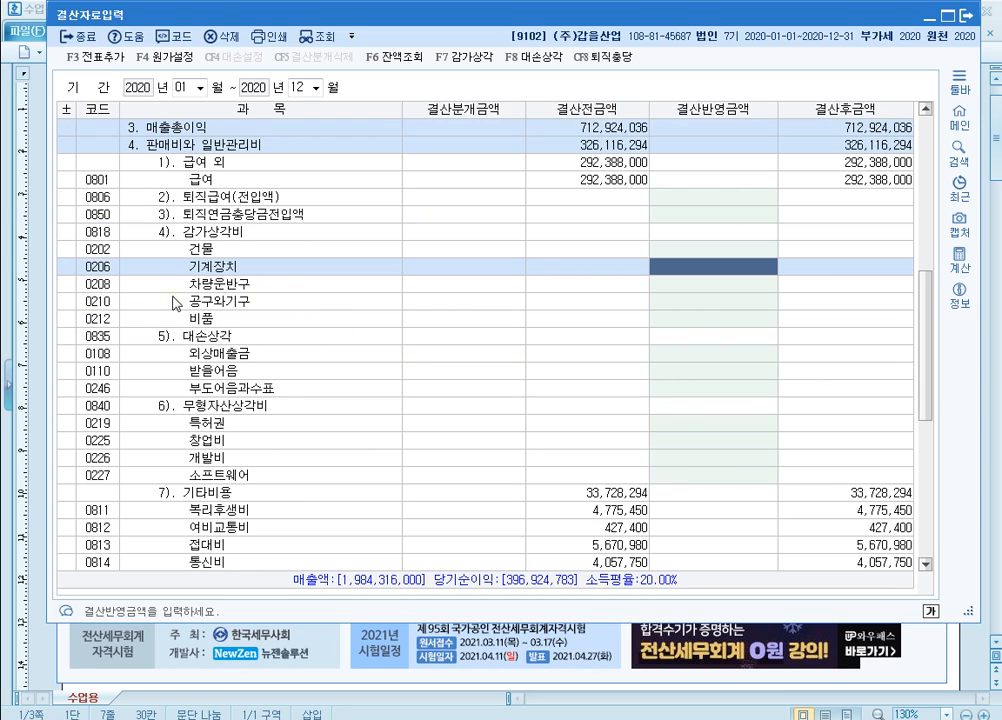
left_click(102, 340)
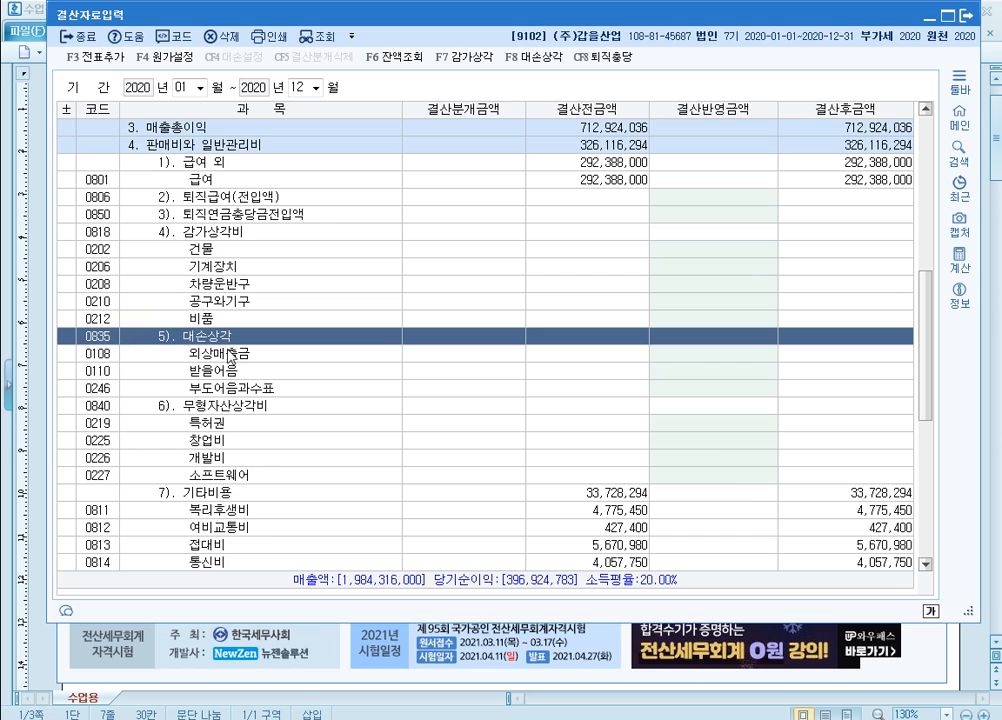
left_click(684, 355)
left_click(698, 371)
left_click(708, 388)
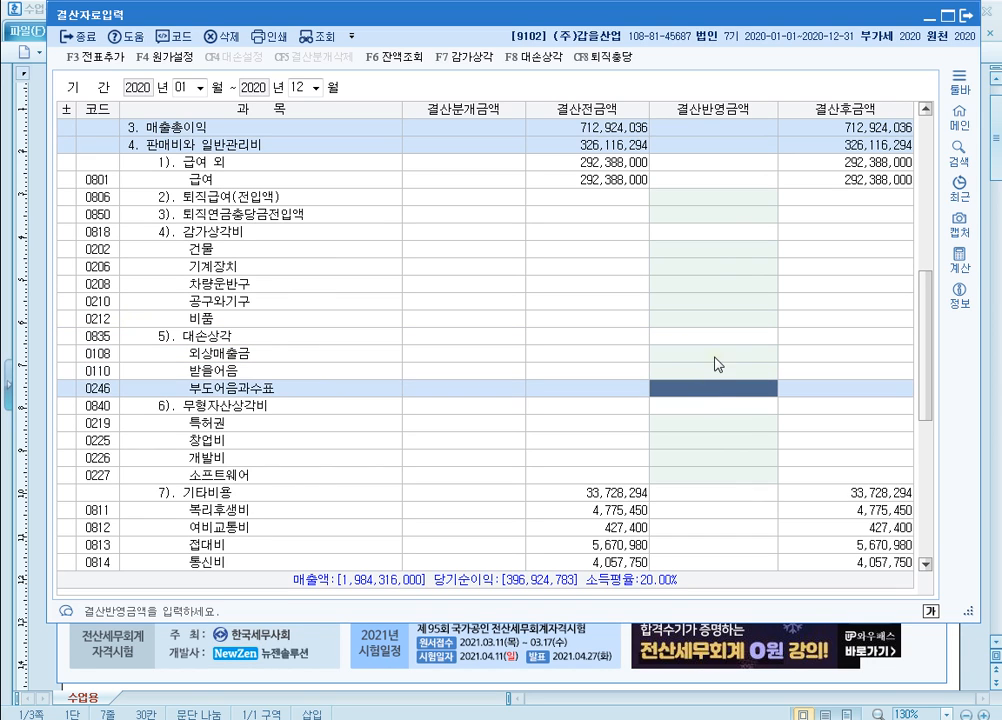
left_click(719, 371)
left_click(724, 354)
left_click(726, 376)
left_click(727, 388)
Step: Examine the 결산반영금액 fields under 무형자산상각비 for 특허권, 창업비 and 개발비
scroll(722, 380, "down", 2)
left_click(268, 306)
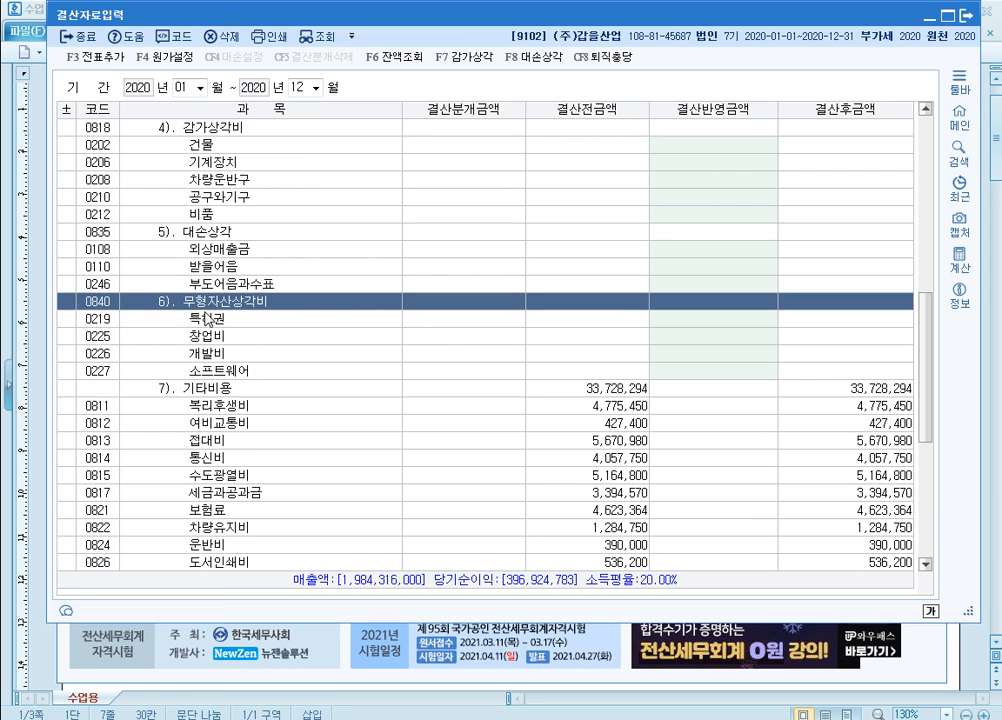
left_click(729, 325)
left_click(730, 343)
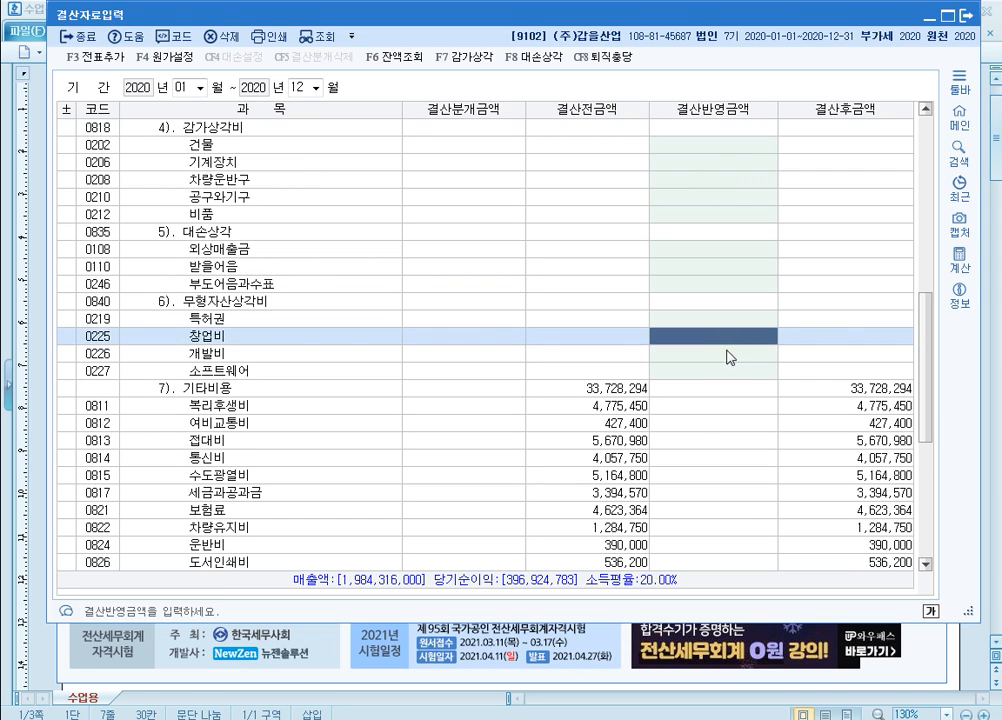
left_click(729, 355)
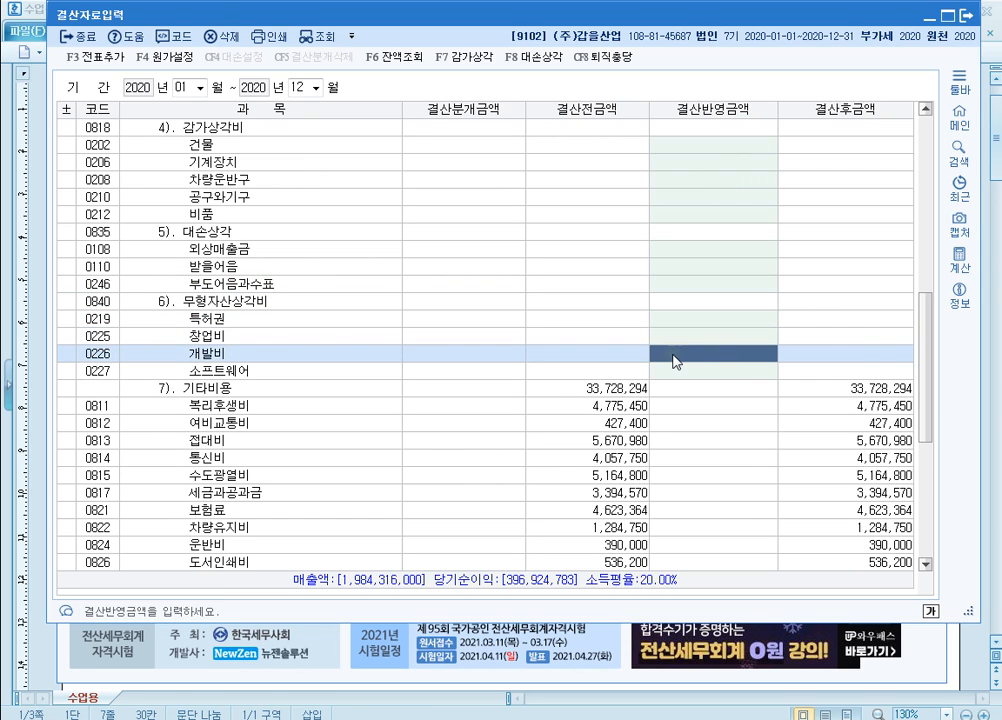
Step: Review the 기타비용 items and the 결산후금액 of 판매비와 일반관리비
scroll(675, 345, "down", 6)
scroll(478, 279, "up", 4)
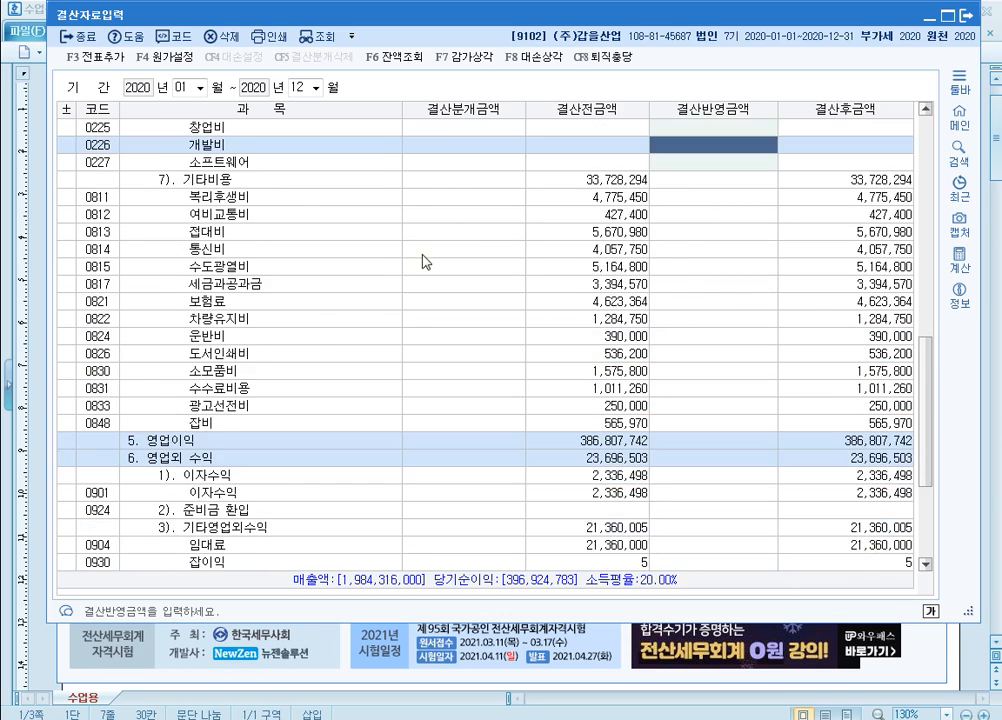
scroll(405, 270, "down", 1)
scroll(440, 255, "up", 4)
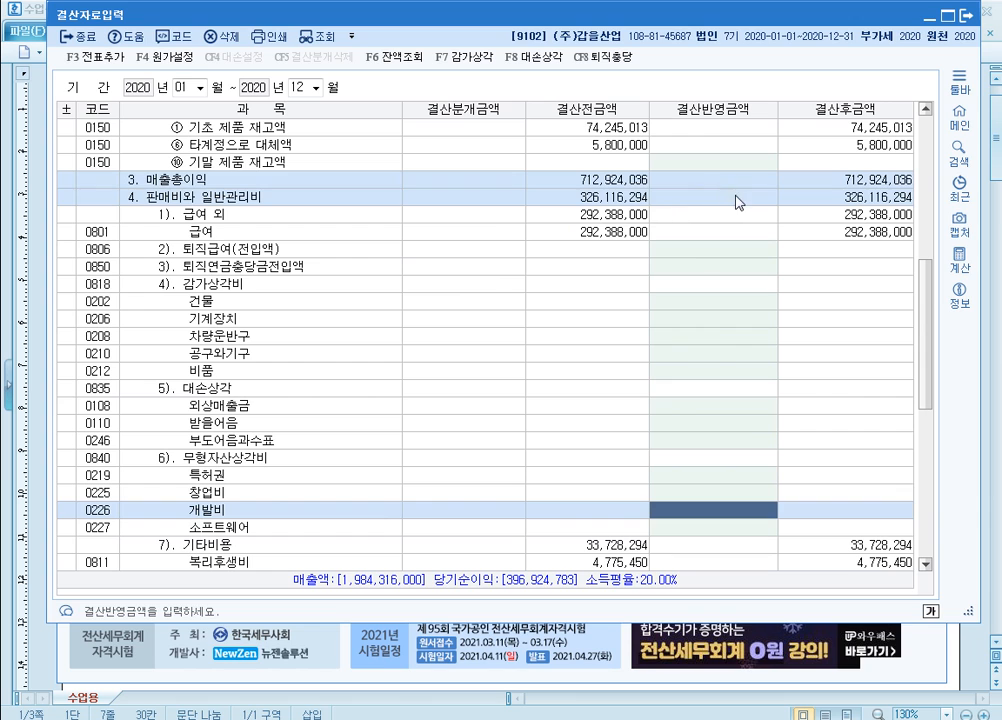
left_click(836, 197)
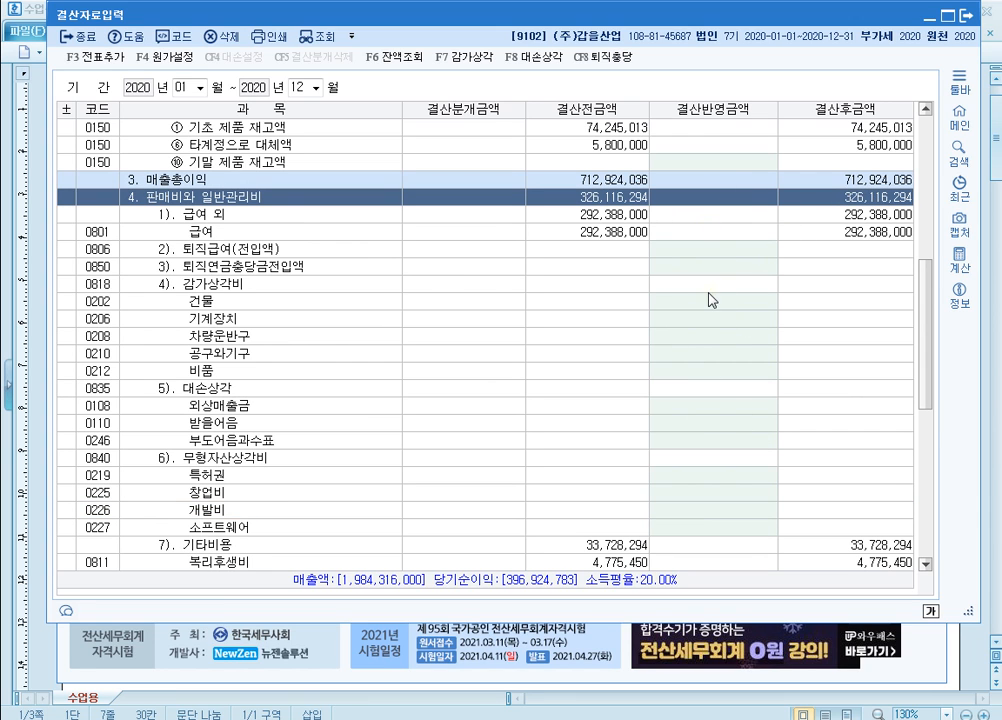
Step: Review the 영업이익, 영업외 수익 and 영업외 비용 sections of the closing data
scroll(700, 320, "down", 10)
left_click(349, 285)
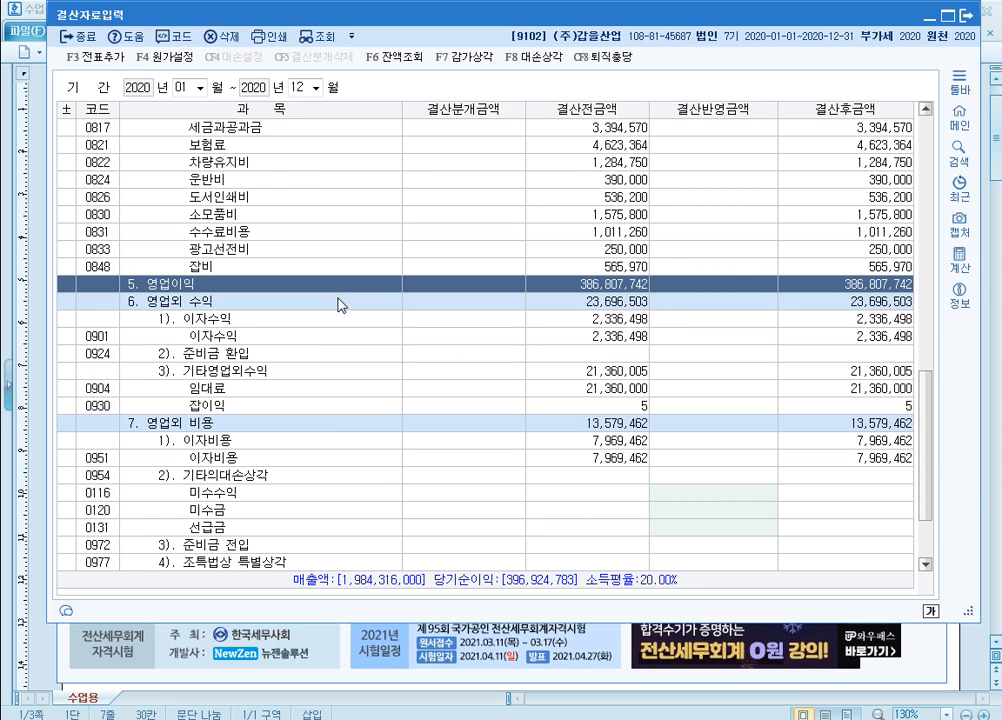
left_click(340, 303)
scroll(425, 313, "down", 1)
scroll(447, 289, "down", 1)
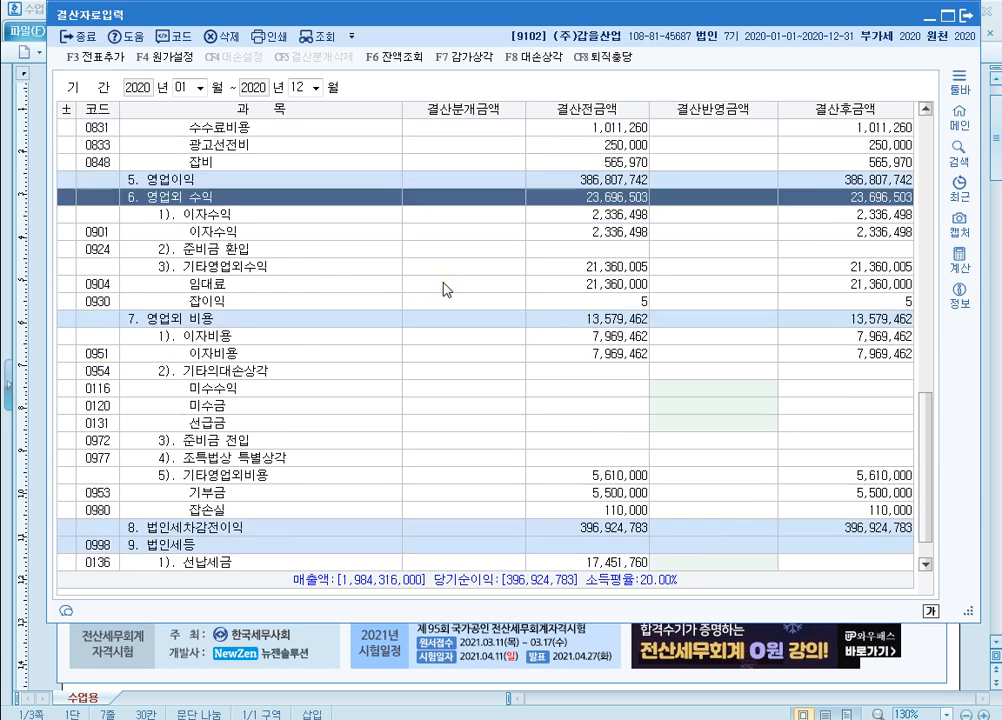
scroll(446, 287, "down", 1)
left_click(365, 268)
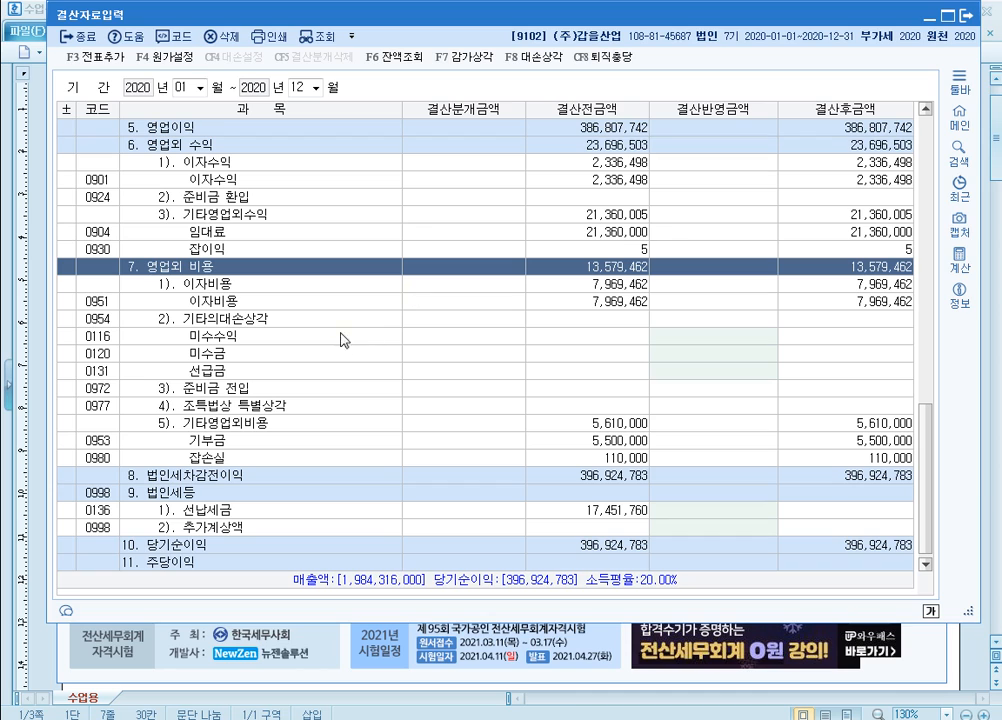
Step: Examine the 결산반영금액 fields under 기타의대손상각 for 미수수익, 미수금 and 선급금
left_click(727, 341)
left_click(733, 357)
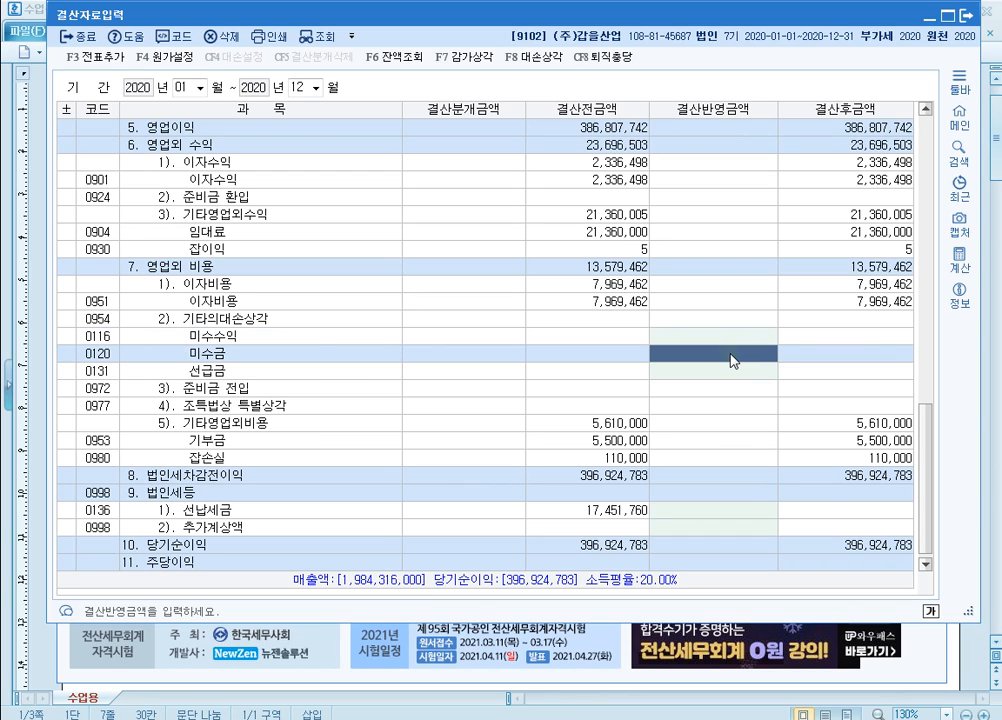
left_click(727, 377)
left_click(730, 354)
Step: Review 법인세차감전이익 and examine the 결산반영금액 fields for 선납세금 and 추가계상액 under 법인세등
left_click(715, 478)
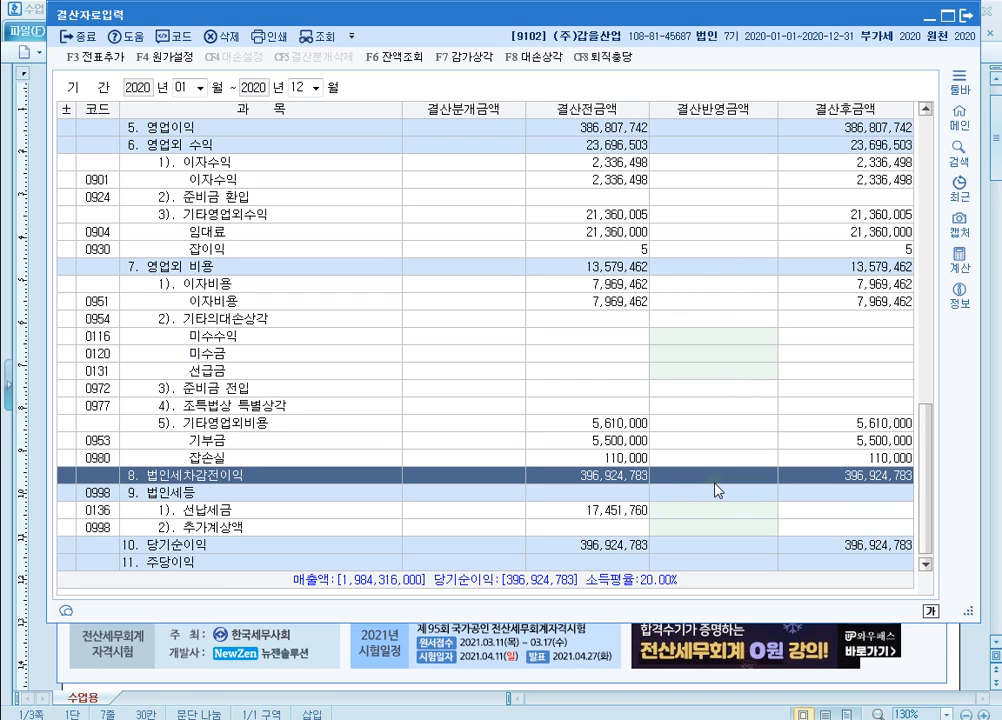
scroll(715, 490, "down", 1)
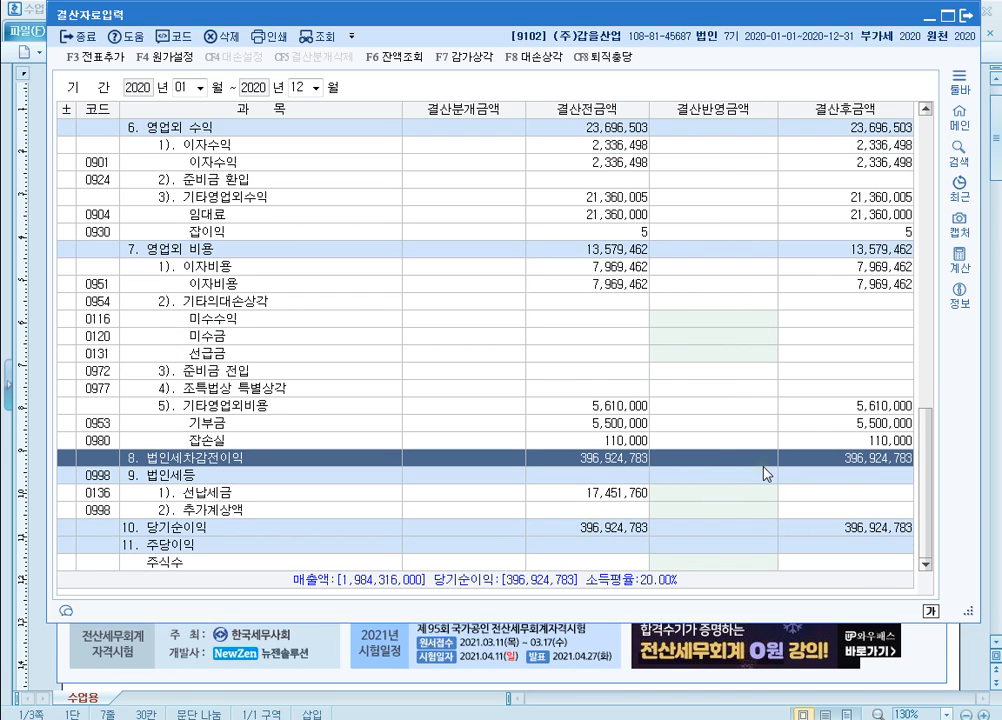
key("Down")
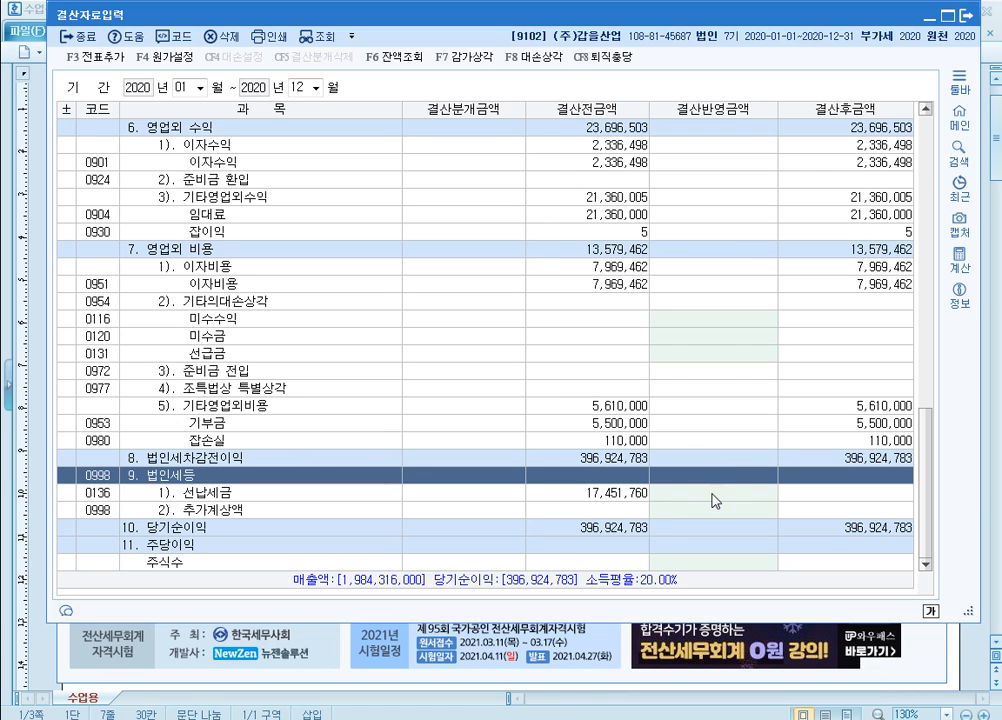
left_click(737, 493)
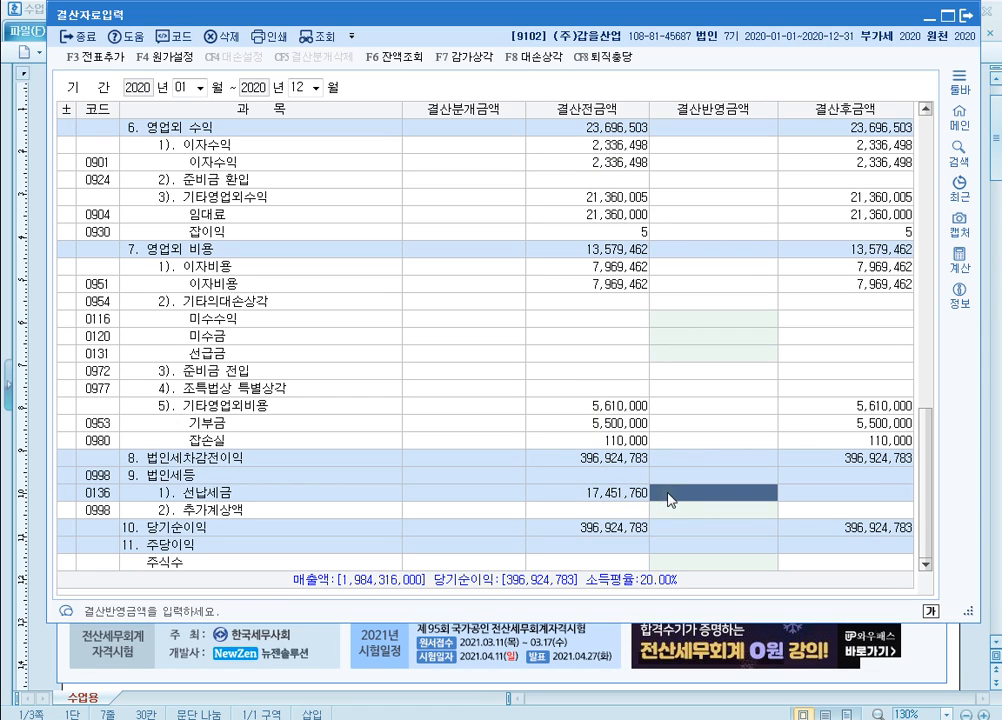
left_click(747, 515)
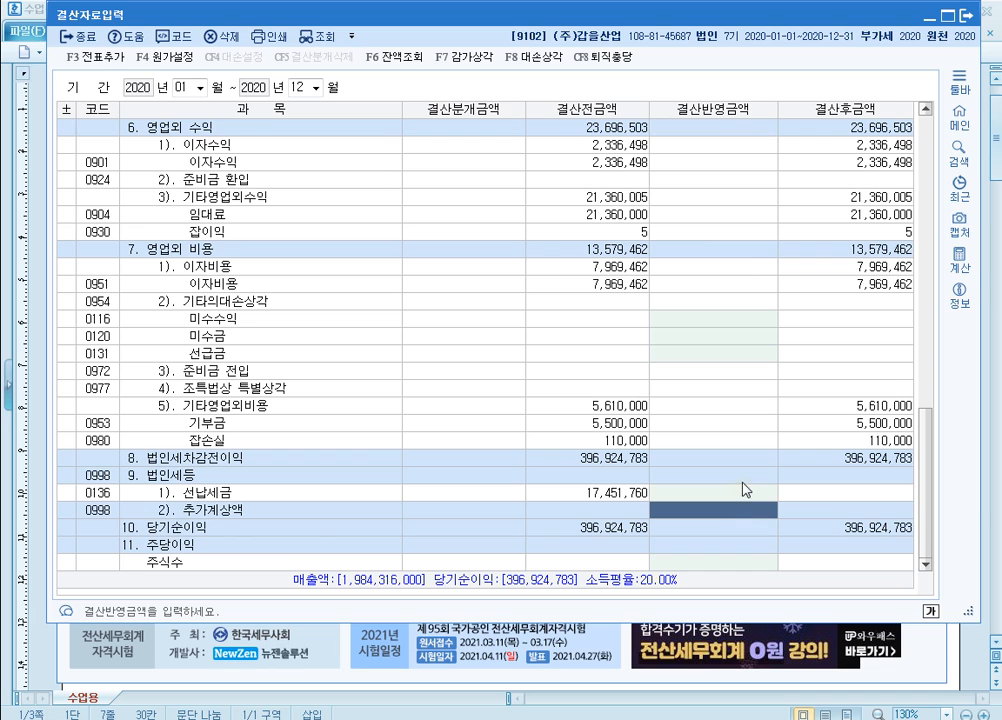
left_click(745, 490)
Step: Outline the 법인세차감전이익 label, its 결산후금액 value and the column heading in red with the screen pen, and clear the marks
key("F12")
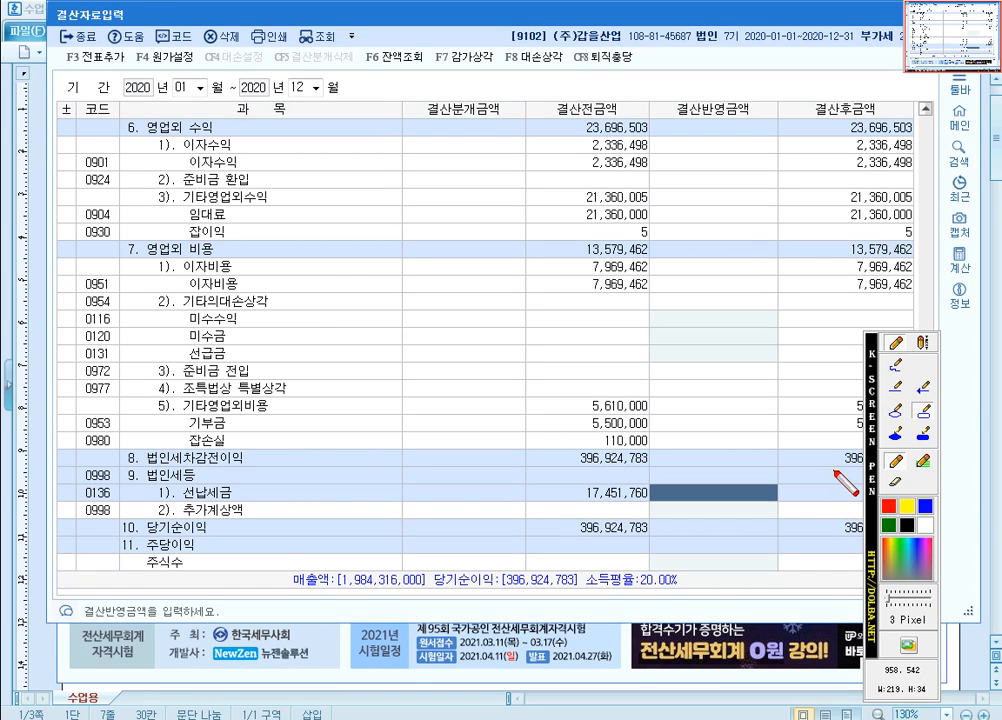
left_click_drag(879, 454, 941, 485)
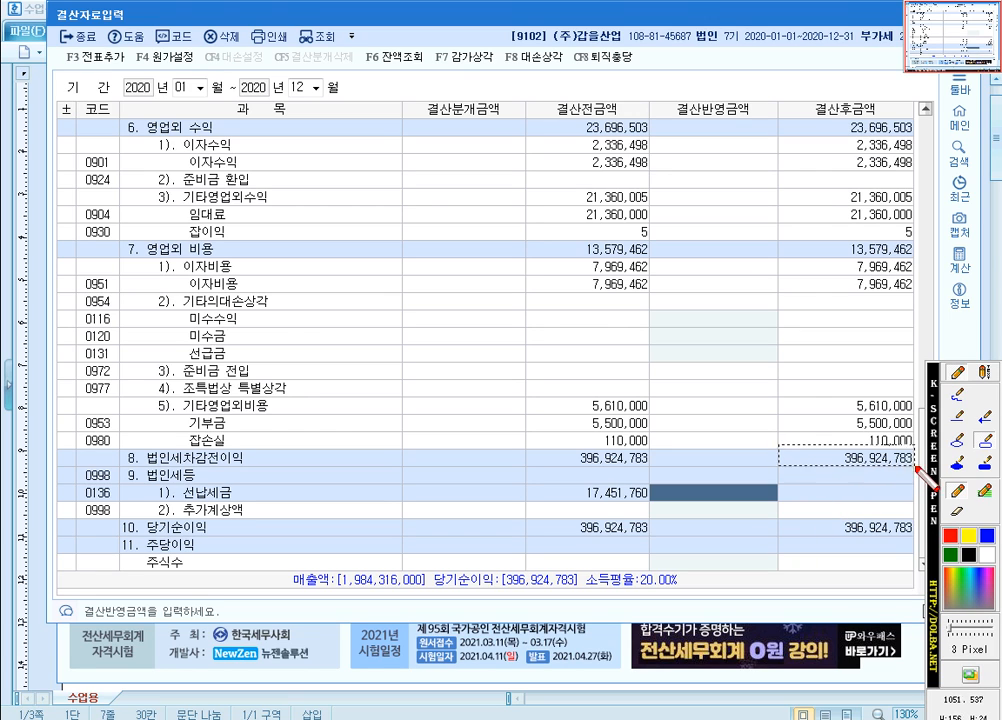
left_click_drag(778, 444, 917, 470)
left_click_drag(808, 93, 889, 117)
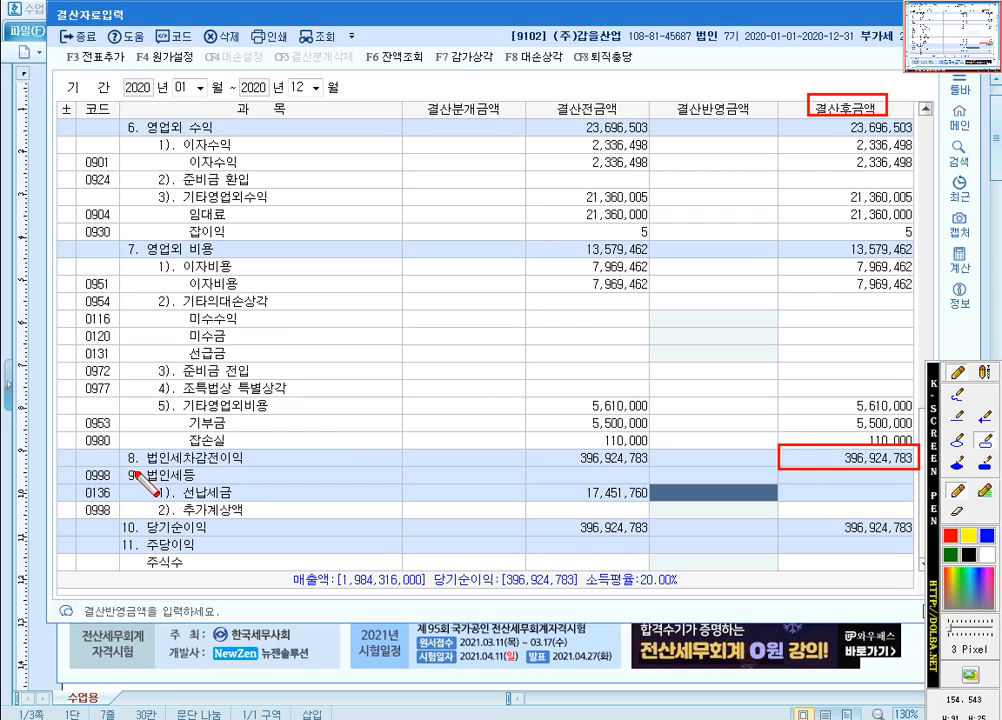
left_click_drag(108, 448, 319, 467)
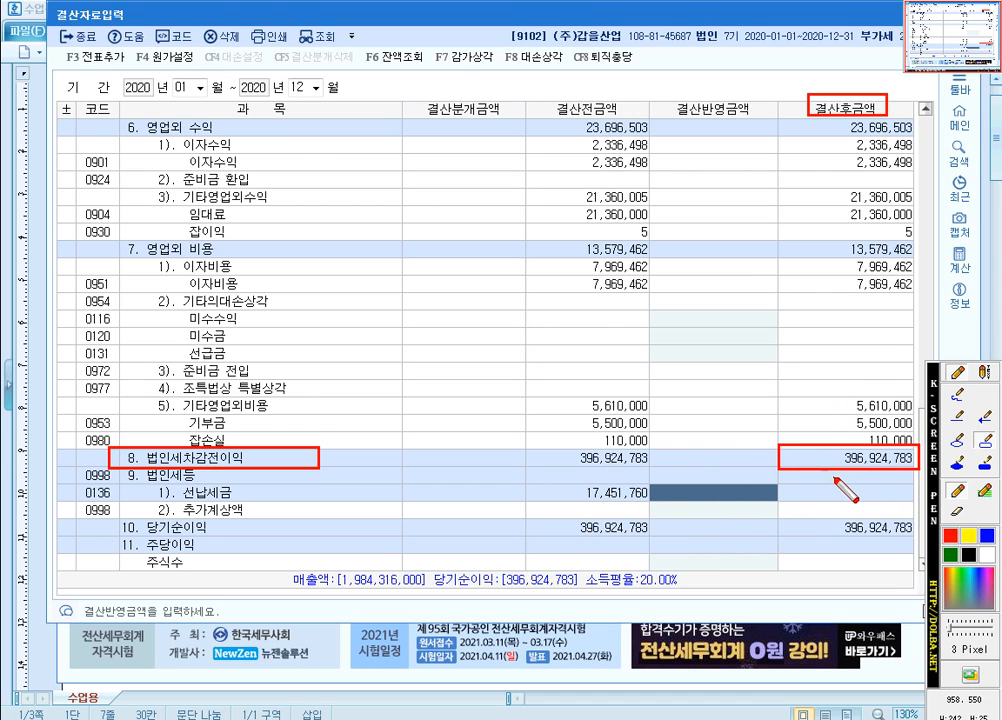
key("Escape")
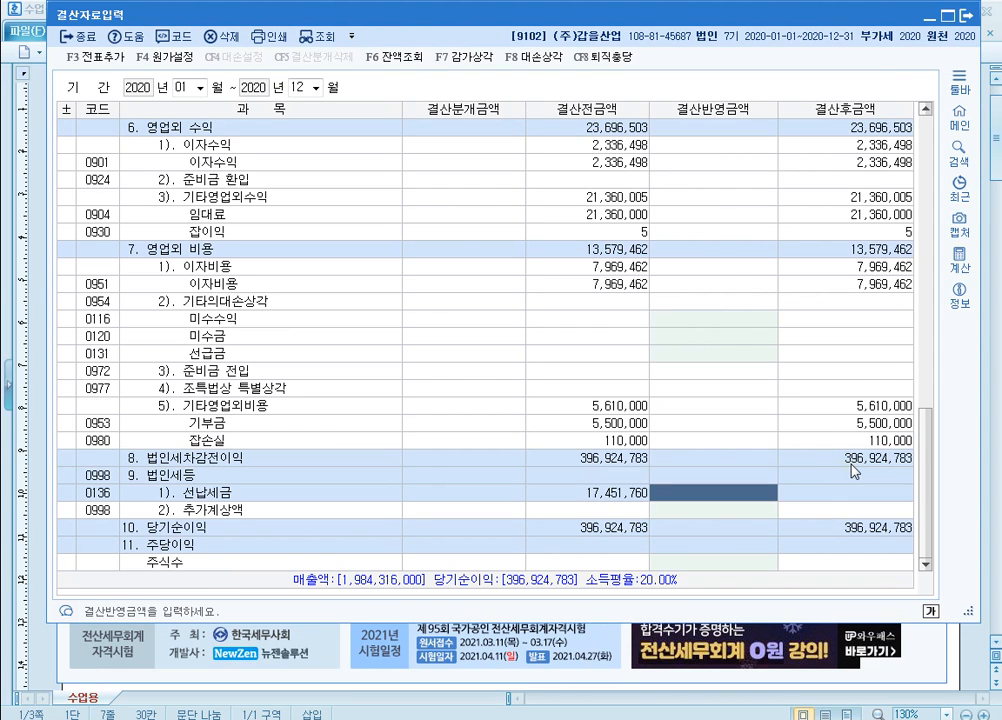
Step: Recheck the 결산반영금액 fields for 미수수익 and 선급금 and the 법인세차감전이익 row, and return to the 매출액 section
left_click(720, 318)
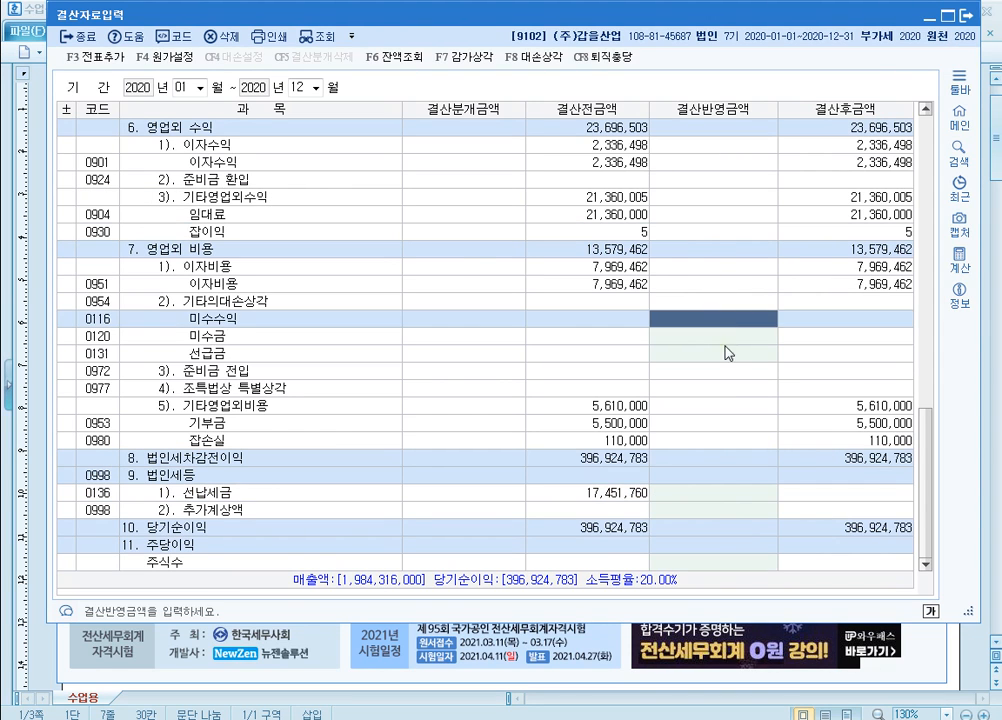
left_click(727, 352)
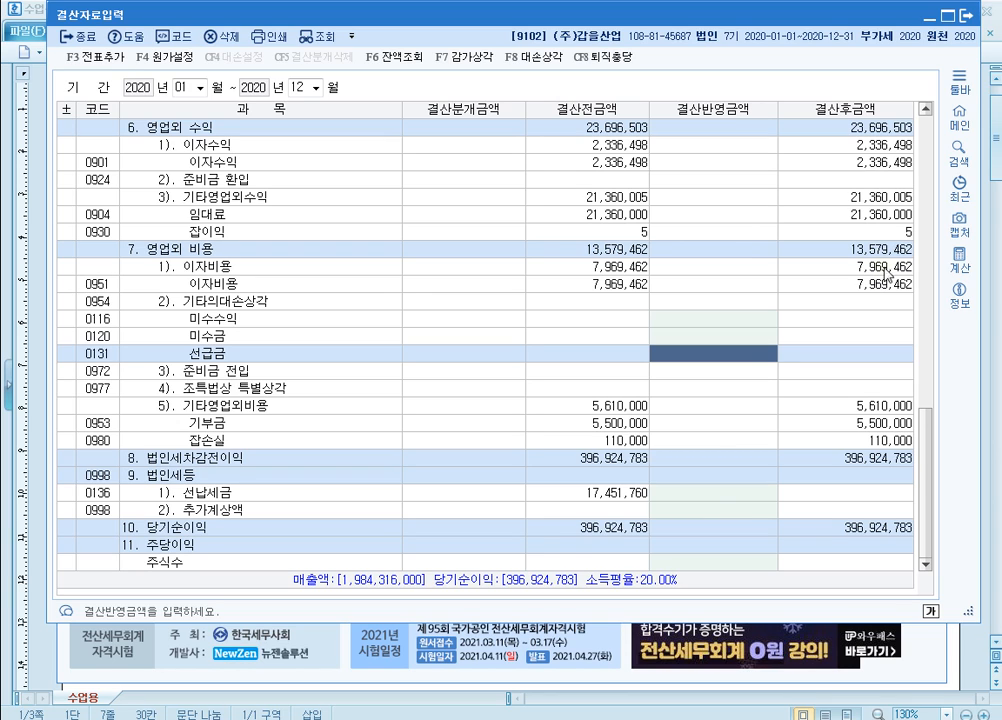
left_click(850, 457)
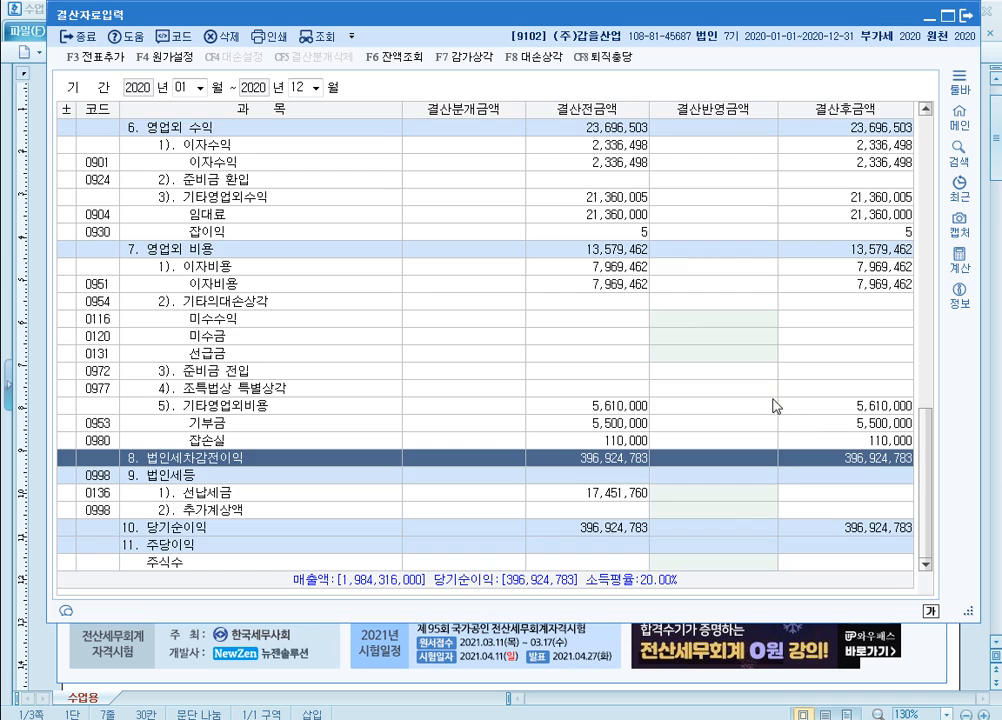
scroll(702, 370, "up", 7)
scroll(655, 262, "up", 20)
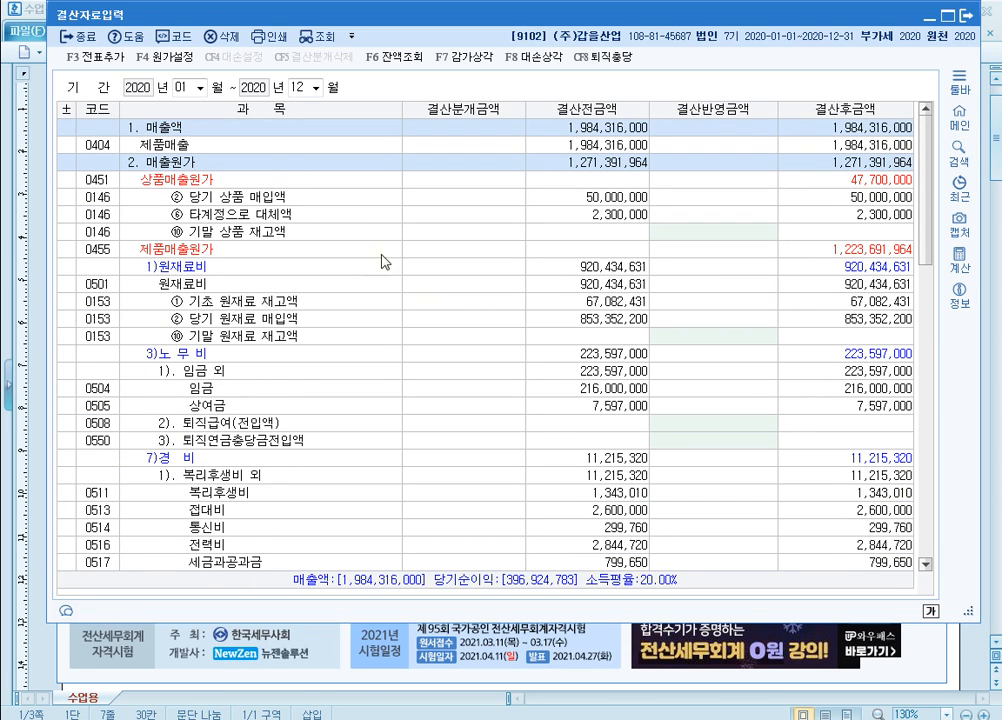
Step: Switch to the 수업용.hwp document in 한글 and add the heading "* 자동결산 가능항목" below the manual closing note
key("alt+Tab")
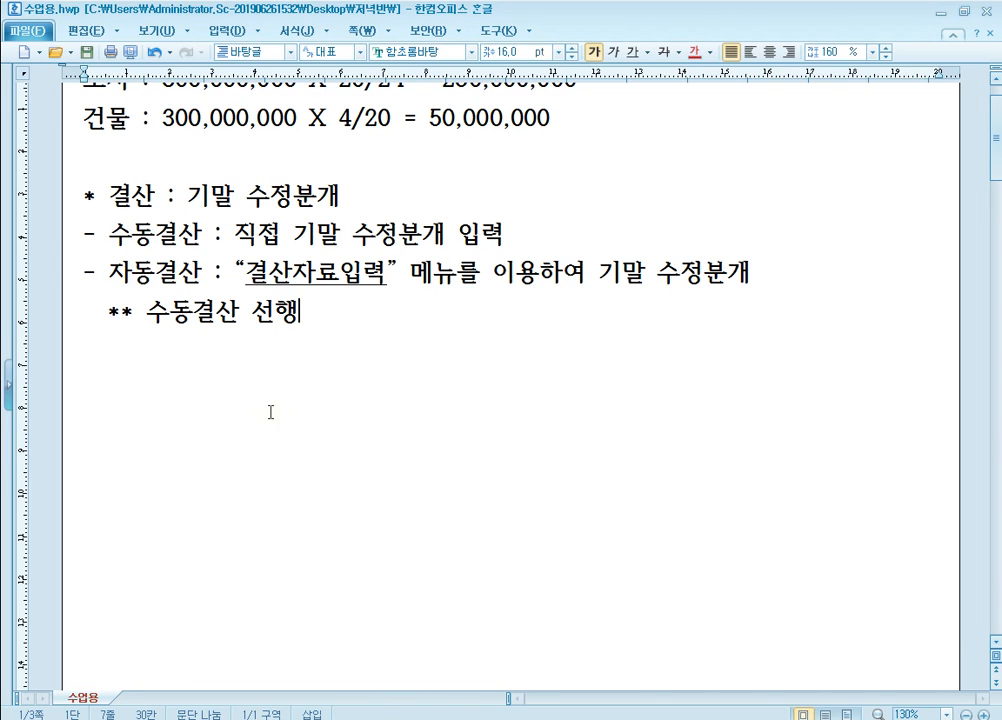
left_click(232, 391)
type("* ")
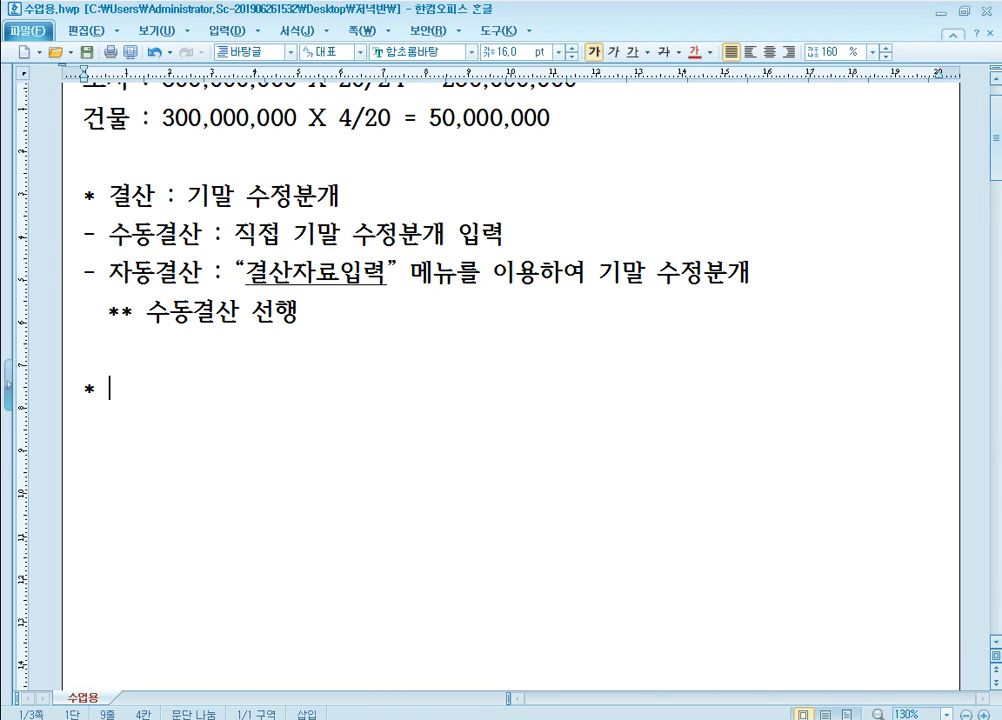
type("자동결사")
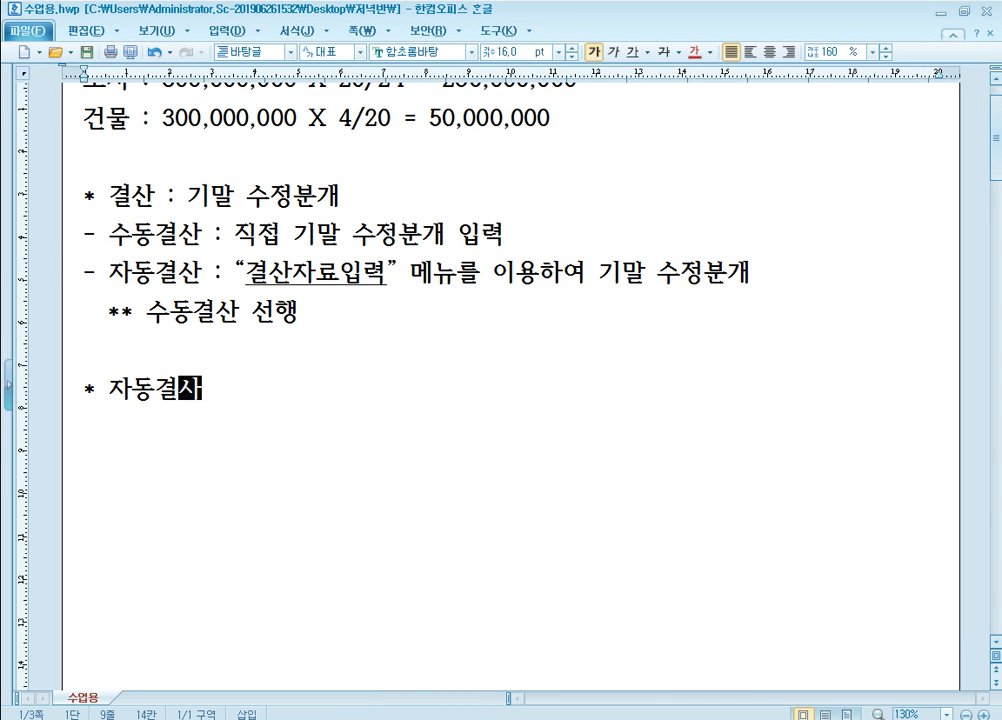
type("ㄴ 가능항")
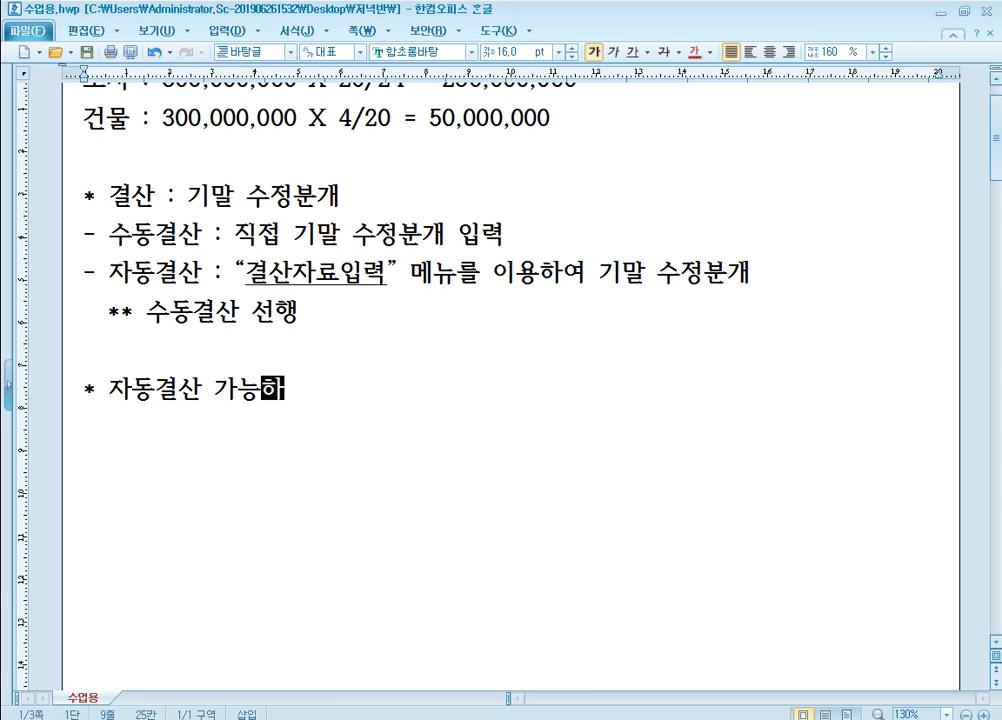
type("ㅁㅗㄱ")
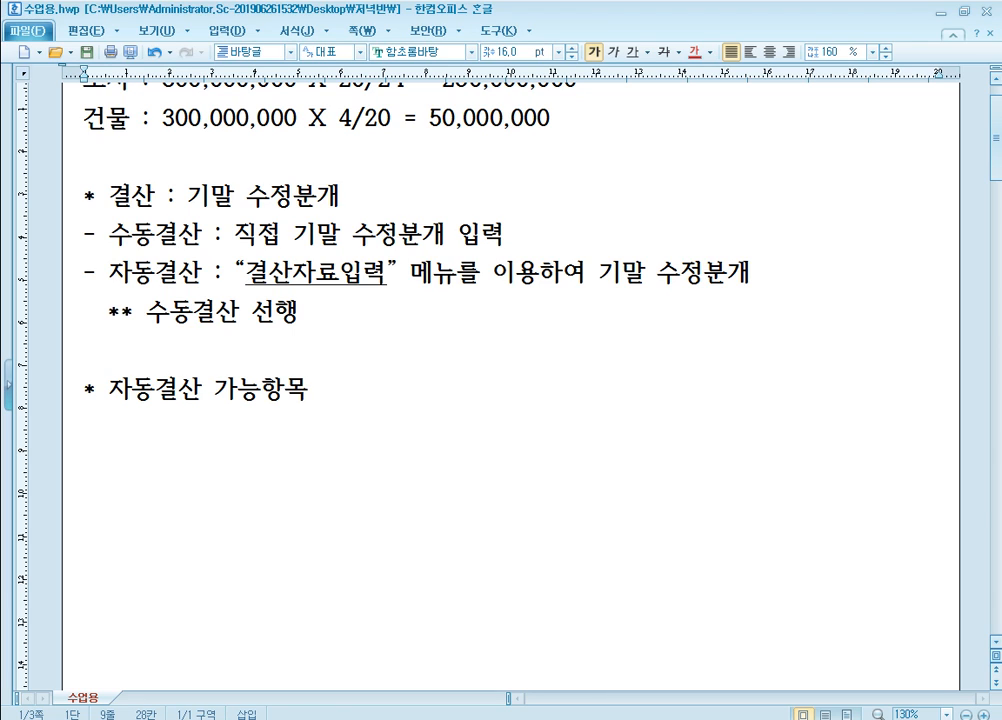
key("shift+Left")
Step: Add the first list item "- 기말재고자산입력 (매출원가 산정)" under the 자동결산 가능항목 heading
scroll(283, 388, "down", 3)
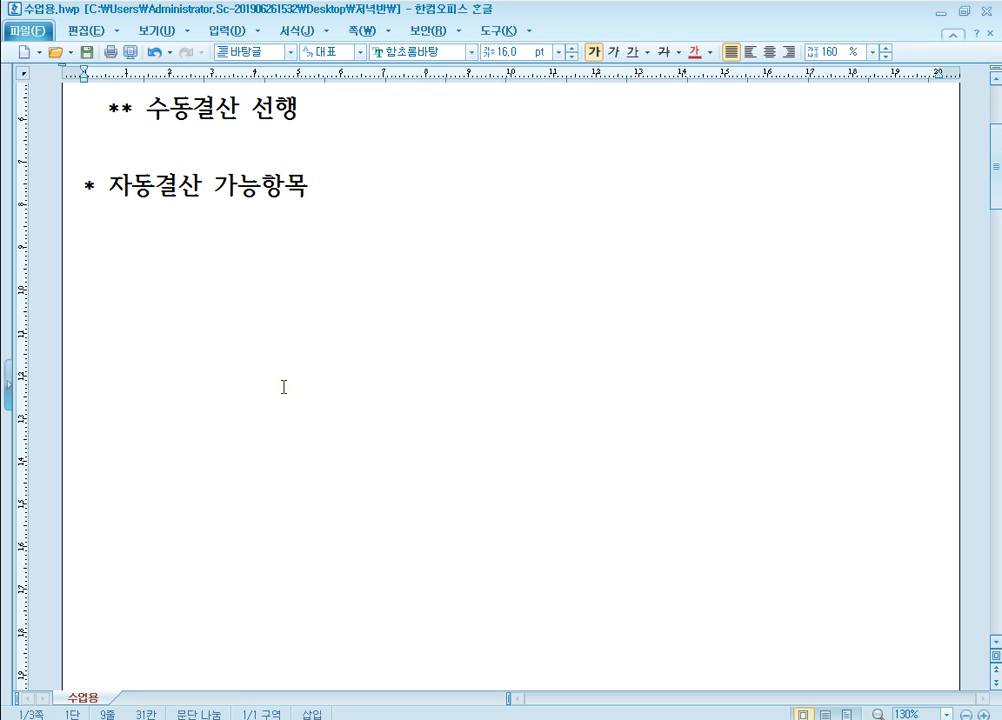
key("Return")
type("- ")
type("기말재고자산")
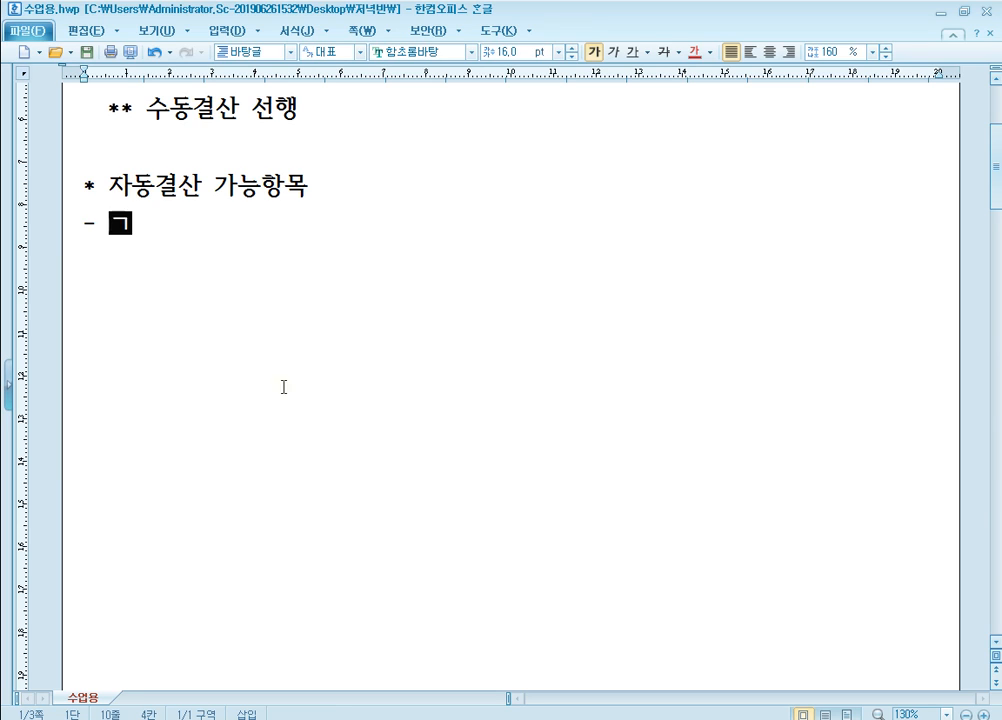
type("입력(")
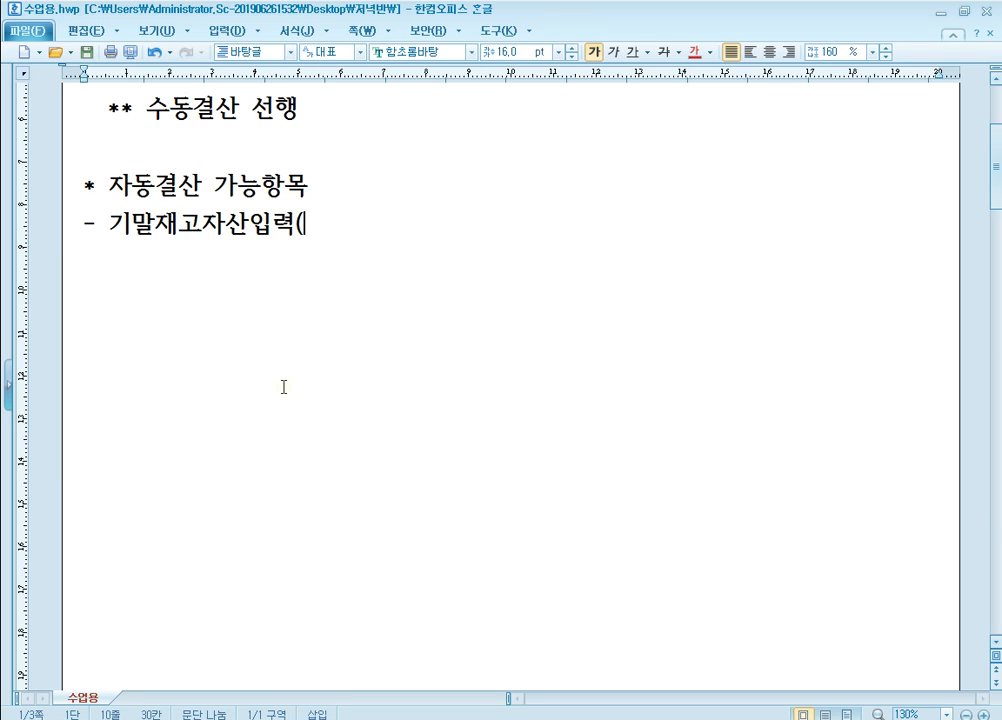
key("BackSpace")
type("(")
type("매출우원가 산정)")
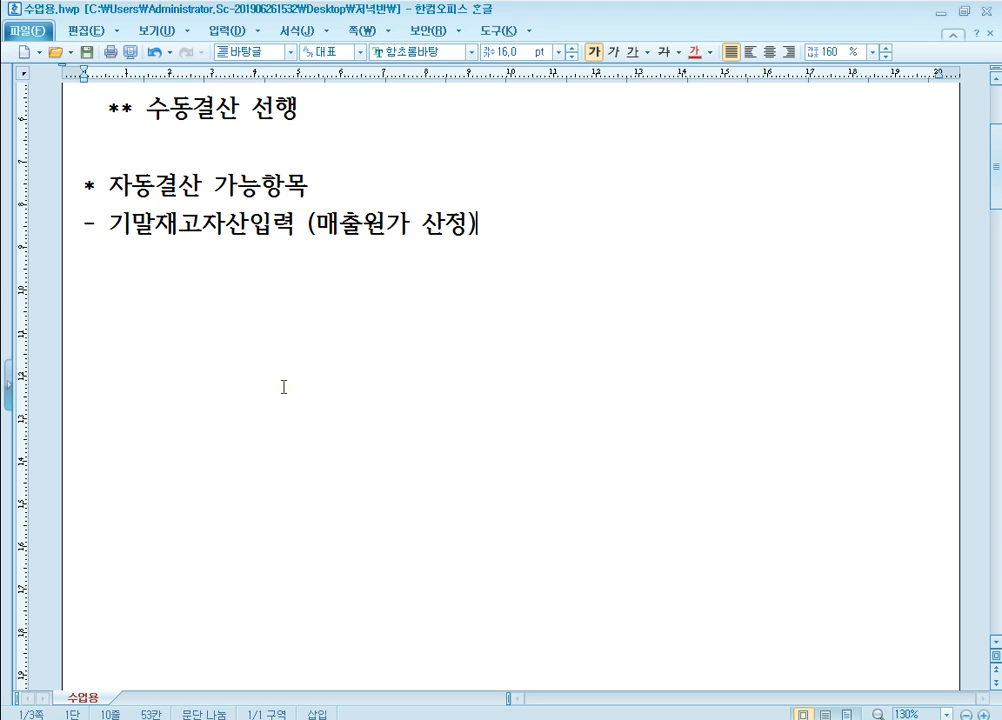
Step: Add the indented sub-item "- 감모손실" under the 기말재고자산입력 item
key("Return")
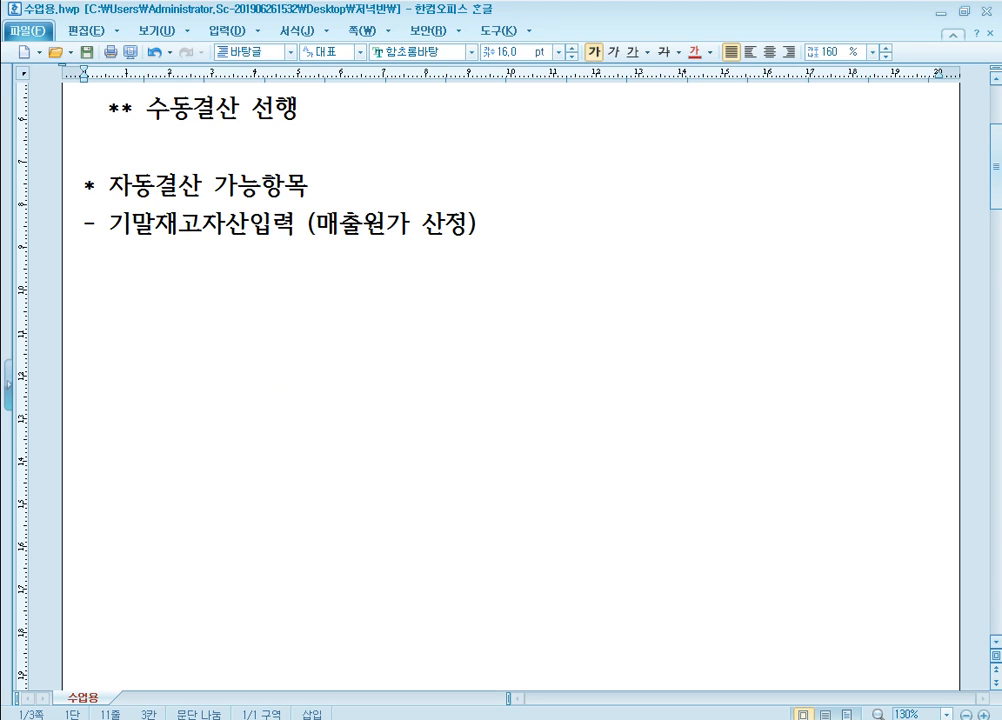
type("-")
type("감모손실")
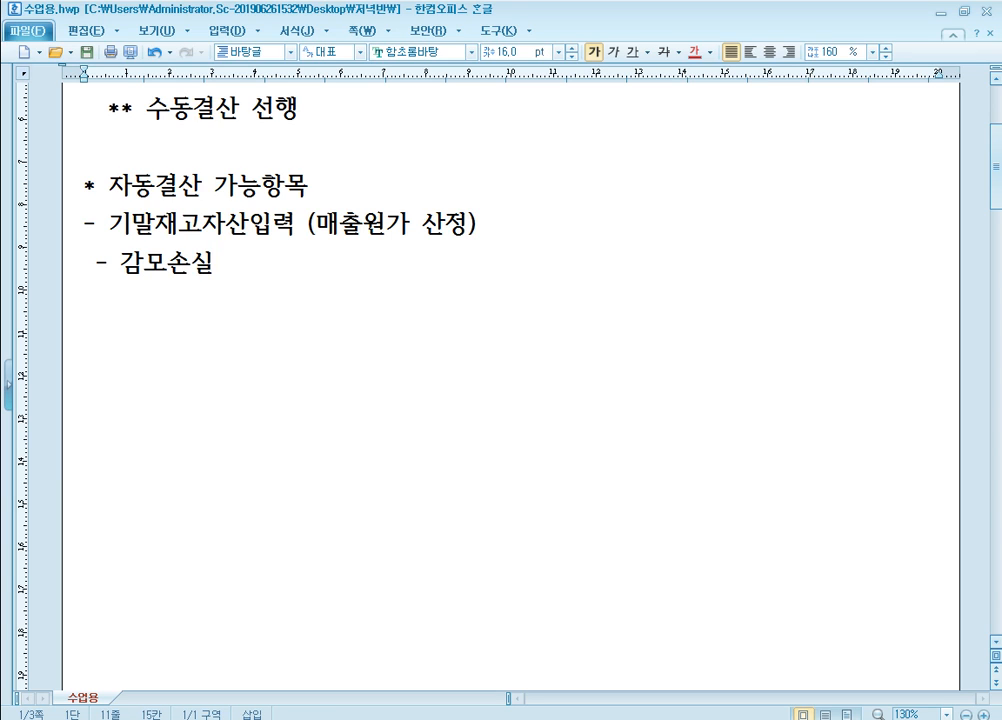
key("shift+Left")
Step: Add the indented line "- 정상감모손실 : 별도 회계처리 X => 실제재고액 입력" under 감모손실
key("Return")
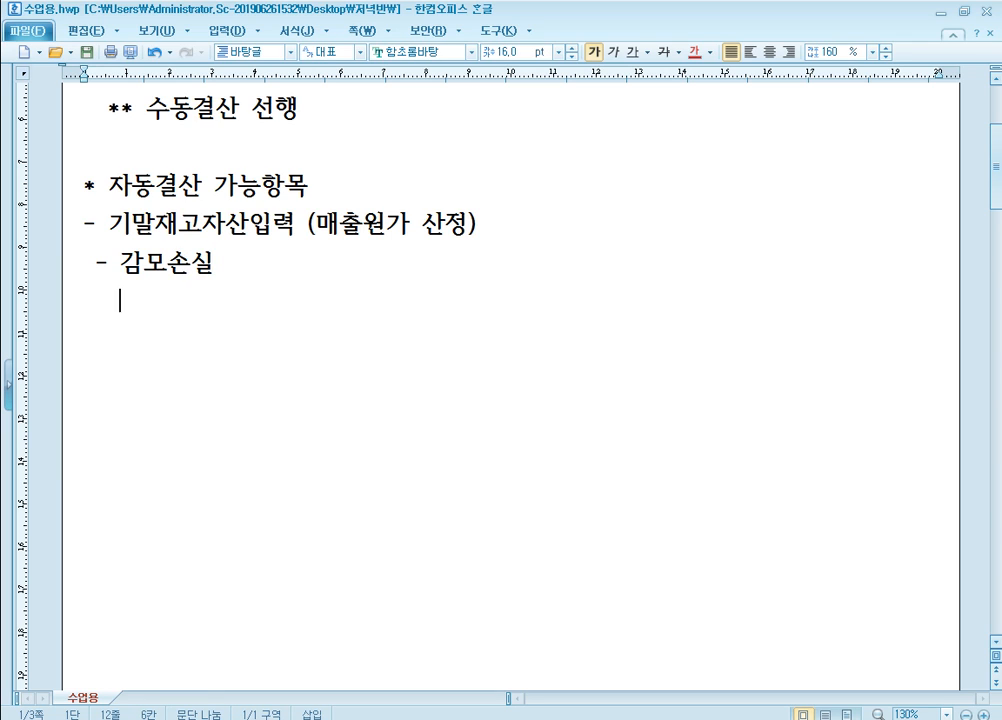
type("- 정상감")
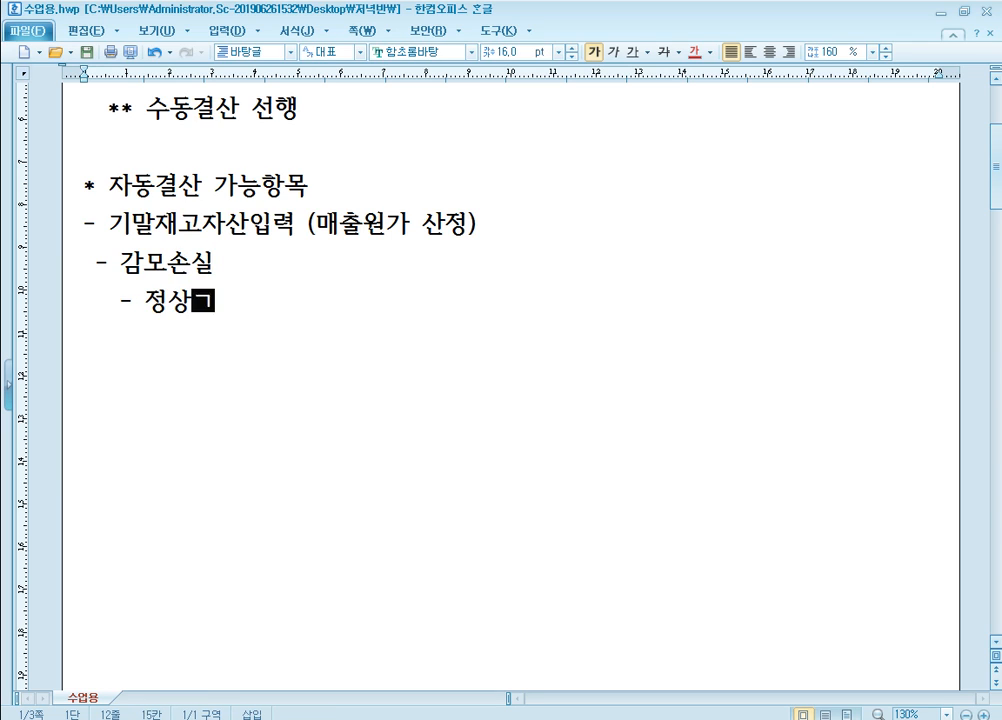
type("모손실 ")
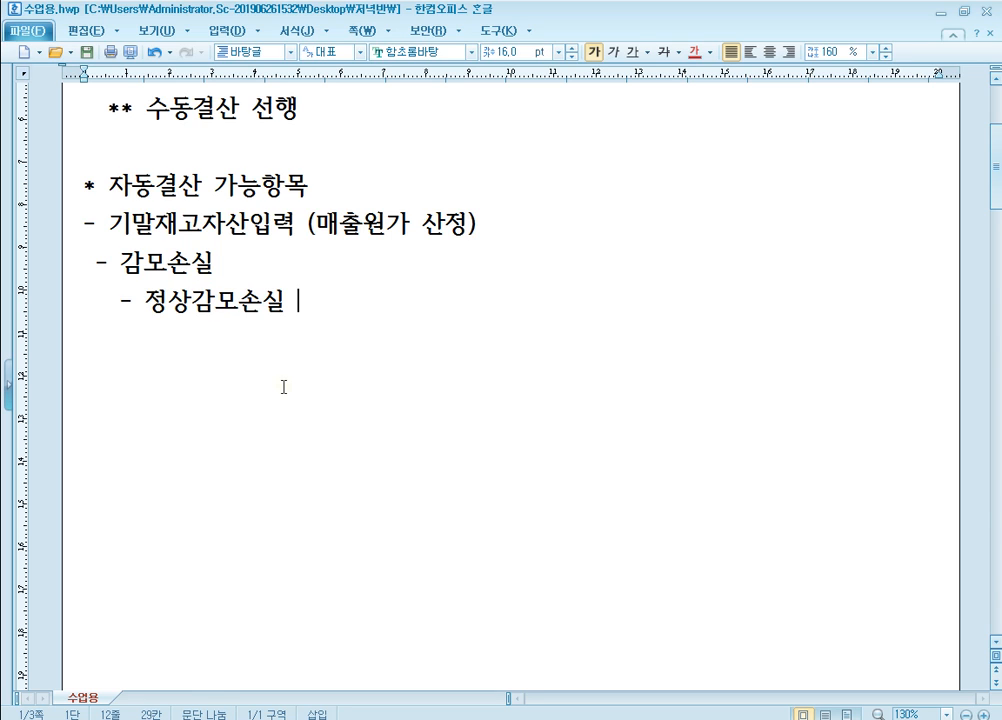
type(": 별도")
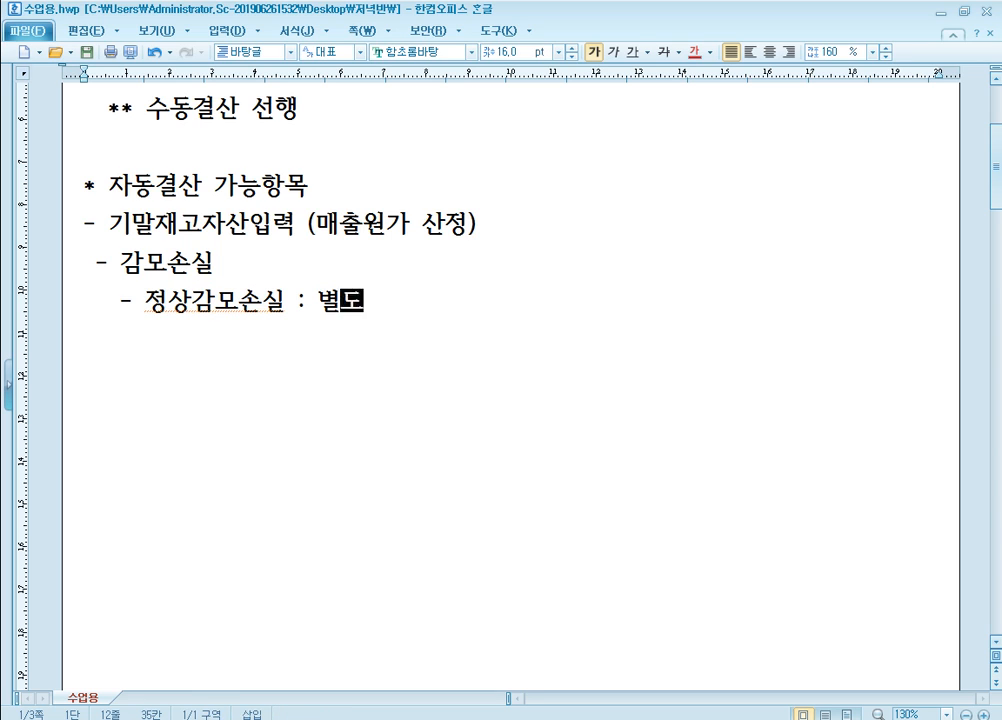
type(" 회계처리 X")
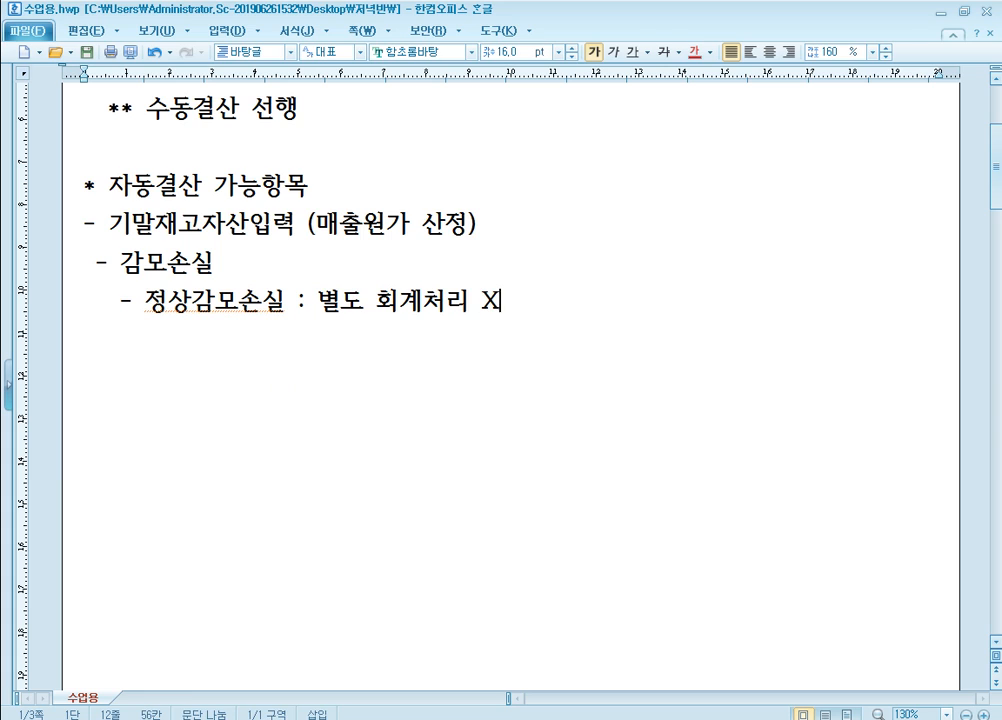
type(" => 실제재고액 입")
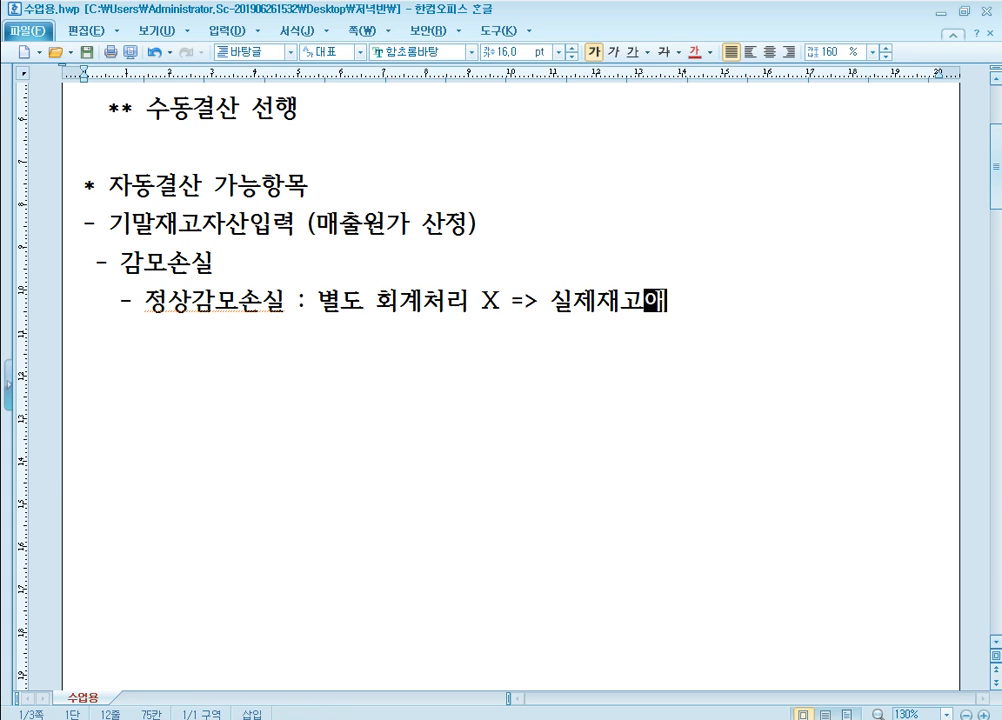
type("력")
key("Return")
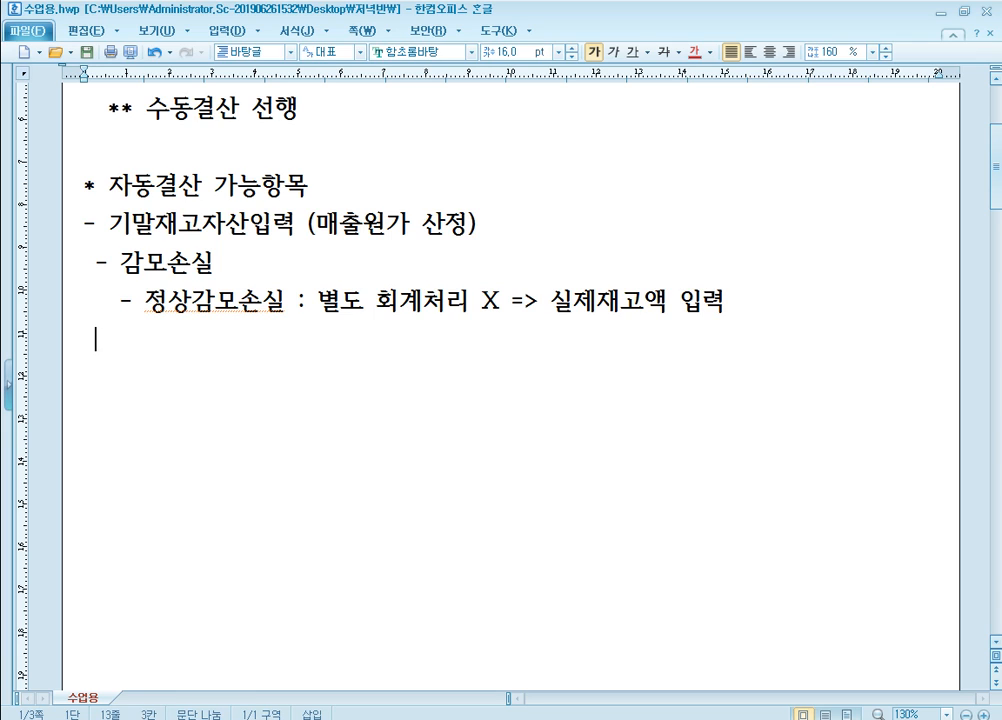
Step: Add a matching sub-item "- 비정상감모손실" below the 정상감모손실 line
type("- 비정상감모손")
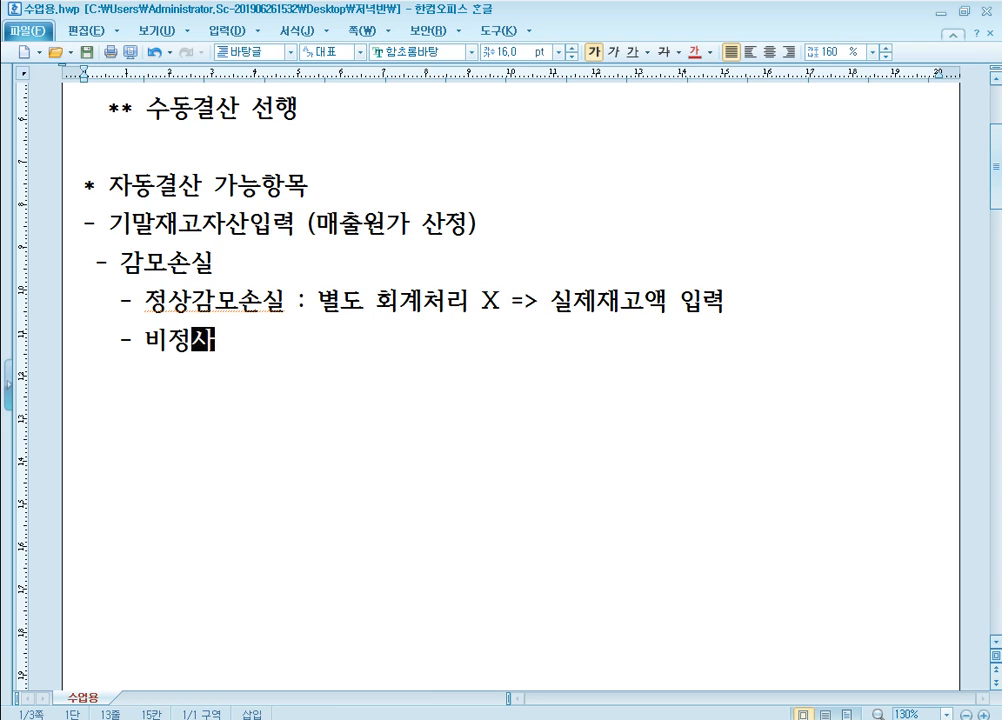
type("실")
key("Return")
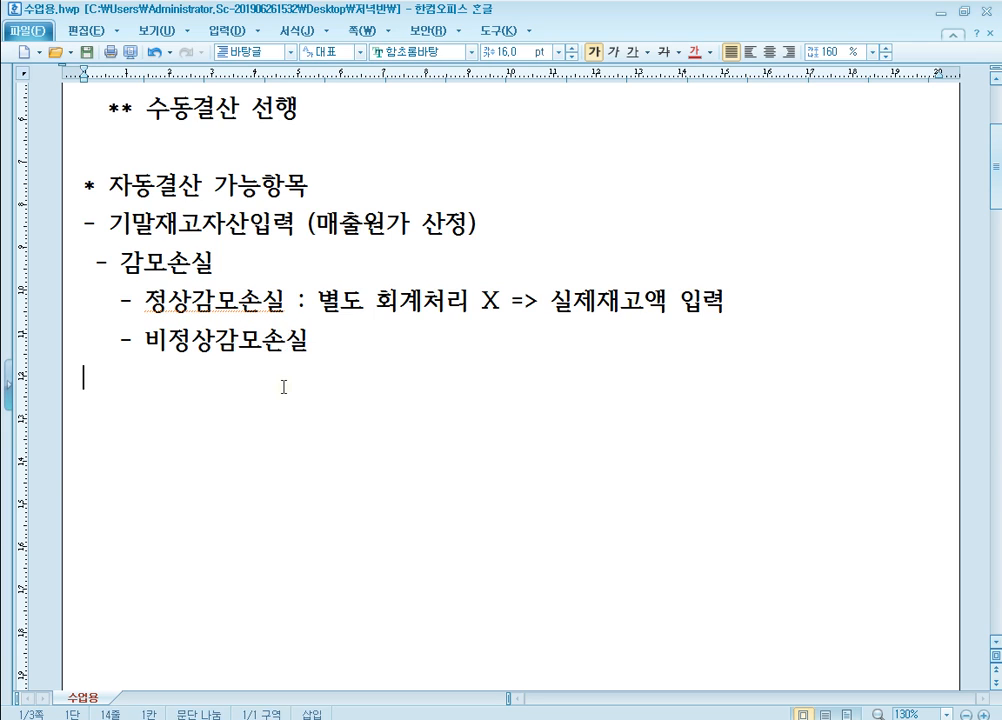
Step: Copy the blank (차)/(대) journal entry table from page 2 and paste it below the 비정상감모손실 line
scroll(284, 387, "down", 10)
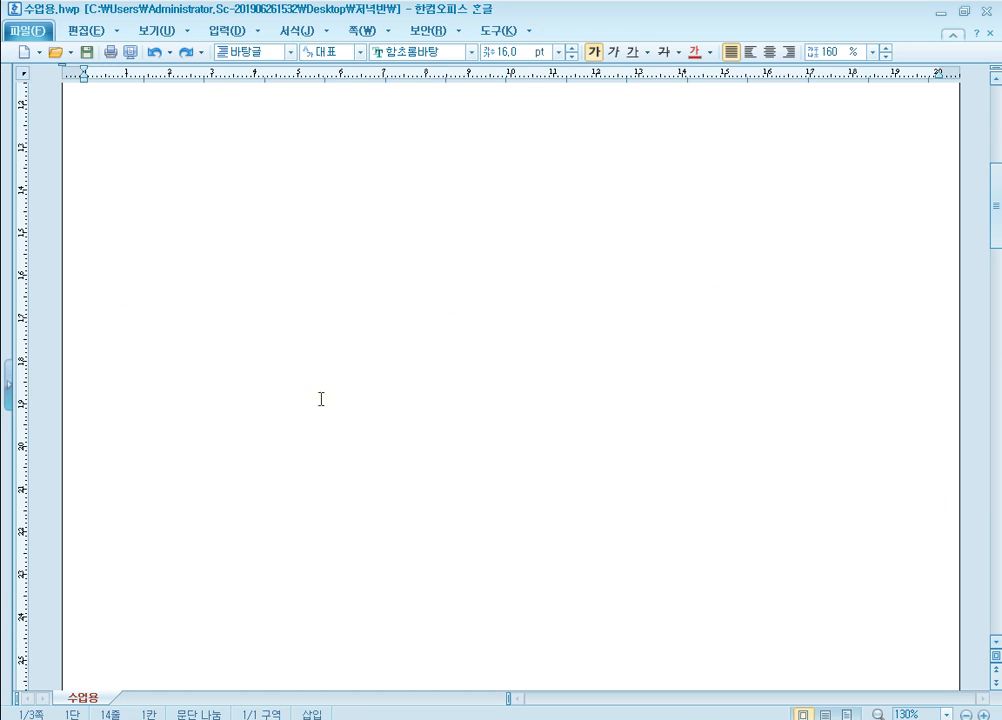
scroll(368, 451, "down", 5)
left_click(275, 386)
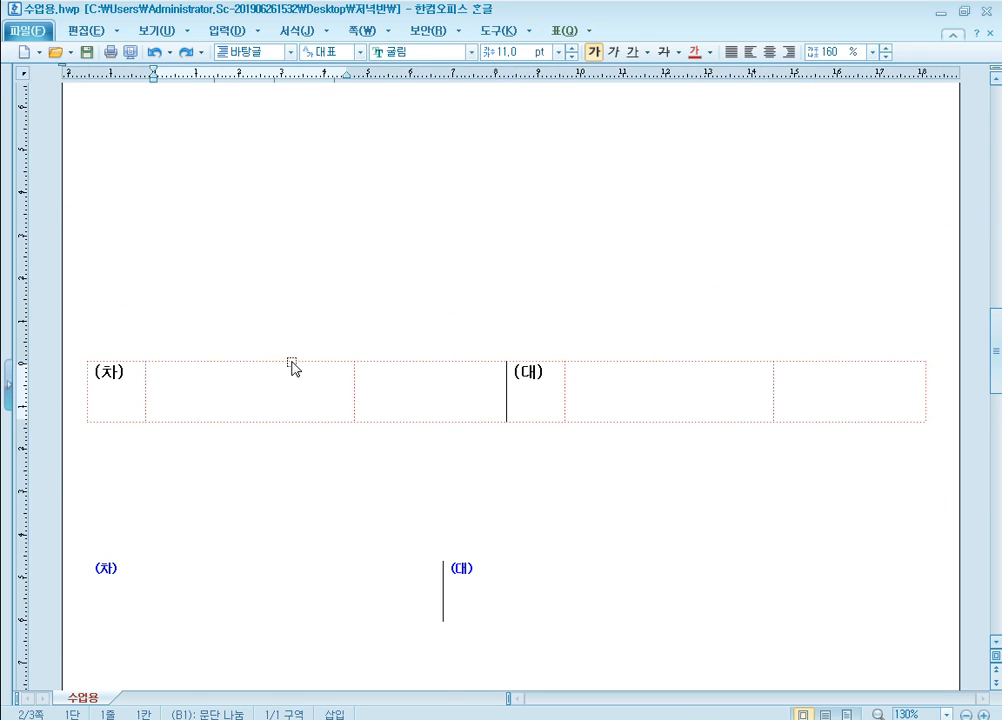
left_click(290, 362)
key("ctrl+c")
scroll(342, 385, "up", 15)
left_click(231, 318)
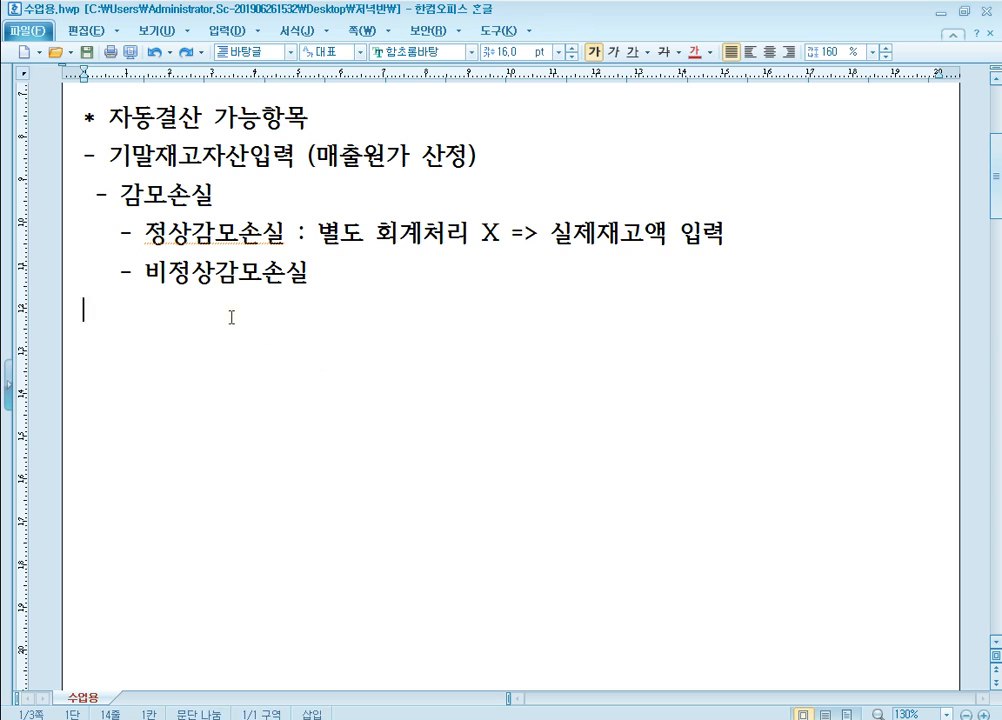
key("ctrl+v")
Step: Fill the pasted journal entry with debit 재고자산감모손실 XXX and credit 재고자산(8) XXX
left_click(217, 334)
type("재고자산감모소")
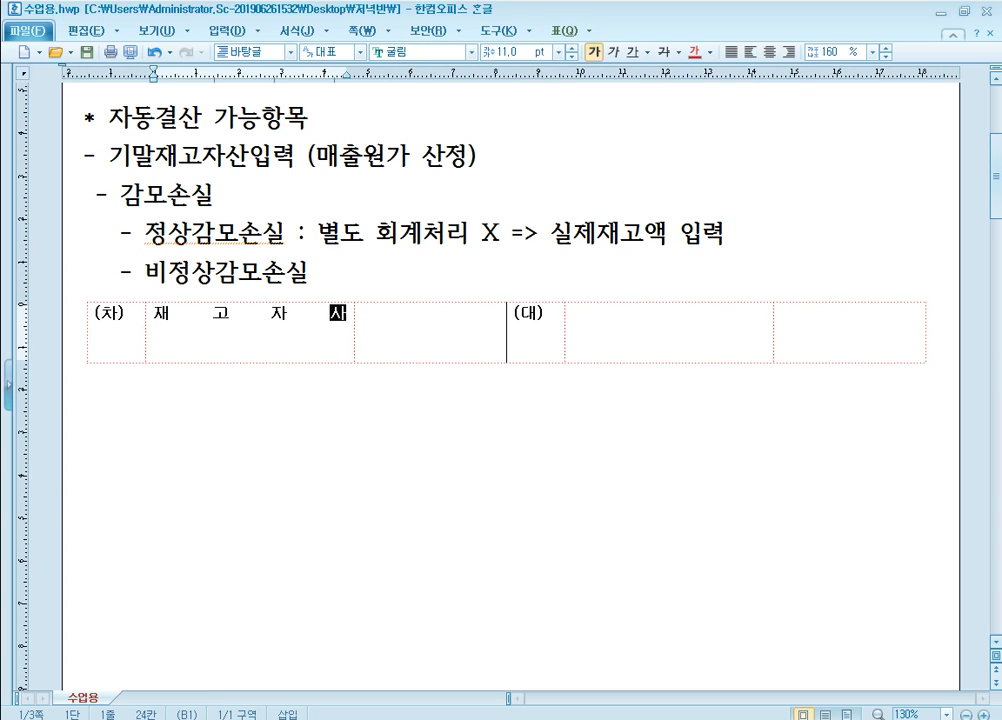
type("ㄴ실")
key("Tab")
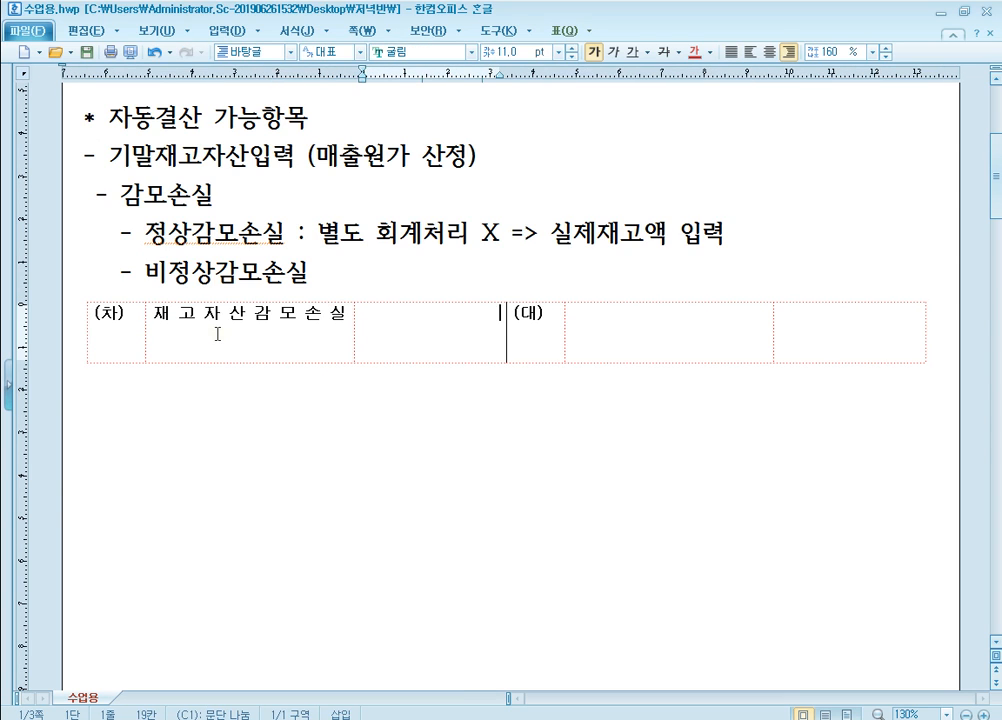
type("XXX")
key("Tab")
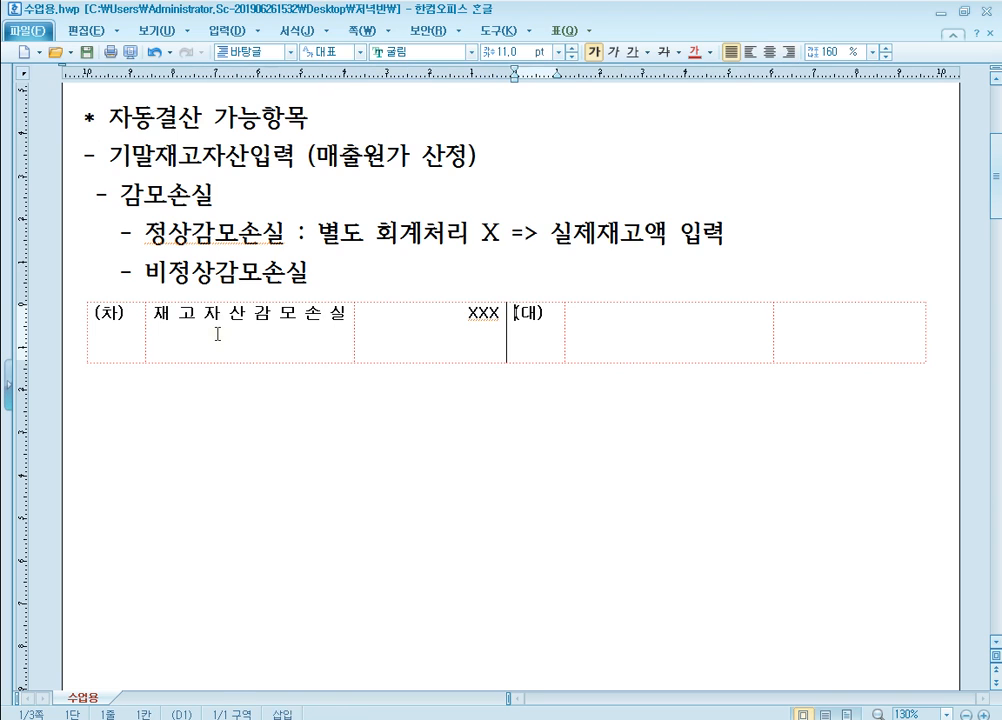
key("Tab")
type("재고자산")
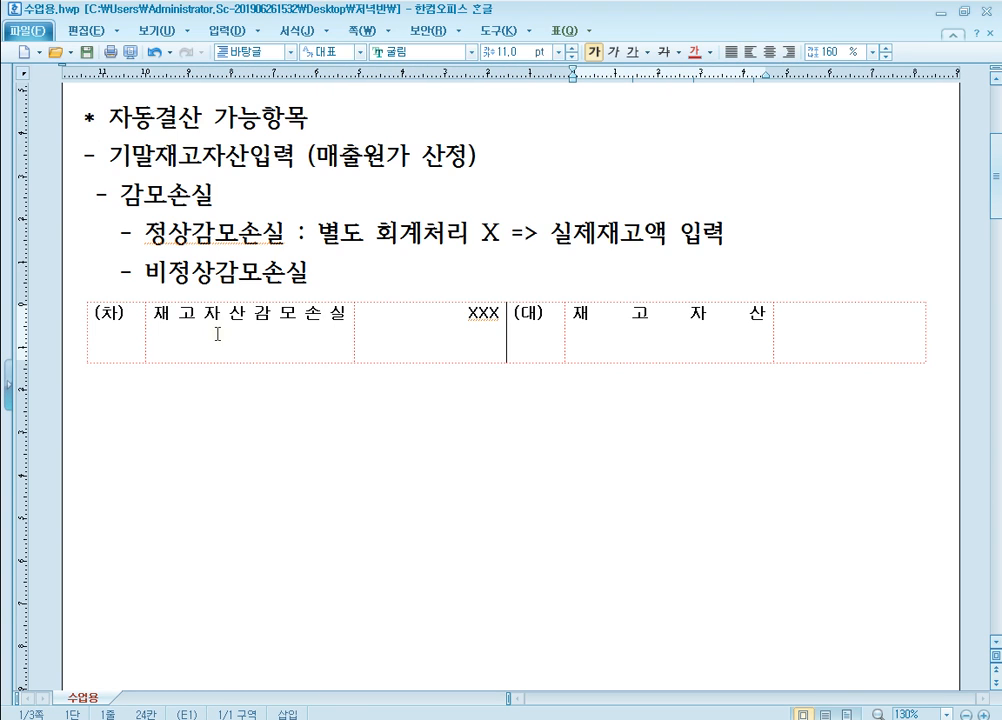
type("(8)")
key("Tab")
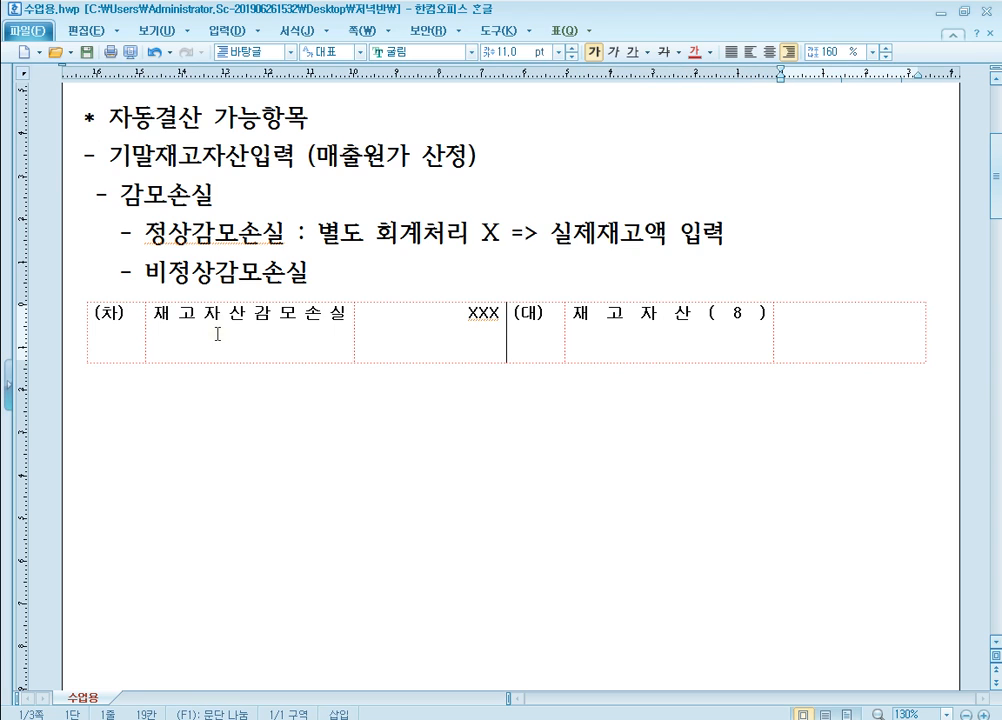
type("티")
Step: Extend the 비정상감모손실 line with ": 수동결산 => 실제재고액 입력"
key("Up")
type(": 수")
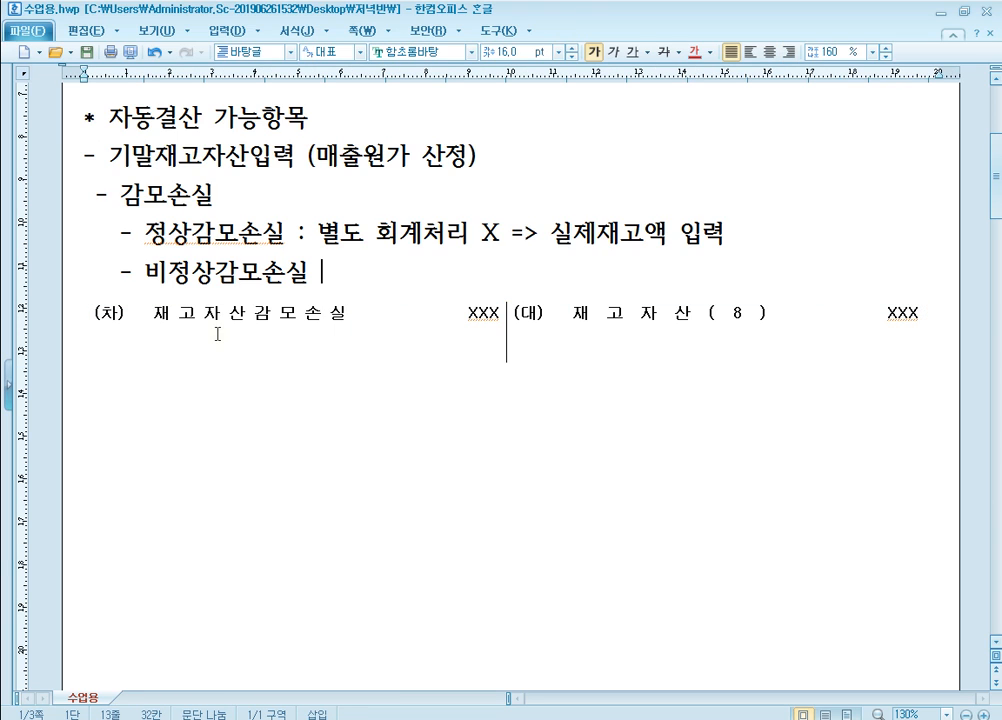
type("동결사")
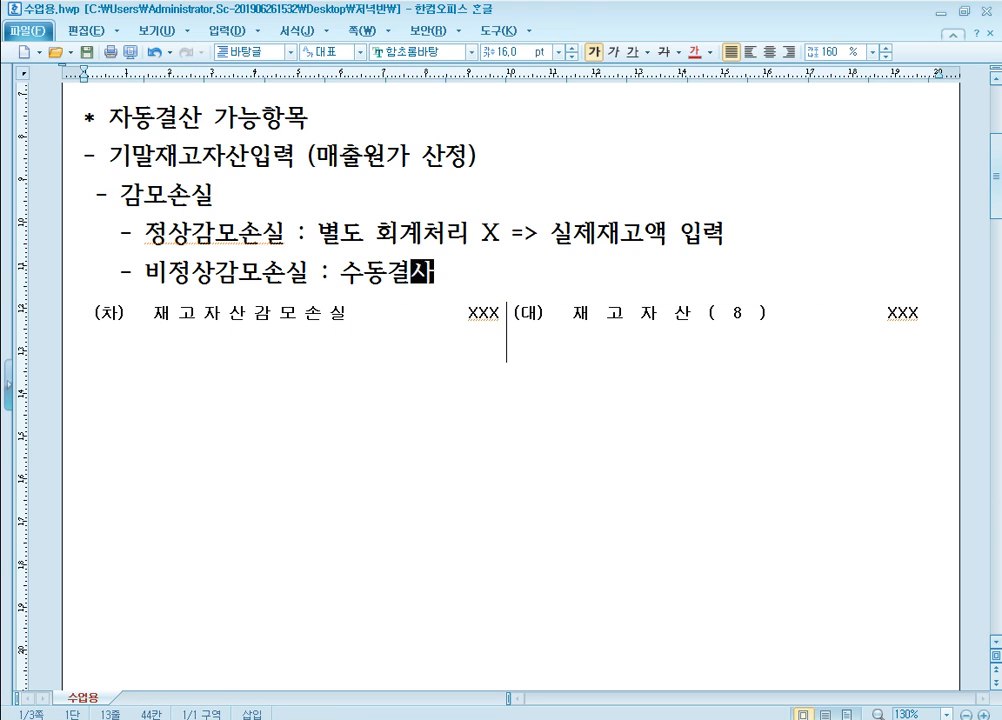
type("ㄴ ")
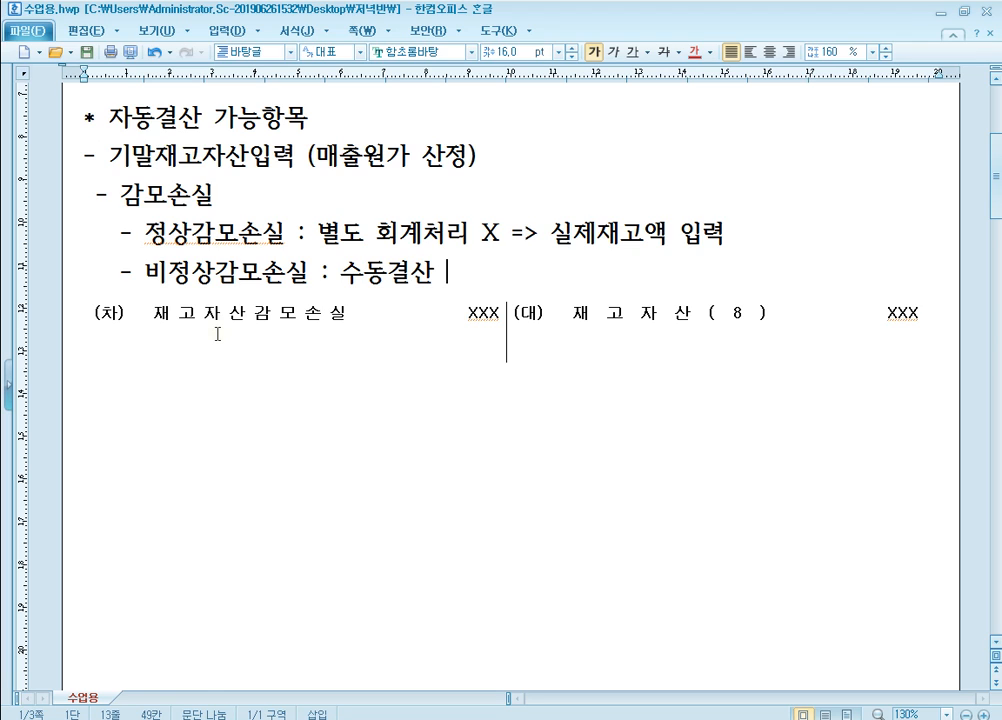
type("=")
type("> 실제재고애")
type("ㄱ 입력")
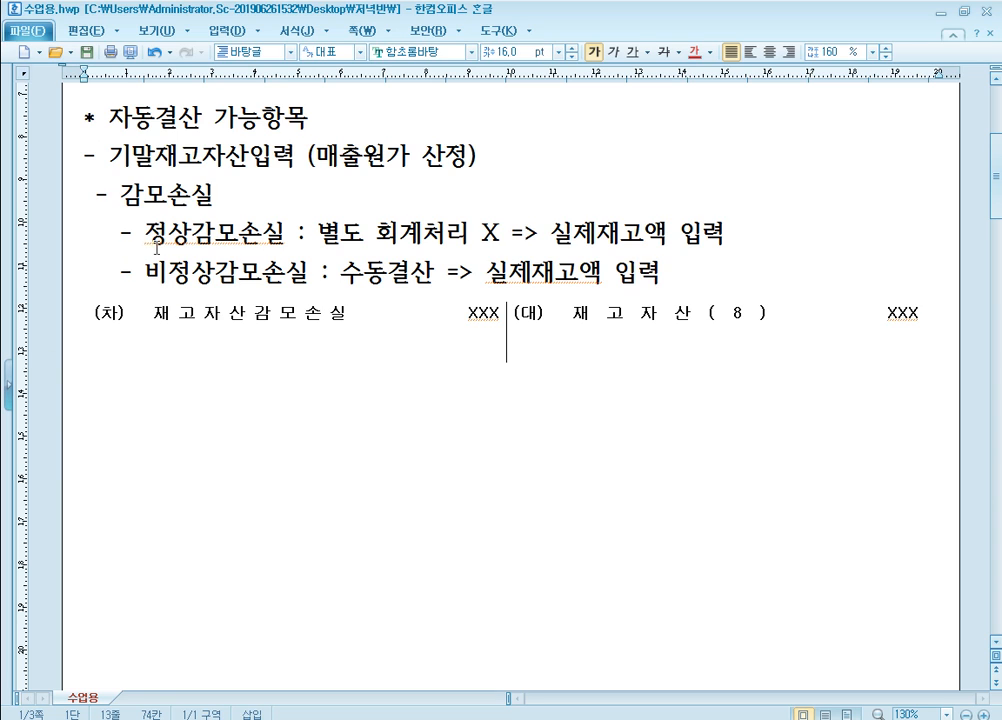
Step: Color "비정상감모손실 : 수동결산" and both "실제재고액 입력" phrases red
left_click_drag(145, 272, 434, 271)
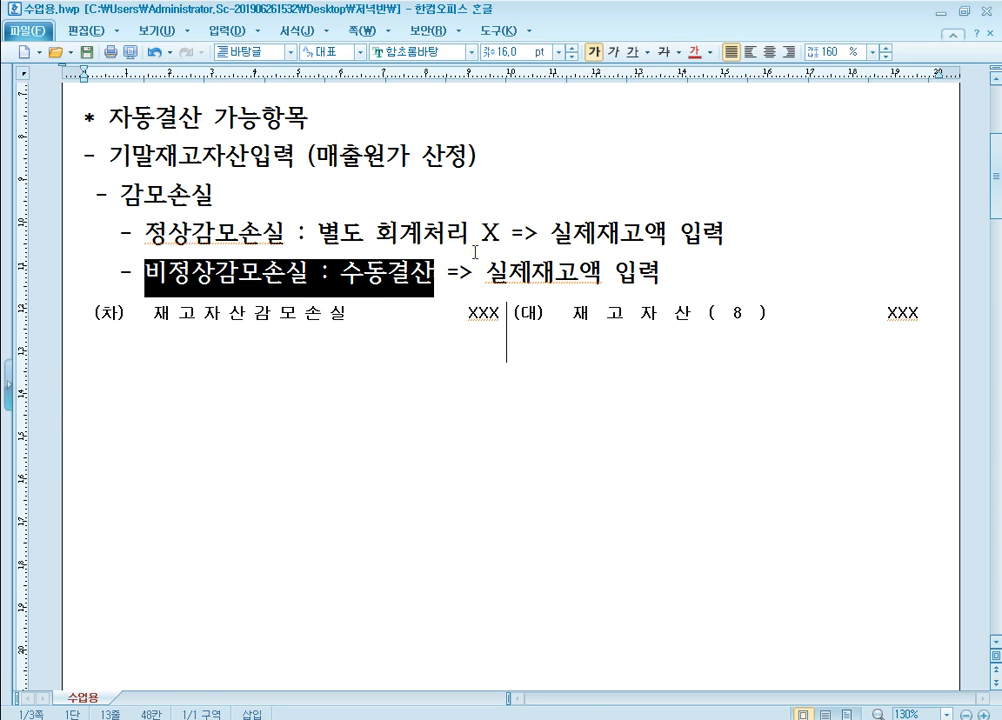
left_click(694, 51)
left_click_drag(551, 233, 748, 226)
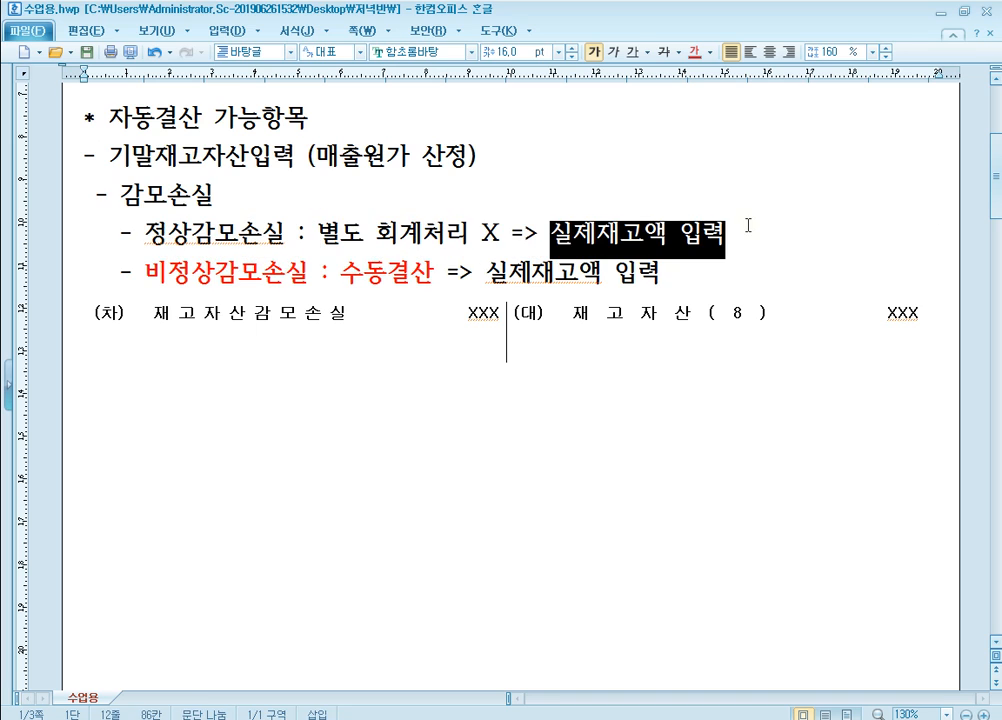
left_click(694, 51)
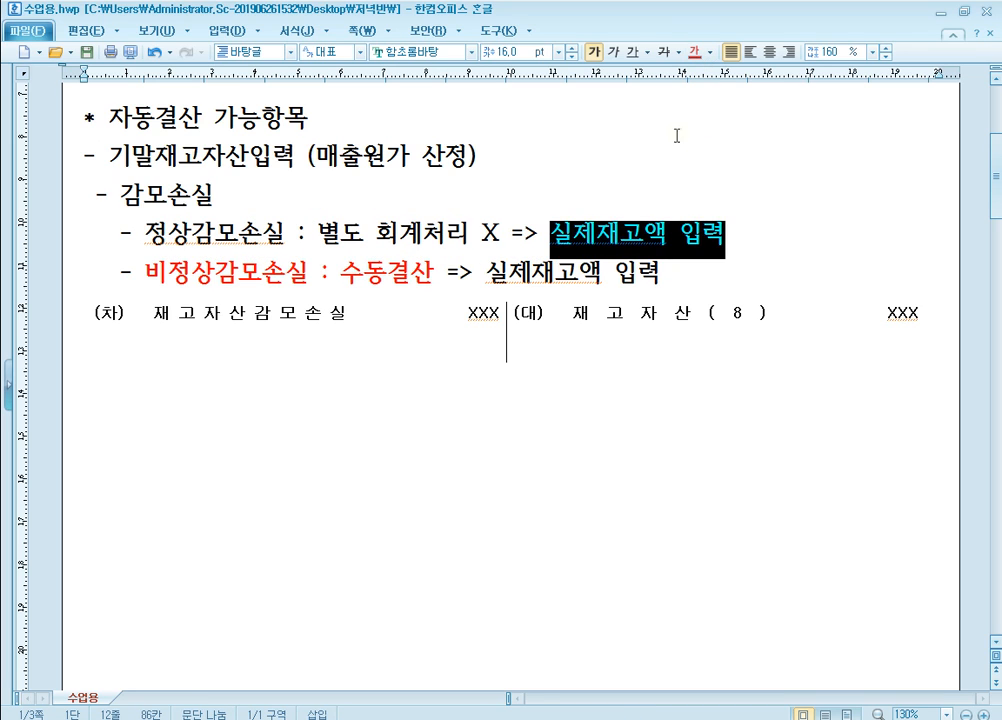
left_click_drag(491, 270, 662, 270)
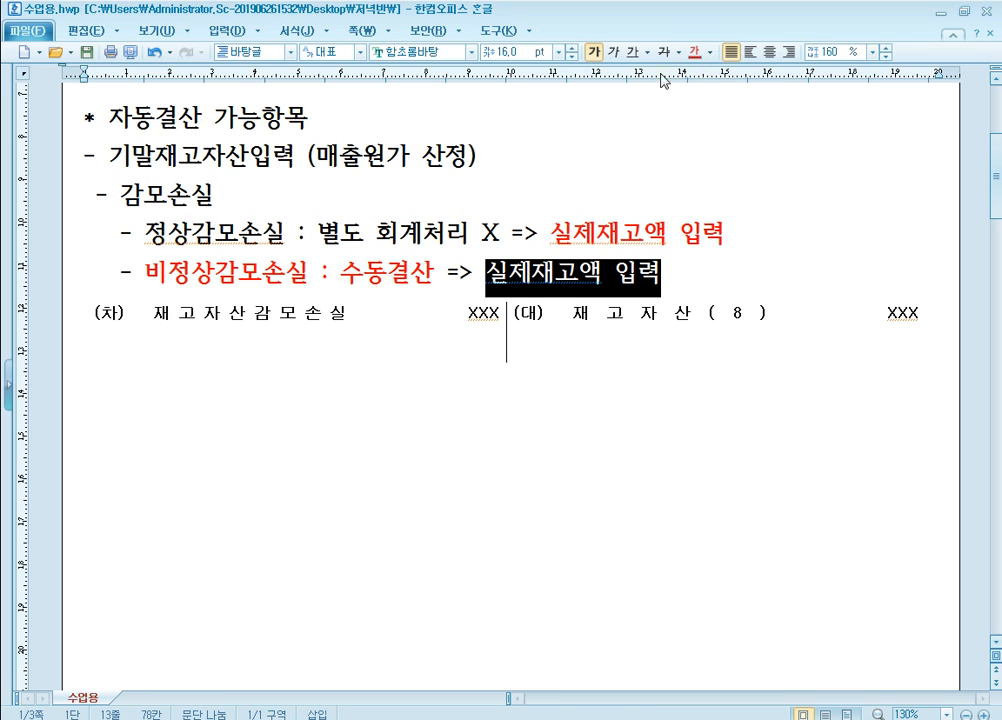
left_click(693, 53)
left_click(603, 270)
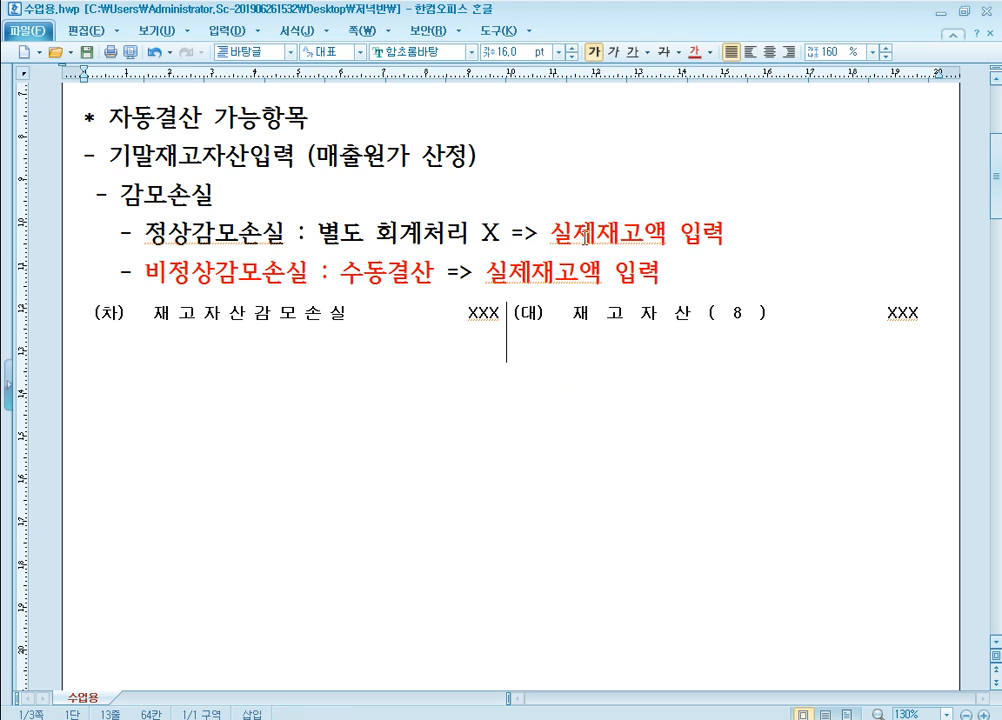
left_click(611, 280)
left_click(624, 229)
left_click(590, 268)
left_click(641, 313)
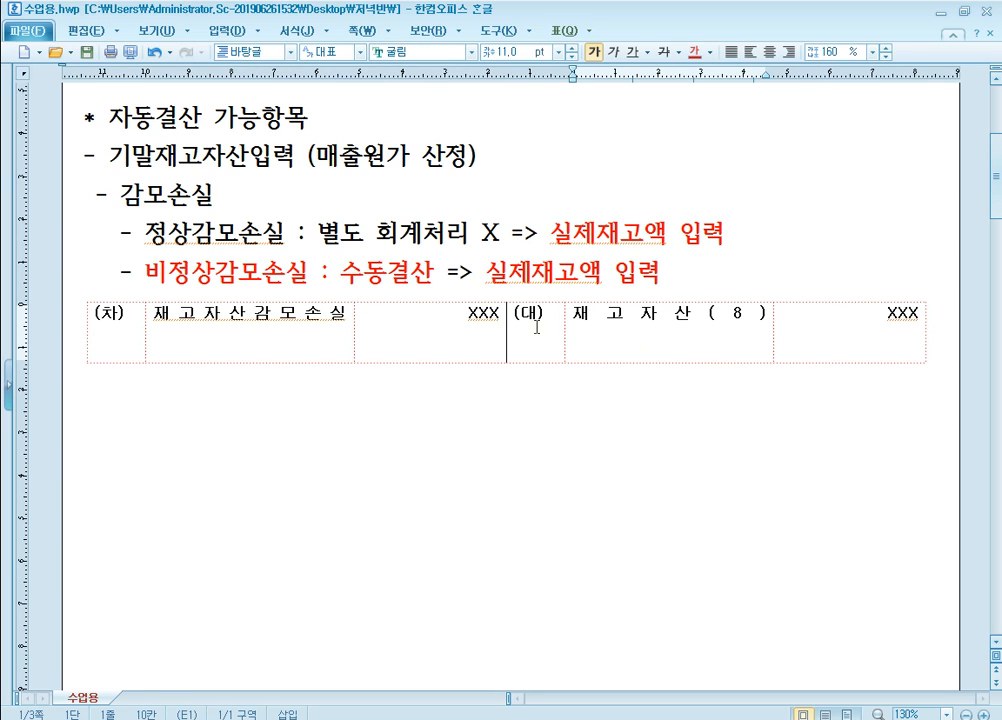
Step: Add the indented sub-item "- 평가손실" below the journal entry table, at the same level as 감모손실
left_click(404, 414)
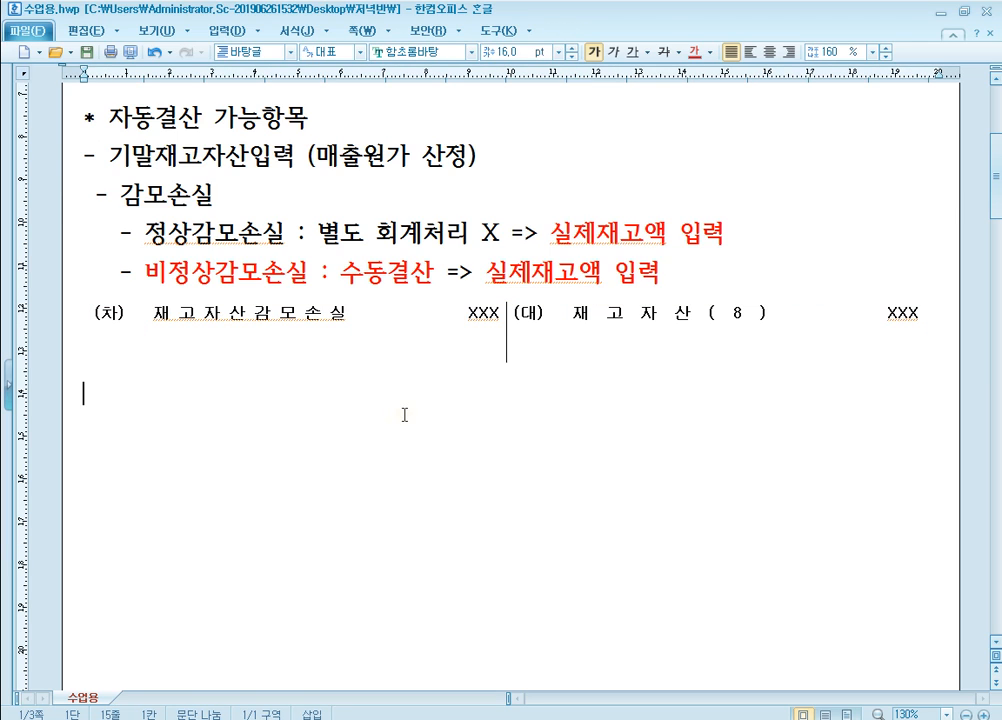
type("- ")
type("평가손시")
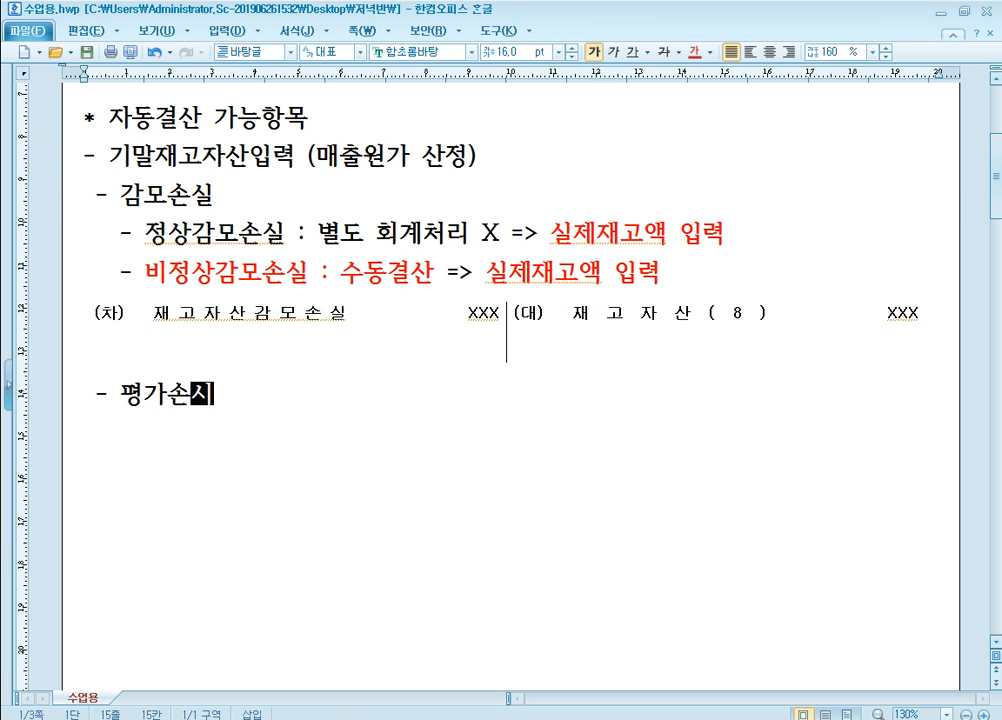
type("ㄹ")
key("Return")
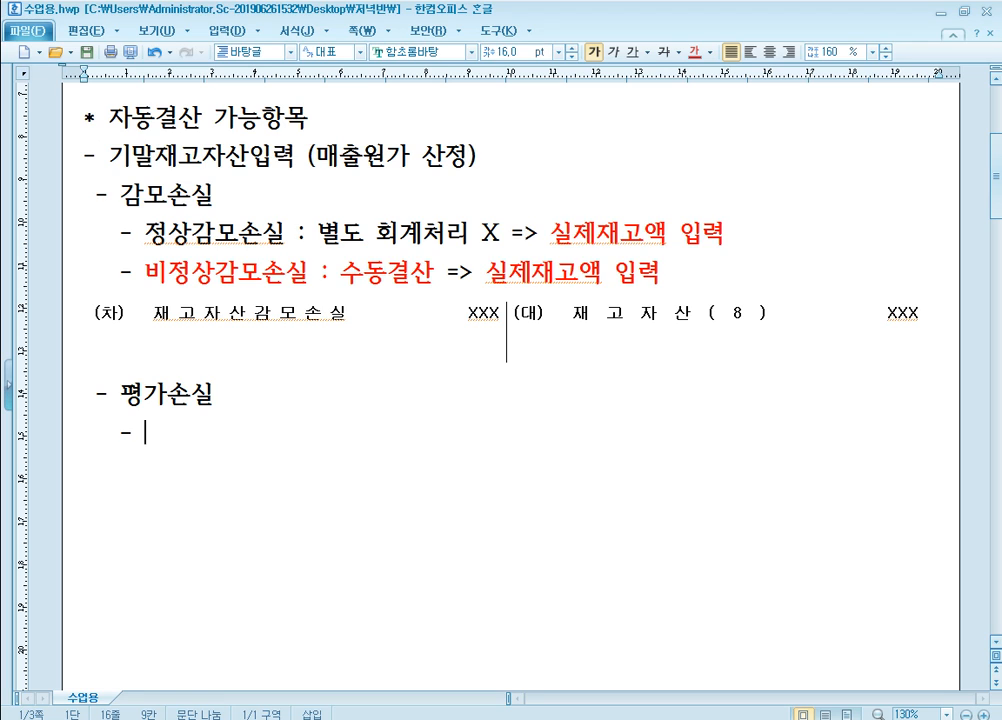
Step: Write "저가법 : 장부가액(취득가액) vs 순실현가능액 => min" as the sub-item under 평가손실
type("저가법")
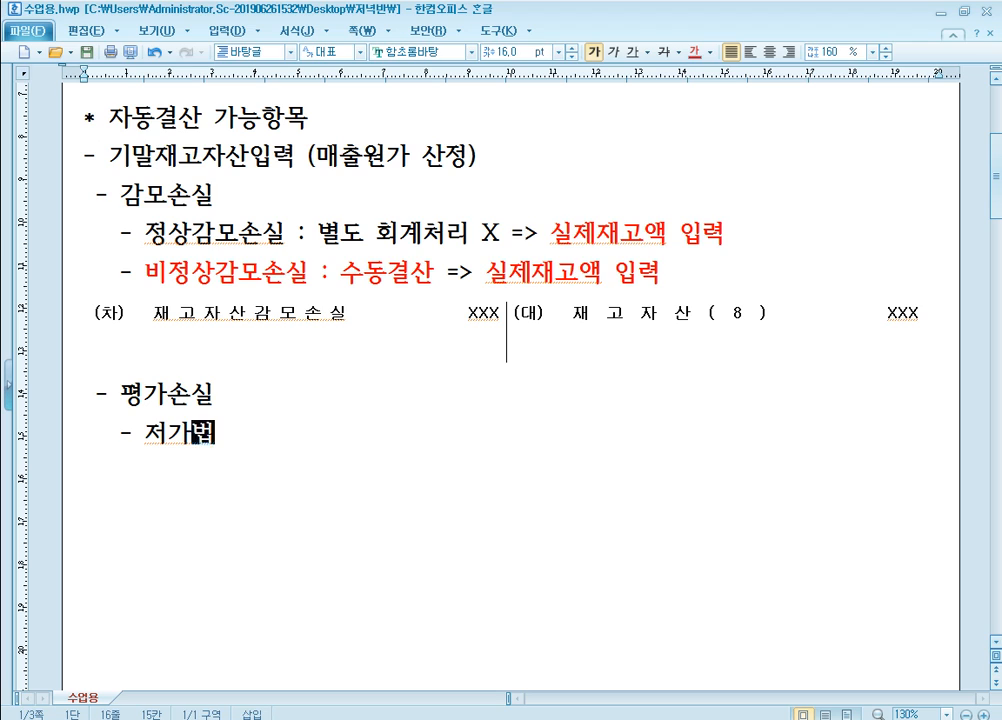
type(" : ")
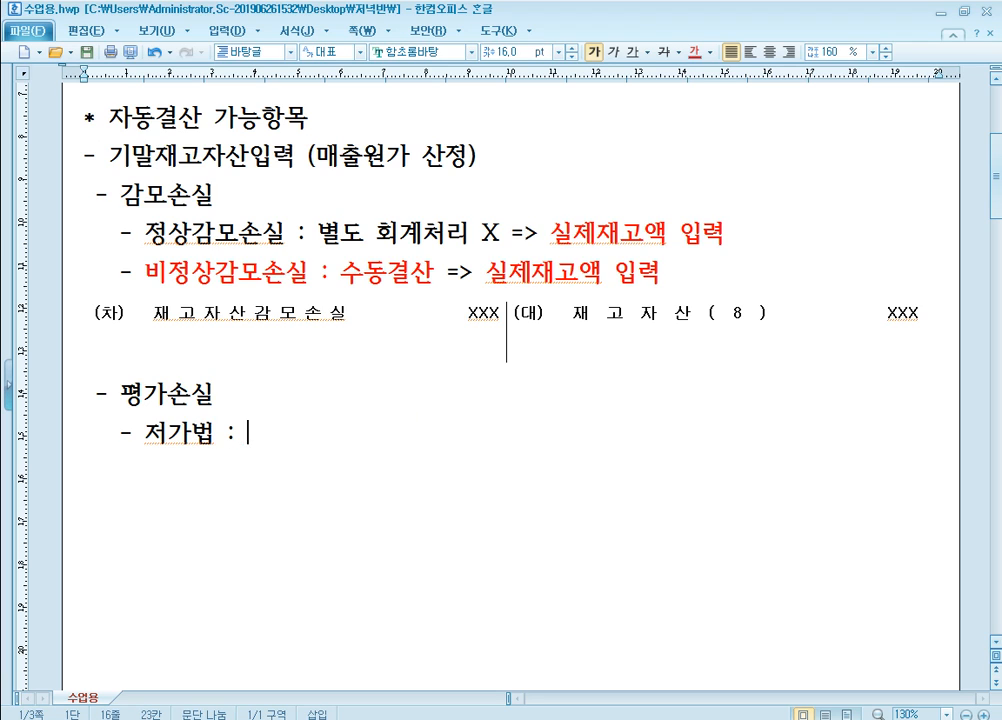
type("장부가액(")
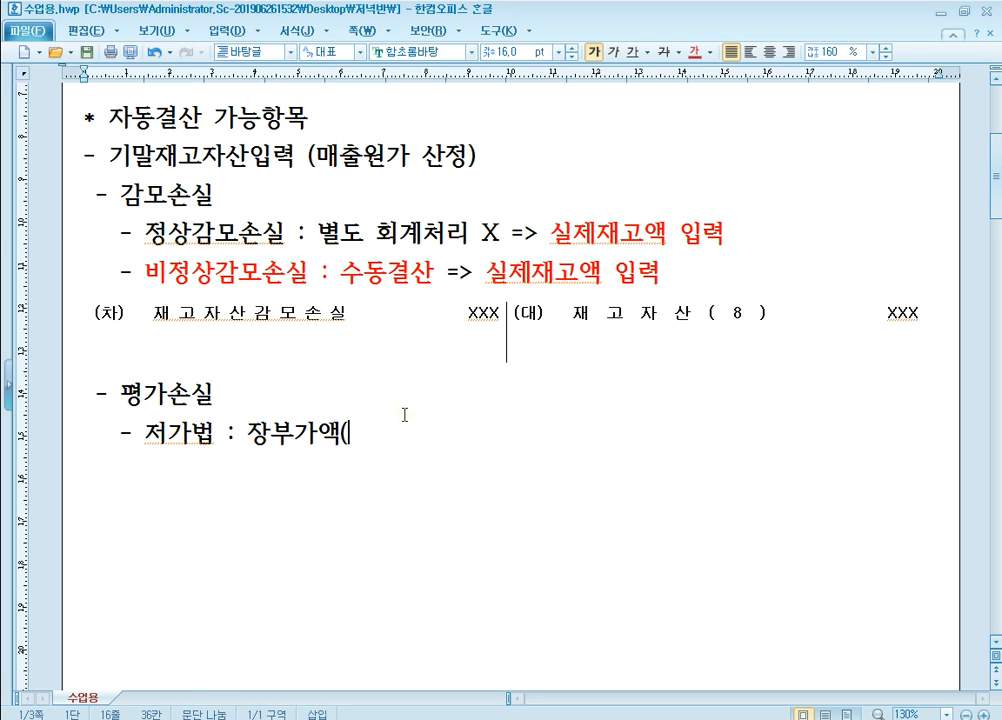
type("취득가액) ")
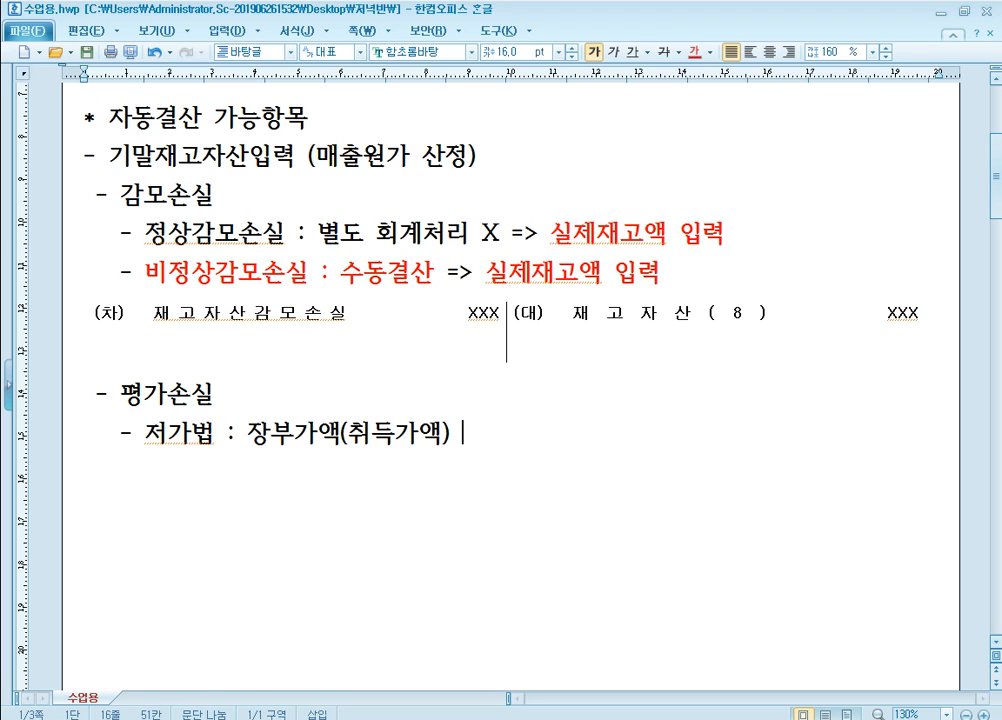
type("vs 순실현가능액")
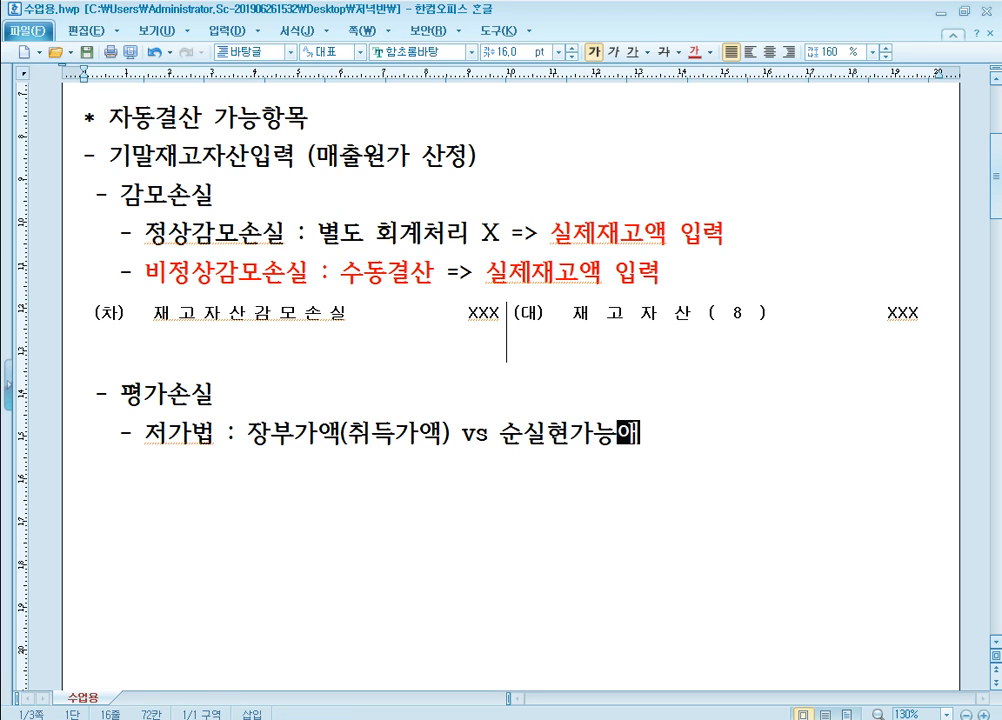
type(" =>")
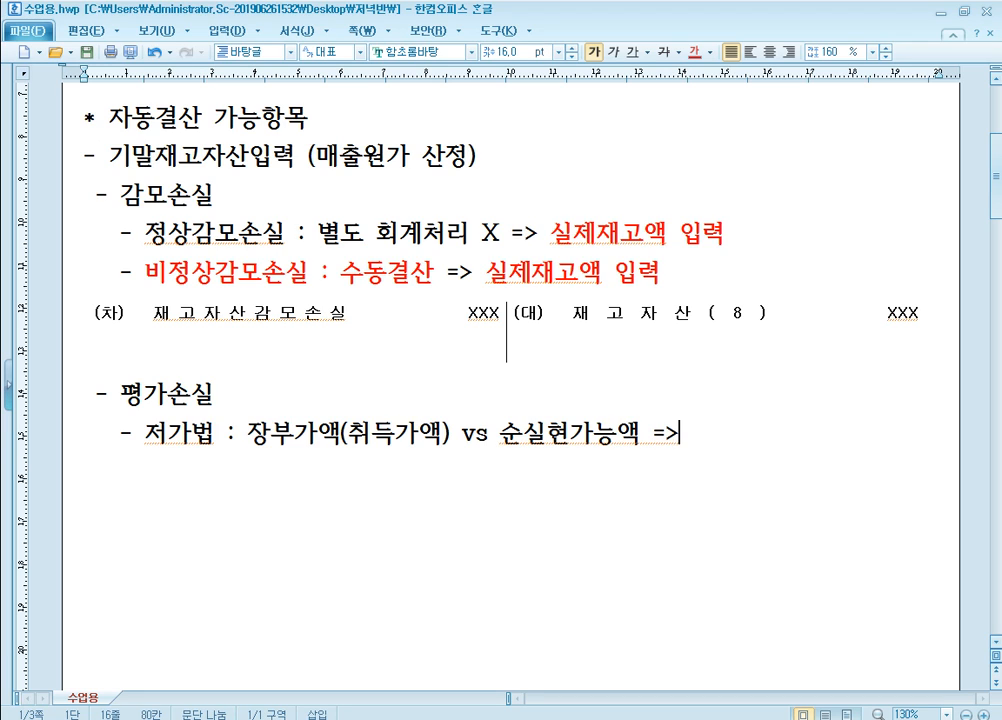
type(" min")
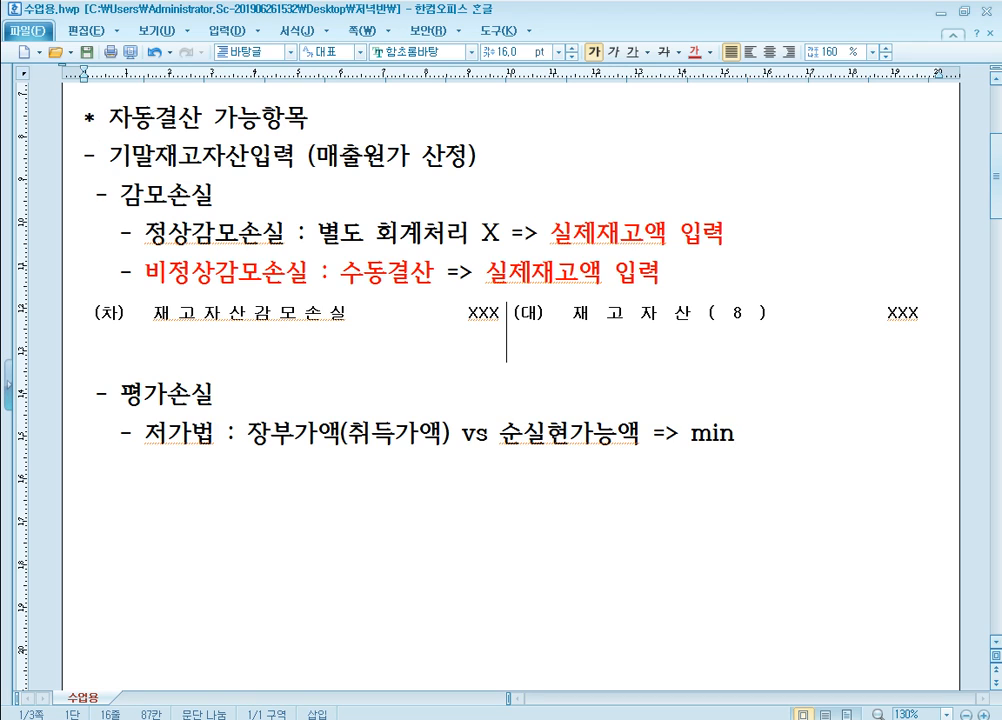
Step: Add a note below it reading "[참고] 순실현가능액 : 제품, 상품, 재공품", with "현행대체원가" on an aligned second line
key("Return")
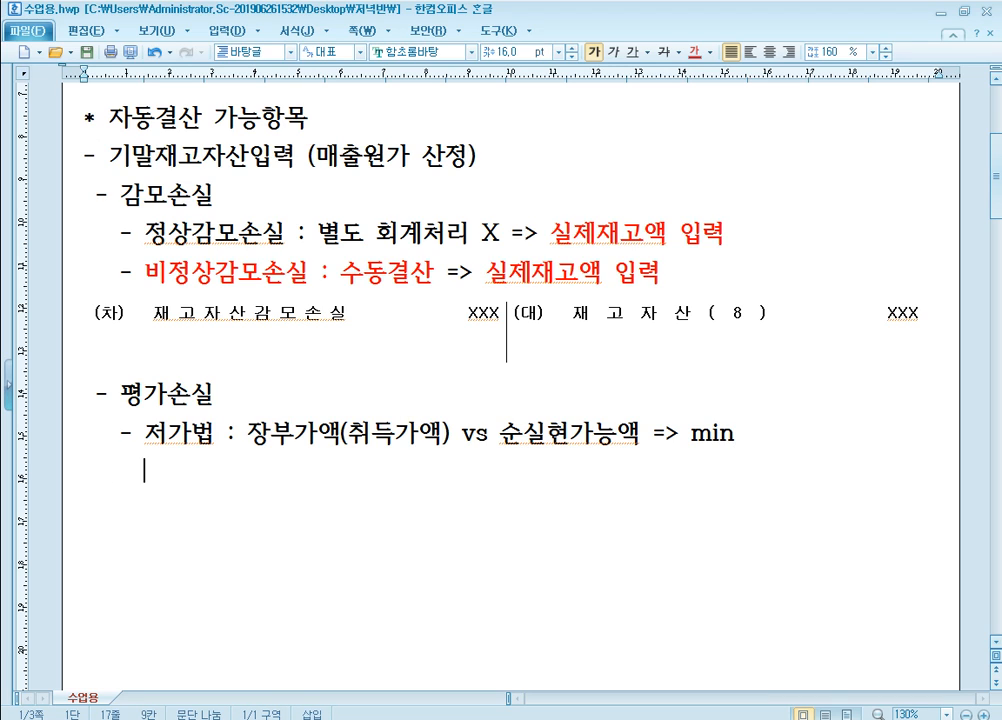
type("[참고]")
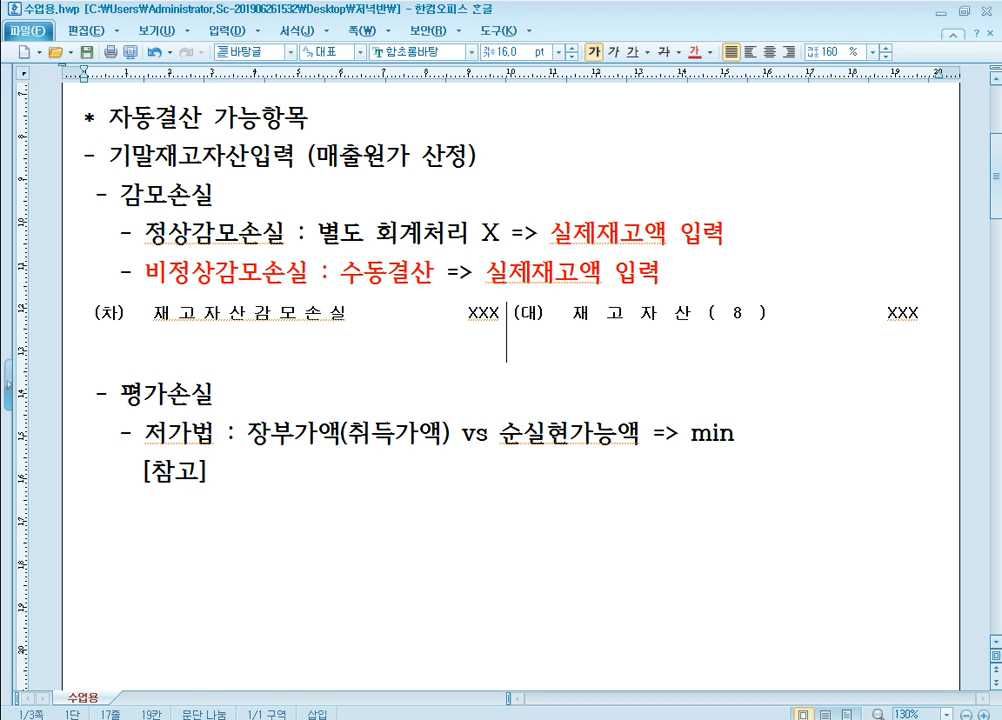
type(" 순실현가")
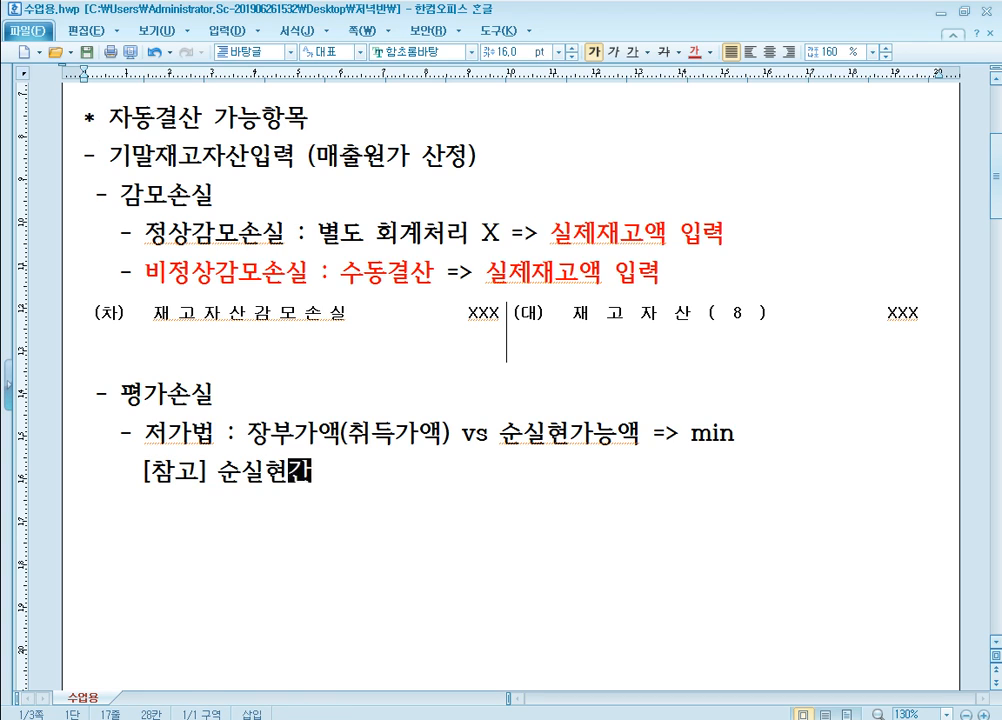
type("능애ㄱ : 제품, 상")
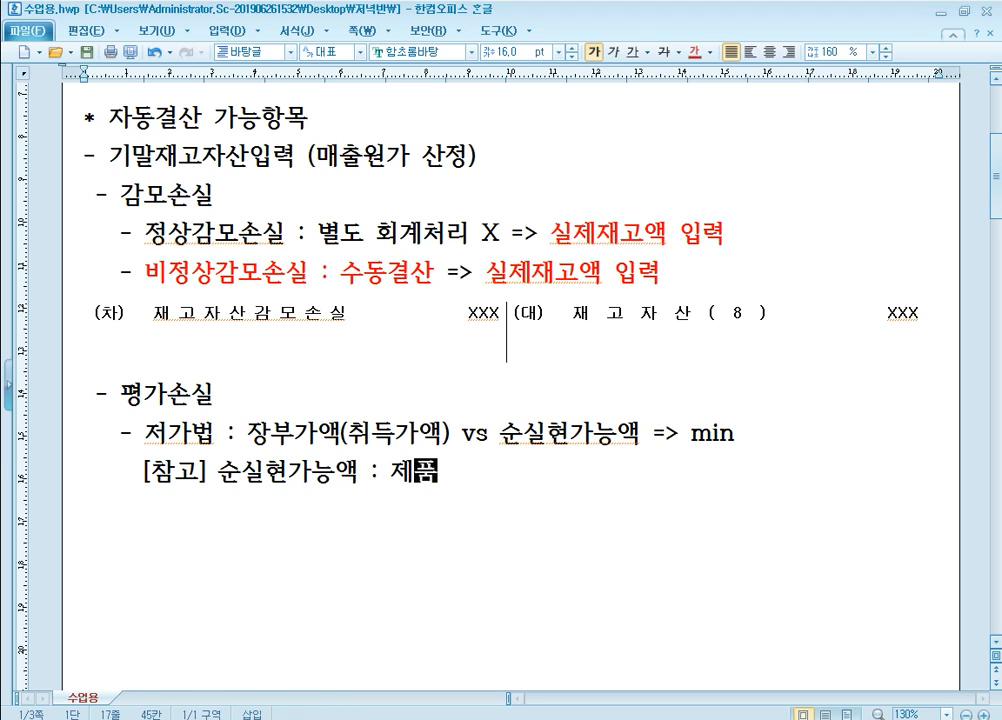
type("품, 재공품")
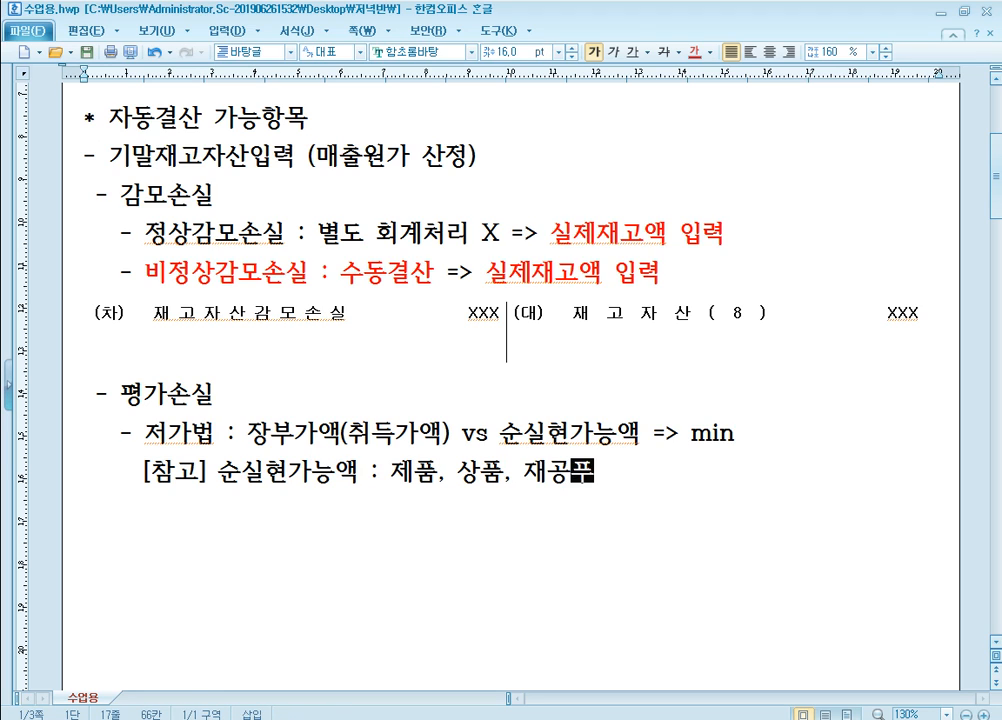
key("Return")
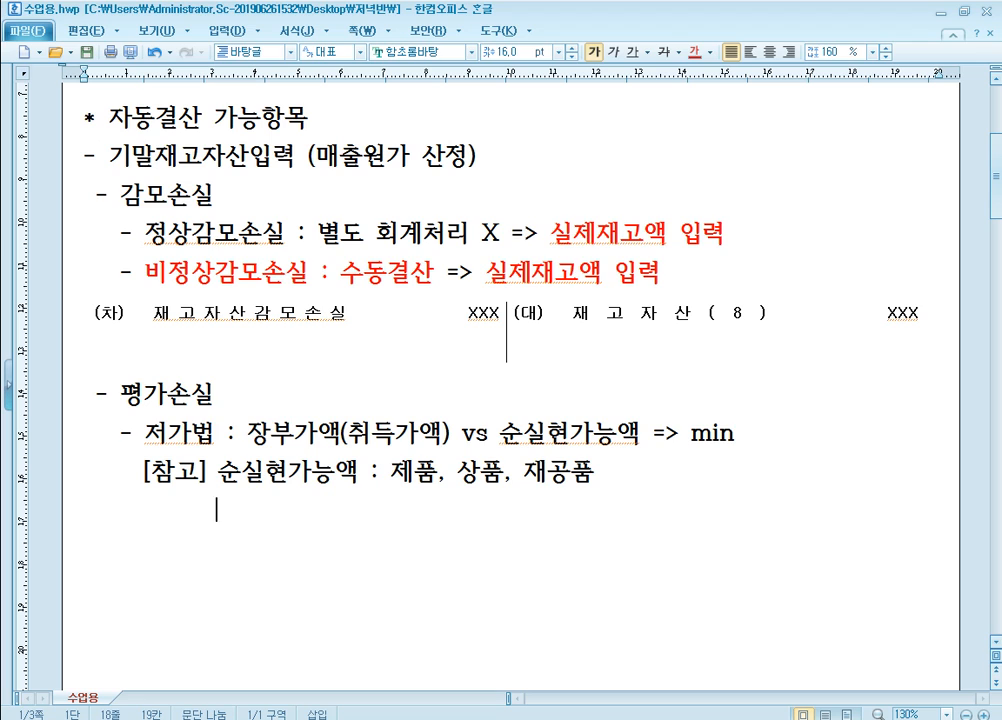
type("현행대체원가")
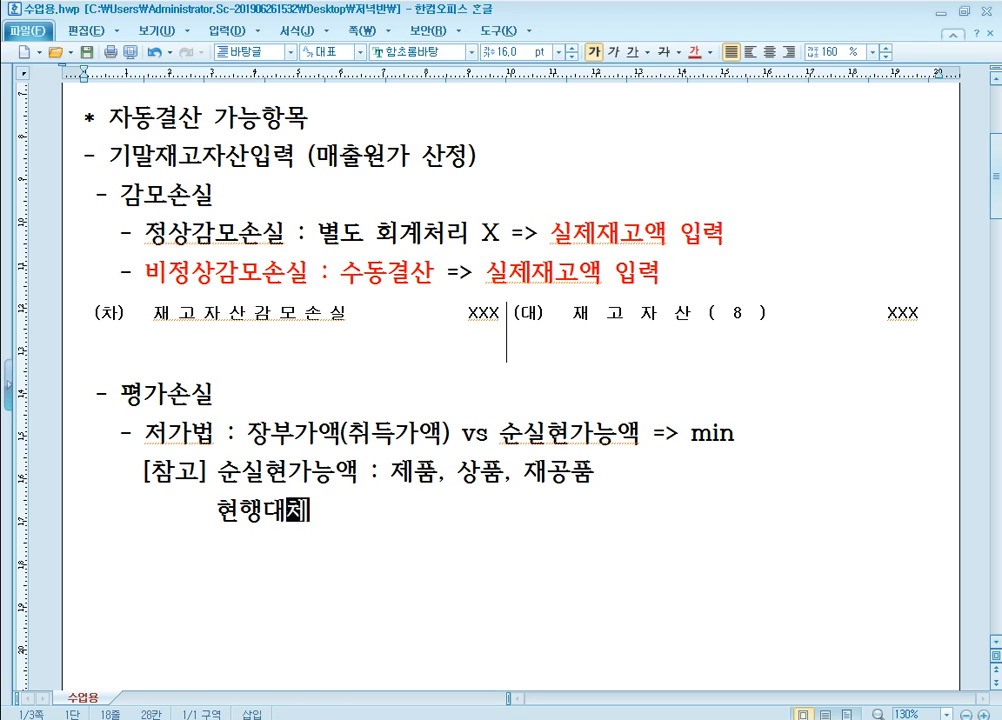
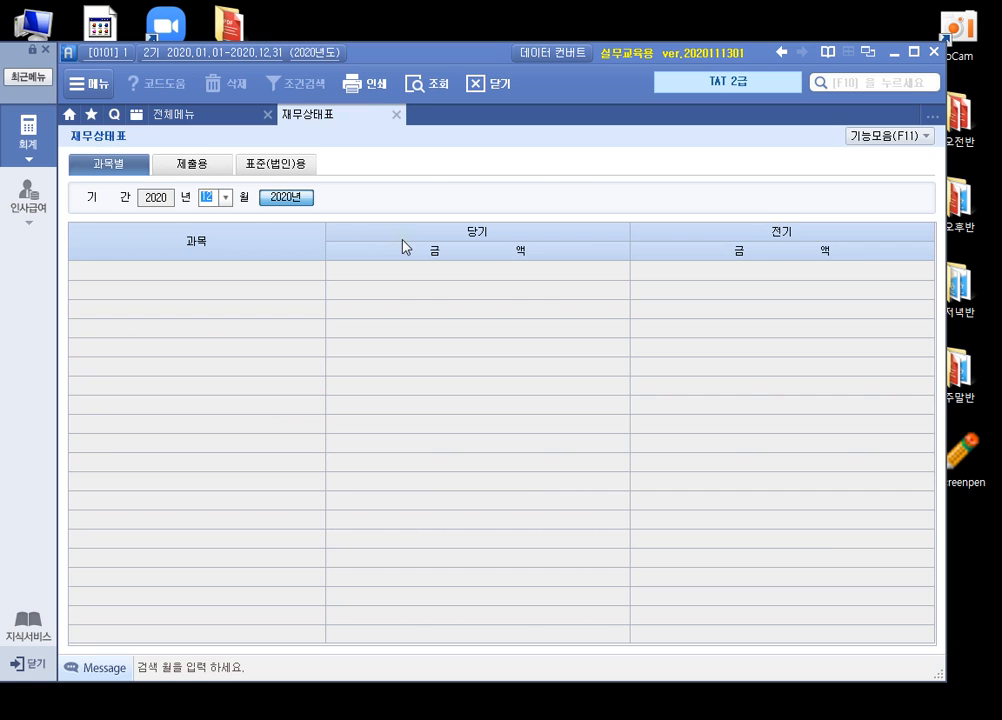
Step: Query the 재무상태표 for December 2020, check the current-period 상품 balance, and close the report
key("Return")
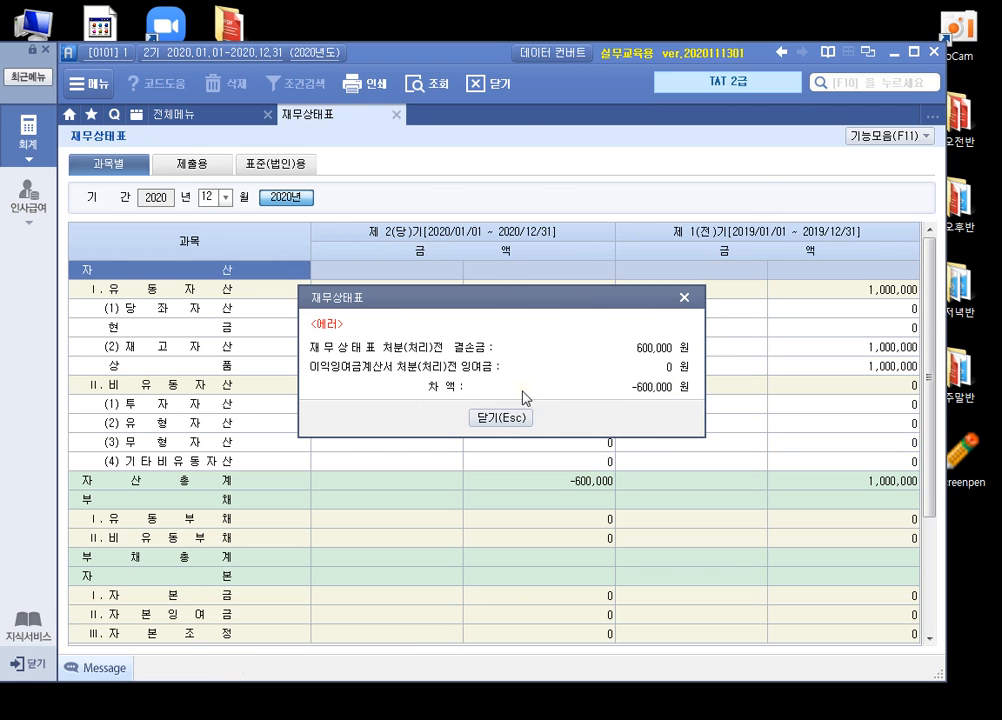
left_click(510, 417)
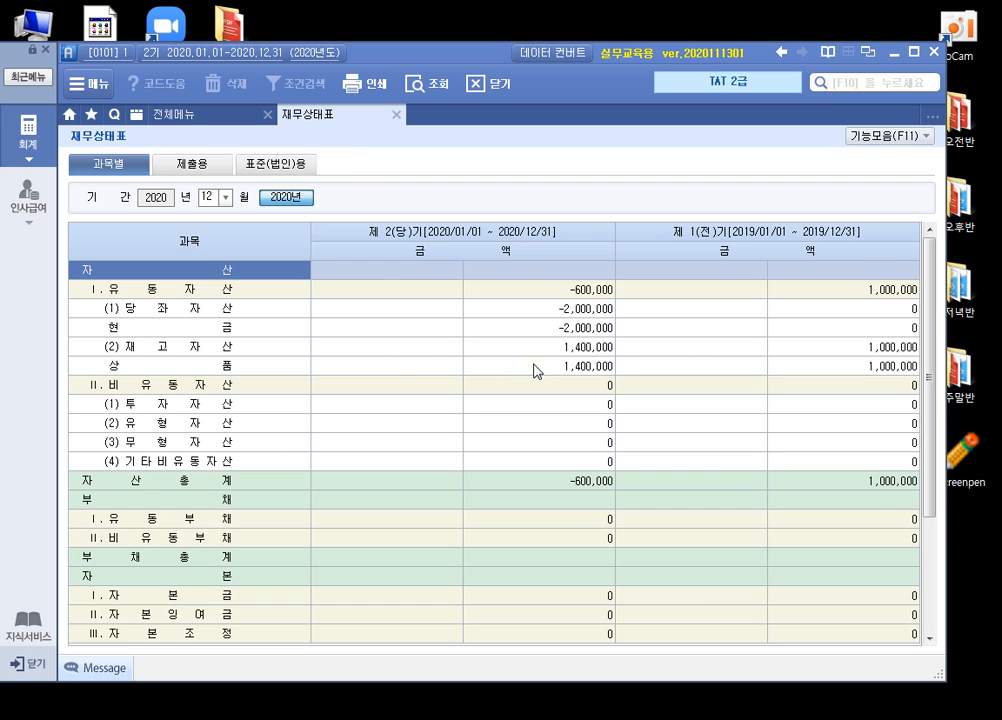
left_click(567, 365)
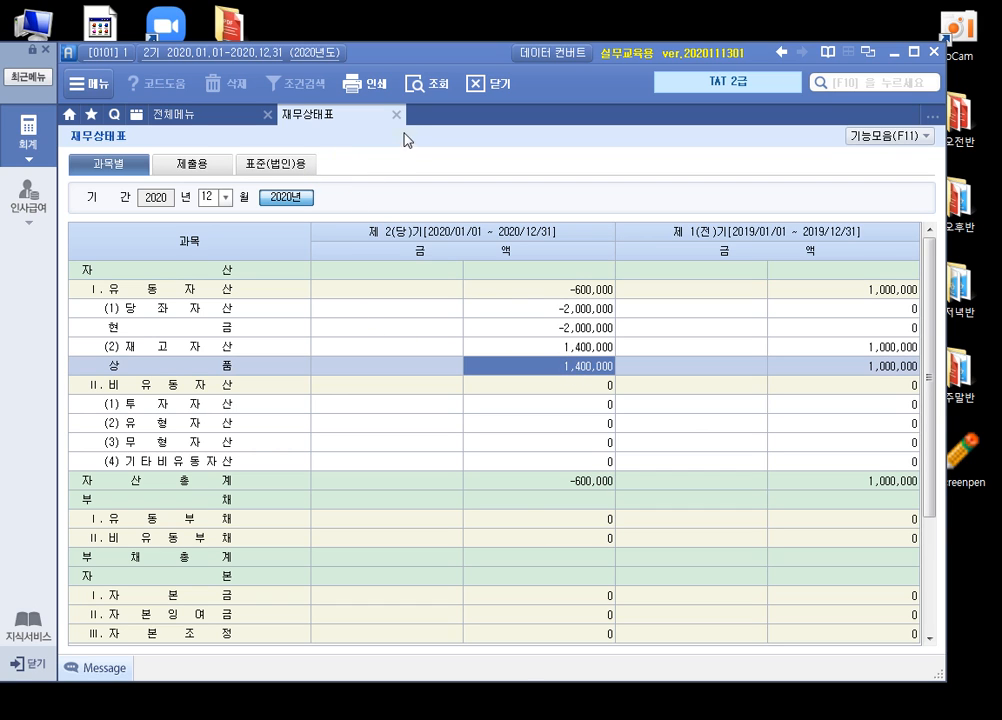
left_click(396, 114)
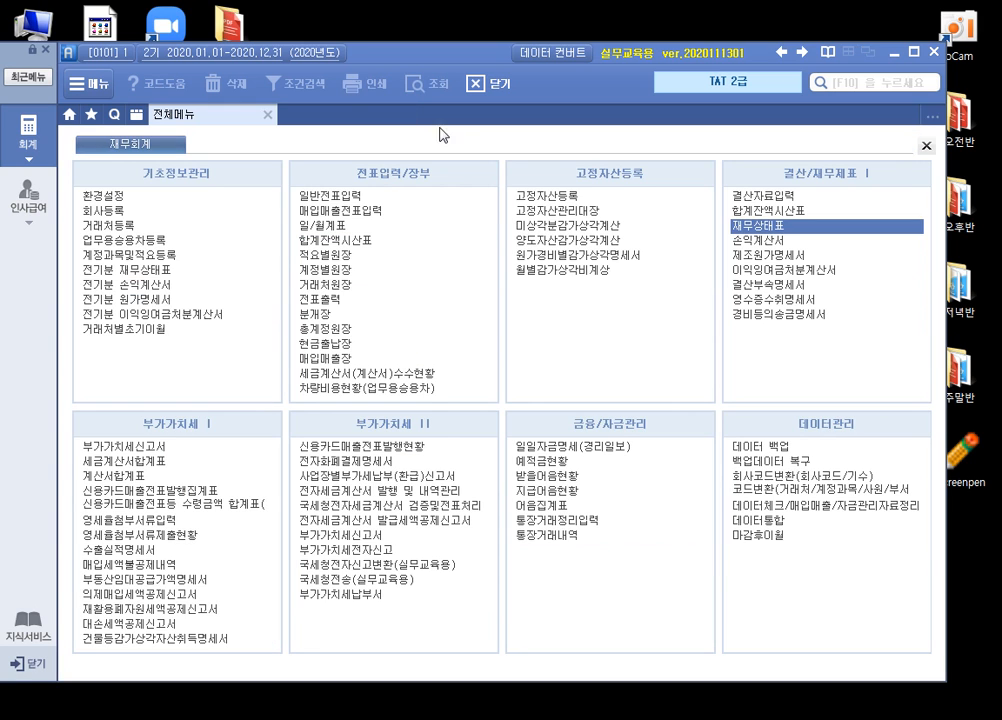
Step: Open 결산자료입력 for January to December 2020 without loading earlier data, and examine the beginning inventory and purchase amounts of 상품
left_click(795, 200)
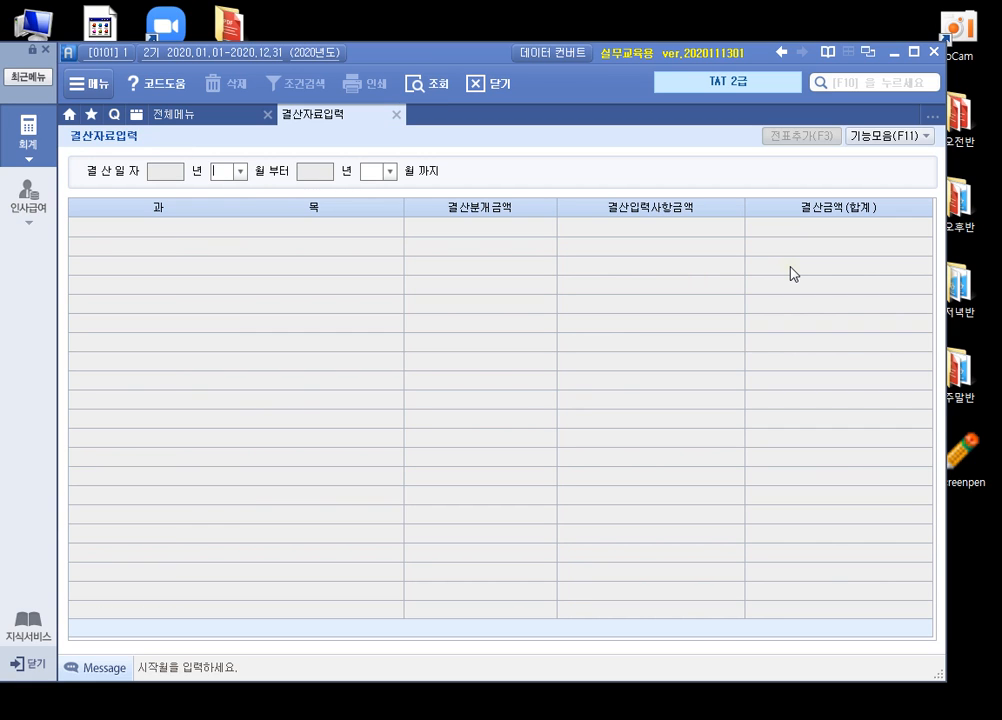
key("Return")
key("Return")
key("Tab")
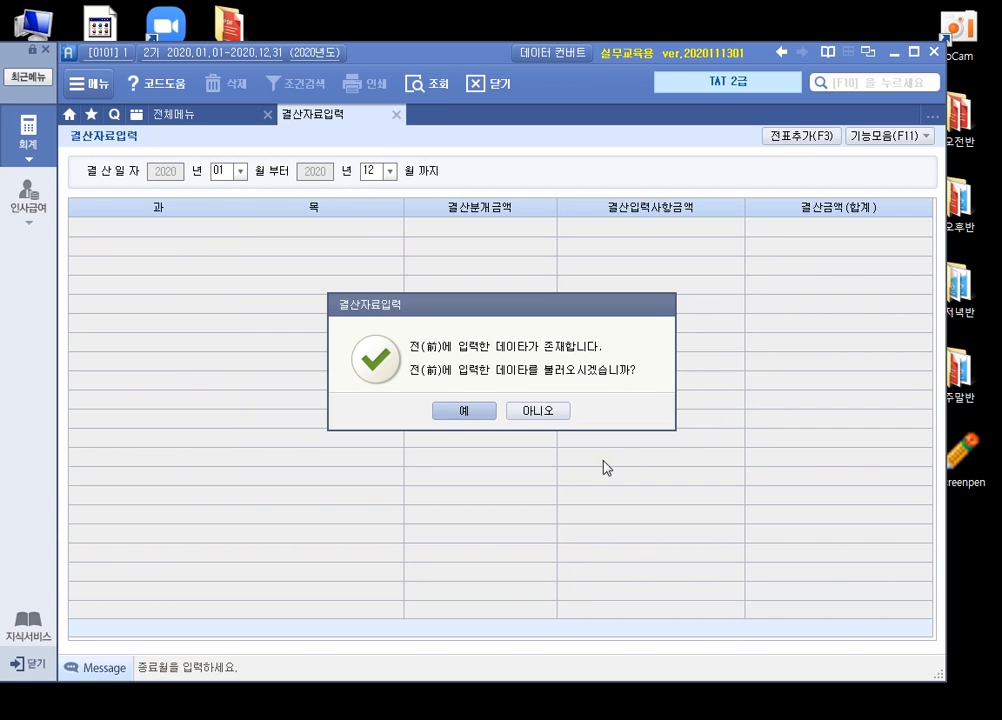
left_click(517, 410)
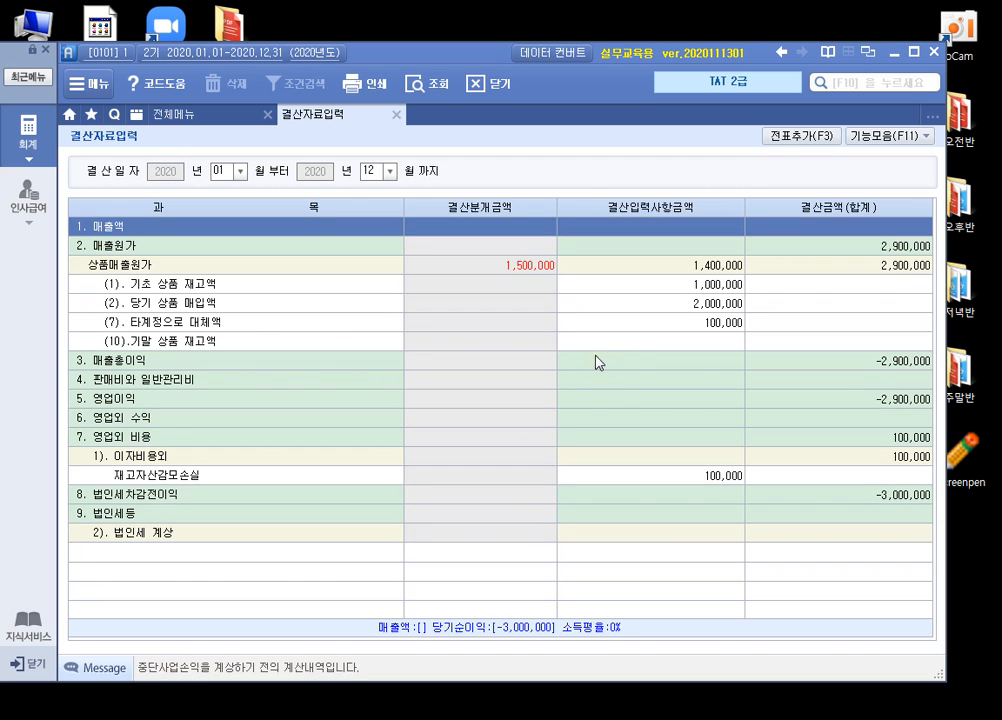
left_click(680, 303)
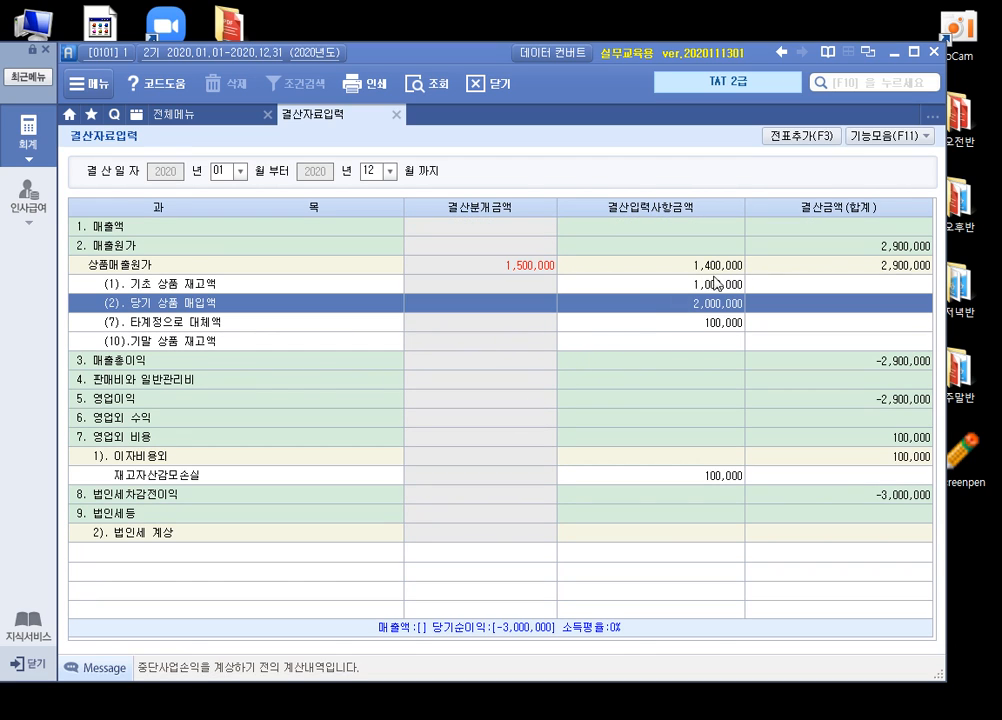
left_click(623, 285)
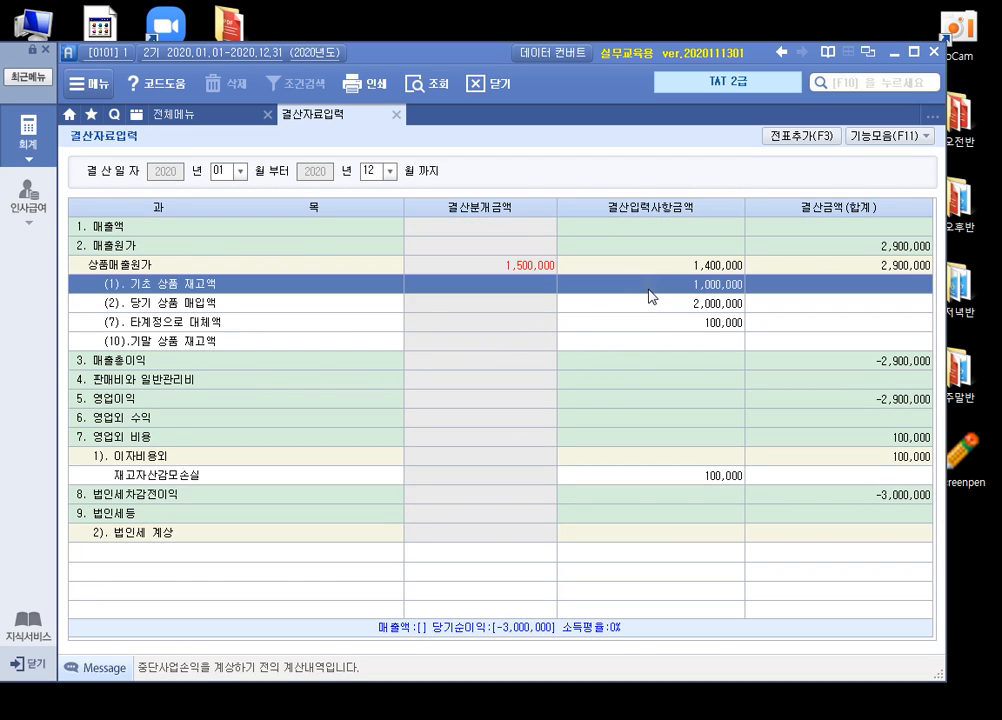
left_click(688, 306)
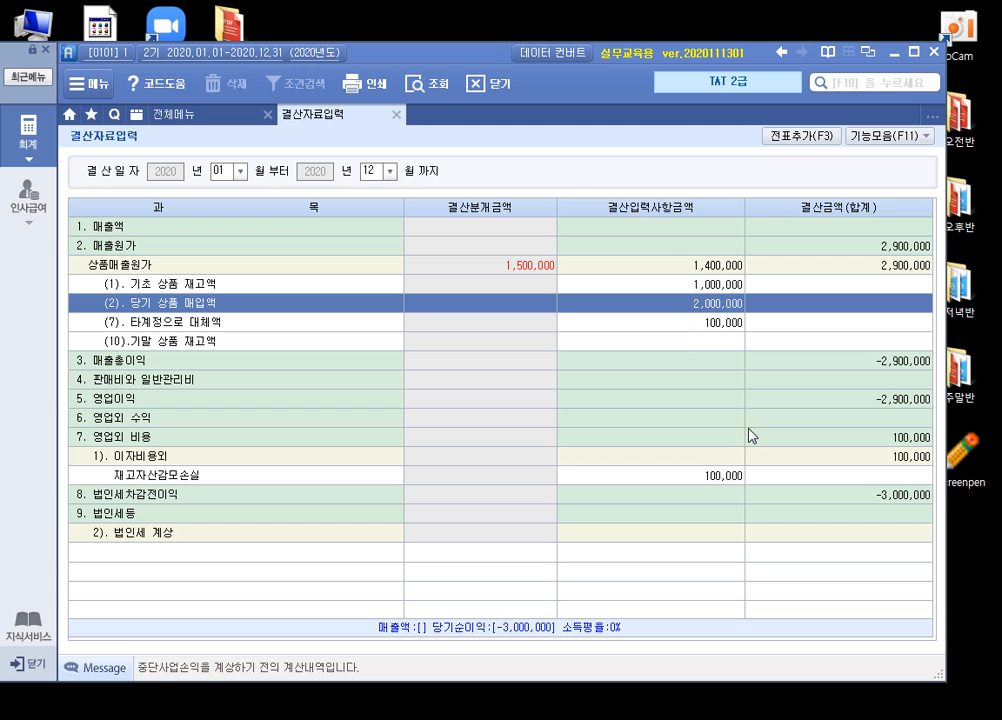
Step: Delete all December vouchers in 일반전표입력 and close that screen
left_click(200, 114)
left_click(318, 196)
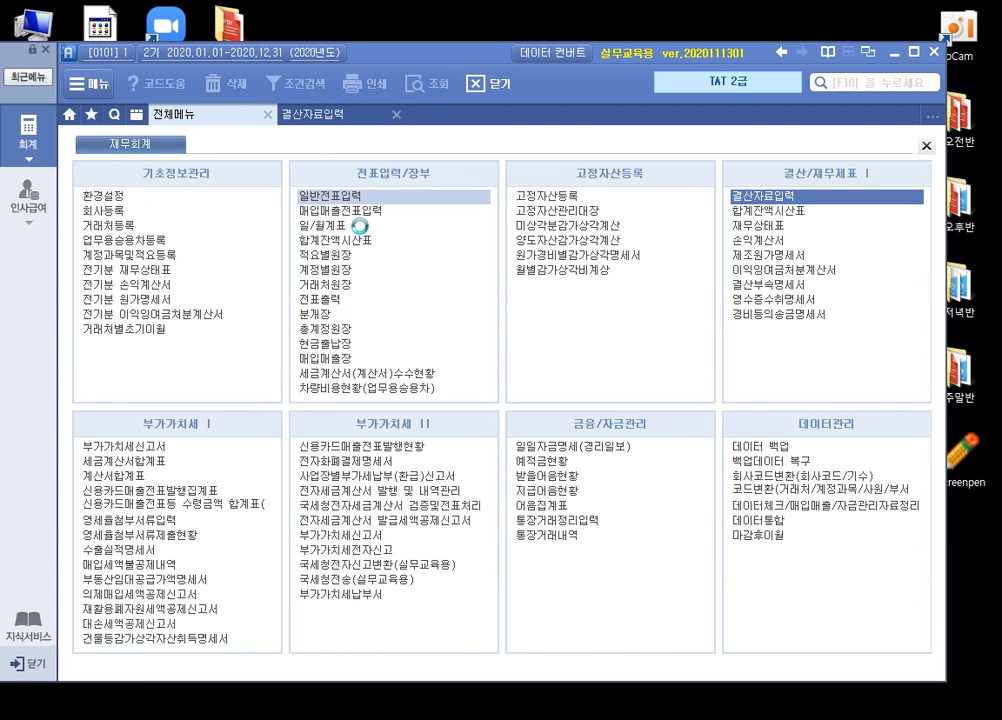
key("Return")
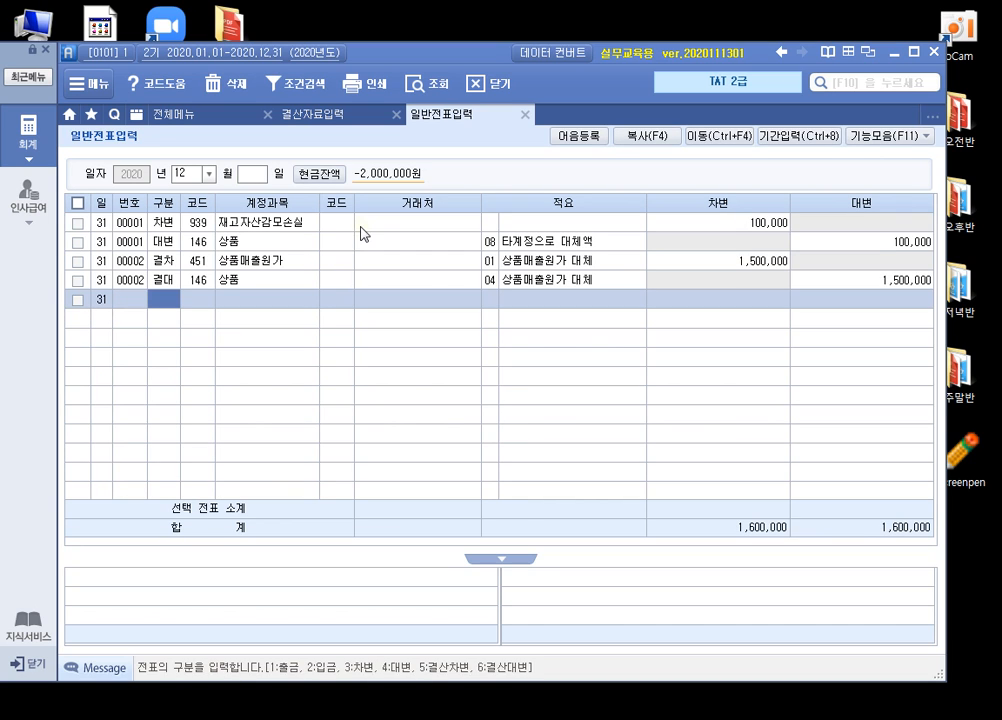
left_click(77, 202)
left_click(226, 83)
left_click(526, 424)
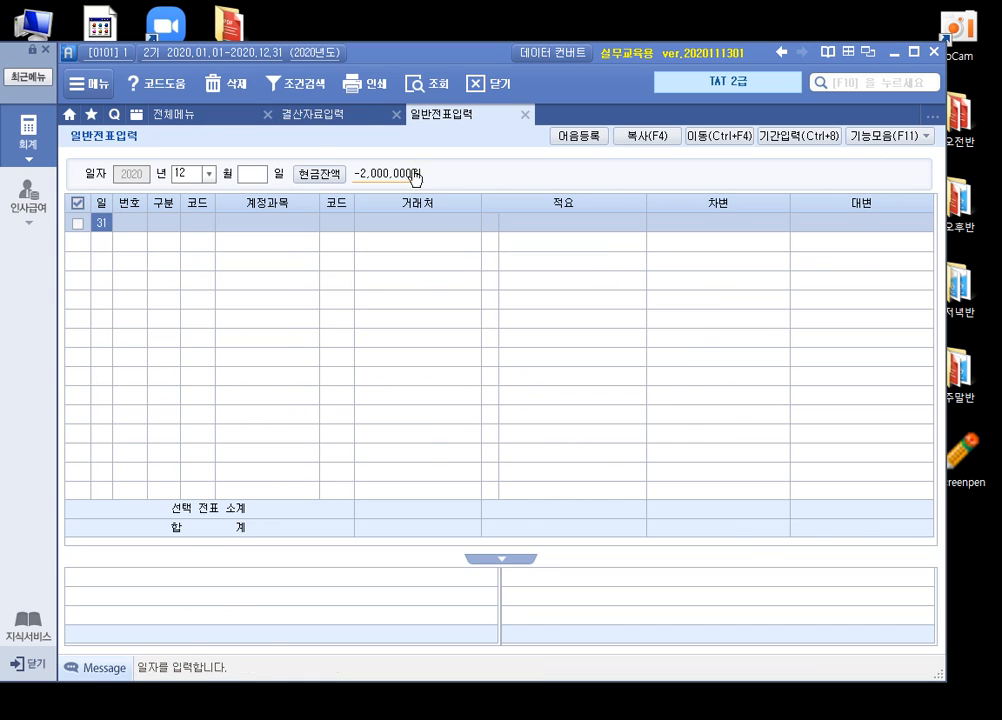
left_click(492, 84)
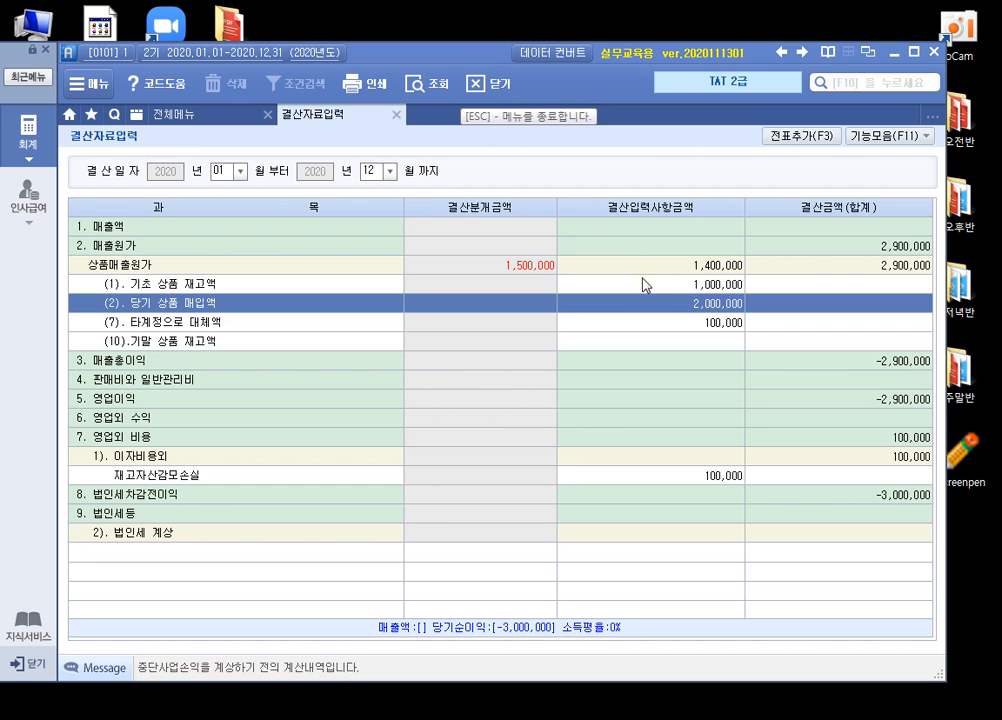
Step: Reload the closing data through December without a cost-of-sales code, and go through the 상품 beginning inventory, purchases and ending inventory entries
left_click(371, 183)
key("Return")
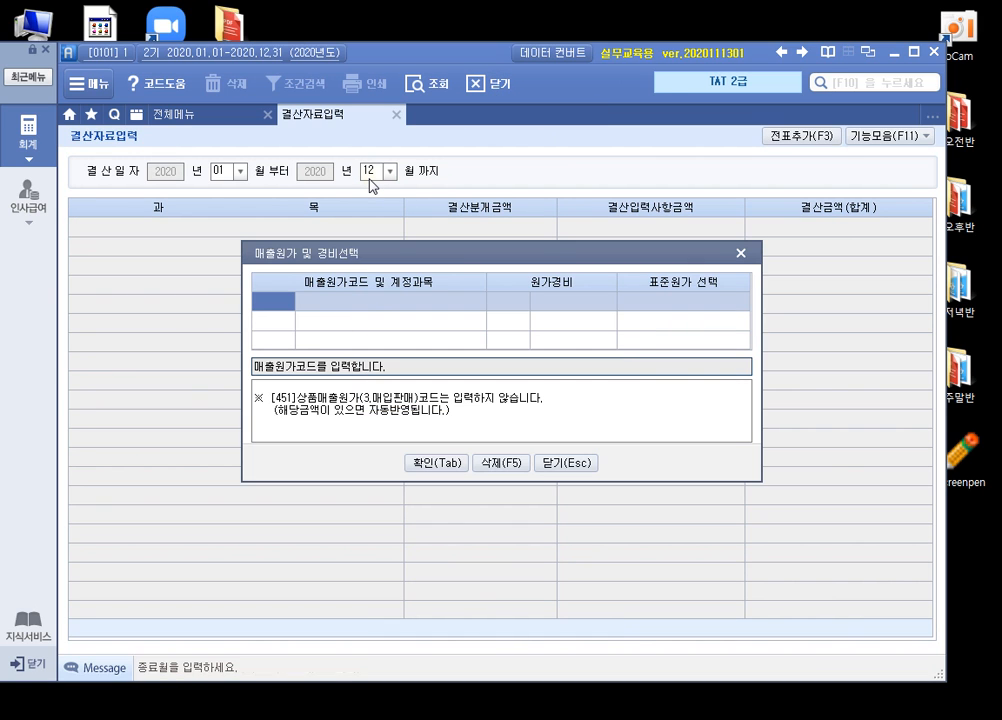
key("Tab")
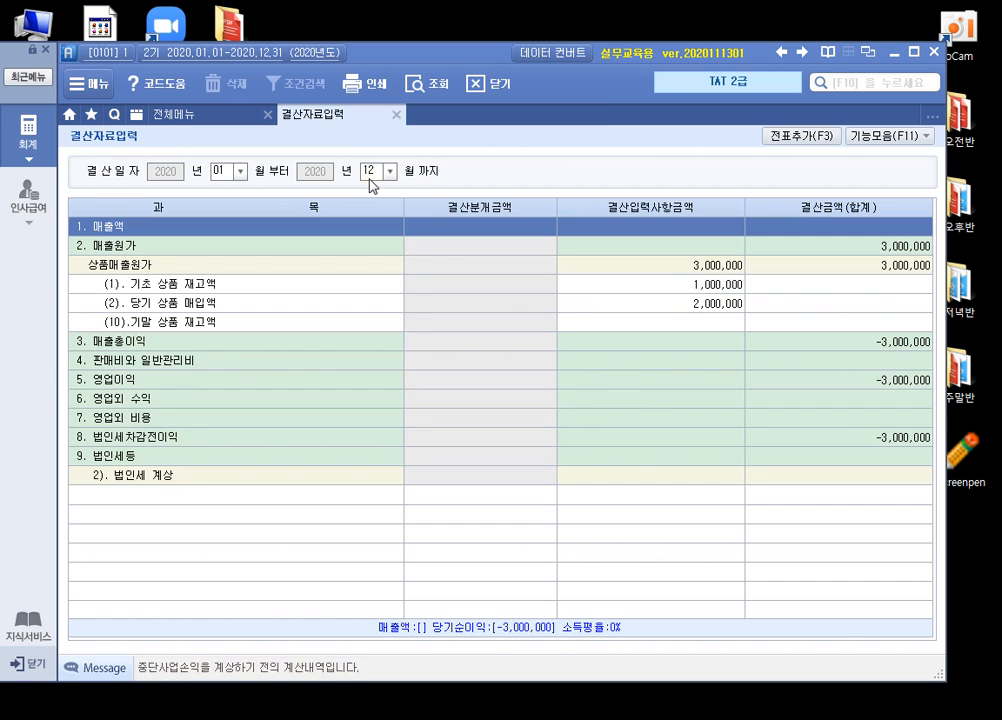
left_click(698, 285)
left_click(708, 303)
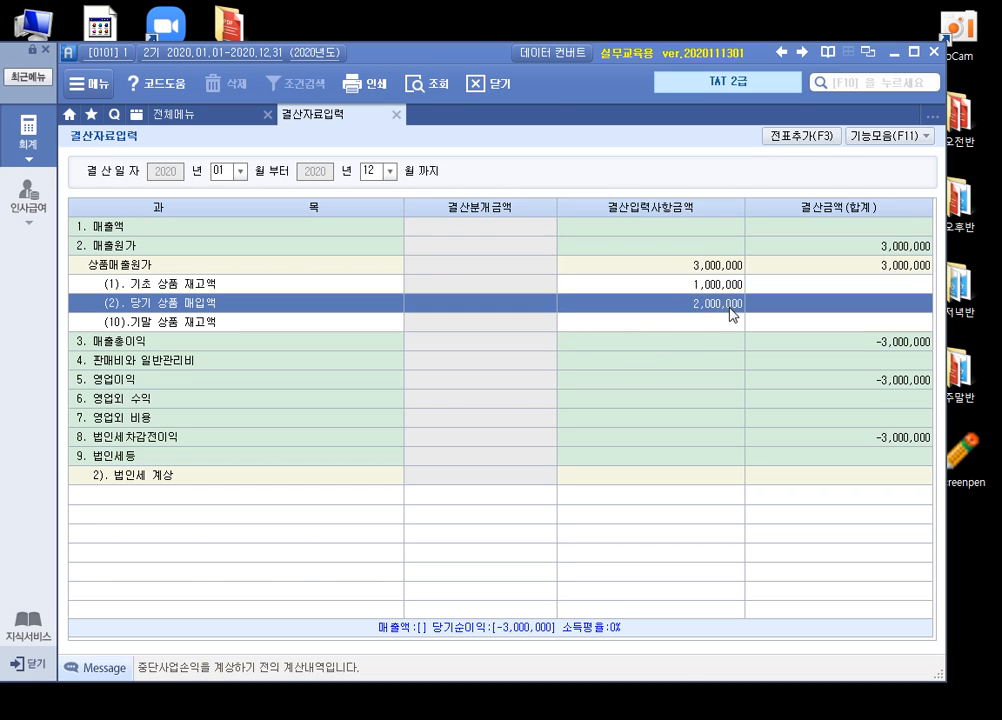
left_click(708, 324)
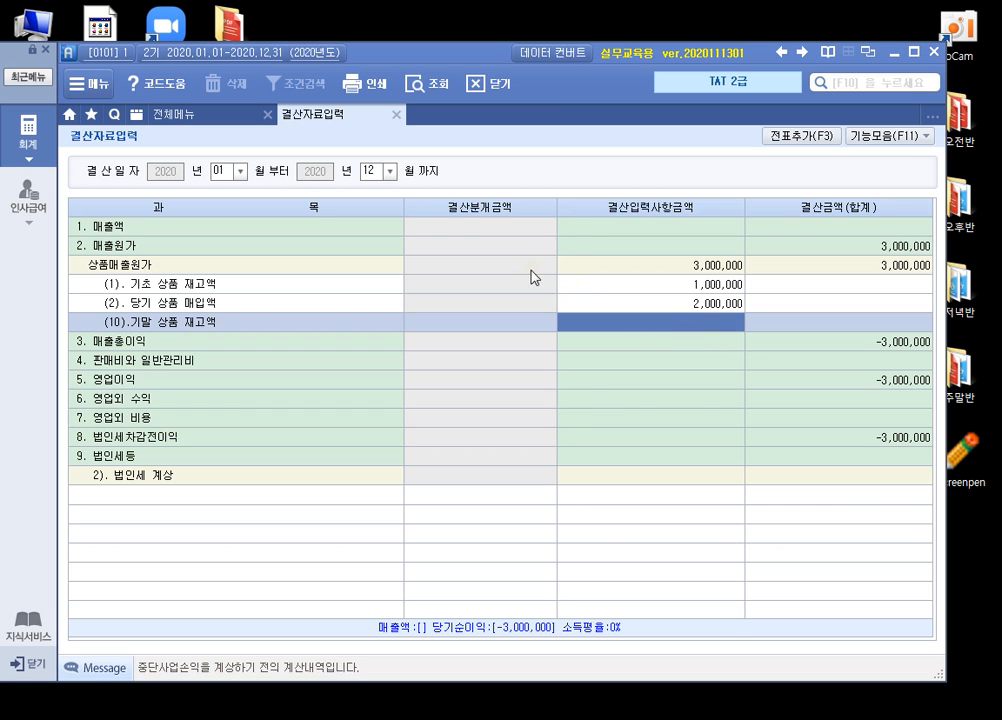
Step: Open 계정과목및적요등록, search the accounts for 상품 until account 146 is reached, and look up its code
left_click(163, 112)
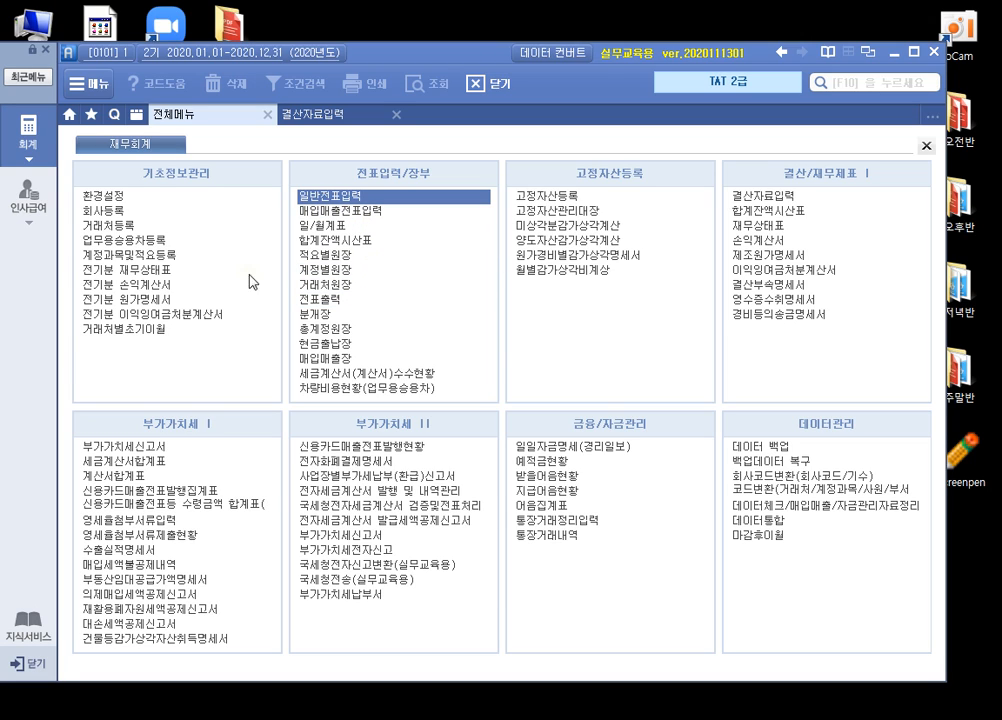
left_click(185, 256)
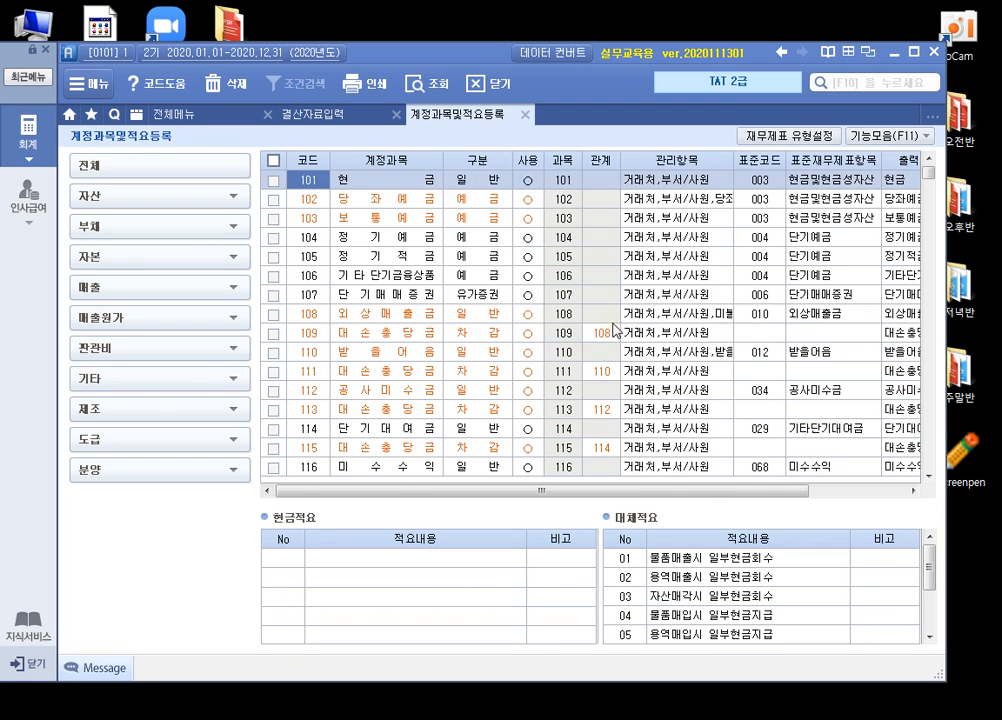
key("ctrl+f")
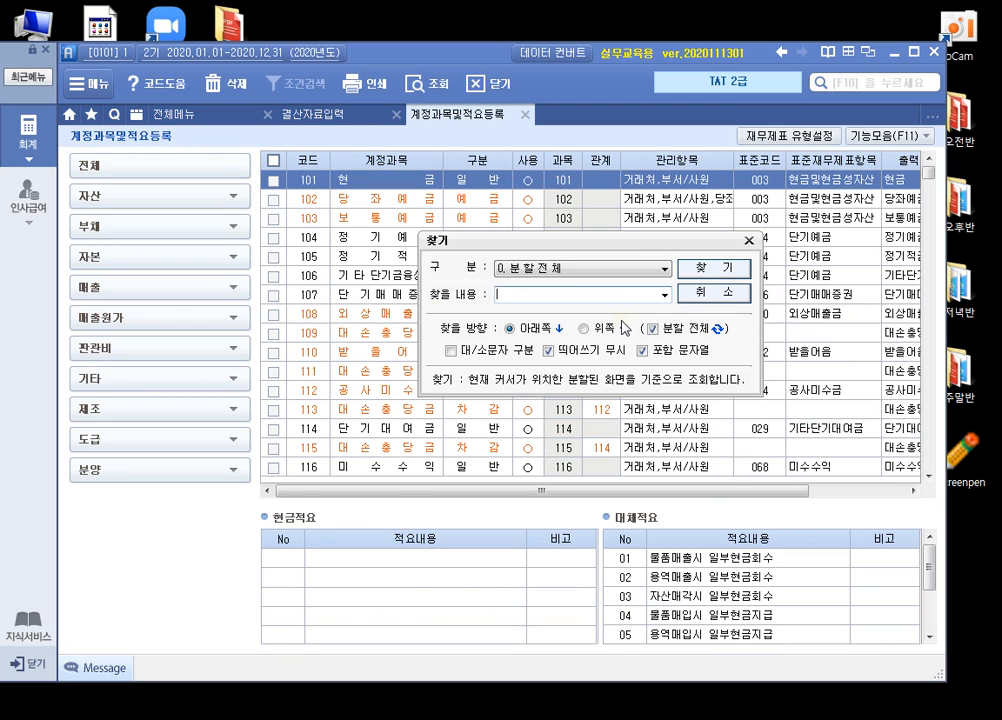
type("상품")
key("Return")
key("Return")
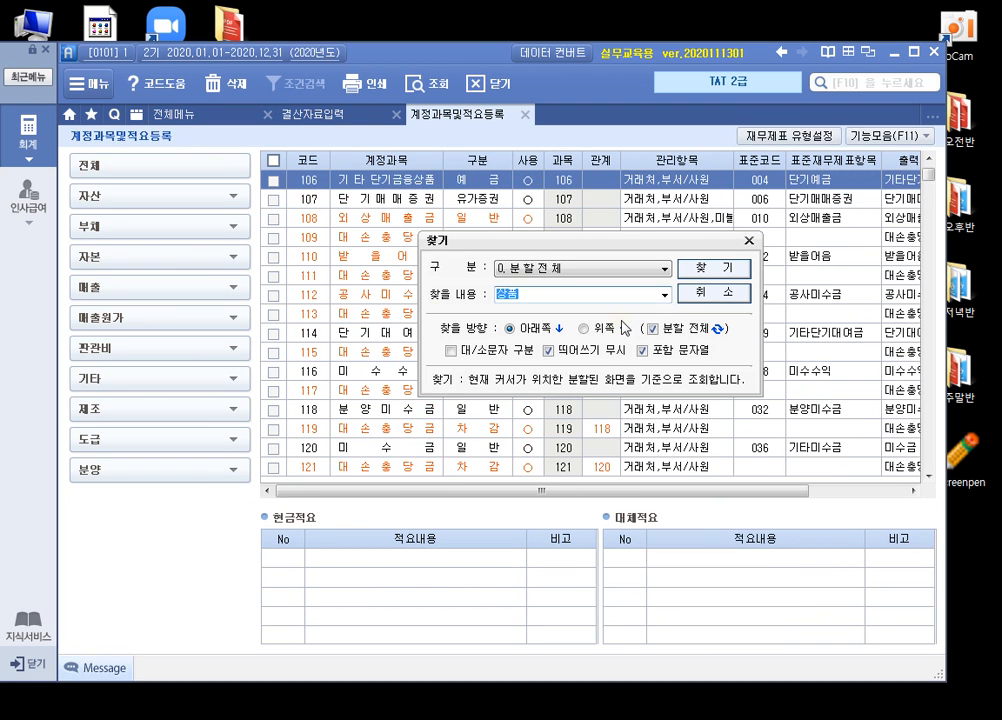
key("Return")
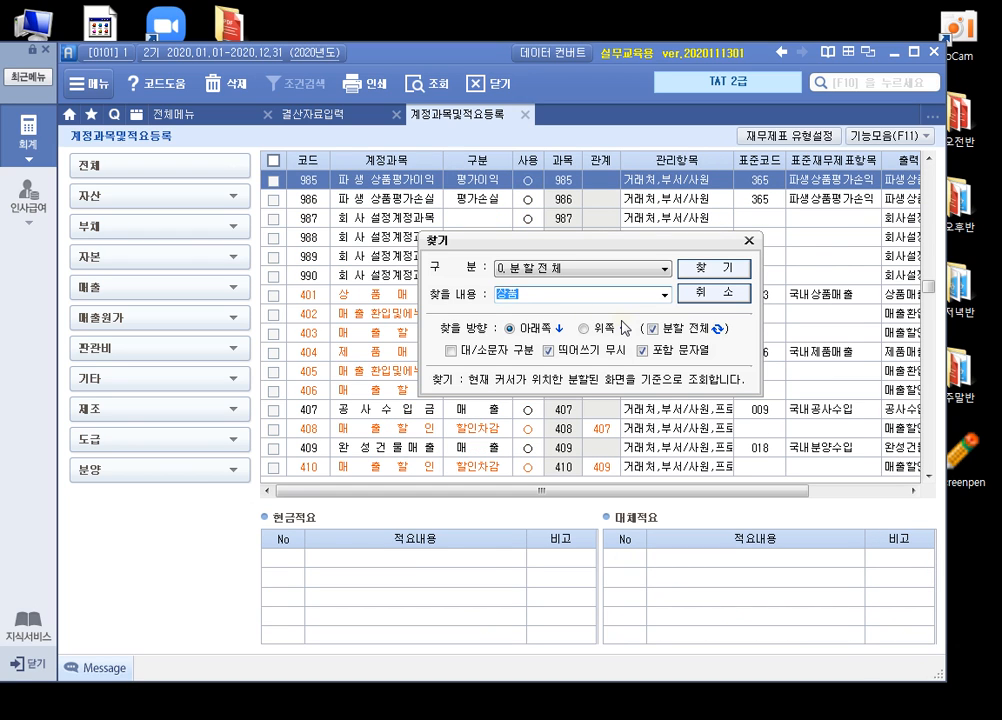
key("Return")
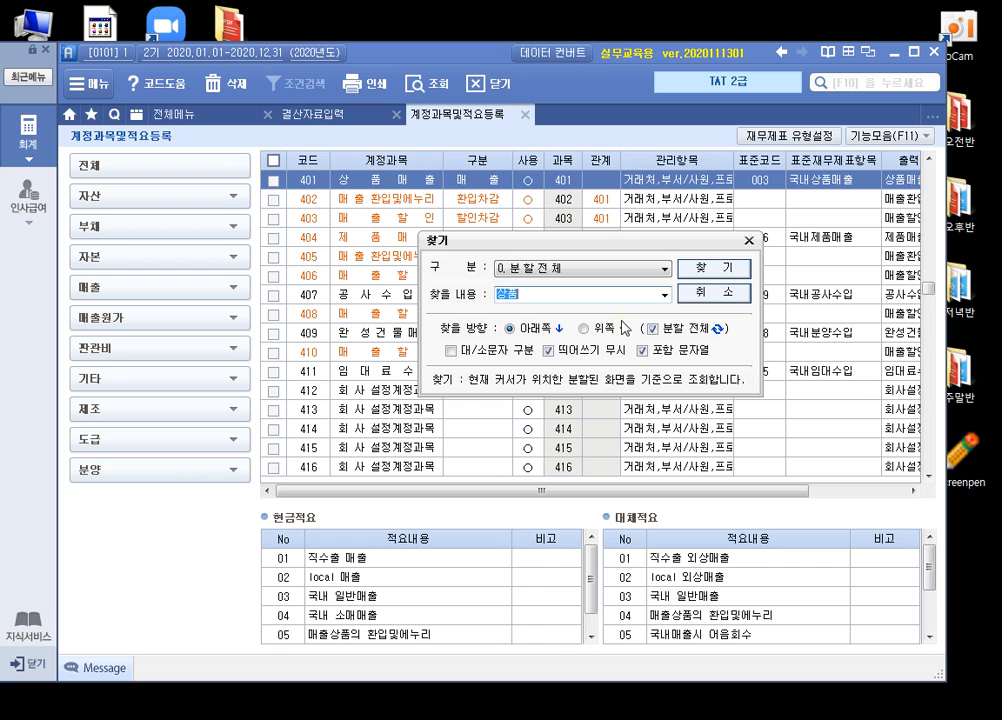
key("Return")
key("Return")
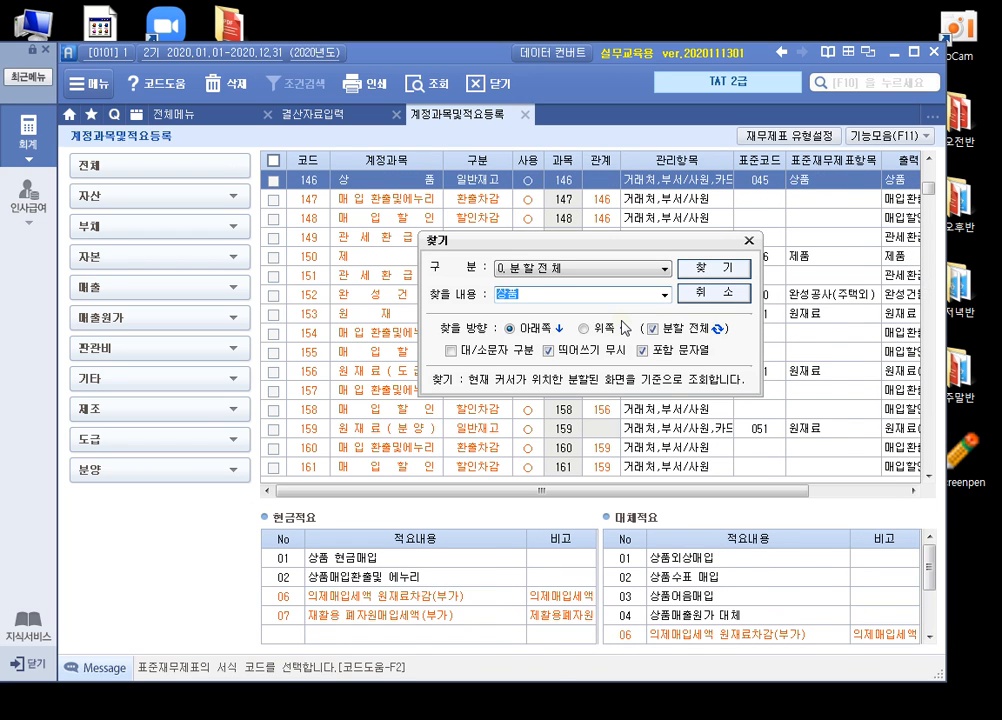
key("Return")
key("Return")
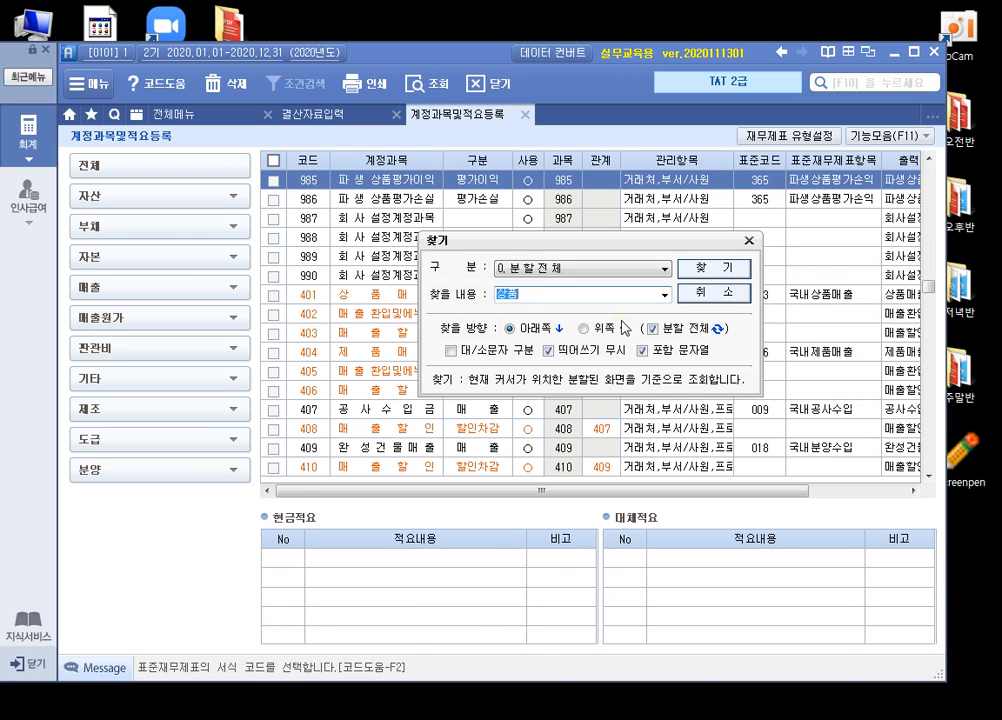
key("Return")
key("Return")
key("Return")
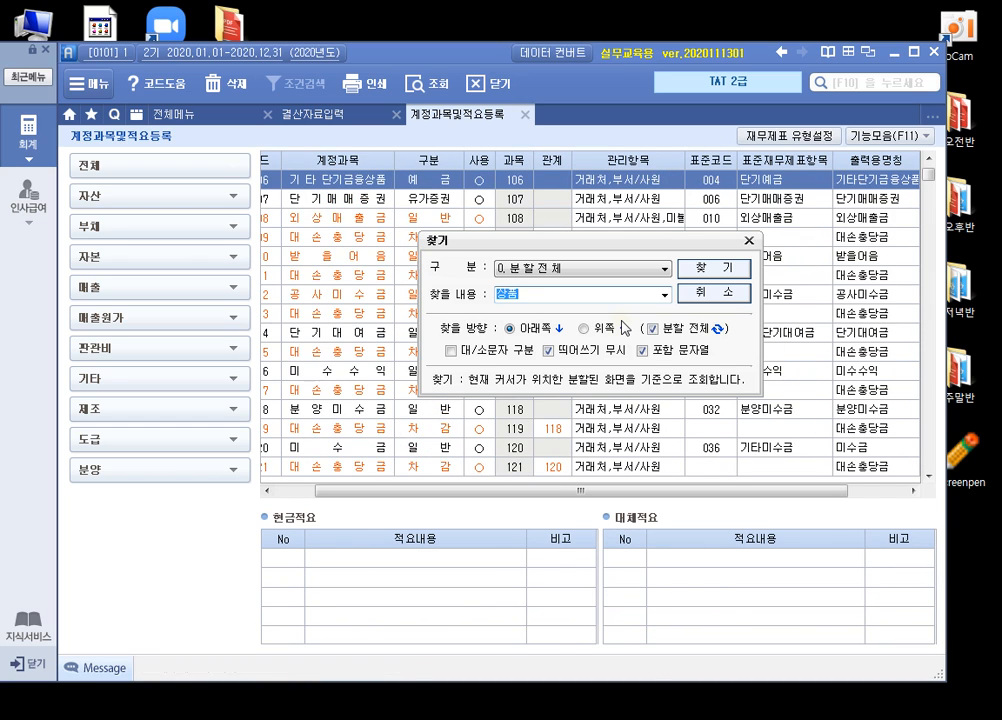
key("Return")
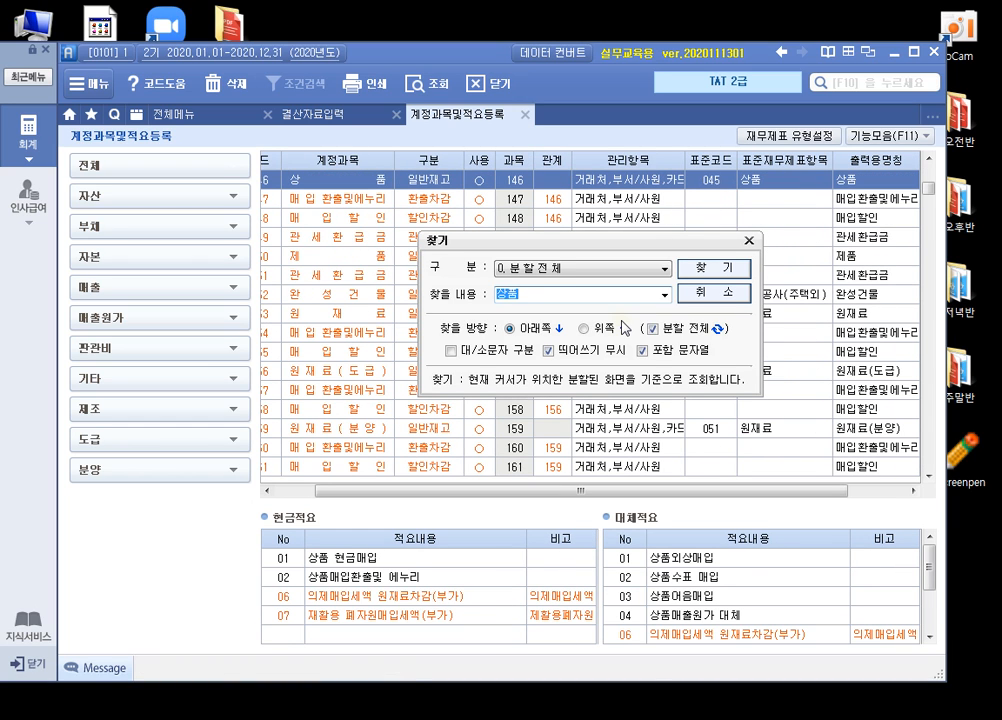
left_click(713, 298)
left_click(324, 185)
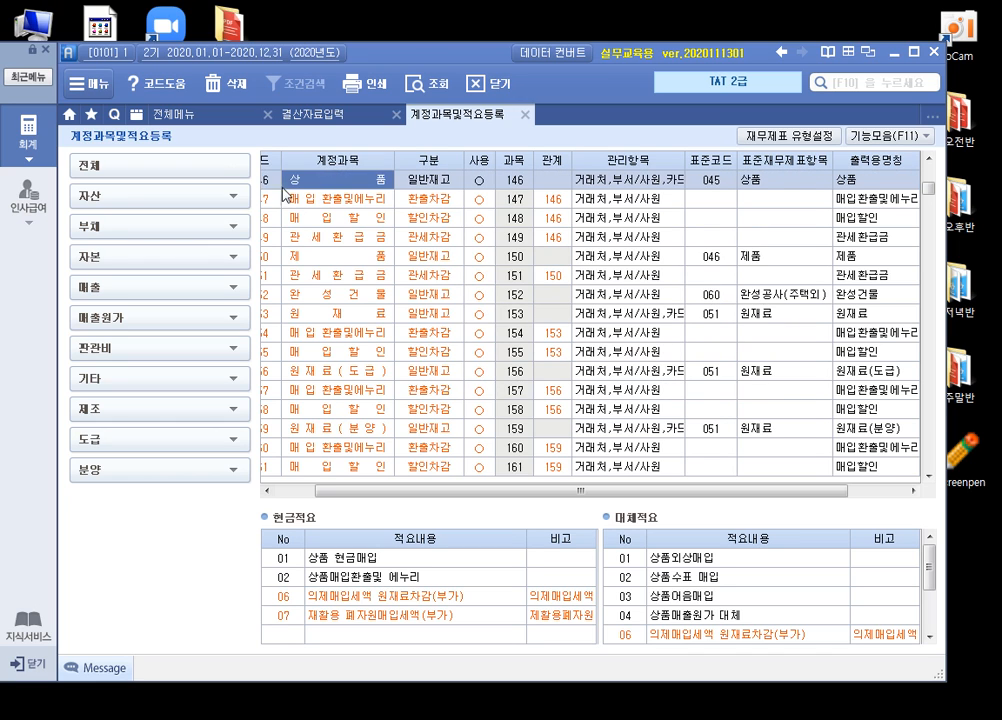
left_click(276, 185)
Step: List the 재고자산 accounts (14600~17599) under 유동자산 and select the name of unused account 173
left_click(233, 196)
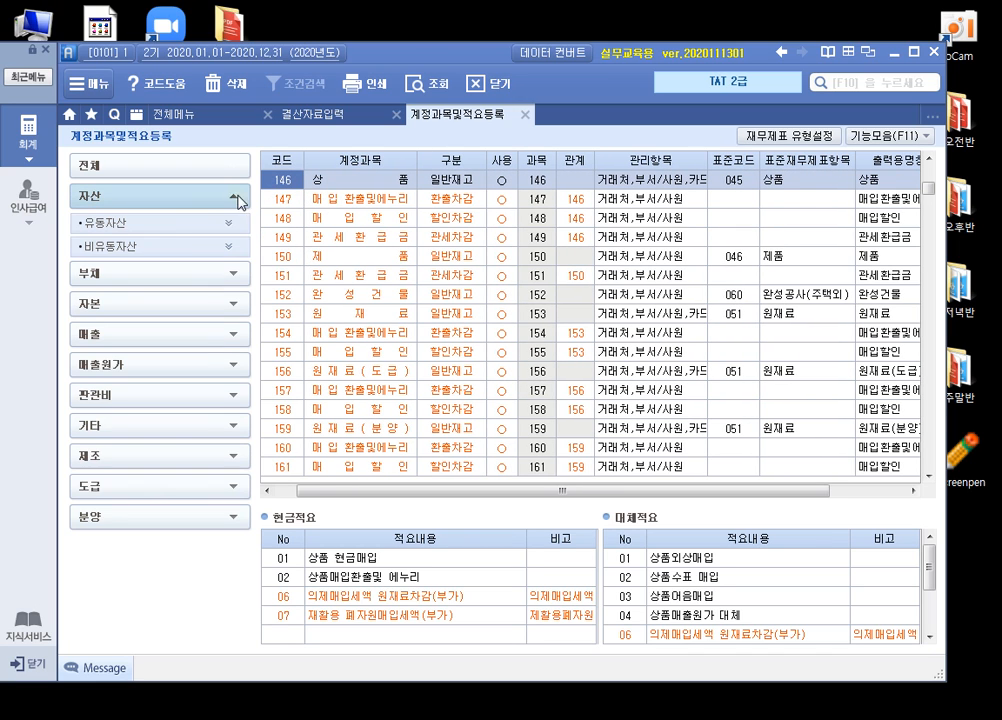
left_click(185, 232)
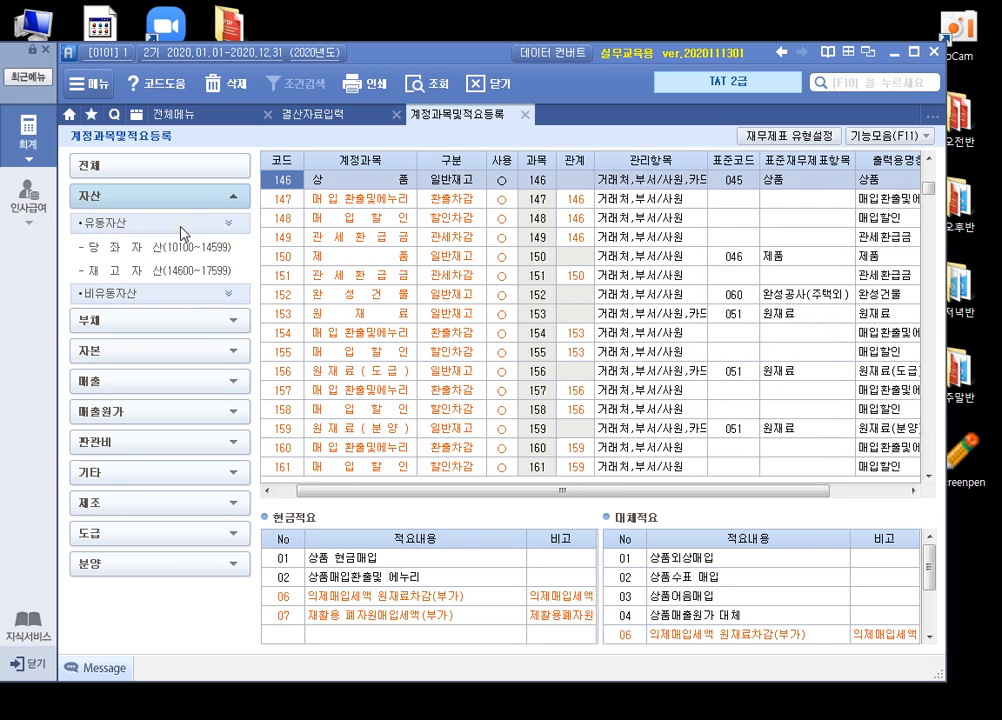
left_click(166, 276)
left_click(398, 278)
scroll(403, 353, "down", 5)
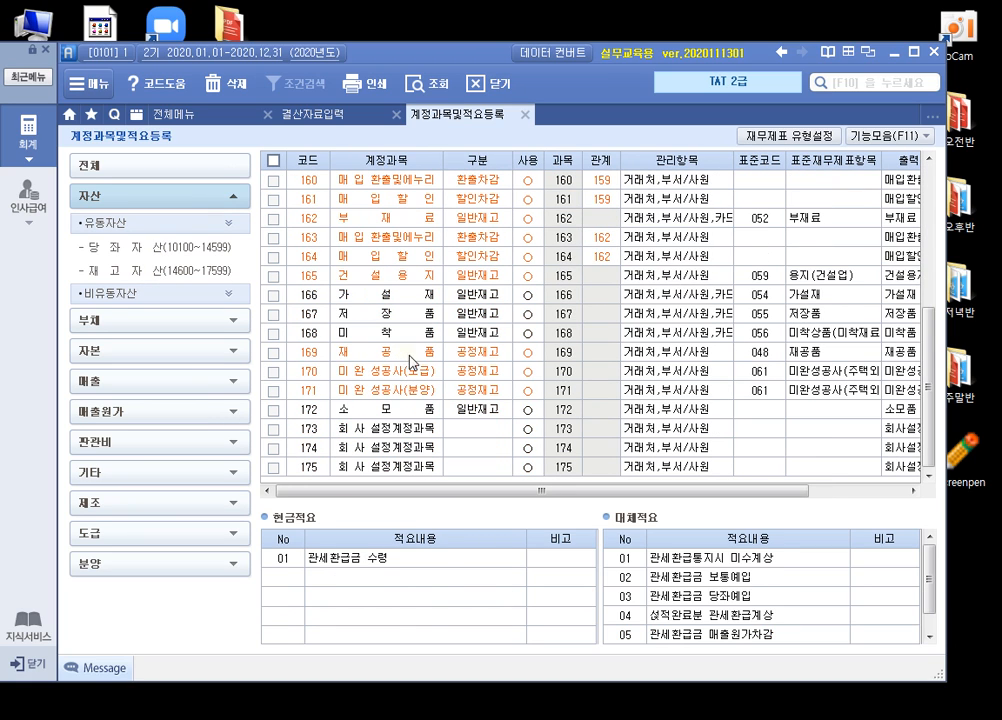
left_click(401, 429)
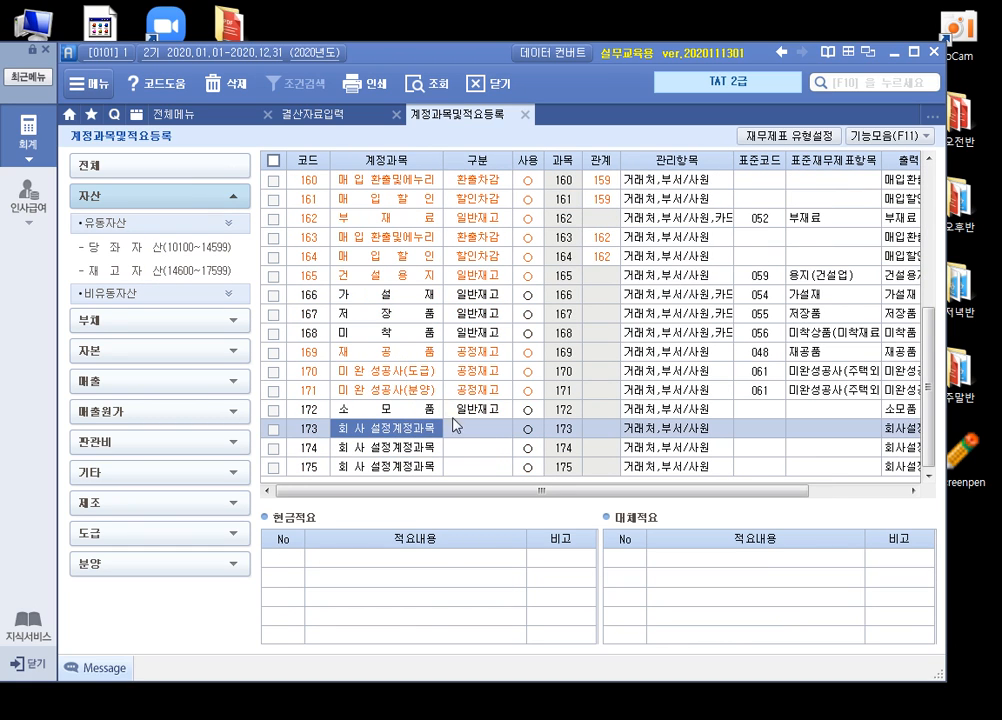
type("상")
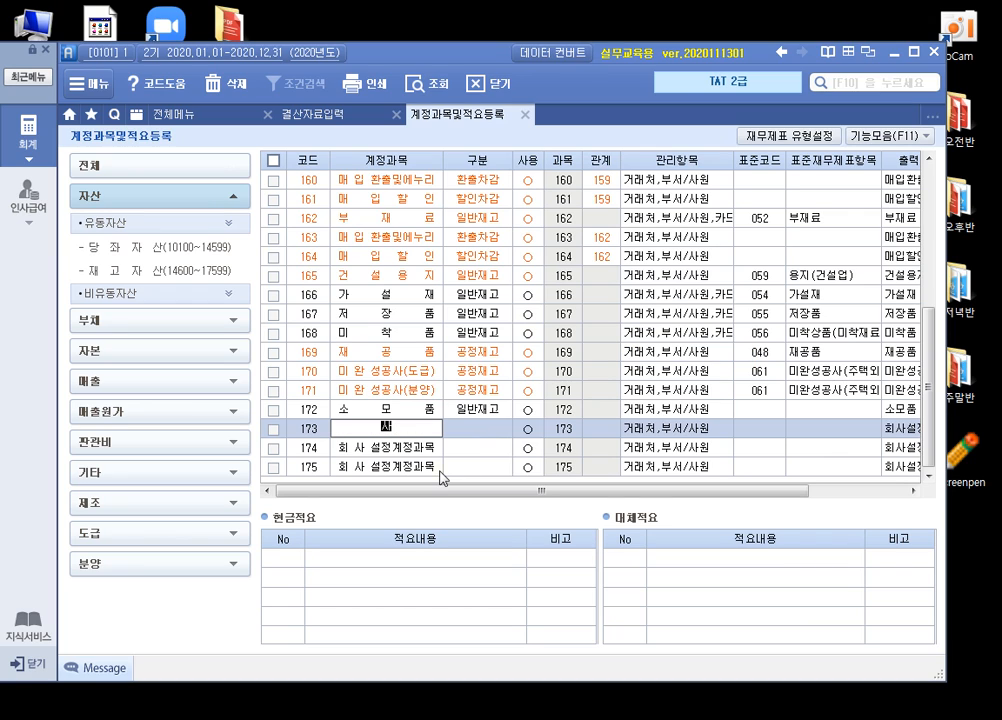
type("품평가손시")
key("BackSpace")
key("BackSpace")
type("추ㅠ")
key("BackSpace")
key("BackSpace")
type("충당금")
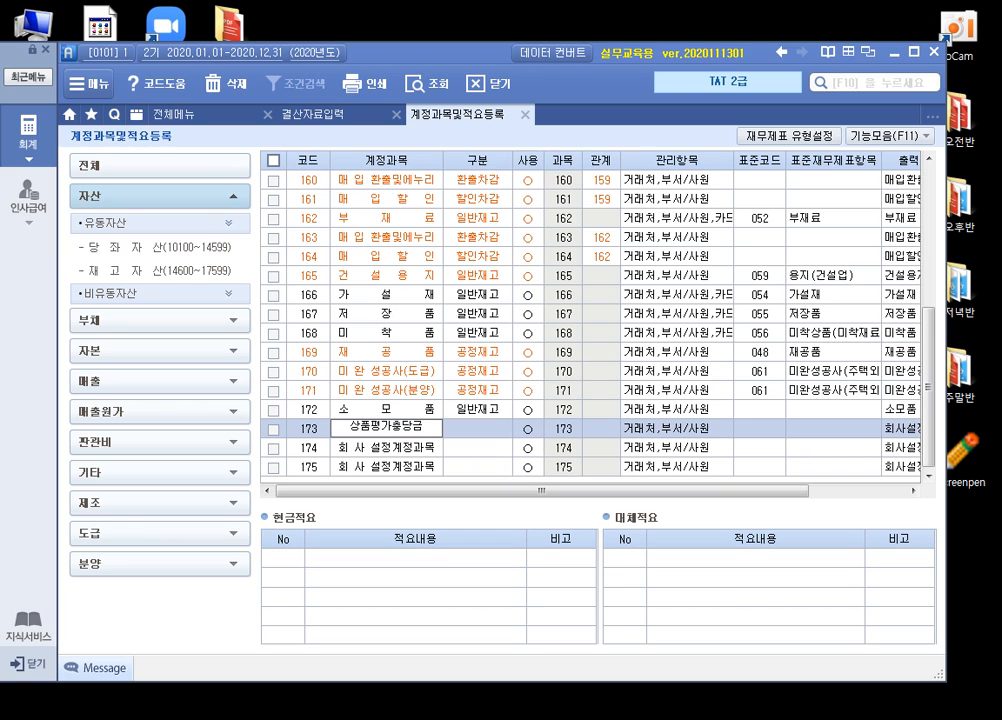
key("BackSpace")
key("BackSpace")
key("BackSpace")
key("BackSpace")
key("BackSpace")
key("BackSpace")
key("BackSpace")
Step: Name account 173 재고자산평가충당금, with 구분 6 (평가충당금), kept in use, and related account 146
type("재고자산평가")
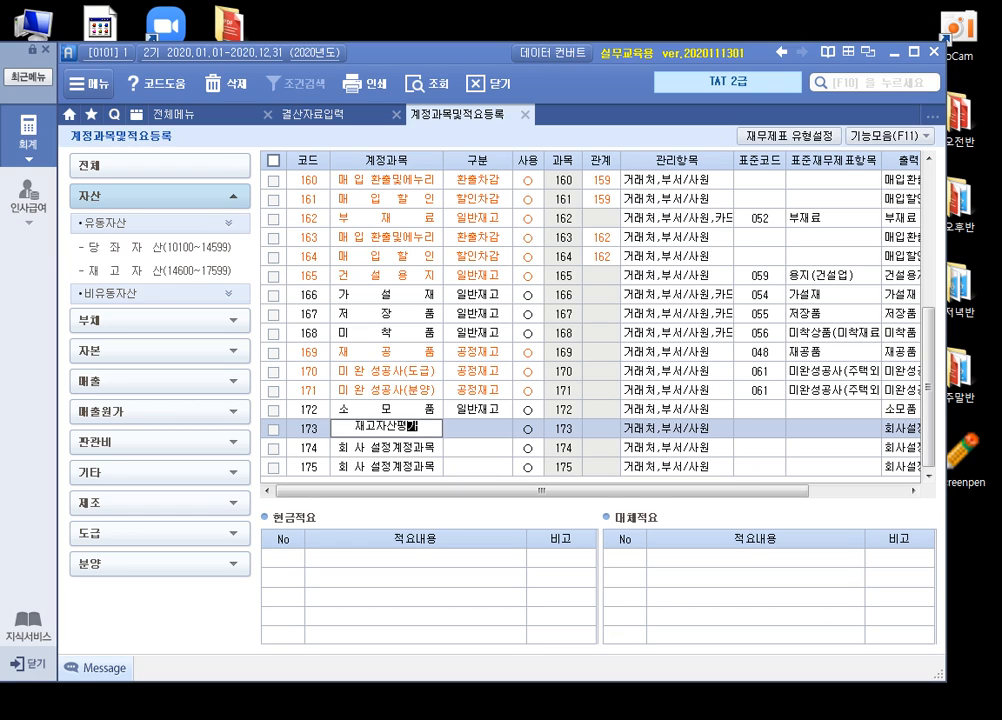
type("충당금")
key("Return")
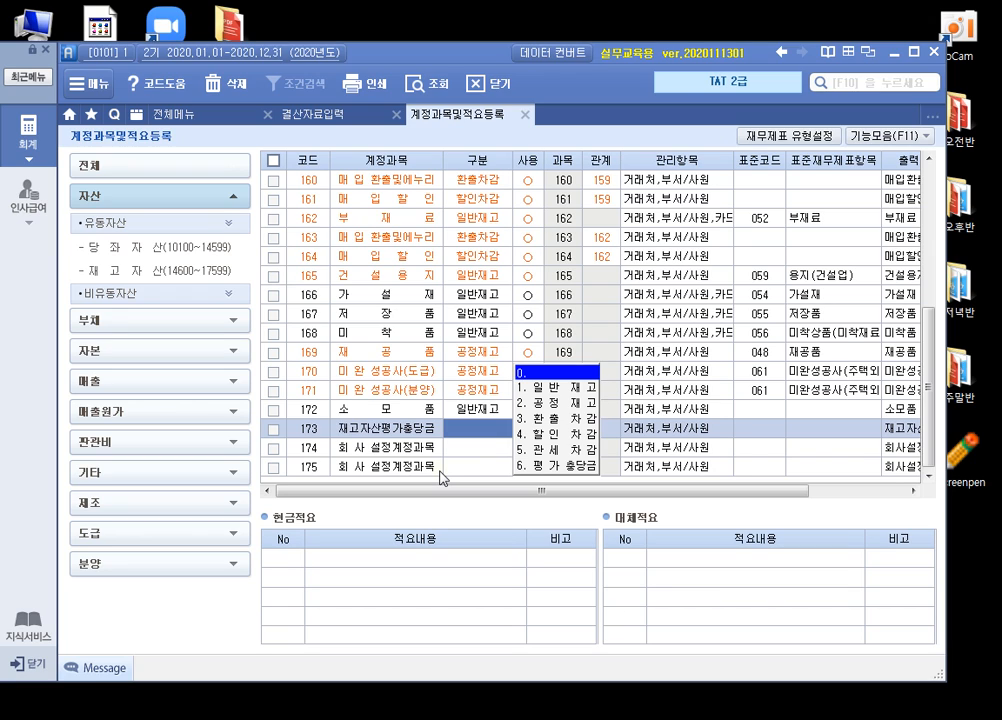
type("6")
key("Return")
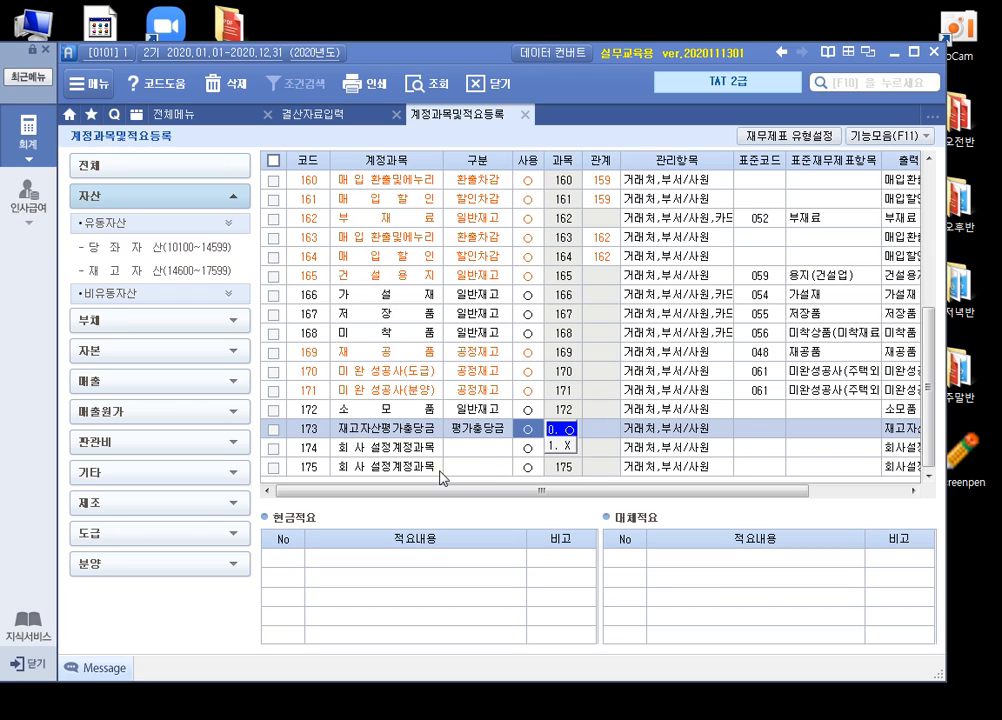
key("Return")
key("Return")
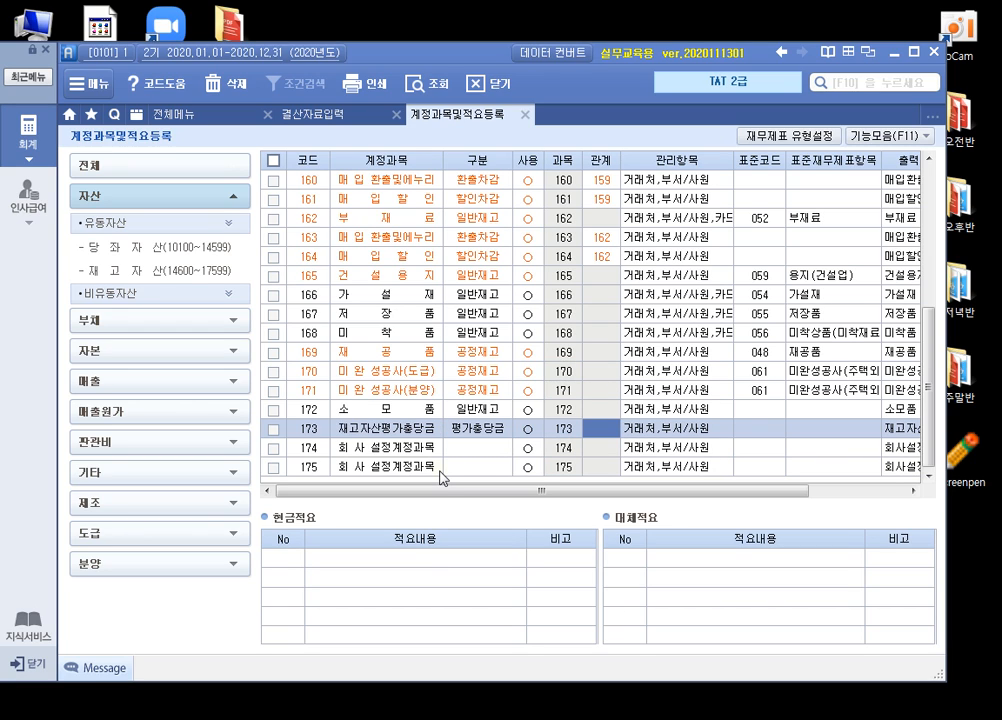
type("146")
key("Return")
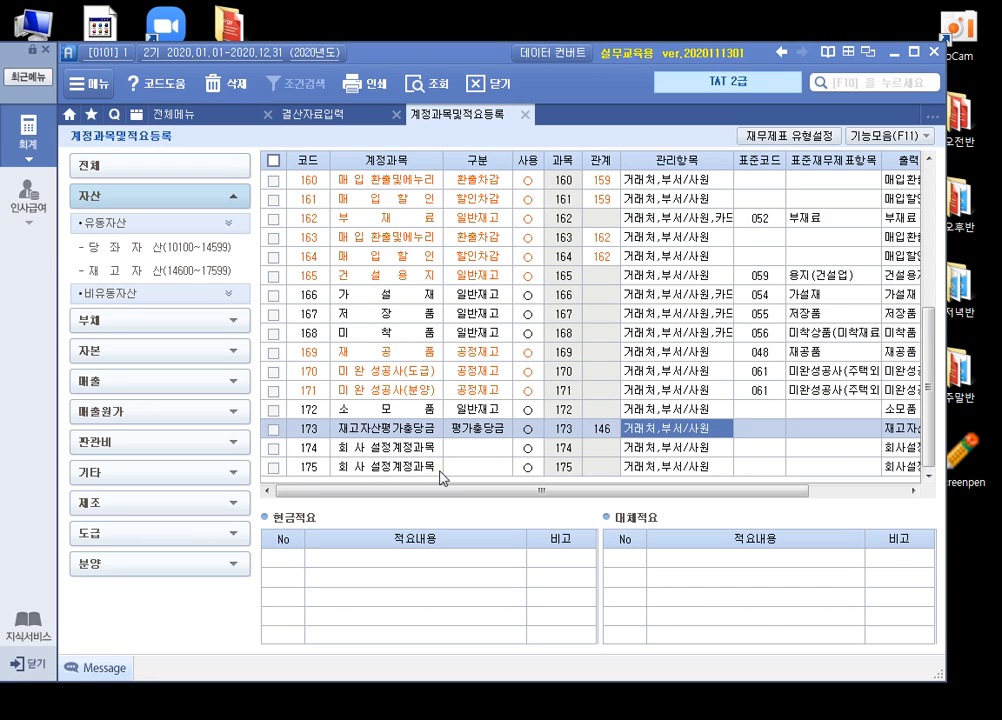
key("Return")
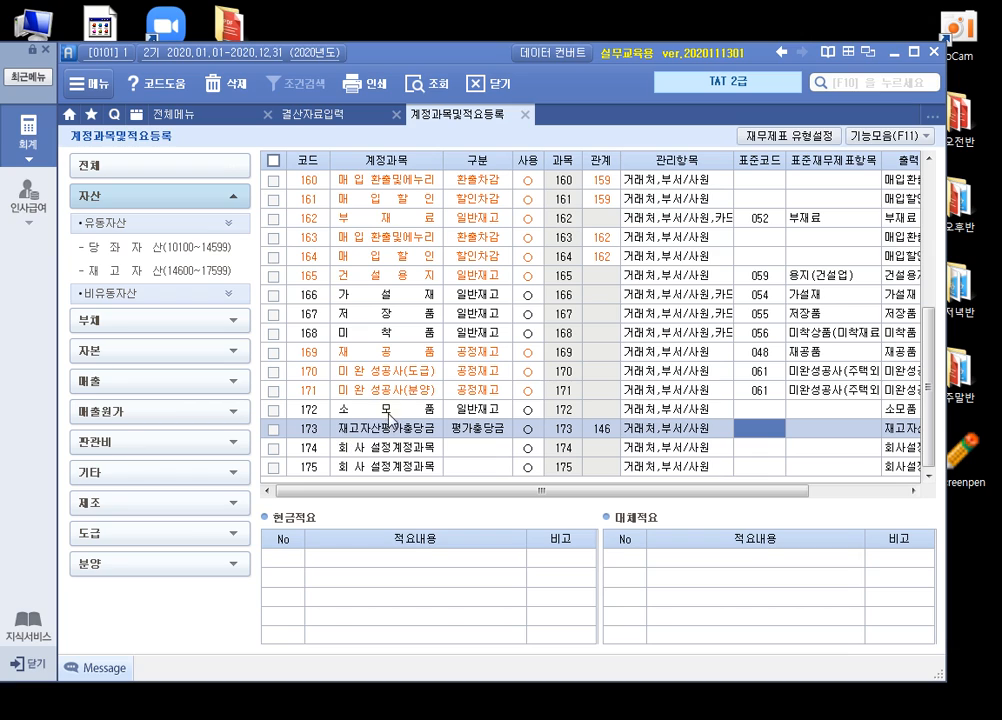
left_click(409, 436)
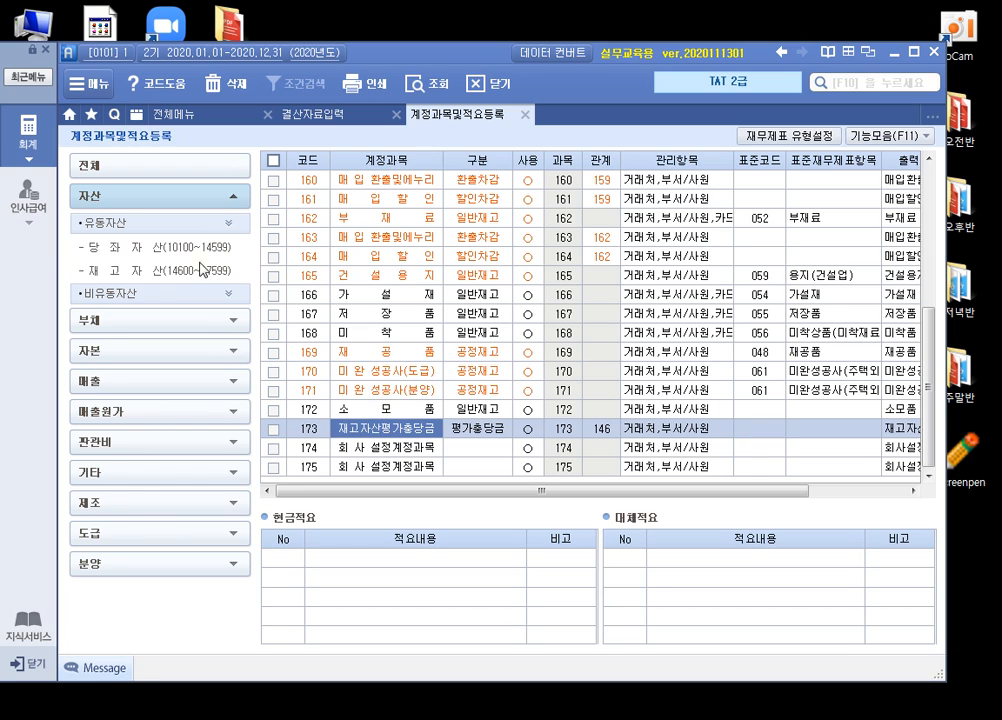
Step: List the 매출원가 accounts (45100~47099) and select the name of unused account 458
left_click(234, 415)
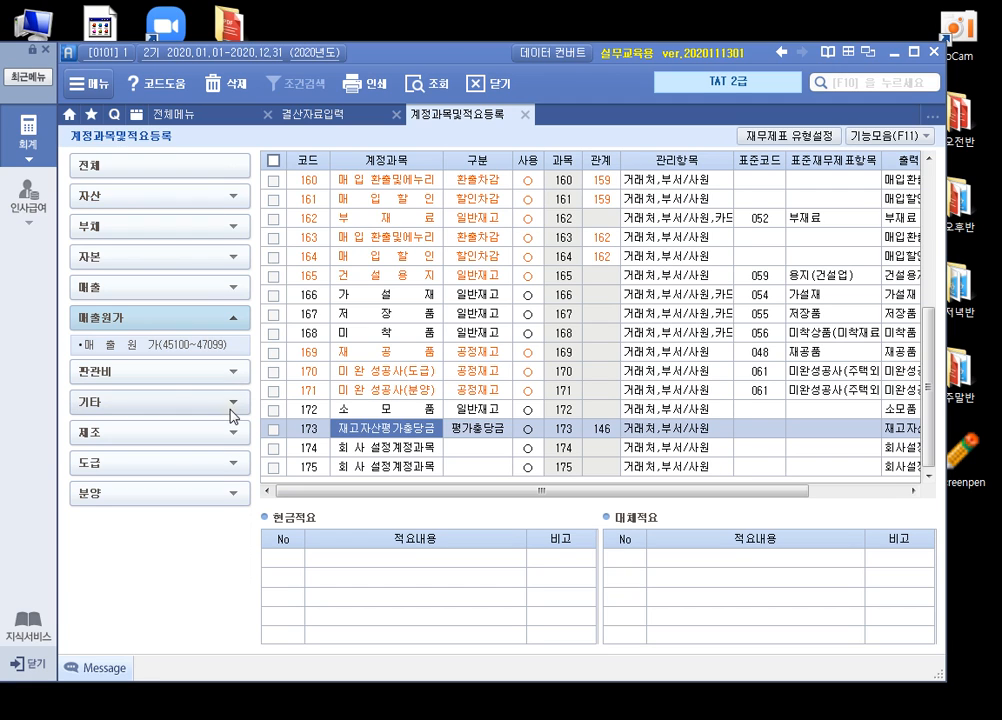
left_click(147, 347)
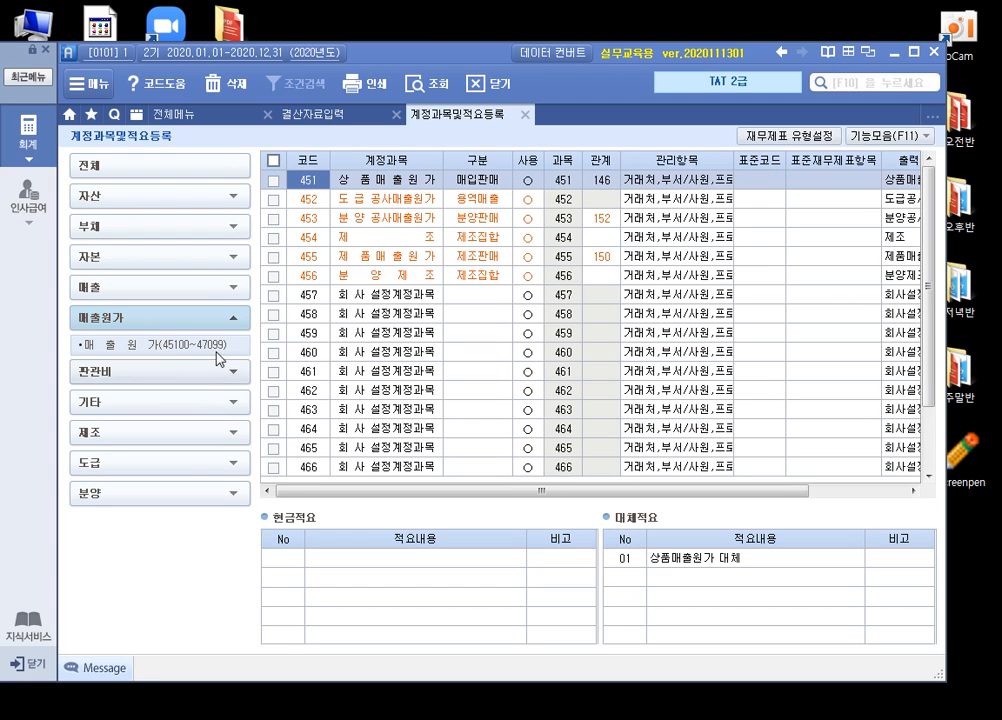
left_click(400, 314)
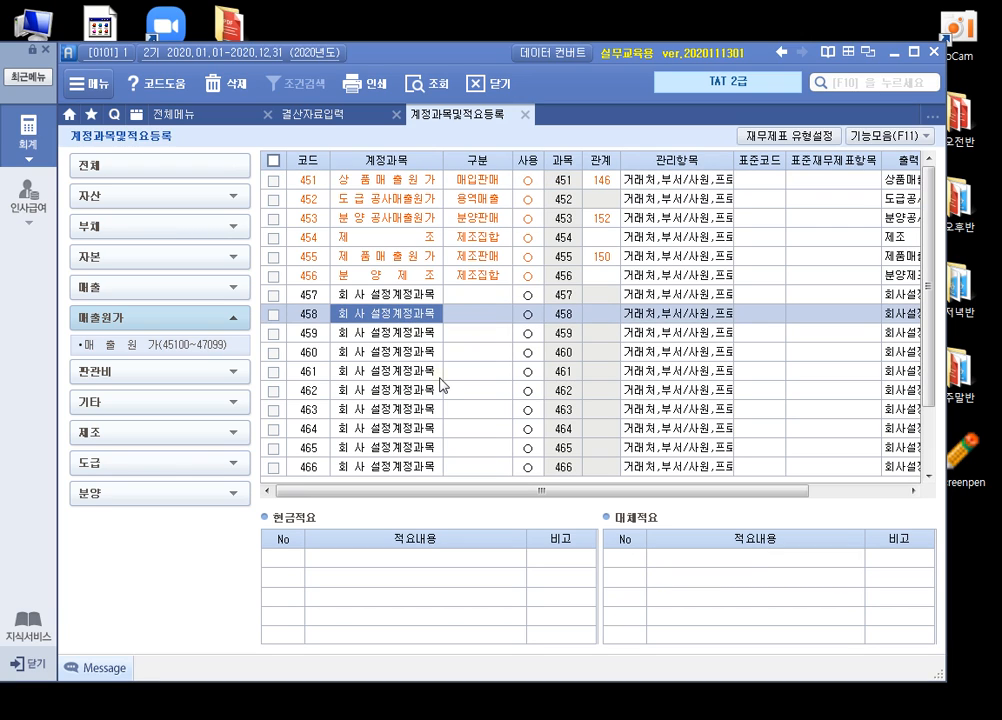
type("사")
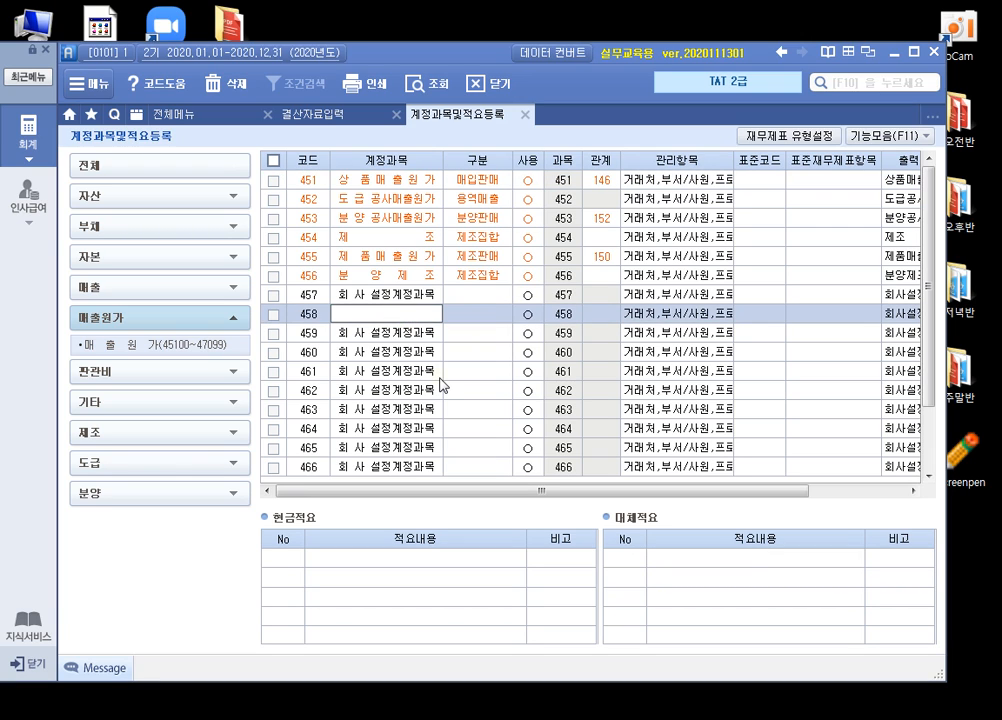
type("고자산평")
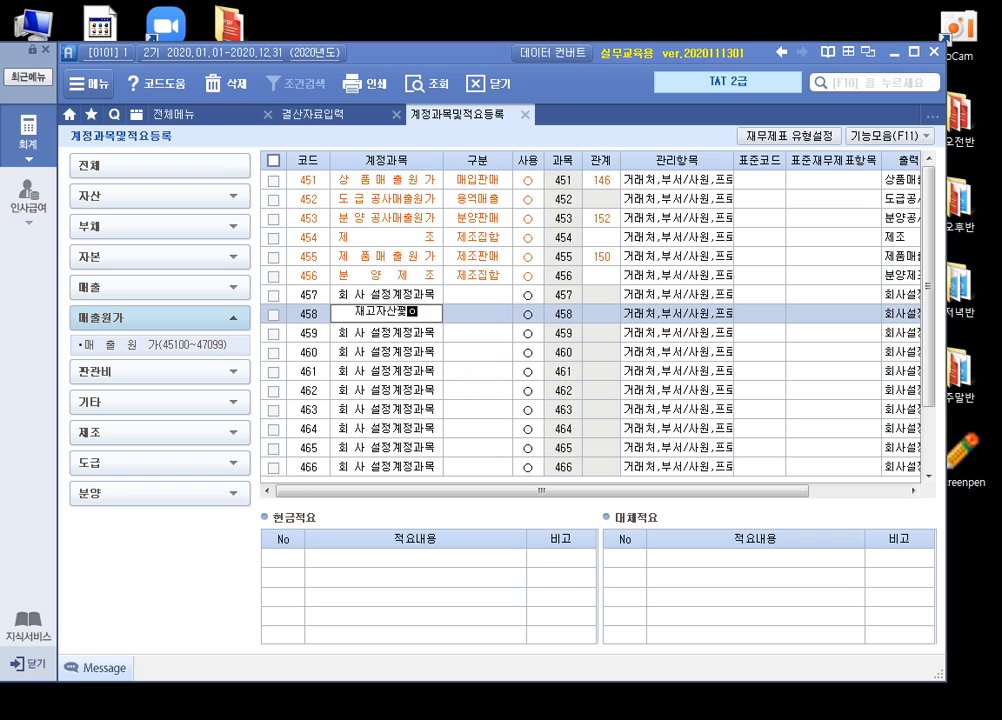
key("Escape")
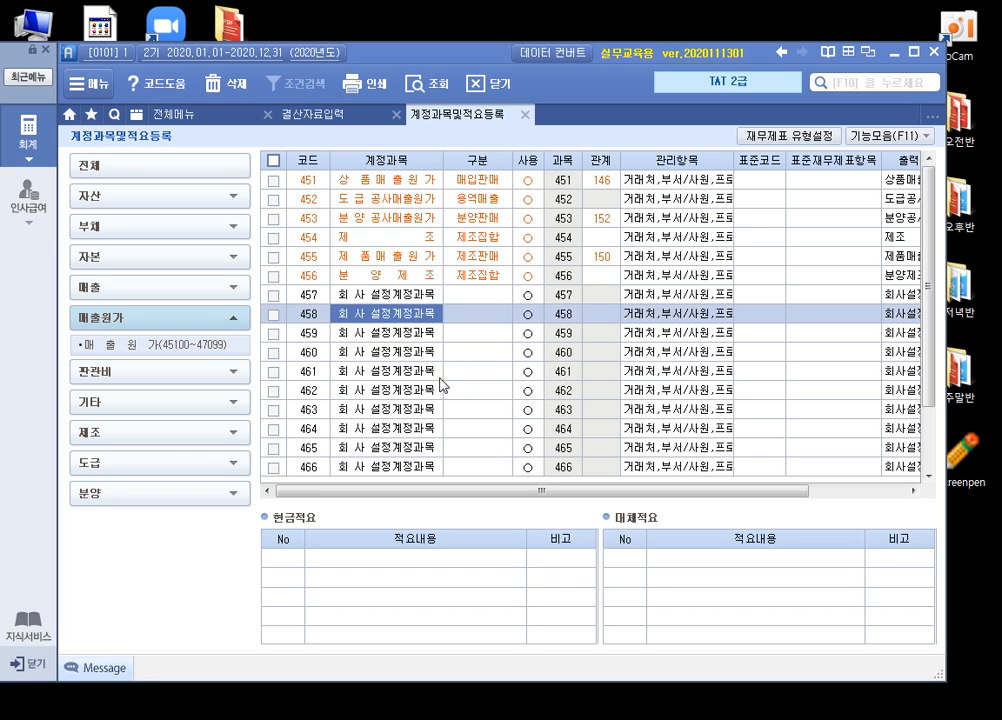
key("ctrl+f")
type("재고자산")
key("Return")
key("Return")
key("Escape")
Step: Name account 458 재고자산평가손실, with 구분 2 (제조판매) and related account 146
type("재 고 자산")
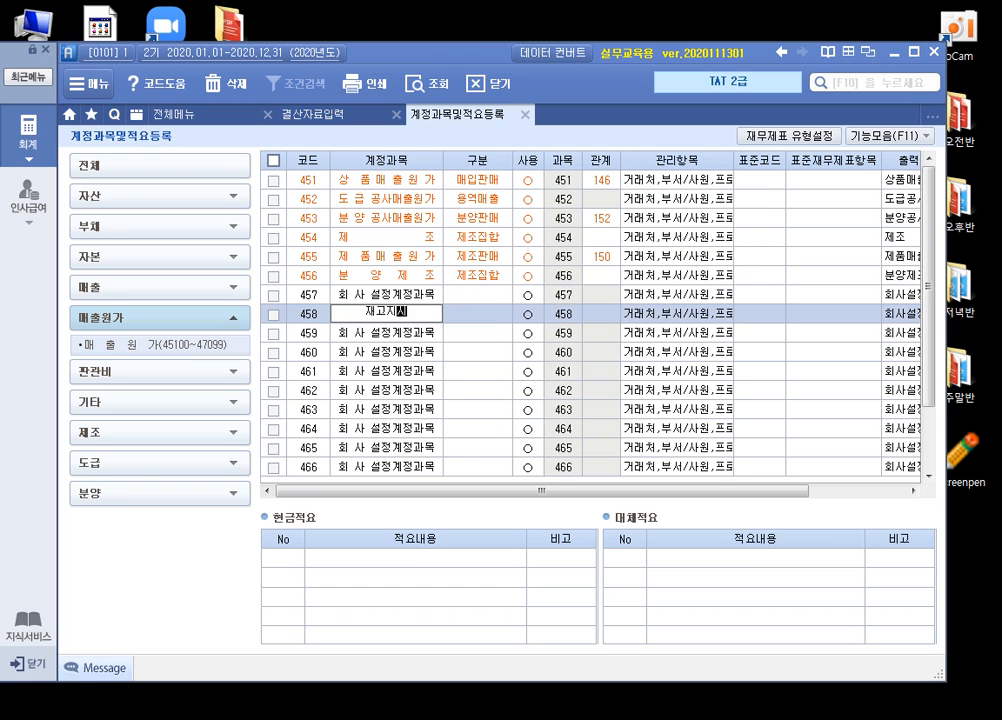
type("평가")
type("손실")
key("Return")
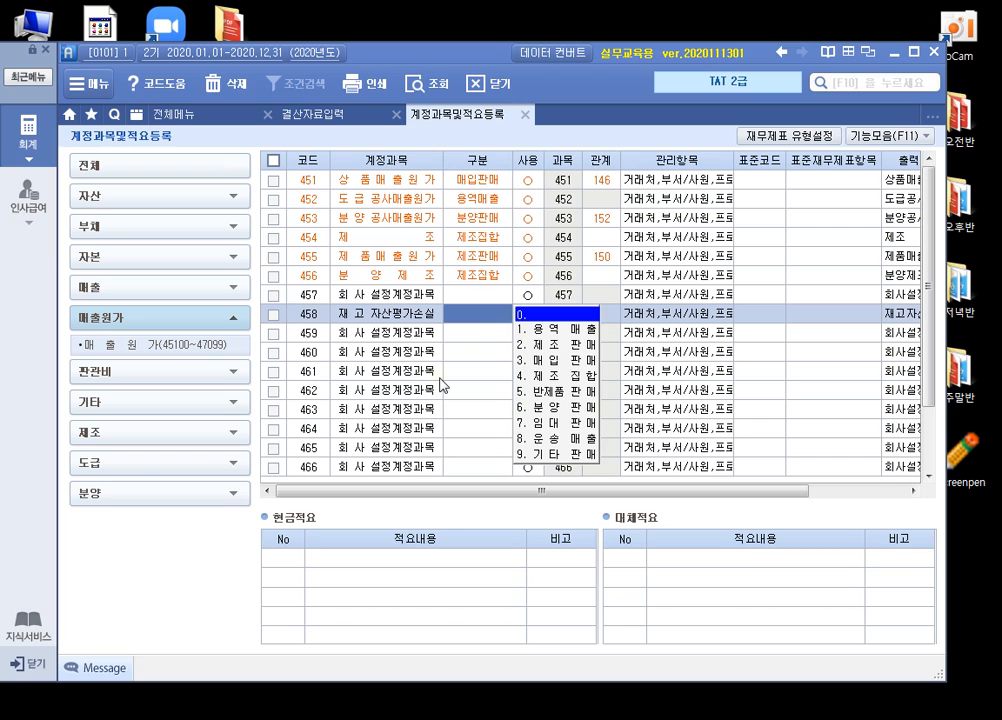
type("2")
key("Return")
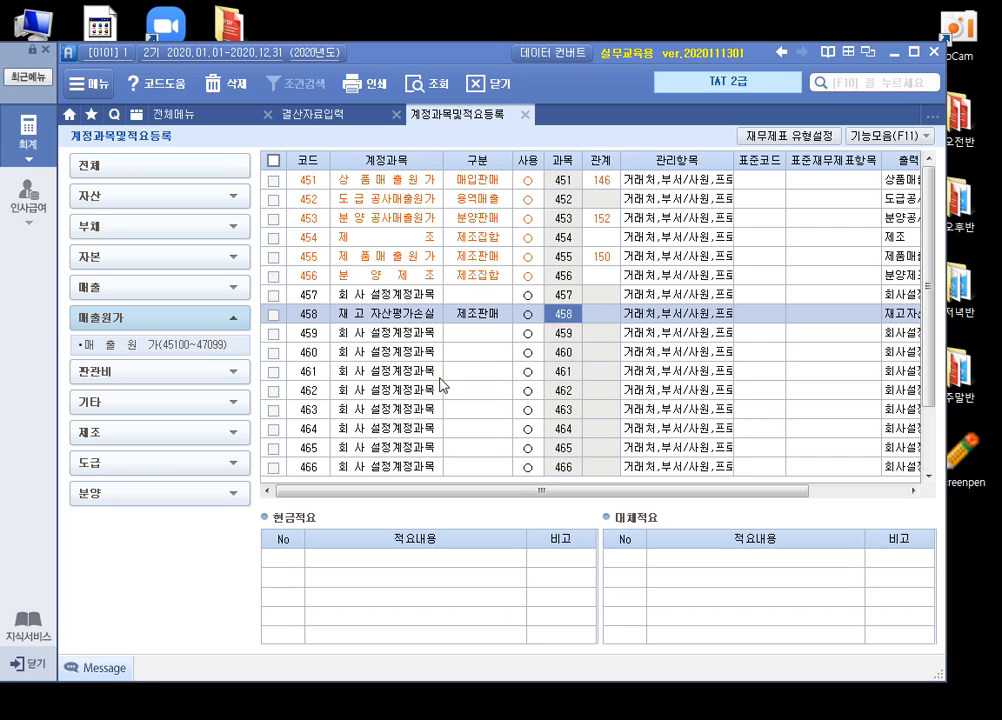
key("Return")
type("146")
key("Return")
key("Return")
key("Return")
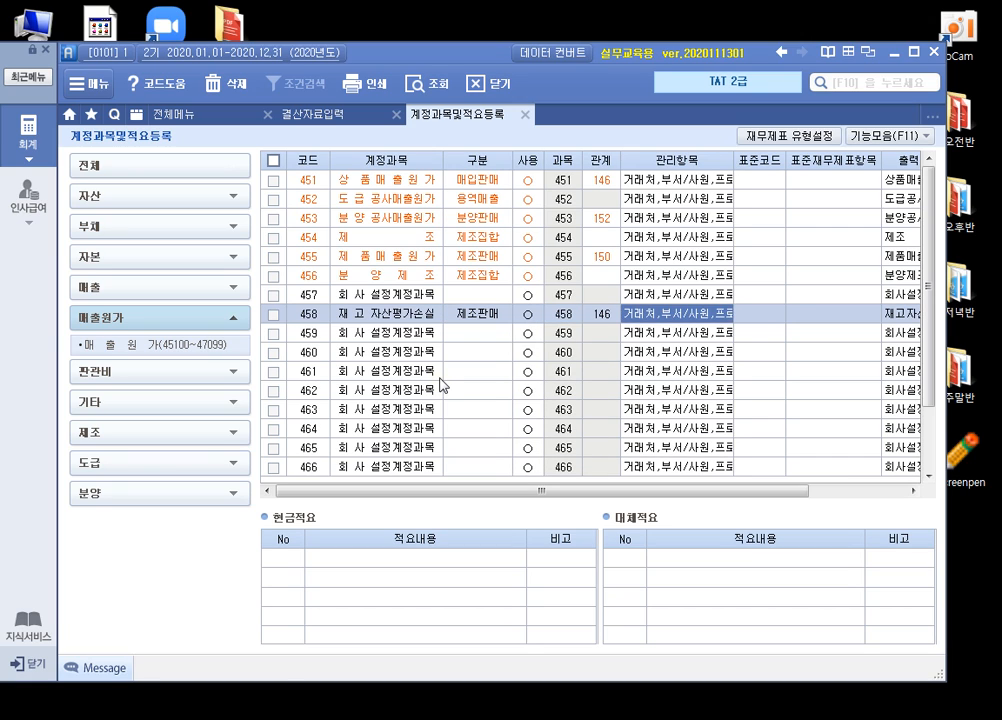
key("Return")
key("Return")
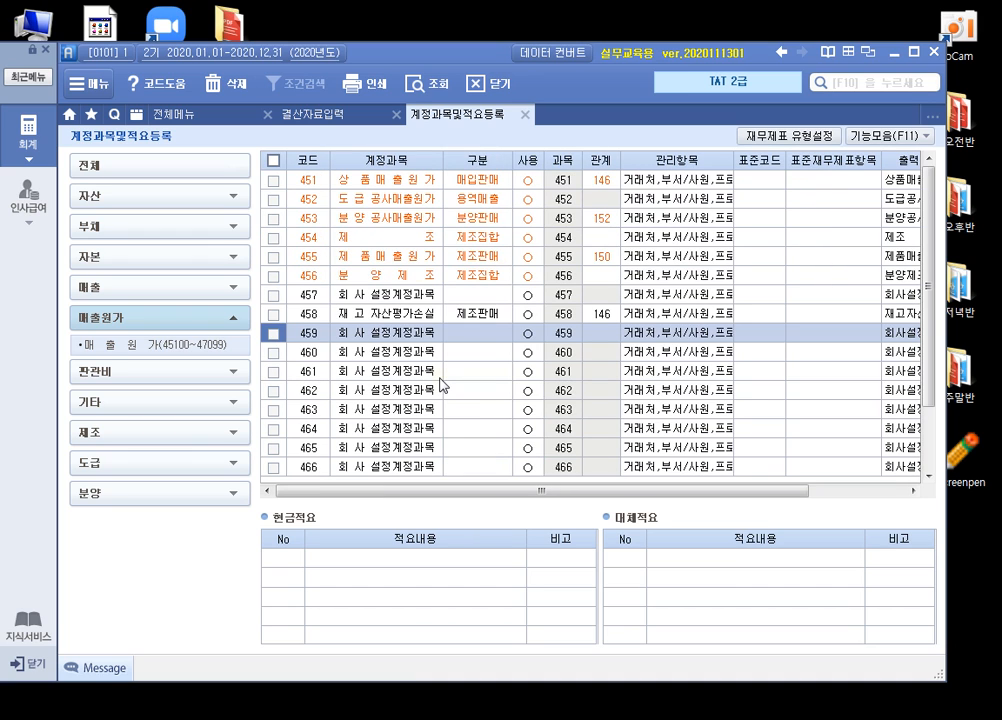
Step: Reload the 결산자료입력 closing data through month 12 and review the 상품매출원가 lines
left_click(310, 114)
left_click(378, 171)
key("Return")
key("Tab")
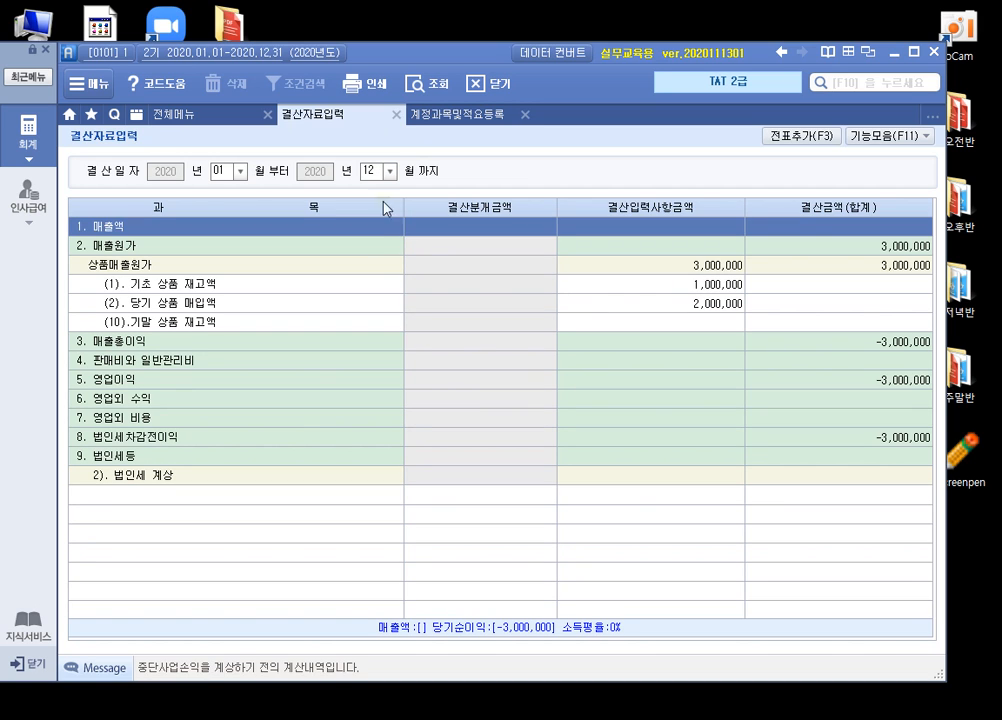
left_click(380, 264)
left_click(331, 301)
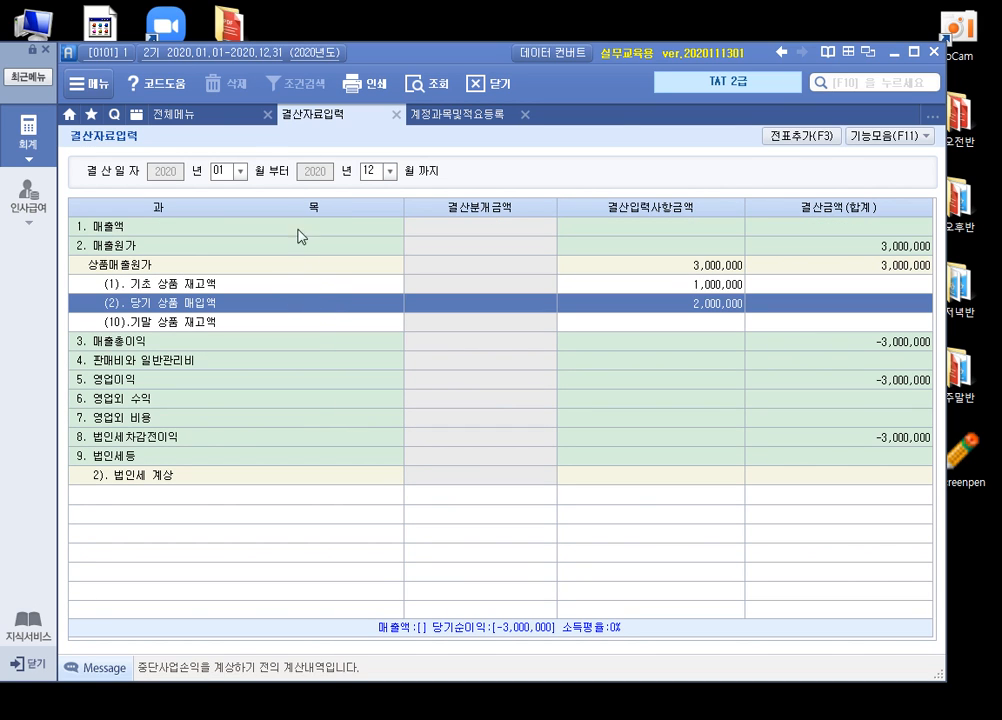
Step: List the 영업외비용 accounts (93100~96099) in 계정과목및적요등록 and name unused account 953 재고자산평가손실
left_click(455, 114)
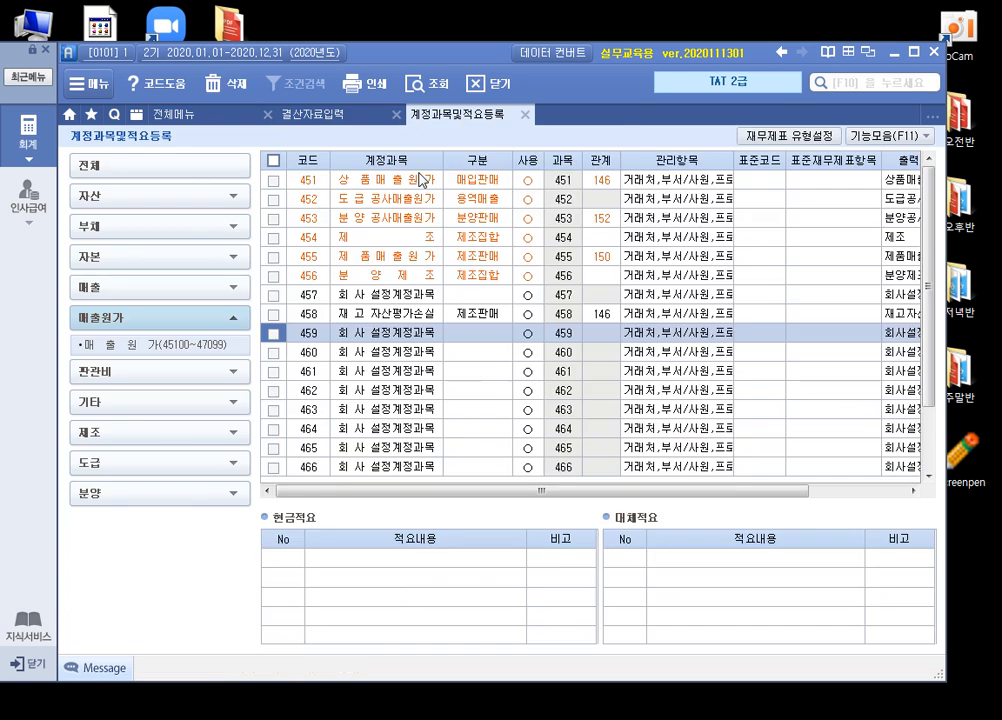
left_click(236, 404)
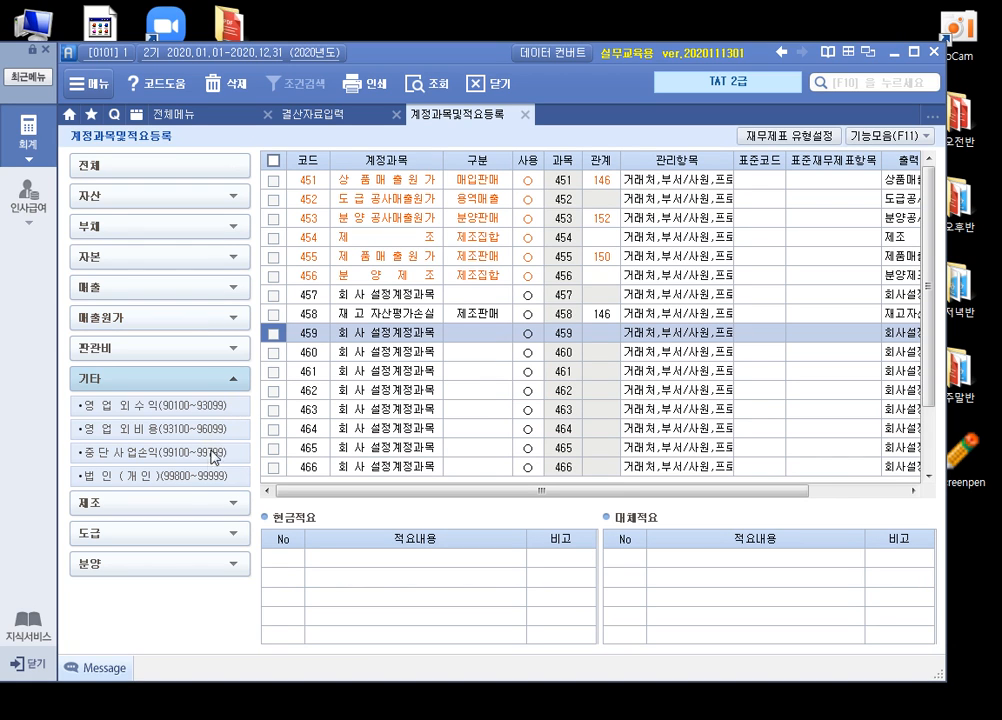
left_click(190, 429)
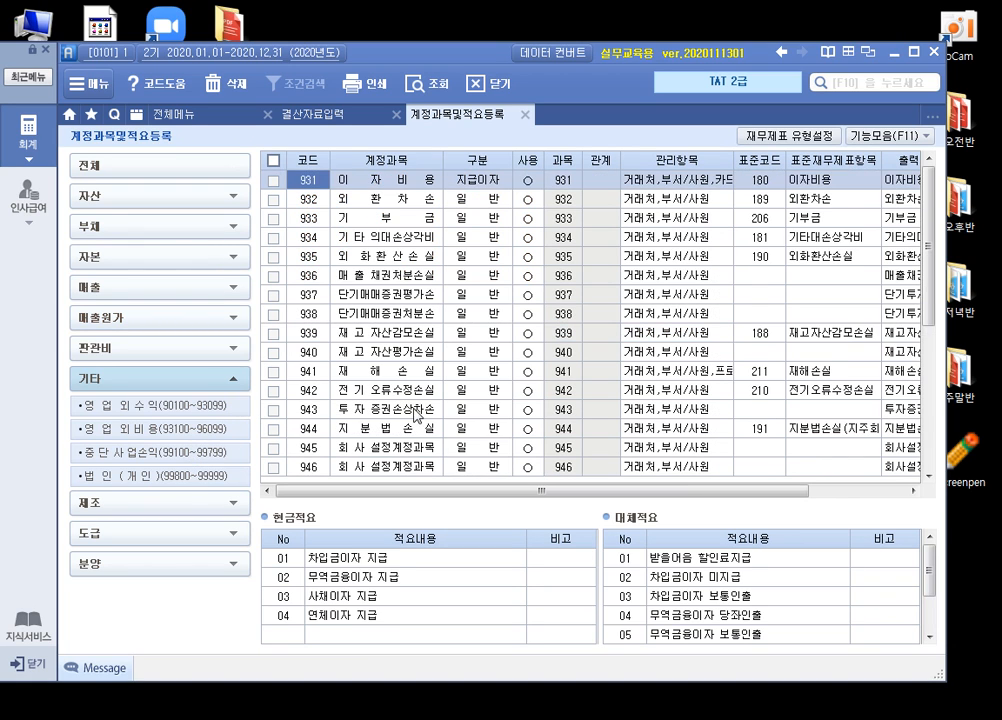
scroll(417, 413, "down", 5)
left_click(395, 333)
type("제고자산평가손")
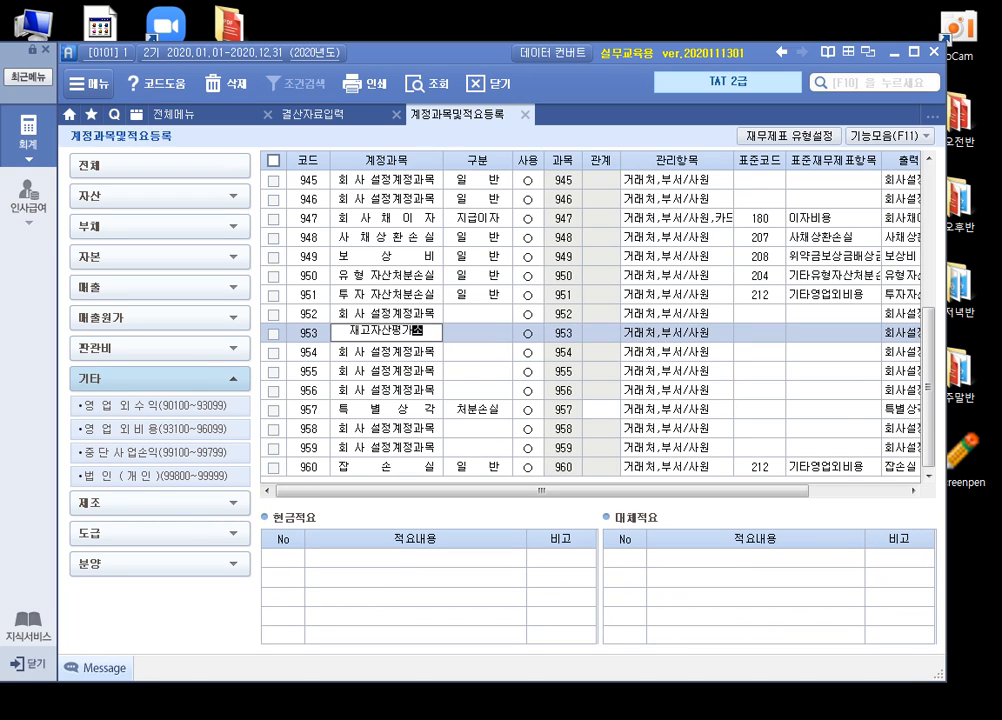
type("실")
key("Return")
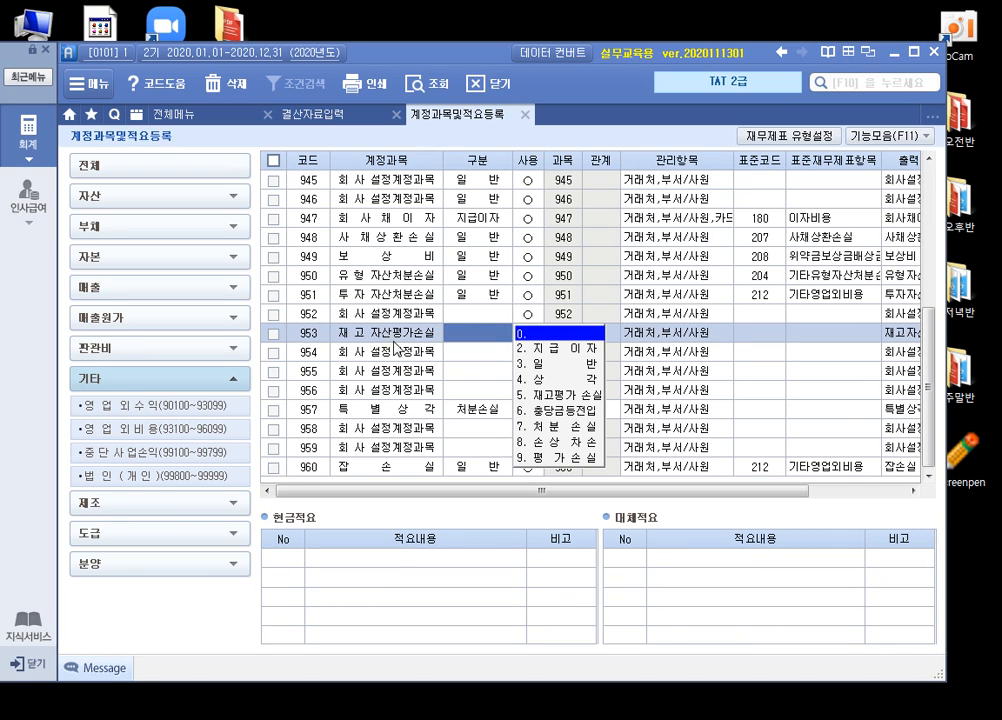
Step: Give account 953 구분 9 (평가손실), keep it in use, and set its related account to 146
type("5")
key("Return")
key("Return")
type("146")
key("Return")
key("Return")
key("Return")
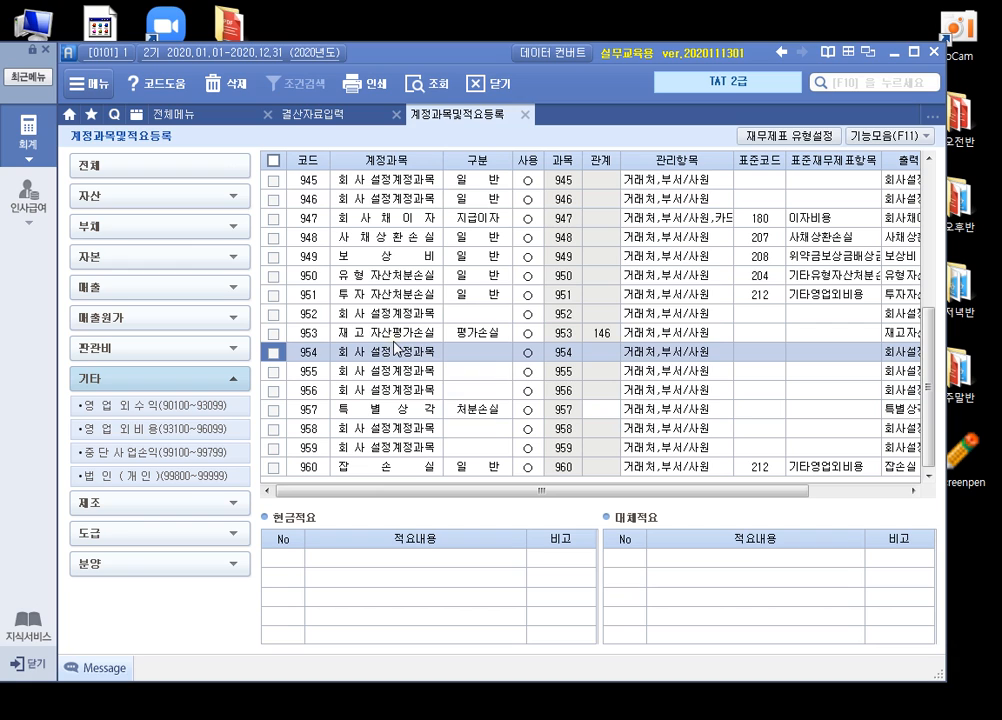
Step: Reload the 결산자료입력 data through month 12 and check the 기말 상품 재고액 amount field
left_click(310, 113)
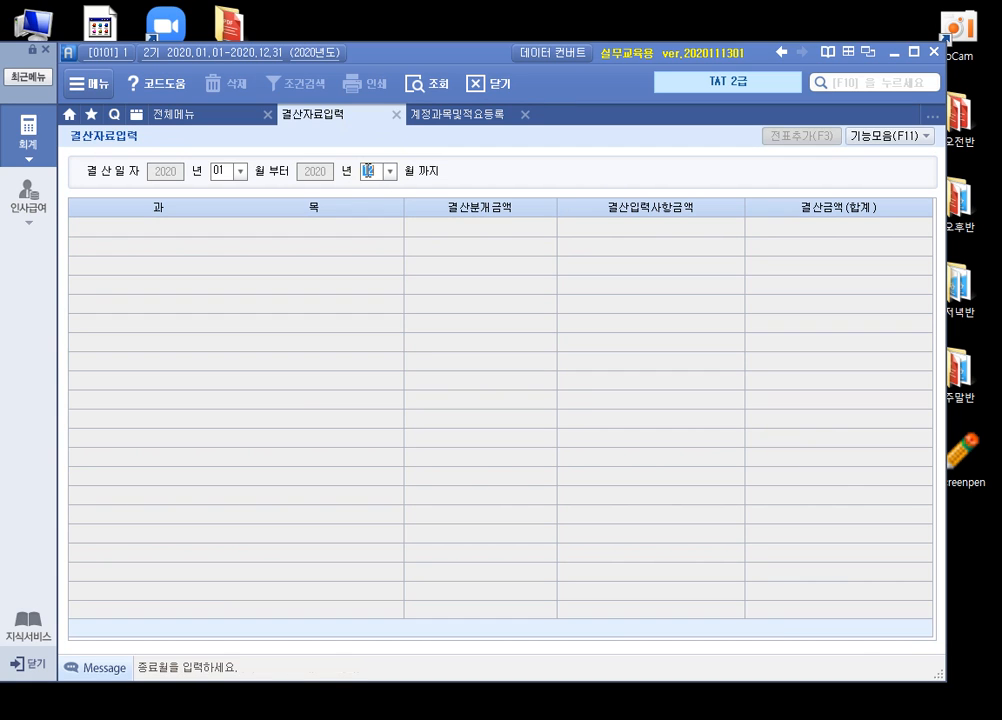
key("Return")
key("Escape")
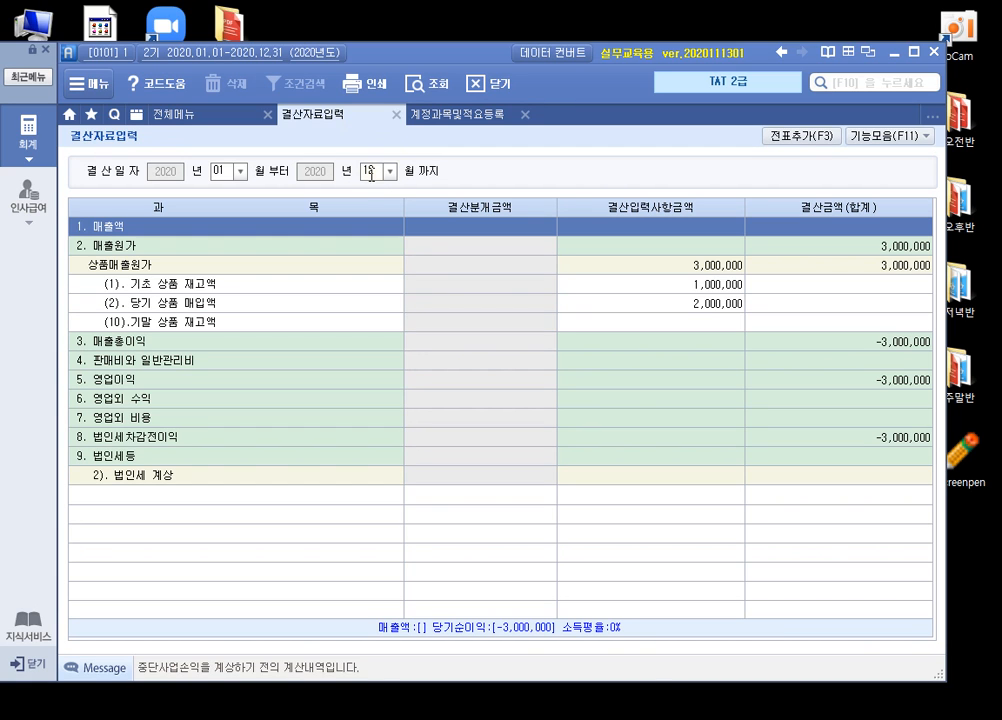
left_click(718, 325)
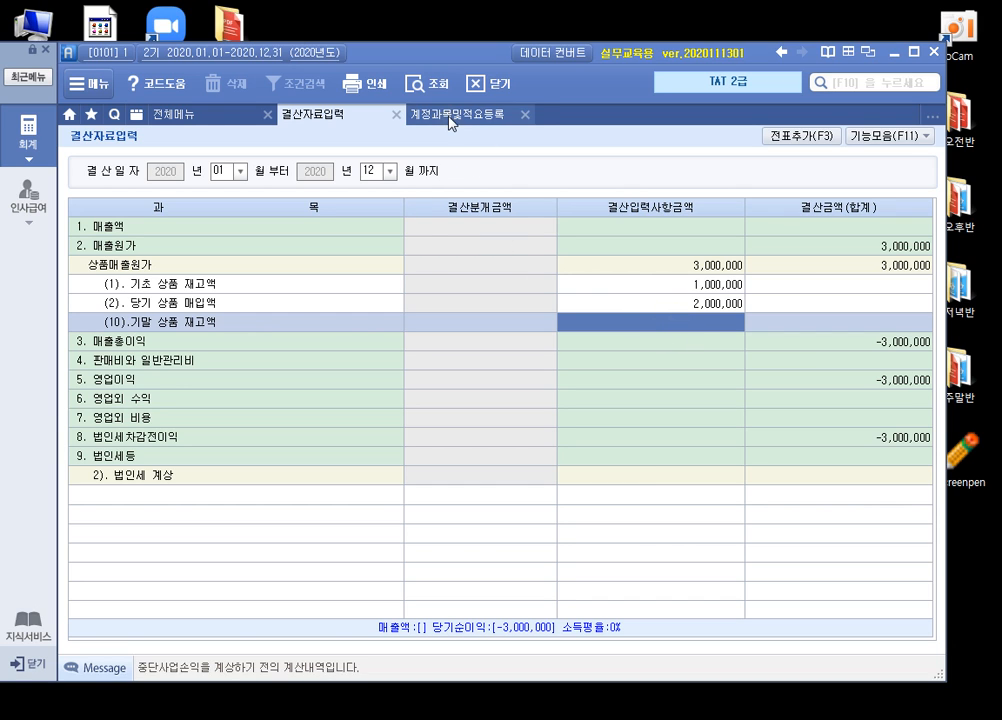
Step: Open 일반전표입력 for December 31 and begin a 차변 (debit) line
left_click(231, 120)
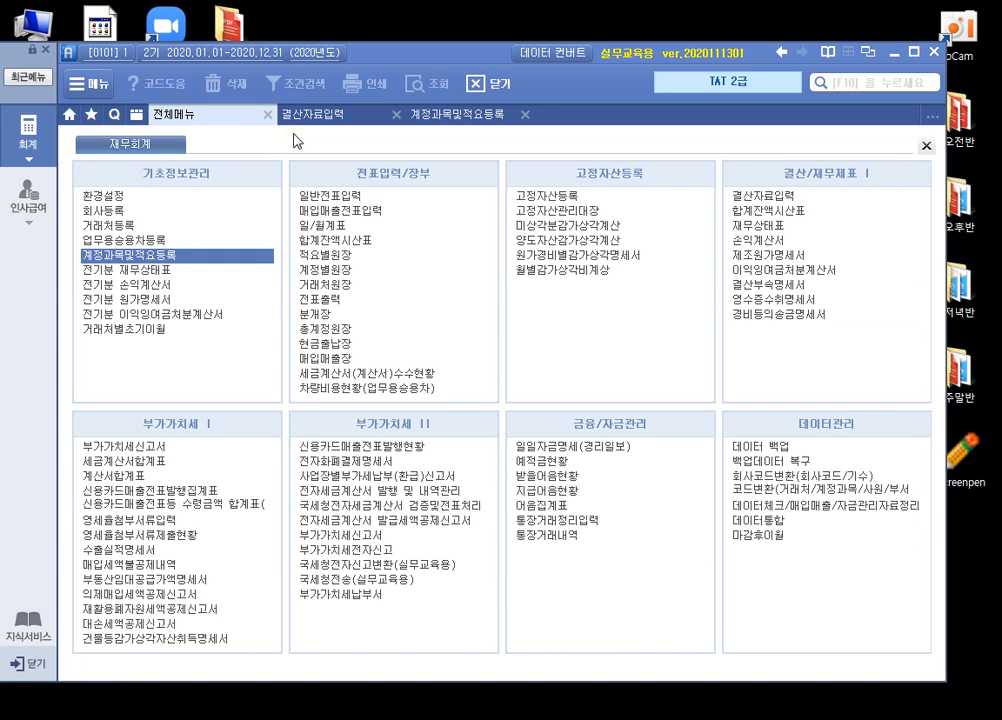
left_click(385, 195)
type("12")
key("Return")
type("31")
key("Return")
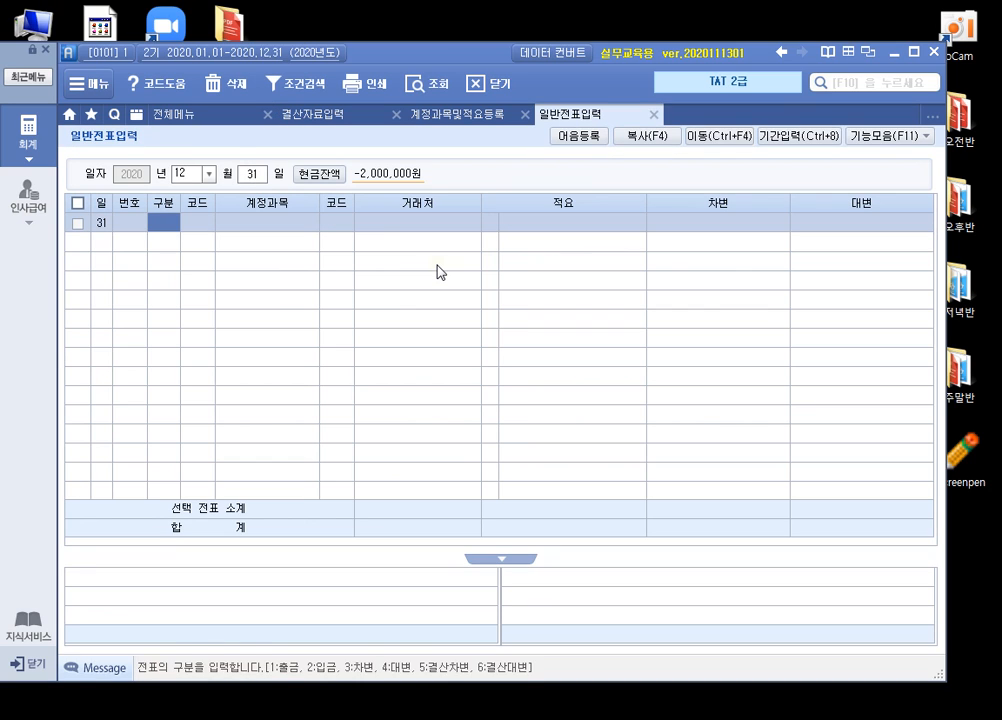
type("3")
key("Return")
type("재고")
key("Return")
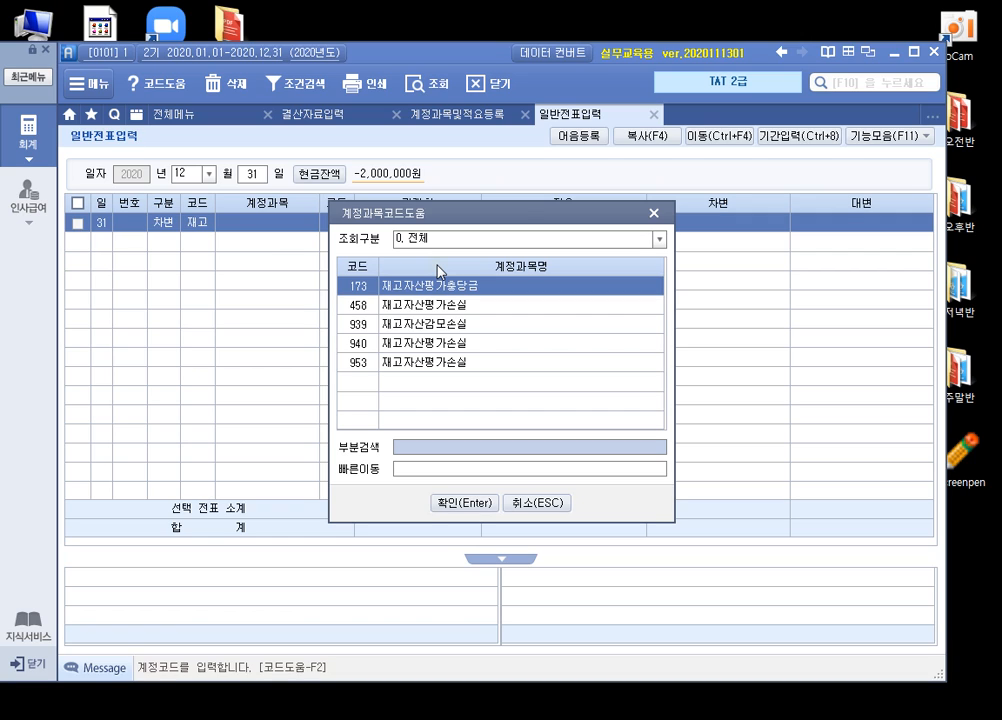
key("Down")
key("Down")
key("Down")
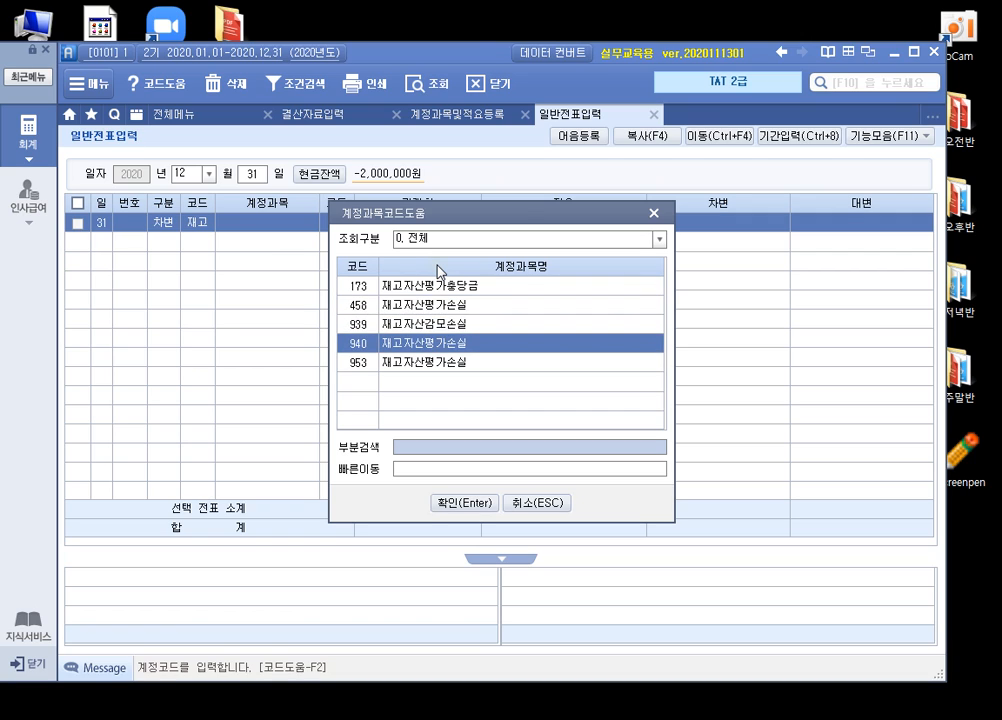
key("Escape")
Step: Try to delete account 953 재고자산평가손실 in 계정과목및적요등록 and inspect its 구분 options
left_click(468, 115)
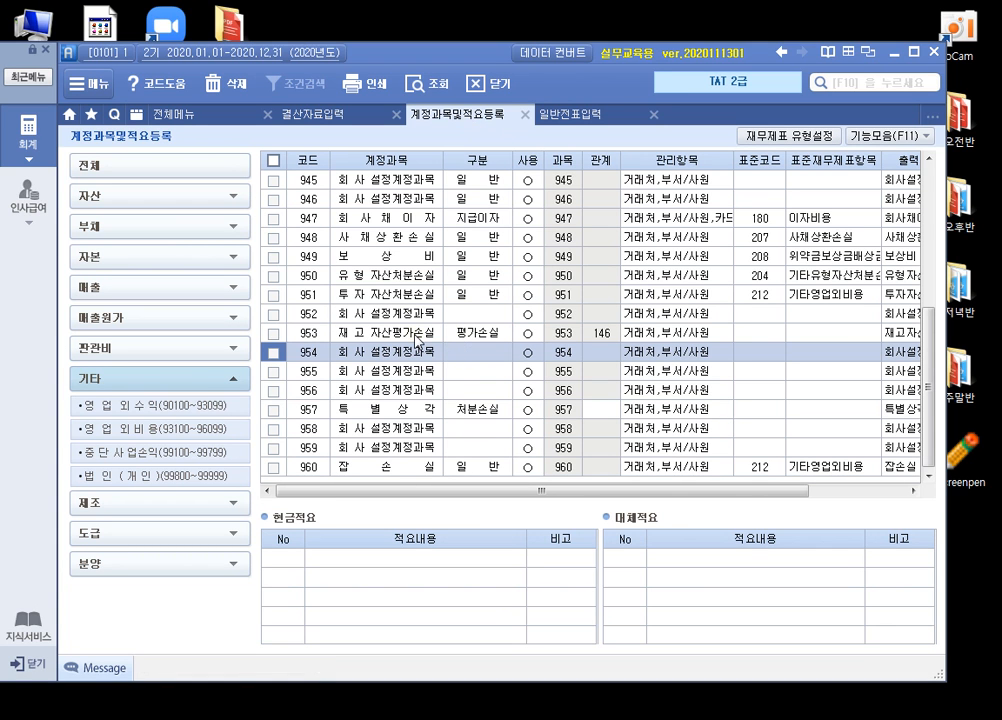
left_click(279, 336)
left_click(273, 333)
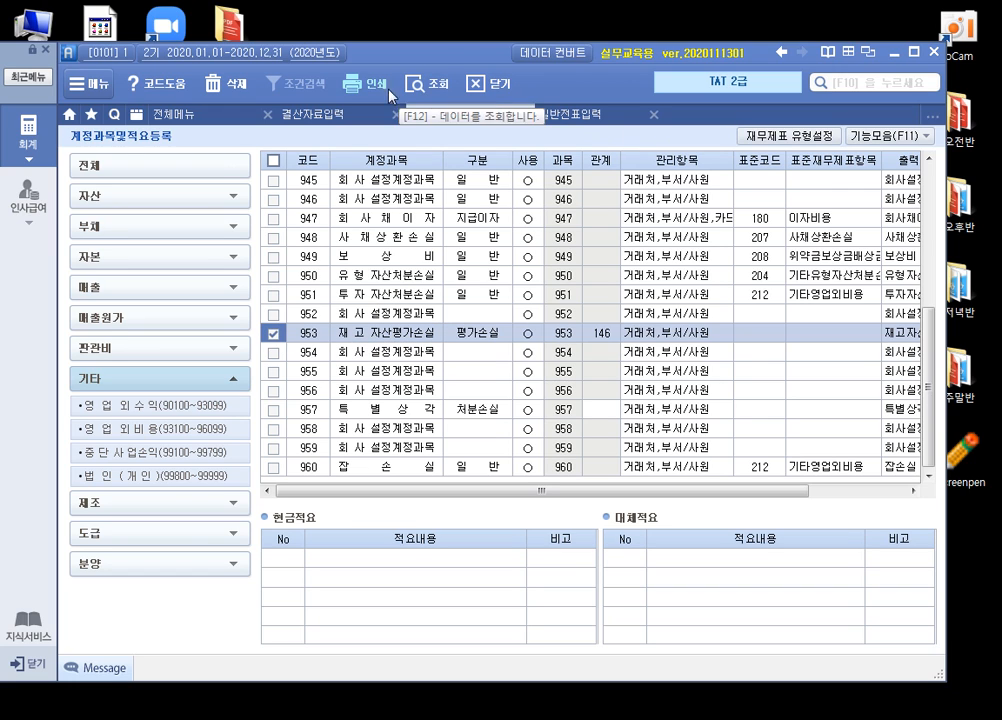
left_click(238, 85)
left_click(504, 411)
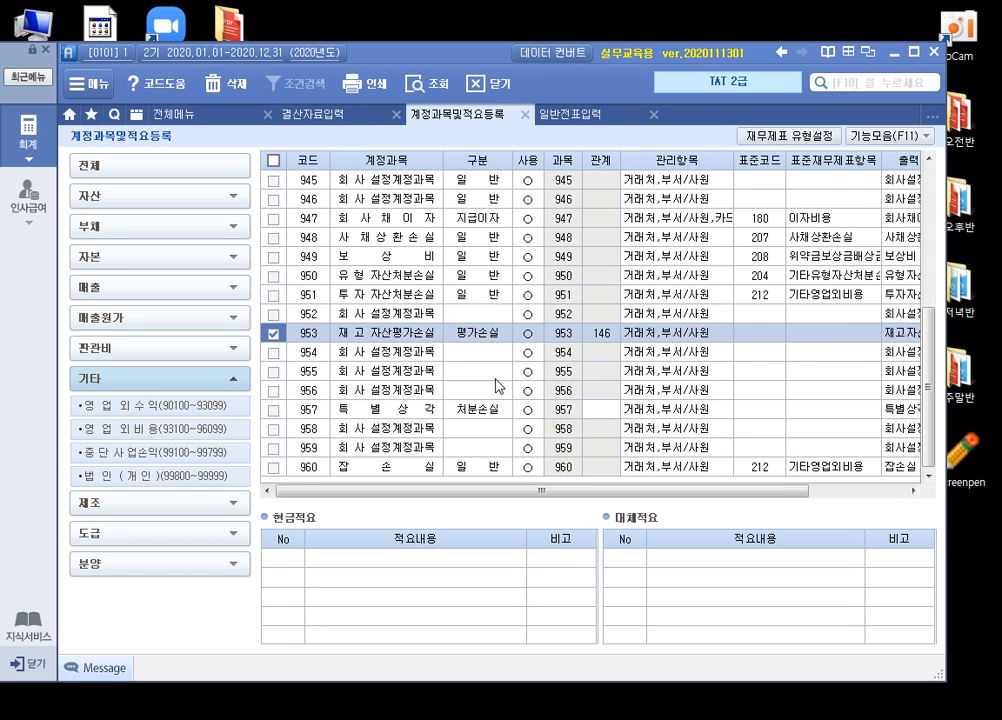
left_click(471, 357)
left_click(472, 336)
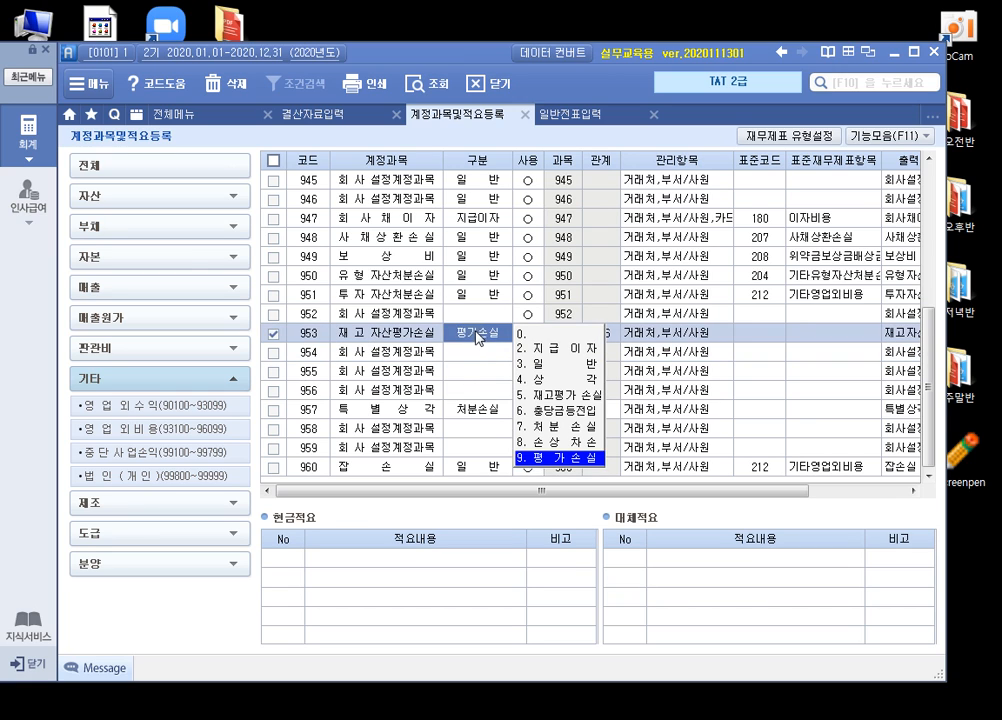
Step: Set the related account of existing account 940 재고자산평가손실 to 146
scroll(478, 336, "up", 3)
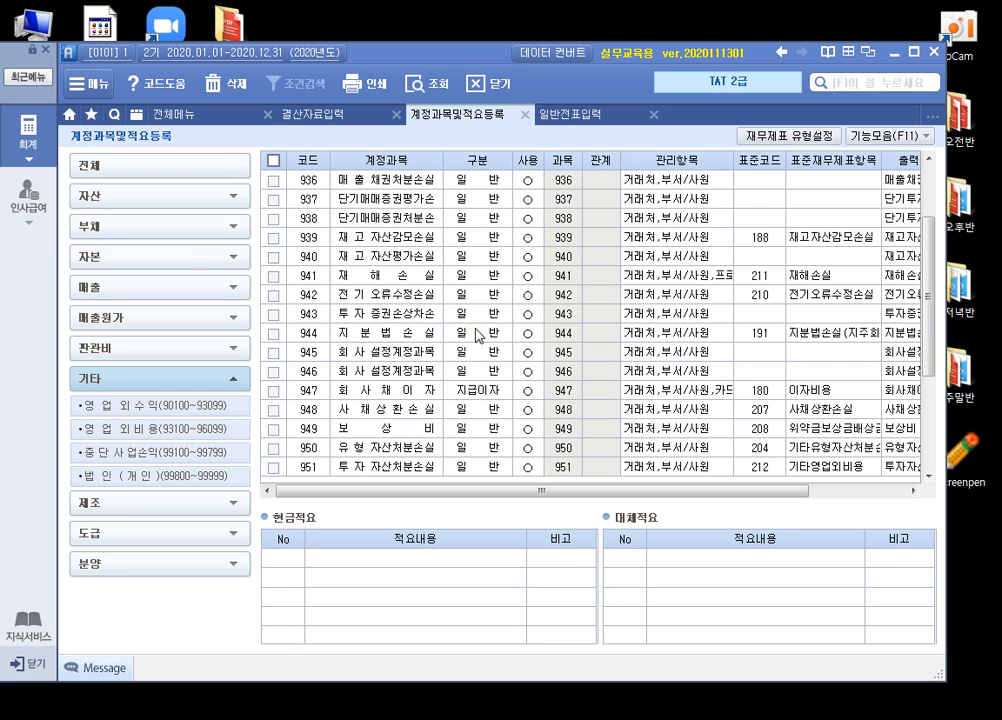
left_click(432, 259)
left_click(609, 262)
type("146")
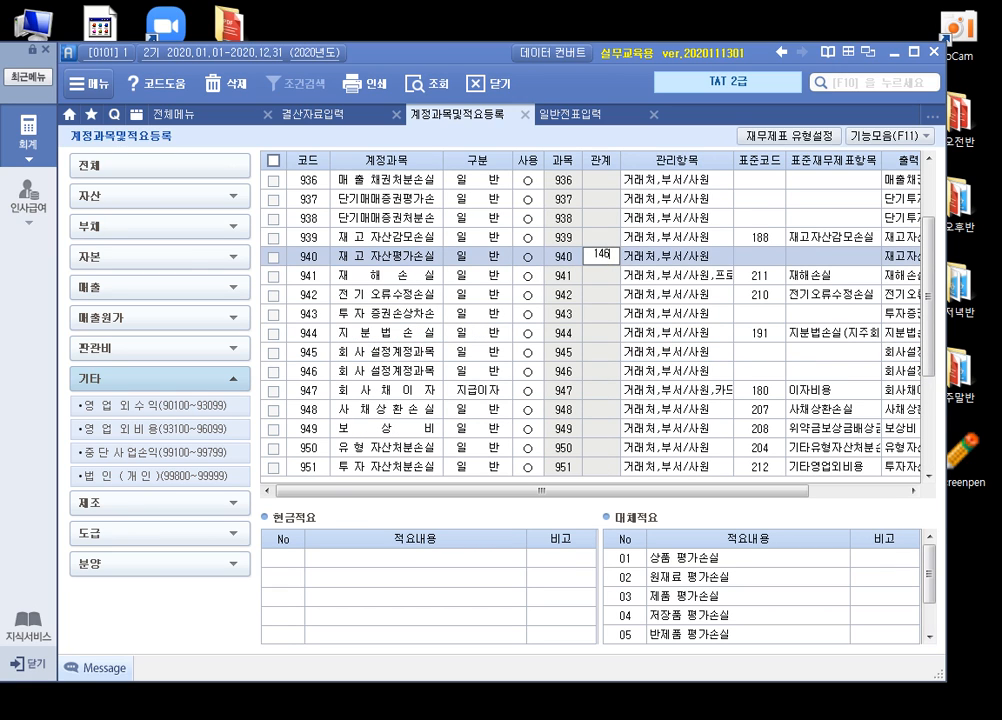
key("Return")
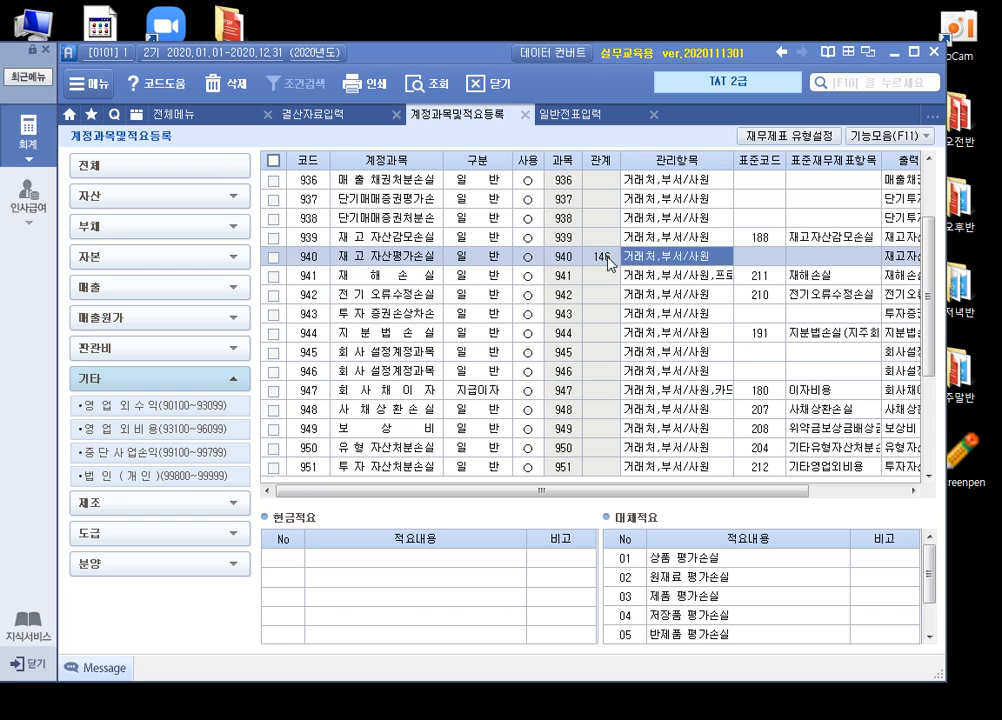
Step: Complete the December 31 debit line with account 940 재고자산평가손실 for 200,000
left_click(587, 118)
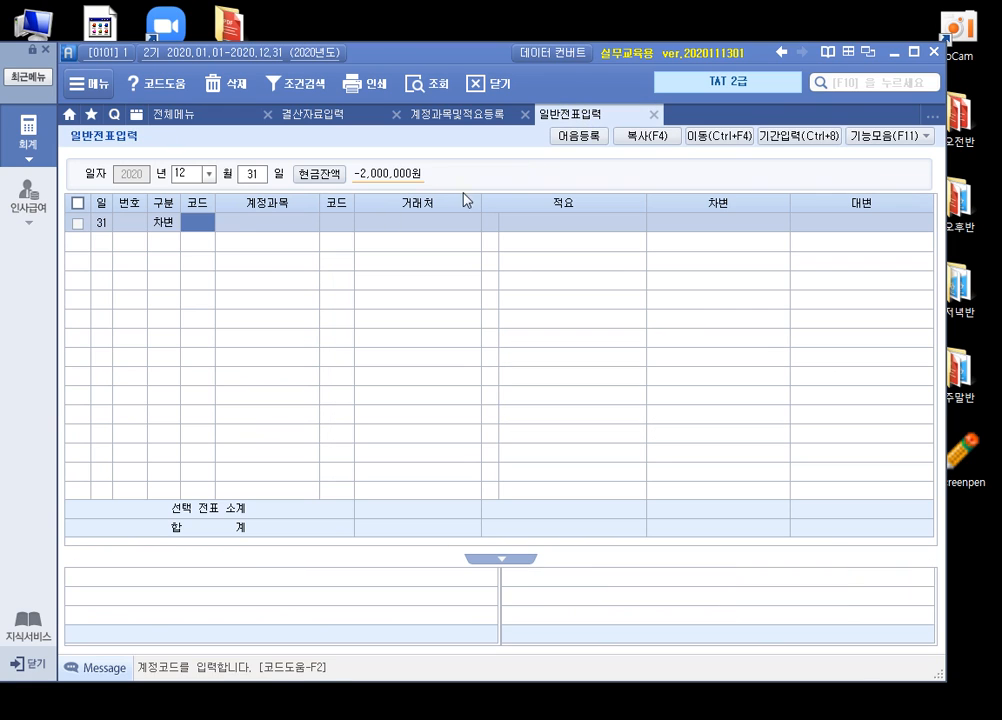
type("재고")
key("Return")
key("Down")
key("Down")
key("Down")
key("Return")
key("Return")
key("Return")
type("200000")
key("Return")
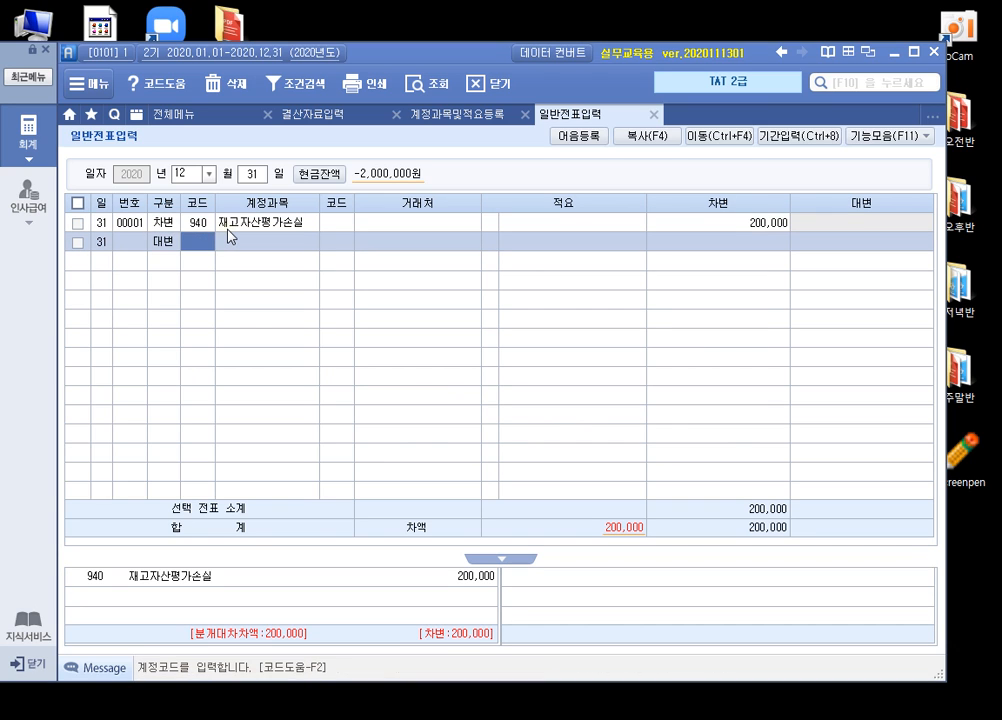
Step: Enter the matching credit line with account 173 재고자산평가충당금 for 200,000
type("재고")
key("Return")
key("Return")
key("Return")
key("Return")
key("Return")
type("200000")
key("Return")
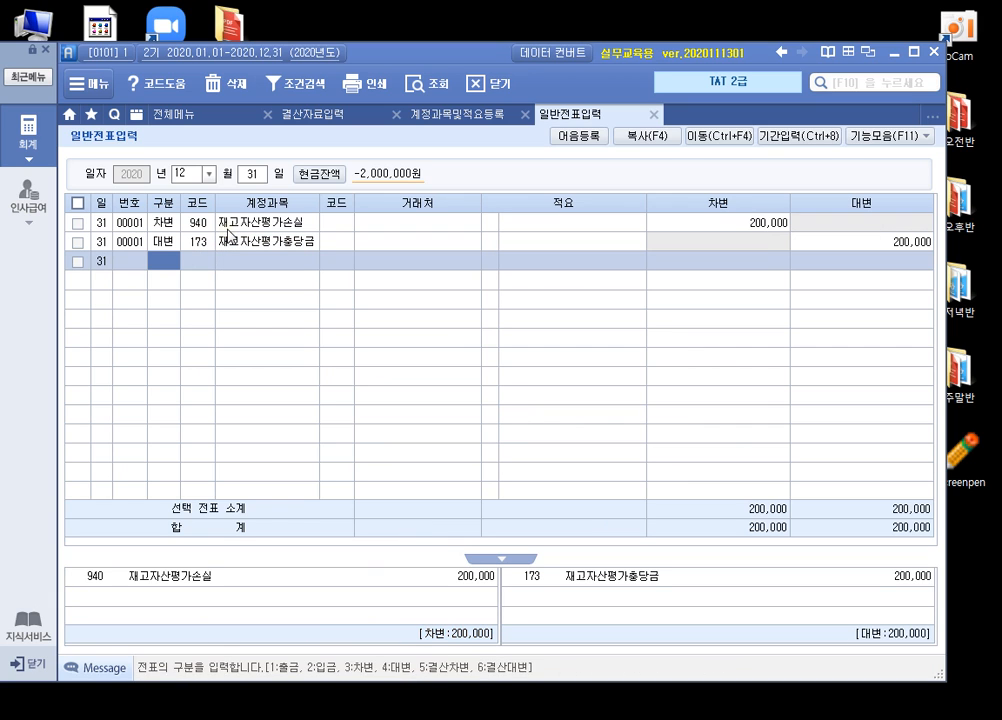
type("4")
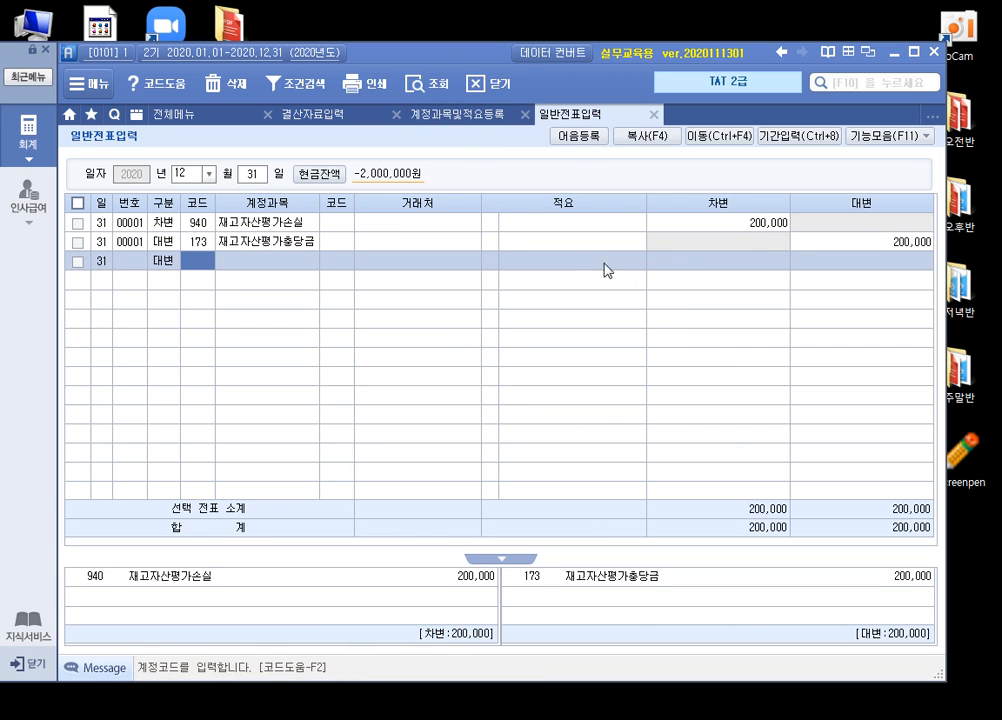
Step: Reload the 결산자료입력 data through month 12 and check the 재고자산평가손실 line under 영업외비용
left_click(369, 122)
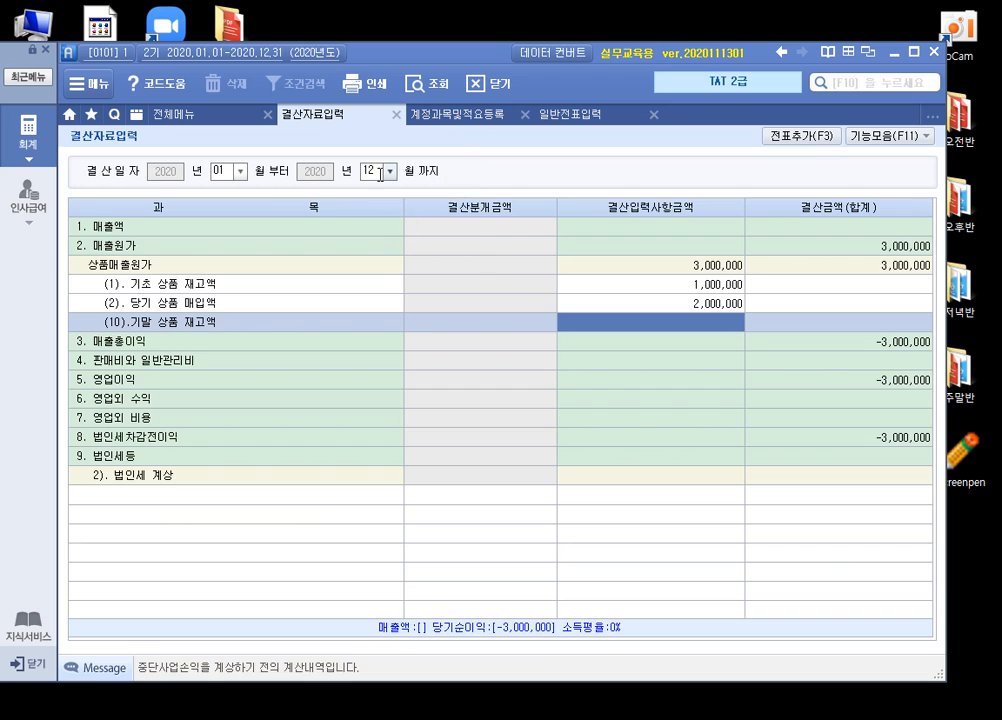
left_click(372, 170)
key("Return")
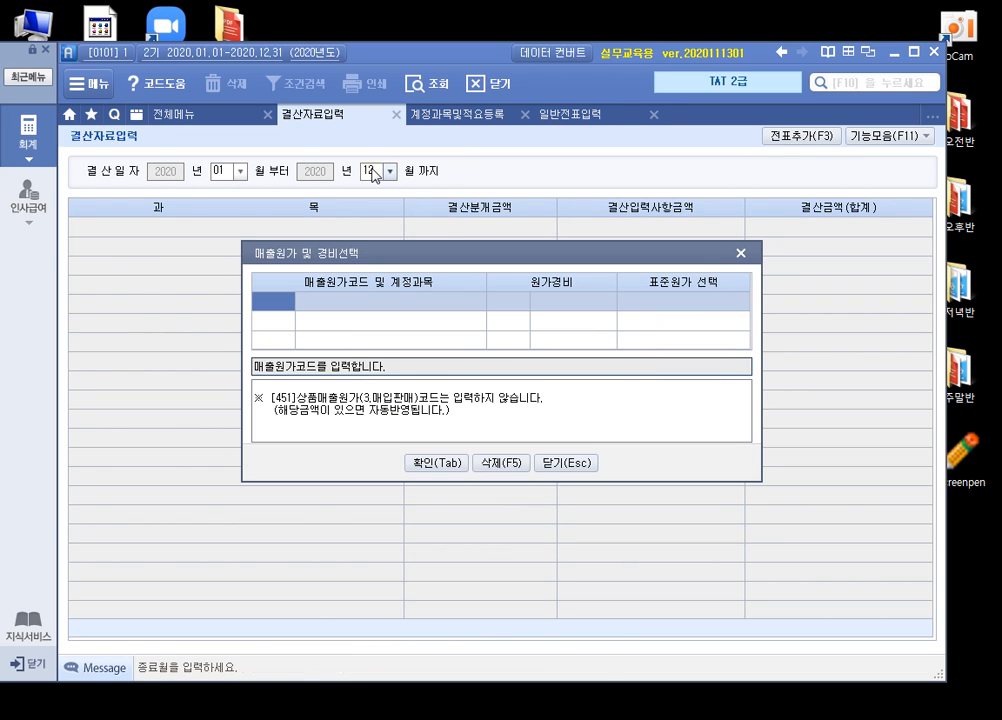
key("Tab")
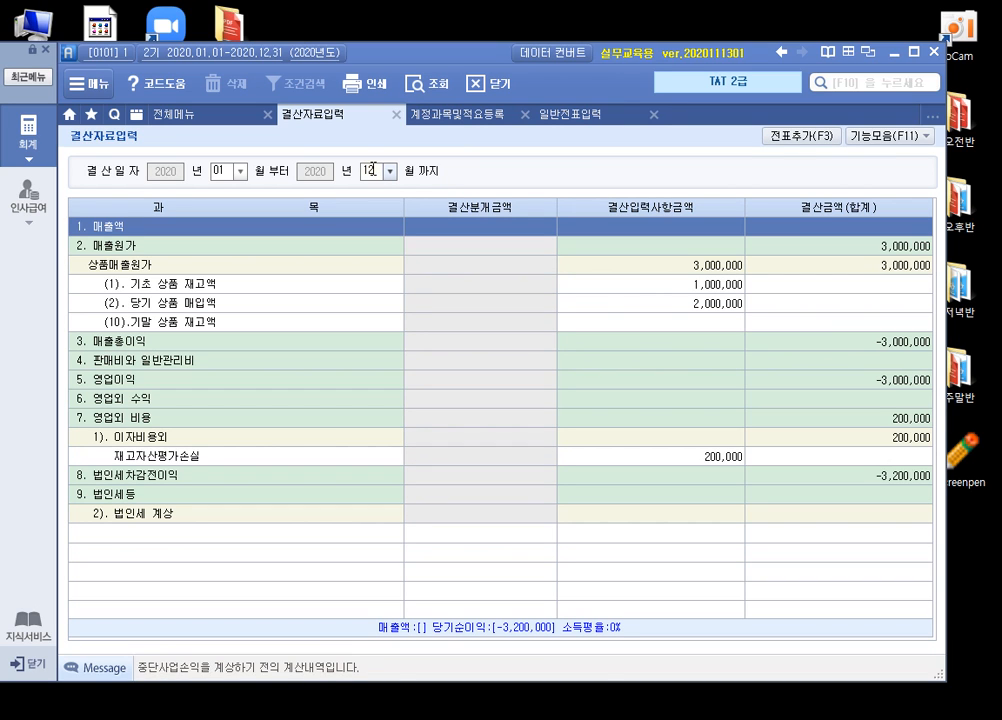
left_click(365, 306)
left_click(697, 460)
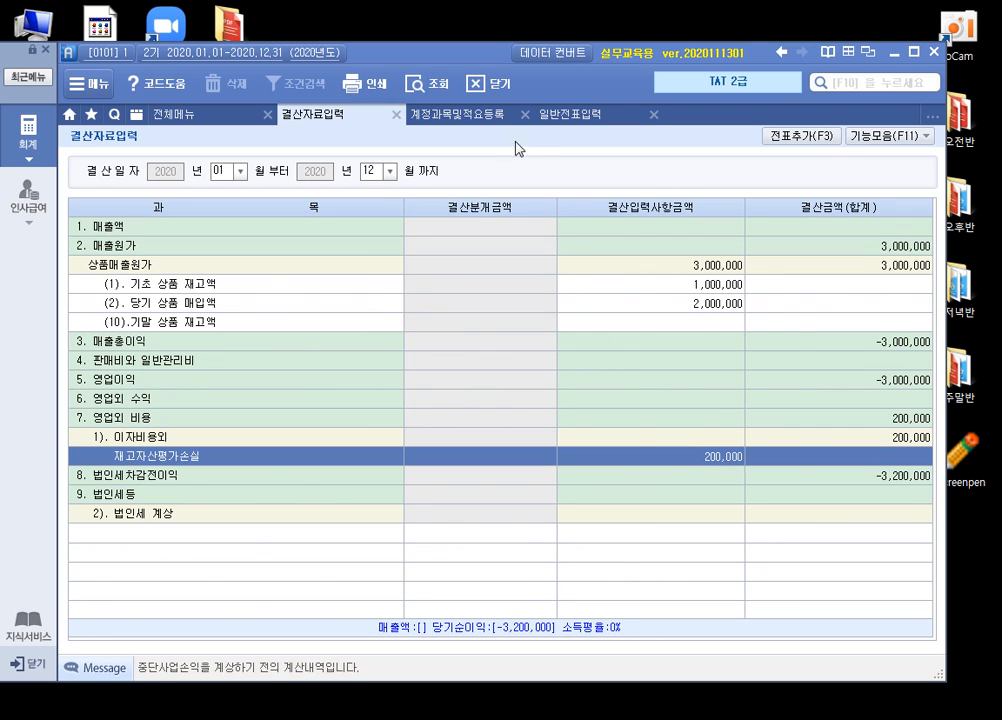
Step: Review account 940 and the 구분 and related account of 재고자산평가충당금 (173) in 계정과목및적요등록
left_click(490, 117)
left_click(388, 258)
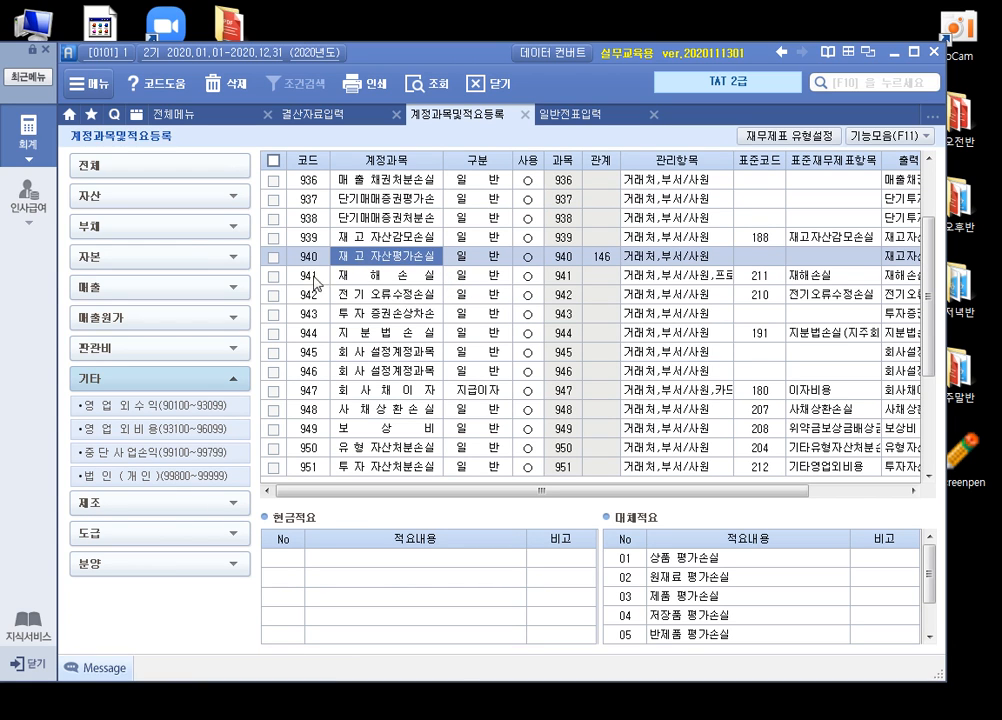
left_click(226, 197)
left_click(180, 271)
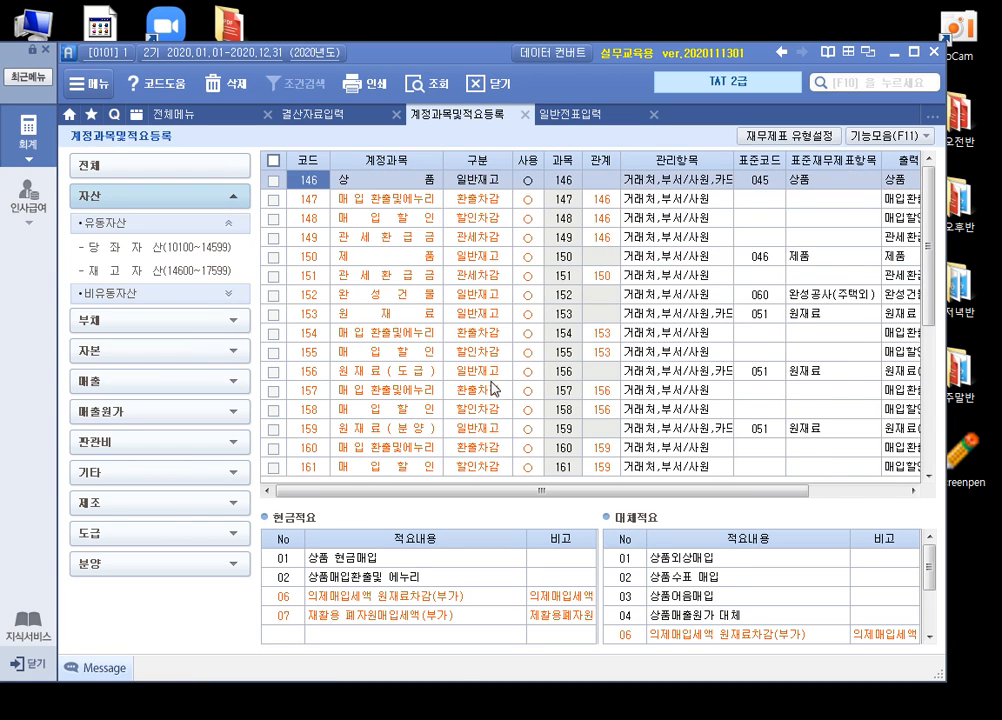
scroll(490, 385, "down", 4)
left_click(388, 428)
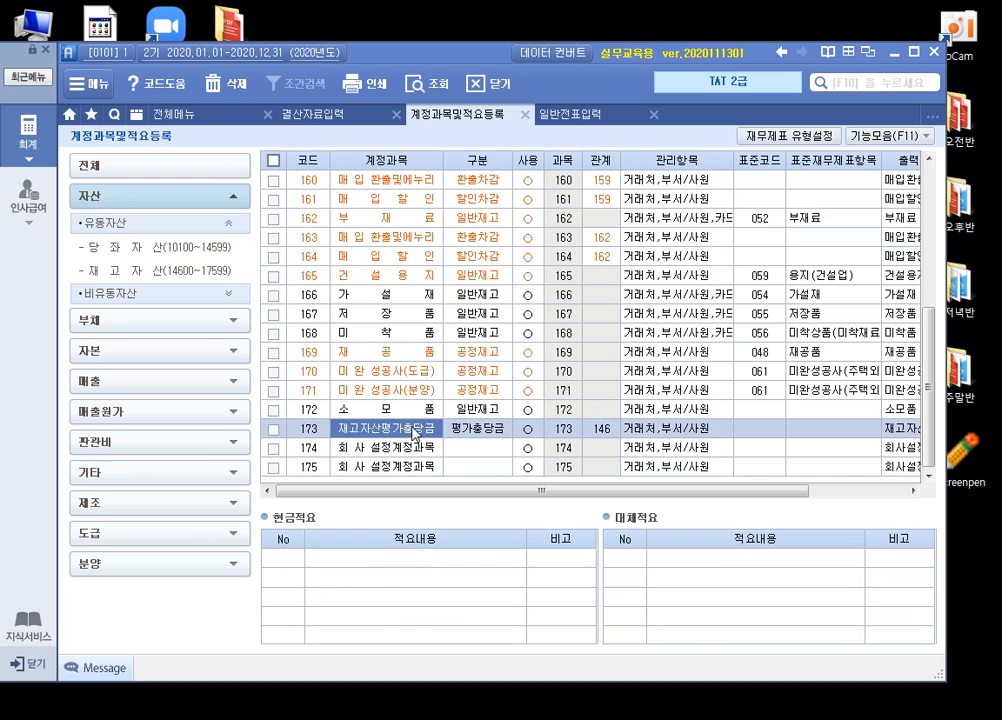
left_click(474, 429)
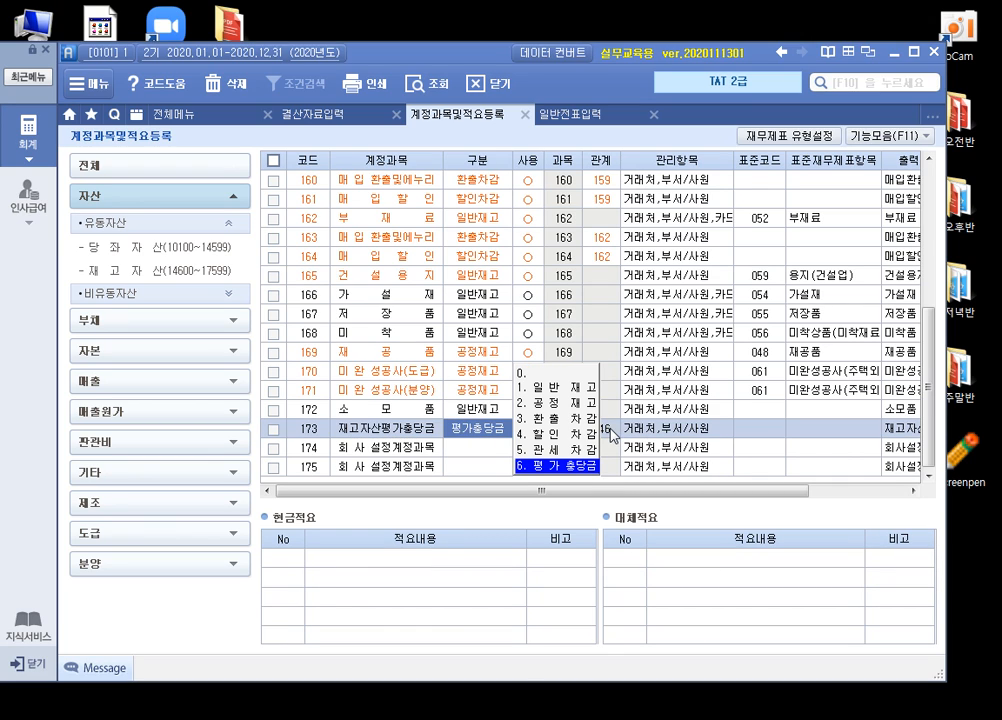
left_click(605, 429)
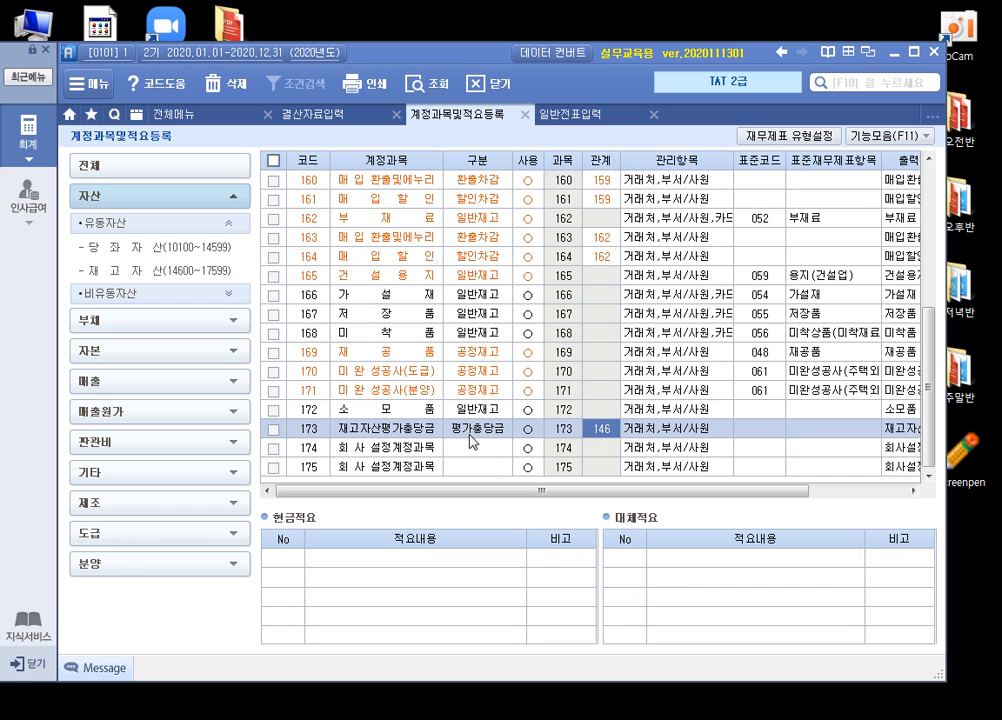
Step: Switch to KcLep, look through the cost of sales lines in 결산자료입력, and close that screen
left_click(754, 434)
left_click(899, 435)
left_click(899, 435)
key("Escape")
left_click(893, 52)
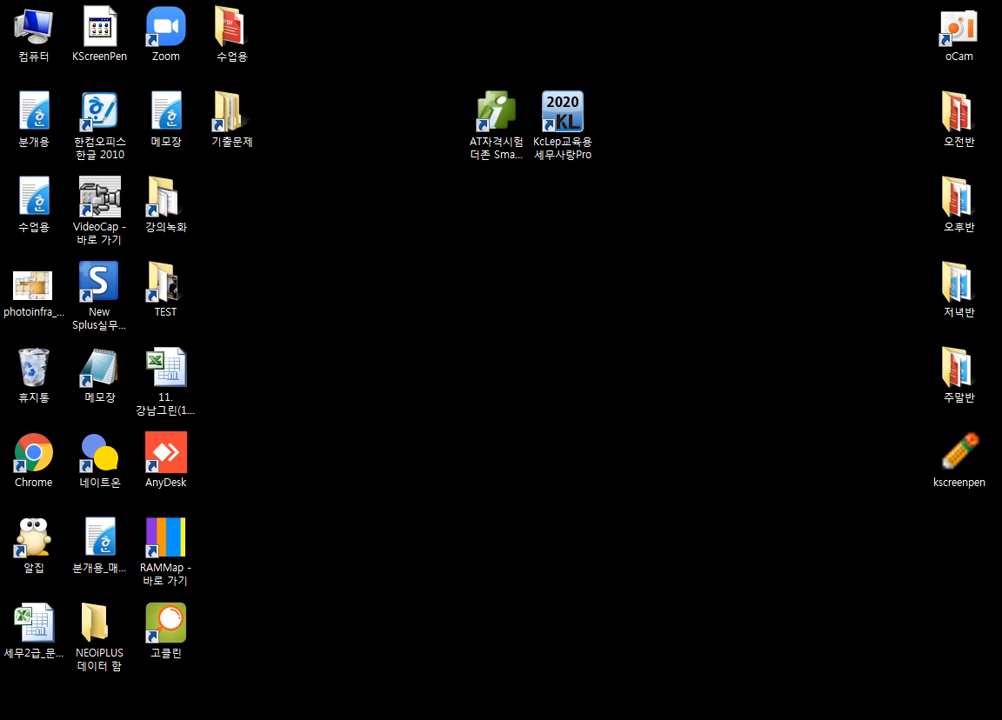
key("alt+Tab")
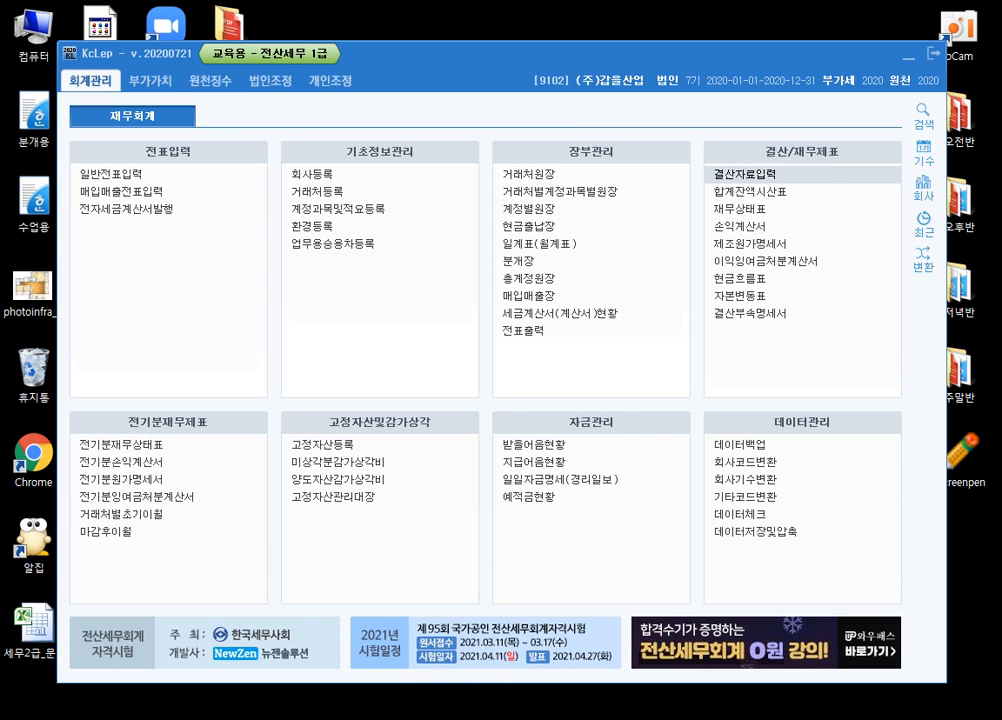
mouse_move(445, 719)
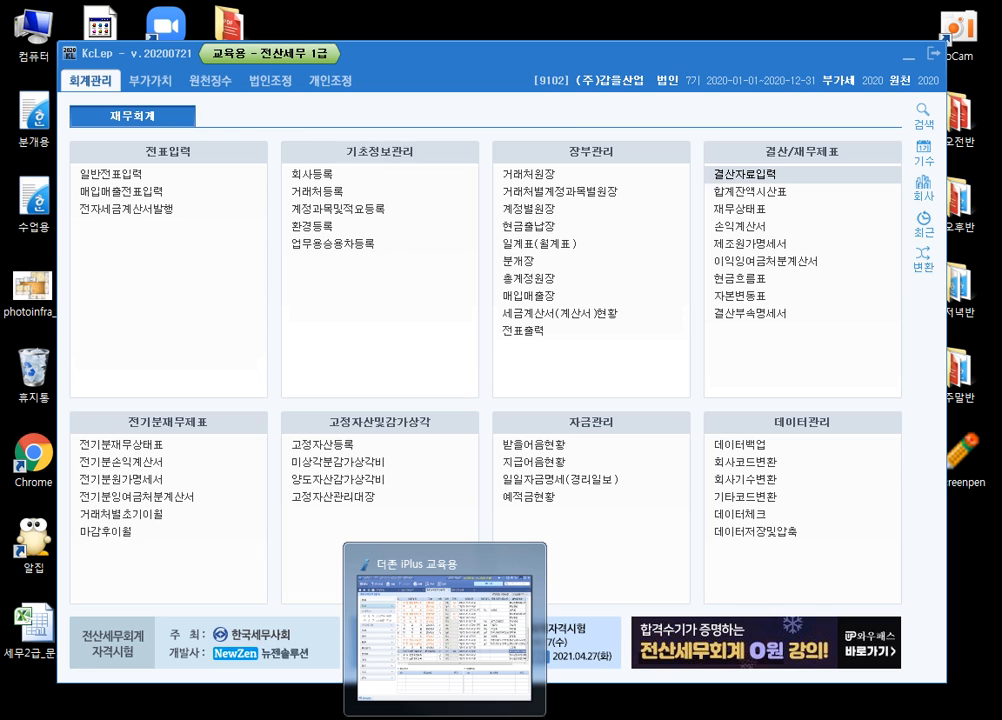
left_click(405, 719)
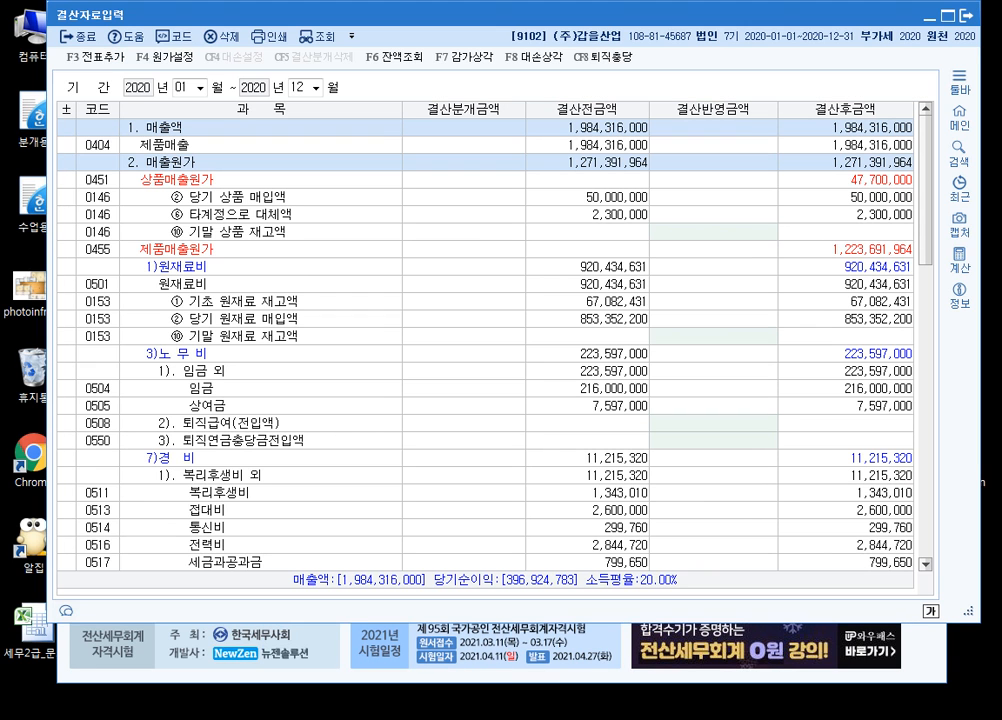
scroll(532, 333, "down", 2)
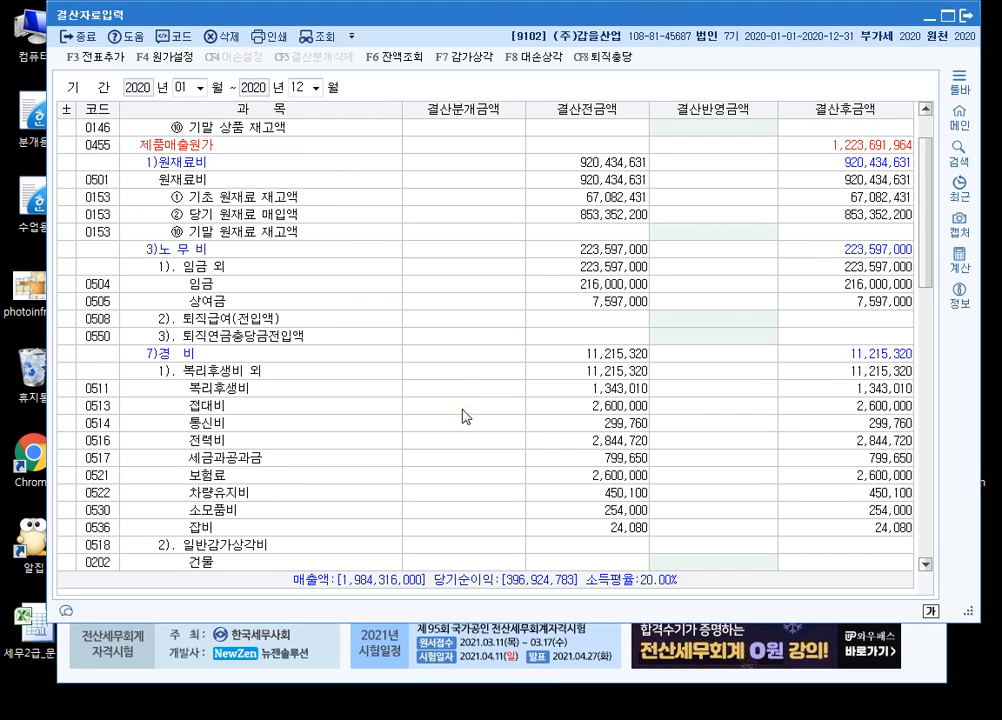
key("Escape")
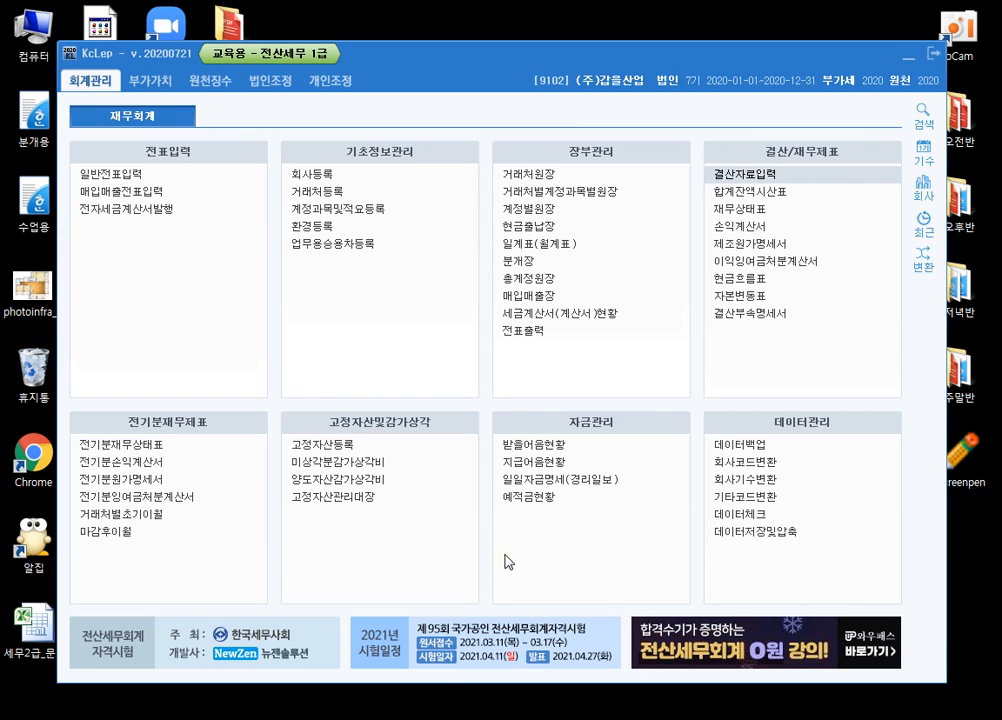
Step: Open 계정과목및적요등록 and search for 재고자산 accounts to select 재고자산평가손실 (0960) under 영업외비용
left_click(330, 208)
key("ctrl+f")
type("재고자산")
key("Return")
key("Return")
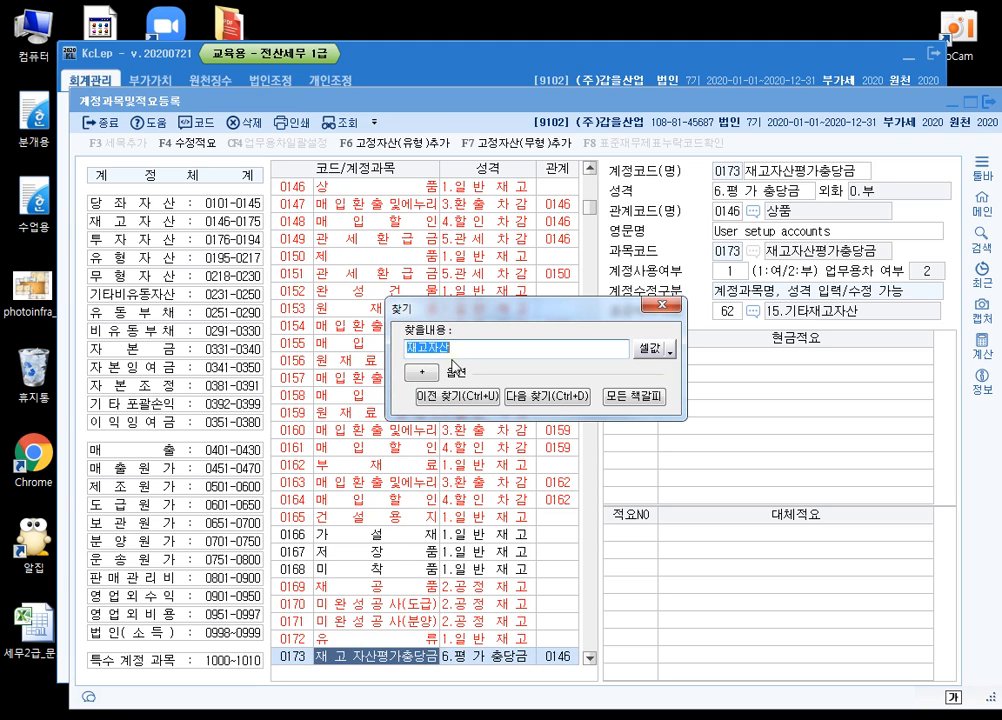
key("Return")
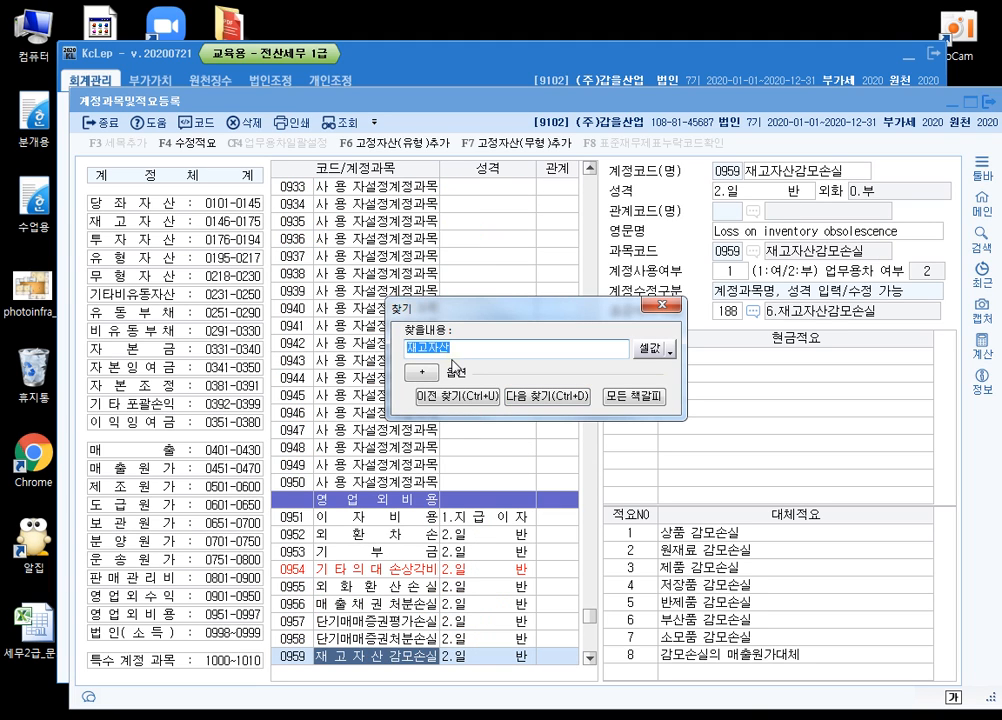
key("Return")
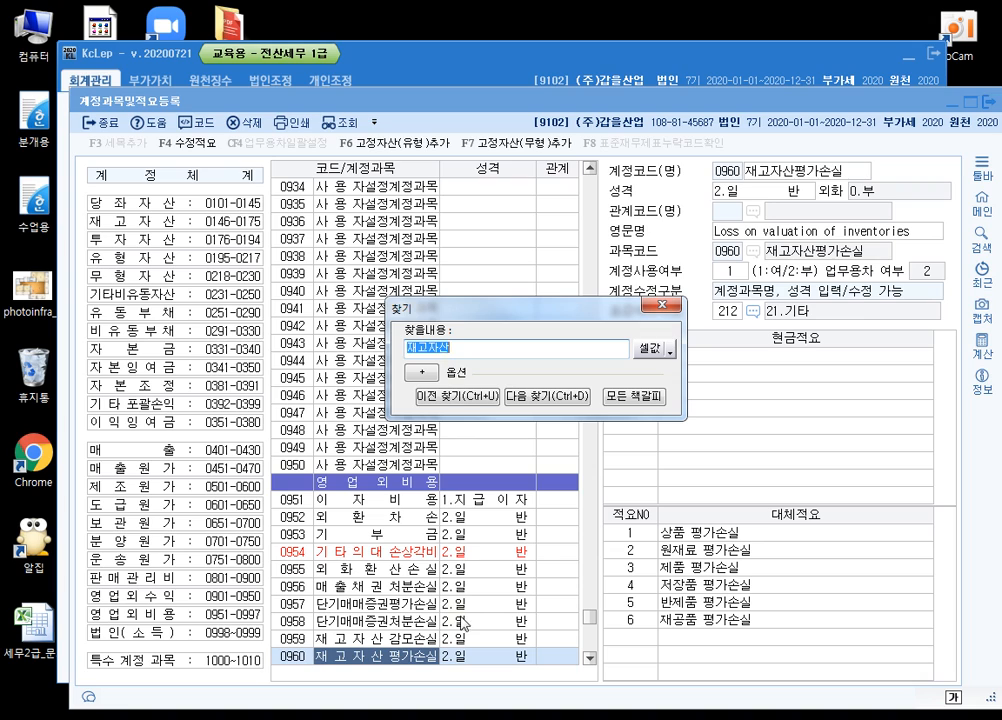
left_click(560, 658)
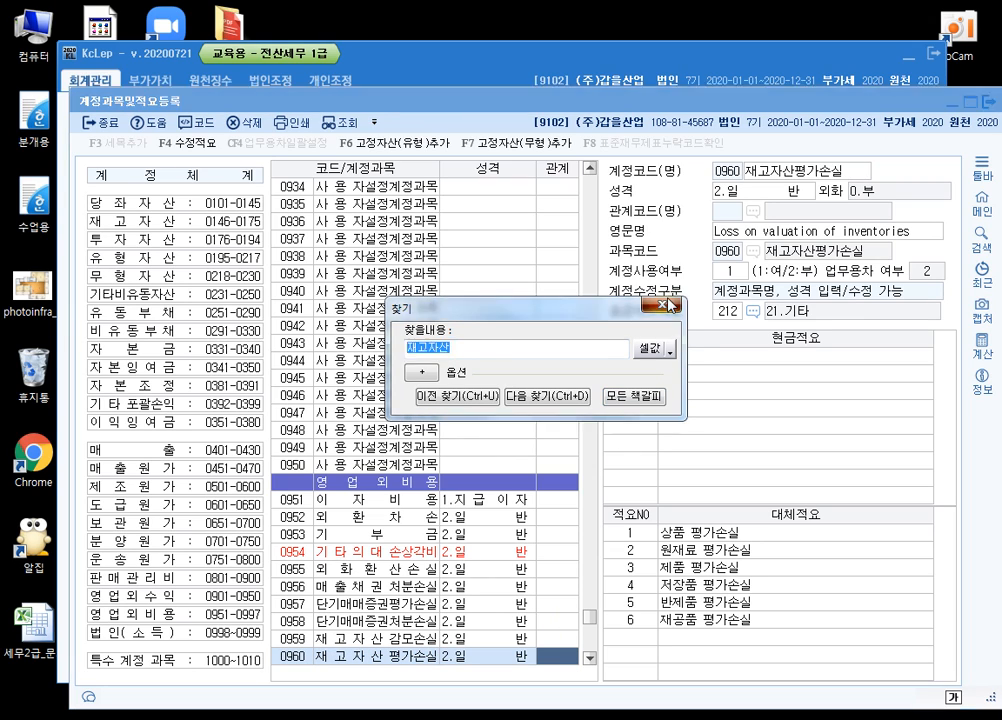
key("Escape")
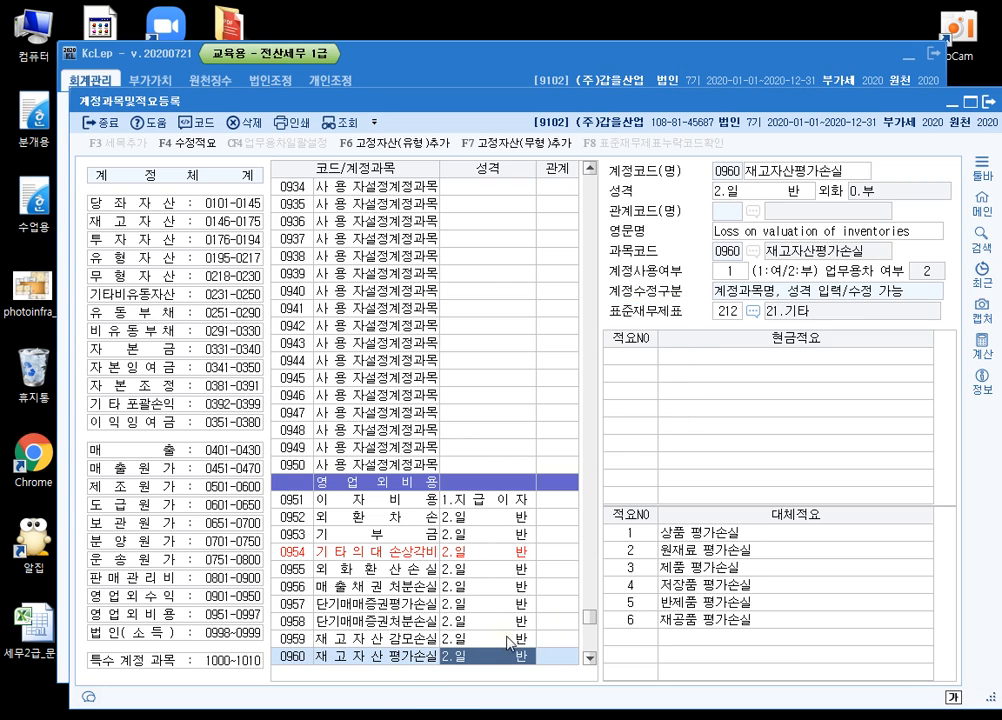
Step: Set account 0960's 성격 to 4.평가손실 and its 관계코드 to 0146 상품, and close the account registration
left_click(796, 190)
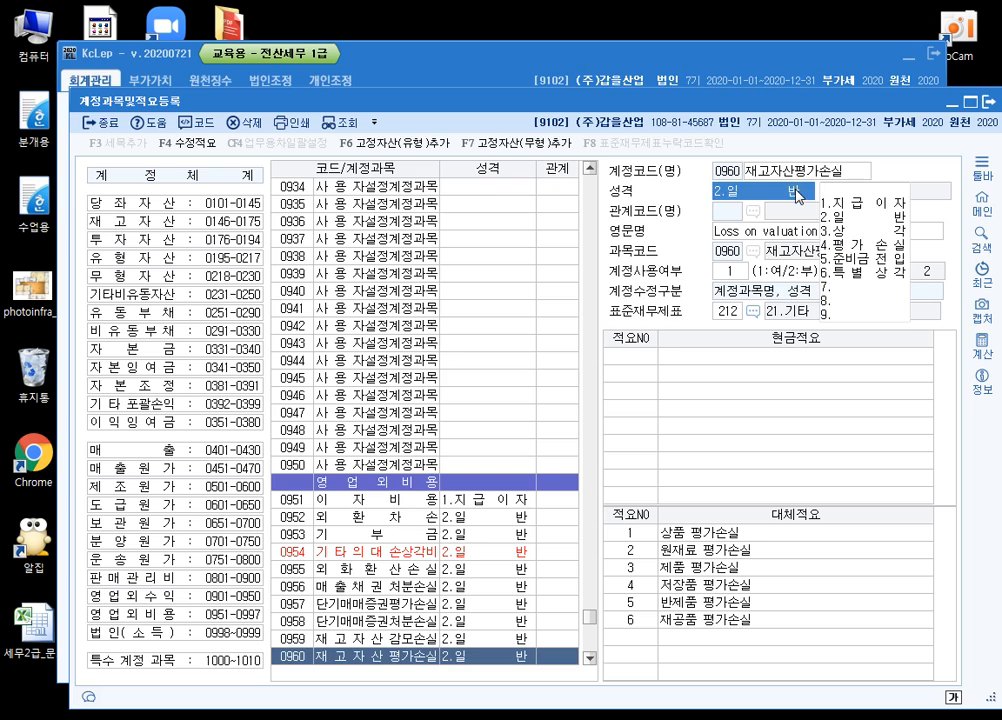
left_click(866, 244)
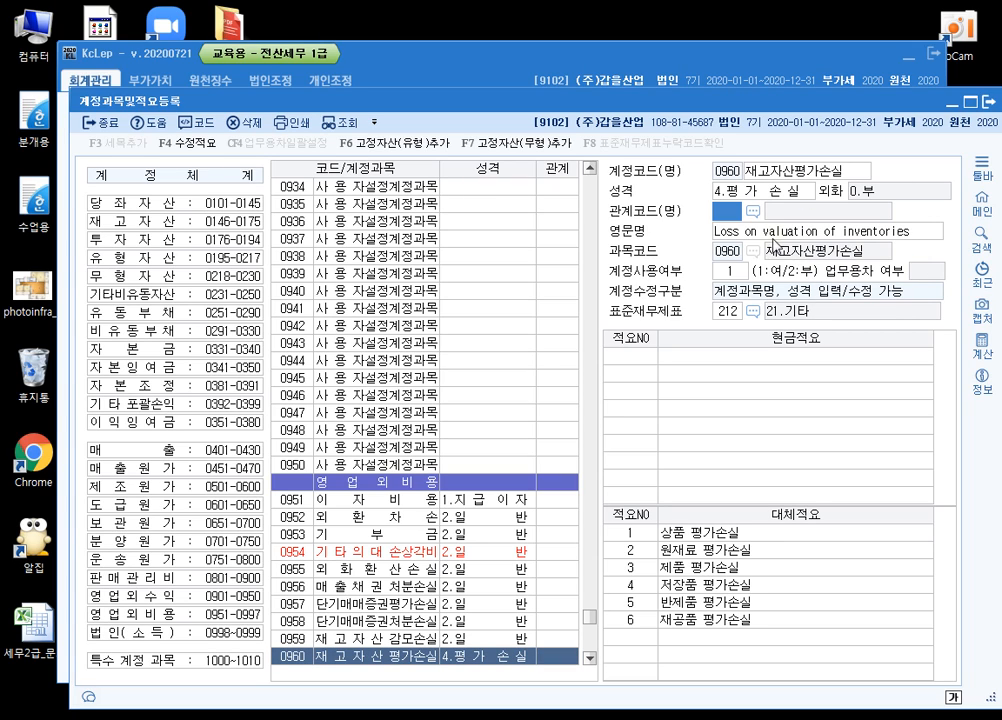
type("0146")
key("Return")
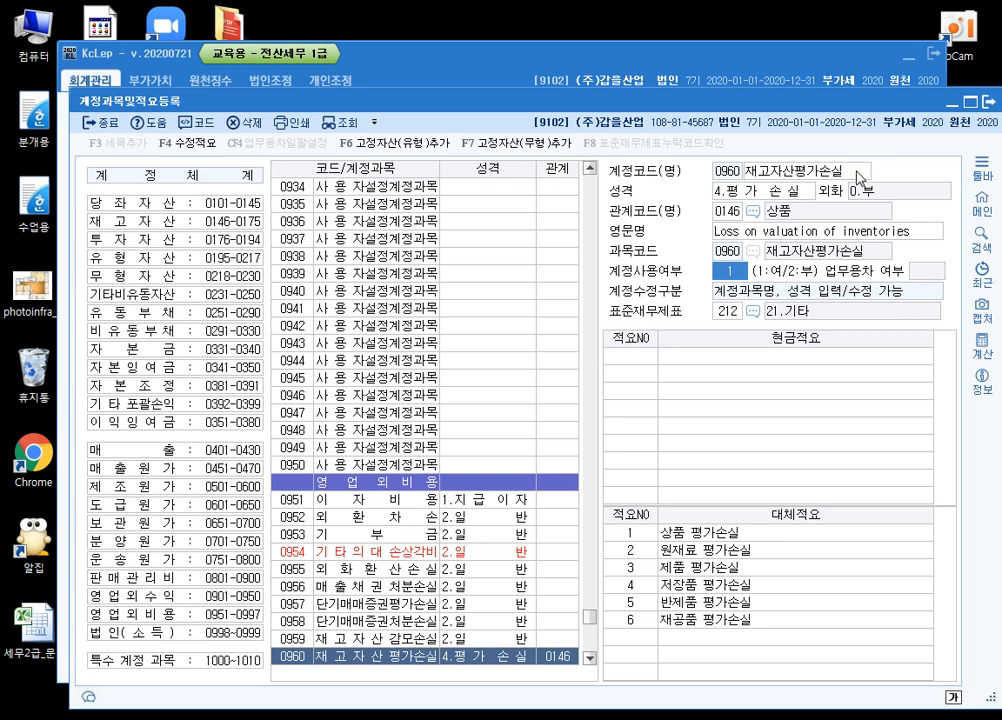
left_click(990, 103)
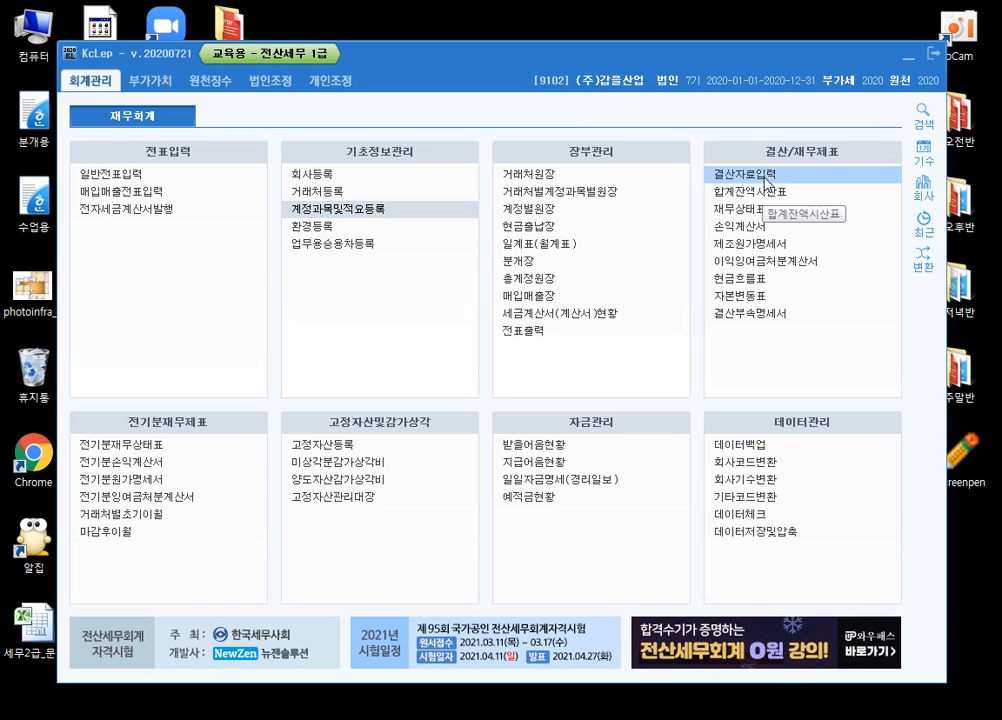
Step: Reopen 결산자료입력 for January through December 2020 with the previously entered data and locate the 상품 평가손실 line
left_click(768, 174)
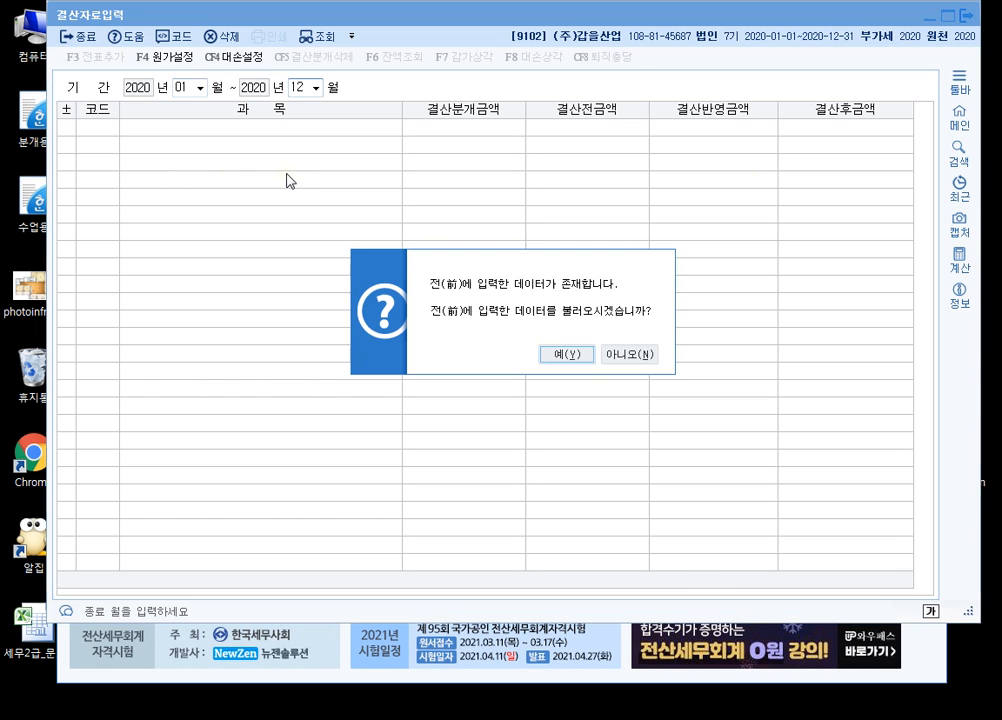
key("Return")
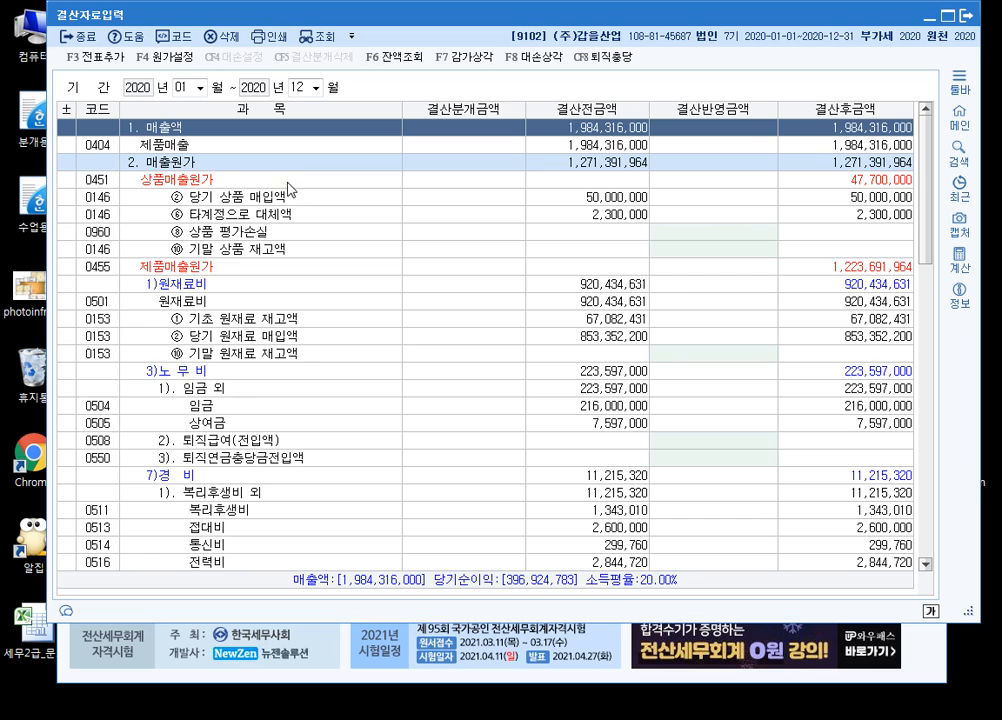
left_click(281, 236)
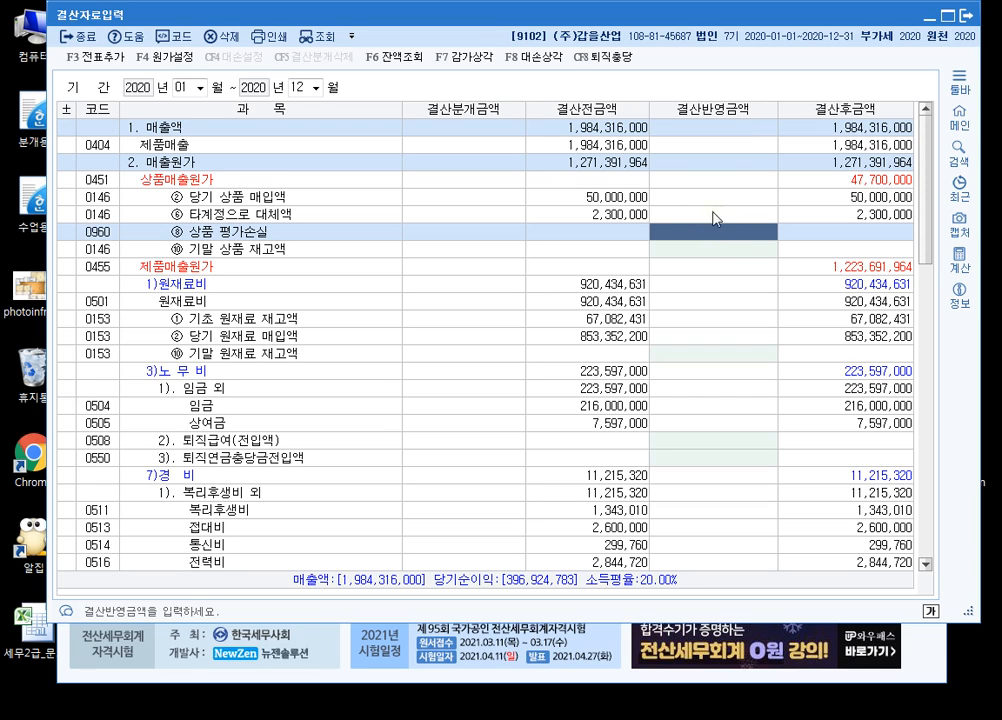
Step: Enter 10,000,000 as the 결산반영금액 for 기말 상품 재고액 and check the 상품매출원가 amount
left_click(712, 251)
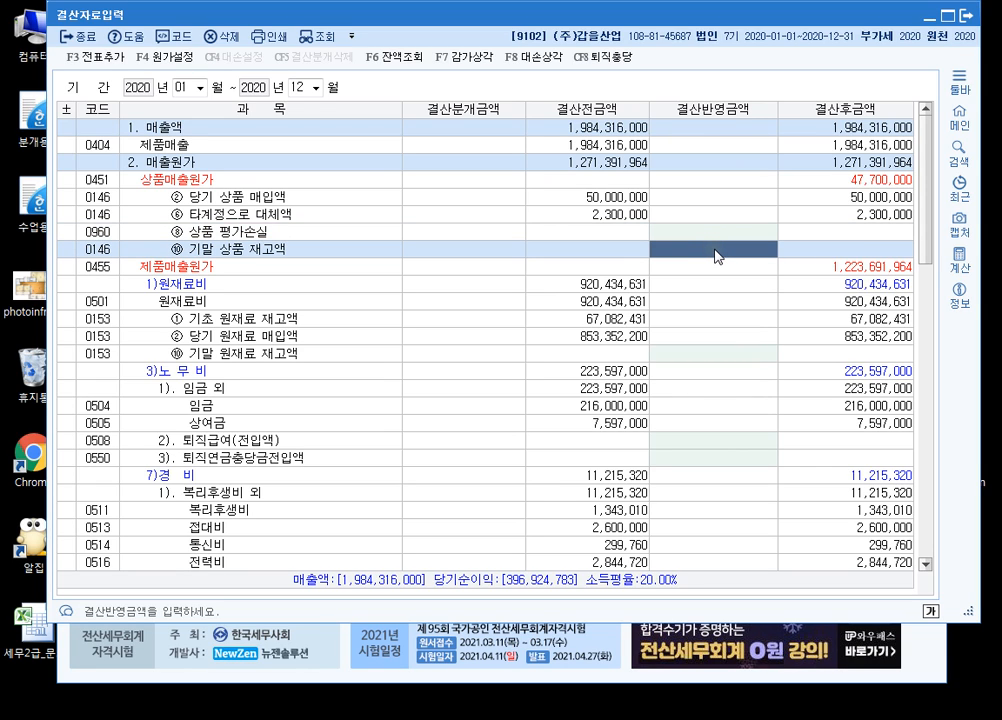
left_click(715, 250)
type("10,000,000")
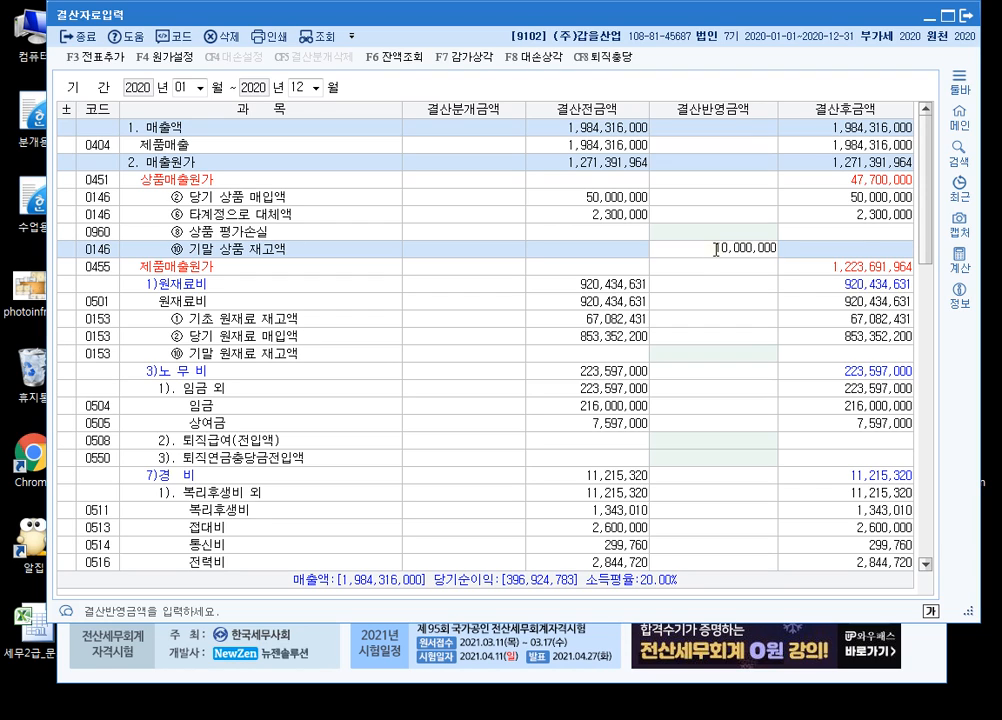
key("Return")
left_click(714, 250)
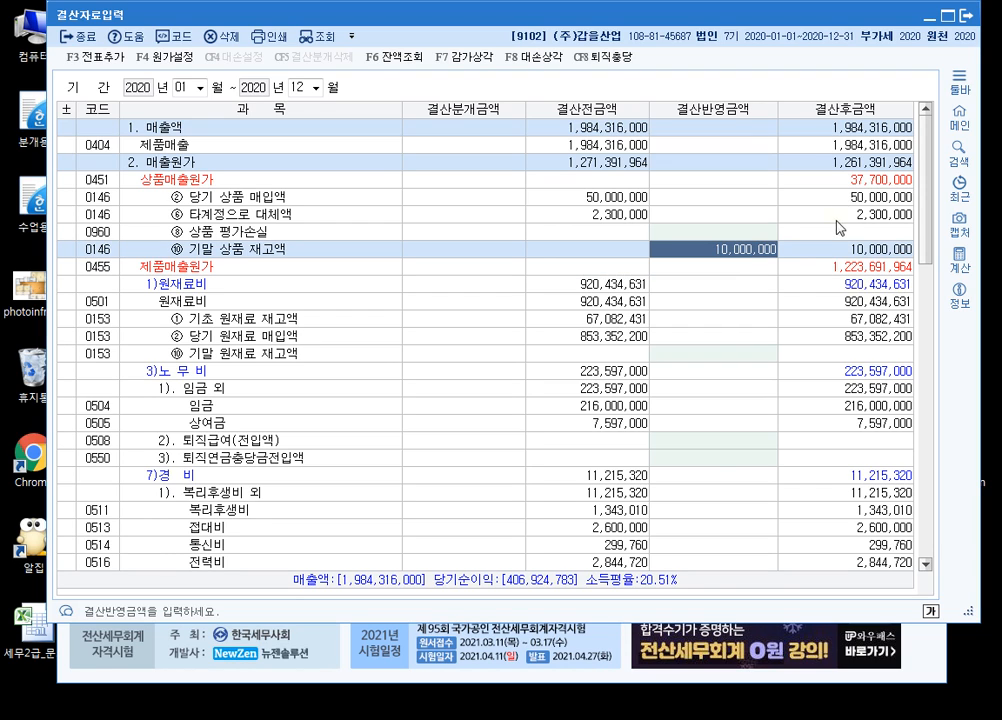
left_click(878, 182)
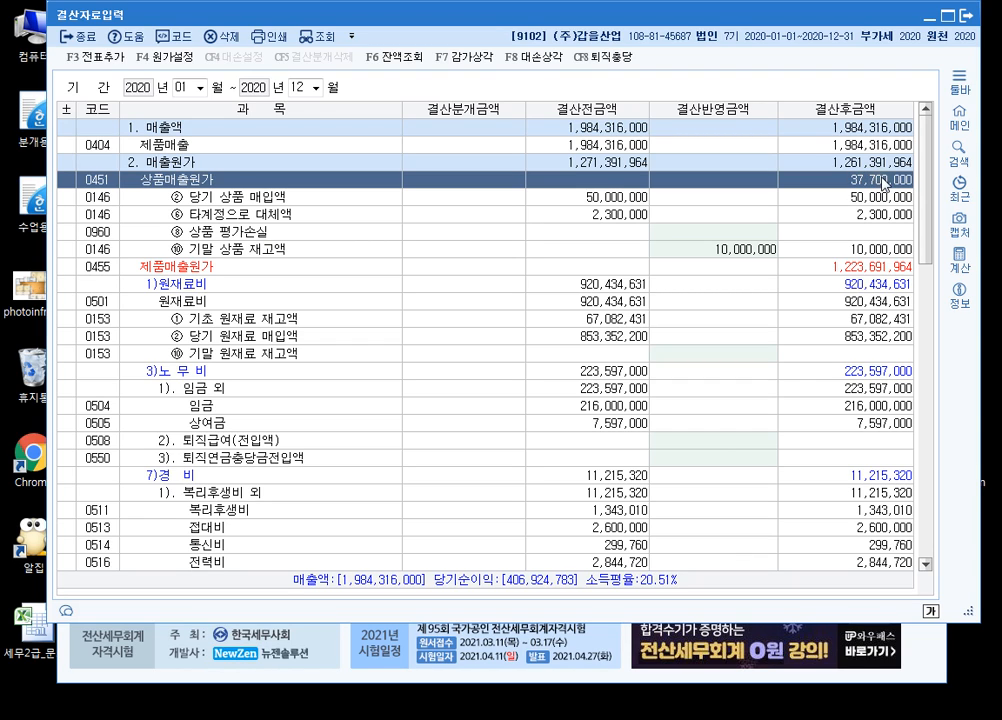
Step: Enter 2,000,000 as the 결산반영금액 for 상품 평가손실
left_click(745, 233)
type("2000000")
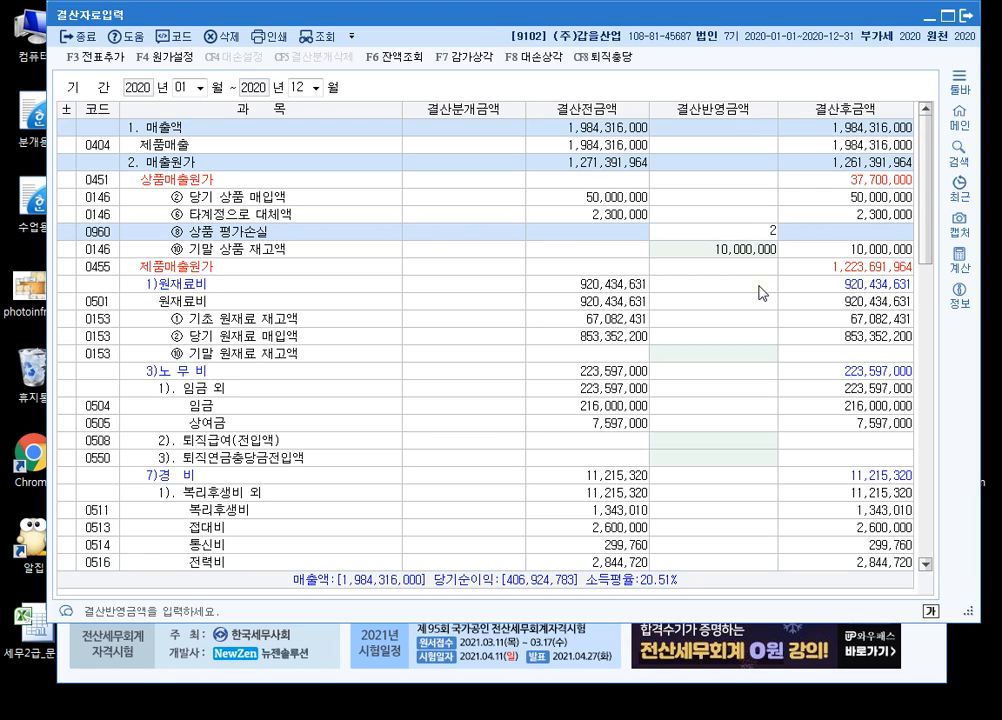
key("Return")
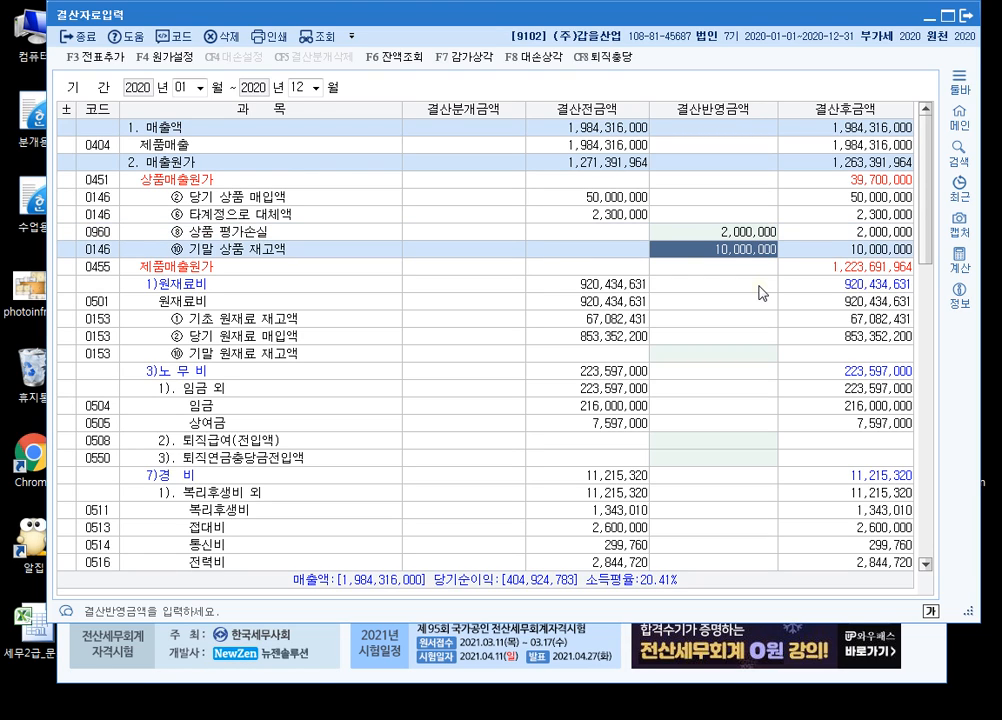
Step: Add the closing entries to the vouchers with 전표추가 and confirm
key("Up")
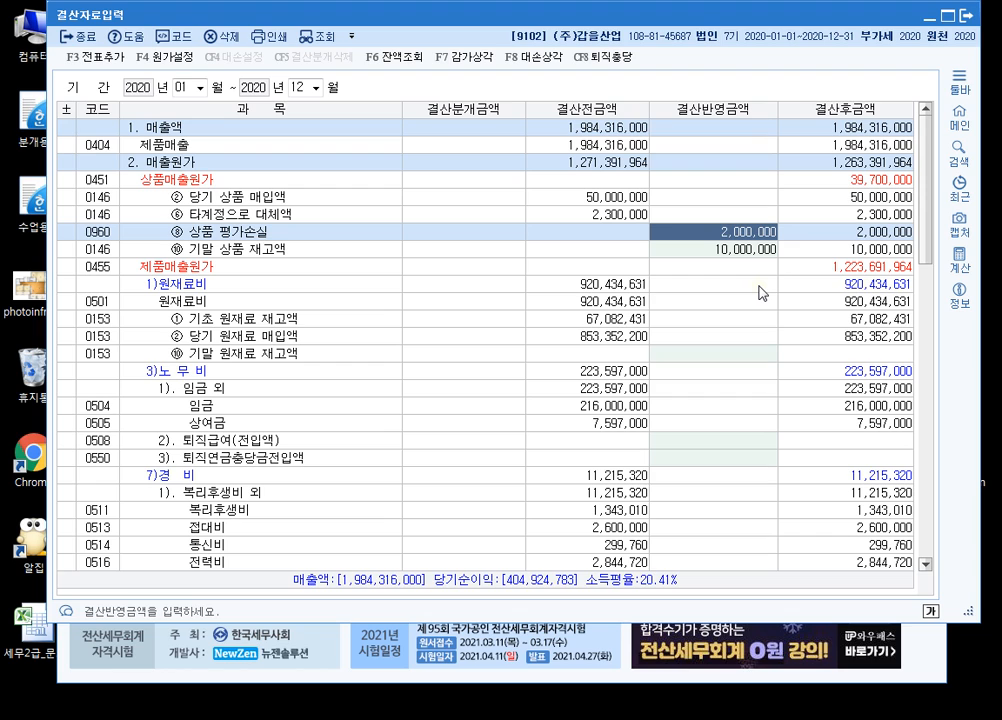
left_click(85, 57)
left_click(557, 341)
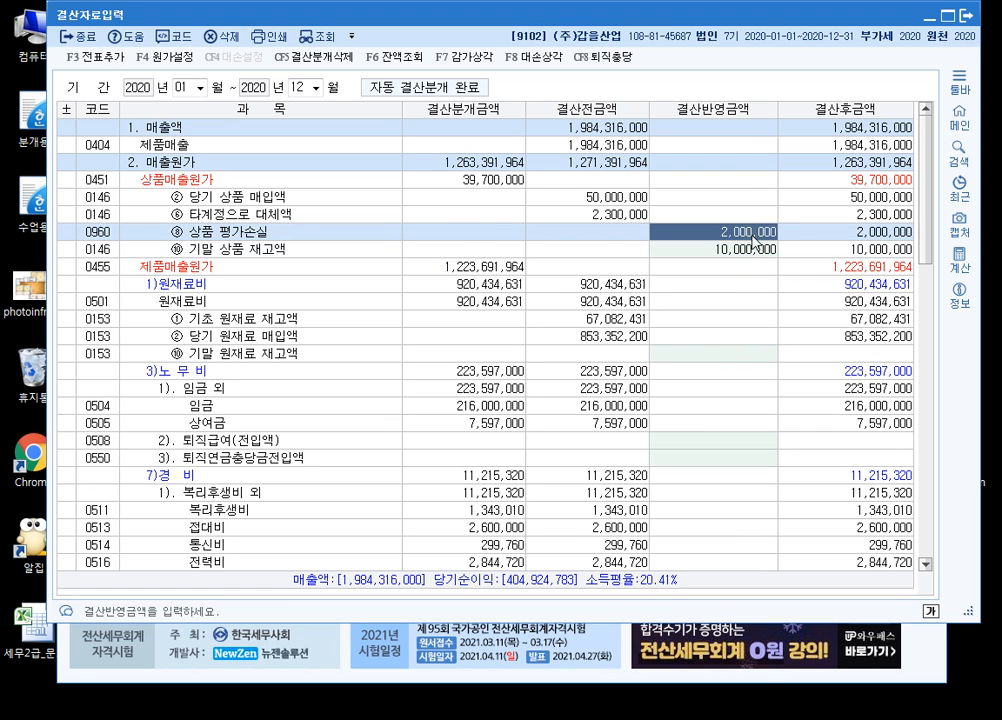
Step: Open the 재무상태표 for December 2020 and go to its 재고자산 section
left_click(350, 678)
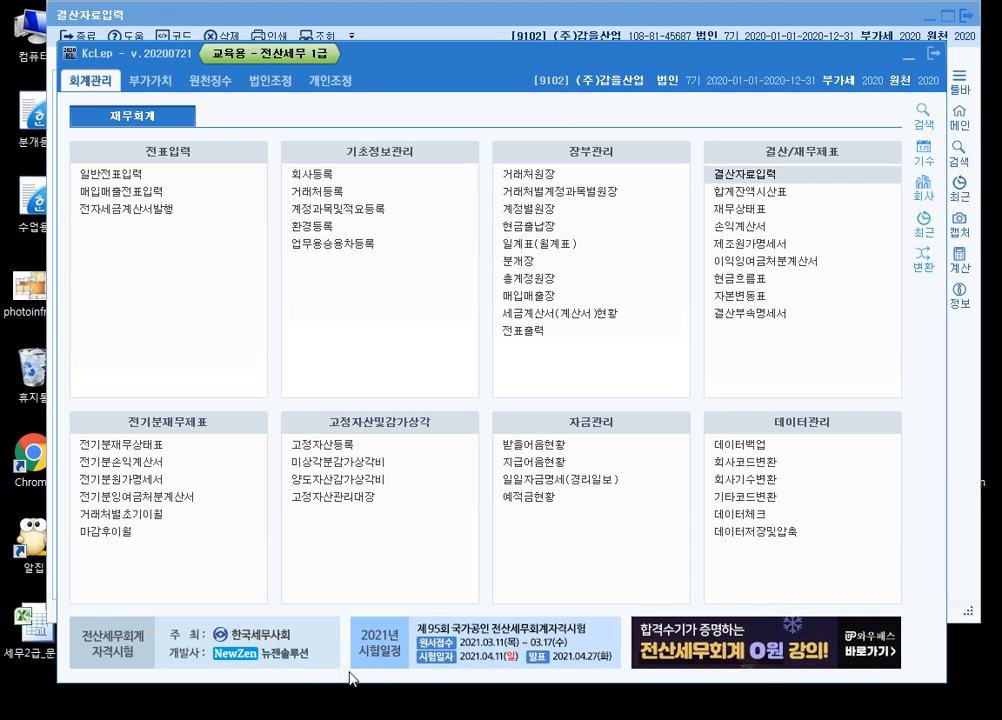
left_click(787, 225)
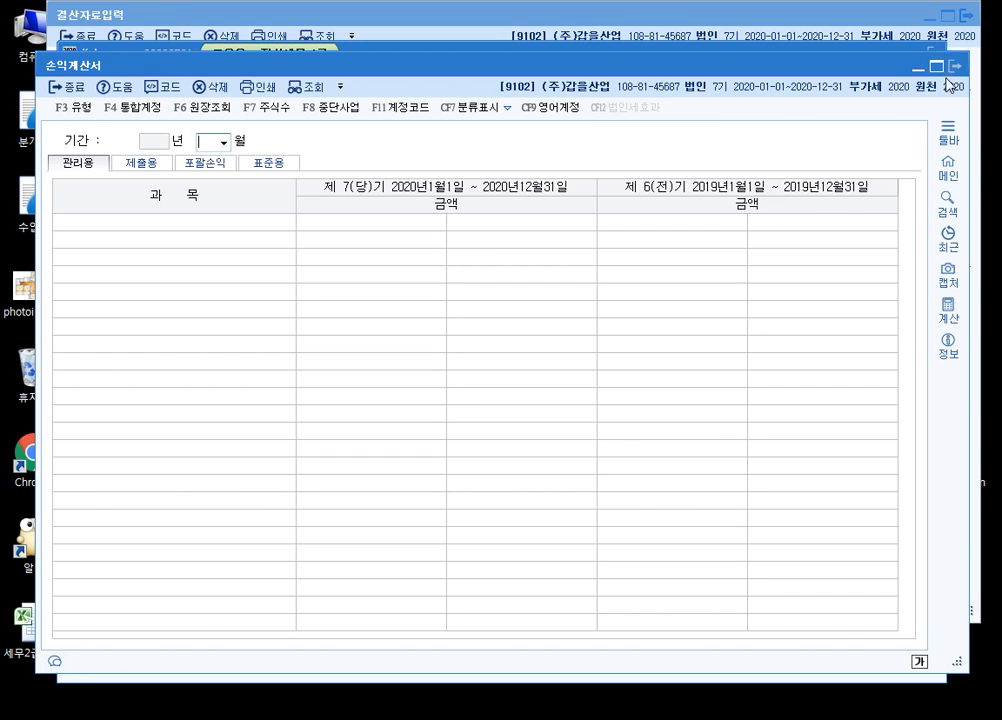
key("Escape")
left_click(792, 208)
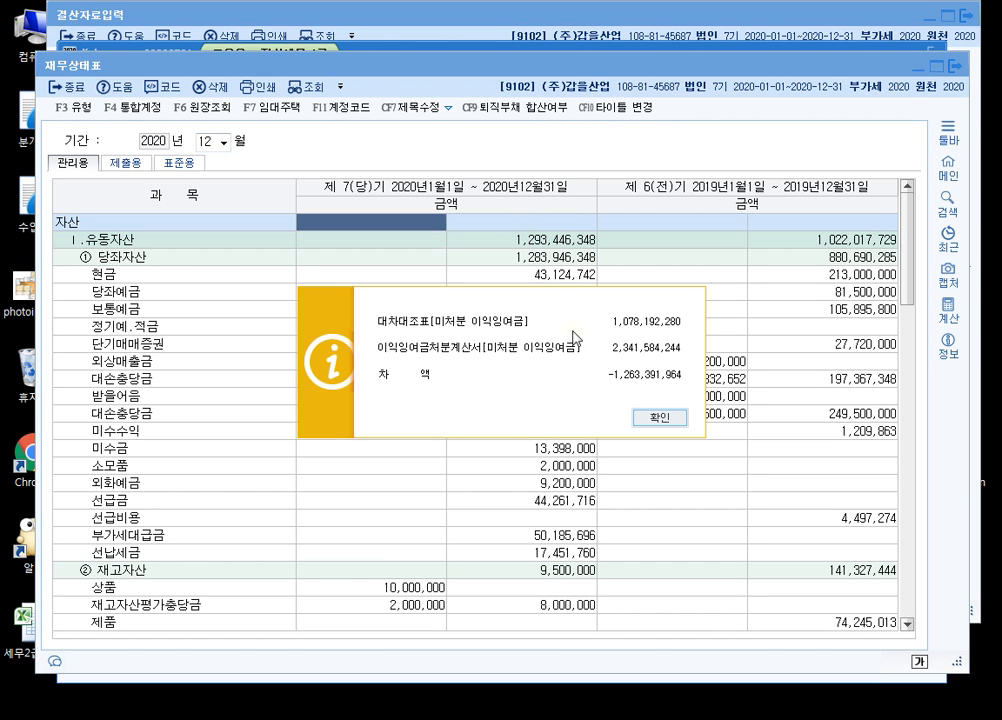
left_click(659, 417)
scroll(512, 399, "down", 1)
scroll(512, 399, "down", 3)
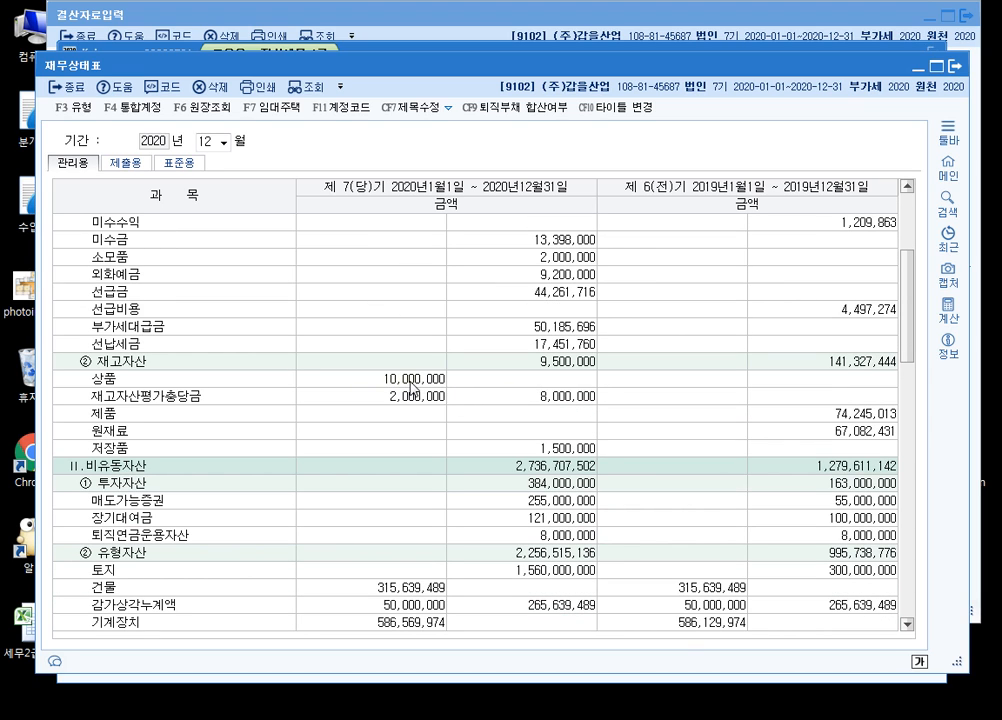
Step: Compare the 상품 and 재고자산평가충당금 amounts for the current period, and return to 결산자료입력
left_click(391, 385)
left_click(412, 398)
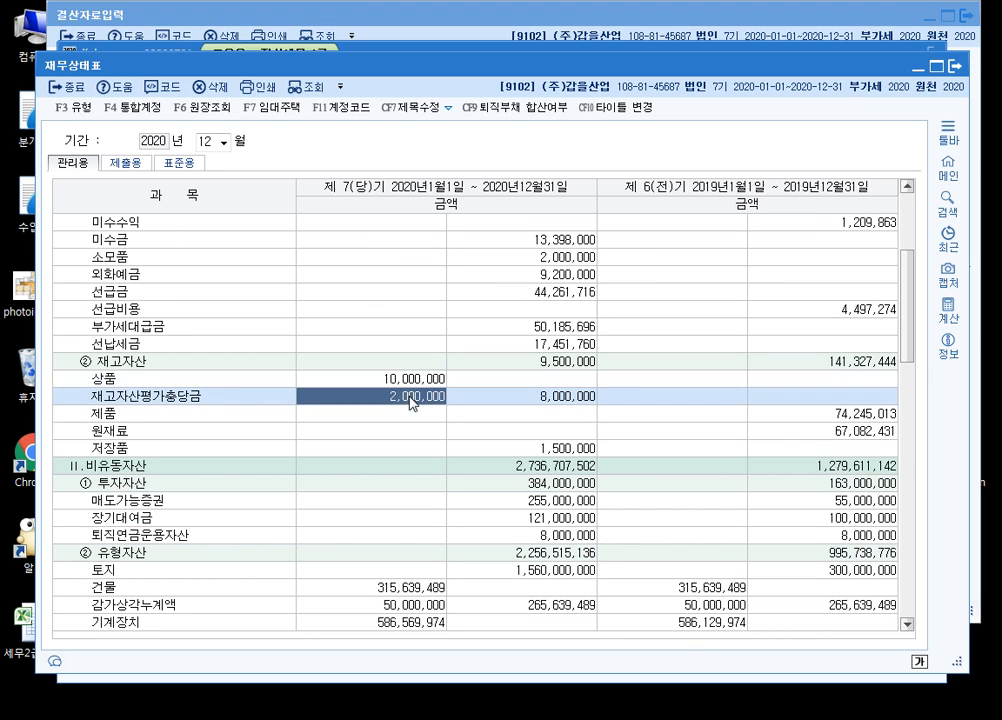
left_click(570, 400)
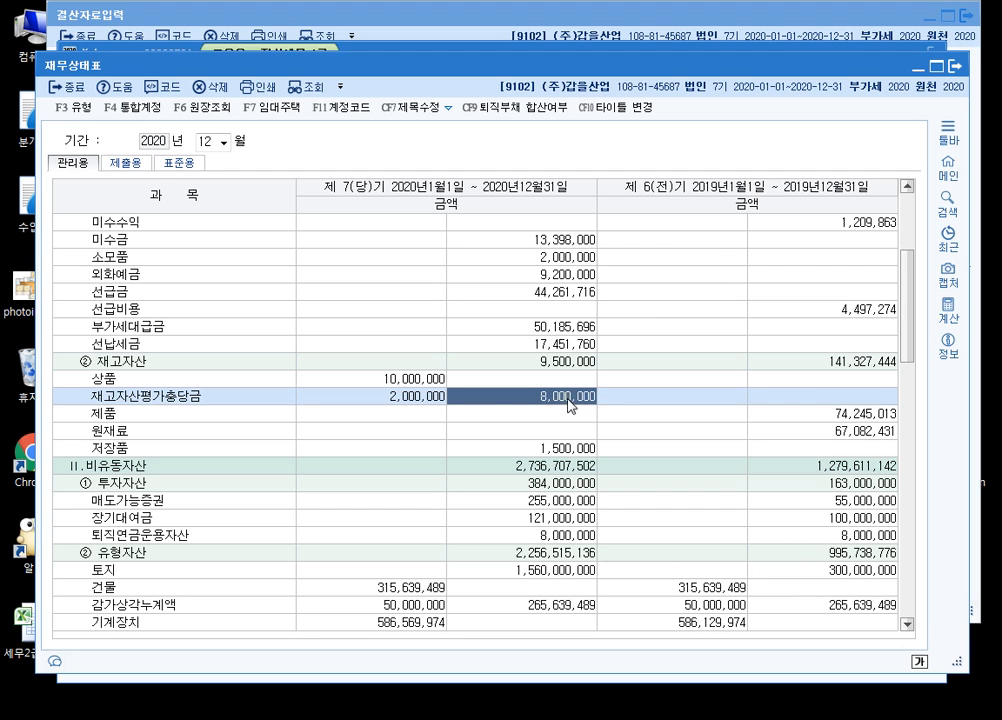
scroll(565, 398, "down", 1)
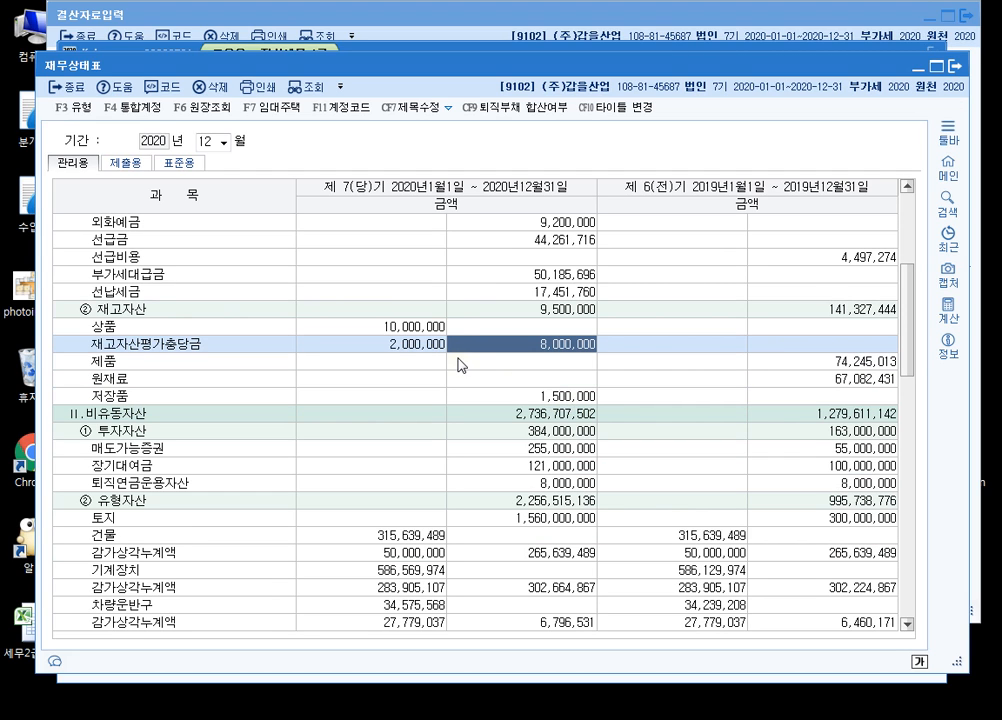
left_click(405, 327)
left_click(430, 345)
left_click(518, 348)
left_click(428, 329)
left_click(428, 345)
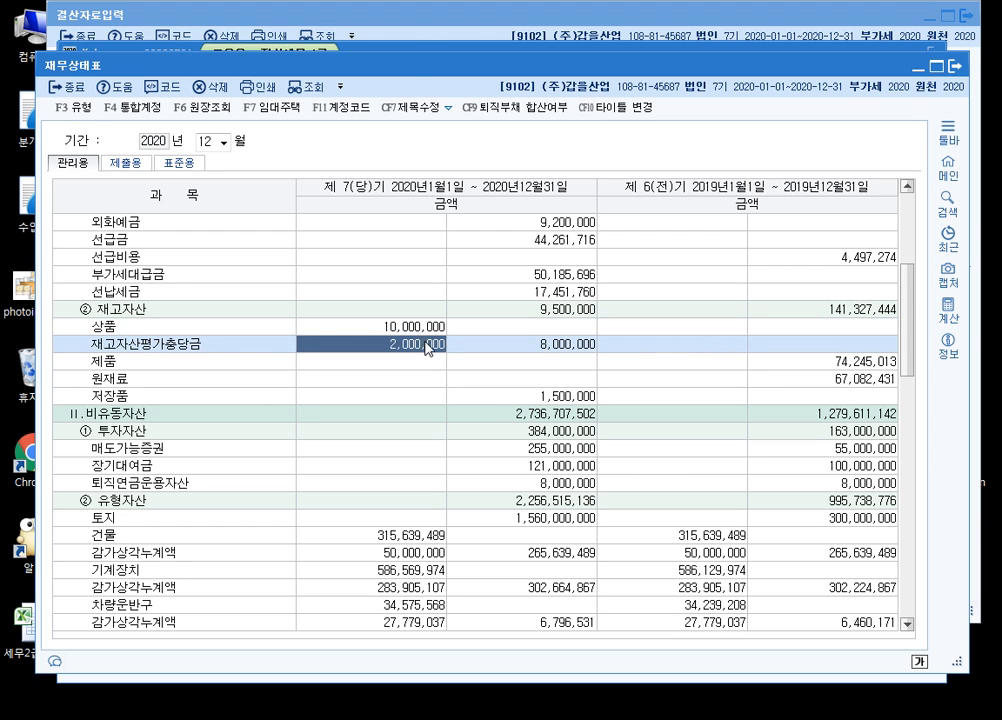
left_click(414, 7)
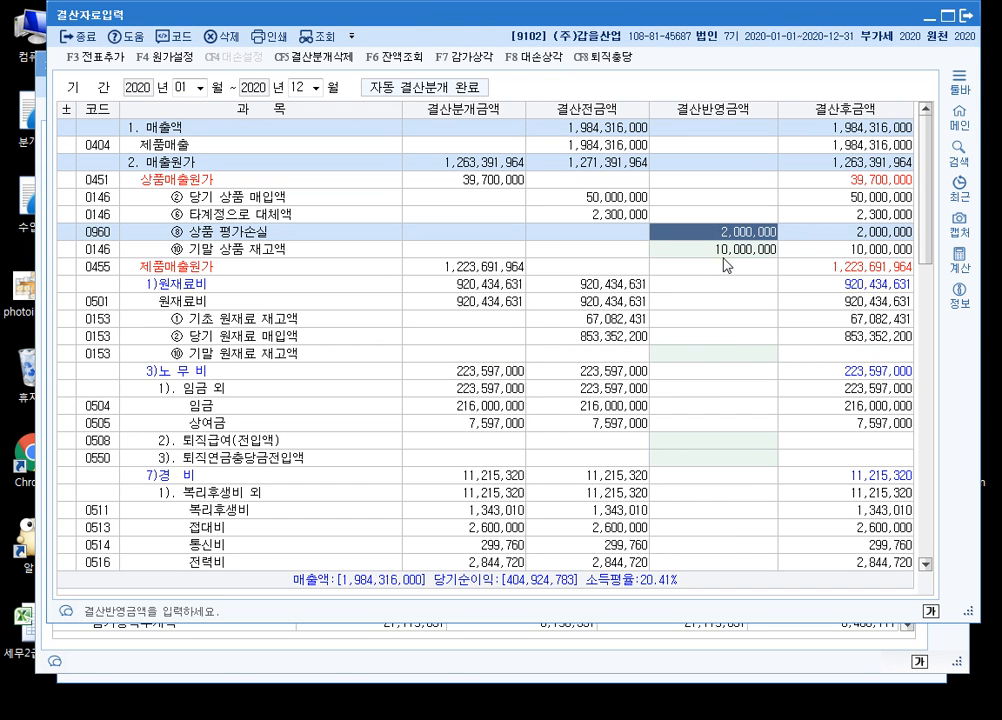
Step: Compare the 상품 평가손실 and 기말 상품 재고액 in 결산자료입력 with the net 재고자산평가충당금 line in 재무상태표
left_click(728, 249)
left_click(743, 232)
left_click(37, 56)
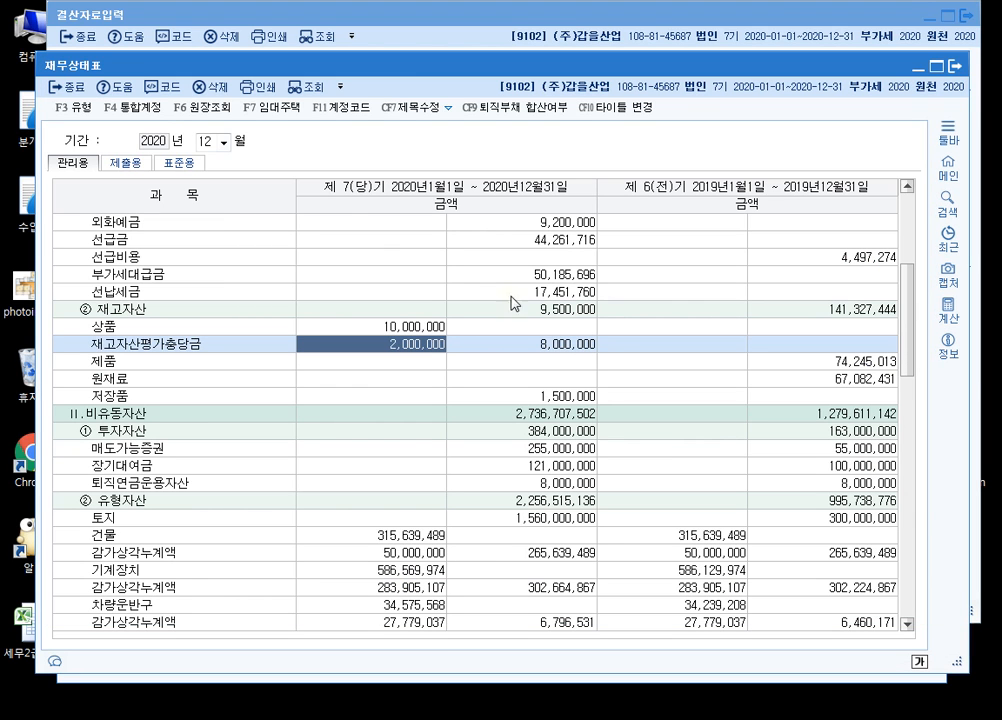
left_click(556, 345)
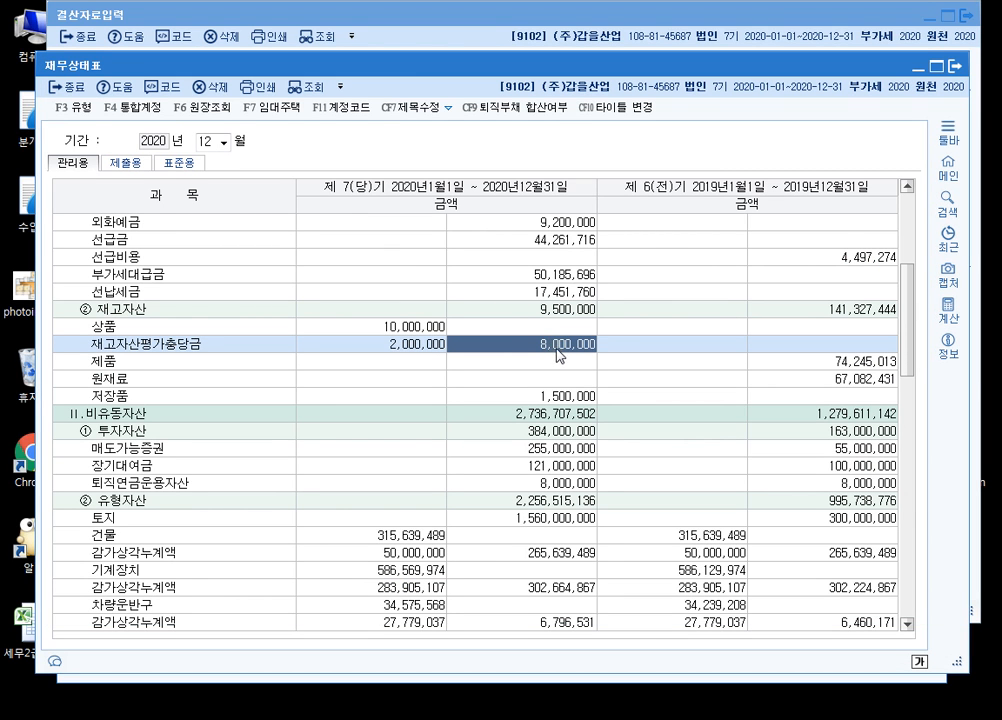
Step: In 결산자료입력, set the 기말 상품 재고액 to 8,000,000 and add the closing entries to the vouchers with 전표추가
left_click(514, 22)
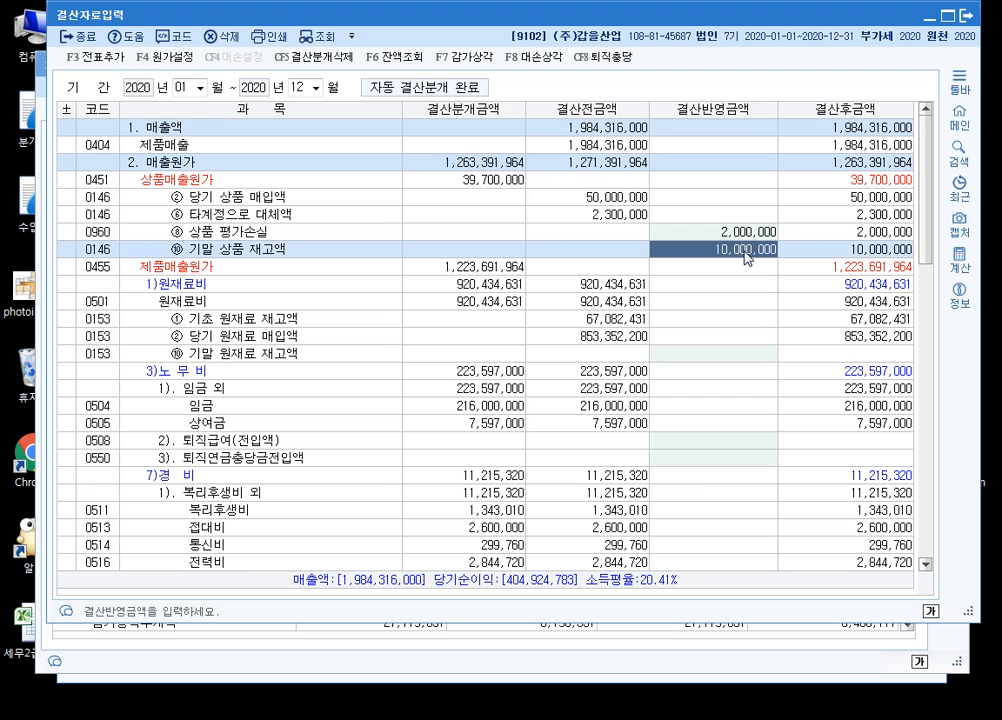
type("8000000")
key("Return")
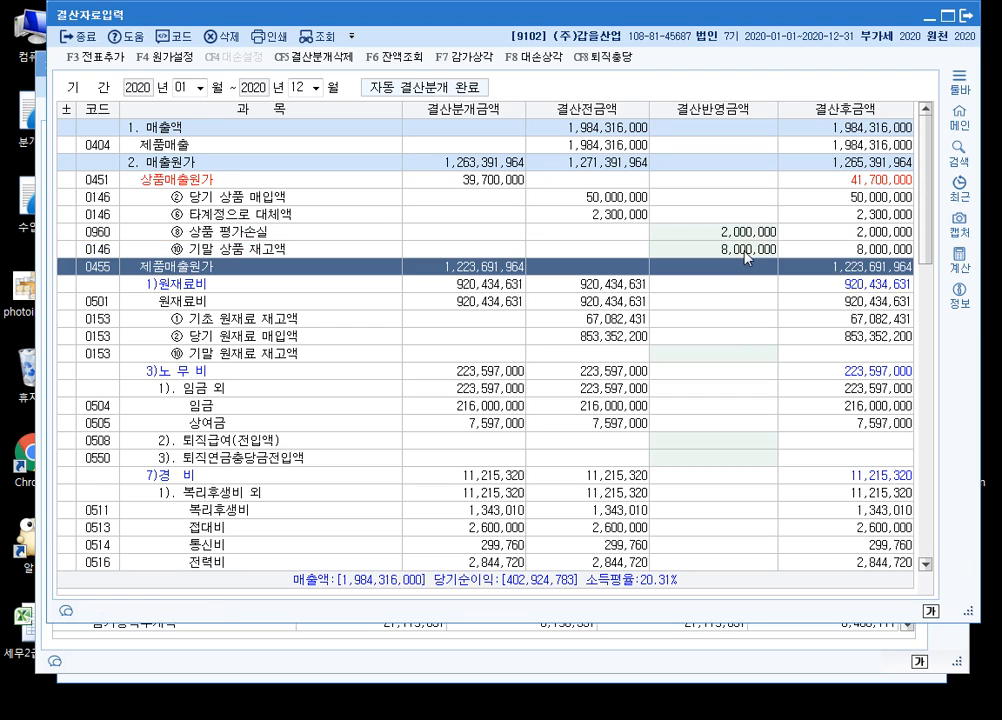
key("F3")
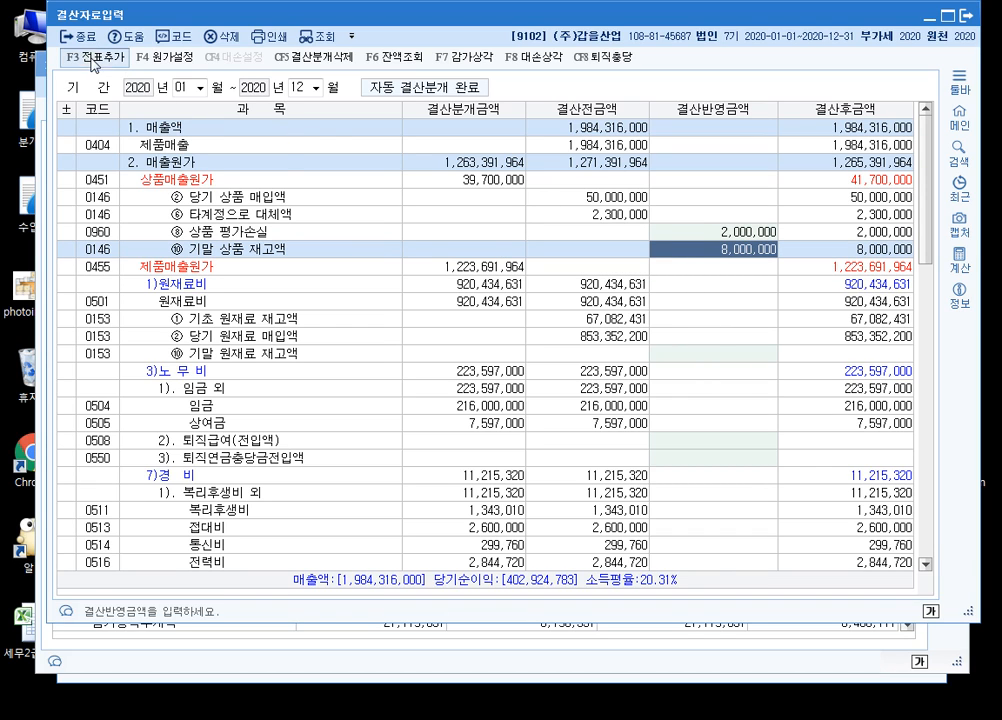
left_click(549, 376)
Step: Reload the 재무상태표 for December 2020 and examine the 상품 and 재고자산평가충당금 amounts under 재고자산
left_click(557, 343)
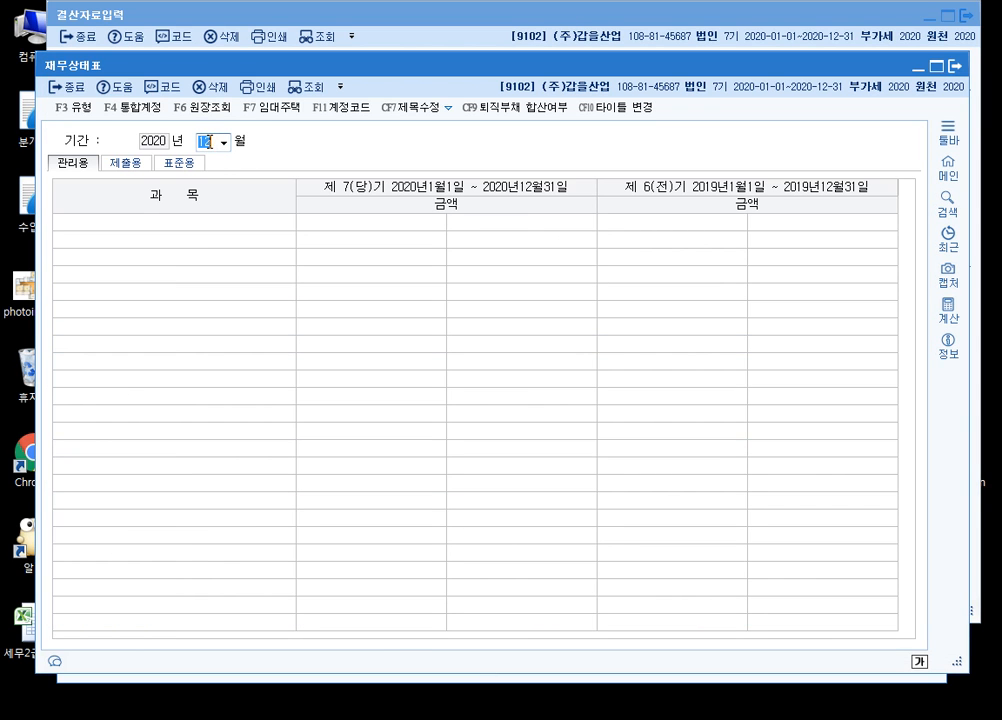
key("Return")
key("Return")
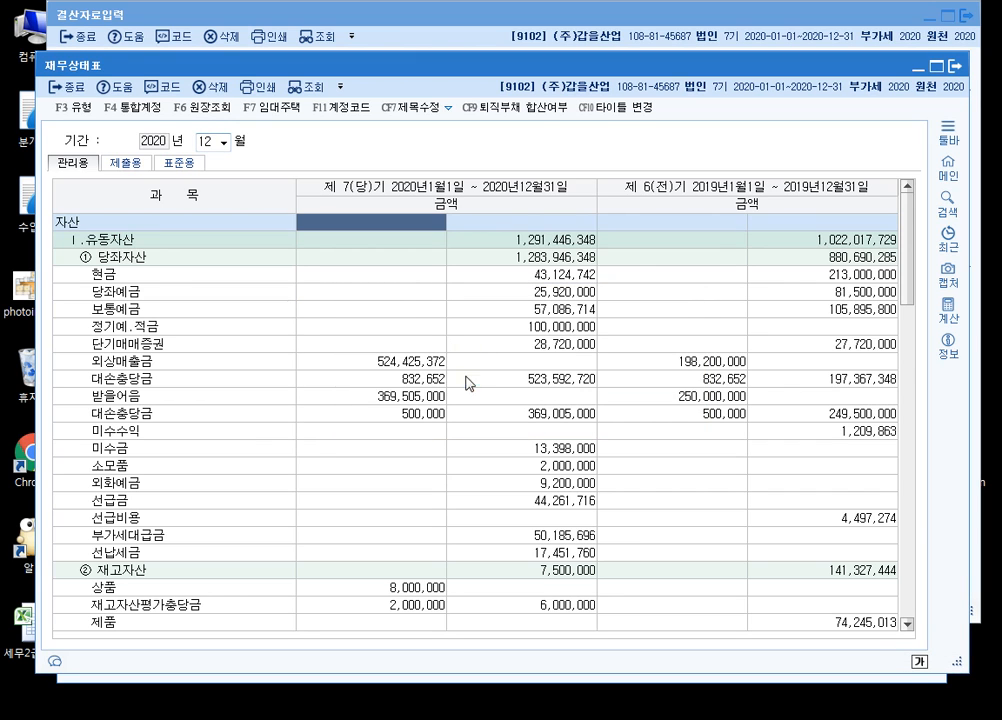
scroll(461, 376, "down", 5)
left_click(421, 330)
left_click(435, 343)
left_click(535, 345)
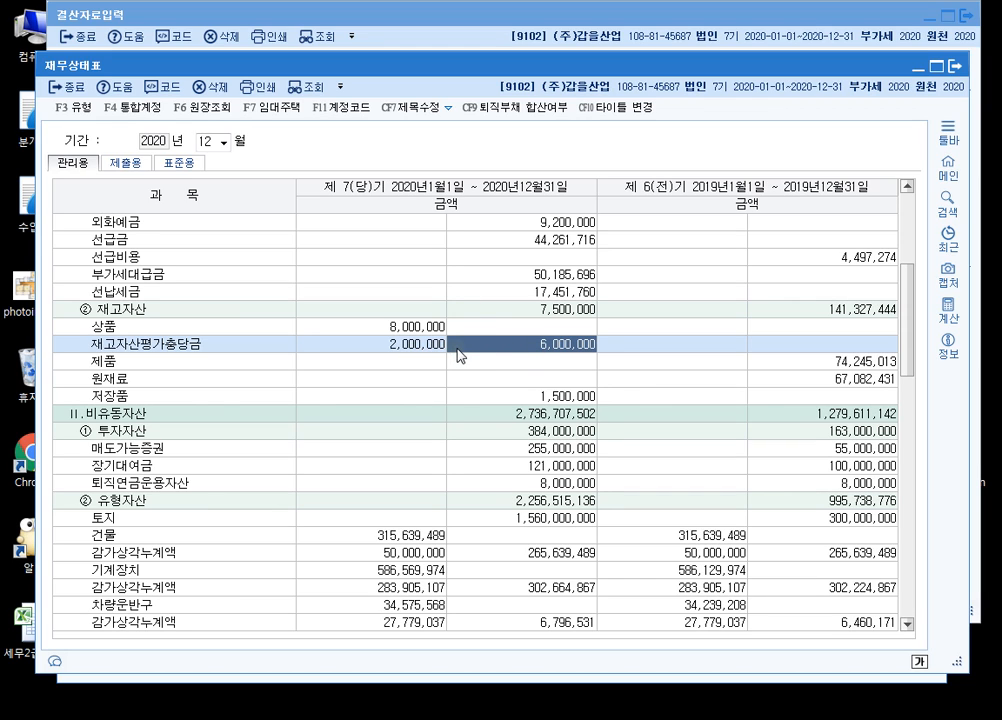
Step: Switch to 수업용.hwp in 한글 and review the 재고자산평가손실 journal entry under 평가손실
left_click(445, 717)
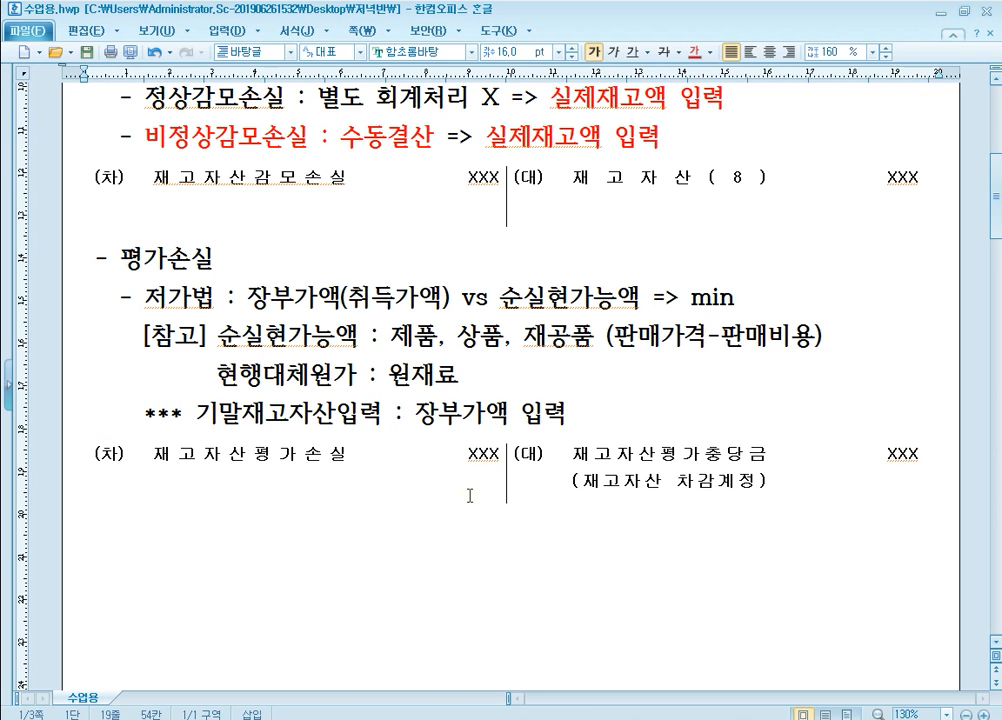
scroll(500, 384, "down", 2)
left_click(577, 329)
left_click(425, 335)
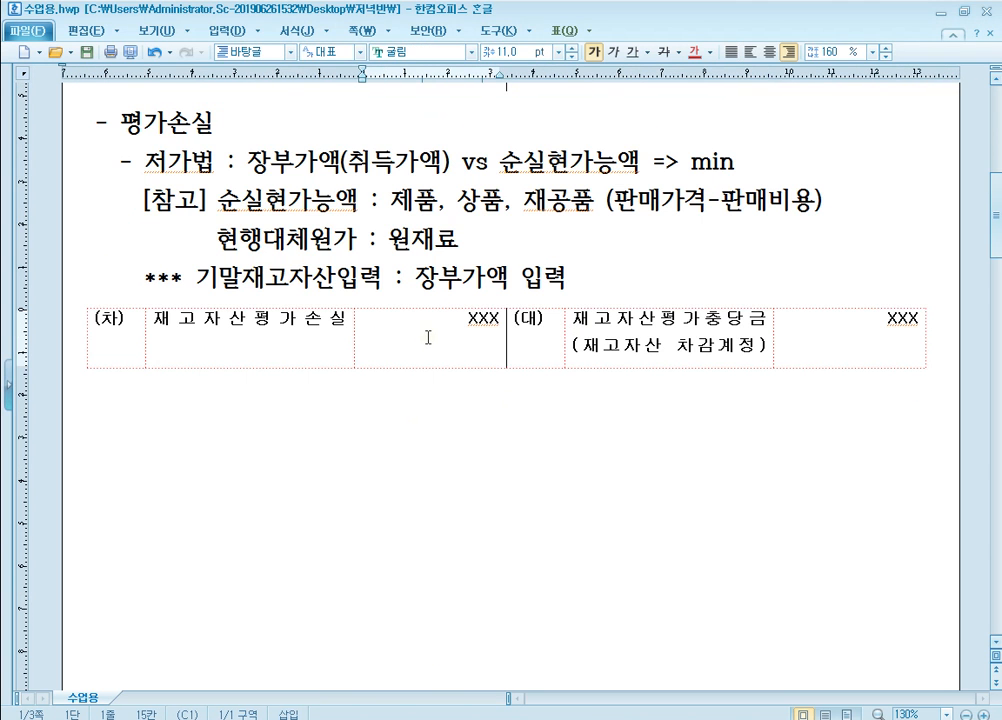
Step: Switch back to KcLep and inspect the 재고자산평가손실 closing entry dated December 31, 2020 in 일반전표입력
key("alt+Tab")
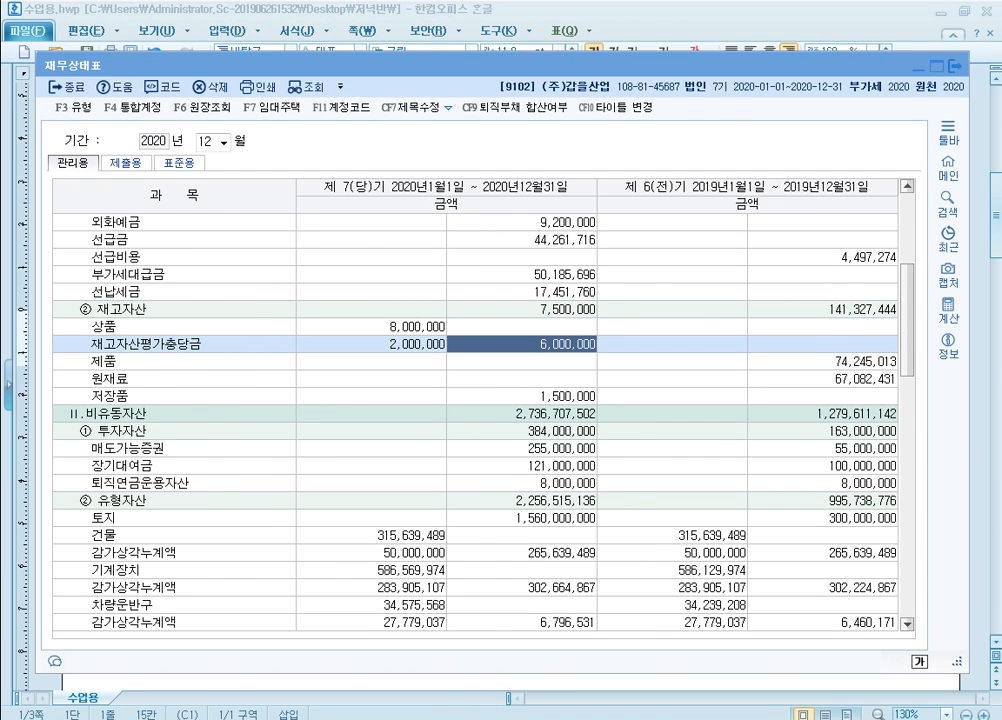
left_click(460, 717)
key("Up")
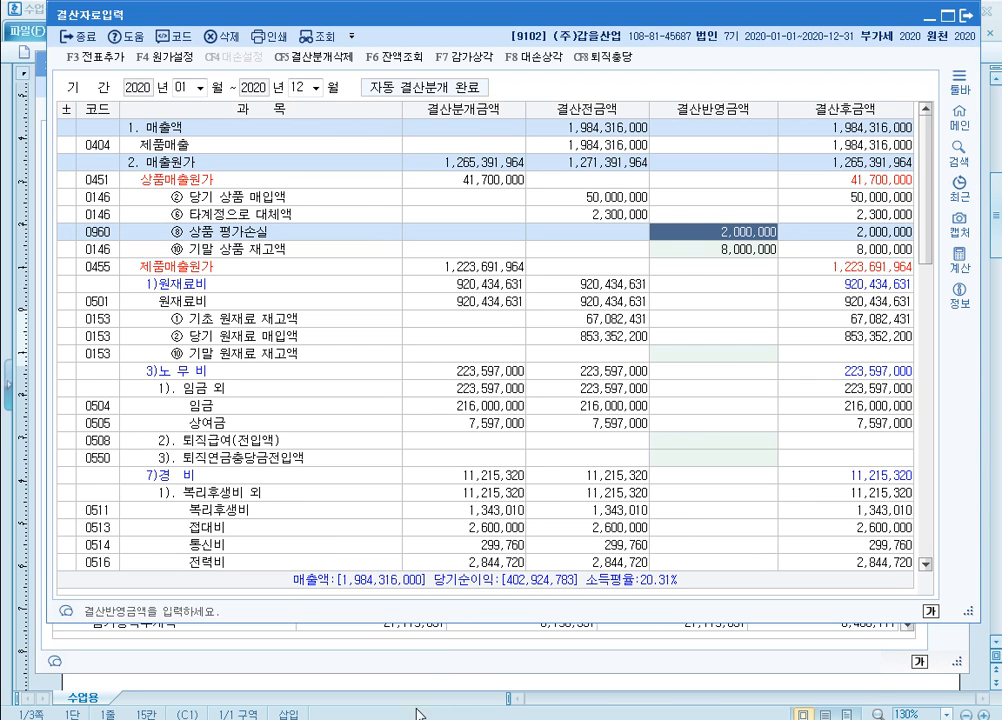
left_click(460, 717)
left_click(165, 178)
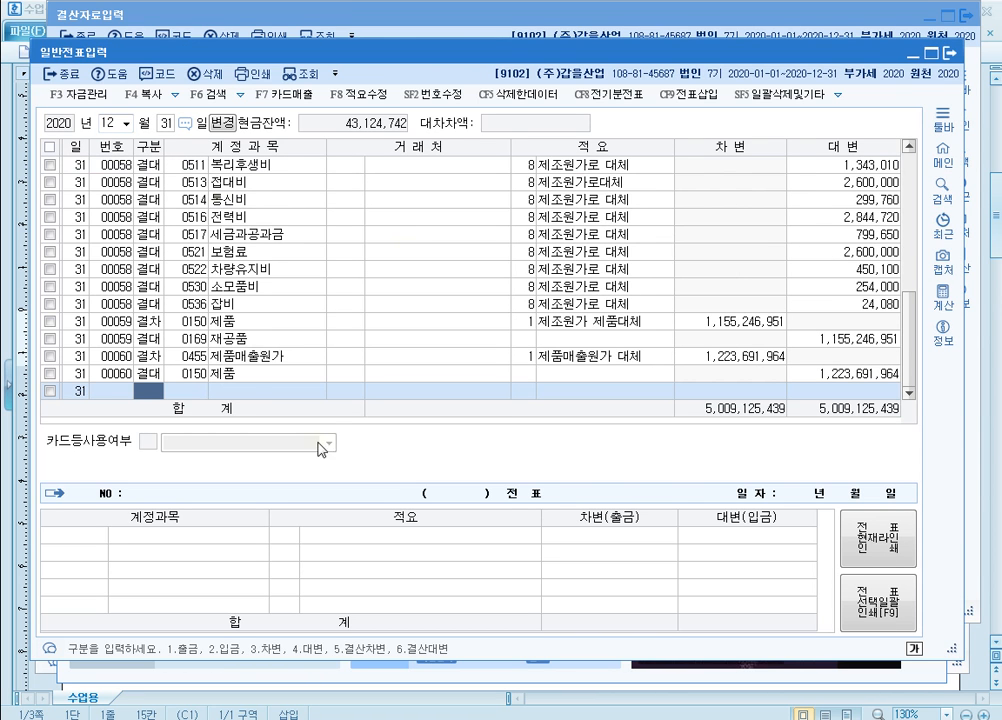
left_click(254, 284)
scroll(266, 283, "up", 5)
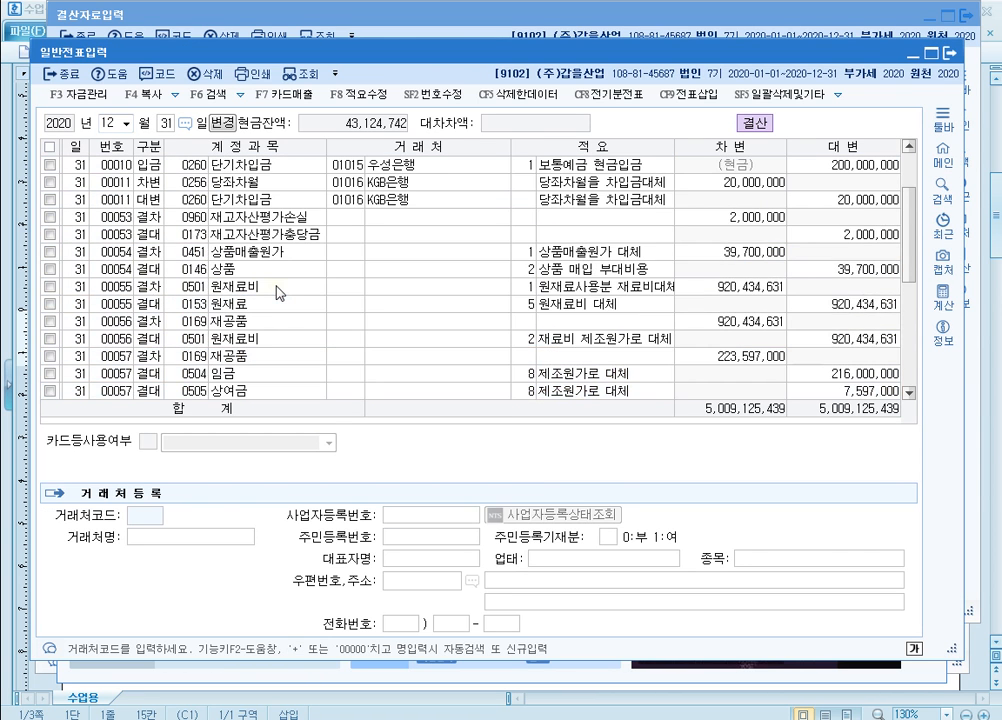
left_click(300, 218)
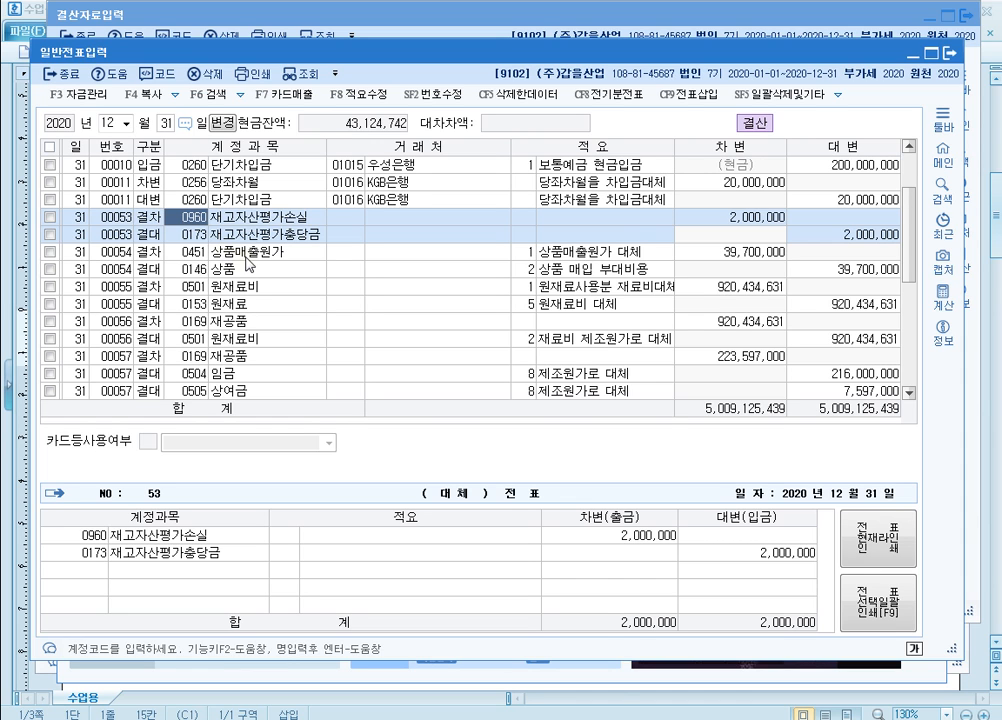
Step: Check the 기말 상품 재고액 in 결산자료입력, and switch to 수업용.hwp to review the 감모손실 and 평가손실 notes
key("alt+Tab")
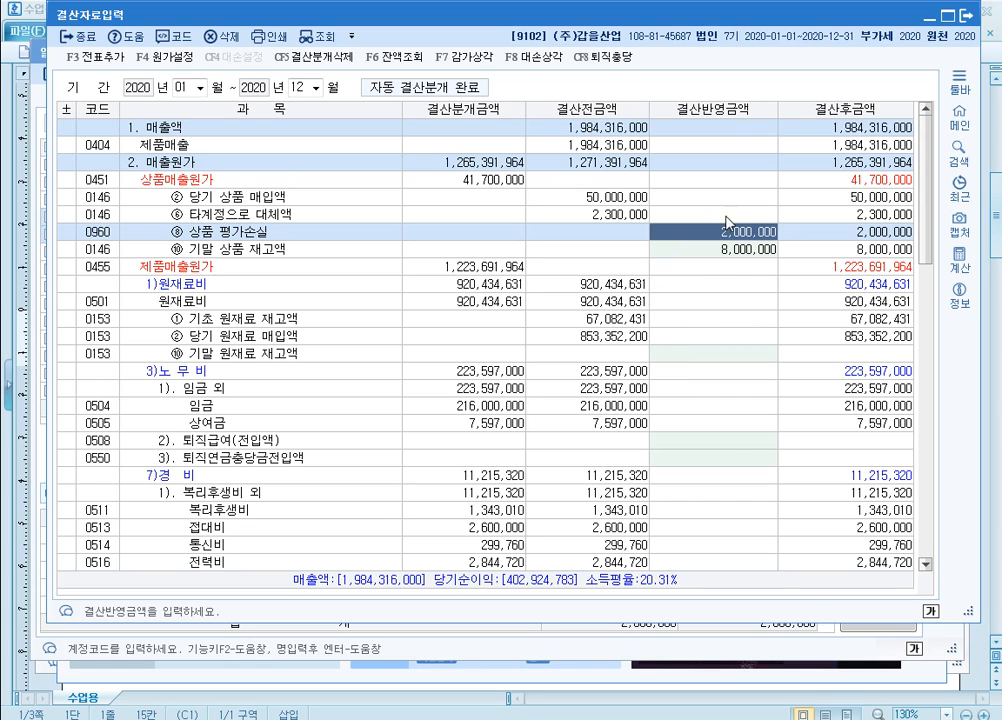
left_click(746, 251)
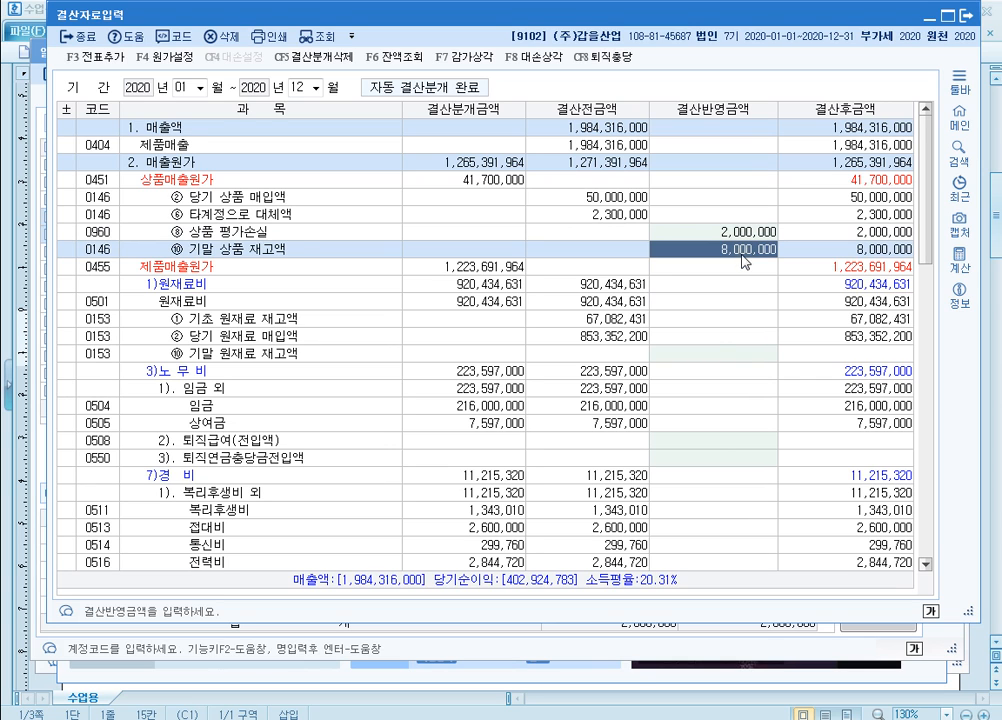
key("alt+Tab")
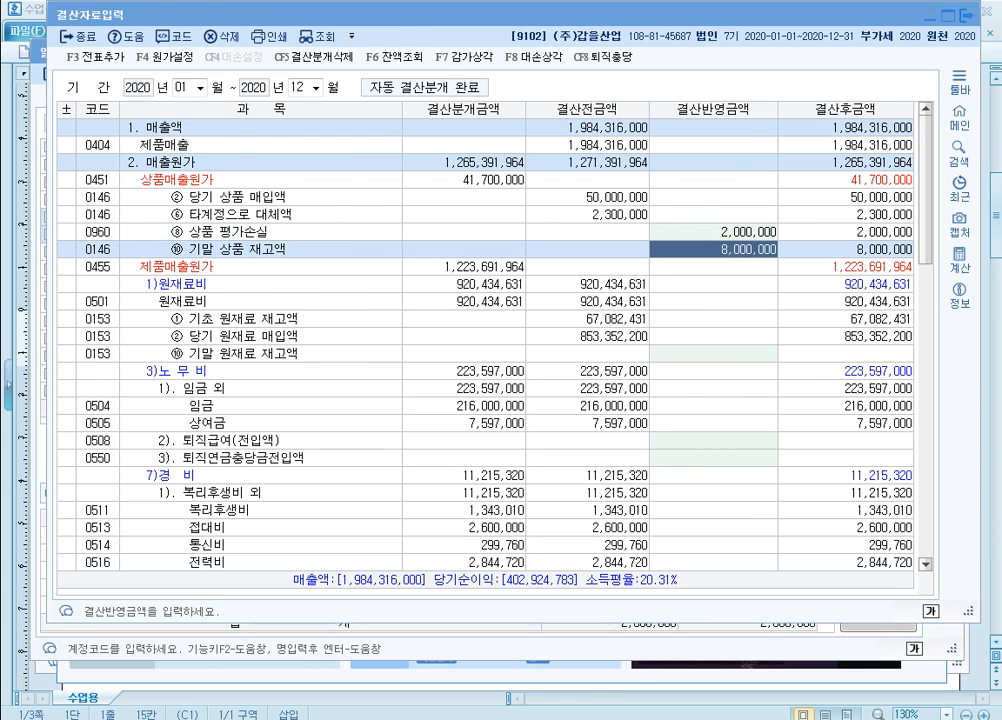
left_click(525, 279)
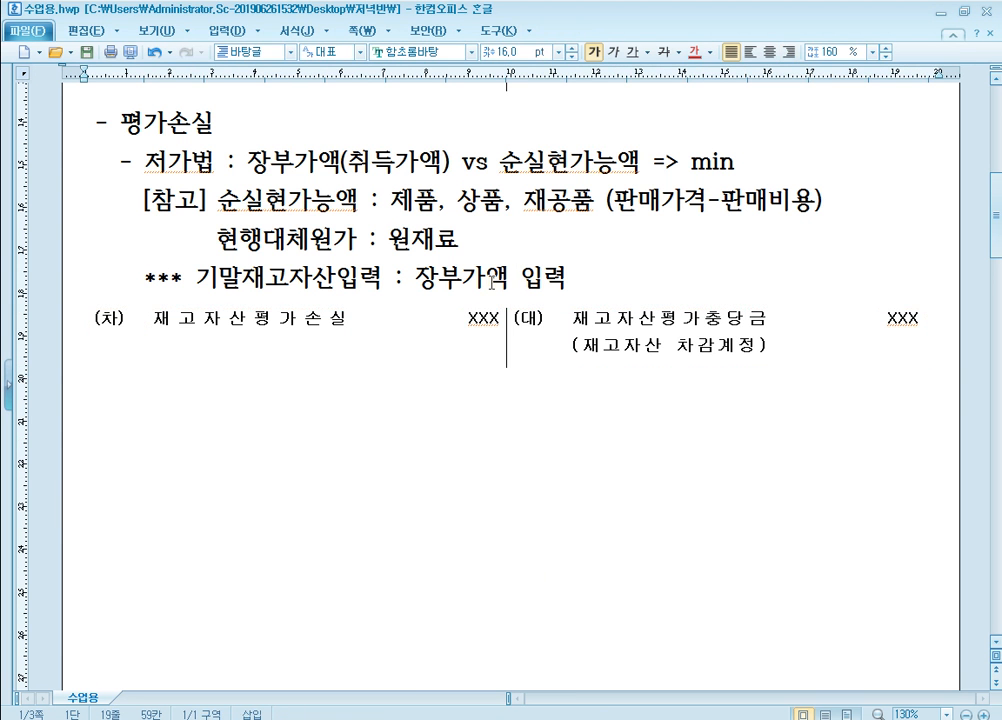
scroll(516, 268, "up", 5)
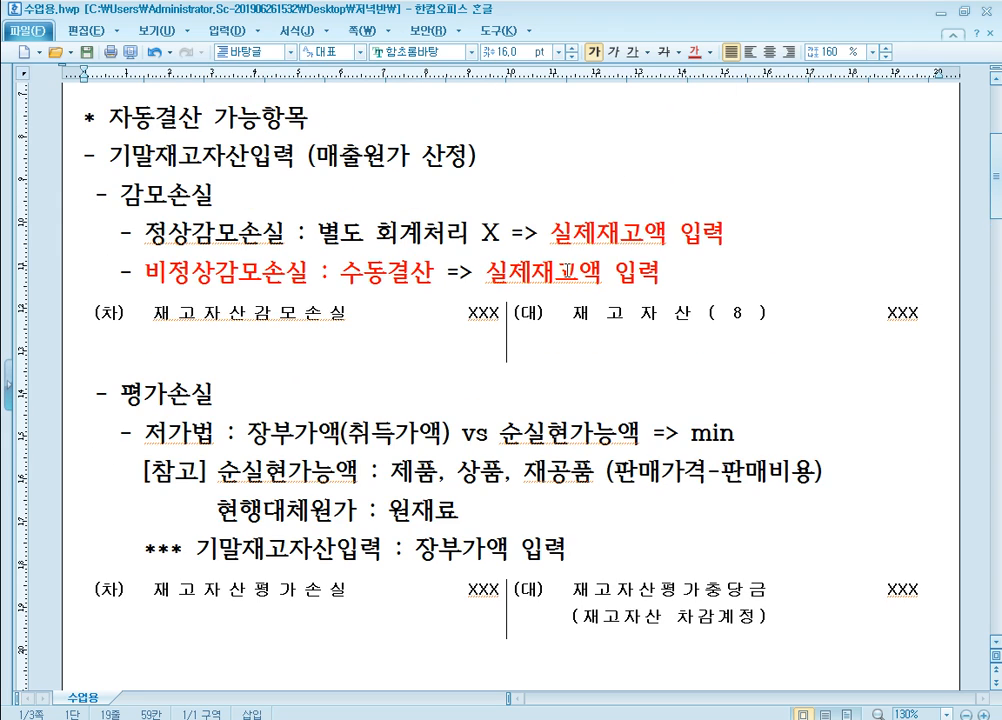